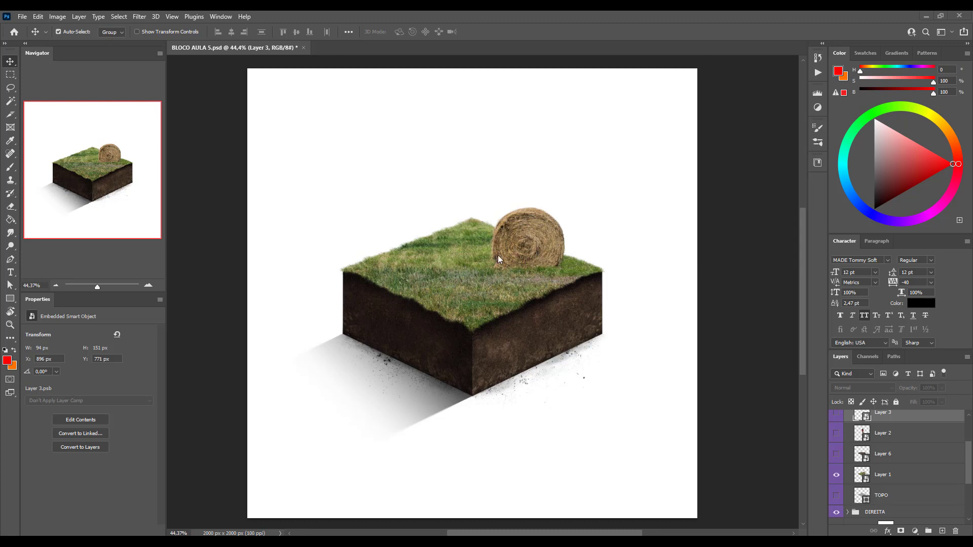
drag(521, 251, 494, 224)
drag(541, 267, 568, 296)
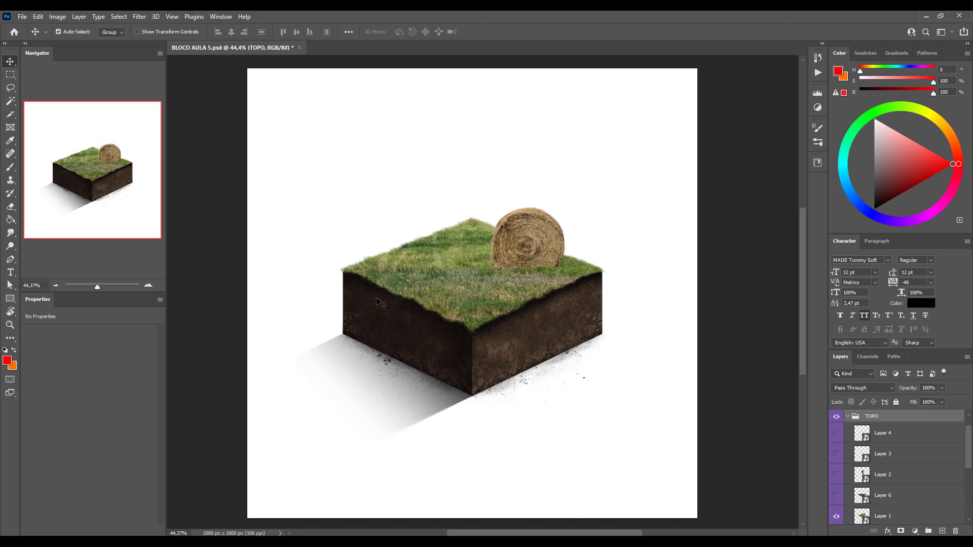
- Add a new layer in the TOPO group and brush a red arrow beside the block's right face
key(b)
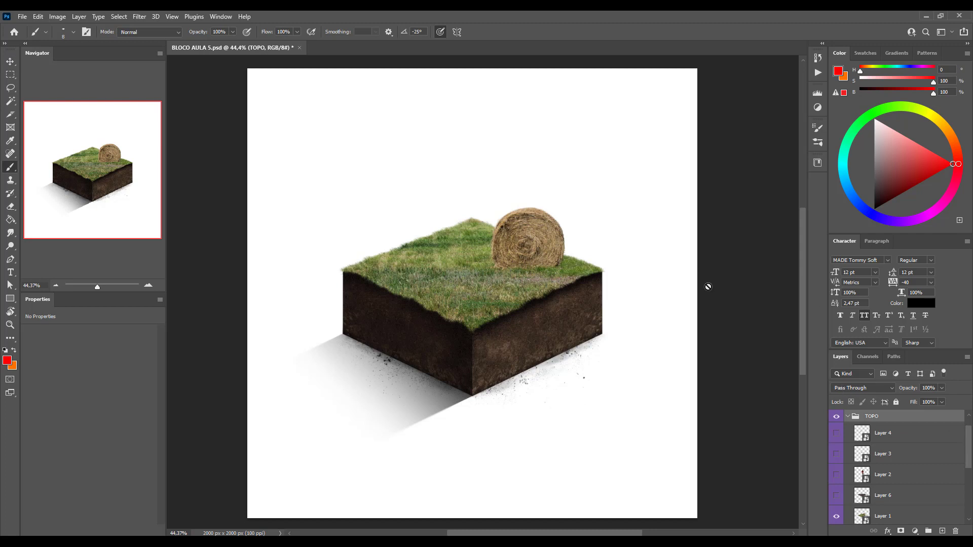
click(664, 322)
click(478, 226)
scroll(897, 446, up, 1)
click(942, 531)
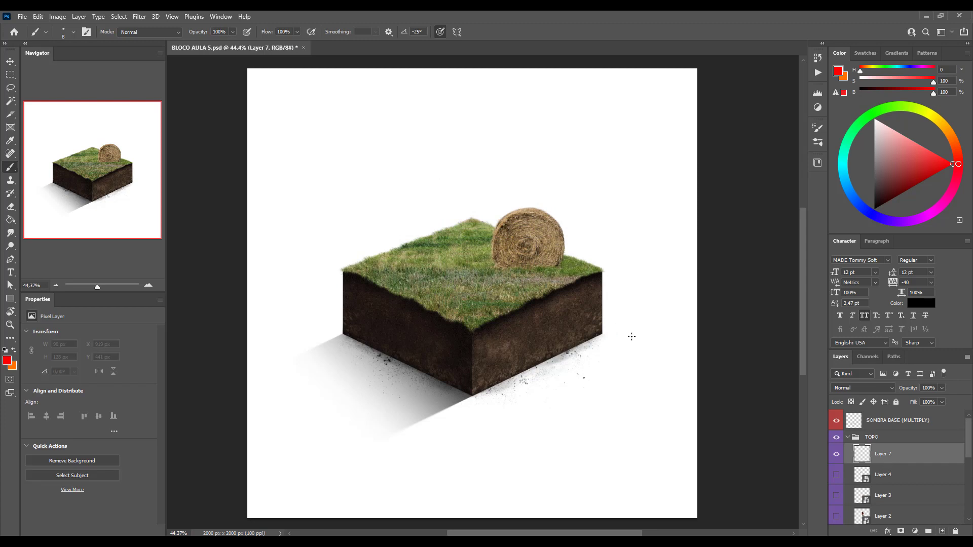
drag(619, 358, 618, 357)
mouse_move(628, 276)
mouse_down()
mouse_move(607, 298)
mouse_move(637, 300)
mouse_up()
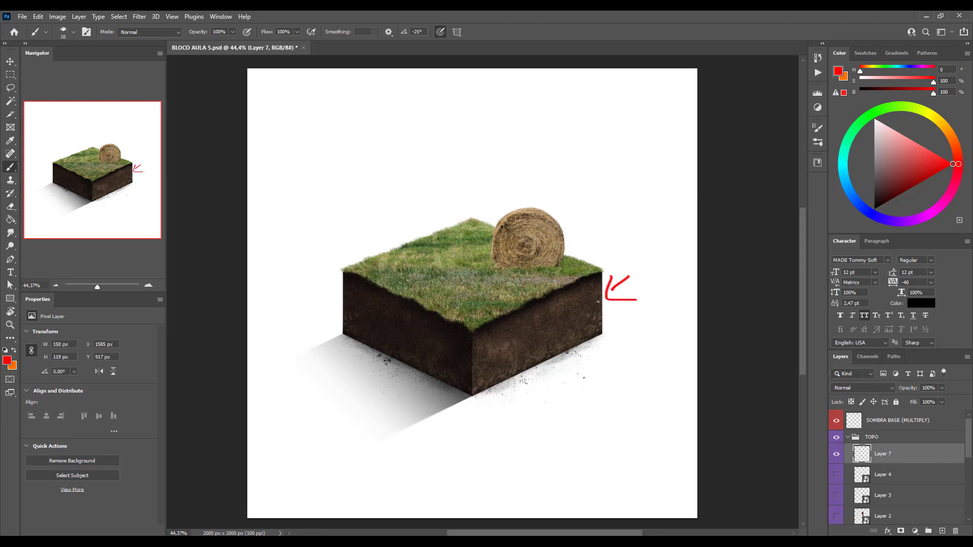
- Brush red guide marks over the block's side faces and an outline above the grass, and delete the annotation layer
mouse_move(601, 308)
mouse_down()
mouse_move(533, 367)
mouse_move(486, 363)
mouse_move(531, 366)
mouse_up()
drag(529, 333, 520, 344)
mouse_move(520, 332)
mouse_down()
mouse_move(545, 339)
mouse_move(521, 328)
mouse_move(555, 310)
mouse_move(540, 279)
mouse_move(551, 270)
mouse_up()
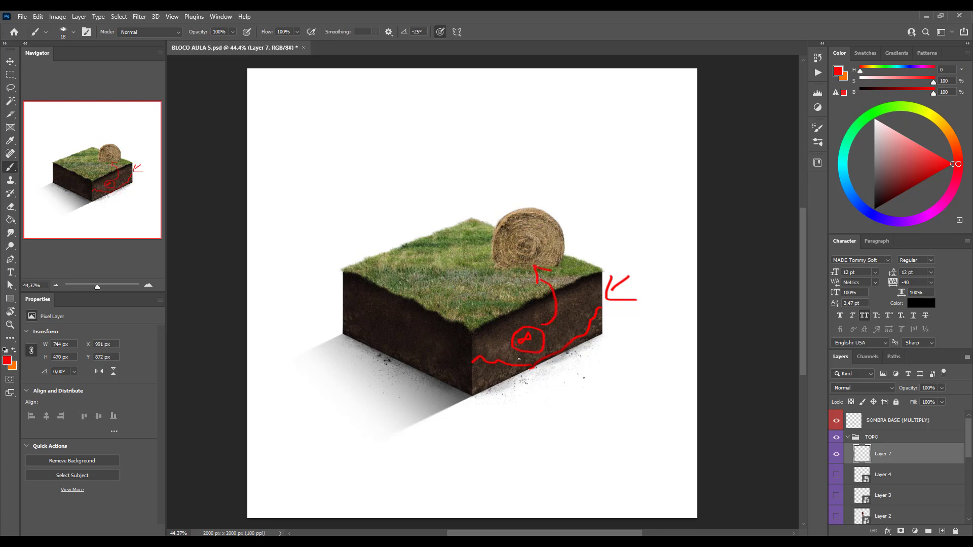
drag(641, 291, 471, 365)
drag(344, 306, 471, 366)
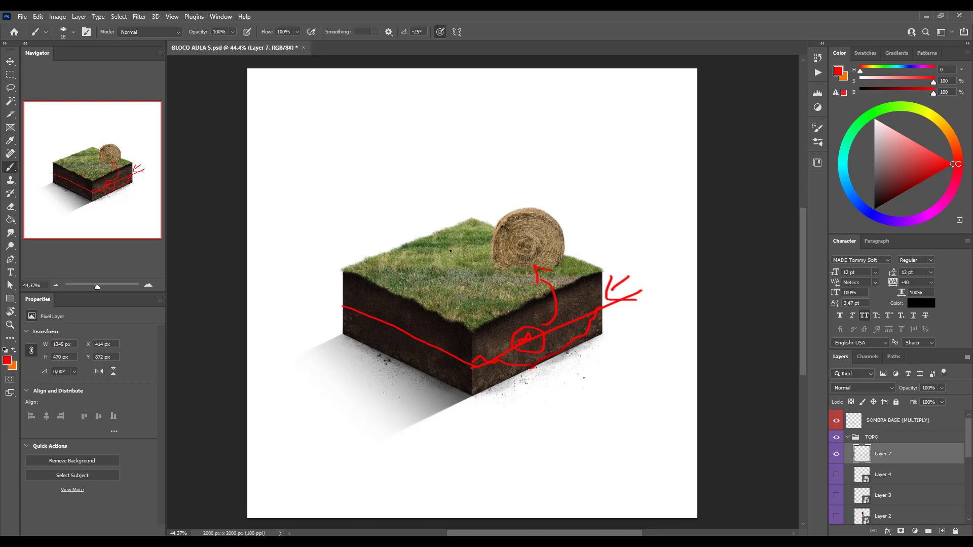
mouse_move(408, 267)
mouse_down()
mouse_move(419, 144)
mouse_move(463, 116)
mouse_move(537, 173)
mouse_move(564, 261)
mouse_up()
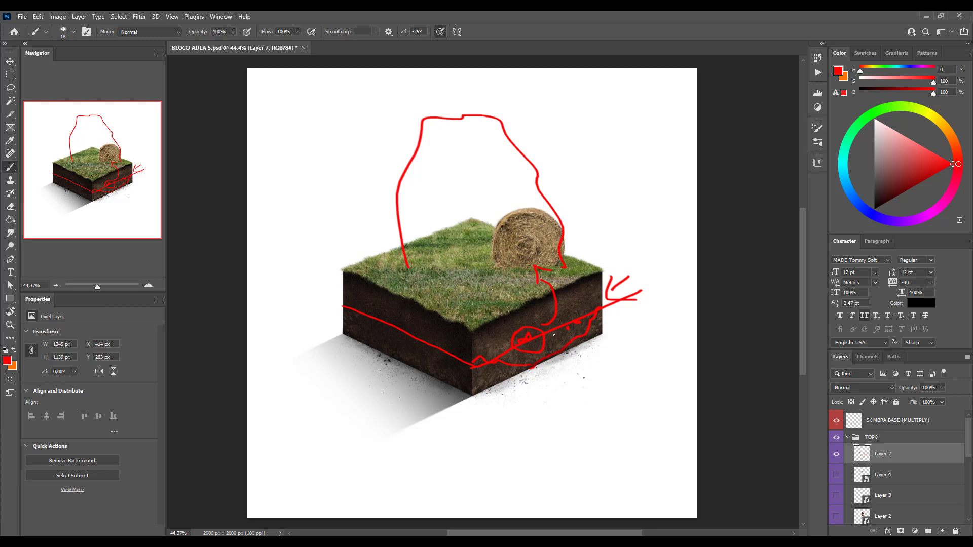
key(Delete)
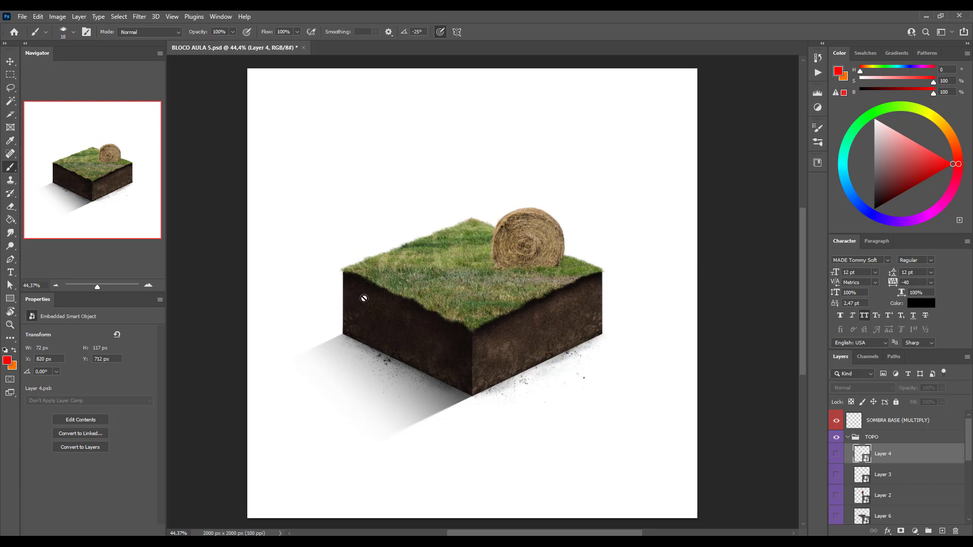
- Show Layer 4, Layer 3 and Layer 2 in the TOPO group to bring in the chickens and the farmer
scroll(348, 299, up, 5)
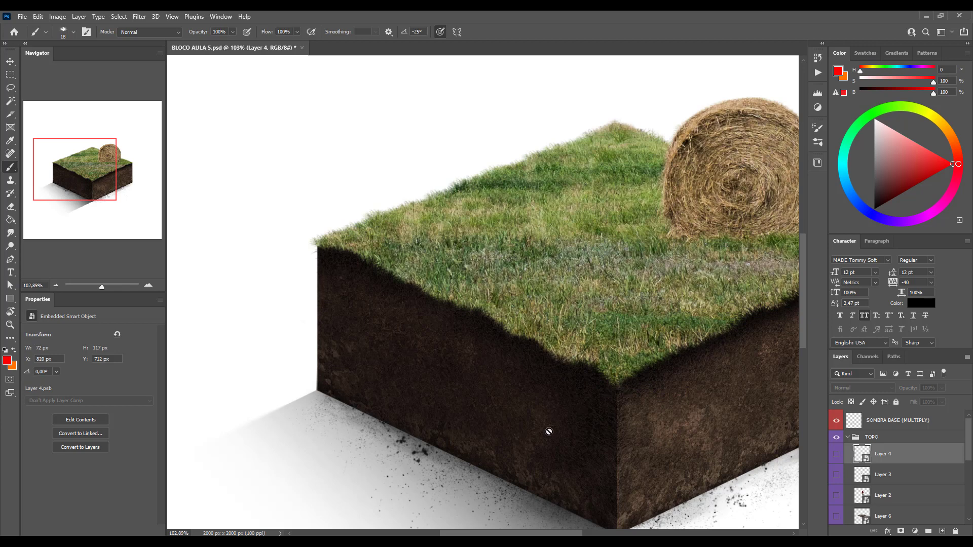
scroll(575, 363, right, 5)
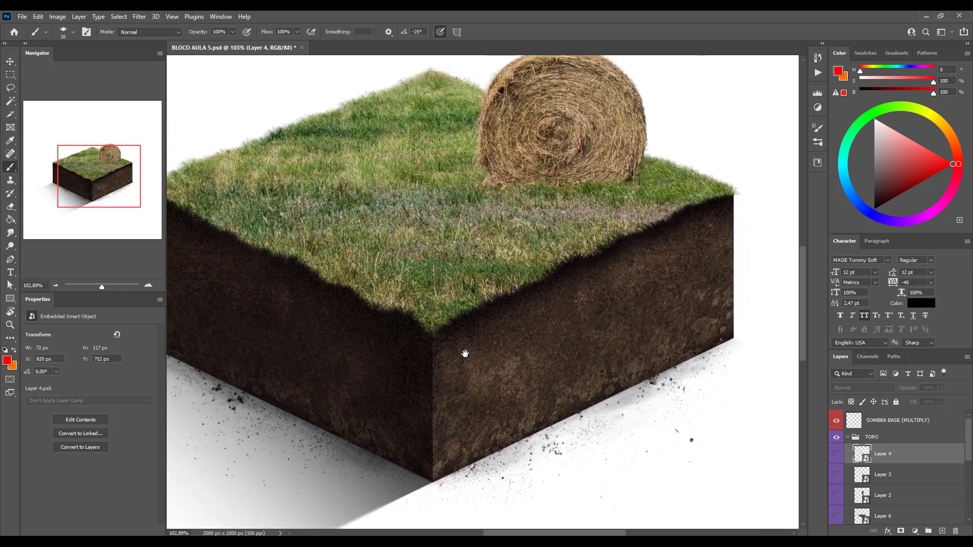
scroll(580, 318, down, 3)
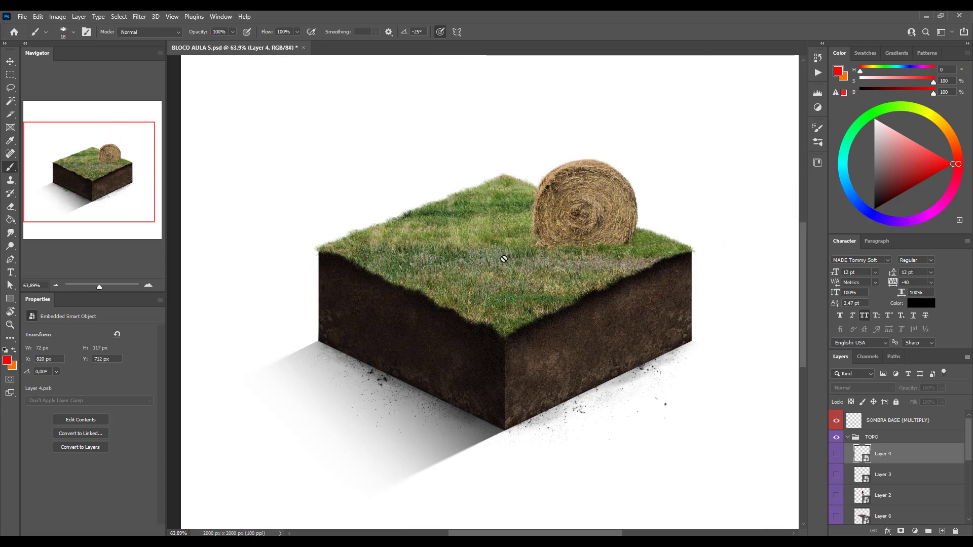
key(v)
drag(552, 284, 518, 368)
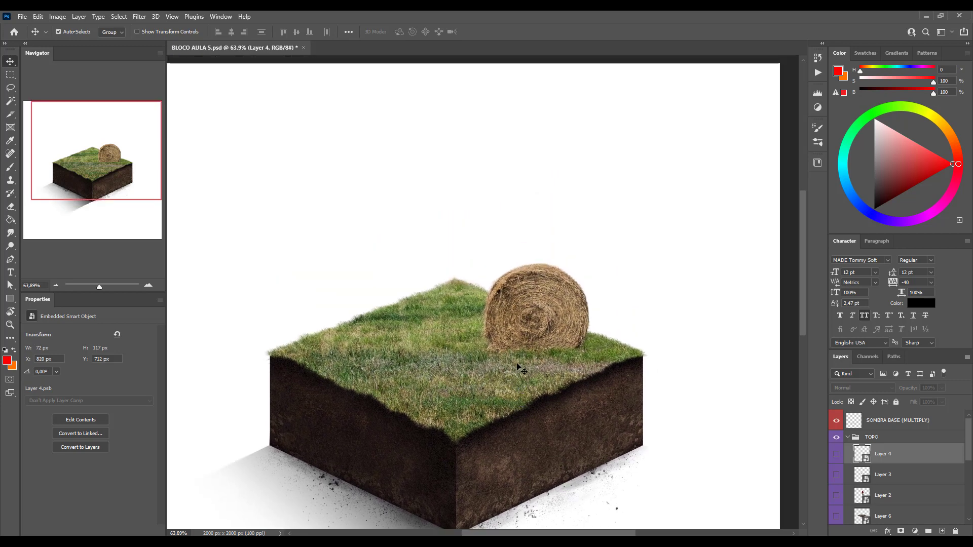
scroll(520, 368, down, 2)
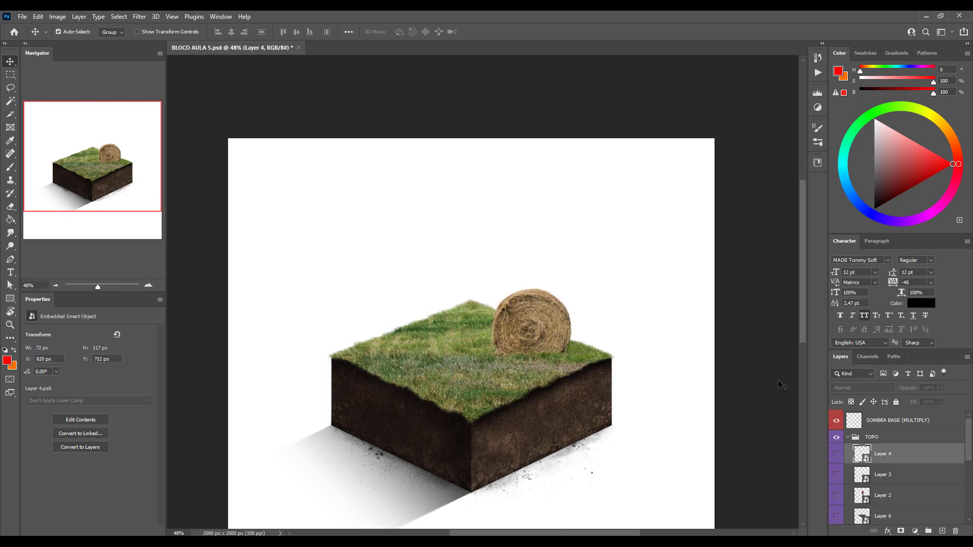
scroll(886, 423, down, 1)
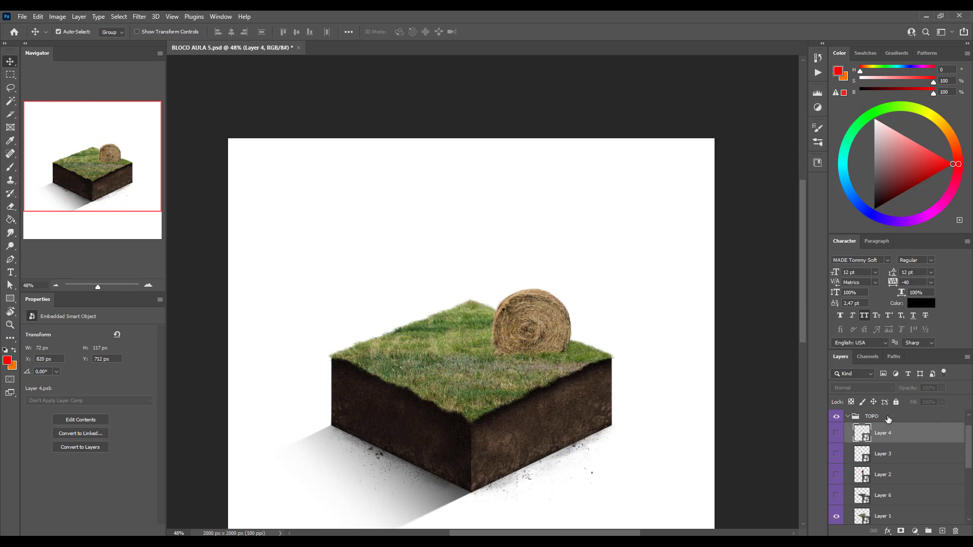
click(836, 434)
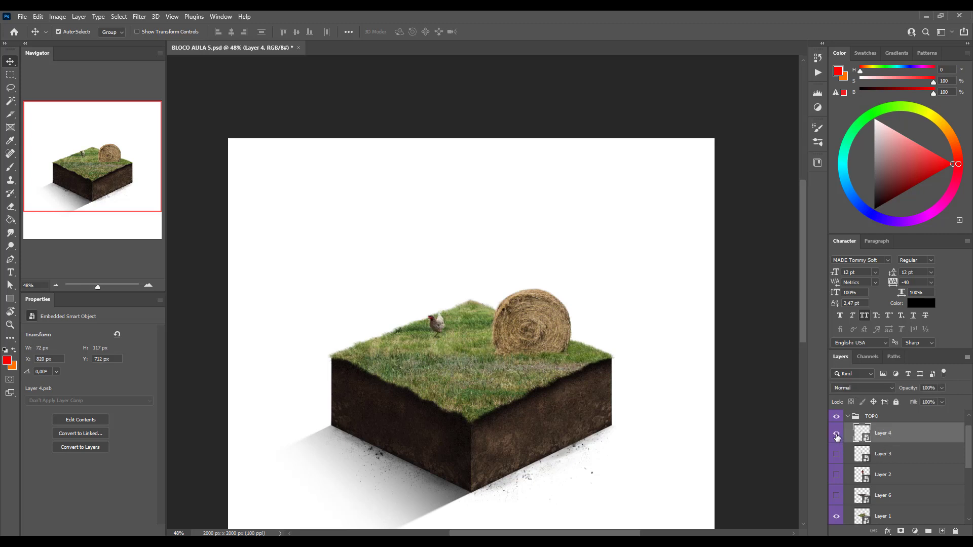
click(836, 454)
click(836, 475)
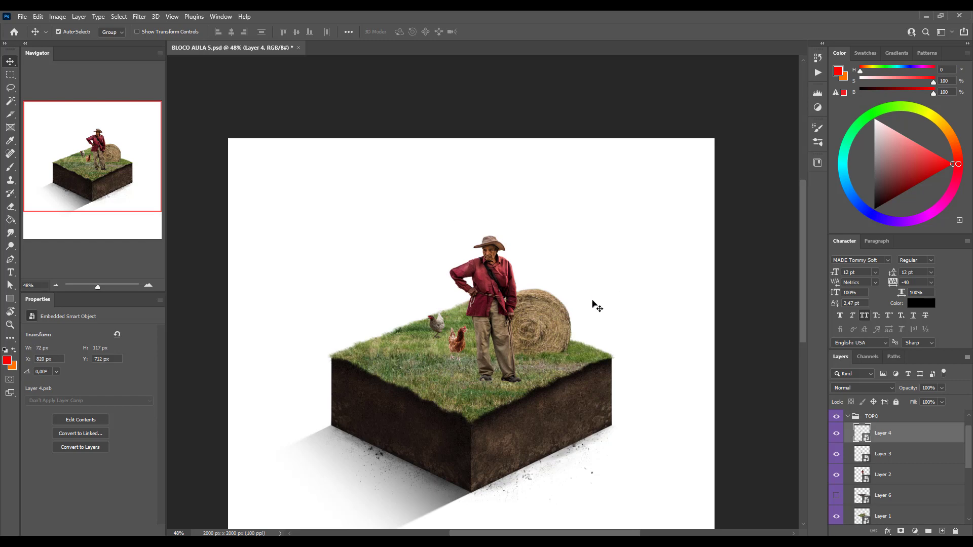
- Show Layer 6 to cover the grass with the soil surface beneath the farmer and chickens
scroll(487, 250, up, 2)
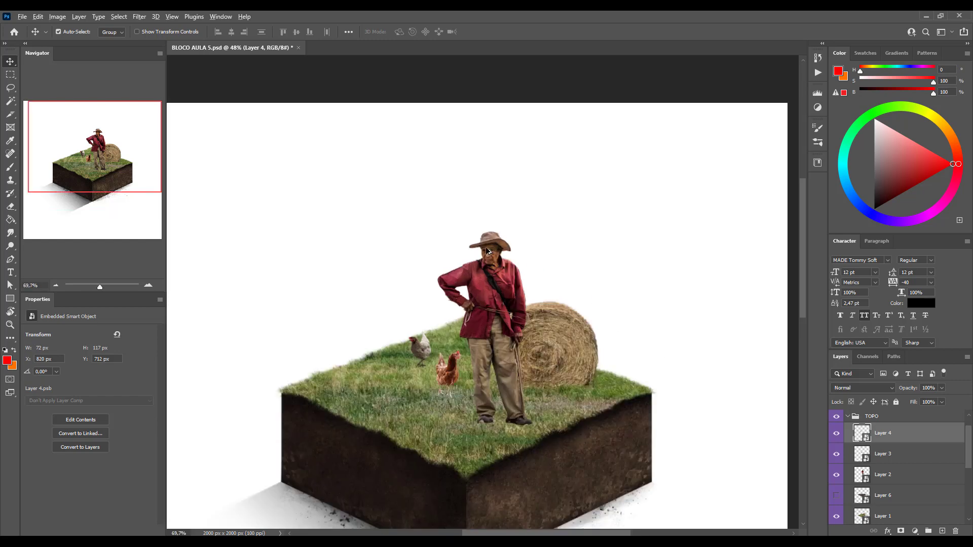
scroll(487, 250, up, 2)
scroll(516, 426, up, 2)
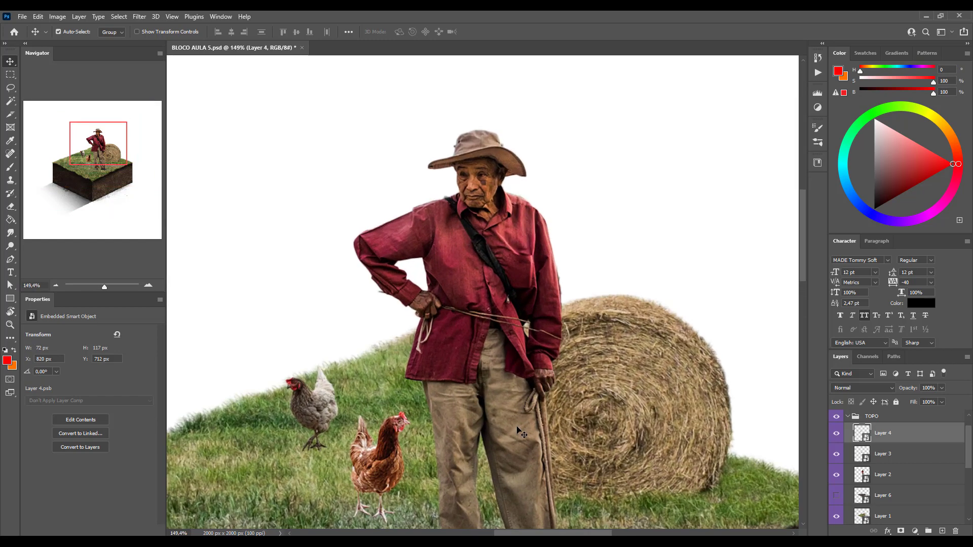
scroll(511, 425, down, 3)
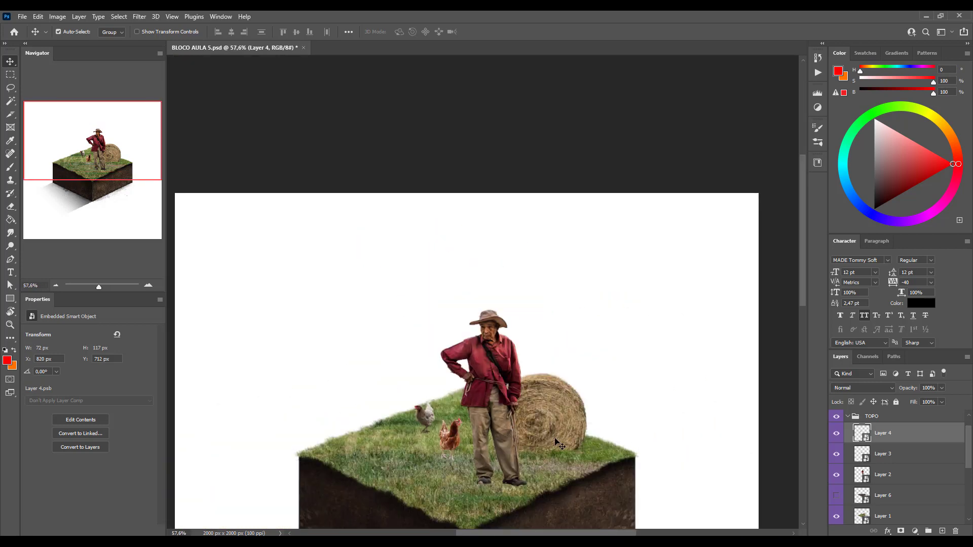
scroll(559, 445, down, 2)
scroll(870, 457, down, 1)
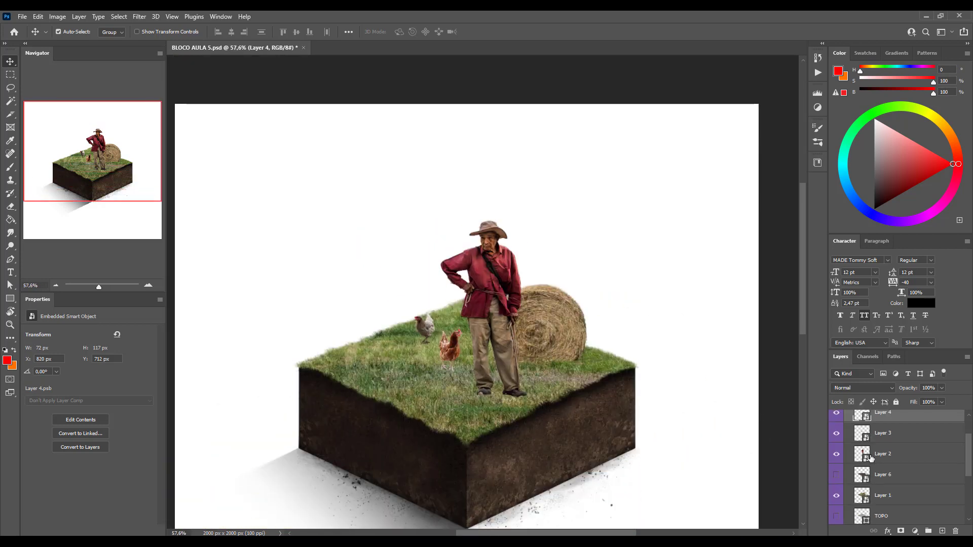
click(836, 475)
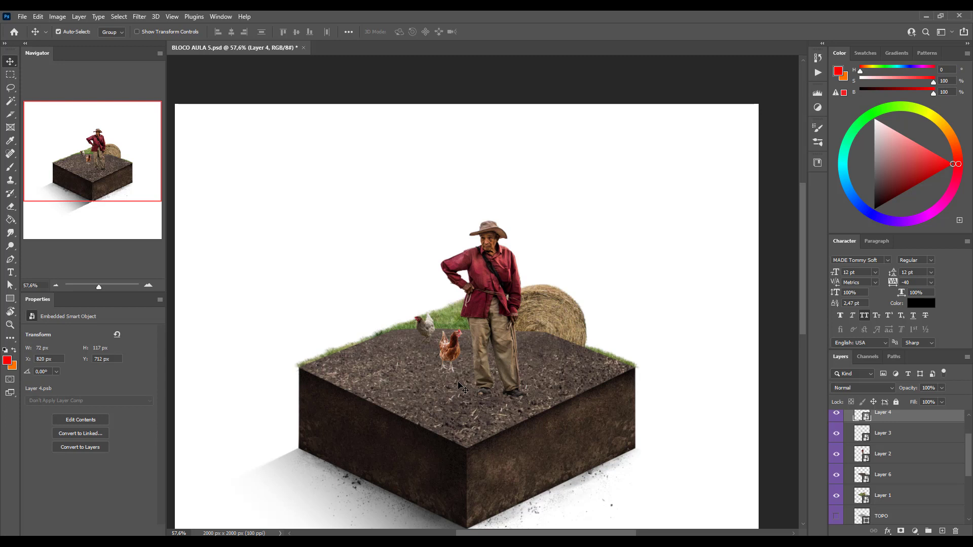
- Examine how the farmer, chickens and hay bale sit on the block's soil surface, both close up and as a whole
scroll(392, 344, up, 1)
scroll(393, 344, up, 4)
scroll(476, 314, down, 3)
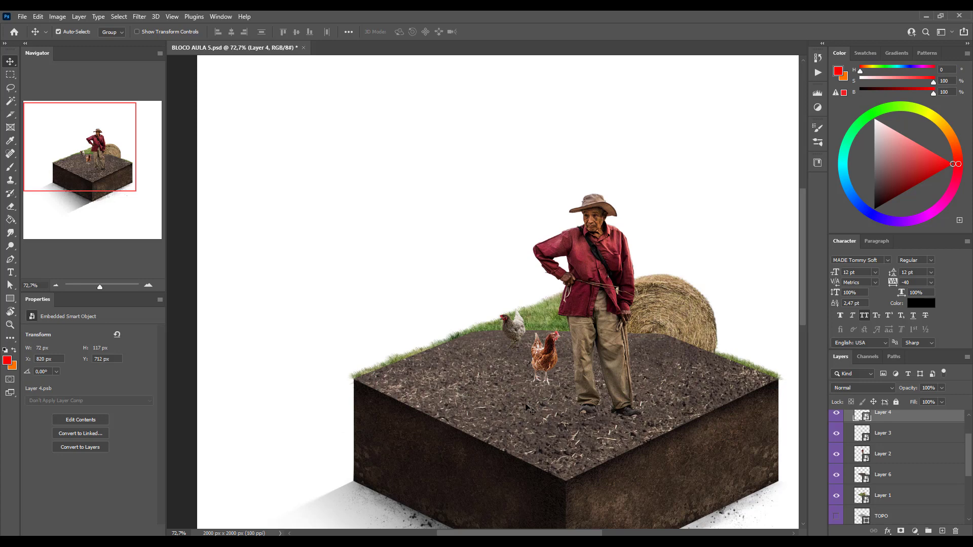
scroll(532, 410, down, 4)
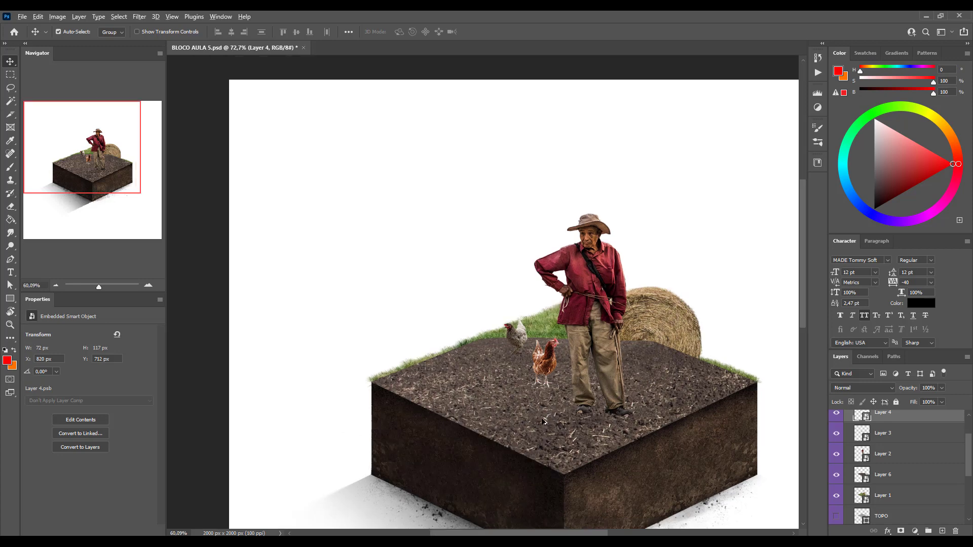
scroll(528, 404, up, 2)
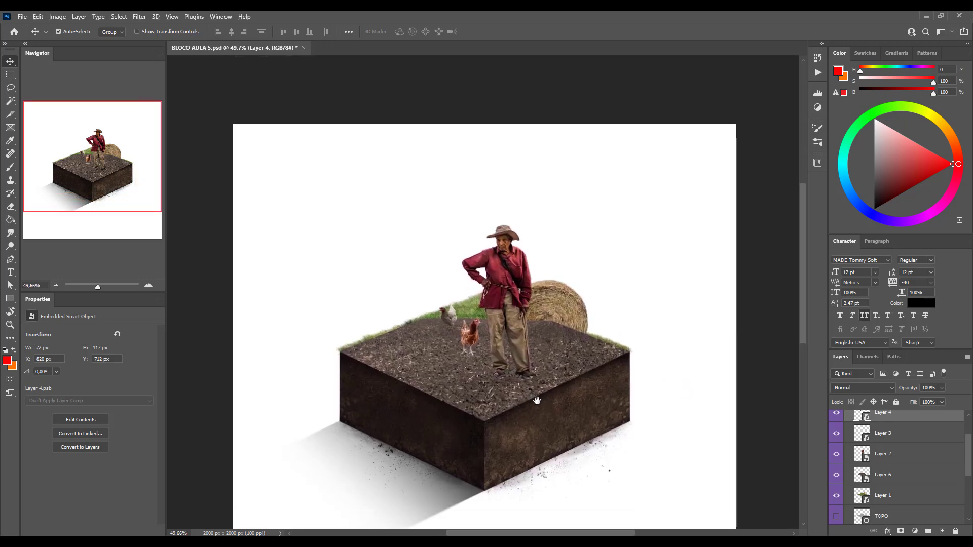
scroll(540, 348, up, 2)
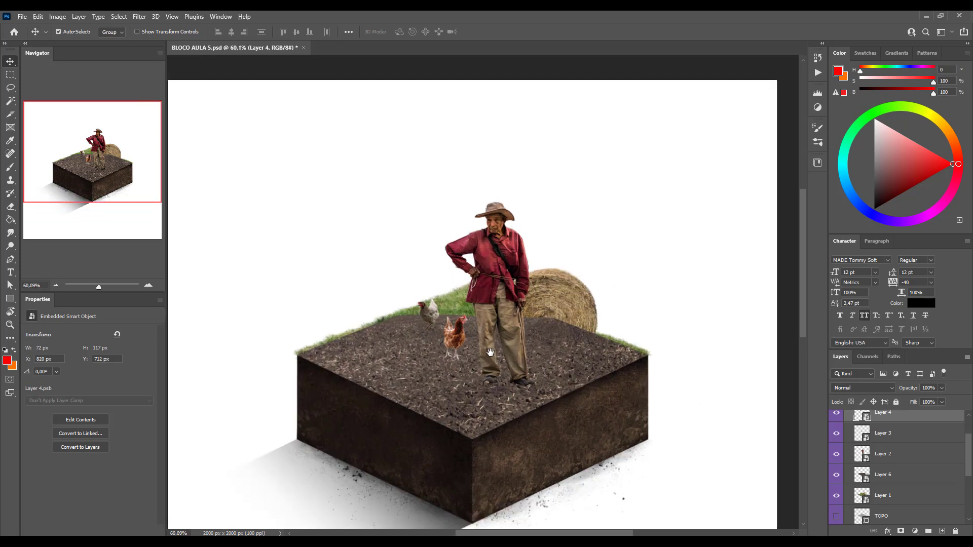
drag(489, 353, 495, 325)
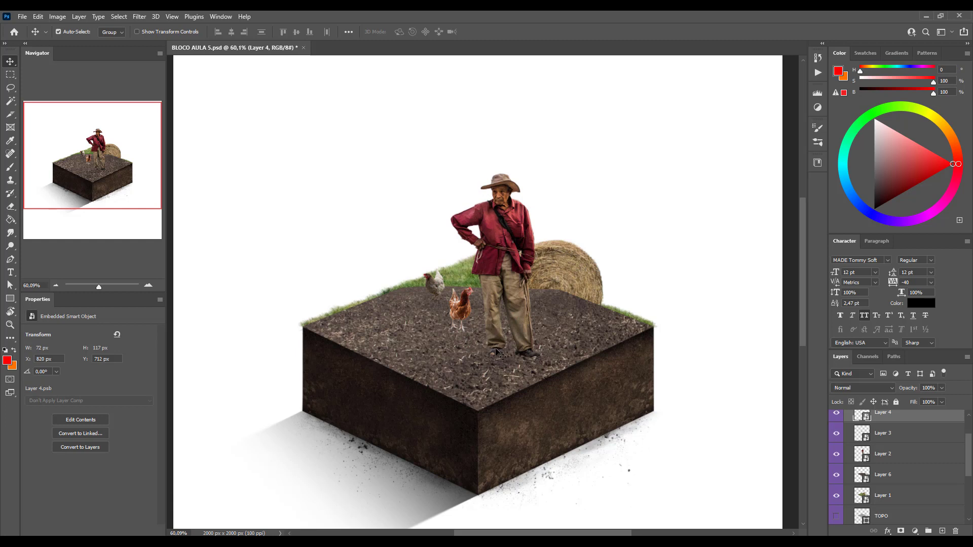
click(573, 333)
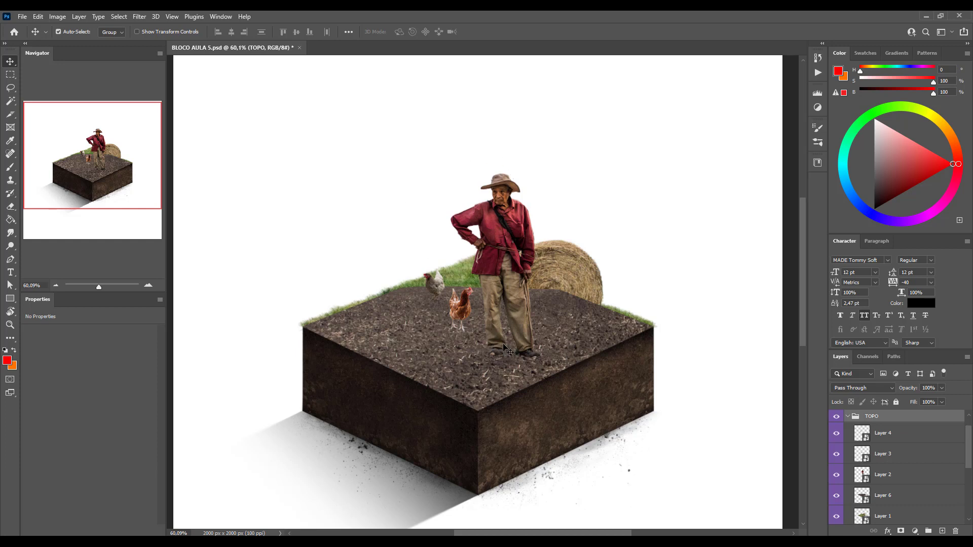
scroll(494, 309, down, 3)
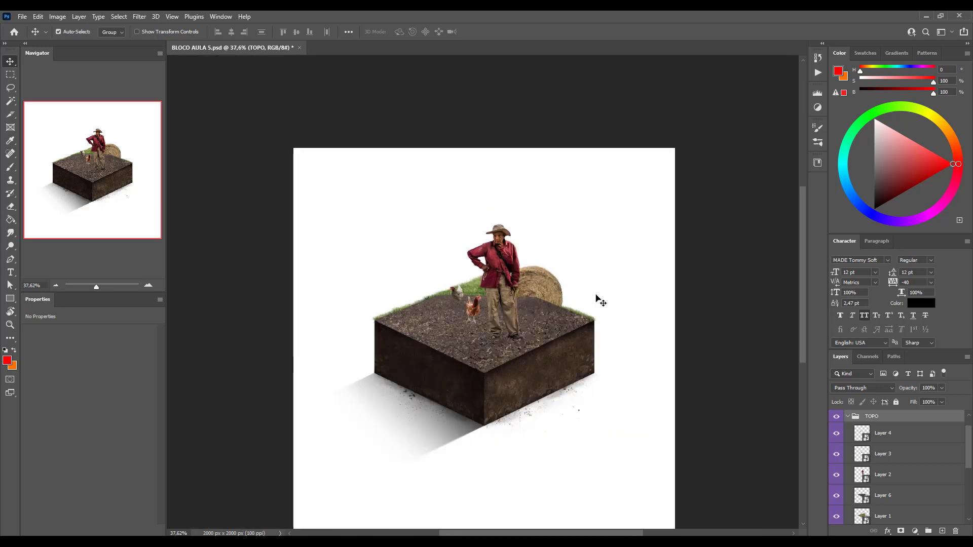
drag(513, 347, 511, 390)
scroll(512, 390, up, 2)
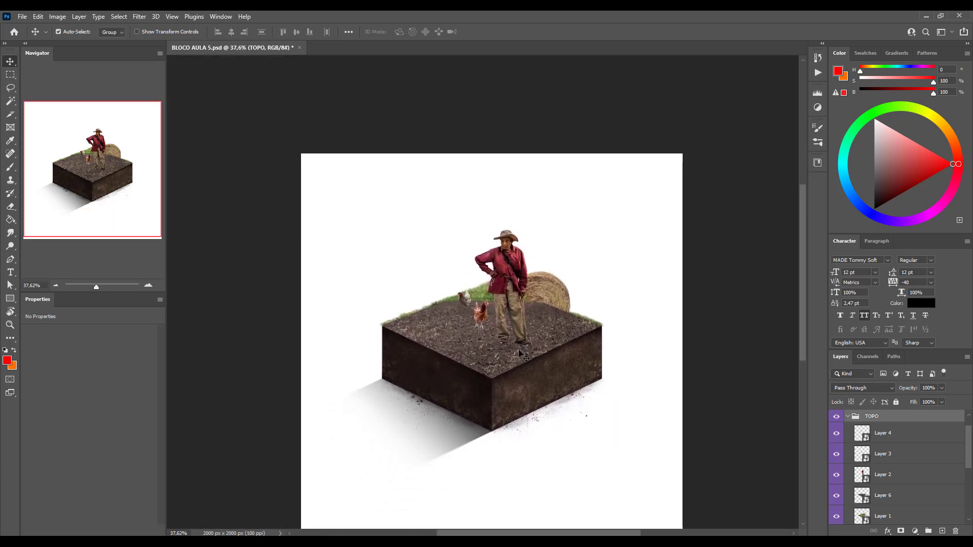
scroll(527, 362, up, 2)
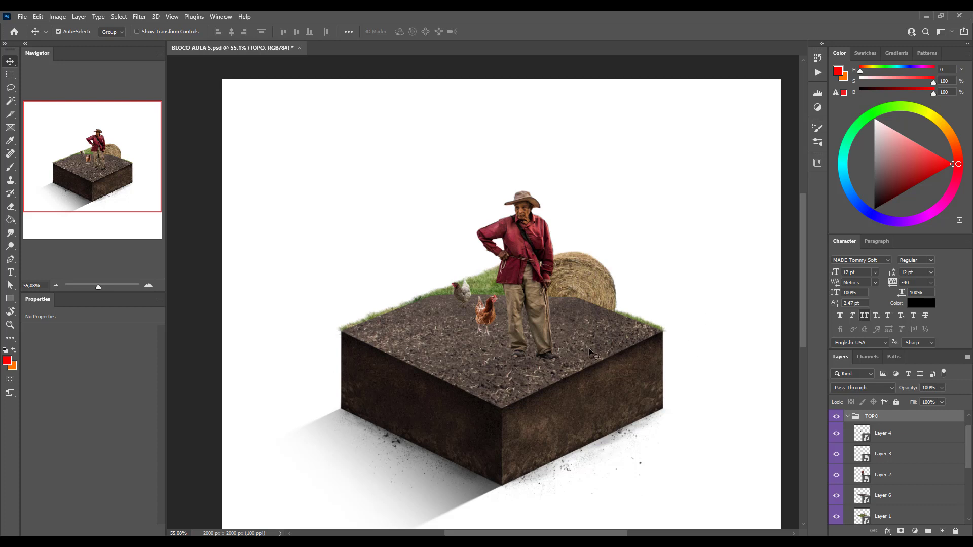
- Set the Move tool's auto-select to Layer and hide the soil surface on Layer 6
click(113, 32)
click(113, 48)
click(489, 352)
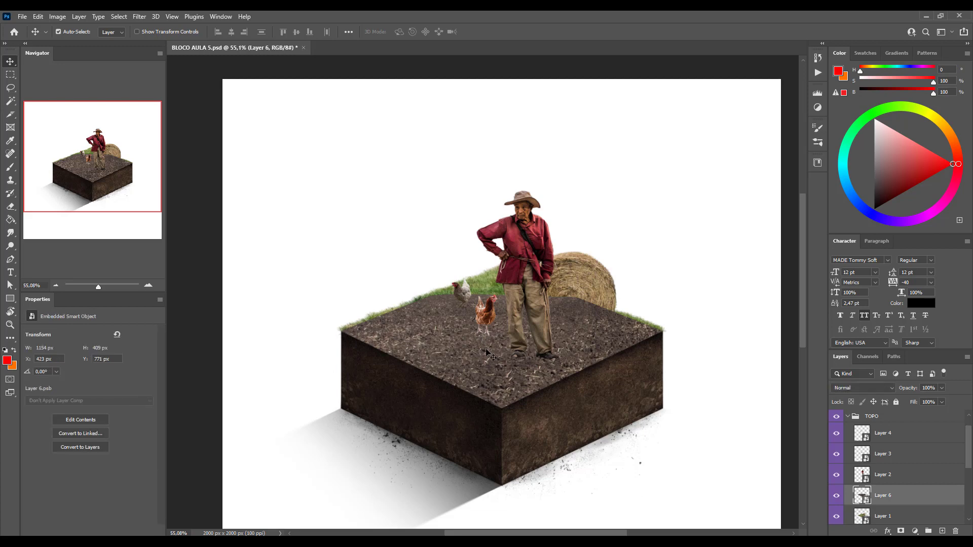
click(836, 496)
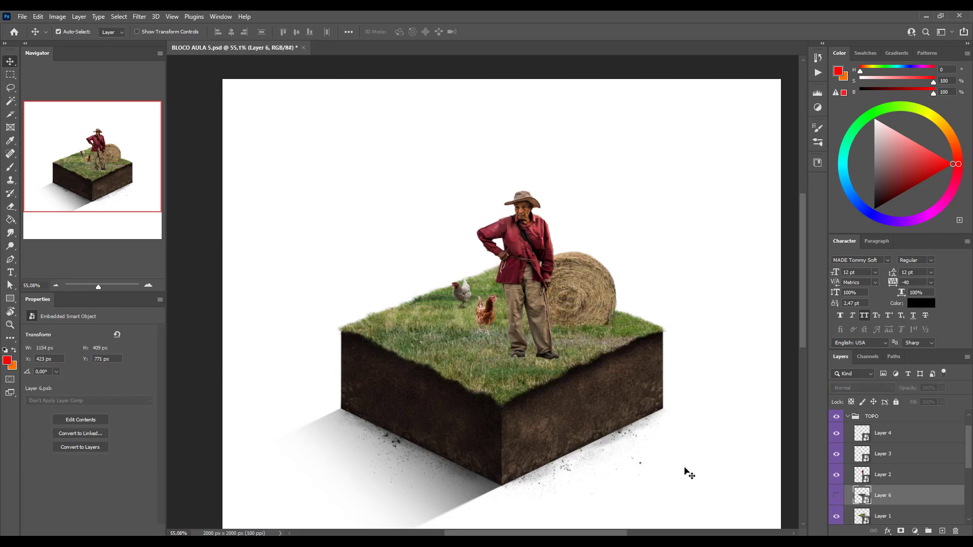
- Select the grass on Layer 1 and hide the farmer and both chickens on Layer 2, Layer 3 and Layer 4
scroll(576, 264, up, 3)
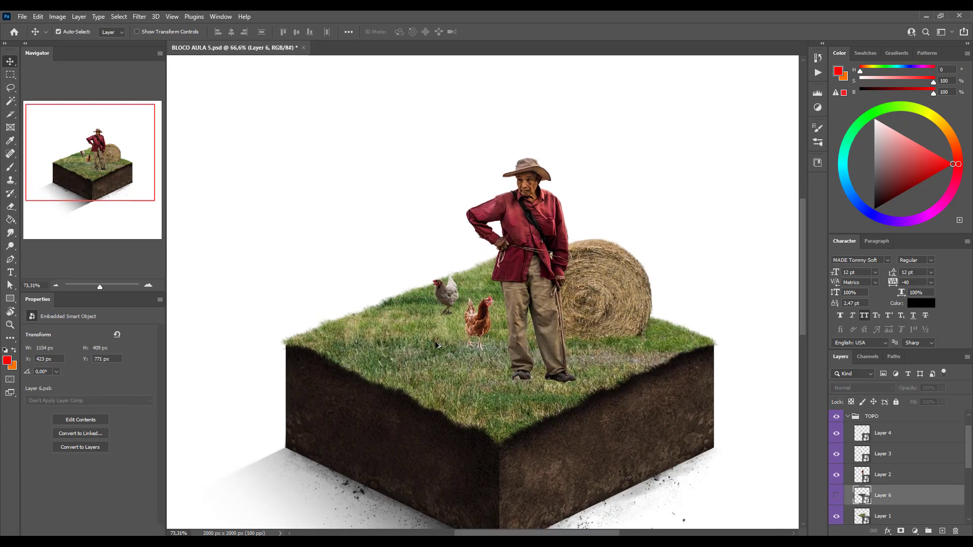
click(595, 369)
click(836, 474)
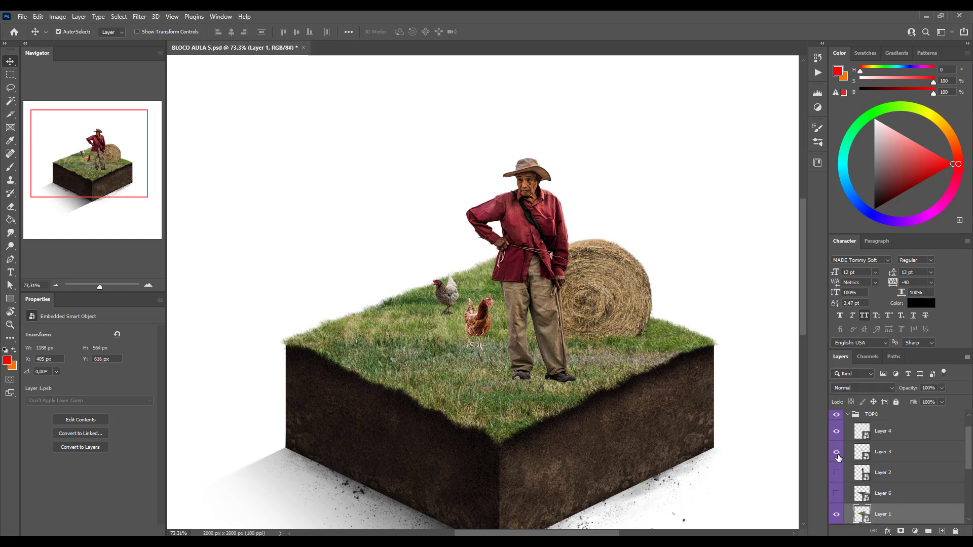
click(836, 452)
click(837, 432)
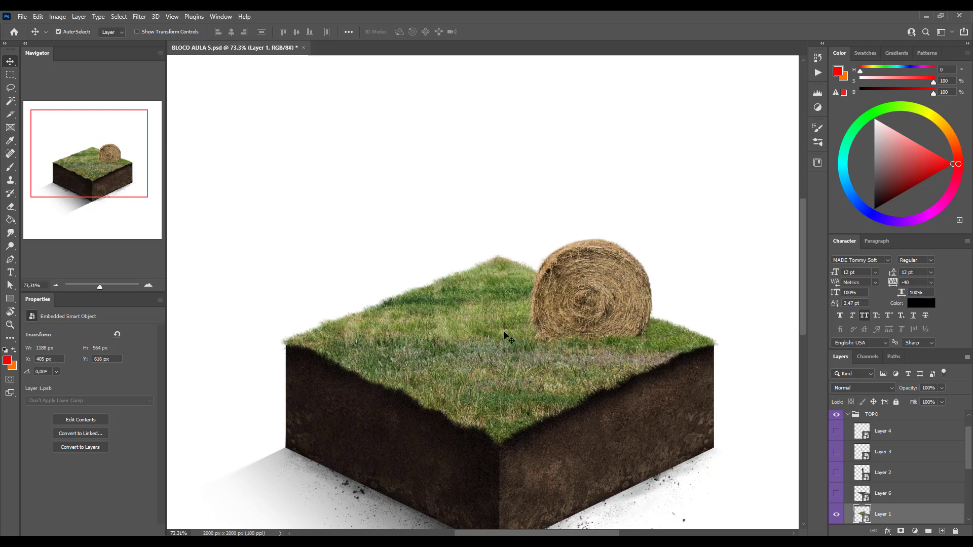
- Add an empty layer at the top of the TOPO group and choose the Soft Round Pressure Size brush
scroll(566, 324, down, 5)
drag(619, 315, 570, 320)
click(906, 430)
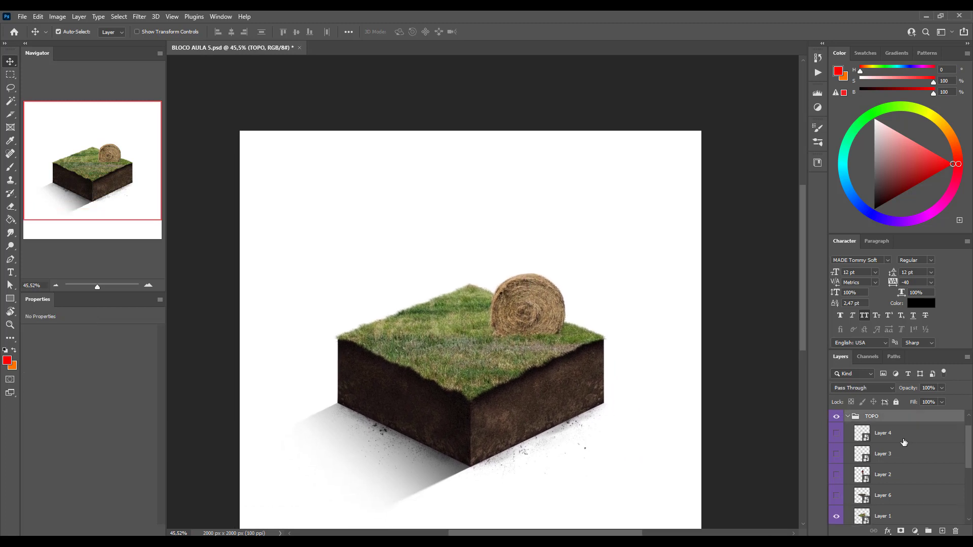
click(942, 530)
key(b)
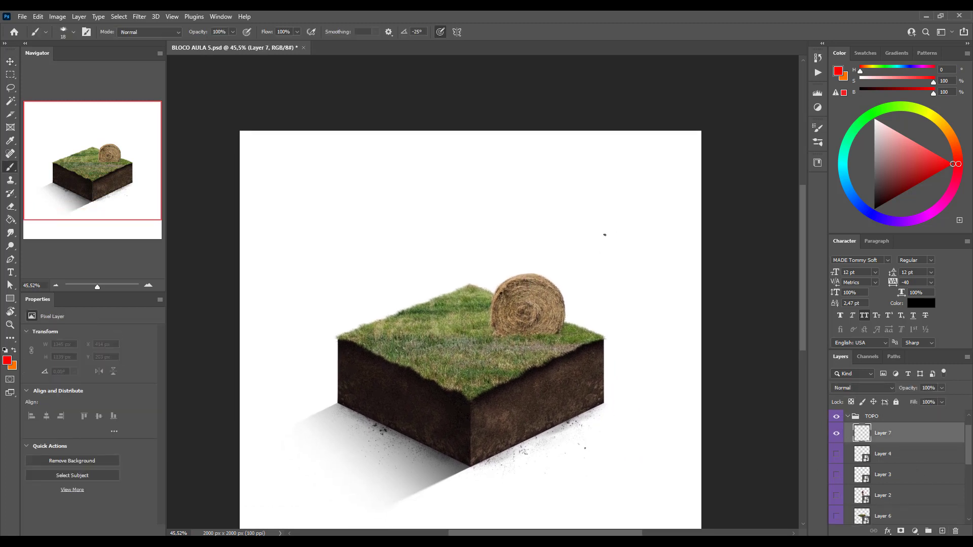
right_click(634, 219)
click(658, 364)
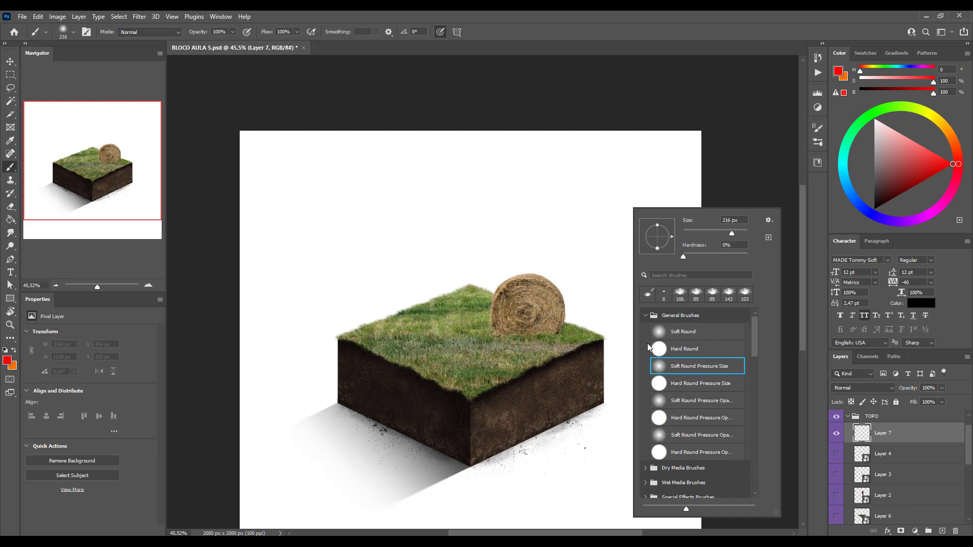
key(Return)
- Paint a soft orange sun about 550 px wide in the sky's upper-right corner, using hue 29 instead of red
click(623, 199)
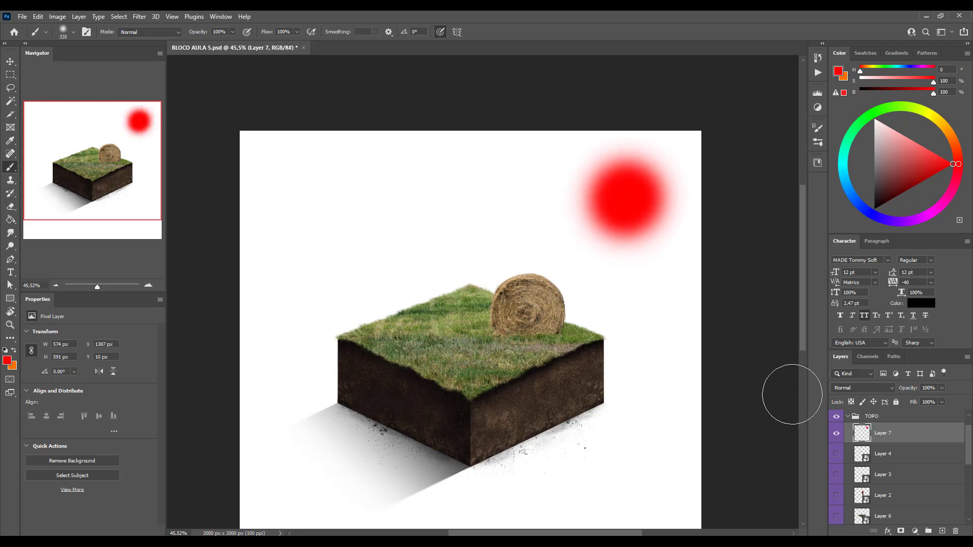
key(ctrl+z)
click(950, 136)
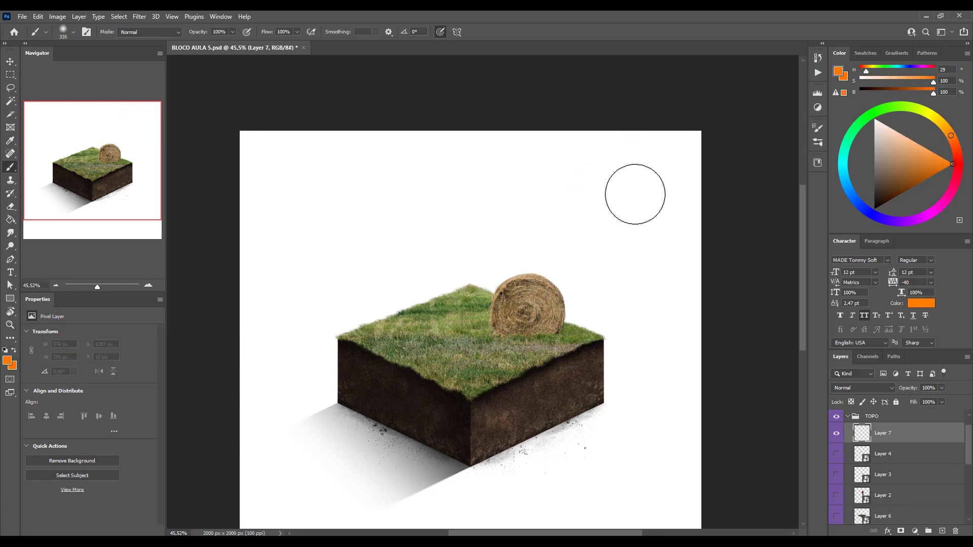
click(629, 188)
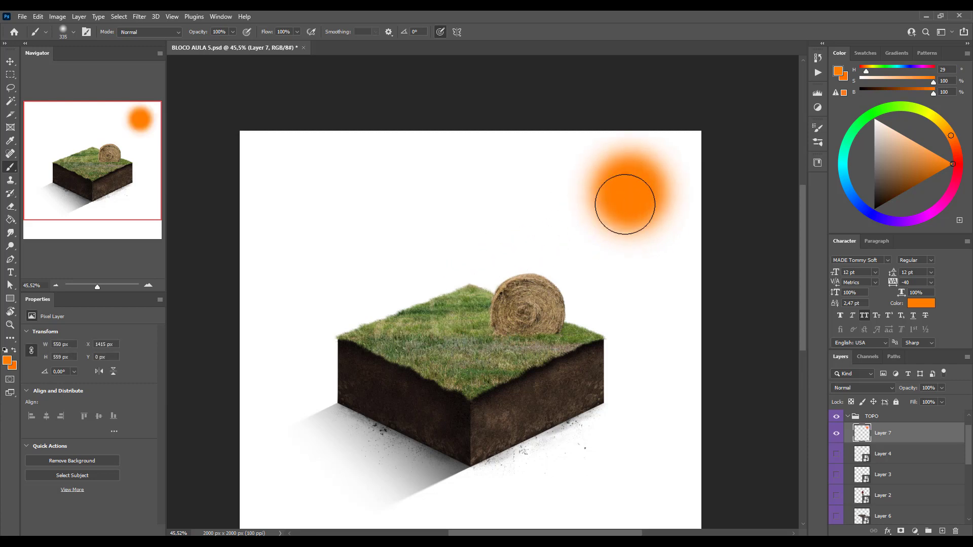
key(v)
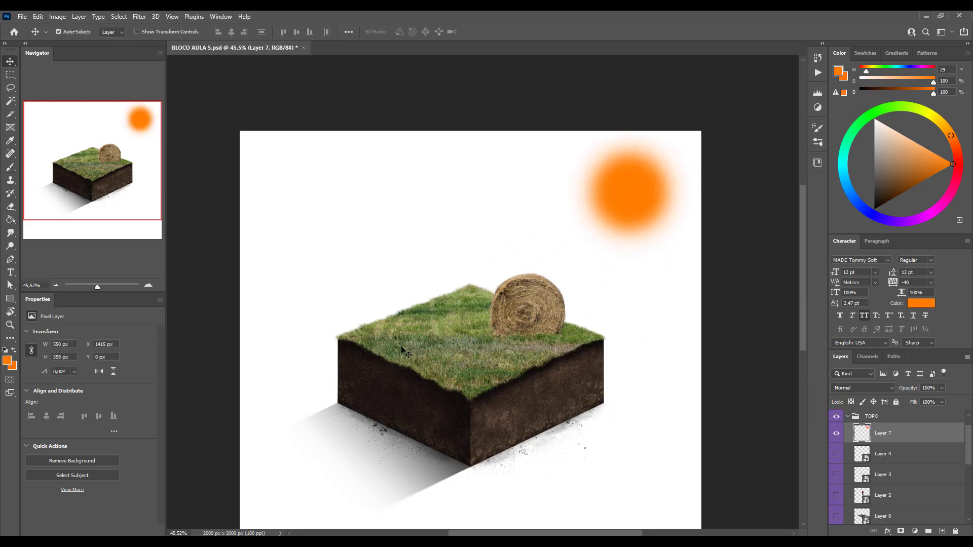
- Add a Hue/Saturation adjustment above the grass and hay bale on Layer 1 with Saturation at -28
scroll(442, 355, up, 3)
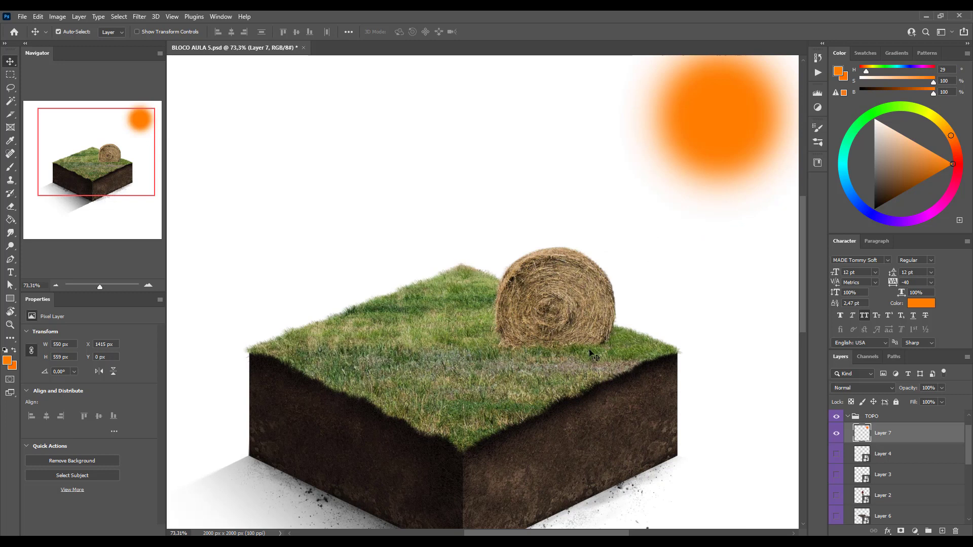
click(567, 307)
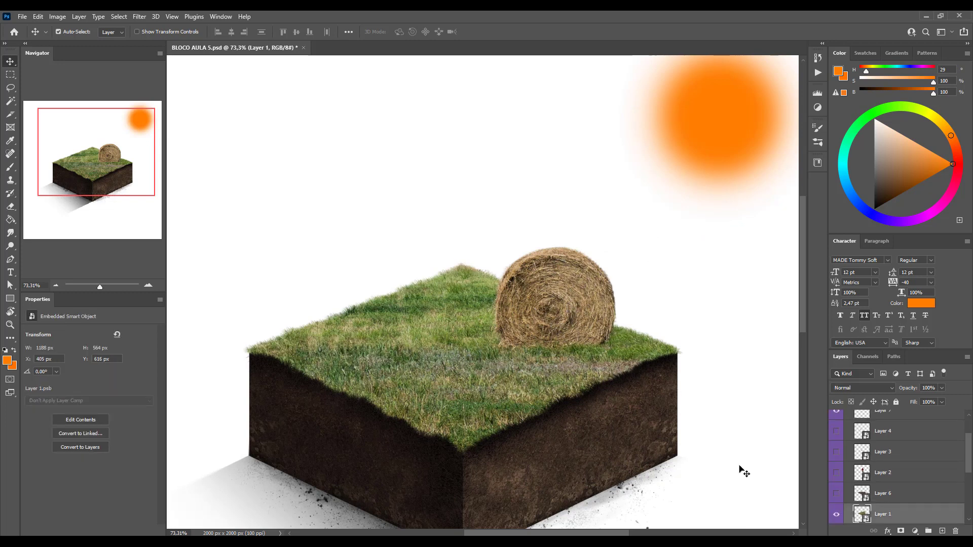
click(914, 530)
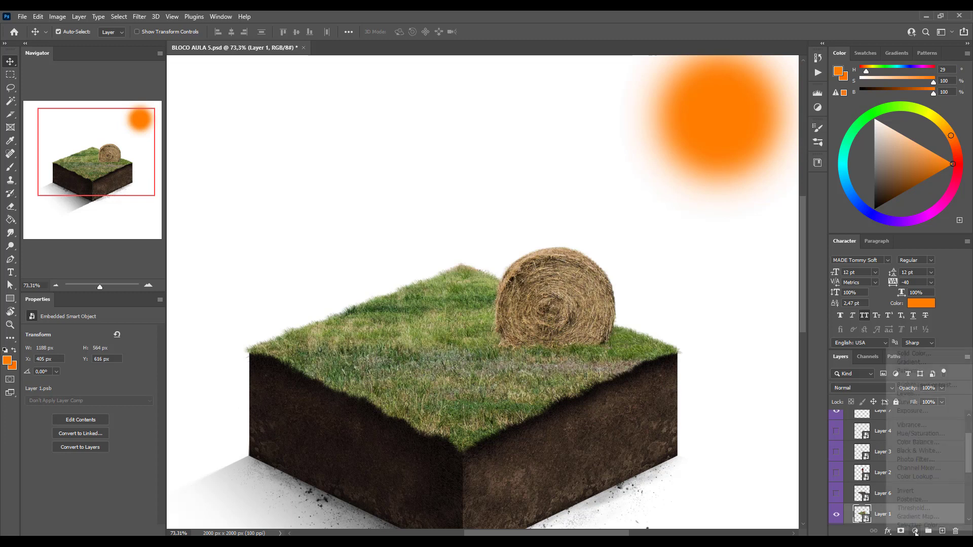
click(921, 435)
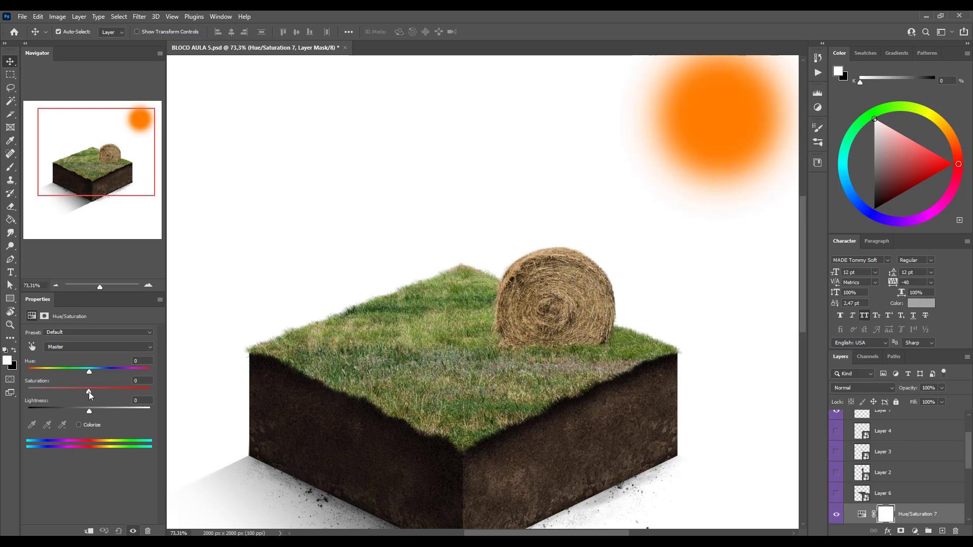
drag(89, 391, 84, 391)
drag(76, 392, 78, 391)
drag(76, 391, 75, 392)
- Clip the Hue/Saturation adjustment to Layer 1 so it affects only the grass and hay bale
scroll(908, 493, down, 2)
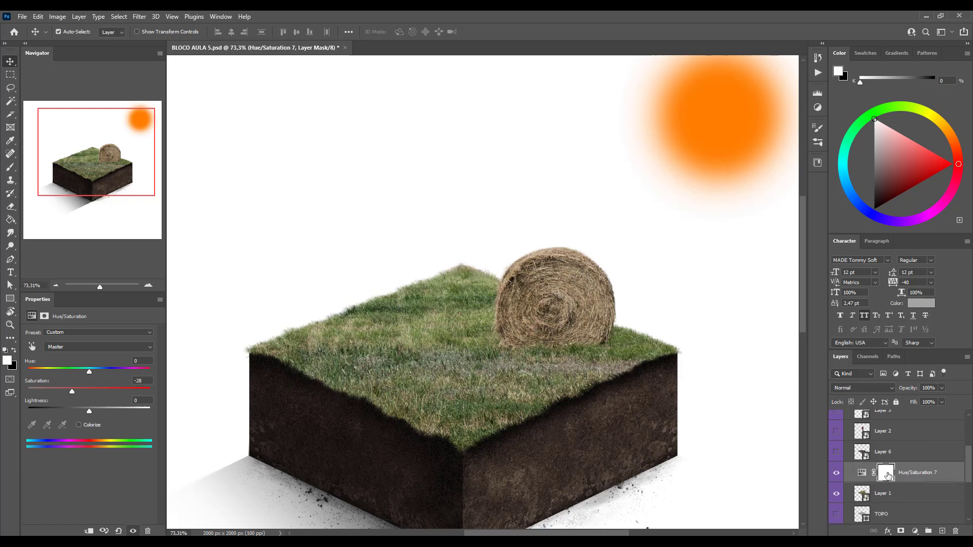
key(ctrl+plus)
key(ctrl+alt+g)
click(917, 488)
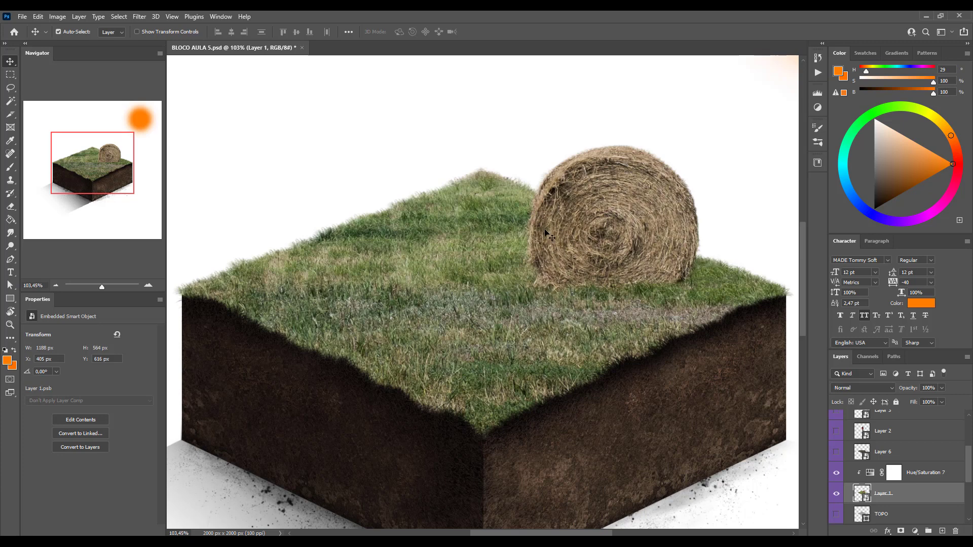
scroll(556, 382, right, 3)
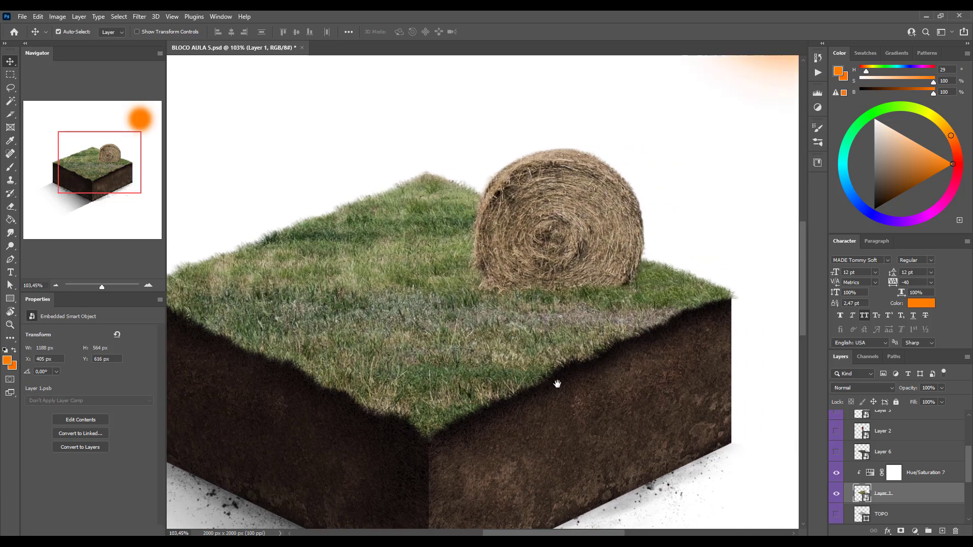
- Add a Curves adjustment above Hue/Saturation 7, clipped to the grass and hay bale on Layer 1
click(921, 479)
click(915, 531)
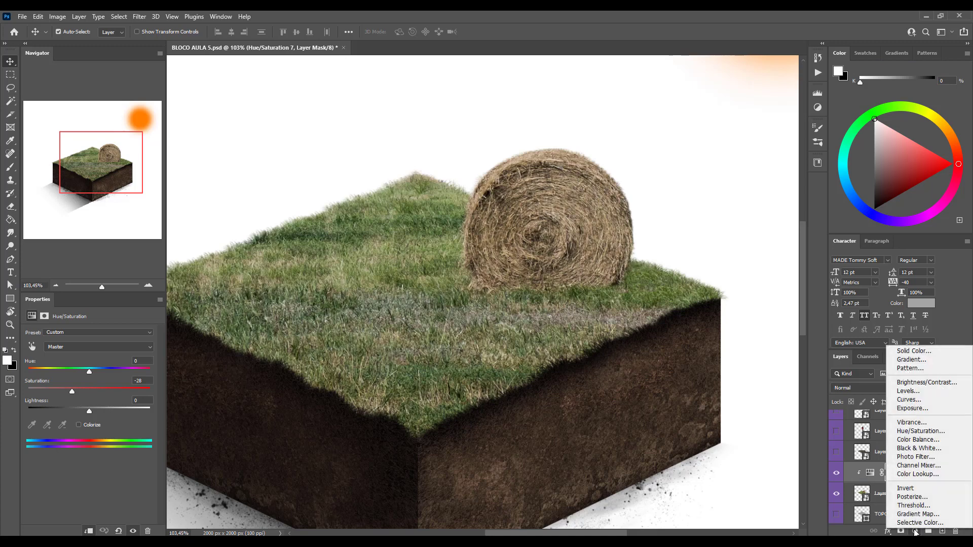
click(912, 400)
alt+click(917, 481)
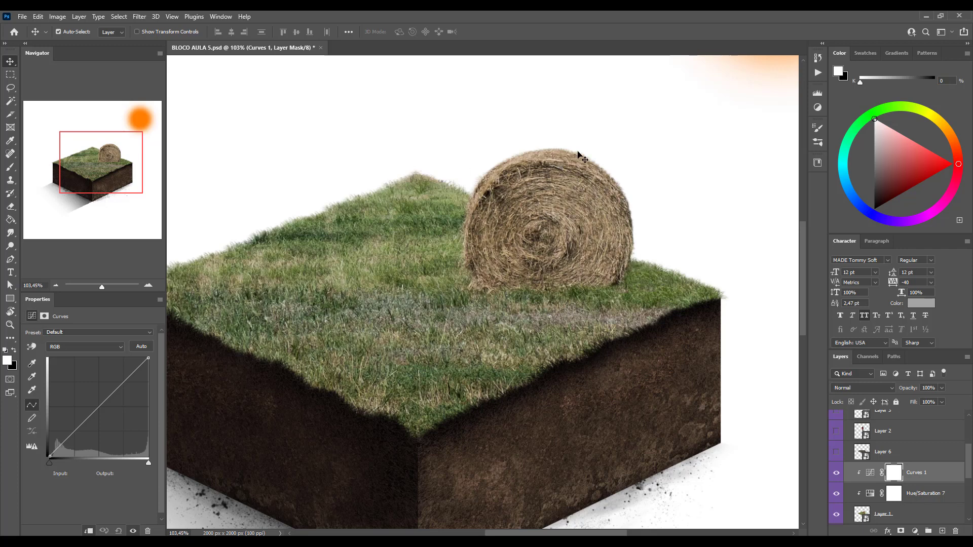
- Look at the Curves adjustment's Blue channel and return to the composite RGB curve
click(119, 347)
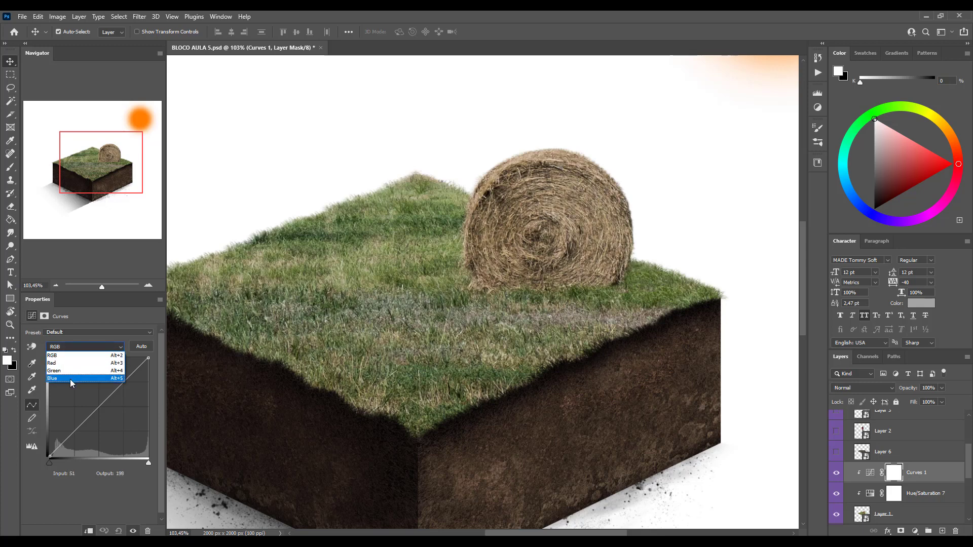
click(65, 378)
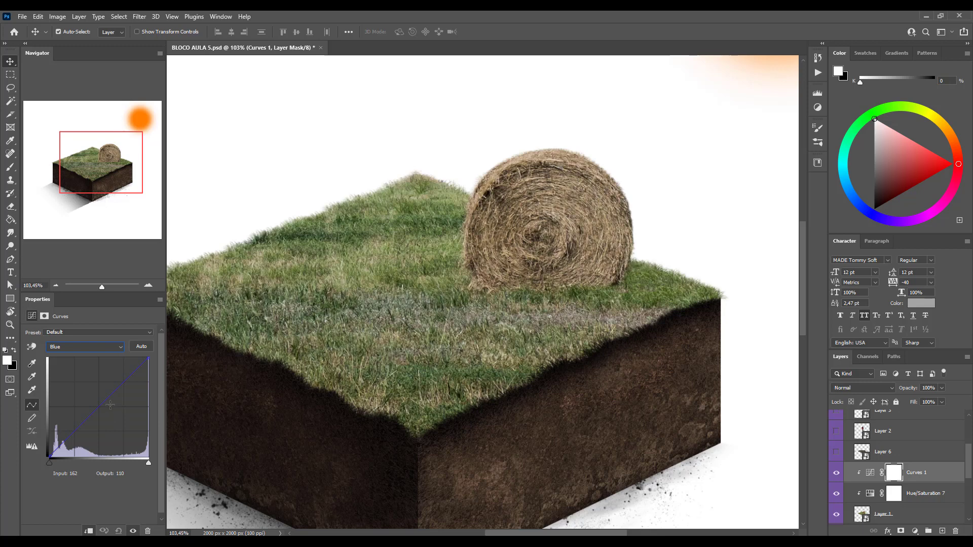
click(66, 347)
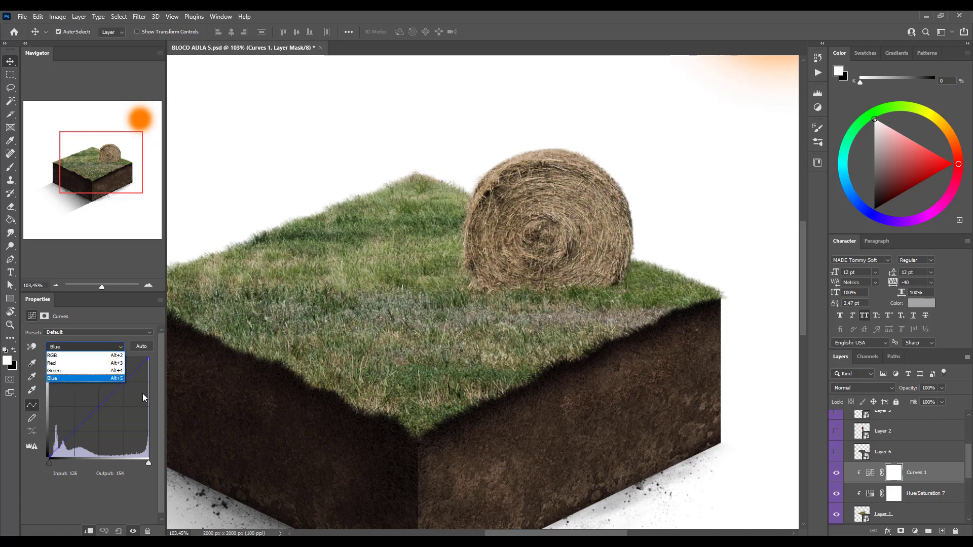
click(70, 356)
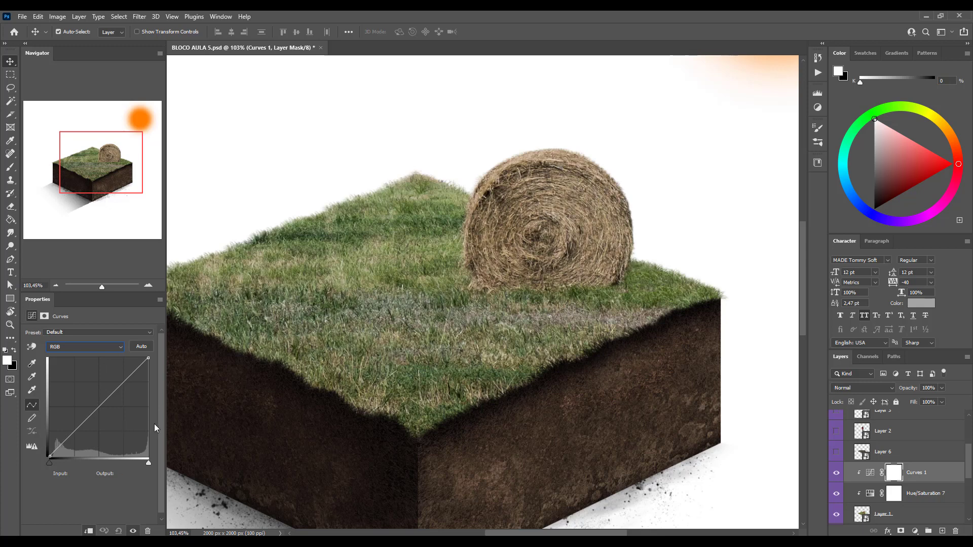
- Try brightening the grass and hay bale by moving the RGB curve's white point inward, and undo it
click(148, 358)
drag(148, 358, 100, 359)
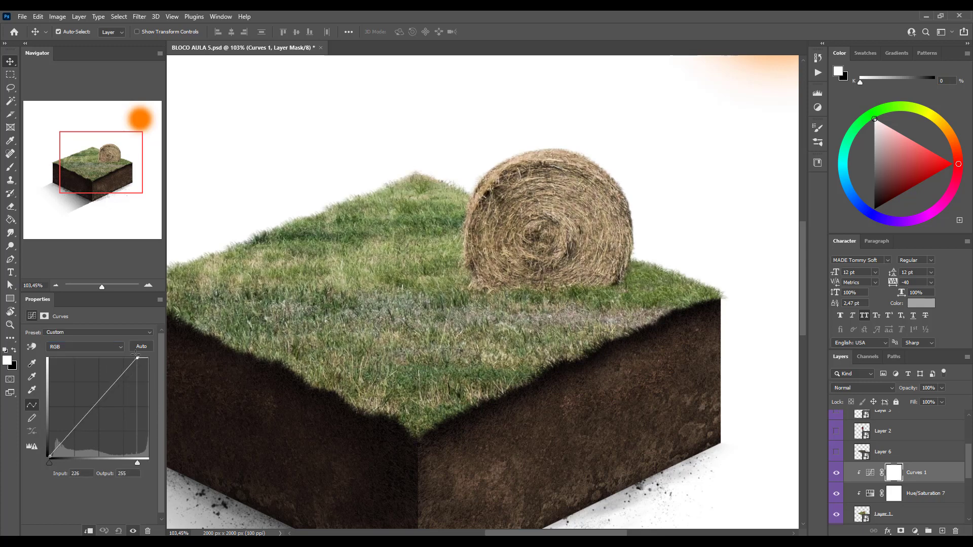
key(ctrl+z)
click(99, 347)
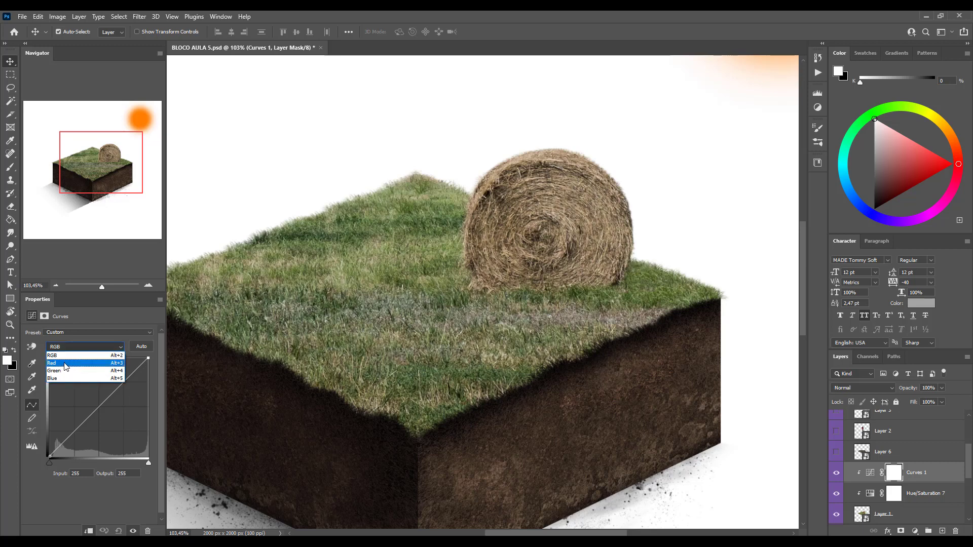
click(169, 367)
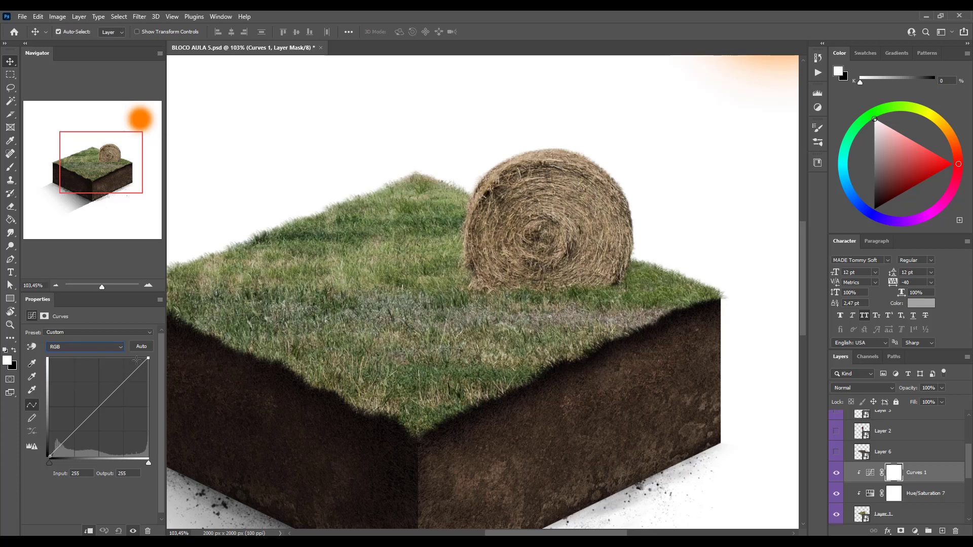
drag(148, 357, 48, 319)
key(ctrl+z)
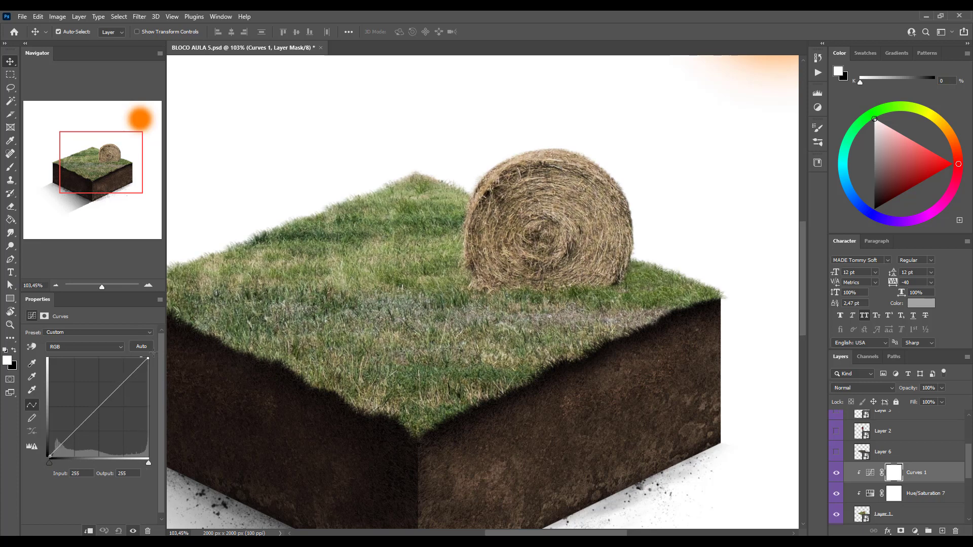
- Try the RGB curve's white point at output 209 and at input 44, resetting it to 255 each time
drag(155, 352, 178, 374)
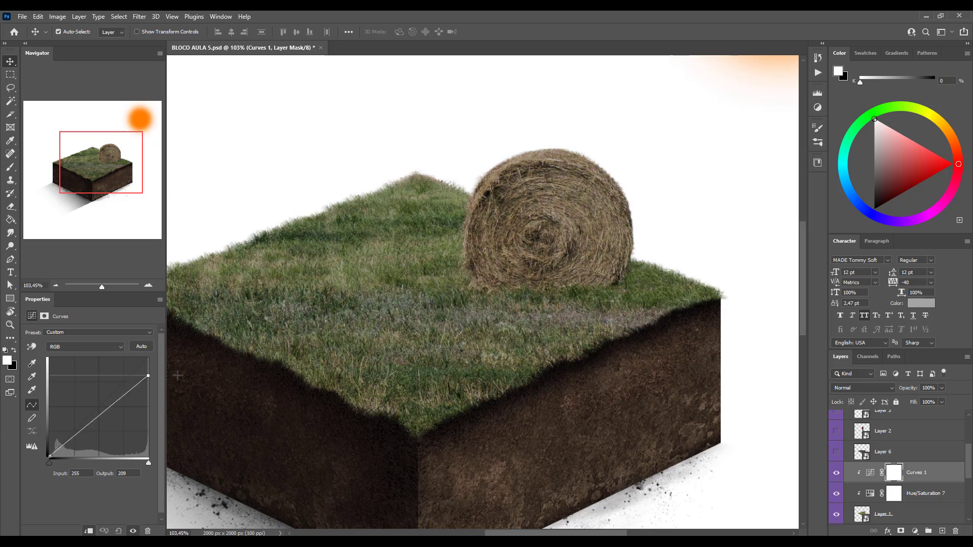
drag(178, 375, 175, 304)
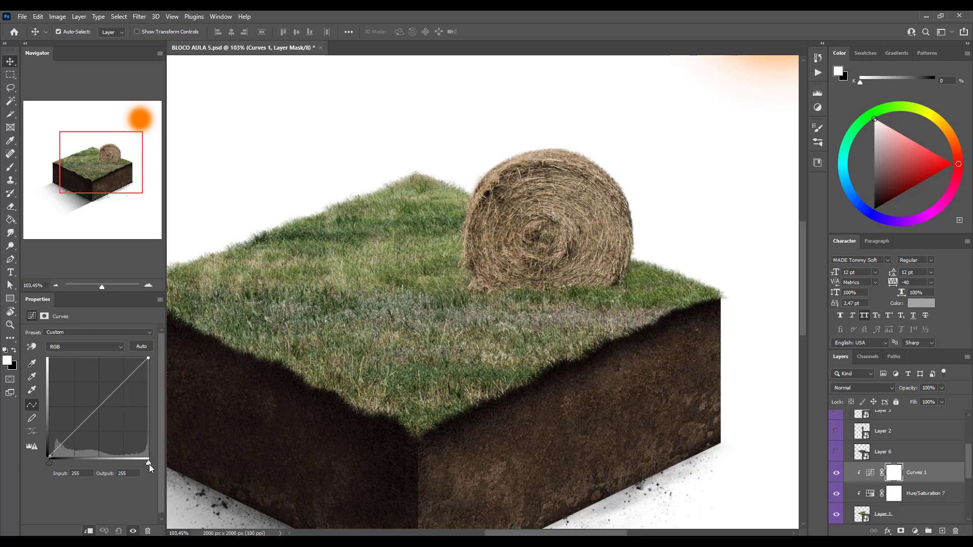
drag(143, 463, 66, 465)
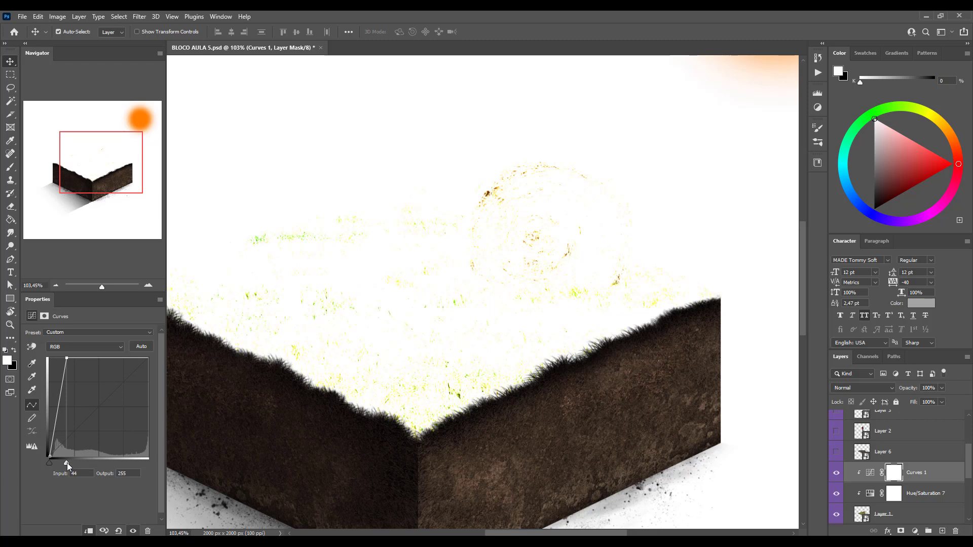
drag(66, 463, 197, 466)
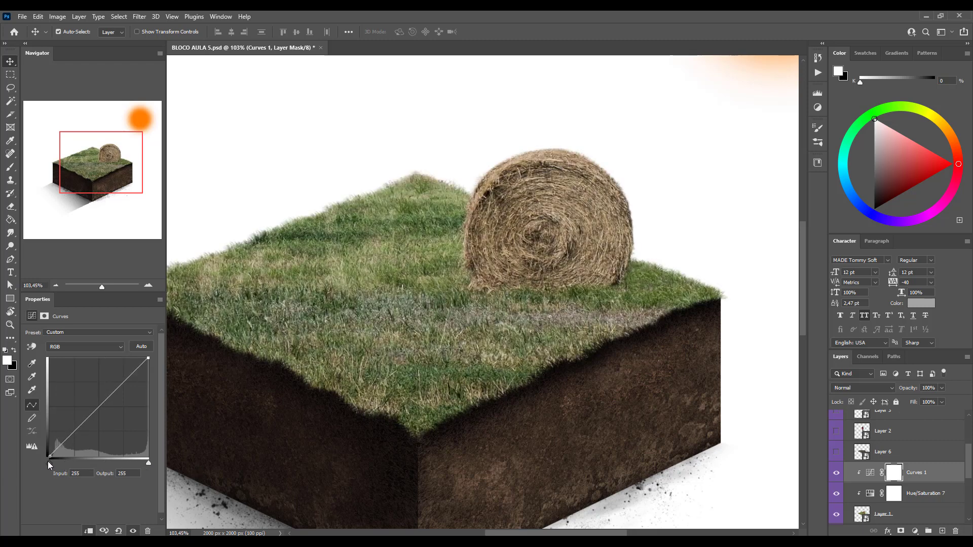
- Try shifting the RGB curve's black point and return both end points to their corners
mouse_move(48, 463)
mouse_down()
mouse_move(149, 473)
mouse_move(34, 464)
mouse_up()
mouse_move(148, 357)
mouse_down()
mouse_move(91, 358)
mouse_move(148, 357)
mouse_up()
mouse_move(51, 456)
mouse_down()
mouse_move(129, 456)
mouse_move(45, 458)
mouse_up()
drag(51, 456, 49, 459)
drag(49, 456, 2, 499)
click(148, 357)
drag(148, 357, 185, 330)
- Try shifting the black and white points of the Red channel curve and return them to their corners
click(67, 347)
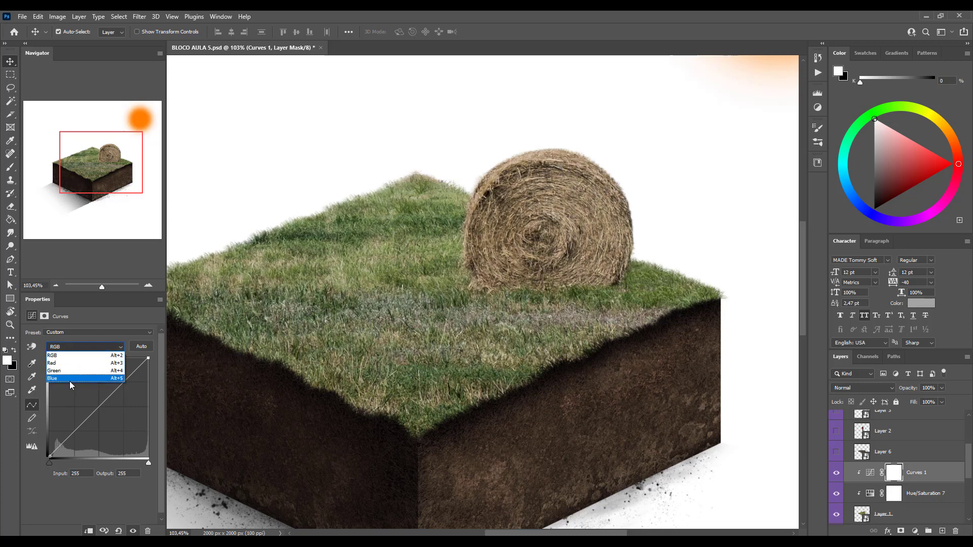
click(71, 364)
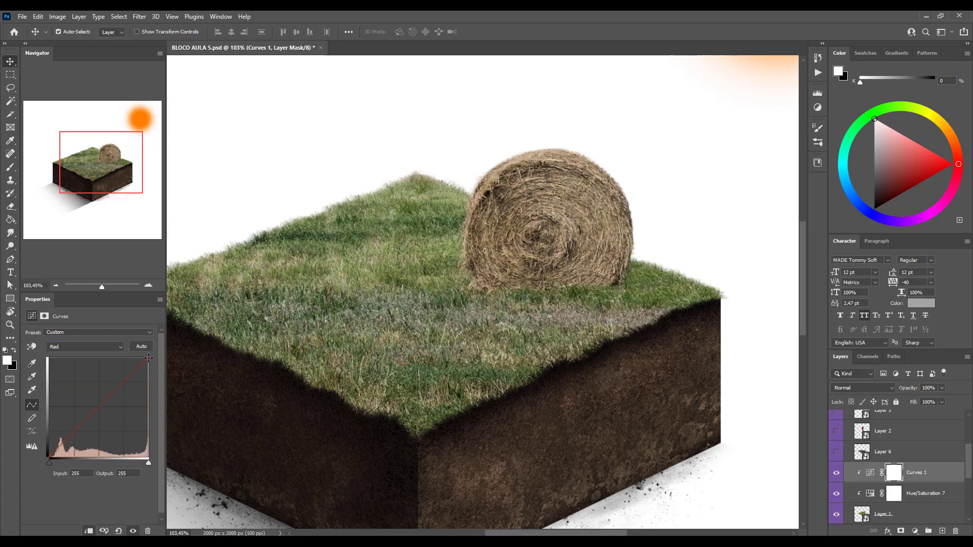
mouse_move(148, 358)
mouse_down()
mouse_move(51, 355)
mouse_move(157, 356)
mouse_up()
click(49, 463)
click(149, 358)
mouse_move(149, 463)
mouse_down()
mouse_move(110, 465)
mouse_move(149, 463)
mouse_up()
mouse_move(50, 463)
mouse_down()
mouse_move(104, 468)
mouse_move(41, 464)
mouse_up()
drag(55, 464, 41, 478)
- Try moving the composite RGB curve's end points, raising the black point to output 255, and restore the straight diagonal
click(101, 347)
click(66, 355)
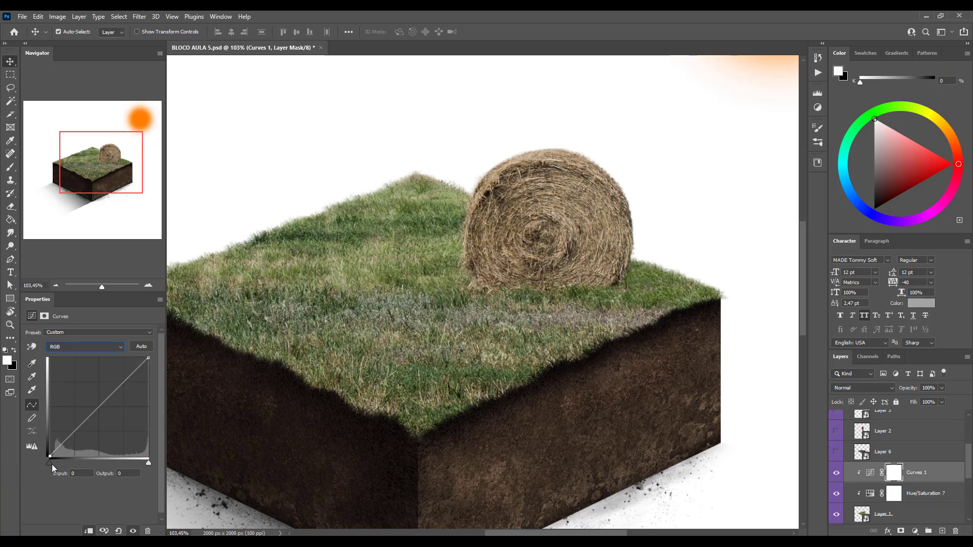
drag(49, 464, 7, 463)
drag(148, 464, 27, 348)
key(ctrl+z)
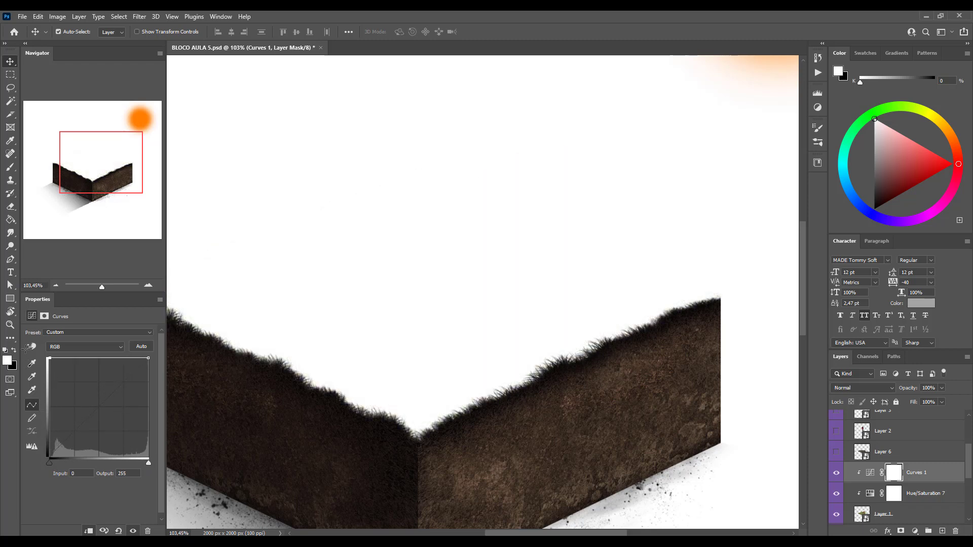
key(ctrl+z)
drag(148, 358, 167, 338)
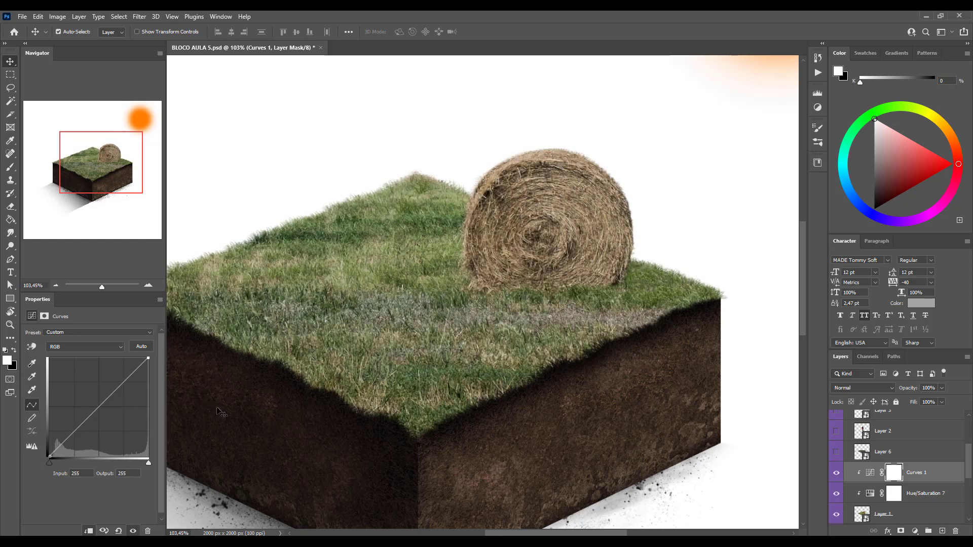
- Try moving the Red channel curve's black and white points, bringing the white point to input 5, and return them to their corners
click(104, 347)
click(59, 365)
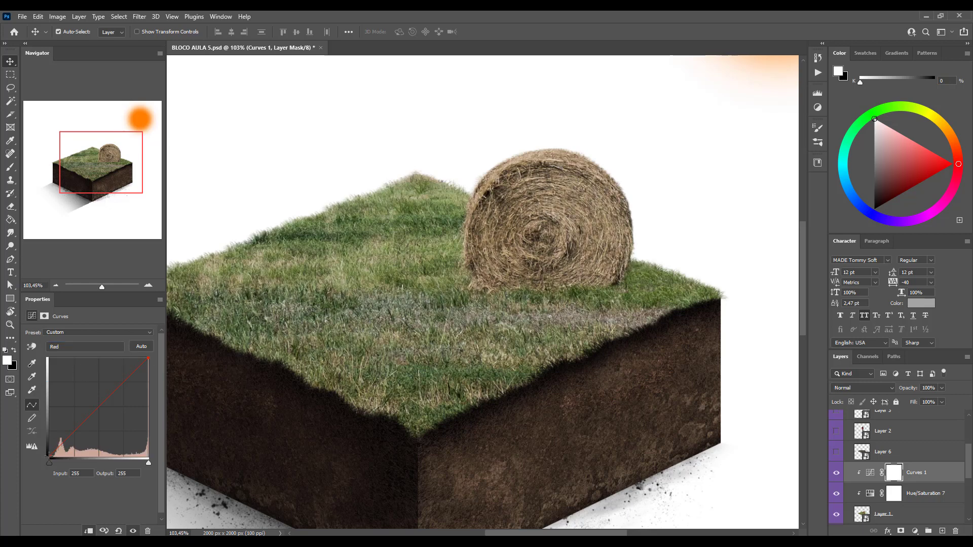
mouse_move(49, 456)
mouse_down()
mouse_move(145, 456)
mouse_move(49, 456)
mouse_up()
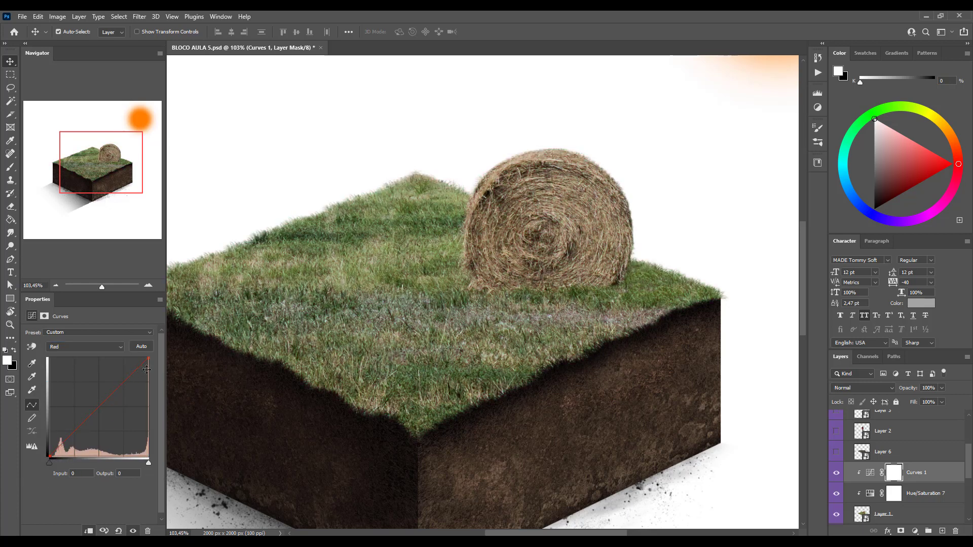
drag(148, 357, 51, 358)
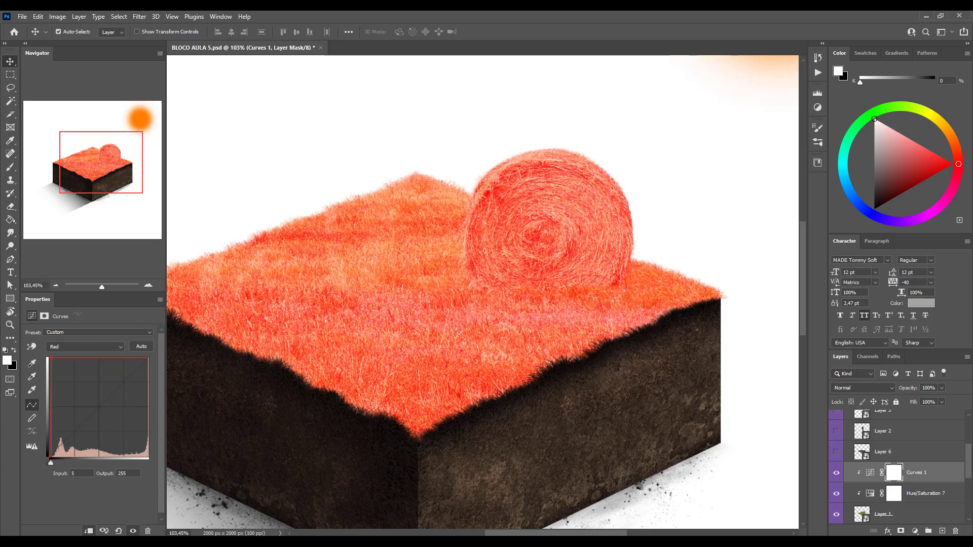
drag(79, 315, 228, 330)
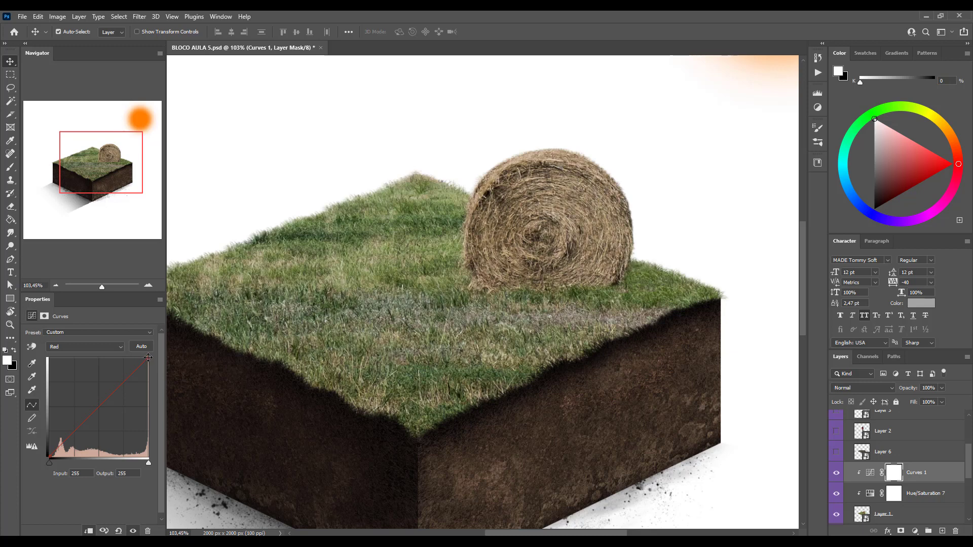
- Try moving the composite RGB curve's white point again and undo the change
click(117, 347)
click(92, 356)
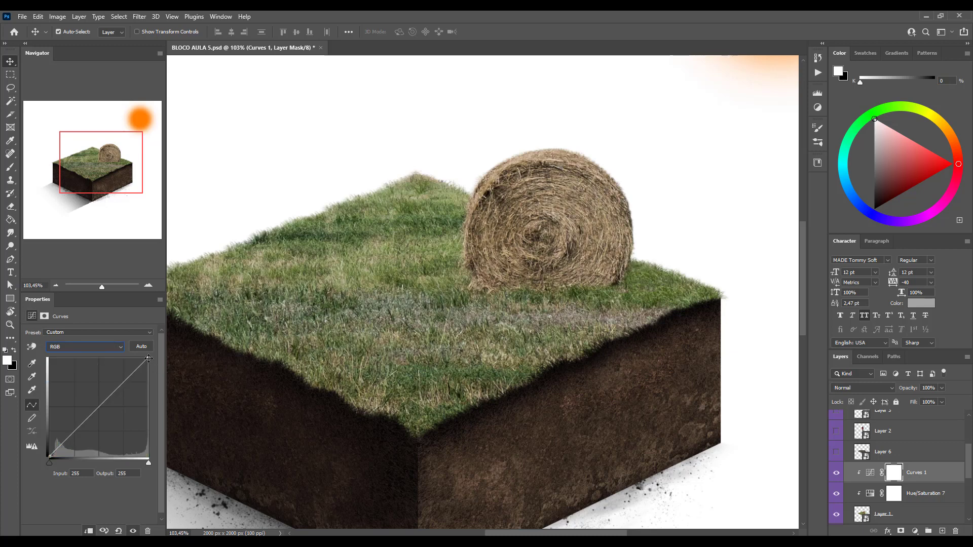
mouse_move(148, 358)
mouse_down()
mouse_move(132, 358)
mouse_move(162, 349)
mouse_up()
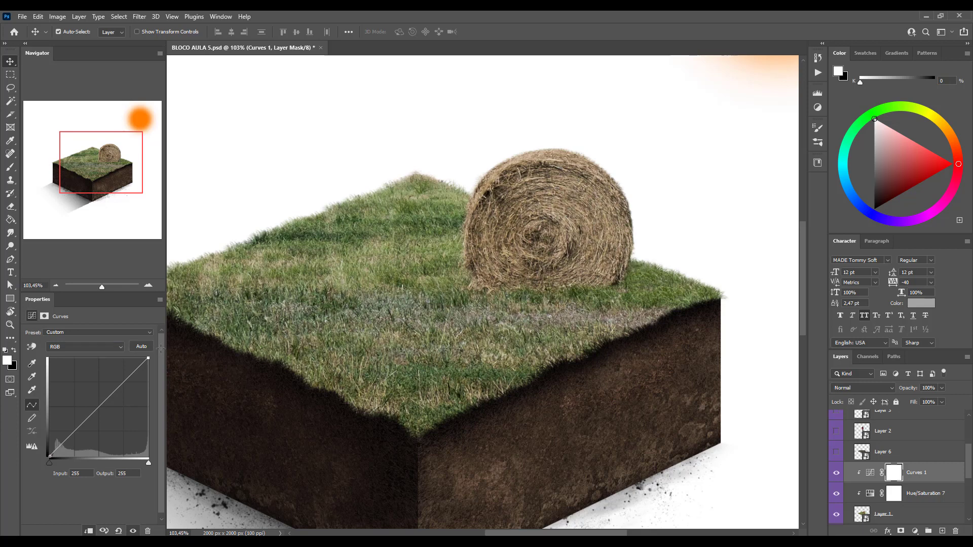
drag(160, 348, 196, 455)
key(ctrl+z)
- Try lowering the Red curve's white point and raising its black point's input, undoing each change
click(86, 346)
click(71, 360)
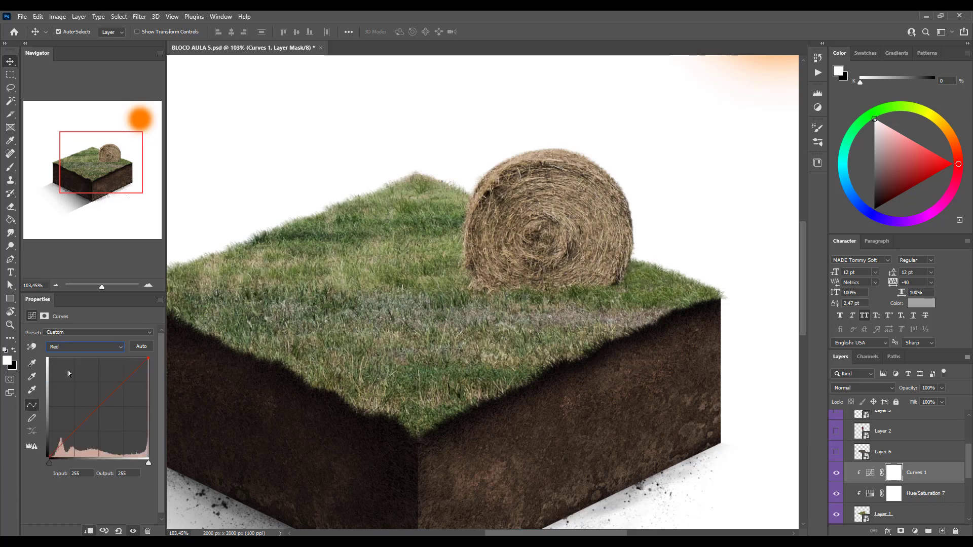
drag(147, 358, 148, 457)
key(ctrl+z)
drag(49, 463, 128, 462)
key(ctrl+z)
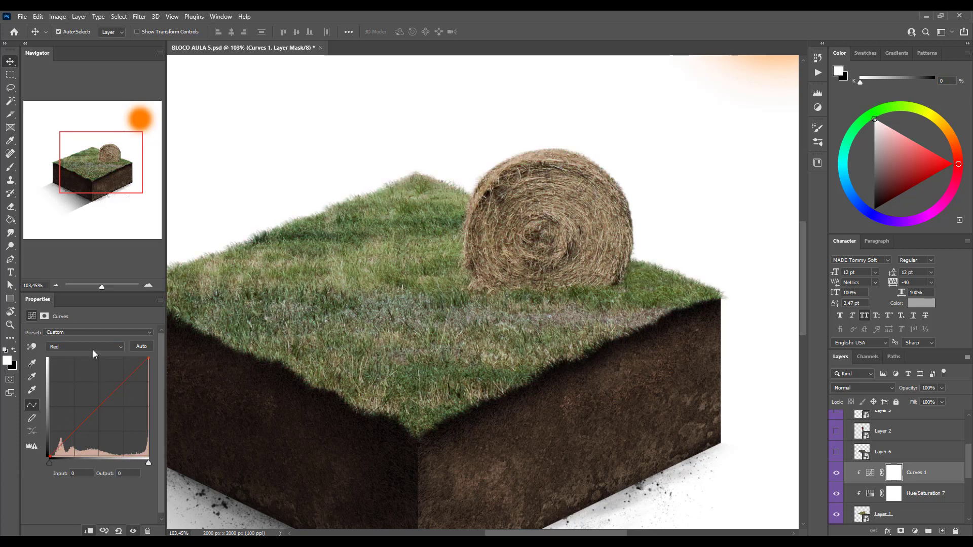
- Try shifting the white and black points of the Green channel curve and return them to their corners
click(92, 347)
click(63, 371)
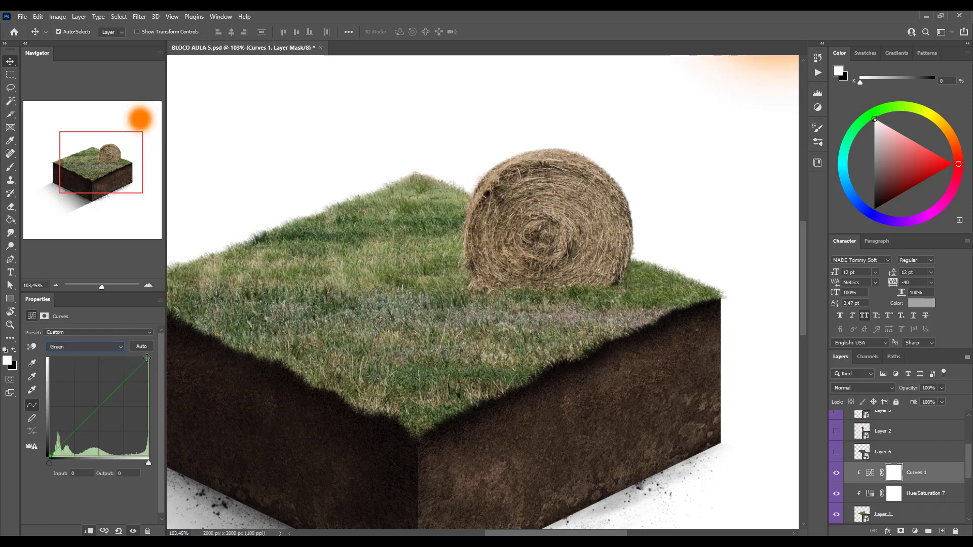
drag(147, 358, 192, 469)
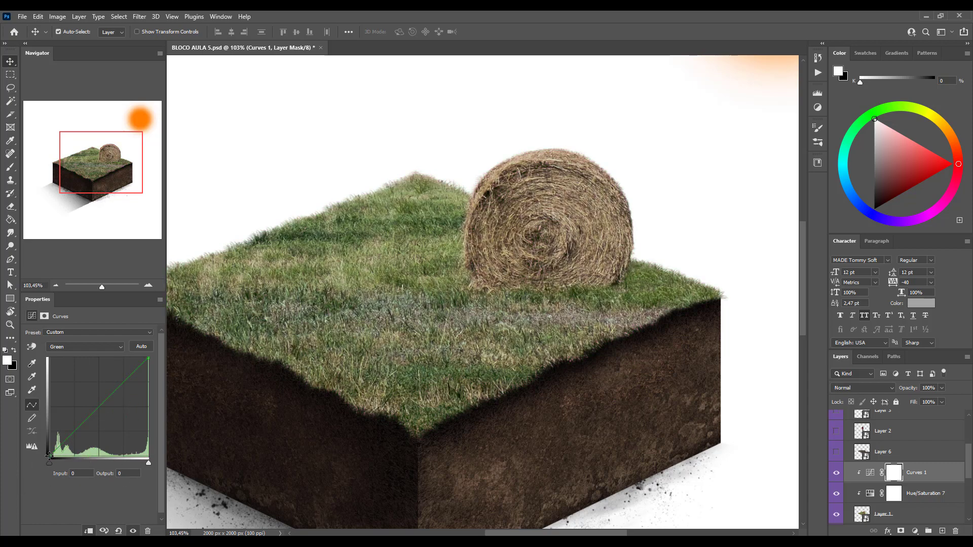
drag(49, 454, 177, 348)
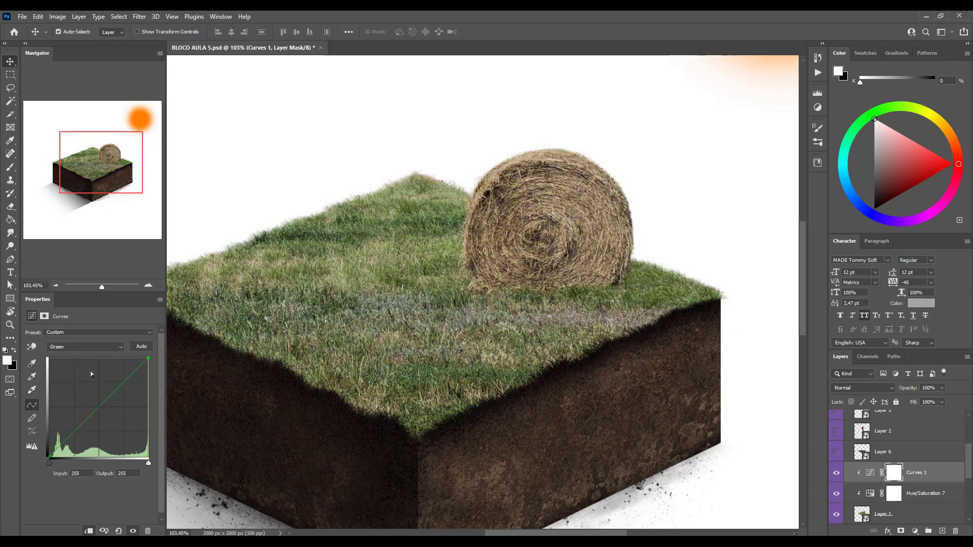
- Try shifting the white and black points of the Blue channel curve and return them to their corners
click(115, 348)
click(56, 378)
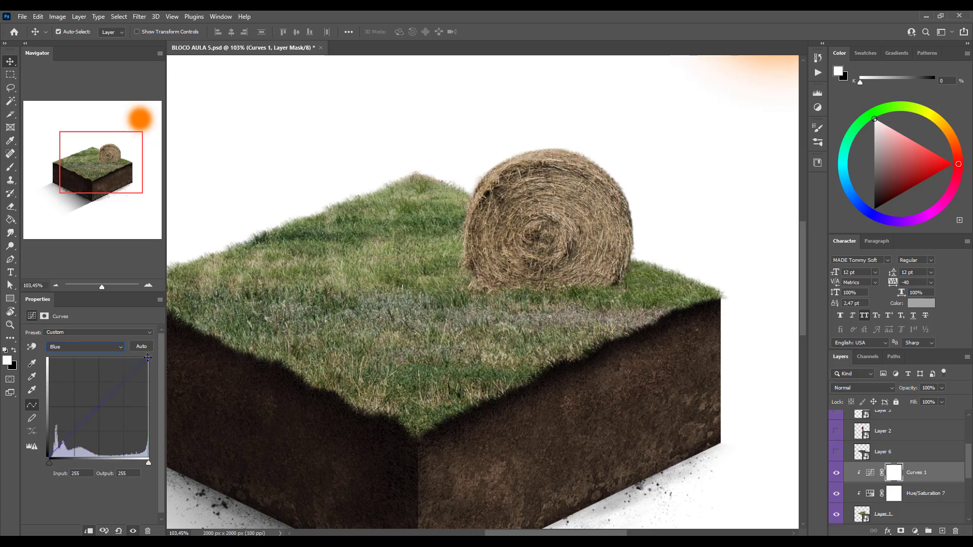
drag(147, 359, 185, 326)
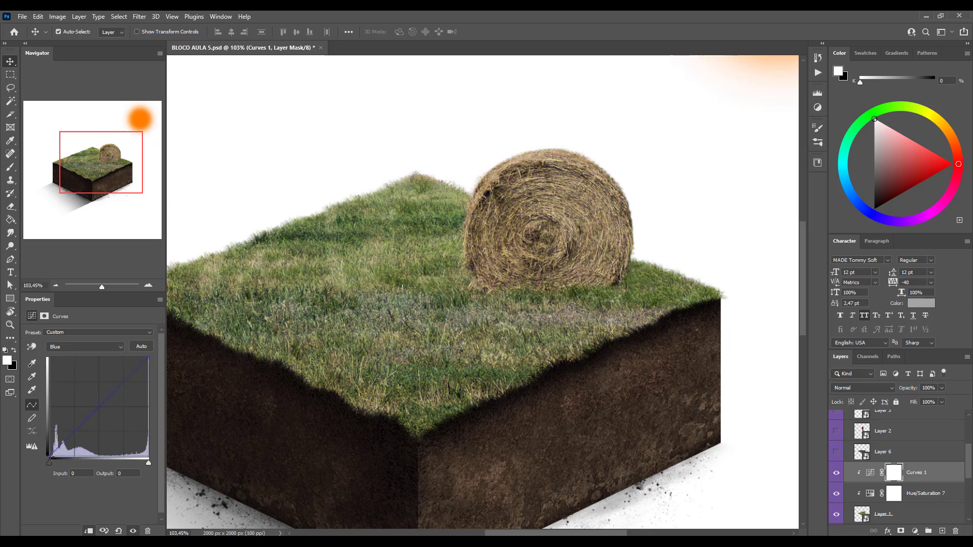
mouse_move(49, 458)
mouse_down()
mouse_move(112, 456)
mouse_move(50, 464)
mouse_move(43, 330)
mouse_move(49, 458)
mouse_up()
mouse_move(148, 357)
mouse_down()
mouse_move(56, 358)
mouse_move(148, 358)
mouse_up()
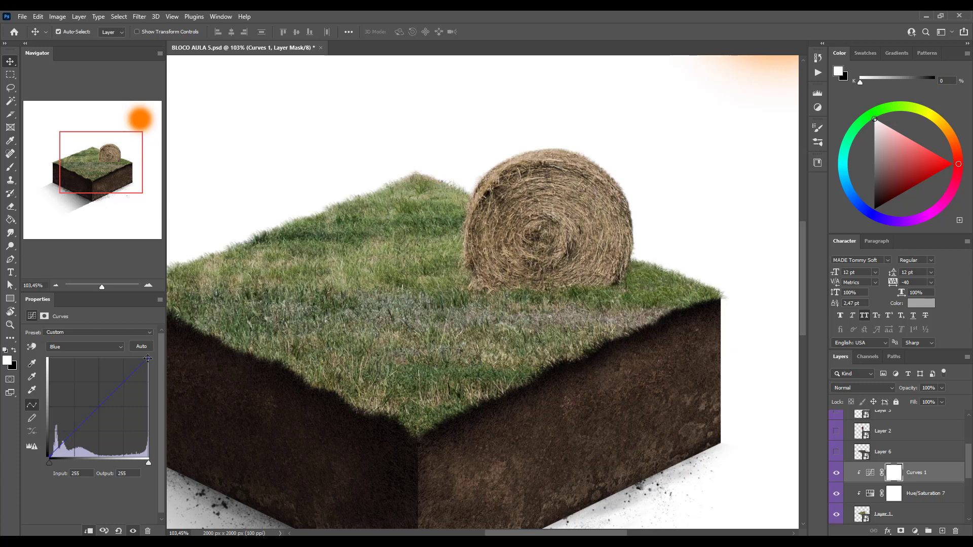
- Try lowering the Blue curve's white point to outputs 198 and 205, bending the curve with an extra point and removing that point
drag(148, 359, 178, 338)
drag(148, 358, 181, 378)
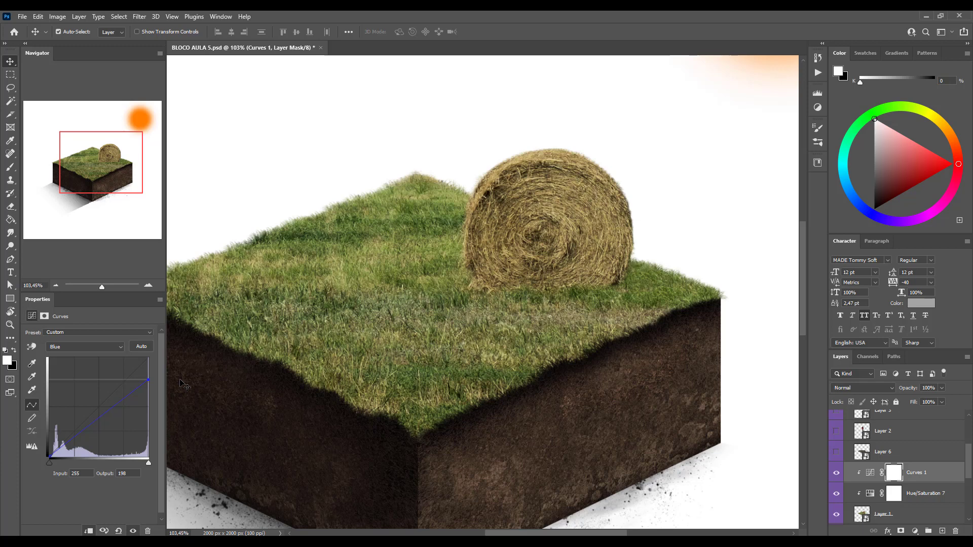
drag(148, 379, 149, 376)
drag(125, 400, 109, 382)
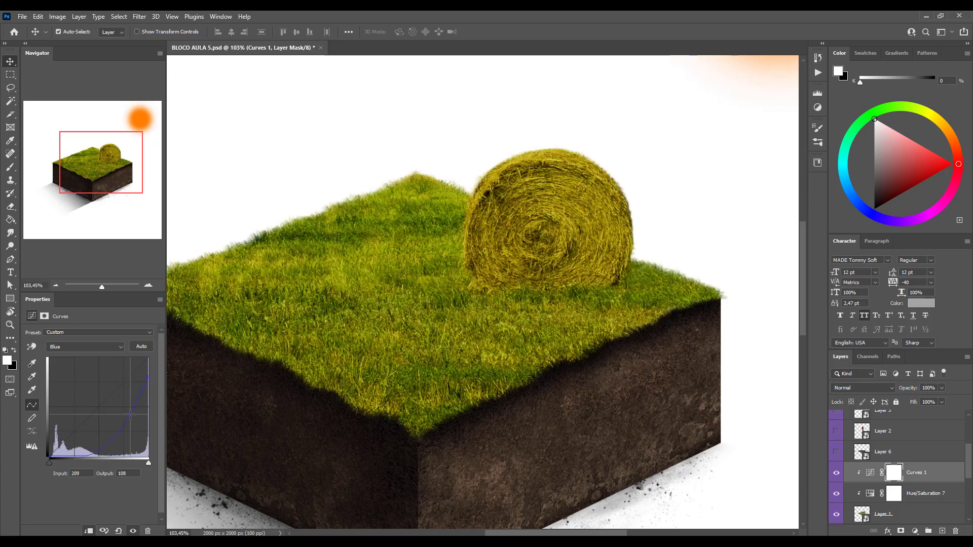
drag(130, 414, 41, 407)
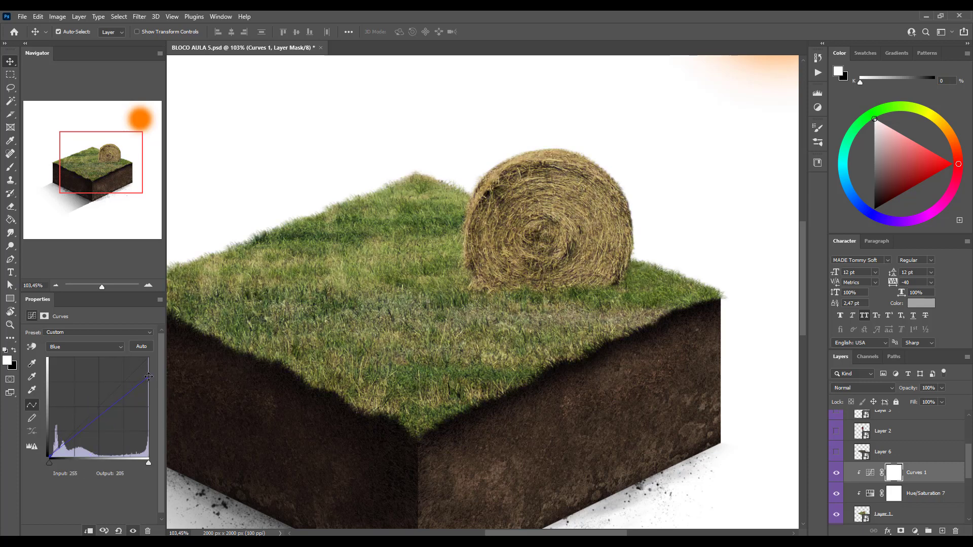
- Set the Blue curve's white point to output 225 and add a midtone point slightly below the diagonal
drag(148, 376, 172, 389)
click(101, 413)
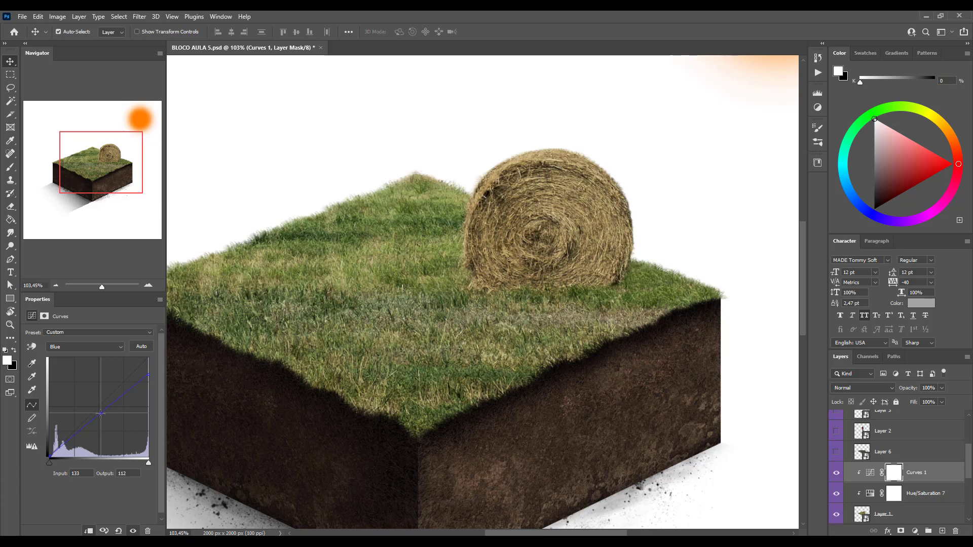
mouse_move(101, 413)
mouse_down()
mouse_move(132, 436)
mouse_move(105, 414)
mouse_up()
drag(148, 374, 150, 370)
scroll(577, 251, up, 3)
scroll(578, 251, right, 3)
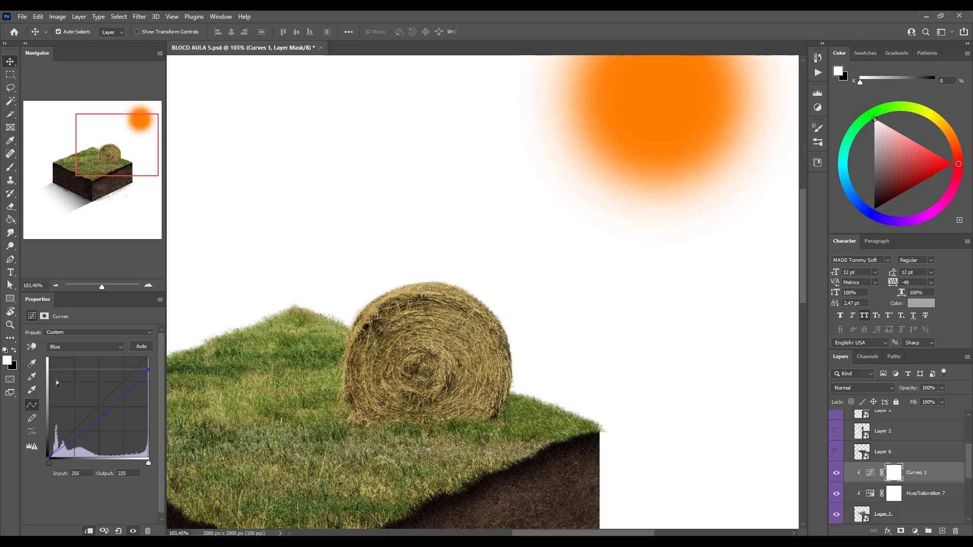
- Move the Red curve's white point to a slightly lower input and add a midtone point at input 108, output 125
click(110, 346)
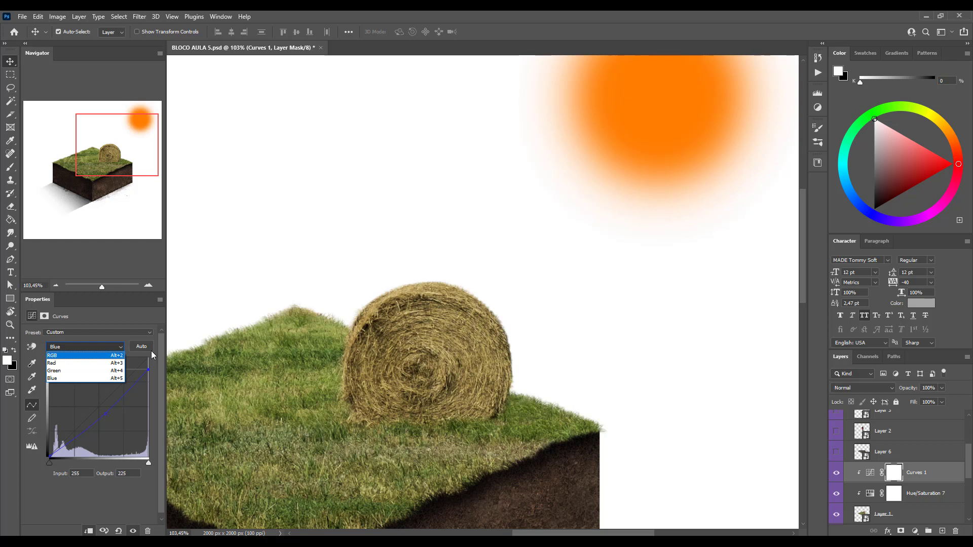
click(67, 364)
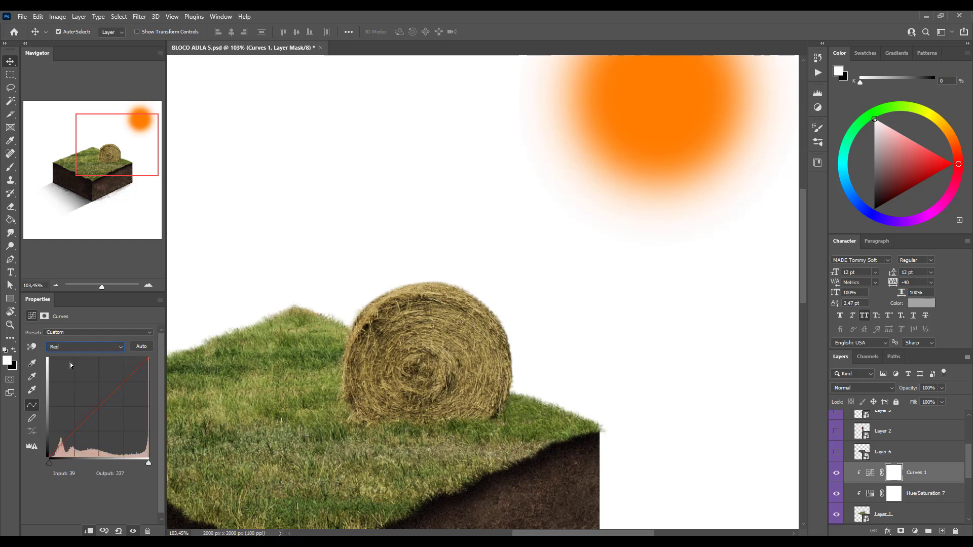
click(148, 357)
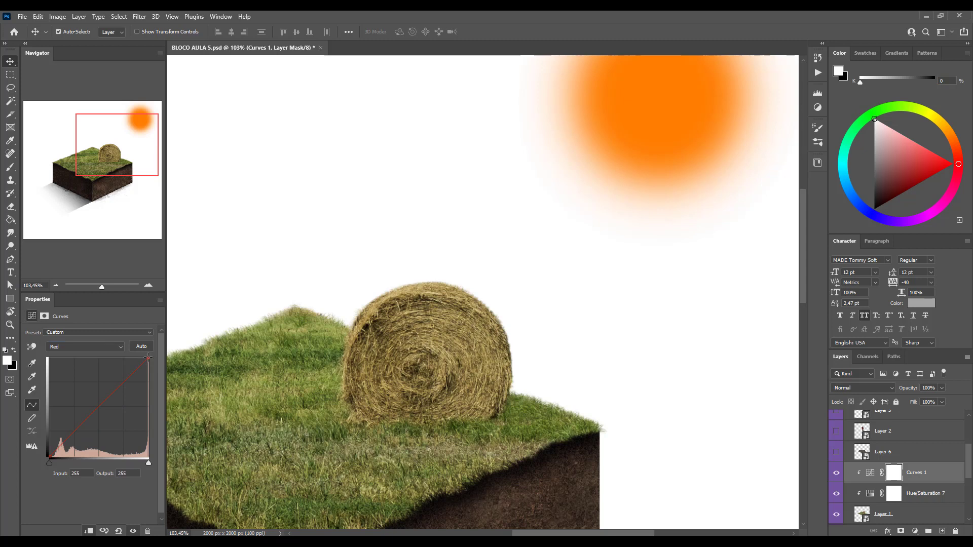
mouse_move(146, 354)
mouse_down()
mouse_move(133, 353)
mouse_move(142, 354)
mouse_up()
drag(93, 408, 91, 407)
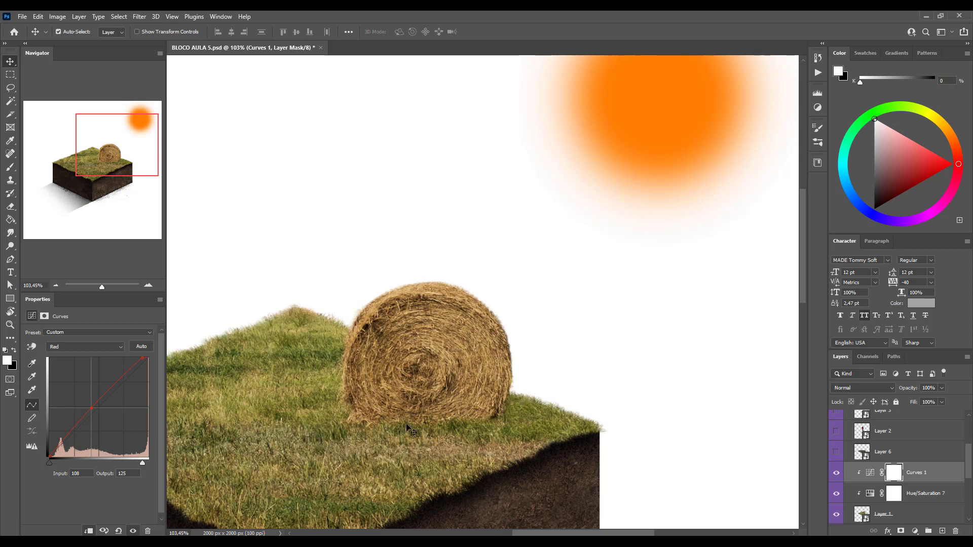
- Try shifting the Red curve's black point while checking the hay bale's shadows up close, and return it to 0
scroll(383, 318, up, 1)
scroll(383, 317, up, 12)
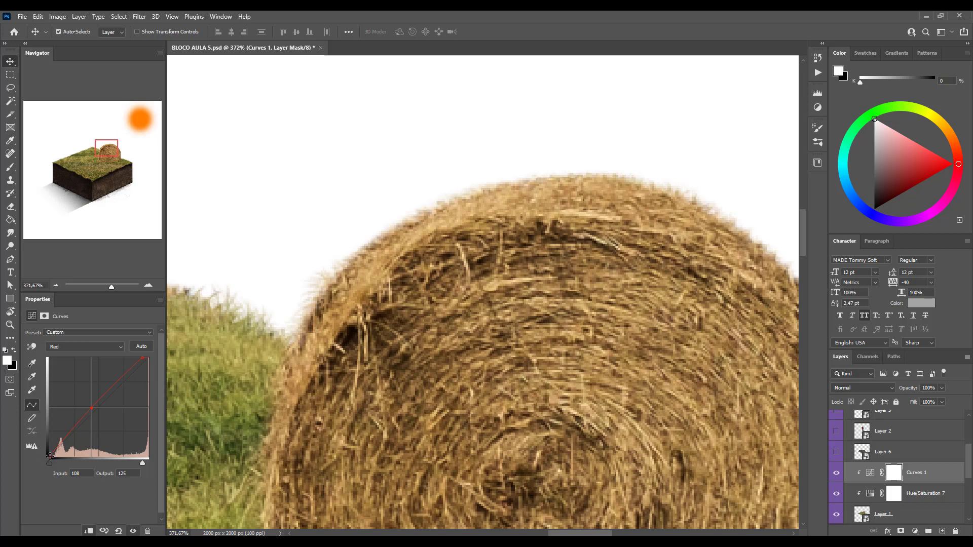
mouse_move(49, 456)
mouse_down()
mouse_move(46, 442)
mouse_move(49, 456)
mouse_up()
scroll(355, 344, up, 5)
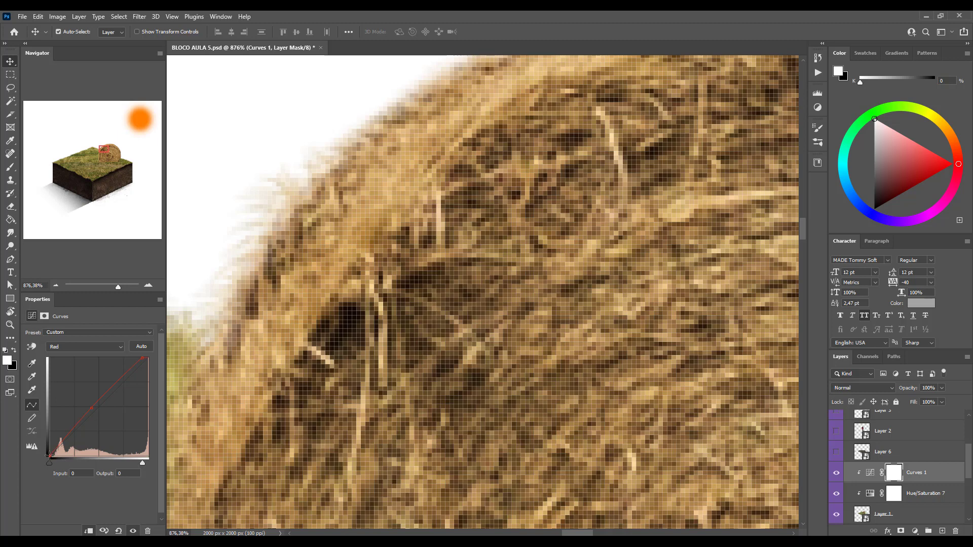
drag(49, 455, 25, 480)
- Compare the whole block with the Curves 1 adjustment hidden and shown
scroll(364, 428, down, 5)
scroll(358, 431, down, 3)
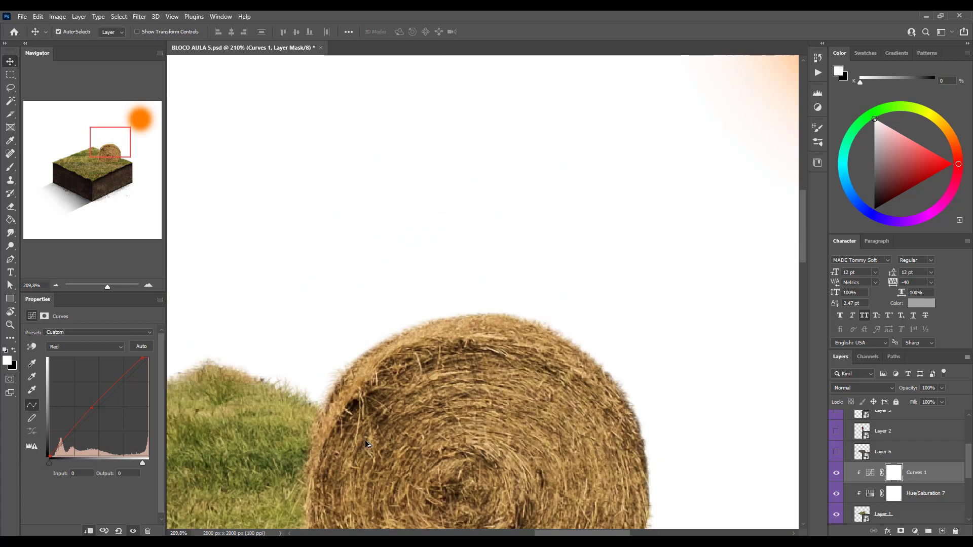
scroll(354, 446, down, 1)
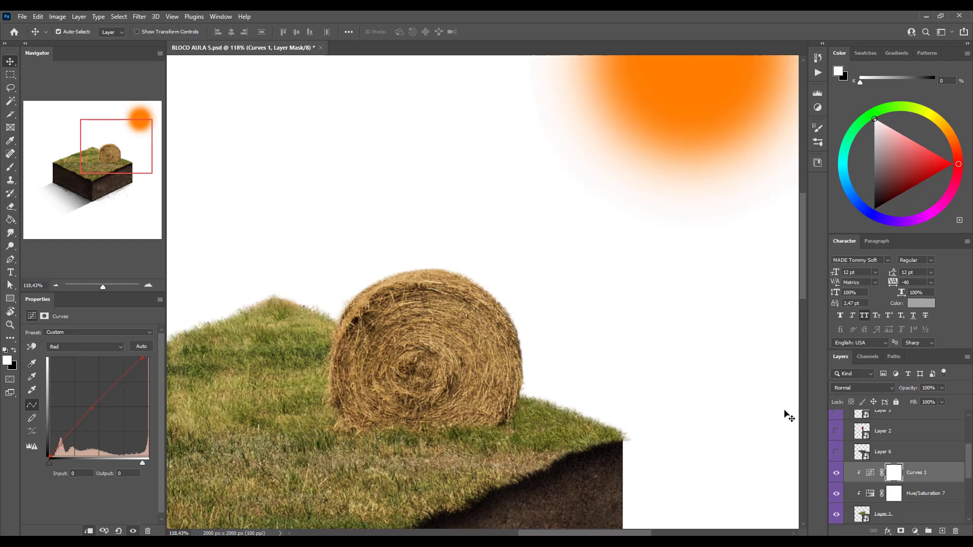
scroll(406, 411, down, 2)
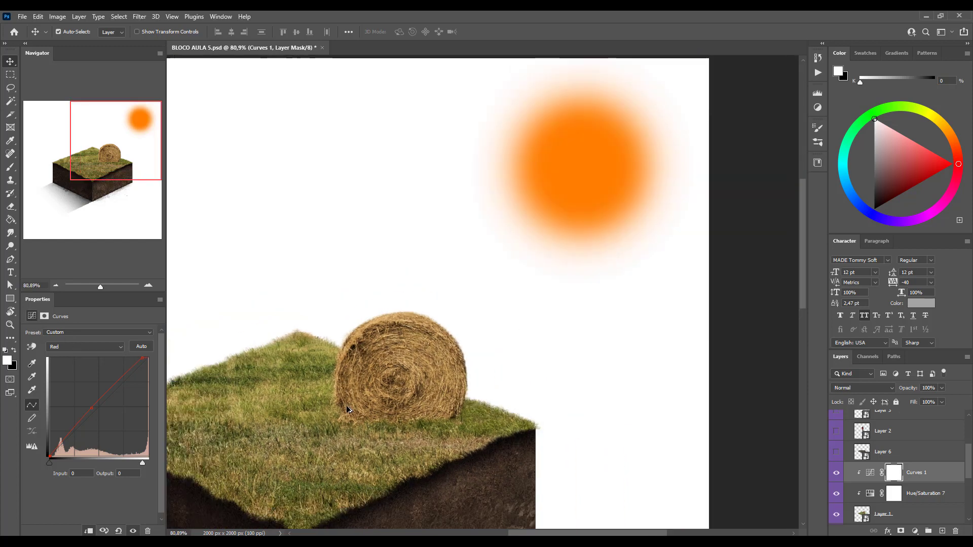
drag(406, 410, 532, 287)
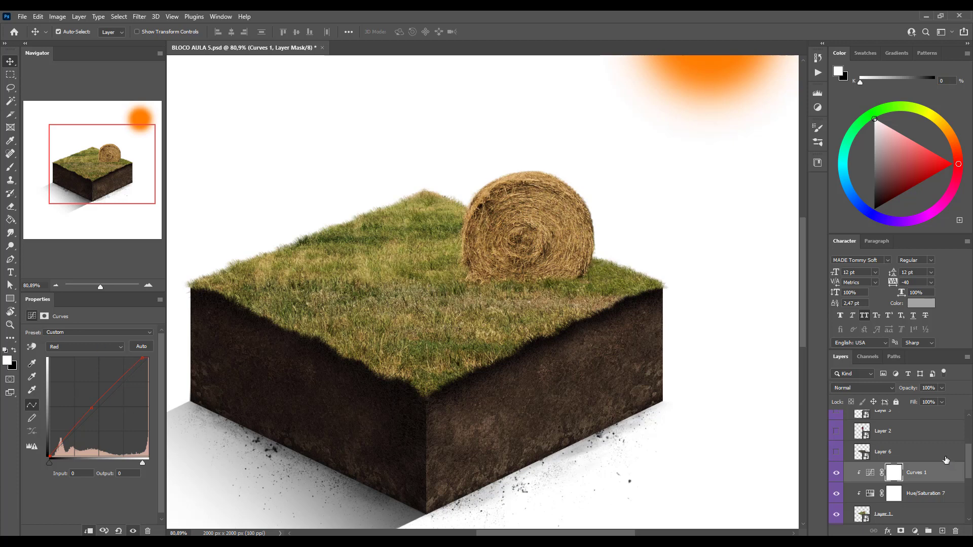
click(894, 474)
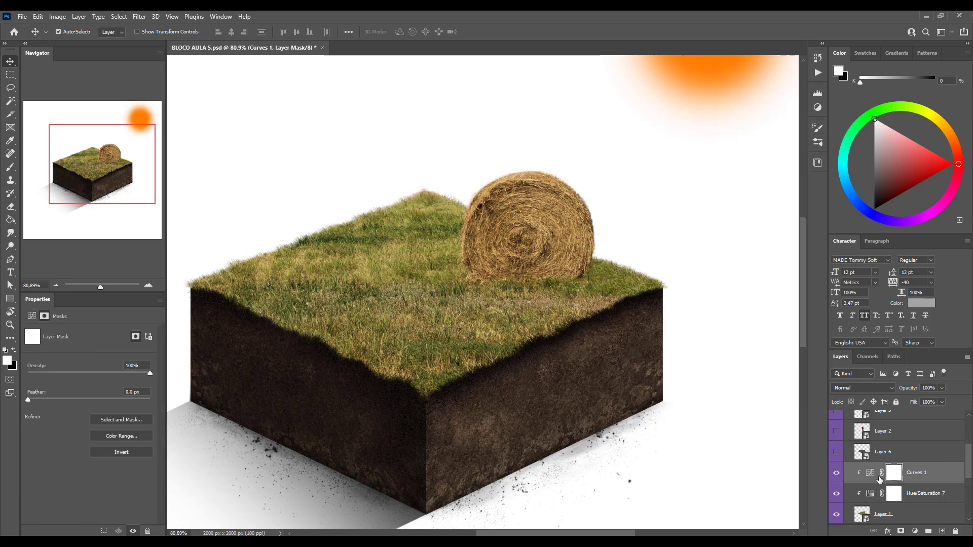
click(837, 474)
click(837, 475)
click(837, 474)
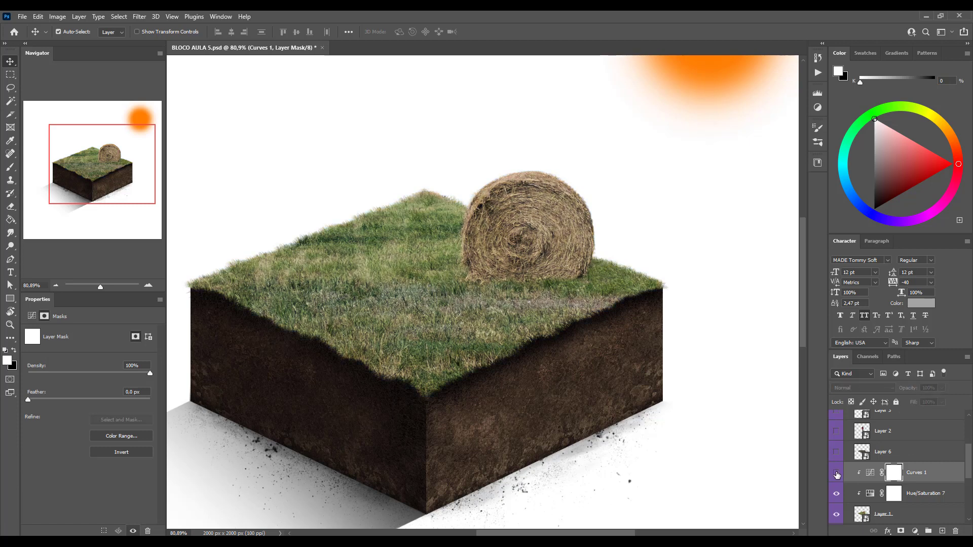
click(836, 474)
click(836, 474)
click(836, 474)
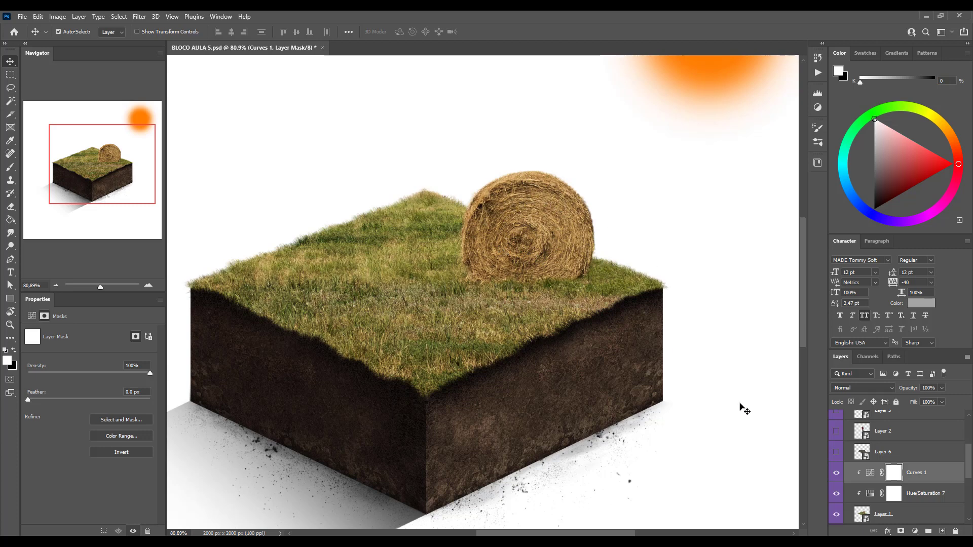
click(837, 474)
click(836, 474)
click(837, 474)
click(836, 474)
- Invert the Curves 1 layer mask to black and paint the whole hay bale back in white with a soft brush
key(ctrl)
key(ctrl+i)
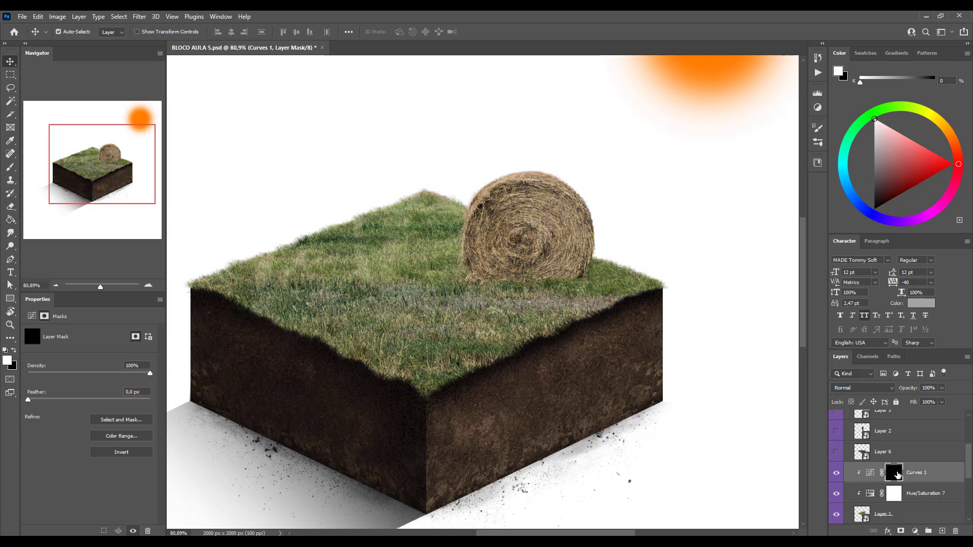
key(b)
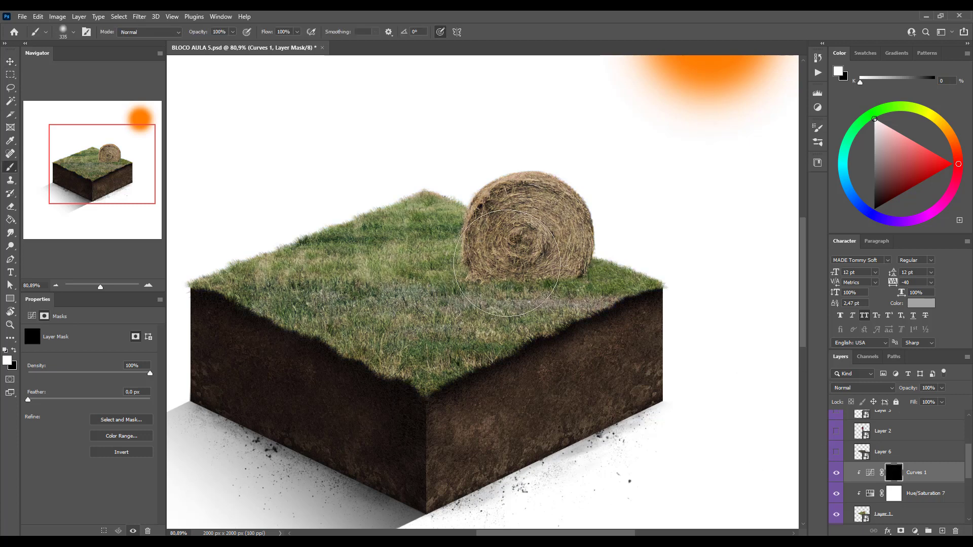
scroll(507, 263, up, 3)
drag(506, 218, 514, 217)
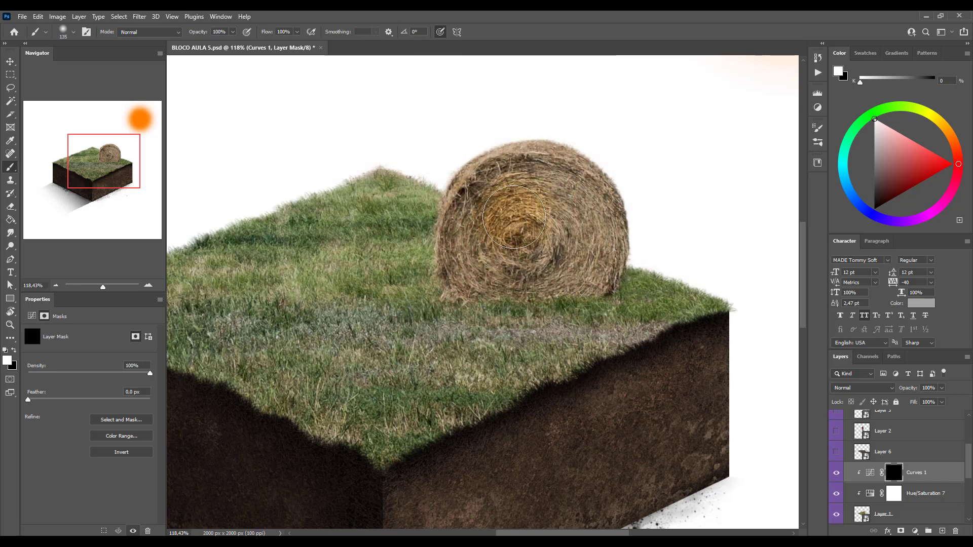
scroll(511, 178, up, 2)
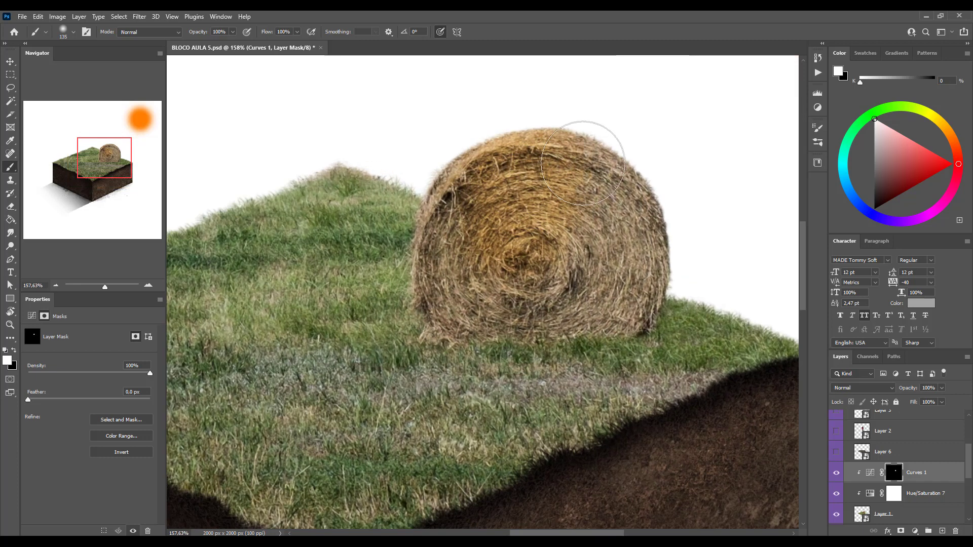
mouse_move(583, 163)
mouse_down()
mouse_move(543, 165)
mouse_move(566, 200)
mouse_move(555, 225)
mouse_move(577, 215)
mouse_move(596, 252)
mouse_move(615, 236)
mouse_move(625, 243)
mouse_move(532, 215)
mouse_up()
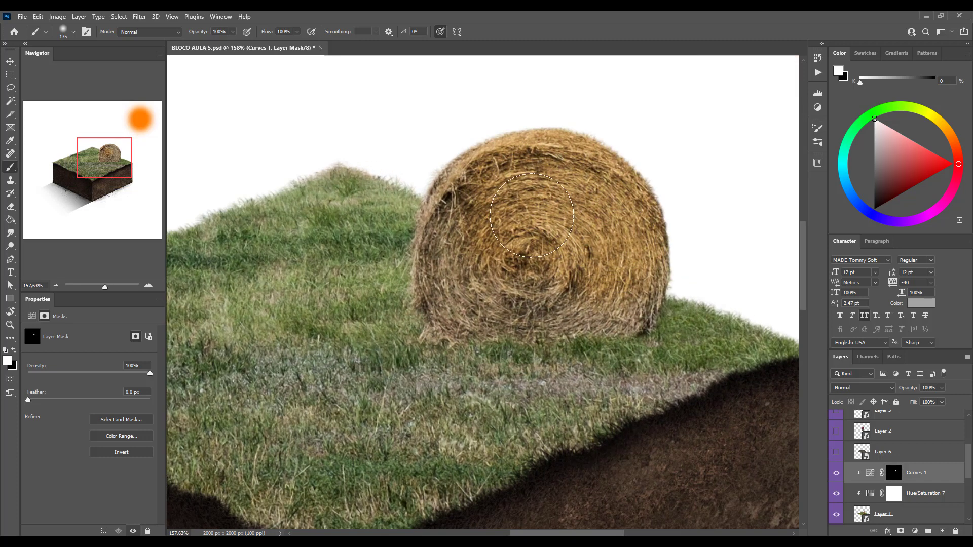
mouse_move(470, 204)
mouse_down()
mouse_move(459, 201)
mouse_move(444, 235)
mouse_move(463, 195)
mouse_move(454, 203)
mouse_move(440, 229)
mouse_move(458, 193)
mouse_move(441, 268)
mouse_up()
mouse_move(441, 263)
mouse_down()
mouse_move(458, 321)
mouse_move(442, 325)
mouse_move(433, 303)
mouse_move(479, 308)
mouse_move(483, 286)
mouse_move(507, 268)
mouse_move(484, 314)
mouse_move(525, 300)
mouse_move(517, 315)
mouse_move(526, 326)
mouse_move(550, 281)
mouse_move(565, 289)
mouse_move(564, 317)
mouse_move(606, 295)
mouse_move(587, 320)
mouse_move(628, 295)
mouse_move(628, 319)
mouse_move(655, 252)
mouse_move(642, 313)
mouse_move(517, 329)
mouse_up()
- Mask the warm tint off the grass beside the bale's lower-left edge in black with a soft 20 px brush
key(x)
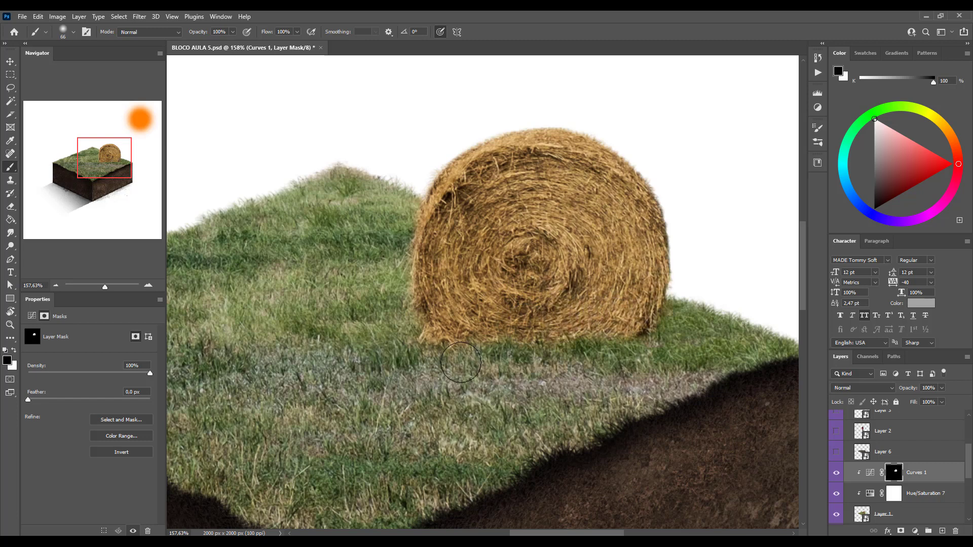
key(x)
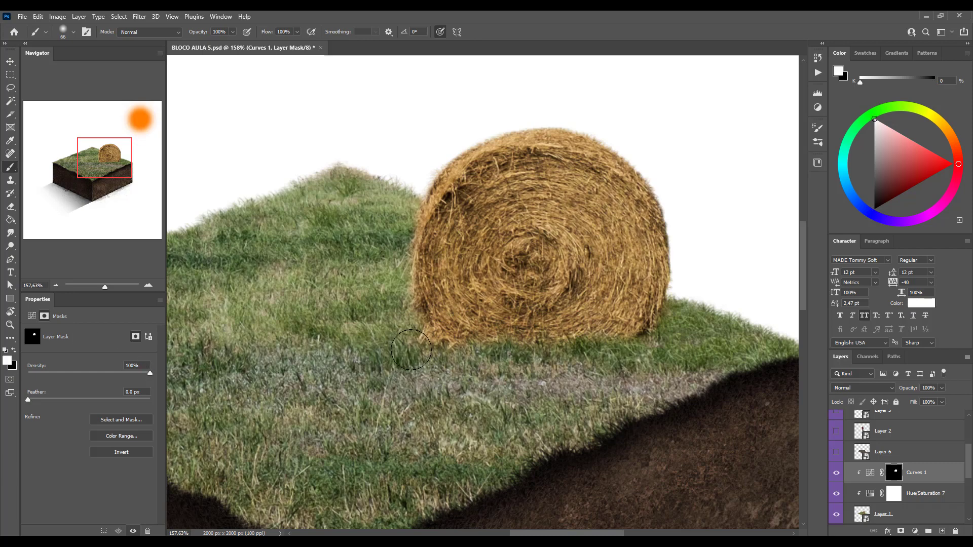
scroll(417, 319, up, 5)
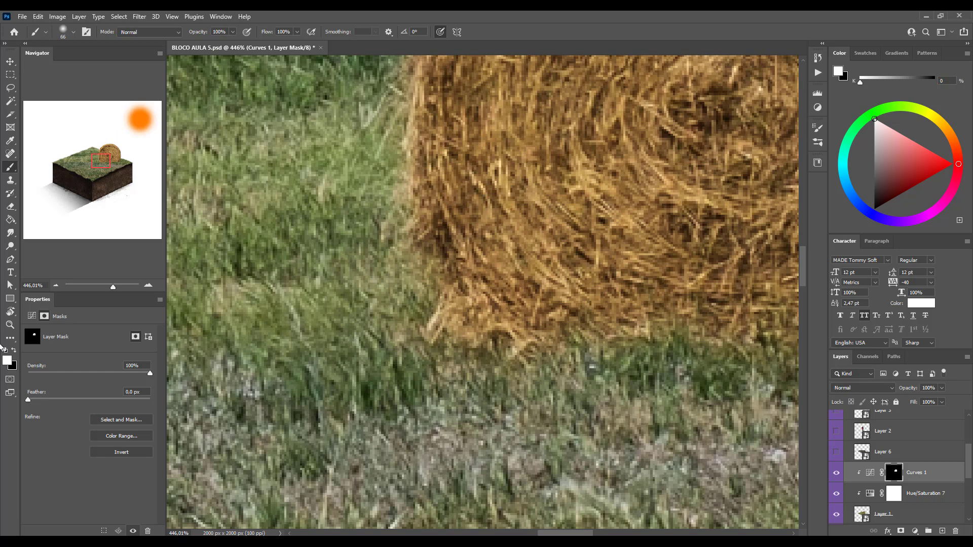
key(x)
key(x)
key(x)
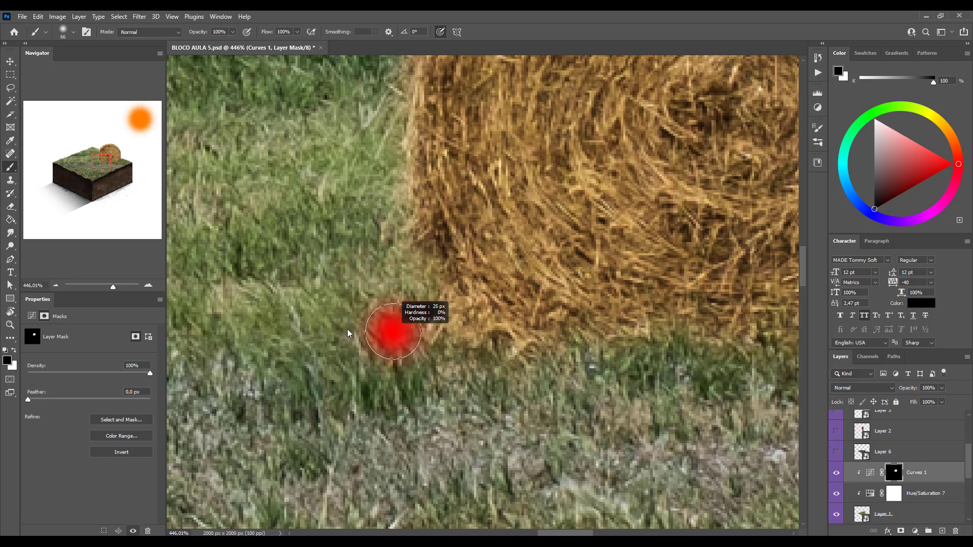
drag(348, 329, 342, 330)
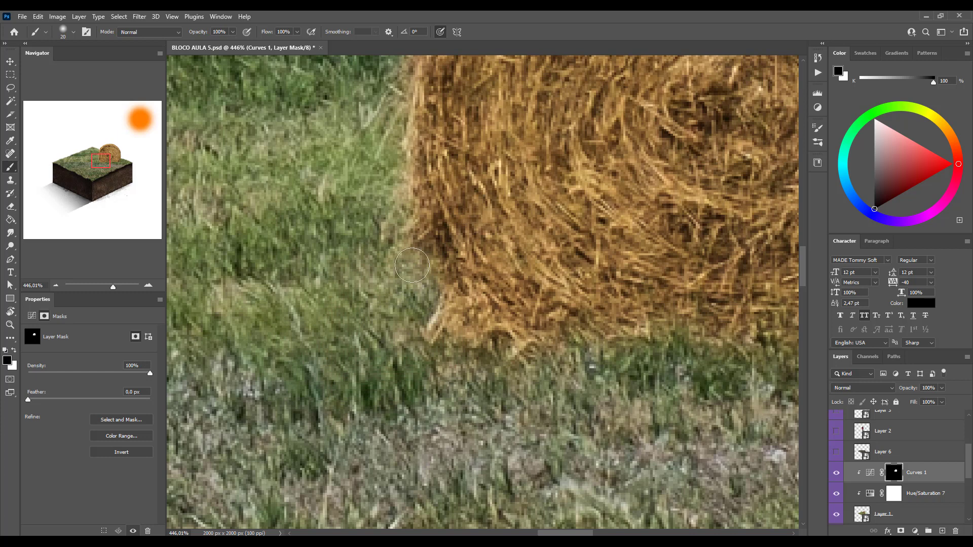
mouse_move(436, 248)
mouse_down()
mouse_move(730, 136)
mouse_move(459, 261)
mouse_move(512, 280)
mouse_up()
key(x)
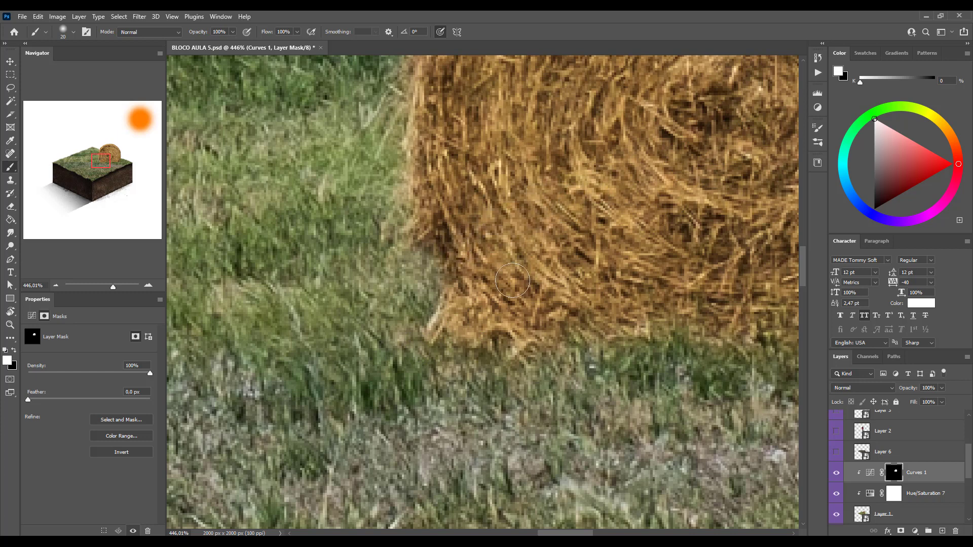
key(x)
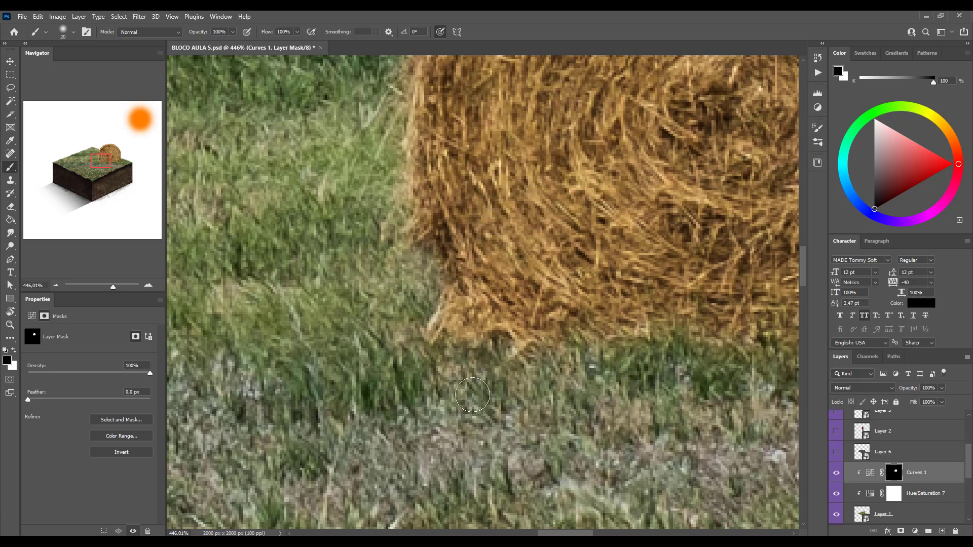
- Paint black on the mask over the grass along the bale's base as far as its lower-right corner
scroll(470, 371, right, 3)
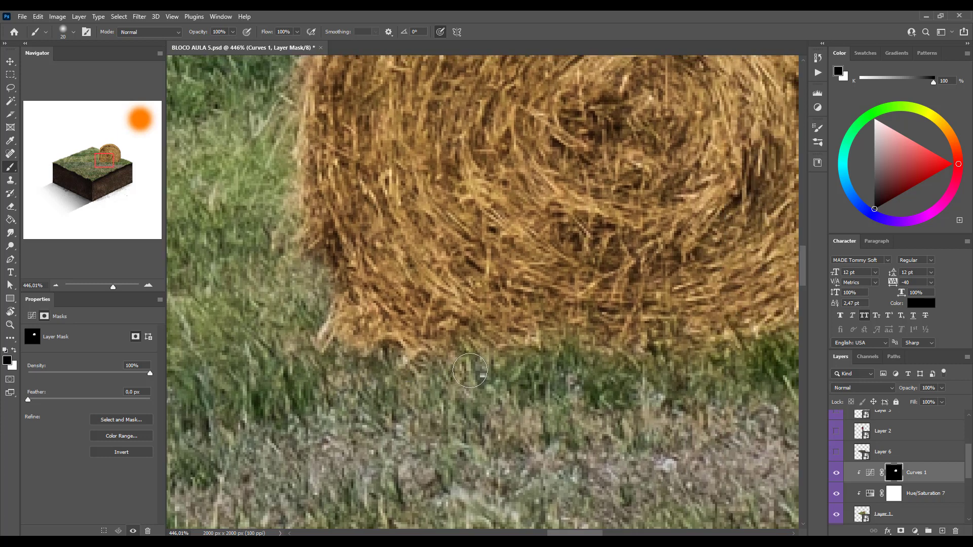
drag(583, 377, 451, 368)
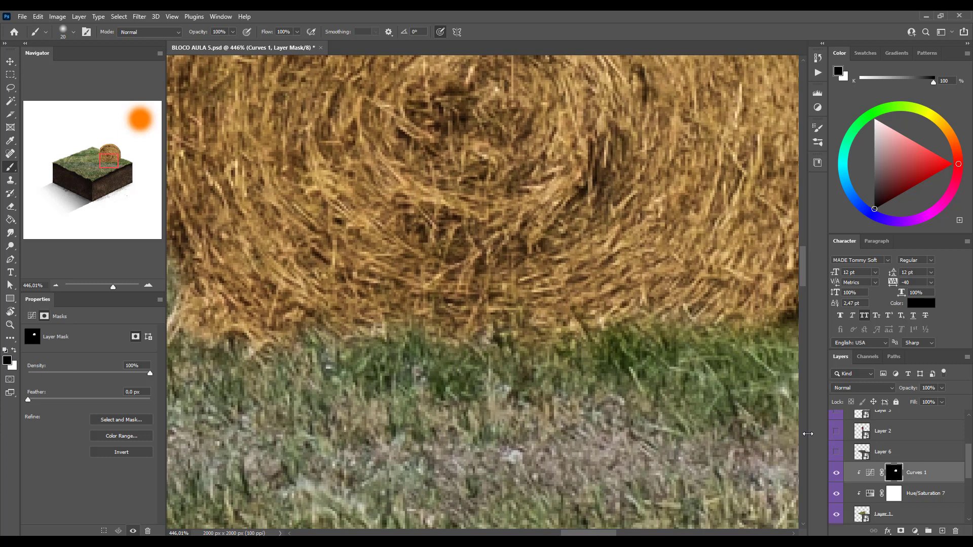
scroll(523, 346, right, 2)
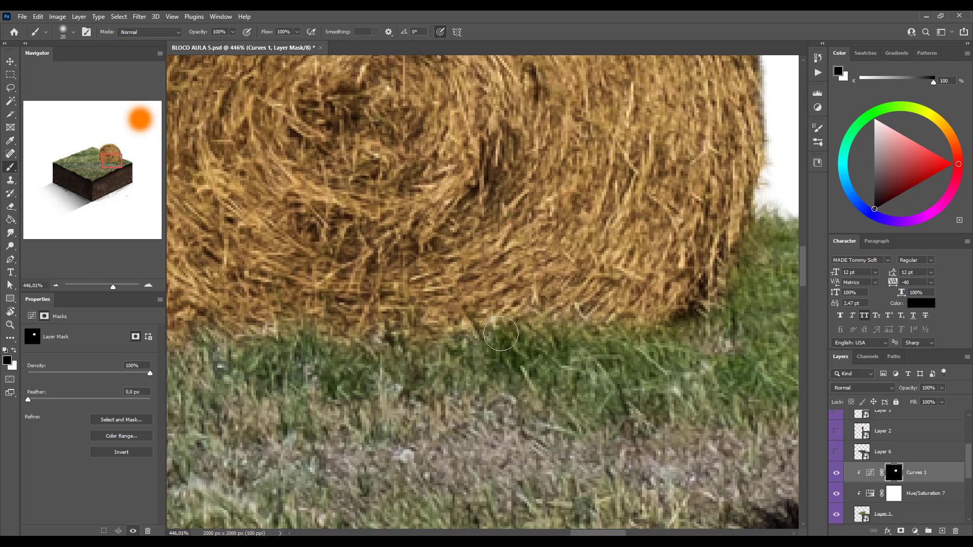
drag(730, 331, 564, 395)
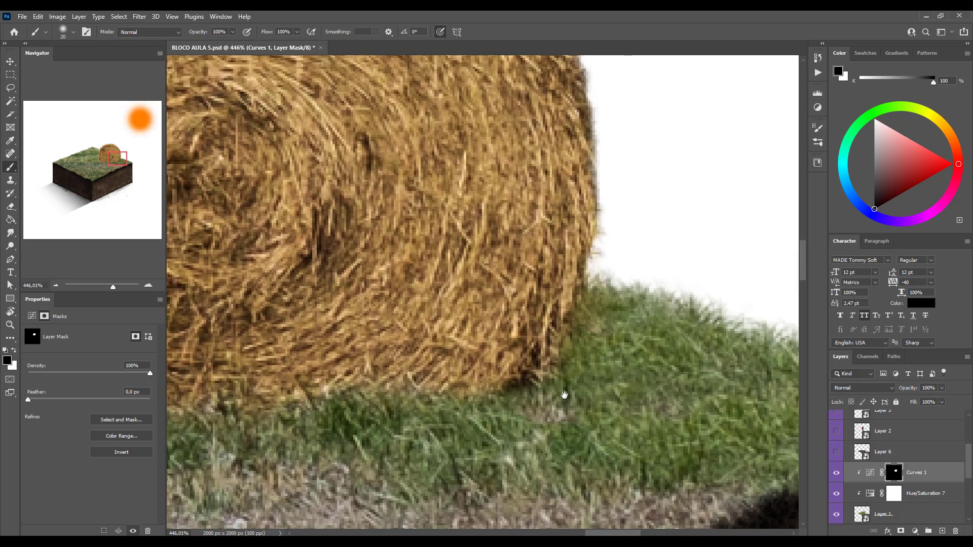
scroll(564, 395, down, 3)
scroll(582, 374, down, 1)
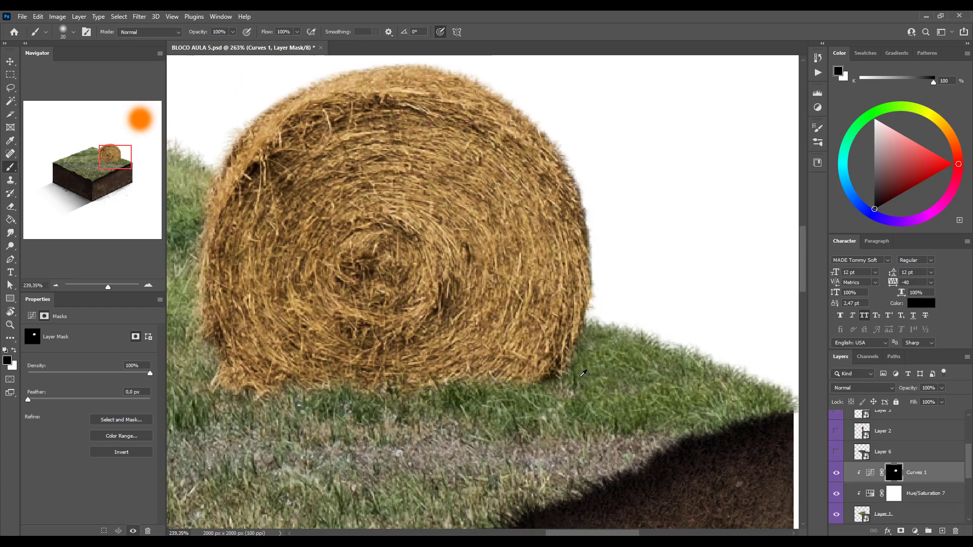
- In Curves 1, set the Blue curve's midtone point to input 137, output 116 and its white point's output to 239
scroll(583, 374, down, 4)
scroll(499, 394, down, 2)
scroll(499, 394, up, 1)
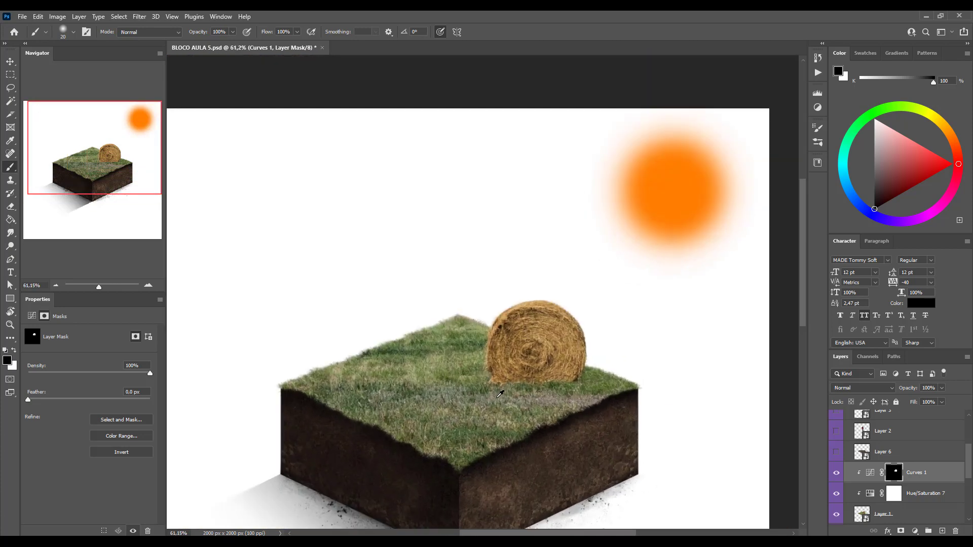
scroll(529, 379, up, 2)
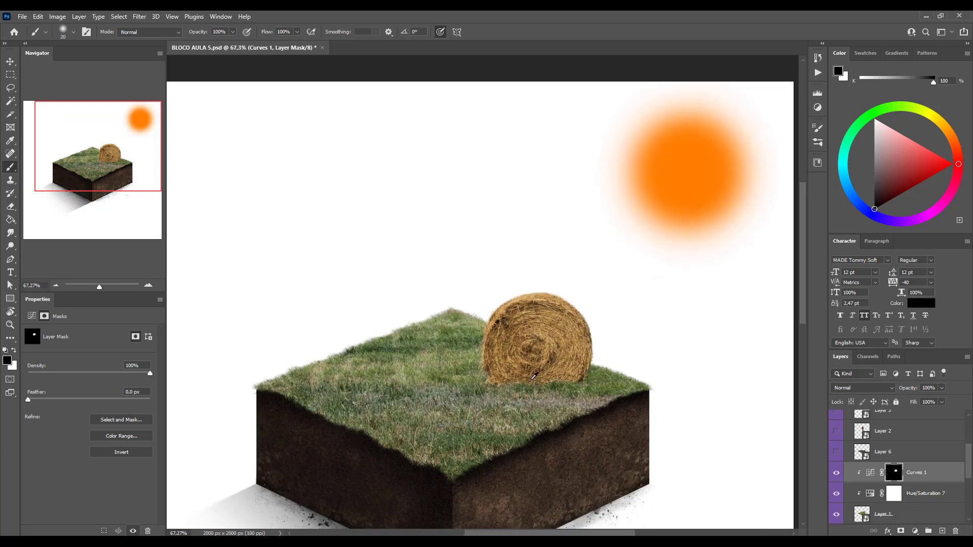
click(868, 475)
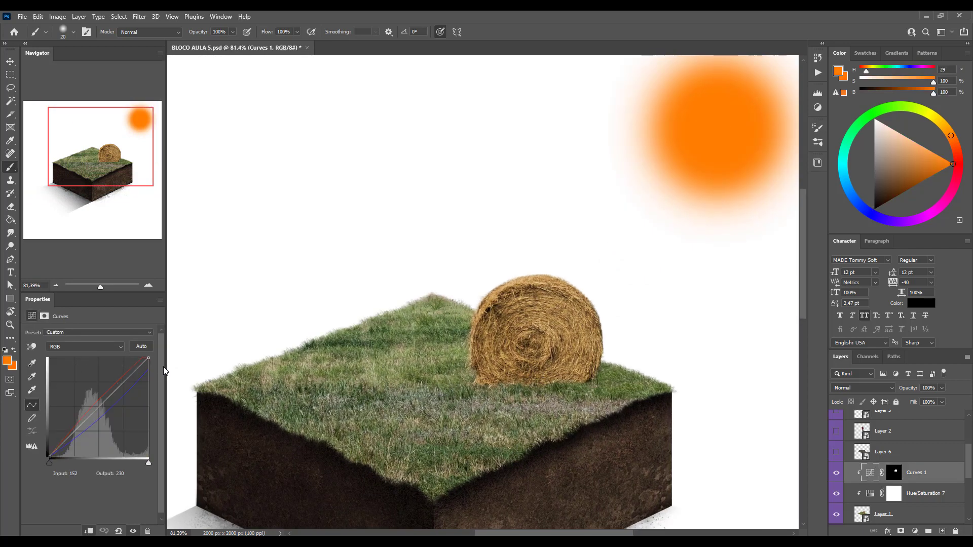
click(111, 347)
click(65, 379)
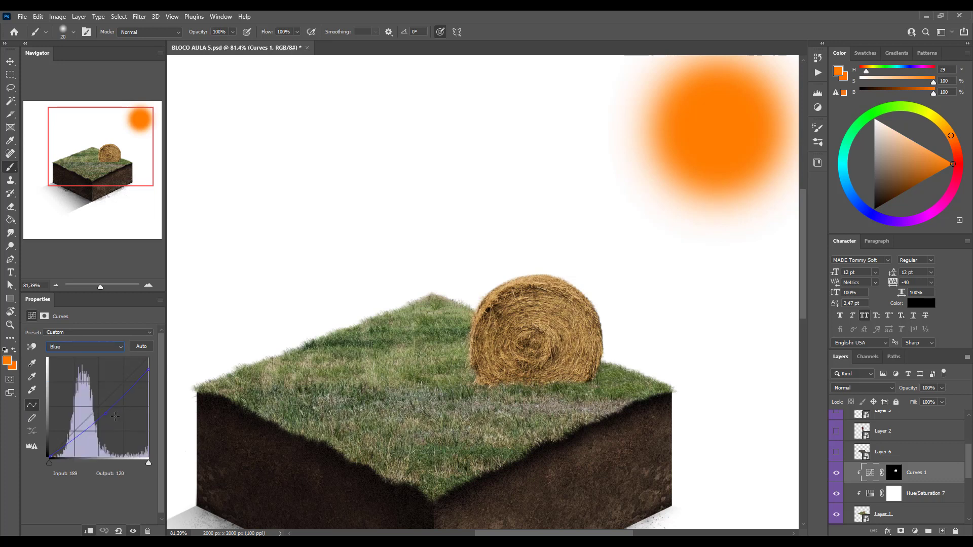
click(102, 410)
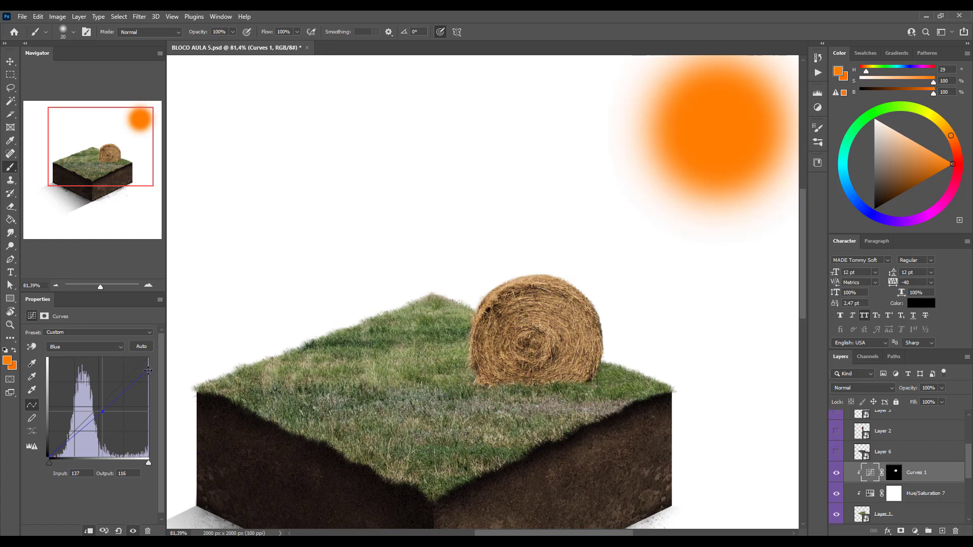
drag(148, 359, 147, 362)
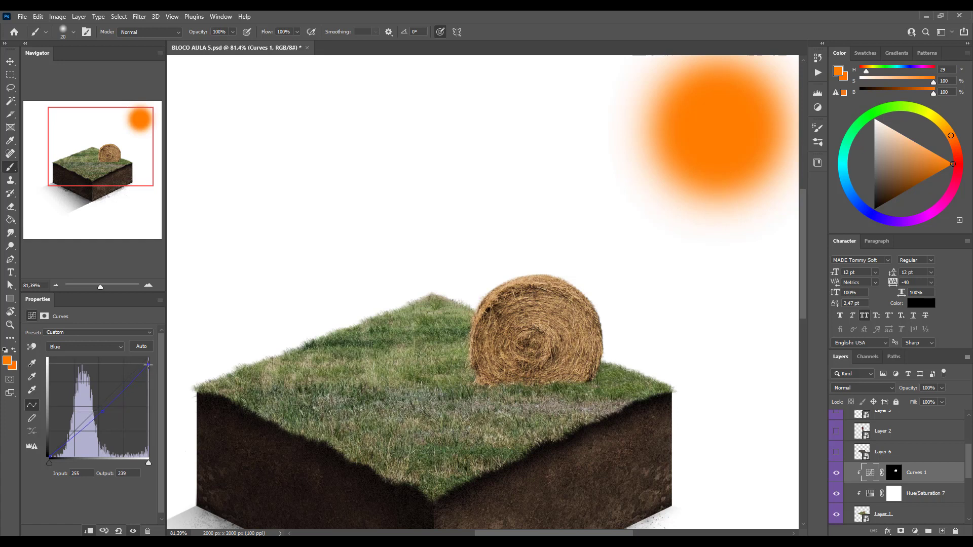
- Set the Red curve's white point to input 252 and its midtone point to input 107, output 122
click(108, 347)
click(109, 362)
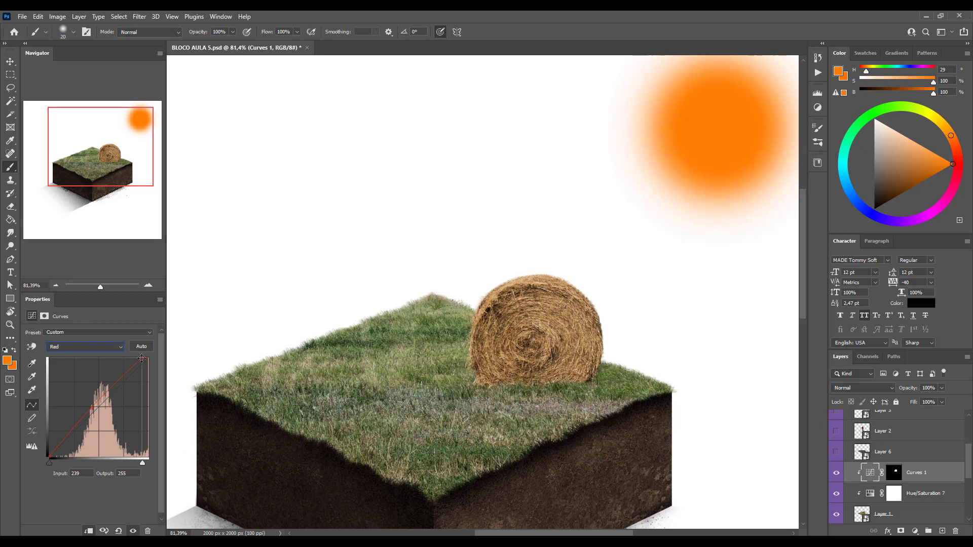
drag(141, 358, 146, 350)
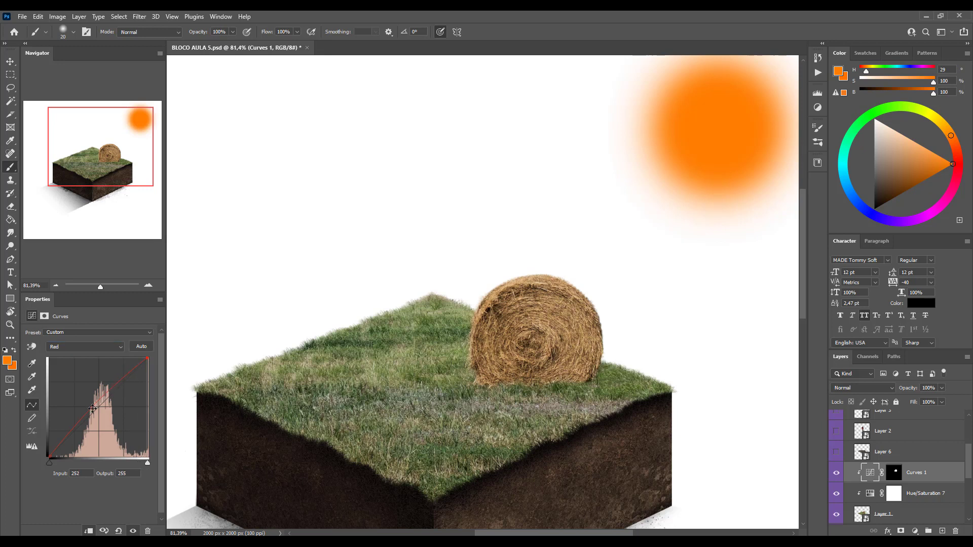
drag(93, 408, 91, 409)
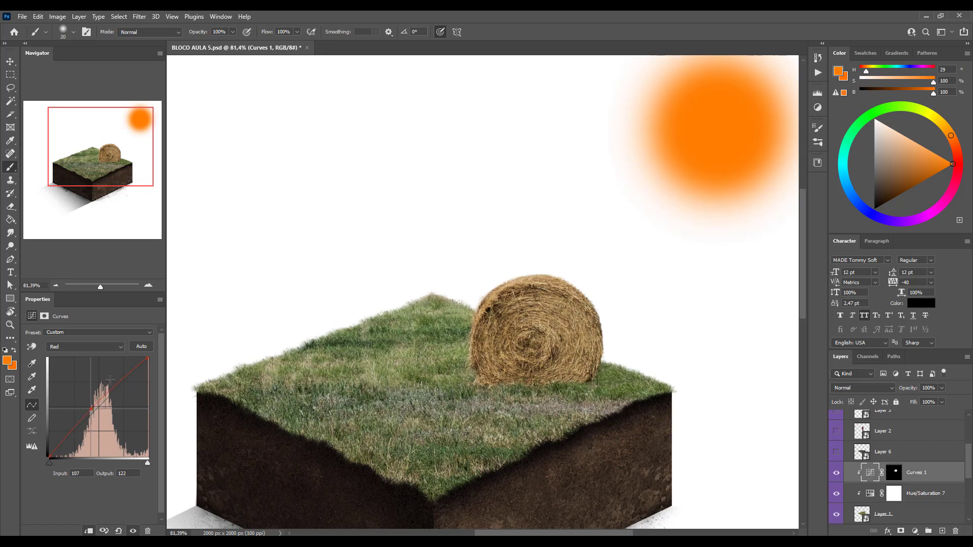
click(102, 345)
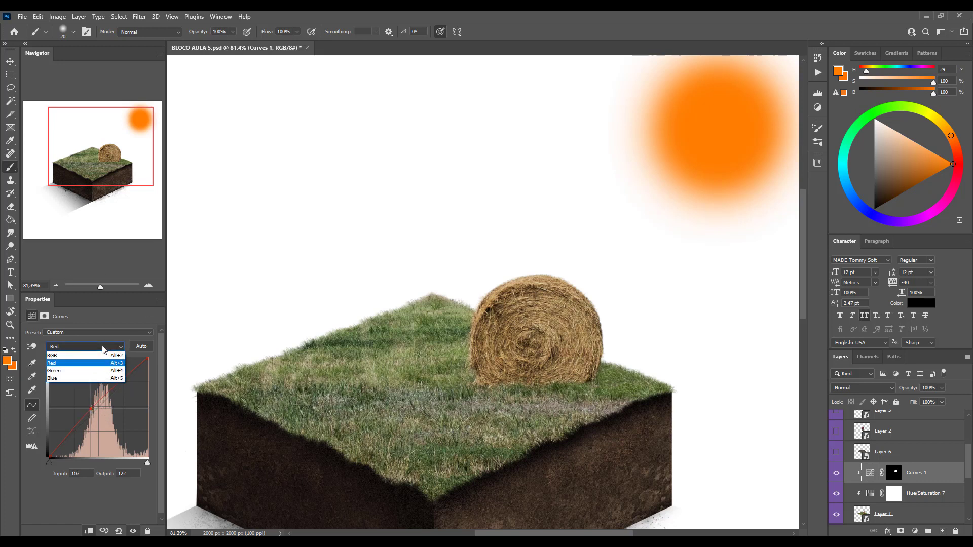
click(101, 345)
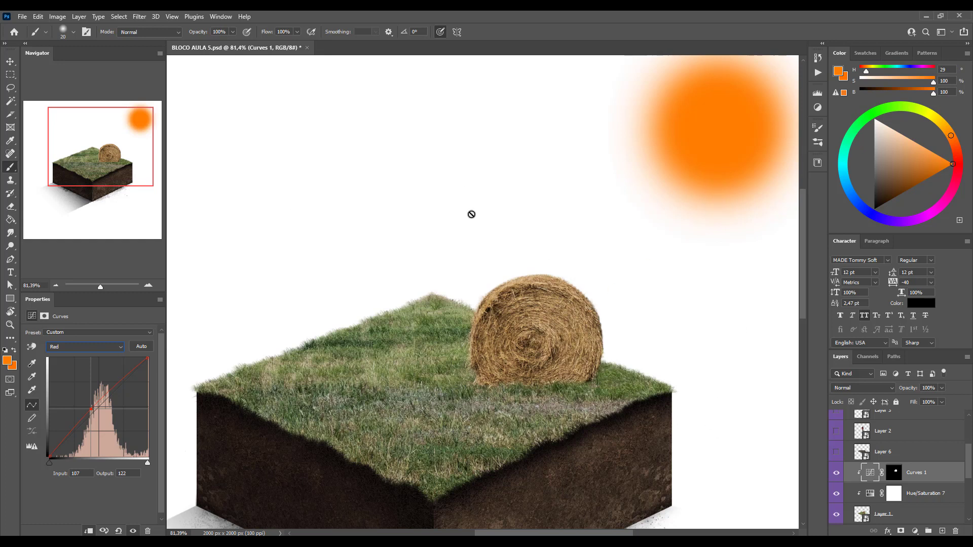
- Add a new layer above Curves 1 and sketch three orange light rays from the sun toward the block
click(10, 61)
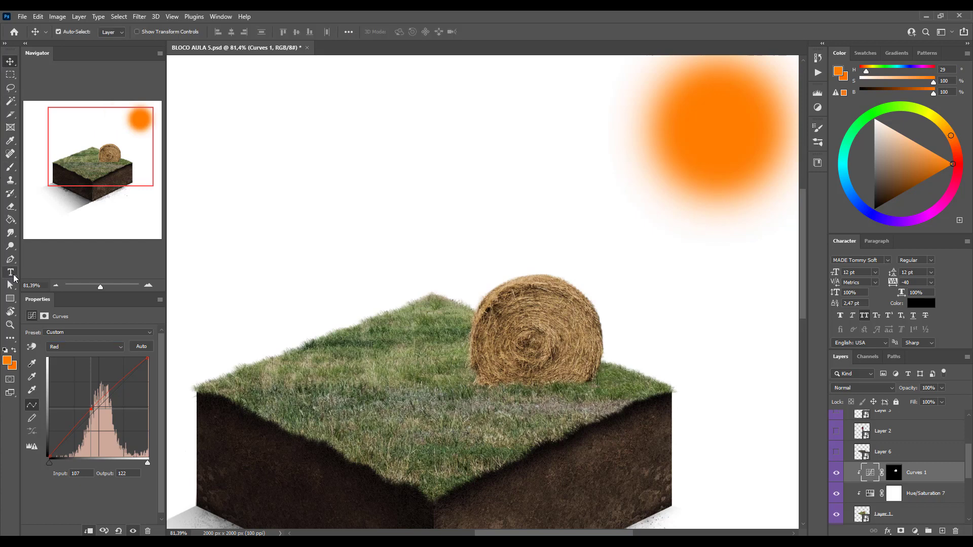
click(941, 530)
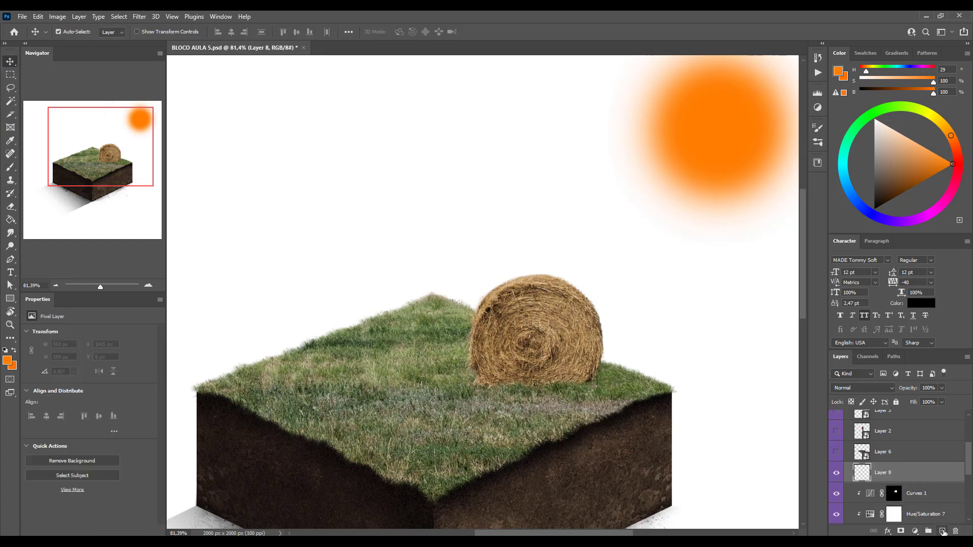
key(b)
drag(653, 223, 508, 227)
scroll(508, 227, down, 3)
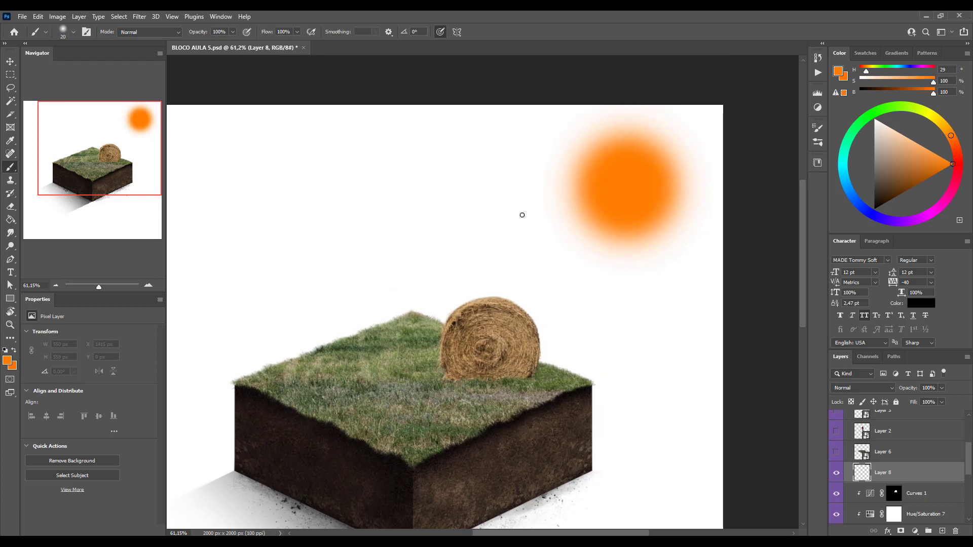
drag(576, 176, 444, 294)
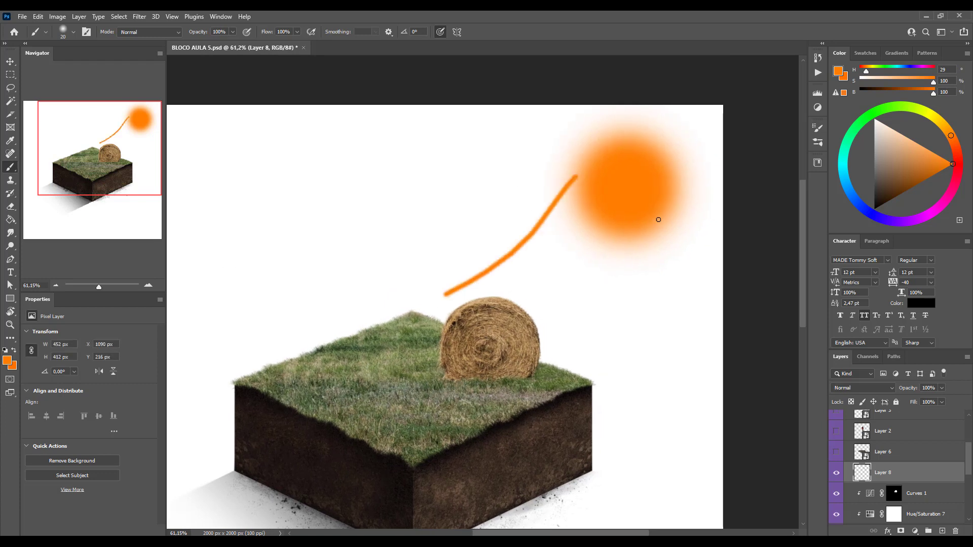
drag(659, 219, 592, 374)
mouse_move(611, 228)
mouse_down()
mouse_move(529, 303)
mouse_move(551, 305)
mouse_move(529, 307)
mouse_up()
- Mark where the light hits the bale's upper-right side with an arrowhead and thick stroke, and circle the bale's front face in orange
mouse_move(551, 304)
mouse_down()
mouse_move(516, 300)
mouse_move(539, 321)
mouse_move(503, 291)
mouse_up()
mouse_move(543, 327)
mouse_down()
mouse_move(472, 313)
mouse_move(452, 351)
mouse_move(472, 368)
mouse_move(519, 368)
mouse_move(530, 343)
mouse_up()
mouse_move(516, 307)
mouse_down()
mouse_move(448, 326)
mouse_move(449, 352)
mouse_move(479, 372)
mouse_move(523, 370)
mouse_move(531, 334)
mouse_move(506, 309)
mouse_up()
- Trace the bale's lit upper-right rim with a thin orange line using a brush of about 6 px
scroll(500, 294, up, 5)
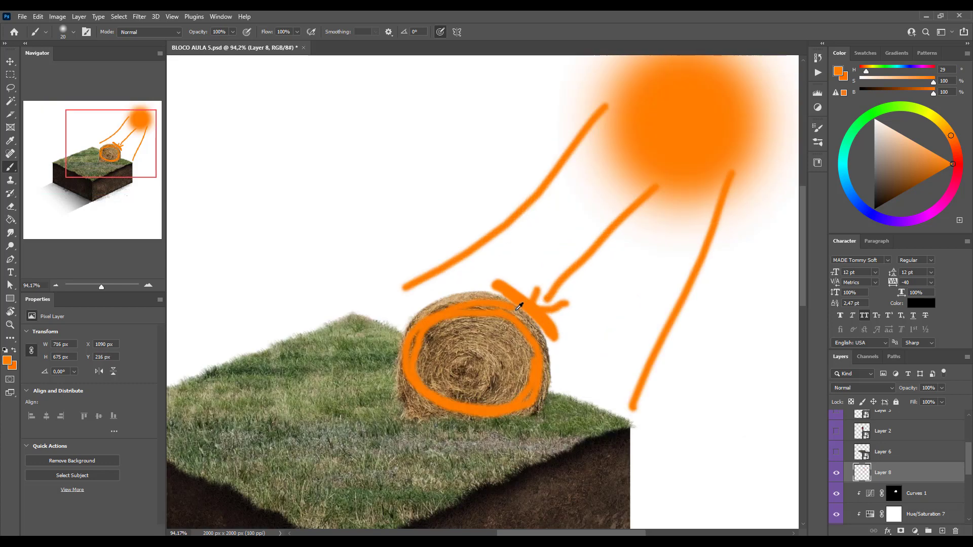
alt+right_click(517, 282)
mouse_move(392, 262)
mouse_down()
mouse_move(436, 266)
mouse_move(536, 310)
mouse_move(569, 345)
mouse_move(588, 386)
mouse_move(606, 482)
mouse_up()
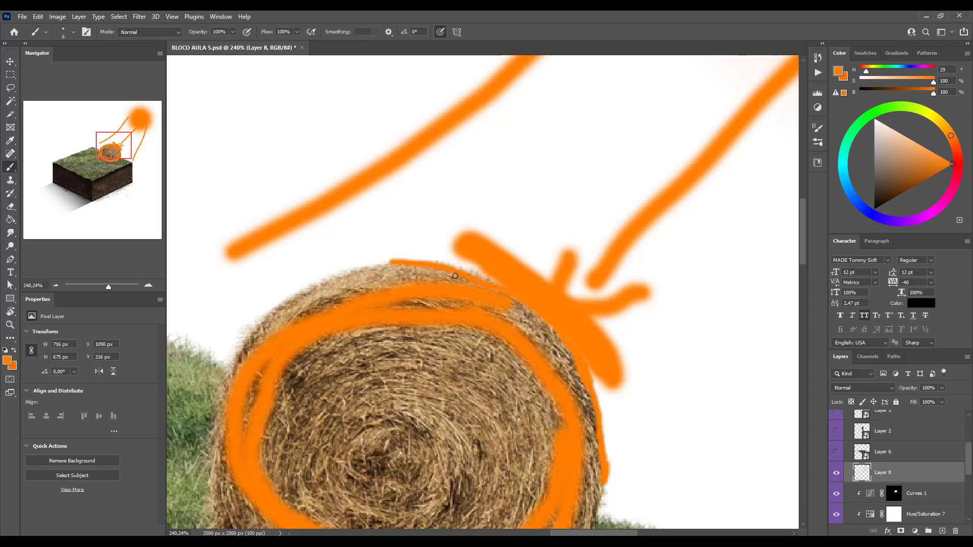
scroll(527, 350, down, 2)
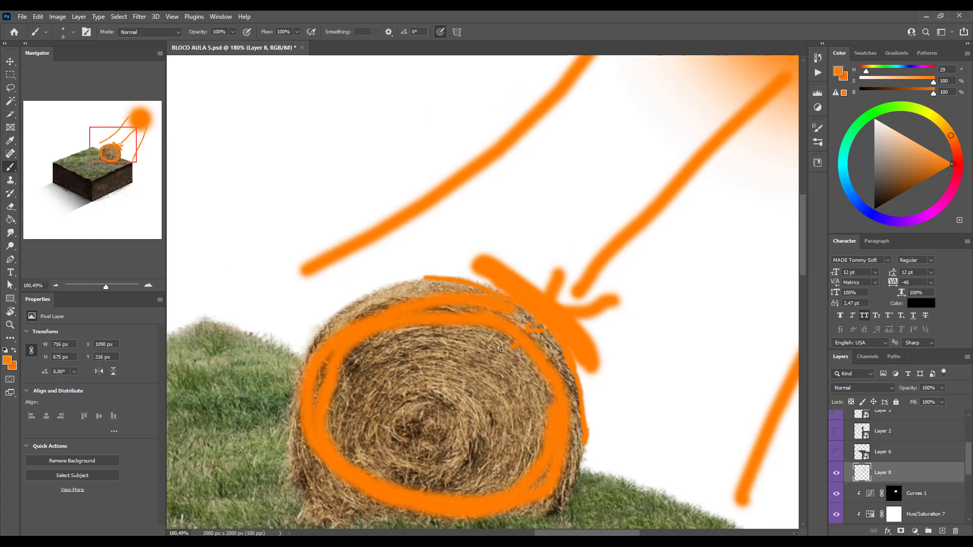
- Mark the bale's front face, outline its cast shadow across the grass, and add a short orange ray arrow above the bale
drag(470, 379, 475, 410)
scroll(401, 449, down, 4)
mouse_move(364, 466)
mouse_down()
mouse_move(384, 522)
mouse_move(412, 520)
mouse_move(475, 454)
mouse_up()
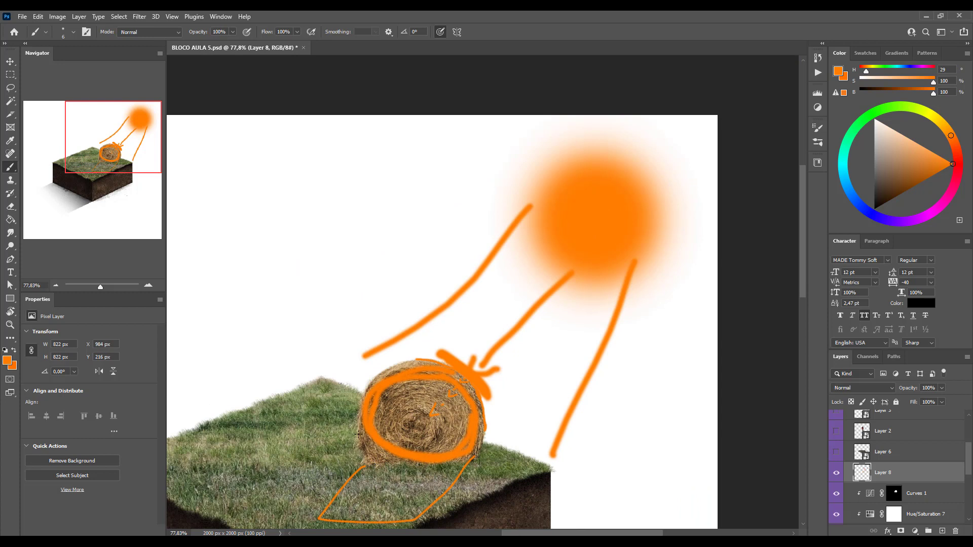
mouse_move(359, 434)
mouse_down()
mouse_move(300, 488)
mouse_move(297, 513)
mouse_move(342, 522)
mouse_up()
drag(446, 333, 421, 349)
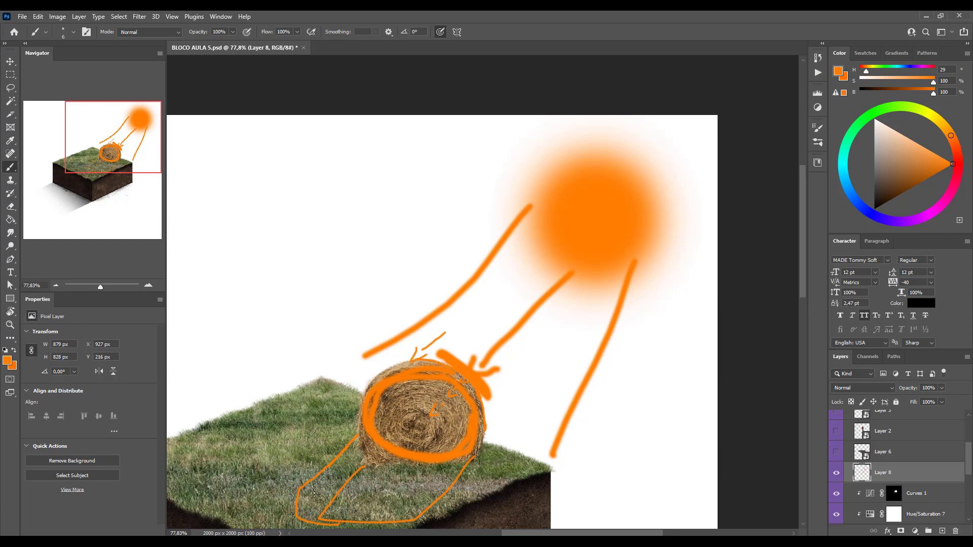
- Delete the orange light sketch on Layer 8
scroll(314, 493, down, 3)
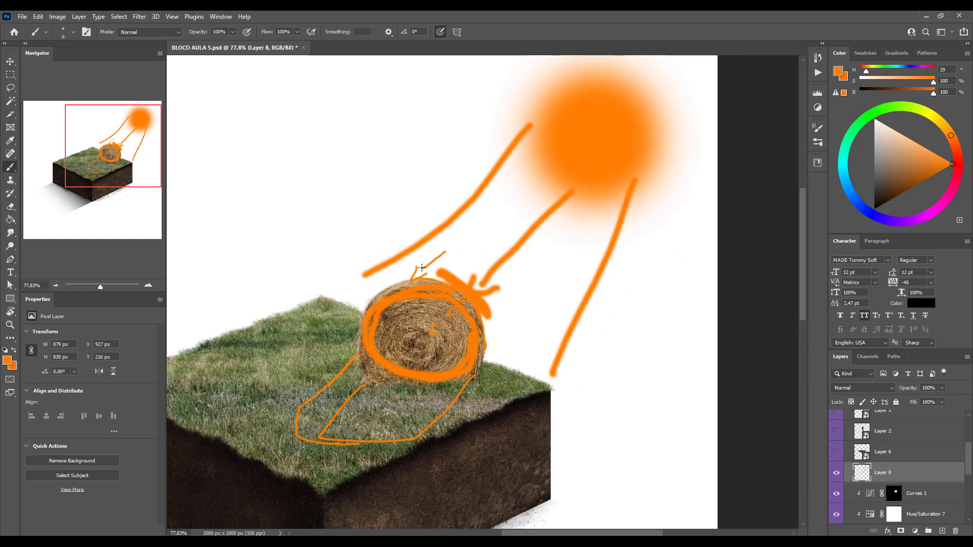
key(Delete)
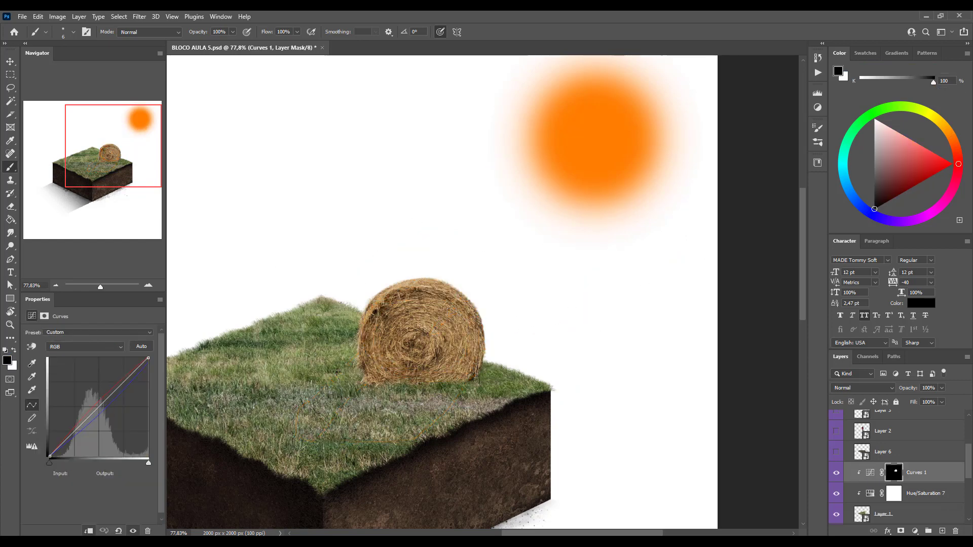
scroll(336, 372, down, 2)
drag(411, 413, 475, 392)
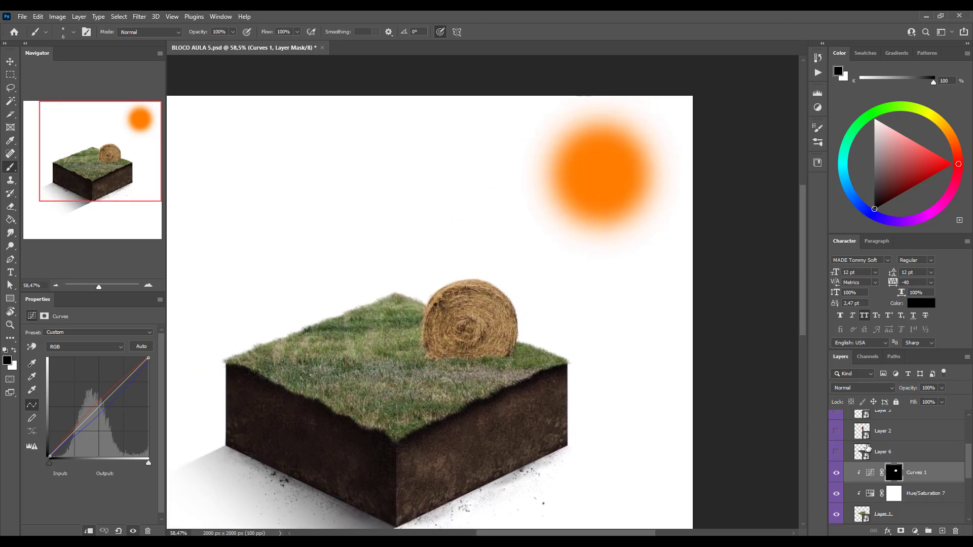
- Show the two chicken layers, Layer 3 and Layer 4, keeping the farmer on Layer 2 hidden
click(835, 432)
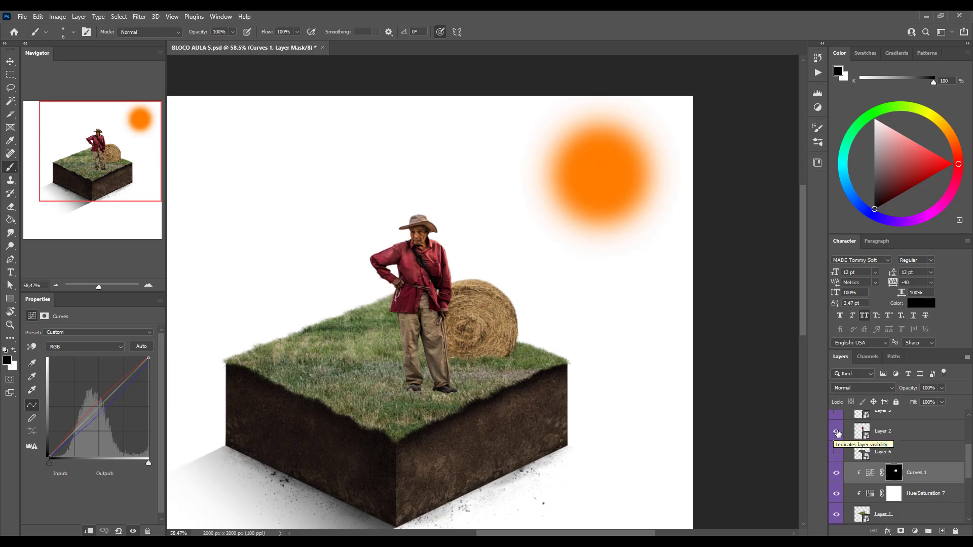
click(837, 432)
scroll(839, 441, up, 2)
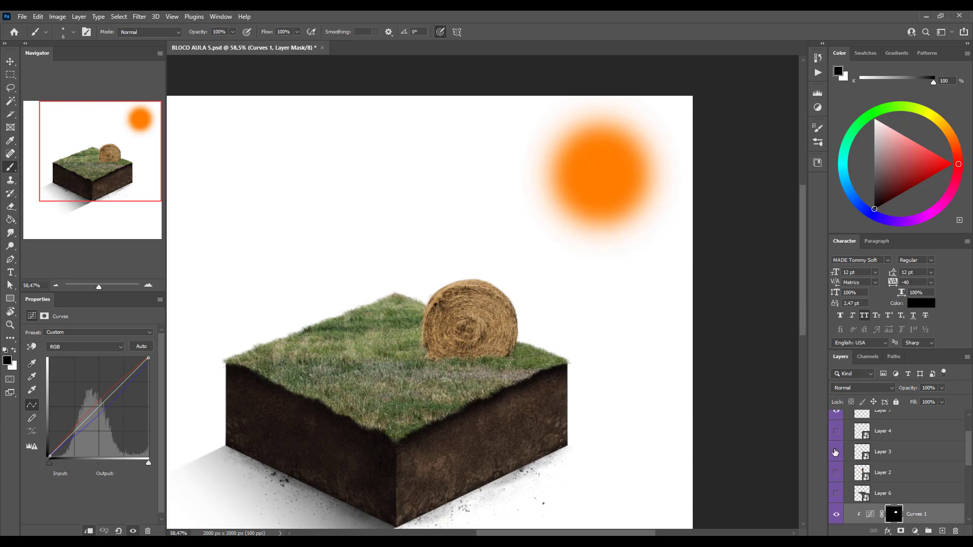
click(835, 452)
click(836, 431)
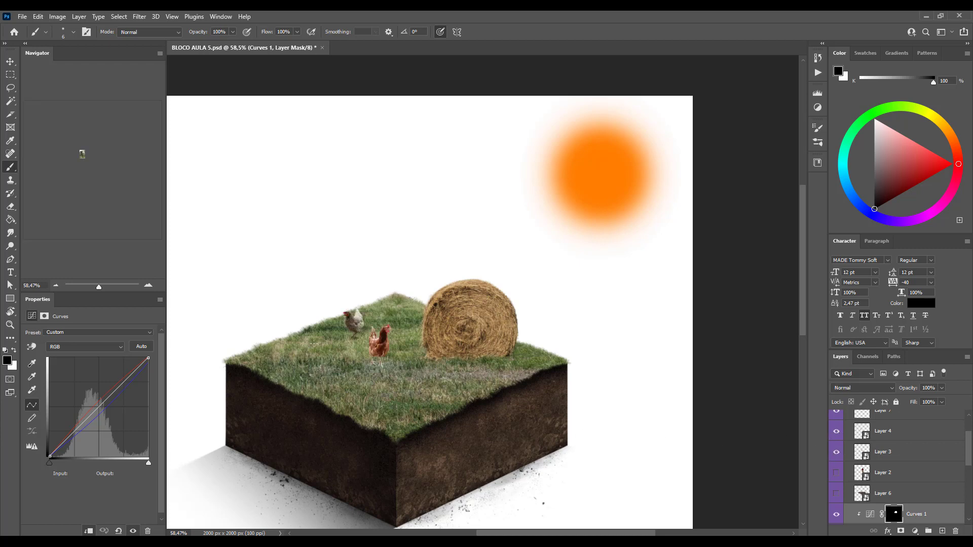
scroll(394, 307, up, 3)
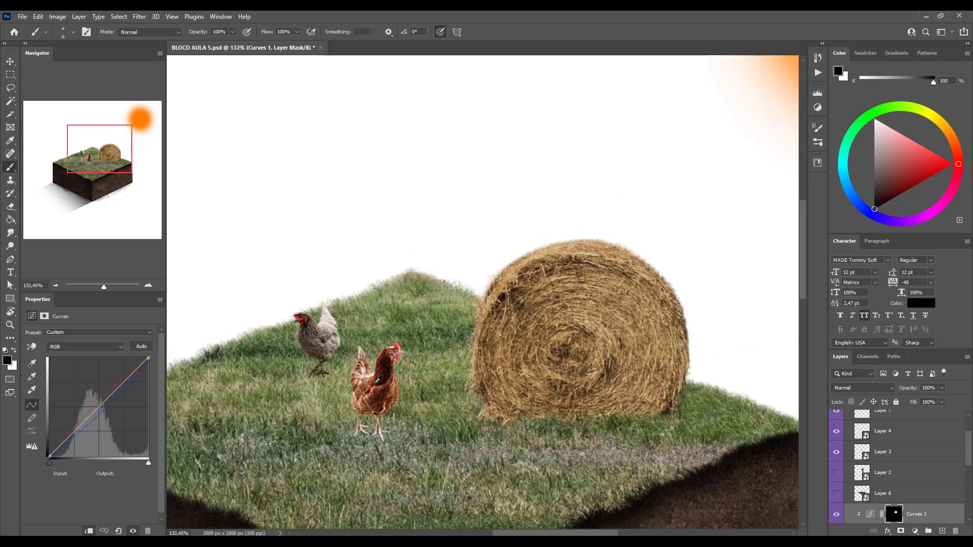
- Move the grey chicken on Layer 4 slightly up and to the left, to X 816 px, Y 707 px
key(v)
scroll(380, 401, up, 2)
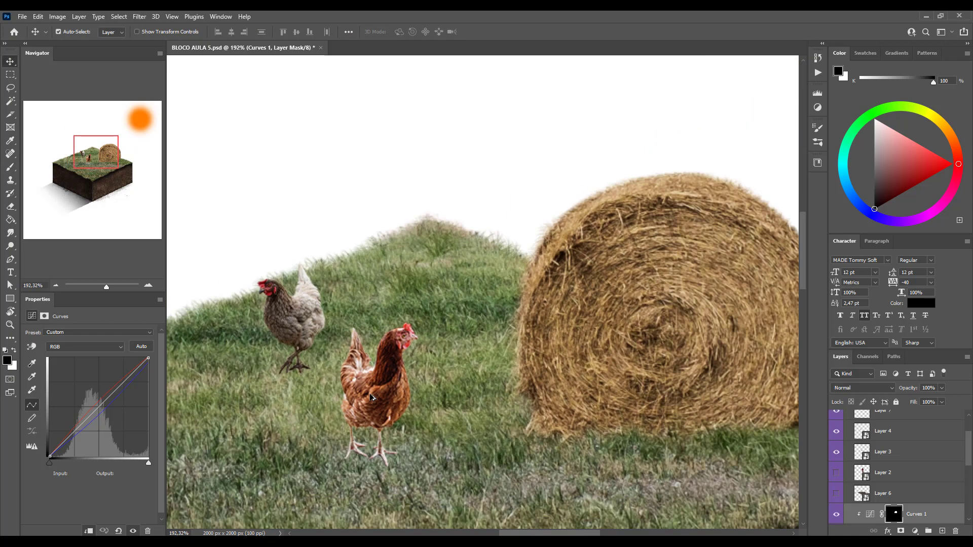
click(387, 373)
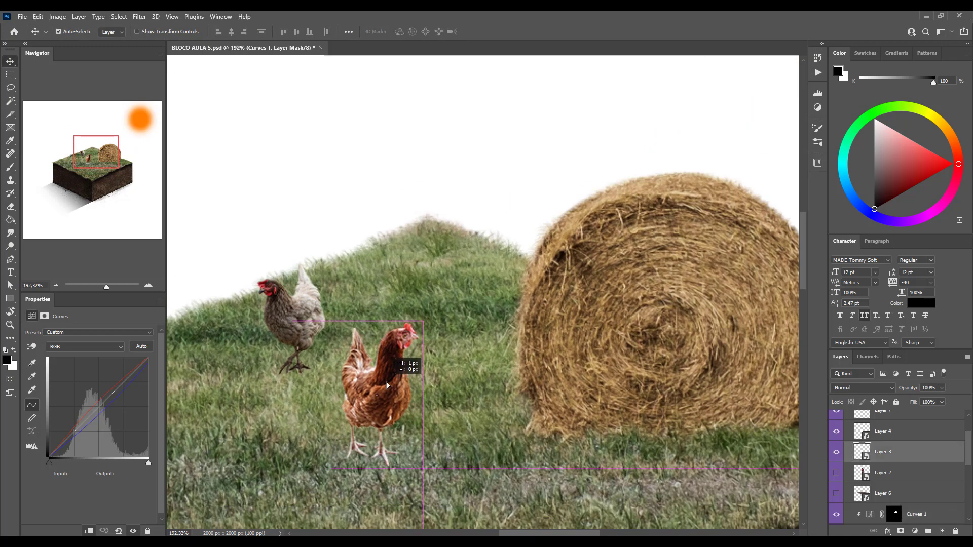
drag(274, 326, 269, 320)
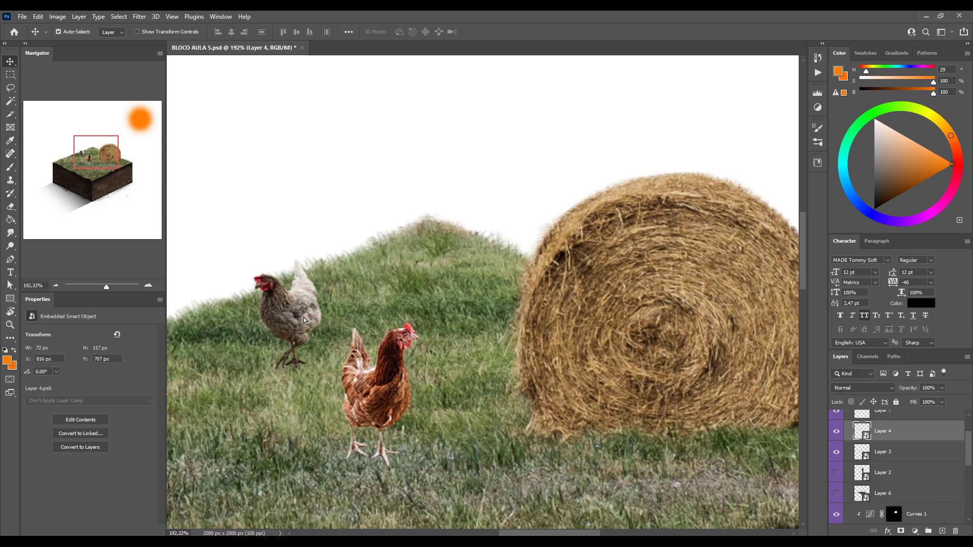
scroll(420, 361, up, 1)
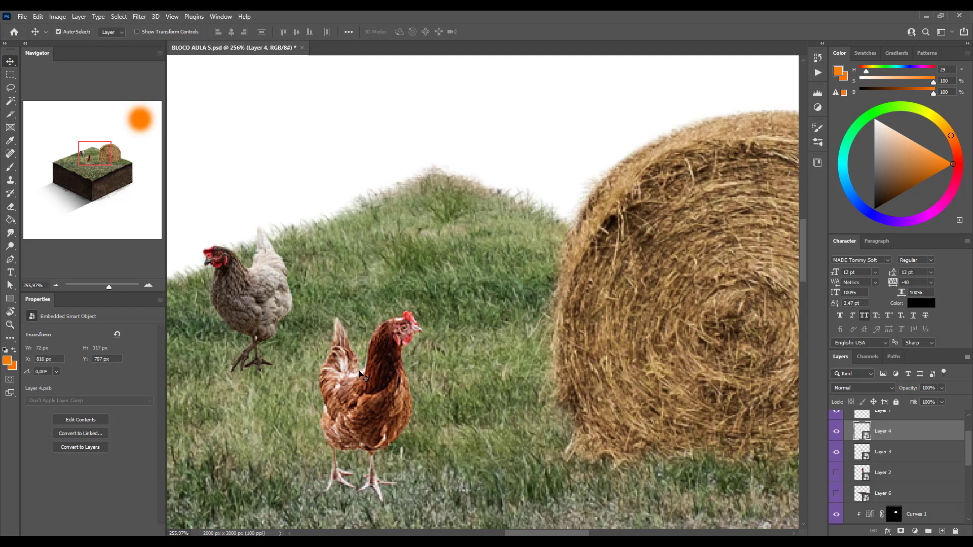
scroll(391, 405, down, 1)
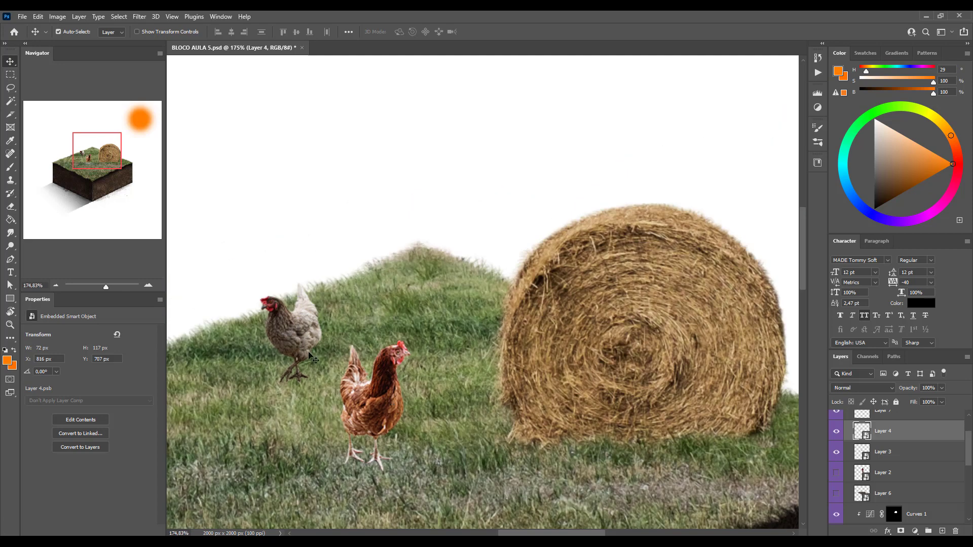
- Hide the grey chicken on Layer 4 and select the brown hen on Layer 3
click(370, 428)
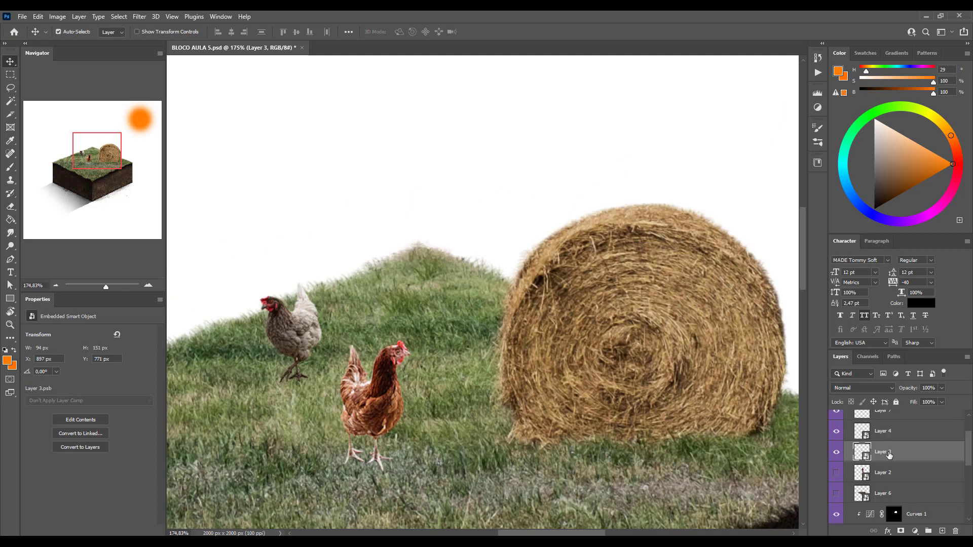
click(308, 347)
click(836, 431)
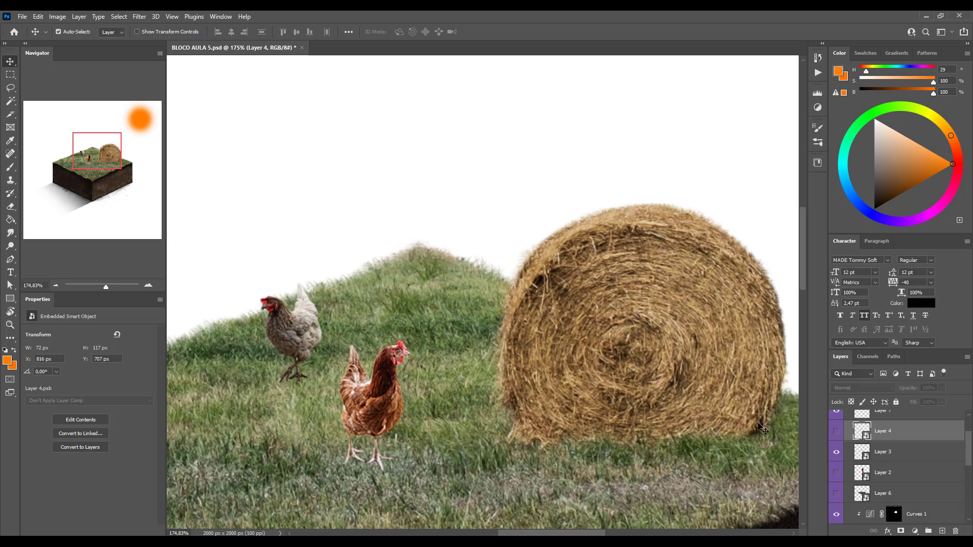
click(382, 400)
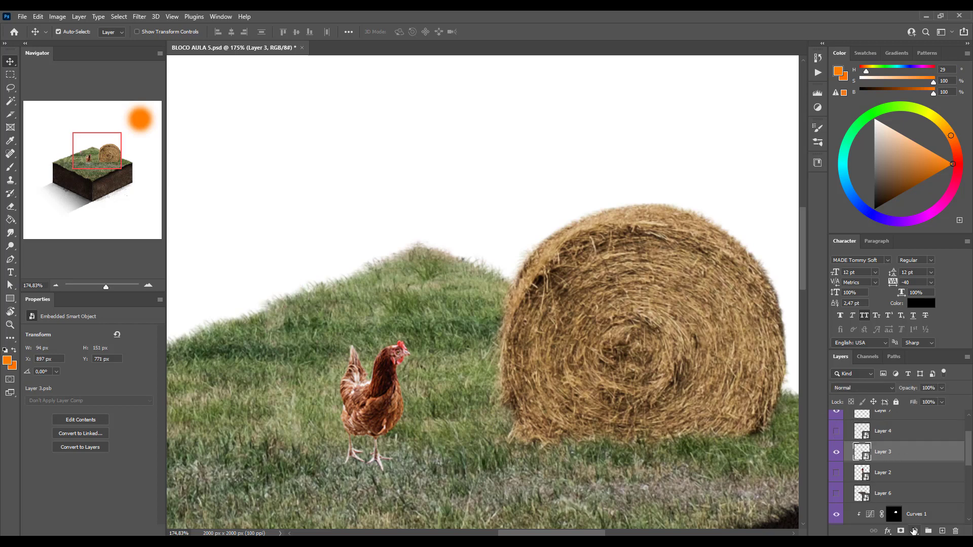
- Add a Hue/Saturation adjustment clipped to the brown hen's Layer 3 and lower its saturation to about -24
click(913, 530)
click(907, 432)
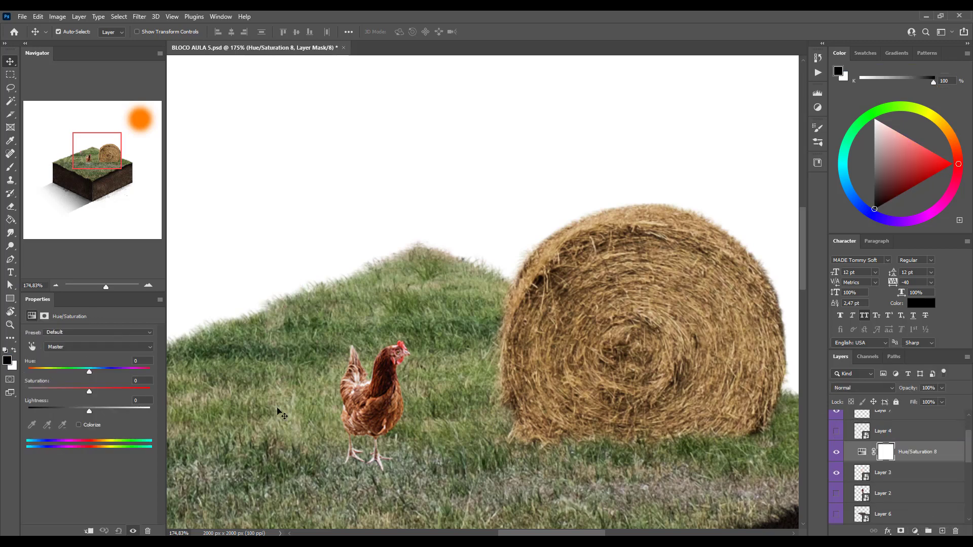
drag(90, 392, 86, 392)
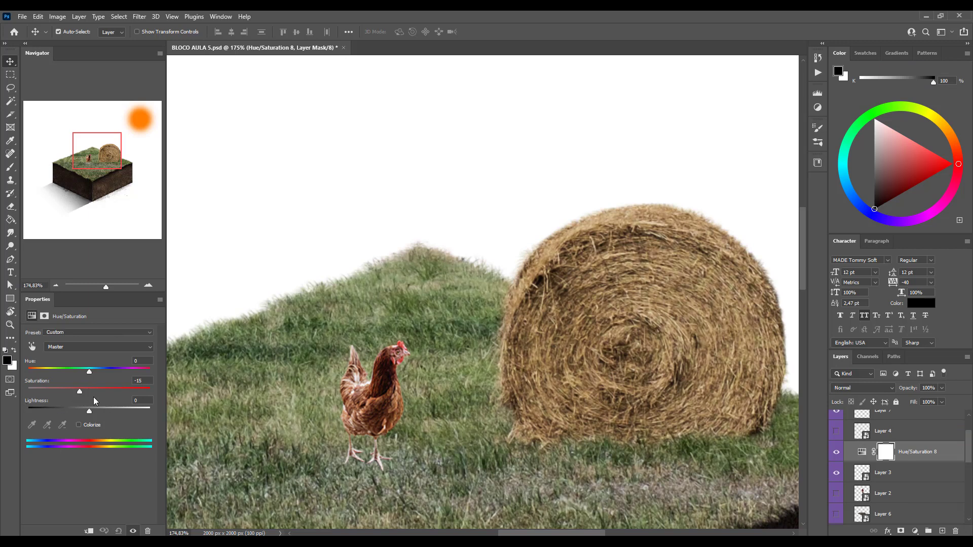
click(88, 531)
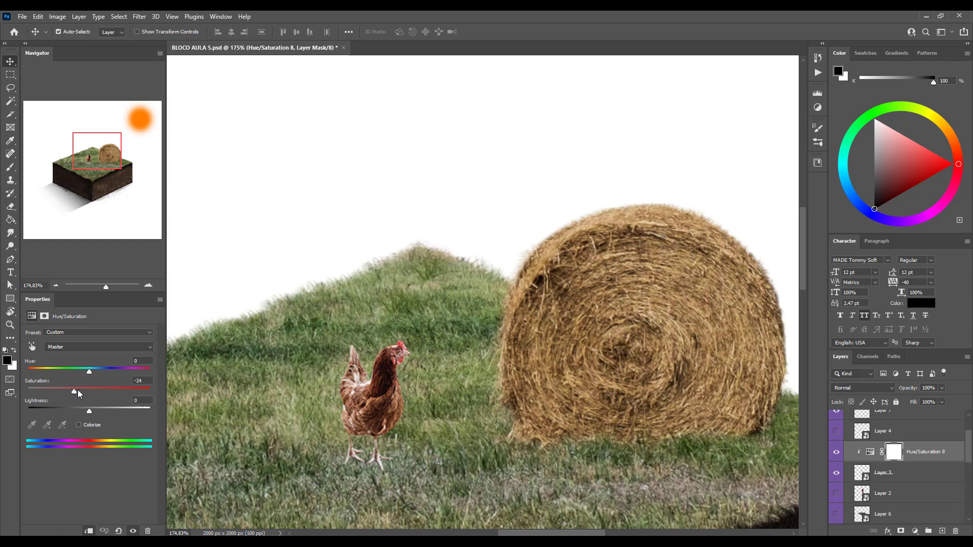
- Set the brown hen's saturation to -30 in its clipped Hue/Saturation adjustment, judging it against the bale and grass
scroll(74, 390, down, 3)
scroll(71, 419, up, 1)
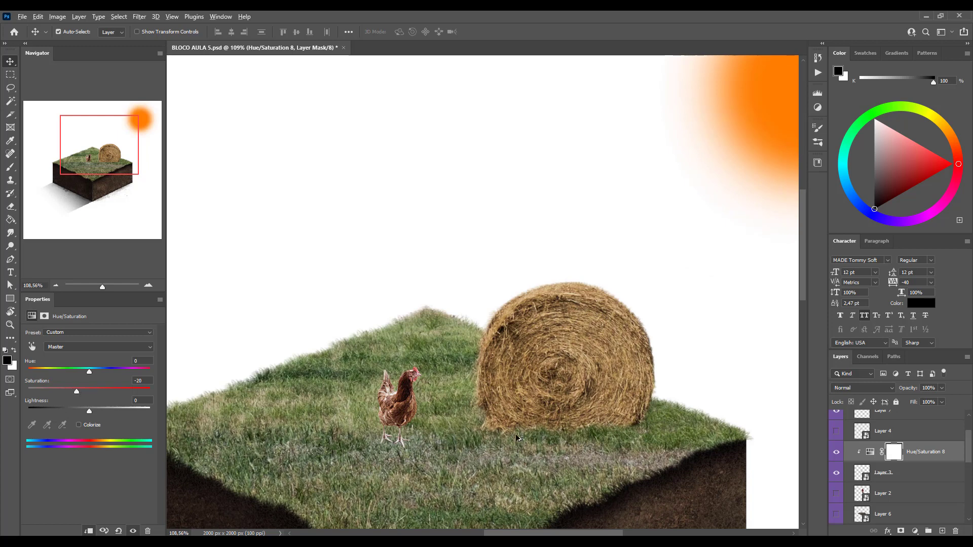
scroll(441, 428, down, 2)
scroll(441, 428, up, 3)
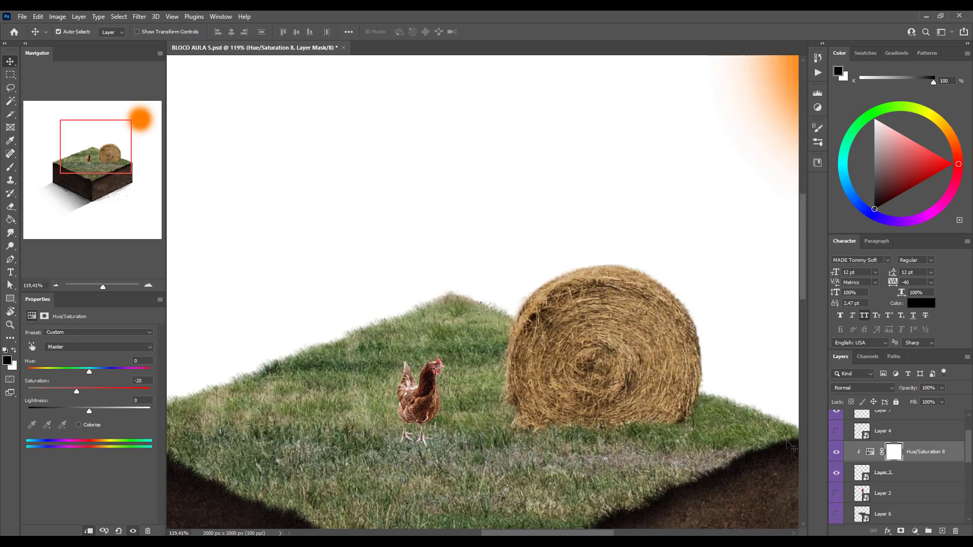
scroll(946, 485, up, 2)
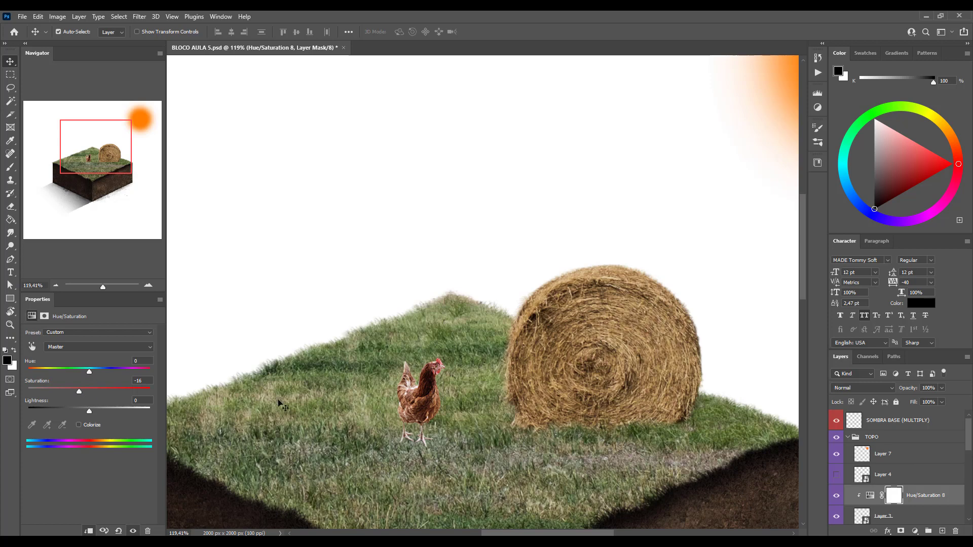
scroll(418, 398, down, 2)
scroll(410, 383, down, 3)
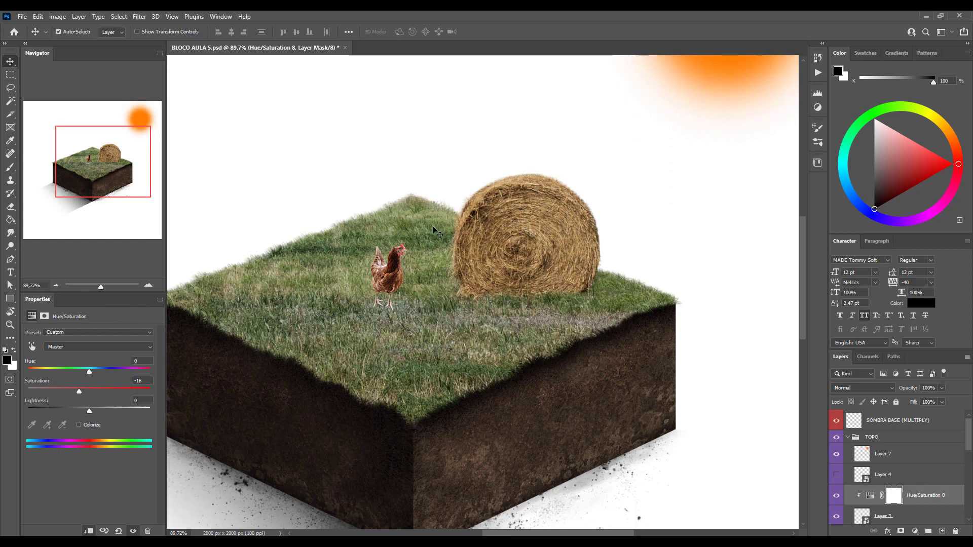
scroll(416, 238, up, 2)
scroll(362, 258, up, 2)
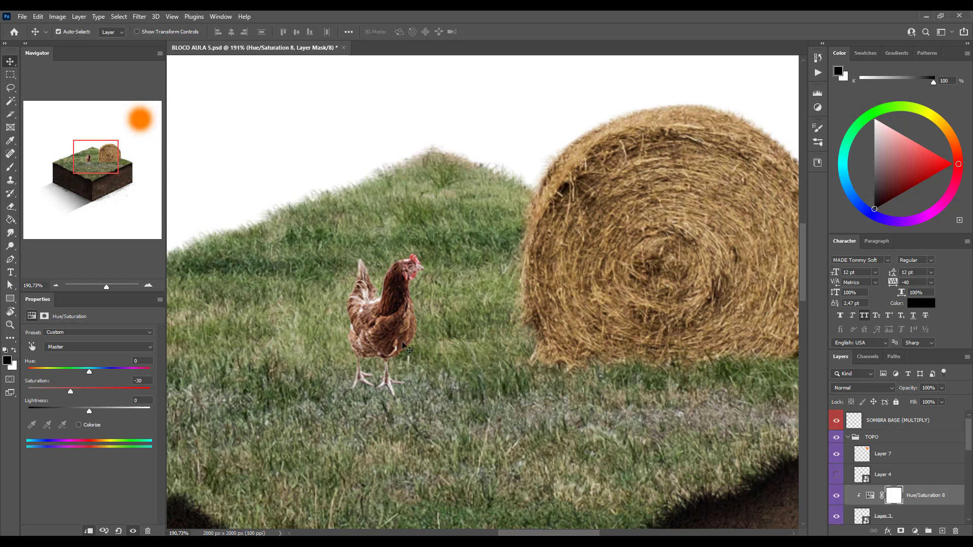
- Move the brown hen slightly up and to the right on the grass, to X 905 px, Y 759 px
mouse_move(394, 330)
mouse_down()
mouse_move(558, 291)
mouse_move(402, 317)
mouse_up()
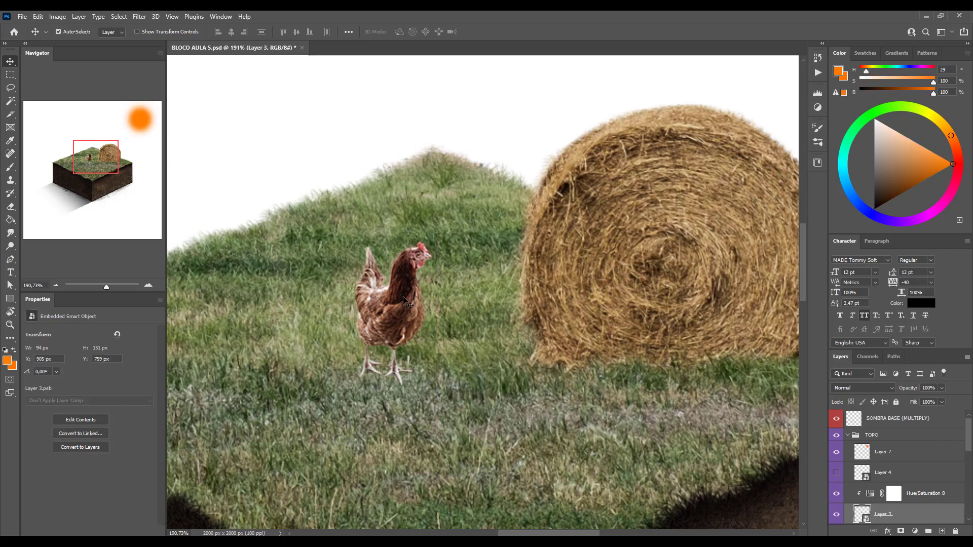
scroll(585, 221, up, 2)
scroll(585, 221, up, 1)
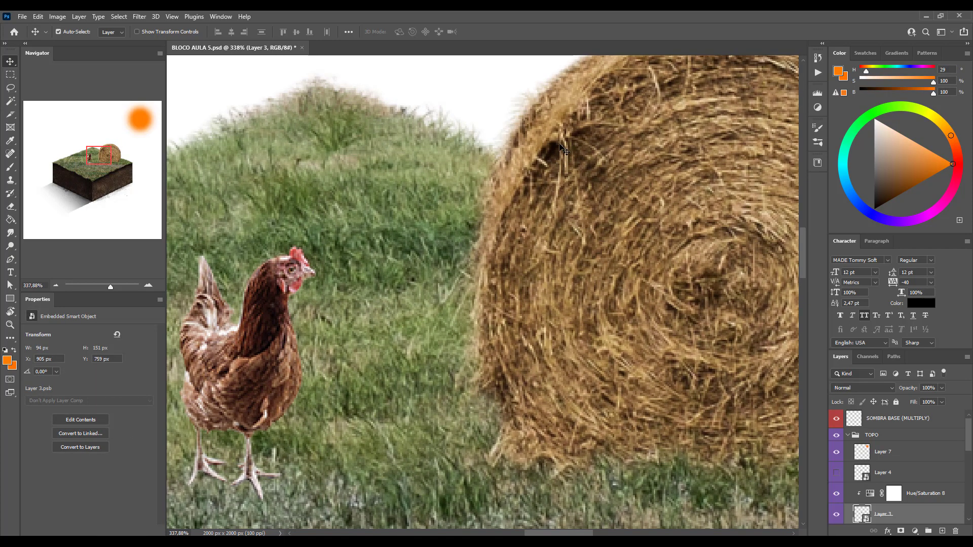
- Compare the dark tones of the hen's neck feathers with those in the hollow at the bale's upper-left edge
scroll(272, 337, up, 3)
scroll(284, 350, up, 1)
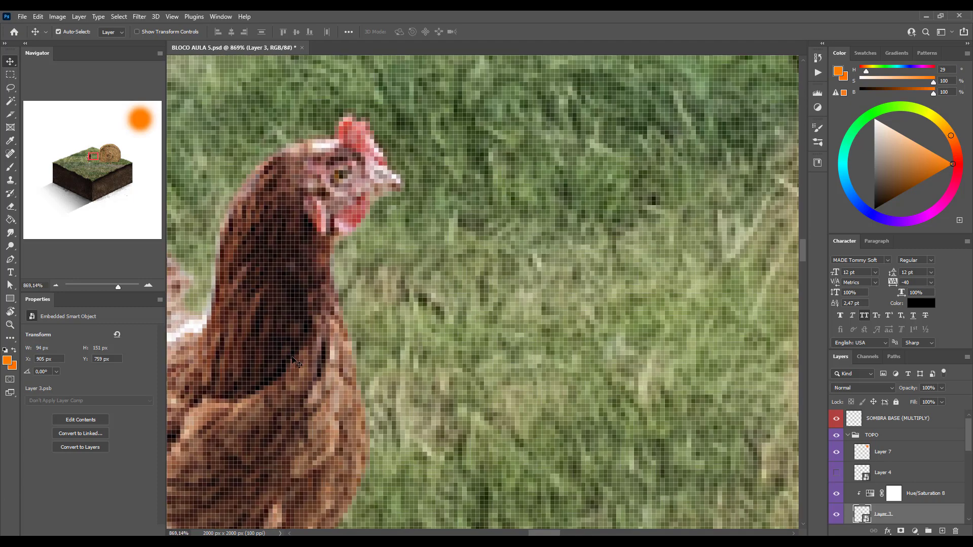
scroll(291, 355, down, 2)
scroll(314, 347, up, 4)
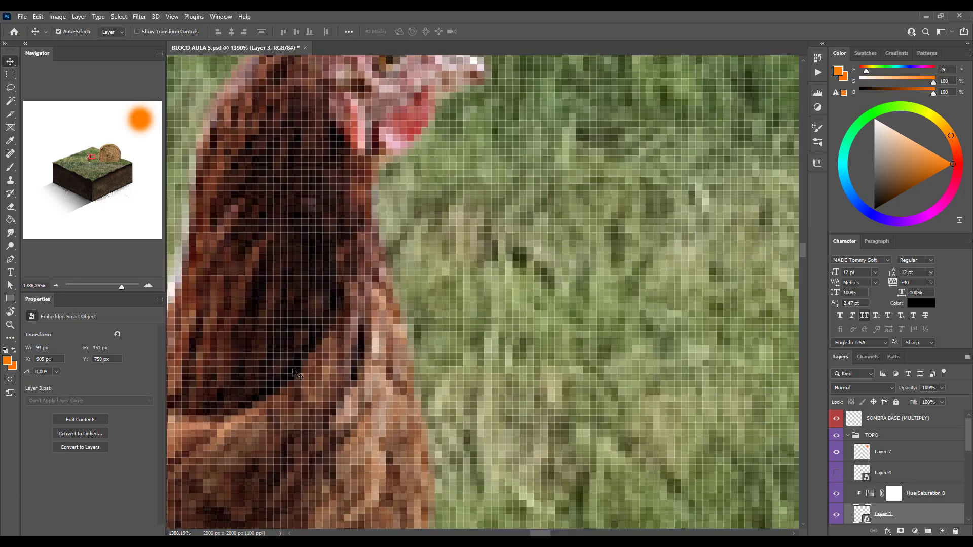
scroll(314, 355, down, 5)
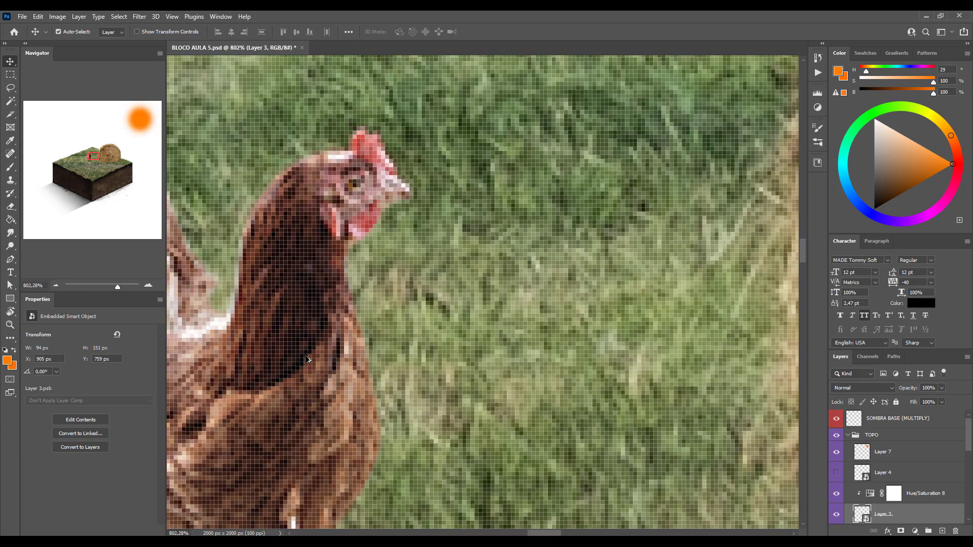
scroll(539, 201, up, 2)
scroll(539, 202, up, 1)
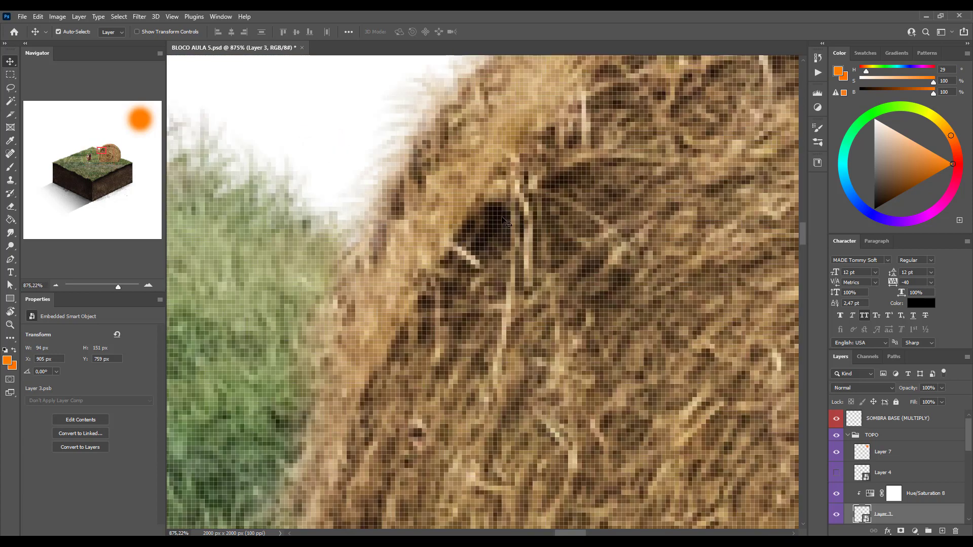
scroll(504, 223, down, 2)
scroll(494, 240, down, 1)
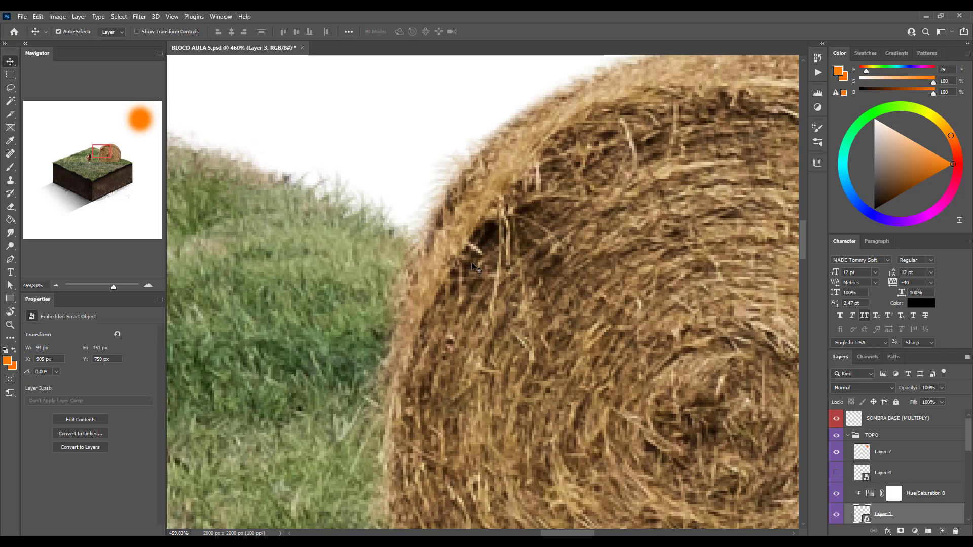
scroll(474, 271, down, 2)
drag(398, 302, 530, 236)
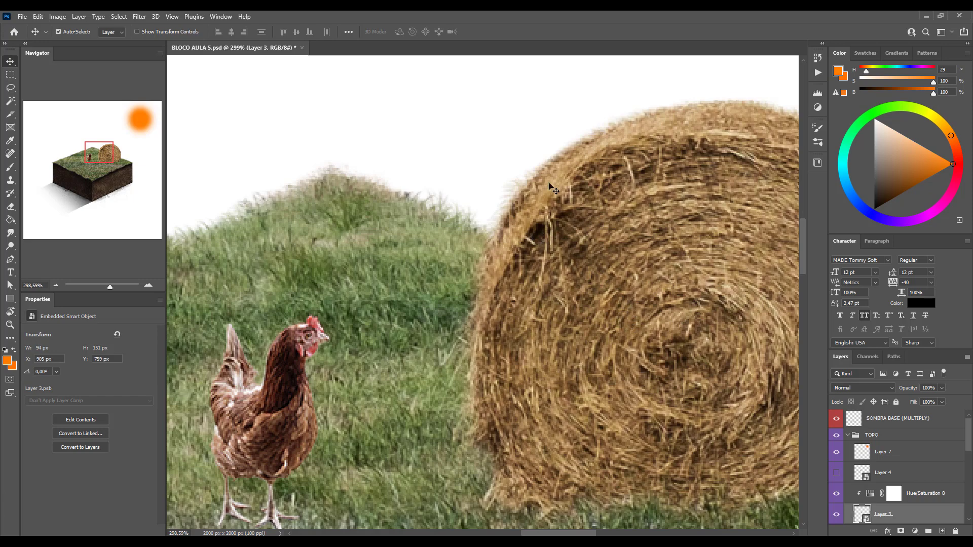
- Sample the darkest colour in the hollow at the bale's edge and in the hen's neck feathers to compare their blacks
scroll(538, 235, up, 4)
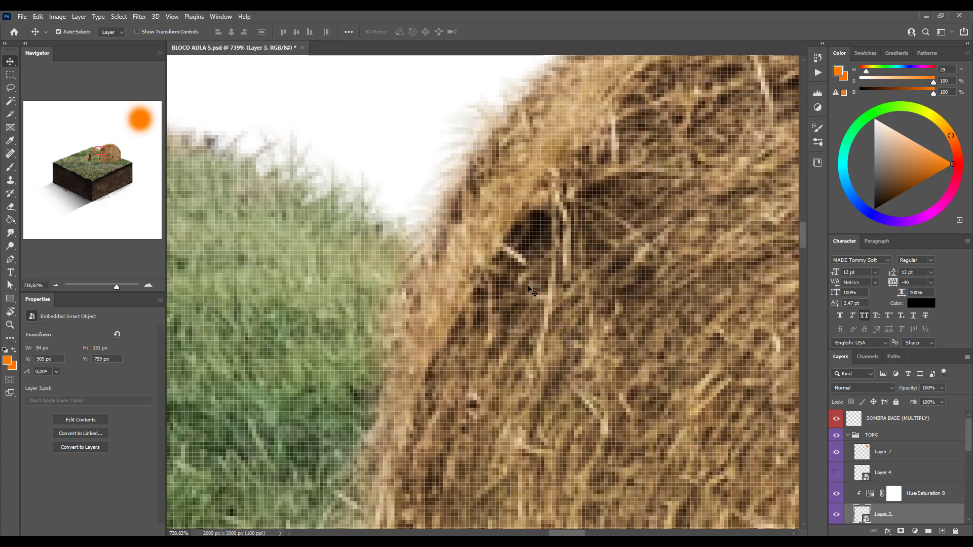
key(i)
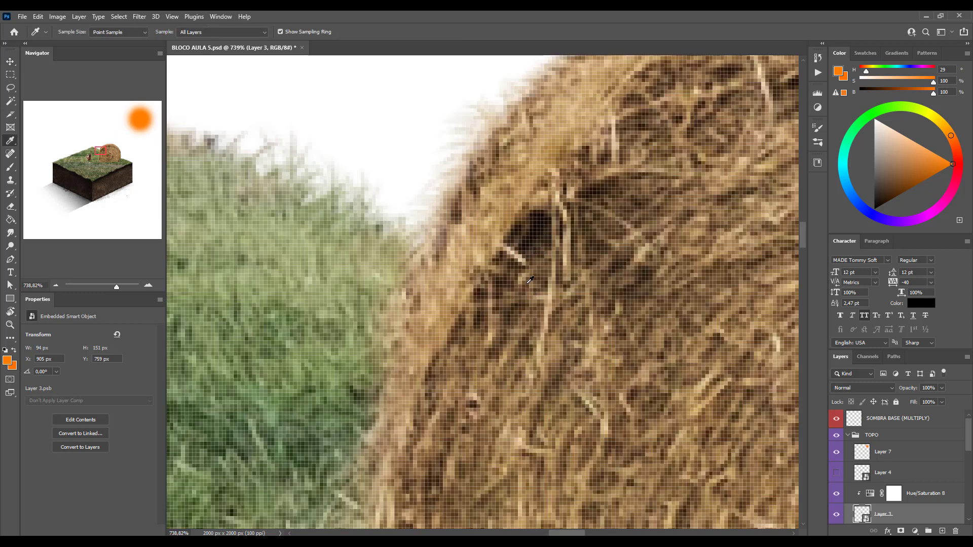
click(538, 228)
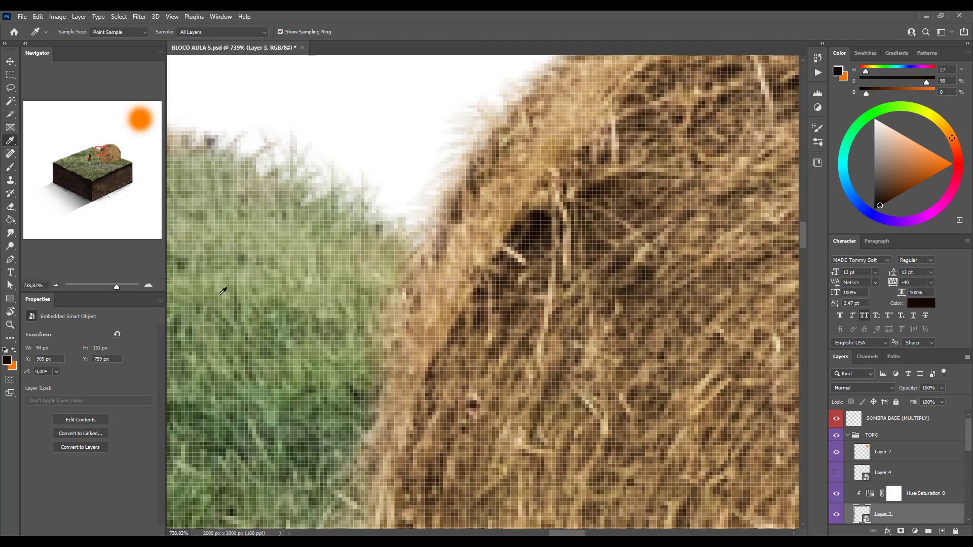
drag(223, 291, 315, 304)
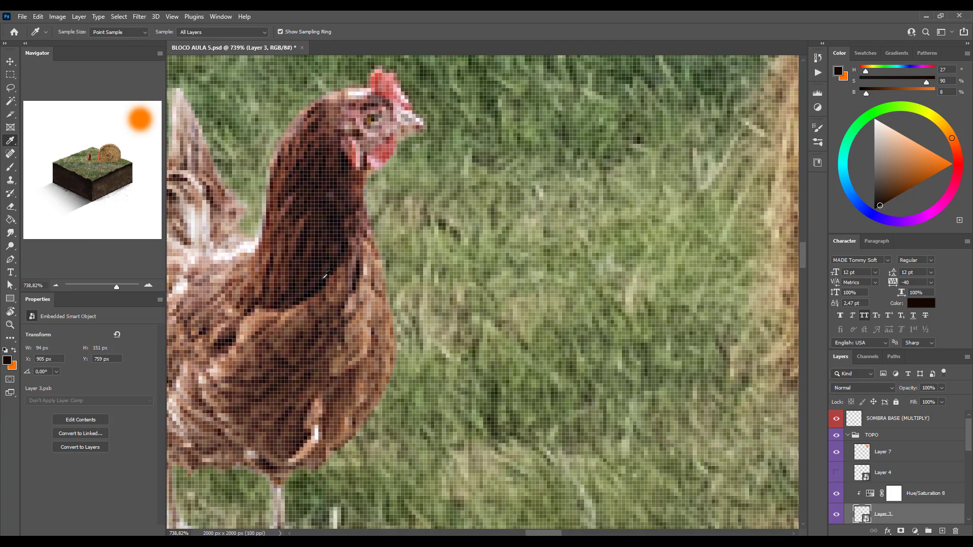
click(321, 285)
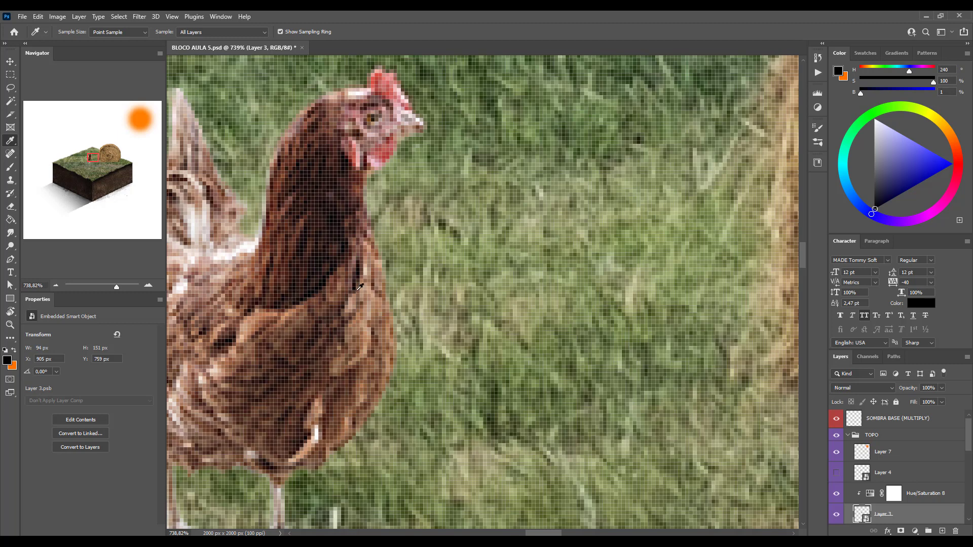
- Resample the dark straw on the bale's side and several points inside its hollow to judge brightness and hue of the shadows
drag(701, 222, 532, 275)
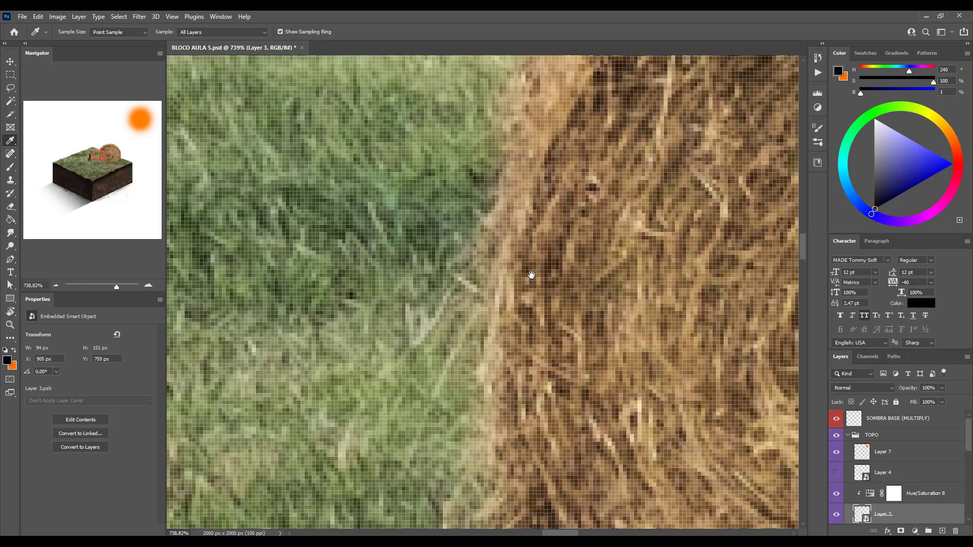
click(603, 98)
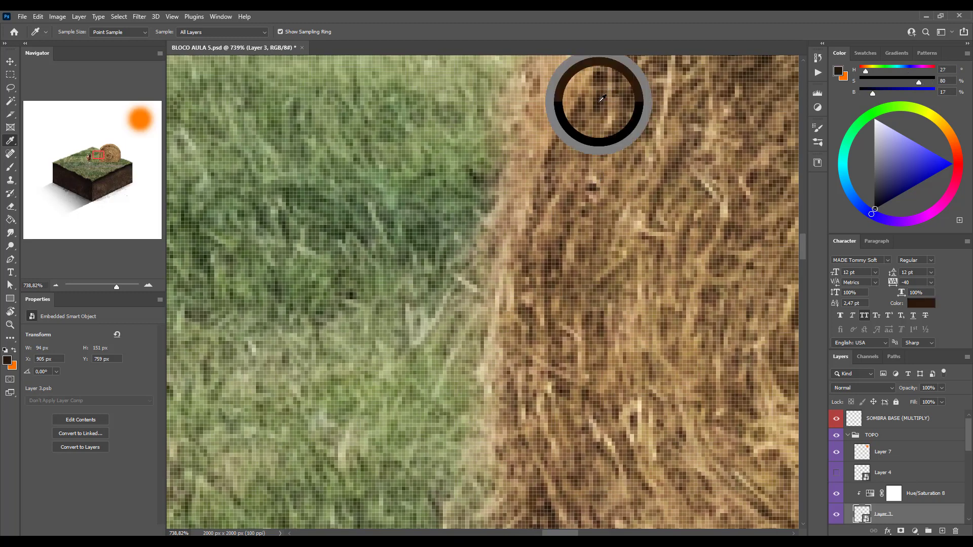
drag(620, 136, 582, 256)
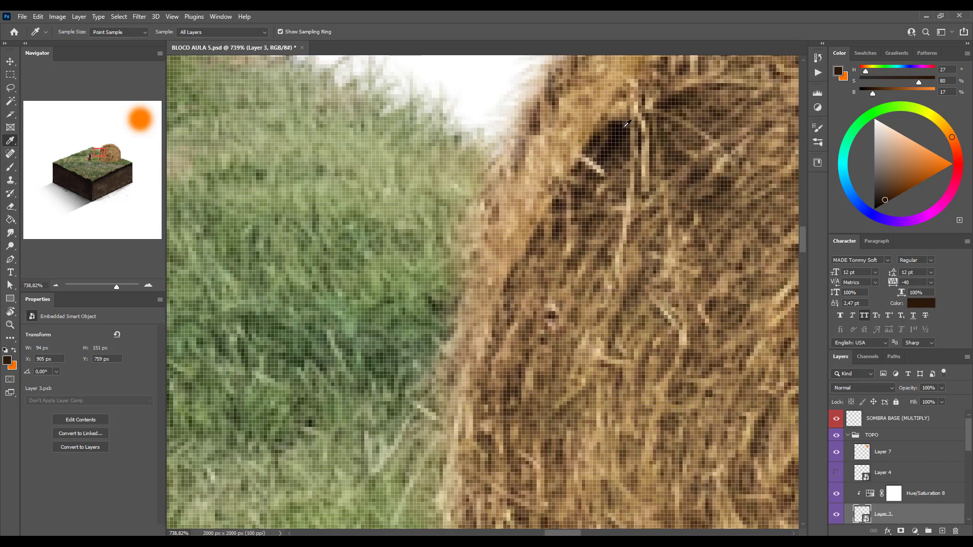
click(619, 126)
click(620, 135)
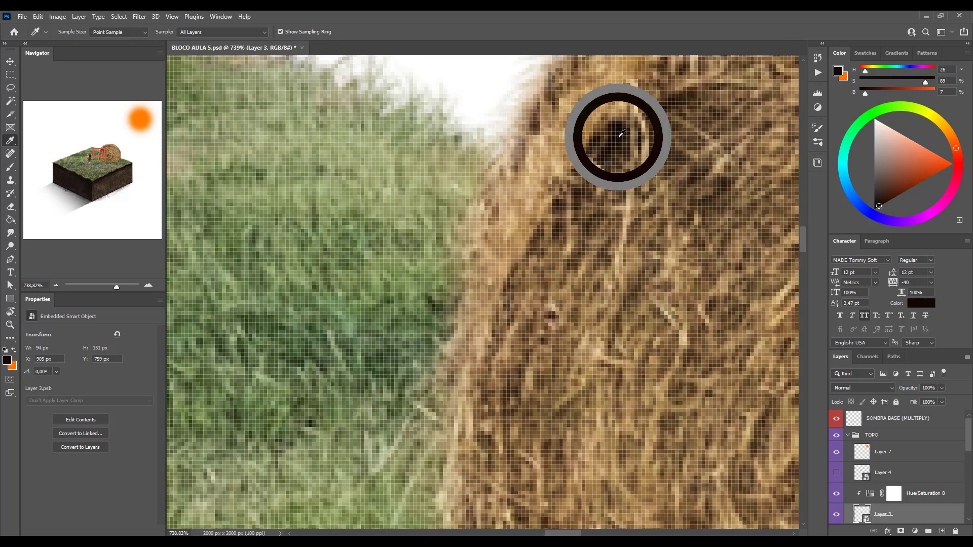
click(619, 134)
click(618, 133)
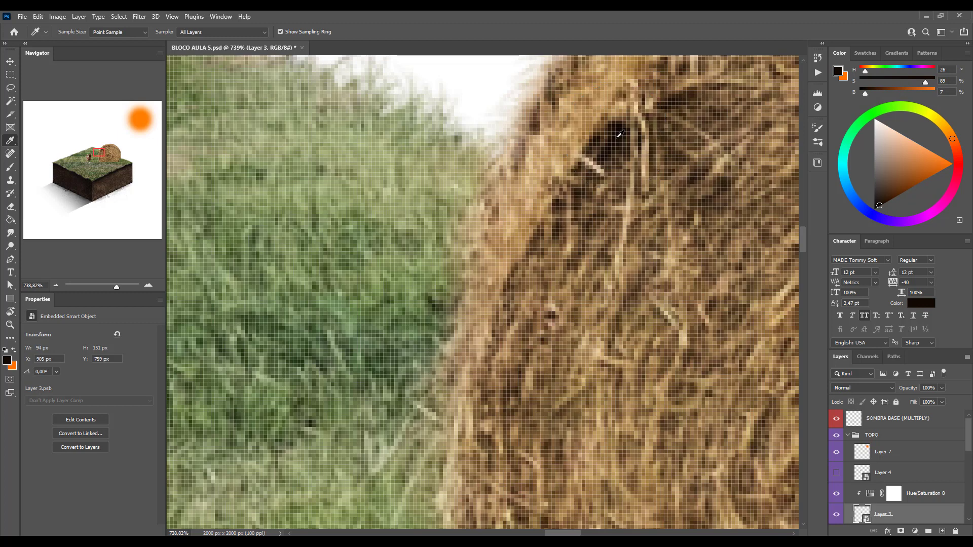
click(619, 133)
click(619, 133)
- Add a Curves adjustment clipped to the brown hen's Layer 3 and raise its RGB black point to output 17
drag(531, 303, 651, 198)
key(v)
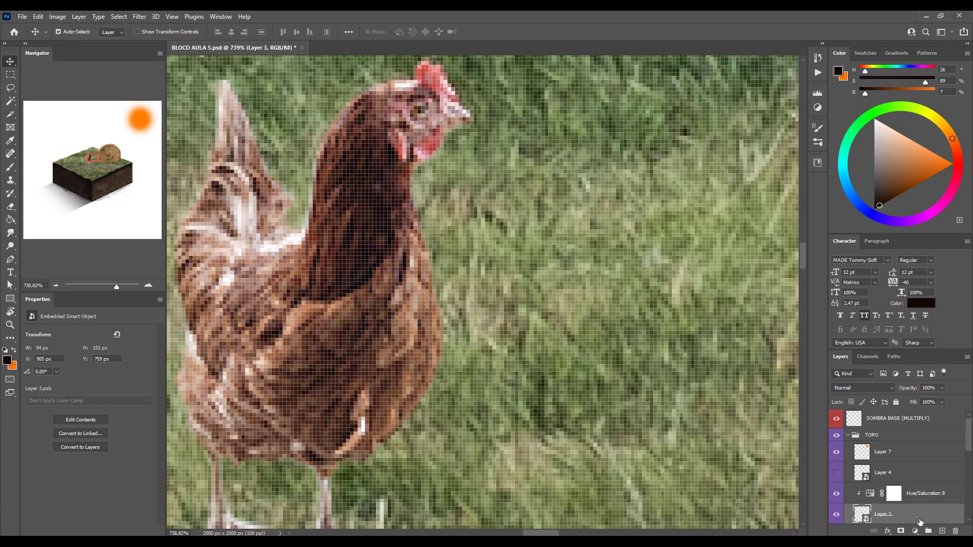
click(915, 531)
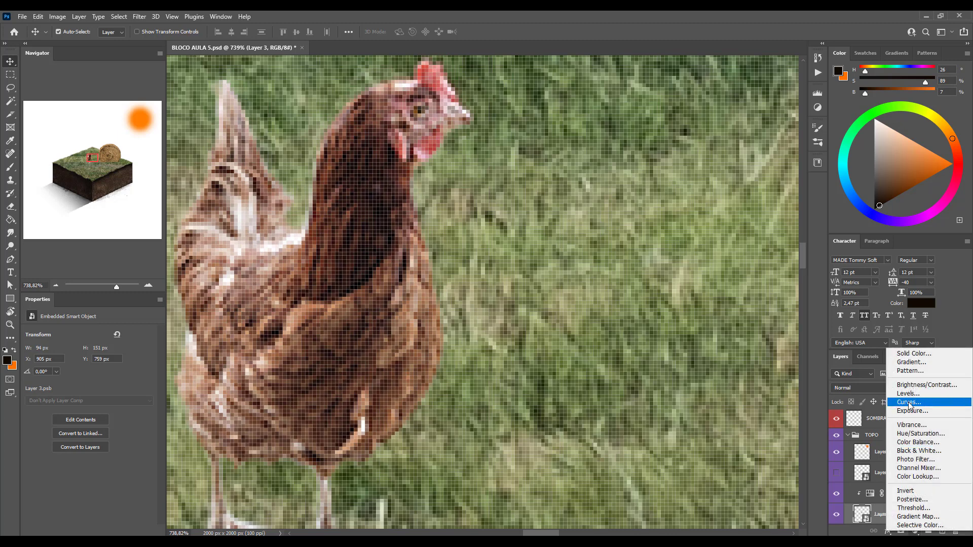
click(950, 404)
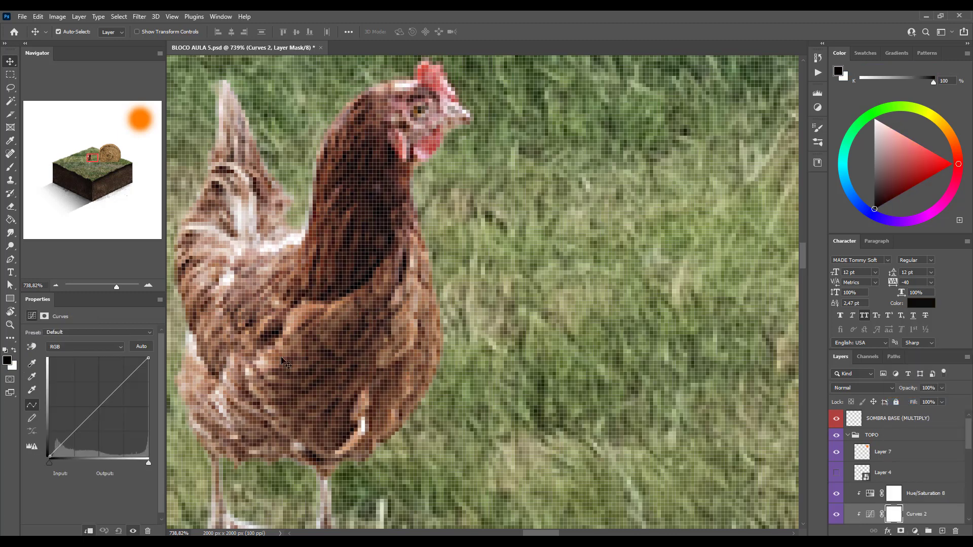
click(52, 455)
click(49, 463)
drag(49, 464, 1, 472)
mouse_move(50, 455)
mouse_down()
mouse_move(49, 436)
mouse_move(47, 449)
mouse_up()
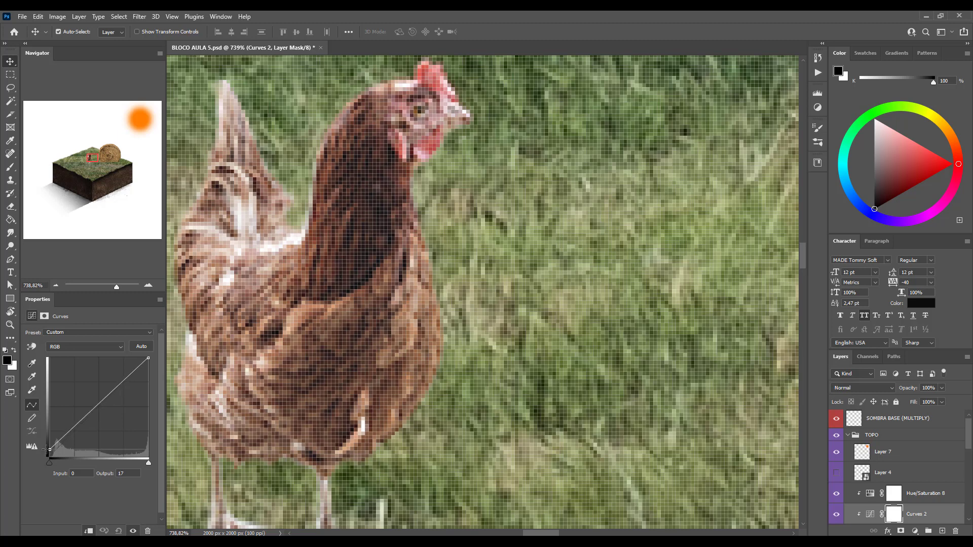
- Try lowering the RGB black point of the hen's Curves adjustment to output 13, judging it against the bale
scroll(343, 284, down, 5)
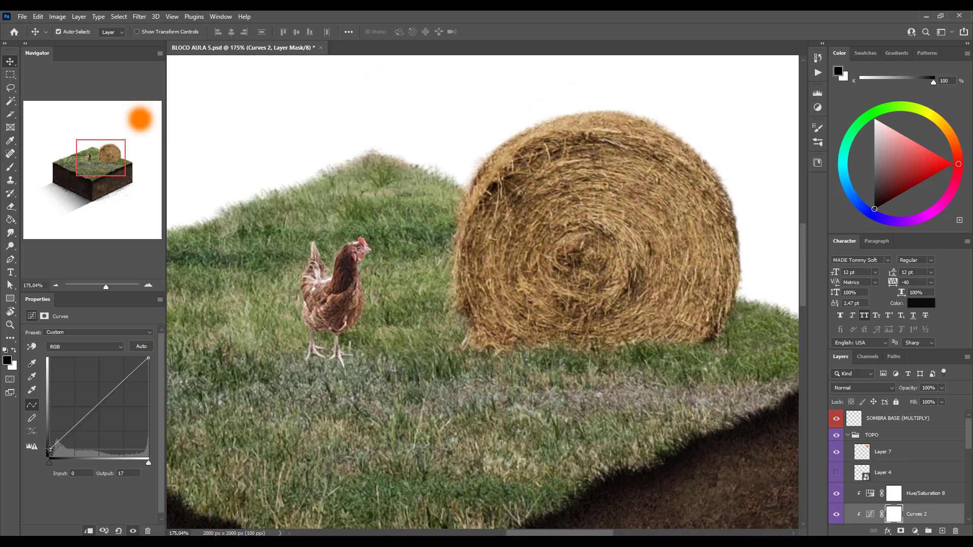
drag(49, 449, 50, 450)
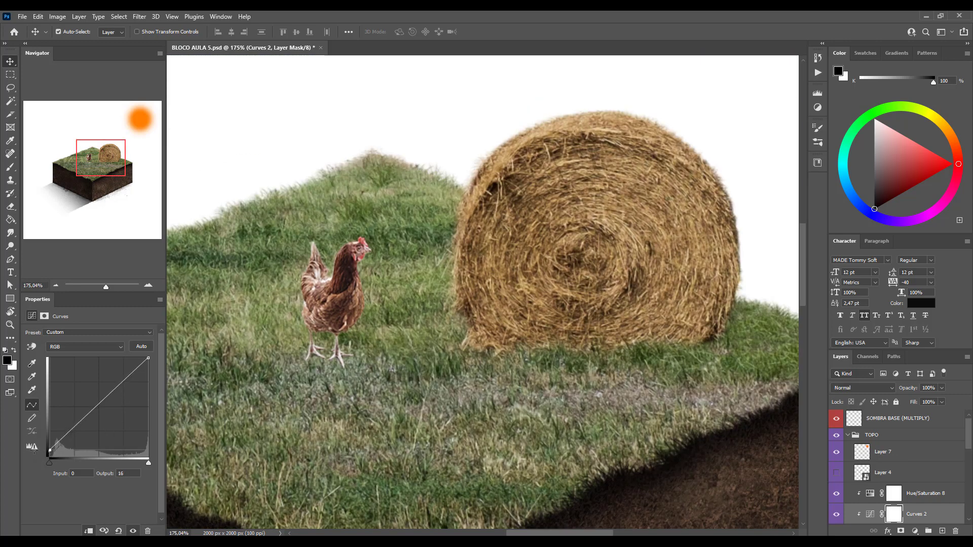
key(Down)
key(Down)
key(Down)
- Set the RGB black point of the hen's Curves adjustment to output 17 and check its shadows beside the bale
scroll(329, 295, up, 5)
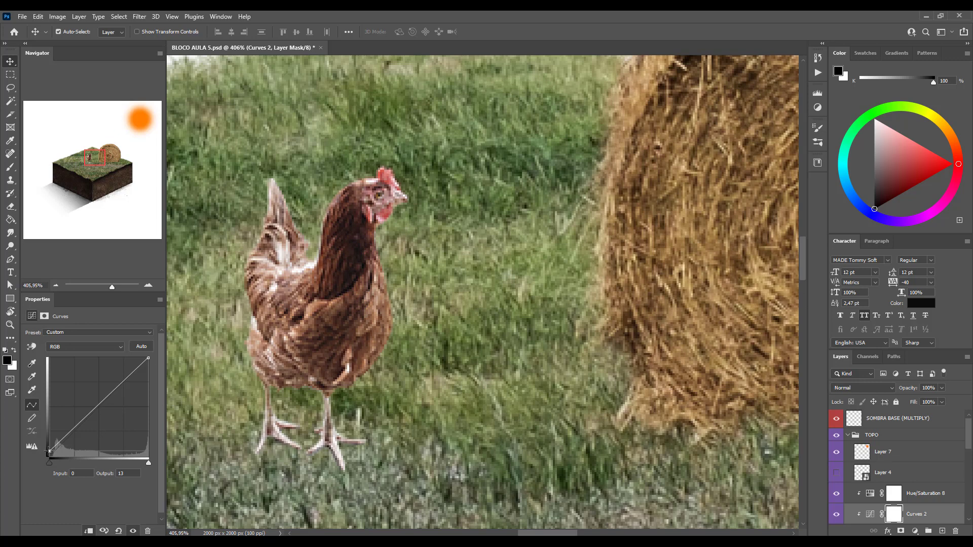
drag(48, 451, 21, 449)
scroll(283, 374, down, 5)
scroll(286, 364, up, 3)
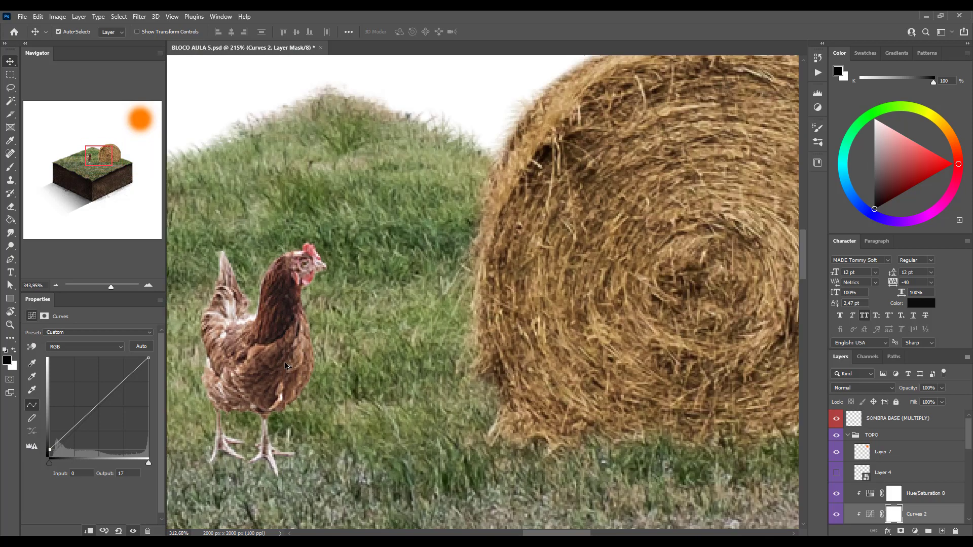
scroll(287, 365, up, 2)
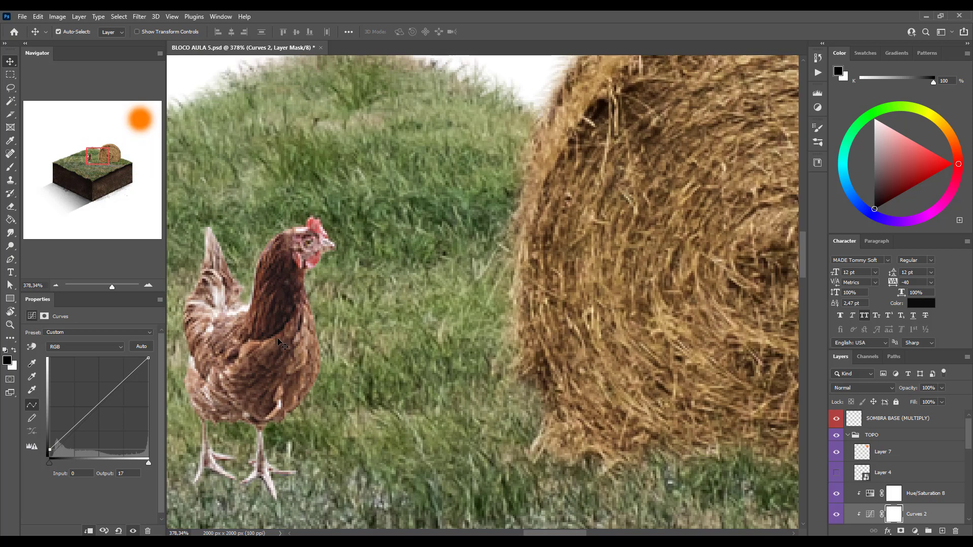
- Compare the hen's dark tones with its clipped Curves adjustment switched off and on
click(835, 515)
click(836, 514)
click(836, 514)
click(835, 514)
click(836, 514)
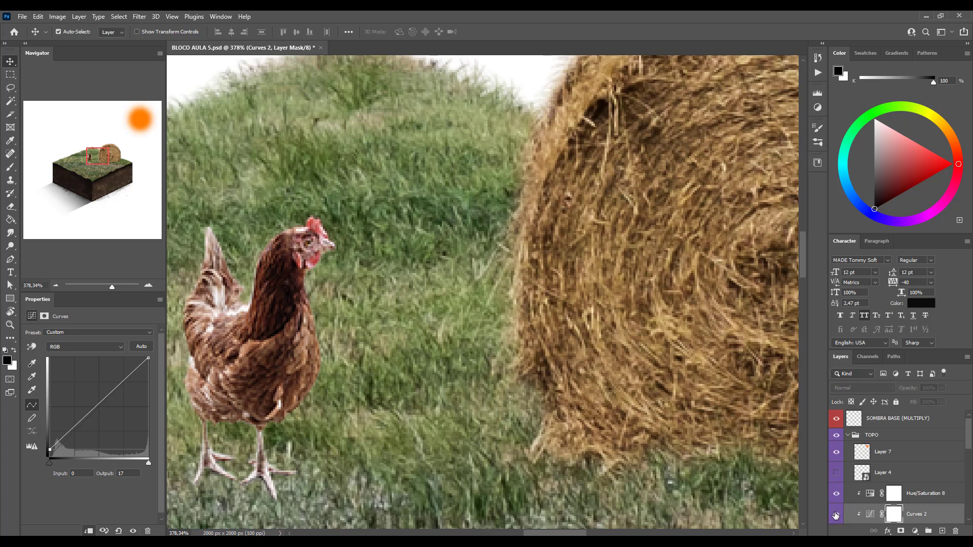
click(836, 515)
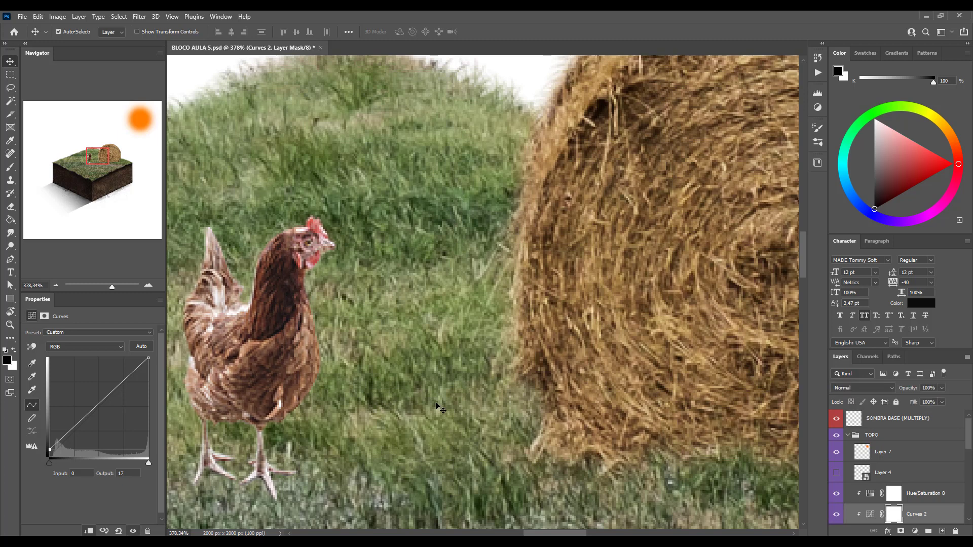
- Raise the Red channel's black point to output 8 in the hen's Curves adjustment
click(112, 346)
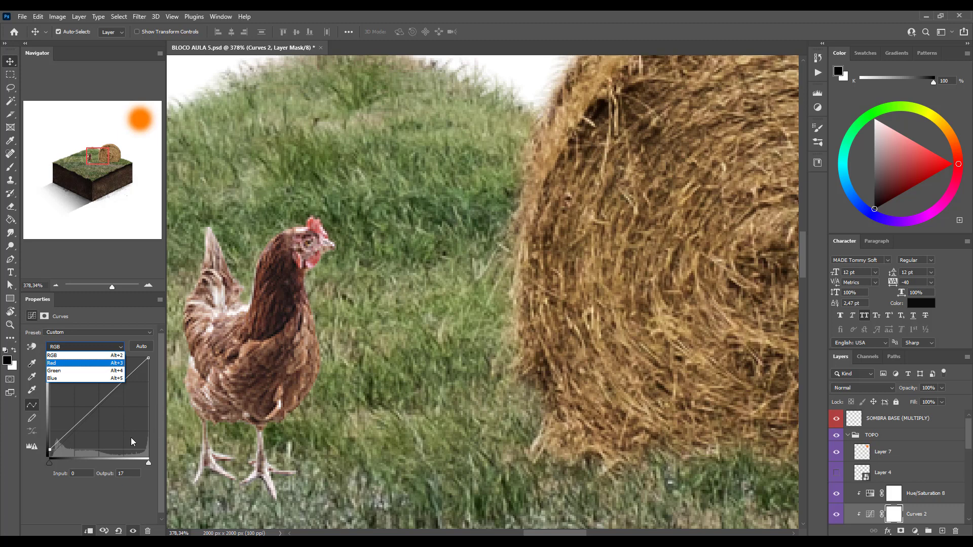
click(65, 363)
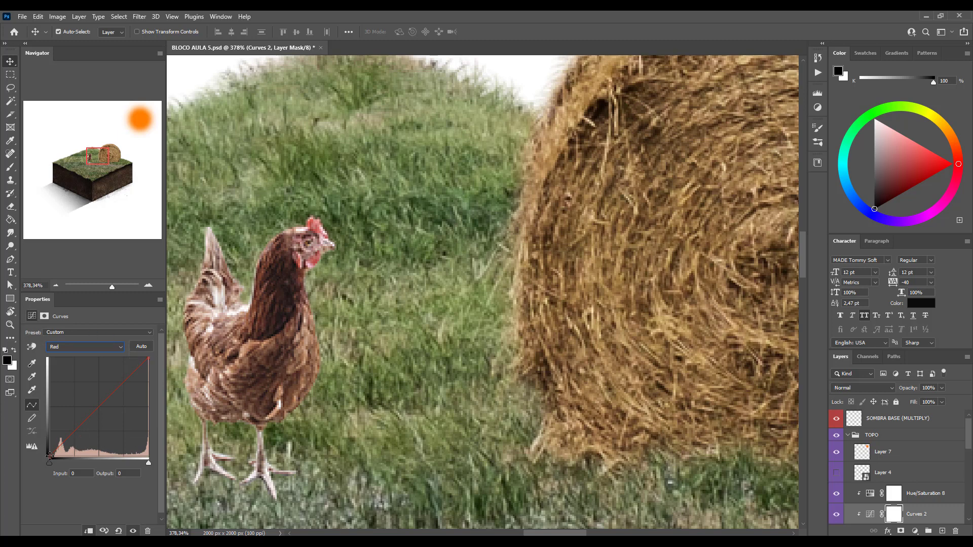
drag(49, 455, 47, 452)
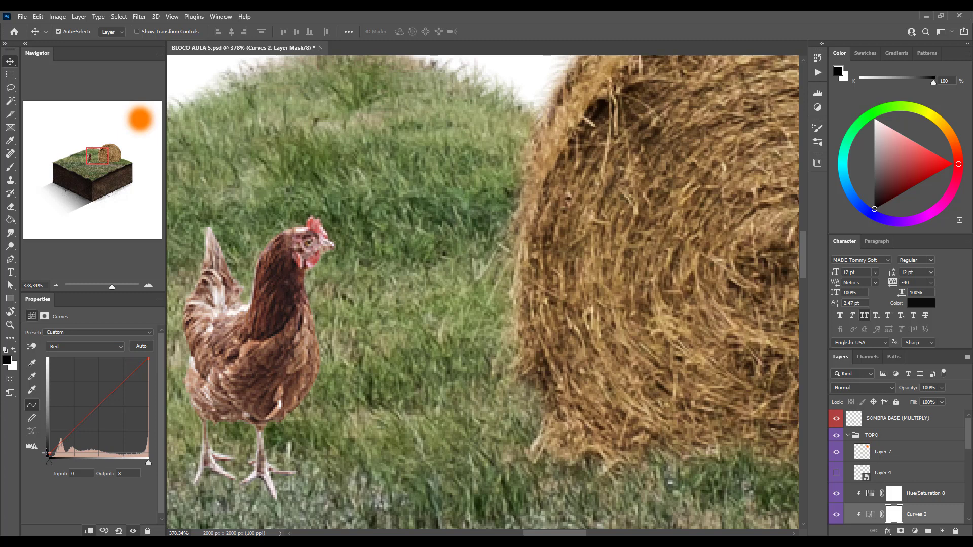
- Reduce blue in the hen's shadows by moving the Blue channel's black input point slightly inward in its Curves adjustment
click(118, 346)
click(57, 379)
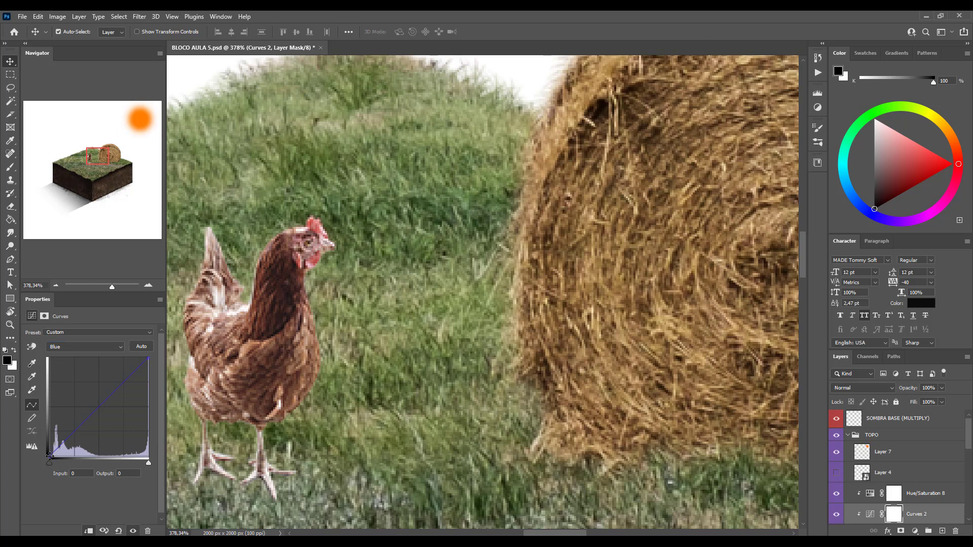
drag(50, 455, 50, 454)
mouse_move(57, 456)
mouse_down()
mouse_move(34, 460)
mouse_move(49, 461)
mouse_up()
drag(49, 464, 49, 376)
key(ctrl+z)
mouse_move(49, 463)
mouse_down()
mouse_move(89, 461)
mouse_move(47, 465)
mouse_up()
drag(49, 463, 55, 462)
- Raise the Red channel's black point further, to output 13, in the hen's Curves adjustment
click(118, 347)
click(114, 357)
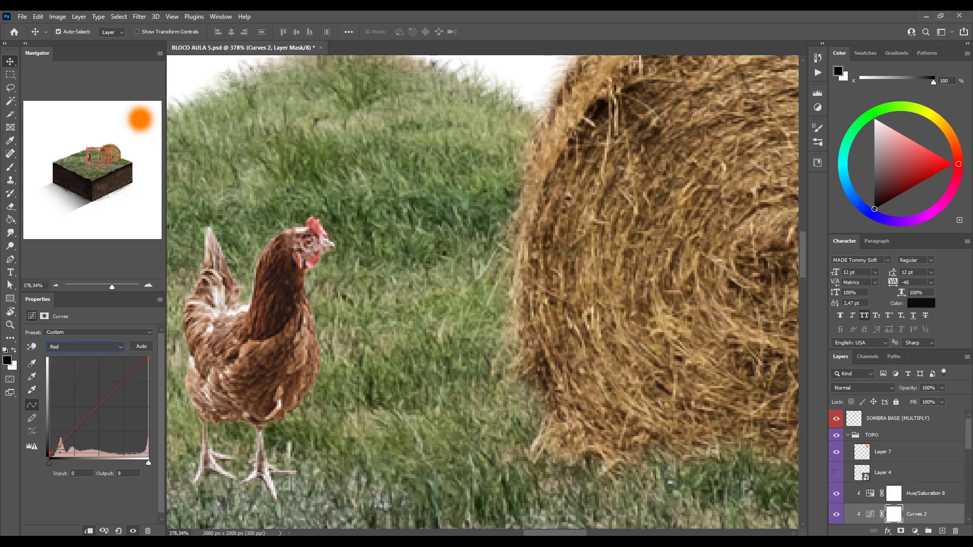
drag(50, 453, 50, 451)
- Set the RGB black point of the hen's Curves adjustment to output 18
click(88, 351)
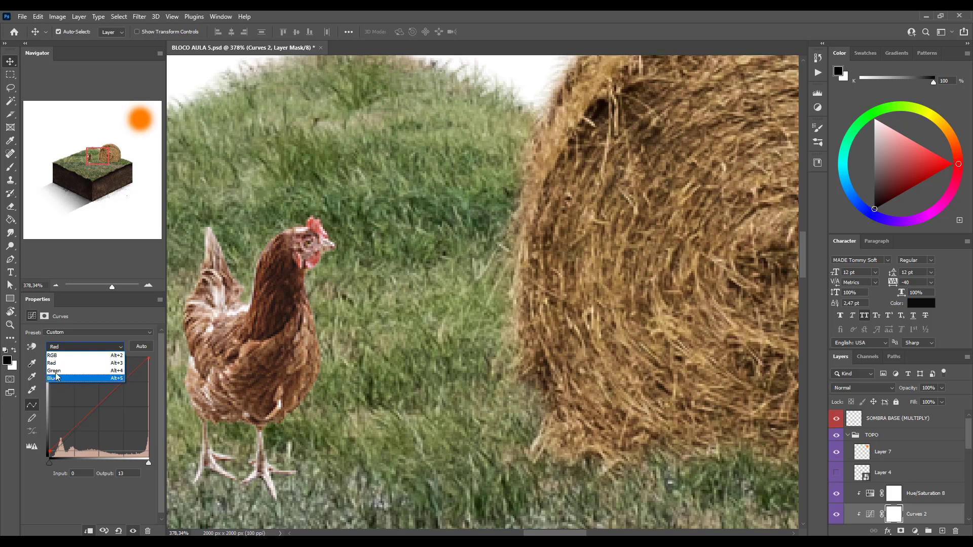
click(71, 356)
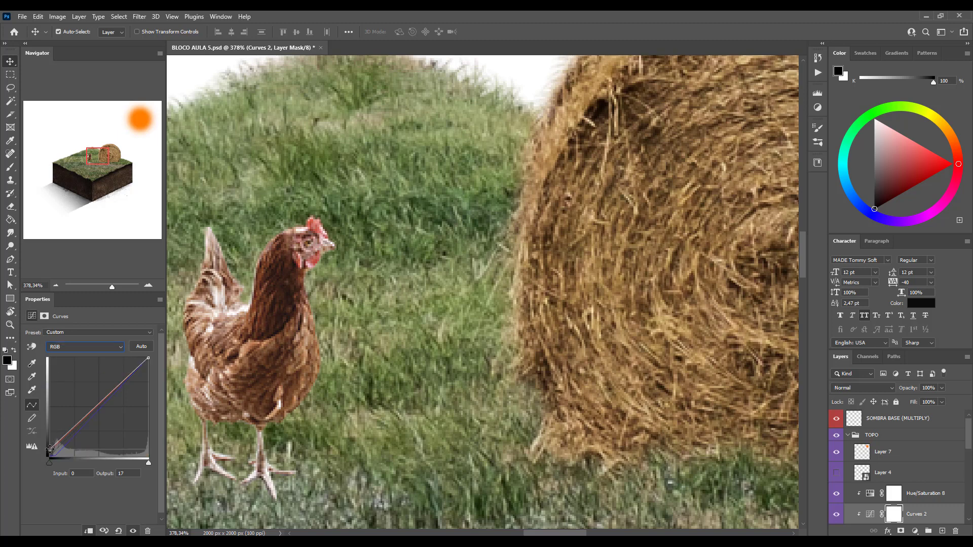
drag(48, 450, 44, 449)
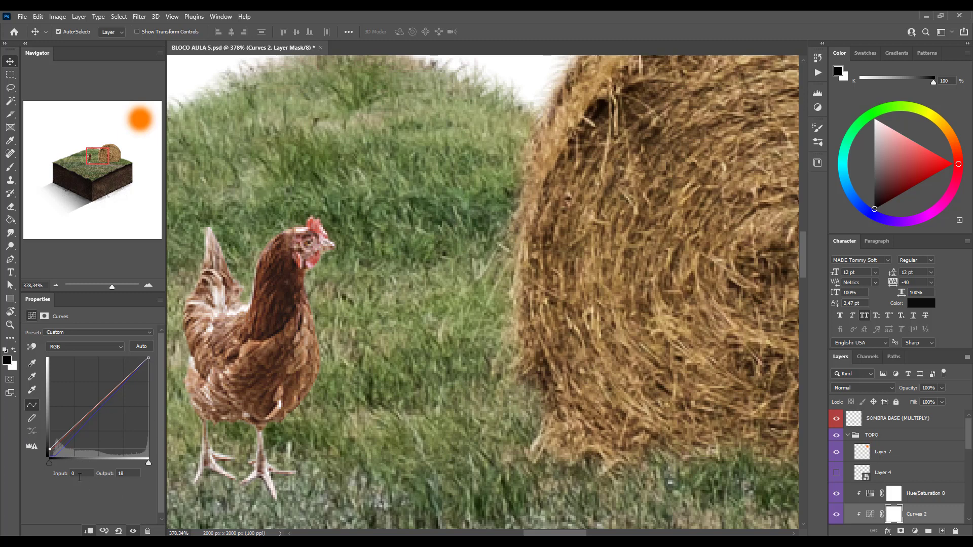
key(Return)
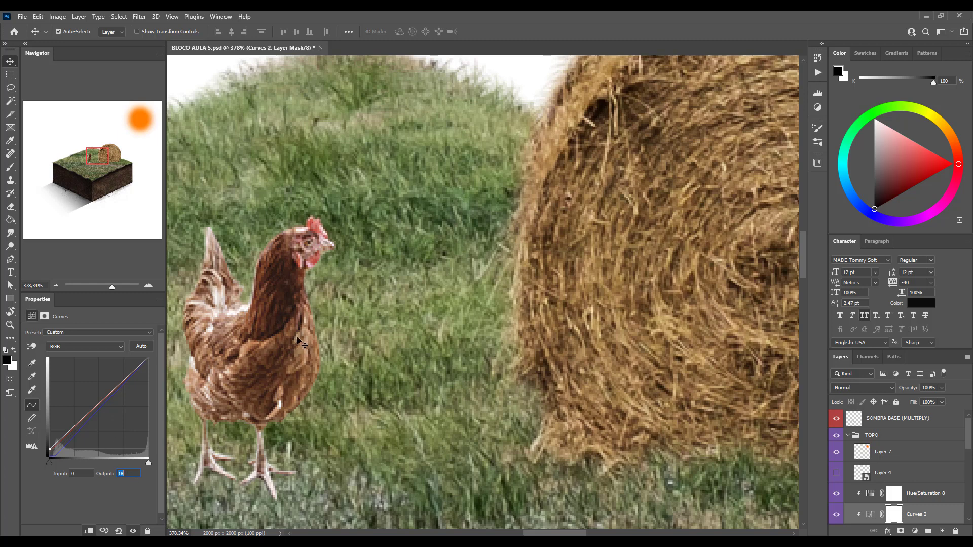
- Compare the brown hen against the grass and bale with its Curves 2 and Hue/Saturation 8 adjustments hidden and shown
click(278, 333)
scroll(286, 355, down, 3)
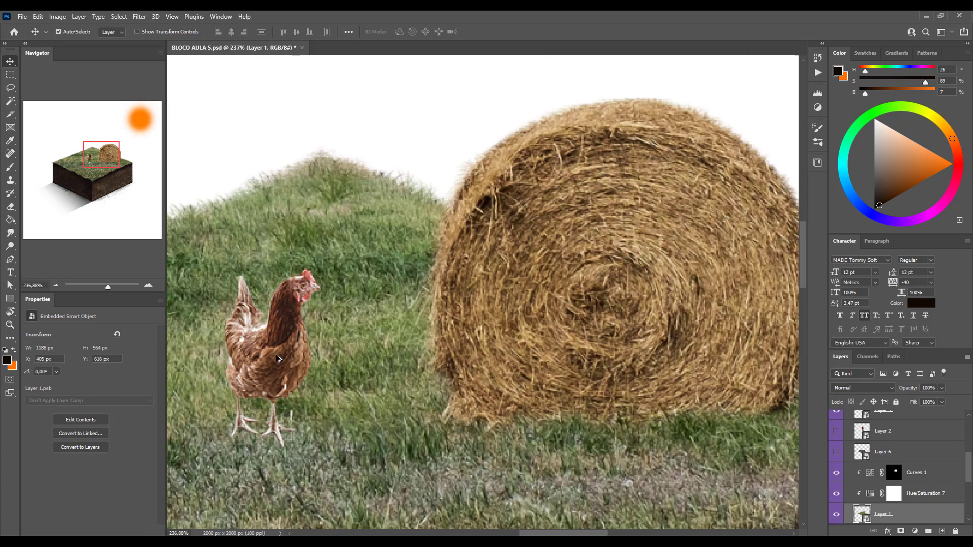
scroll(288, 372, down, 3)
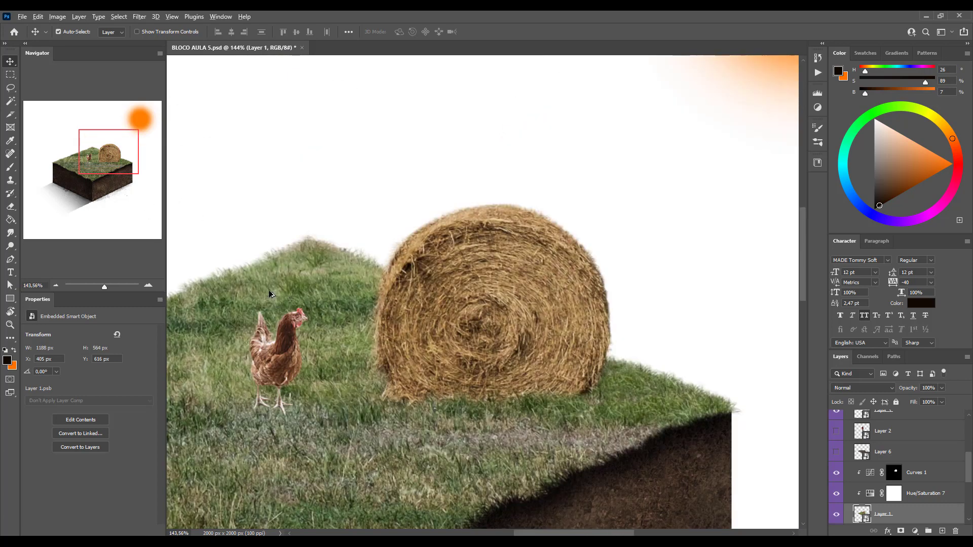
scroll(271, 292, down, 1)
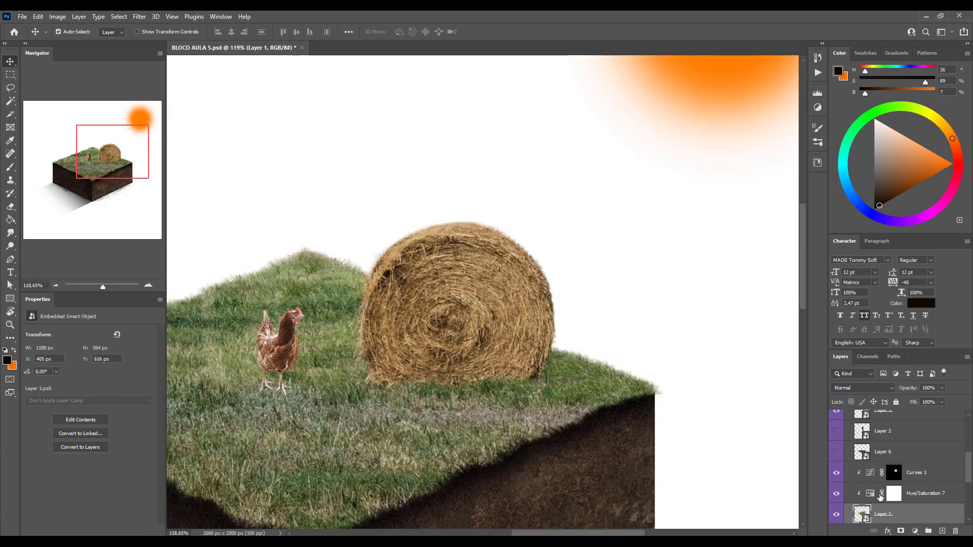
click(293, 359)
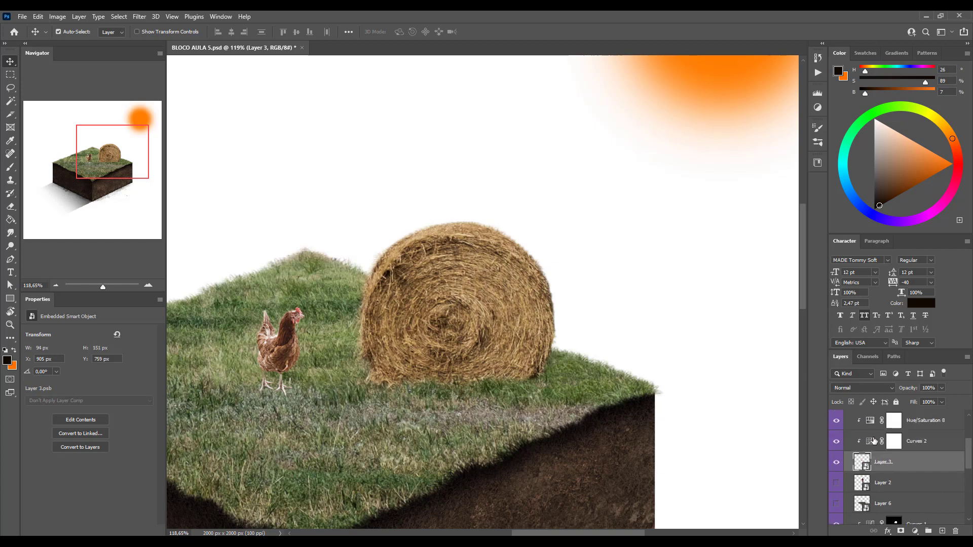
click(836, 443)
click(837, 442)
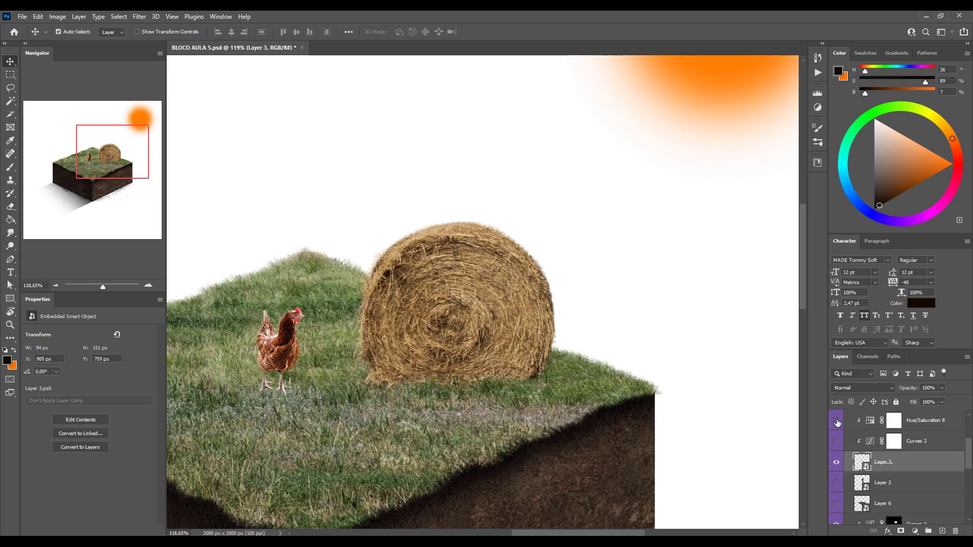
scroll(267, 358, up, 2)
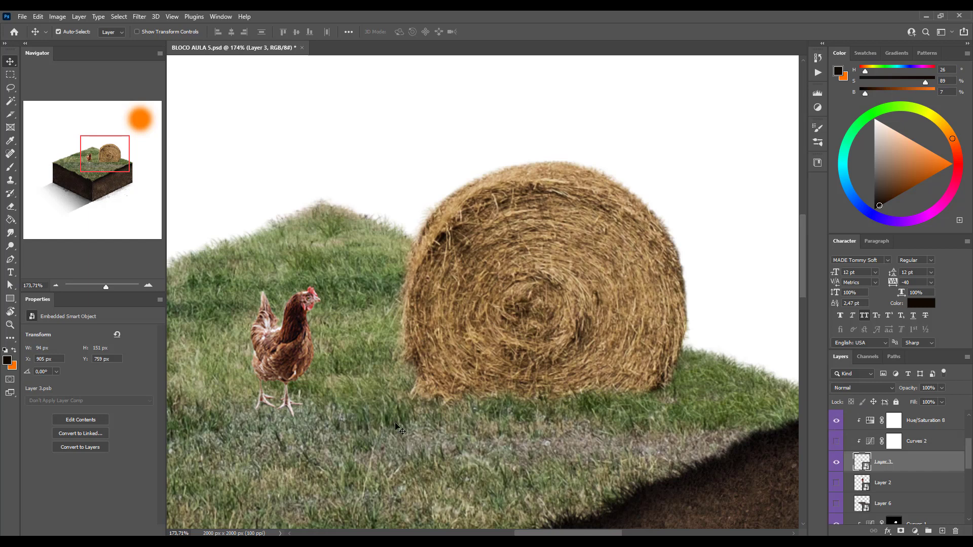
click(836, 442)
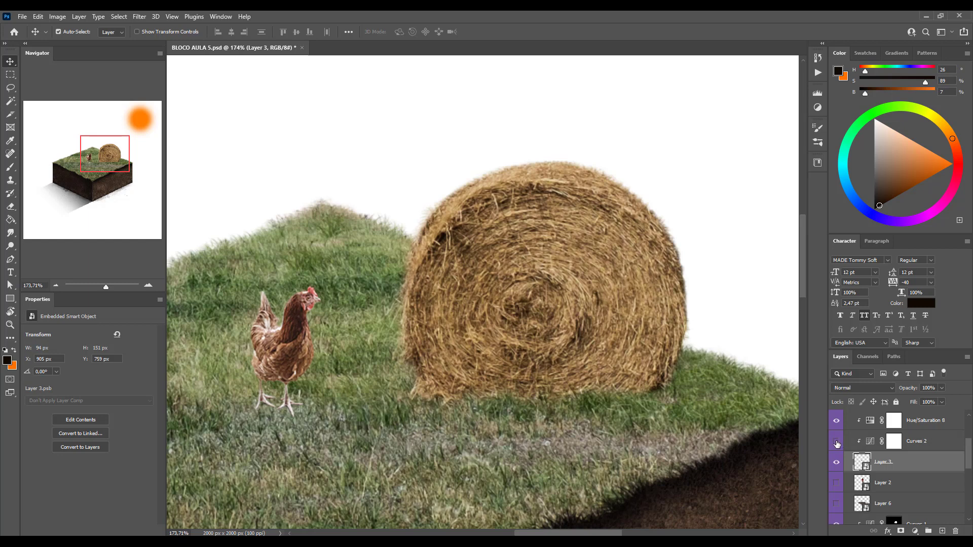
click(836, 442)
click(837, 442)
- Make the grey hen on Layer 4 visible and select its layer
scroll(307, 380, down, 4)
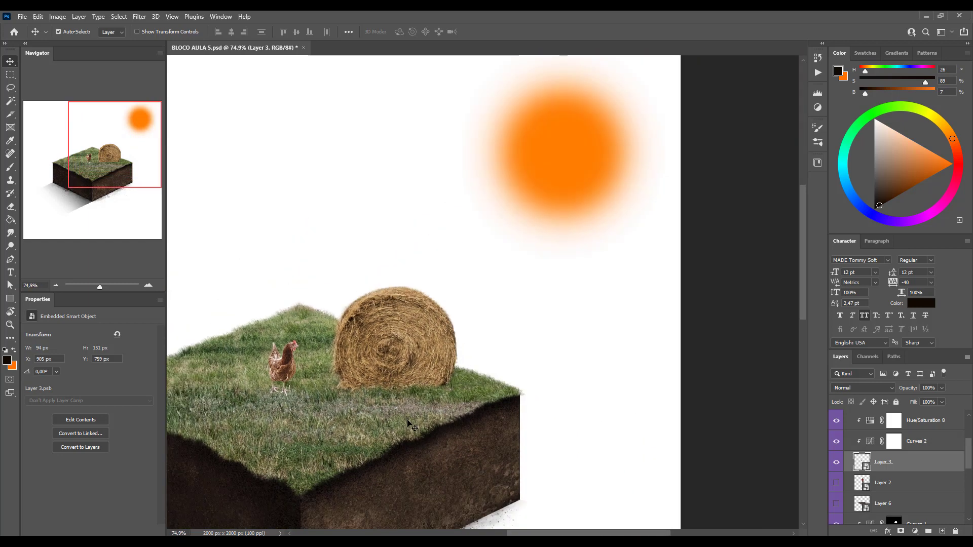
drag(311, 418, 407, 409)
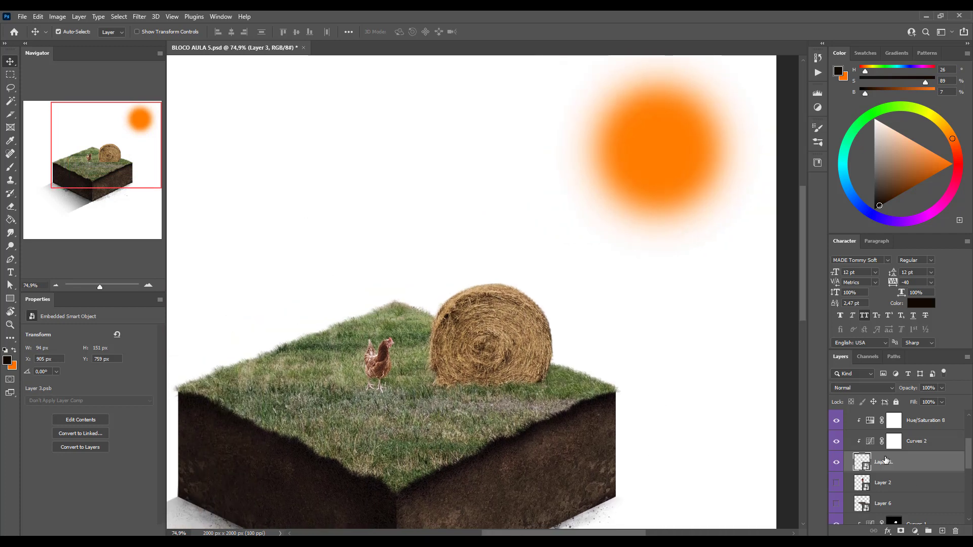
scroll(889, 456, up, 2)
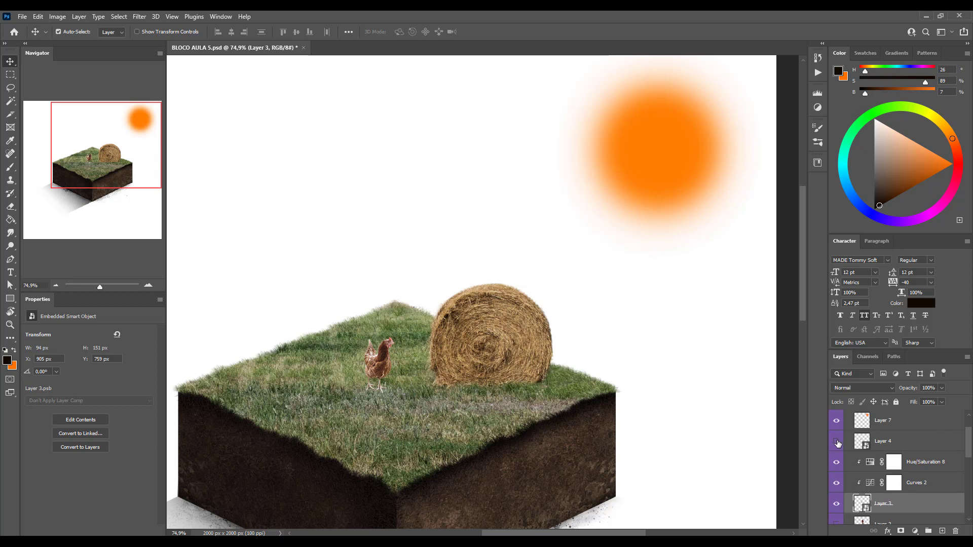
click(836, 442)
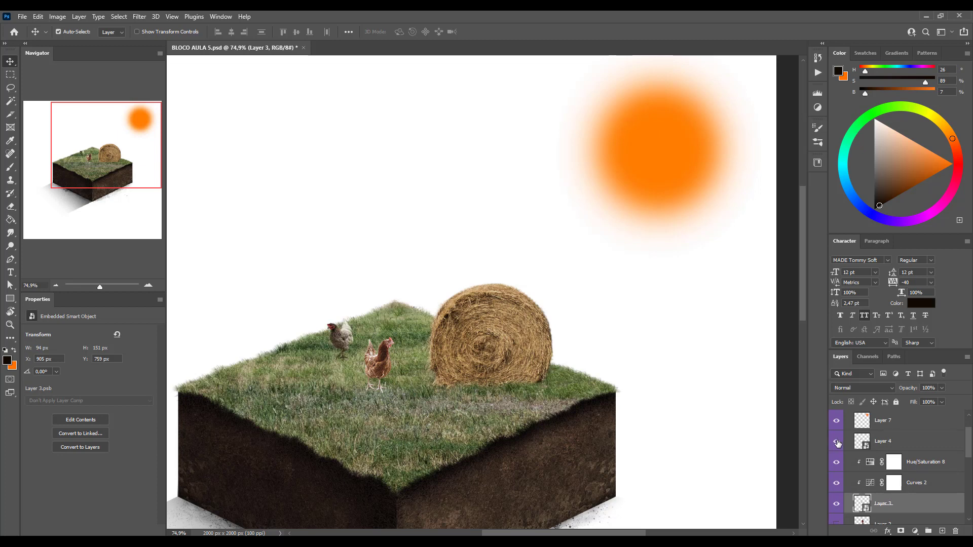
click(877, 443)
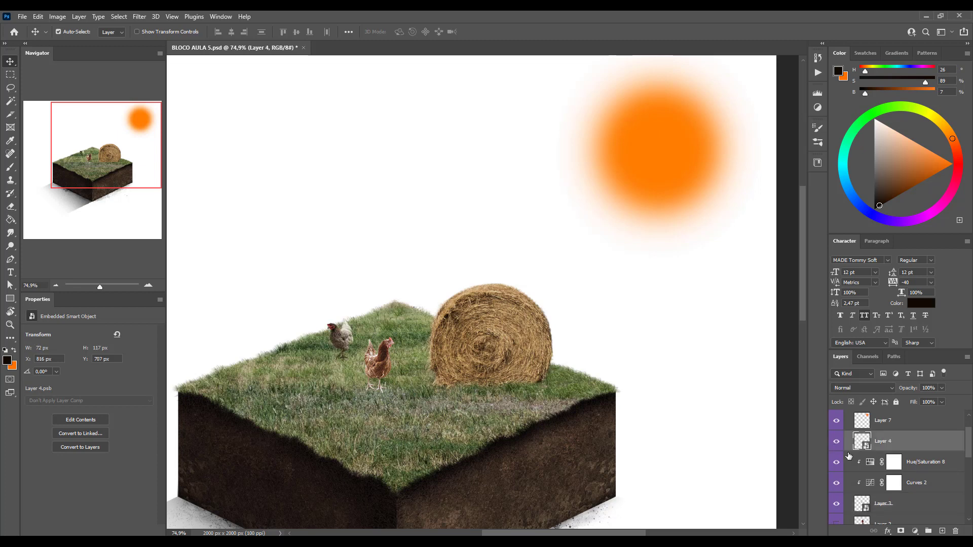
scroll(328, 346, up, 5)
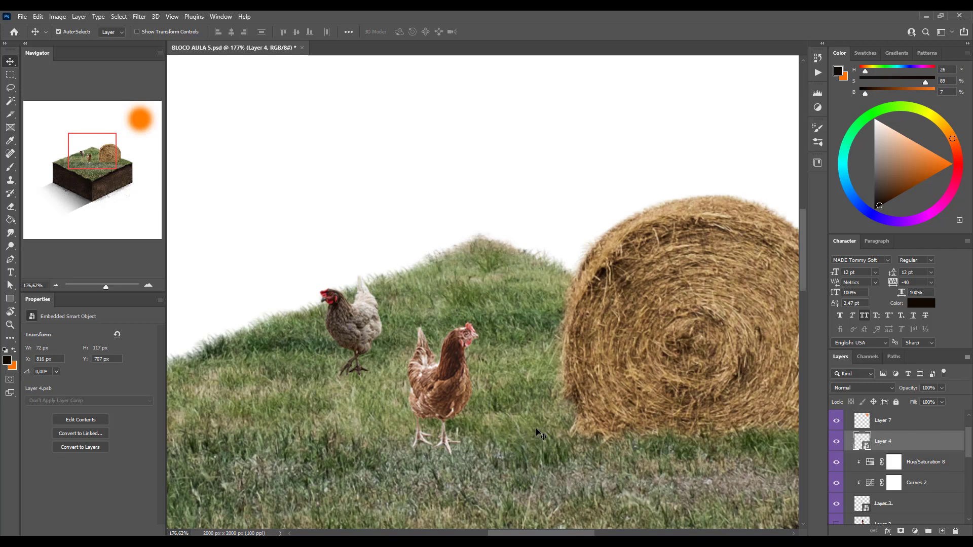
click(454, 361)
key(alt+bracketleft)
key(alt+bracketleft)
key(alt+bracketleft)
click(494, 300)
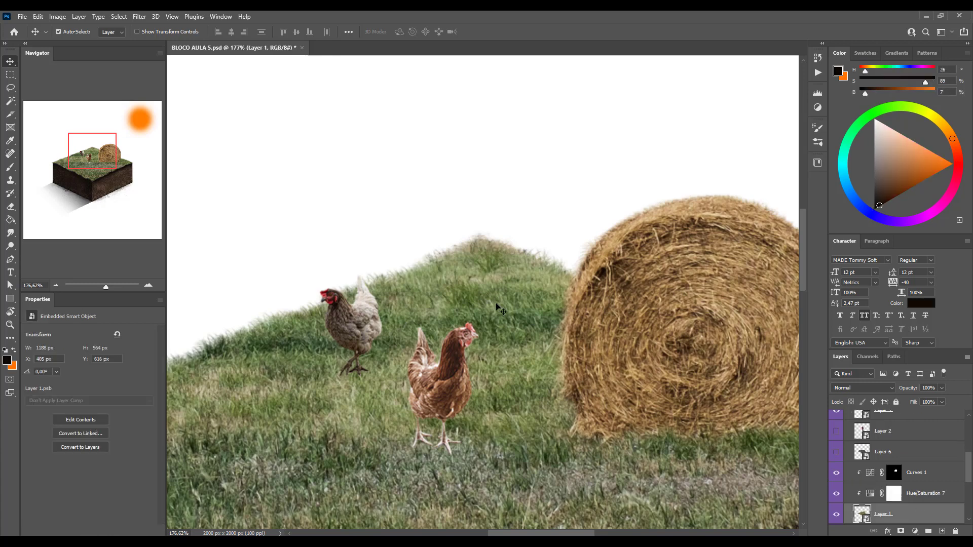
scroll(471, 355, down, 3)
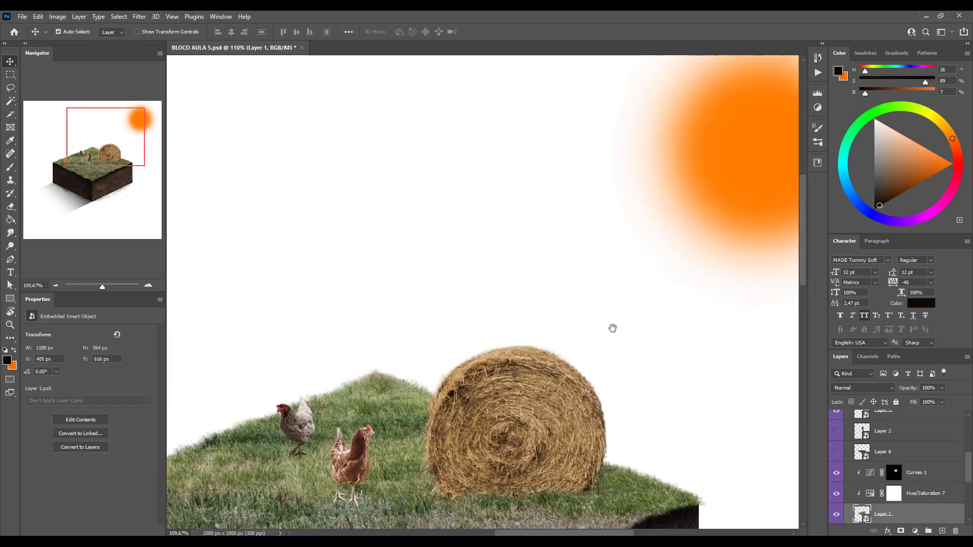
click(734, 109)
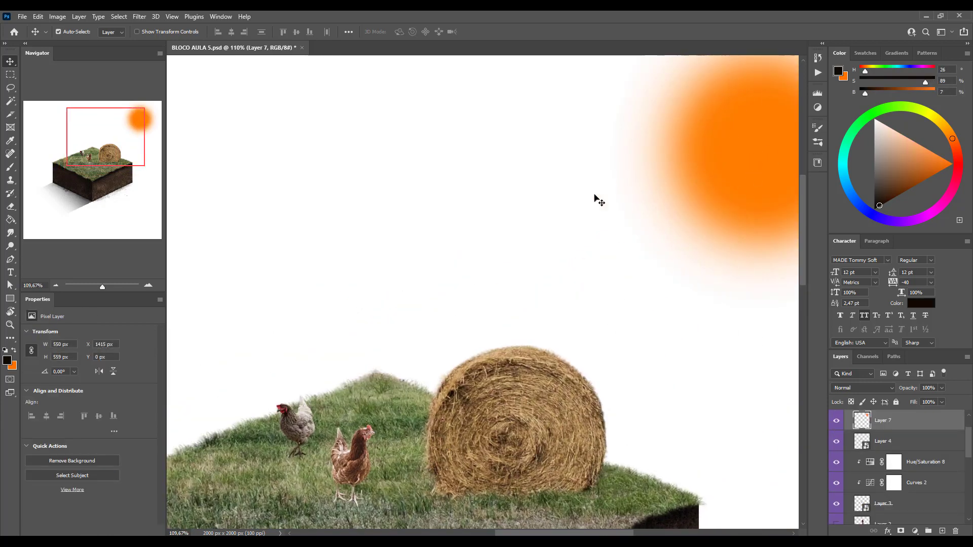
- Try flipping the grey hen horizontally so that it faces the hay bale
scroll(304, 415, up, 4)
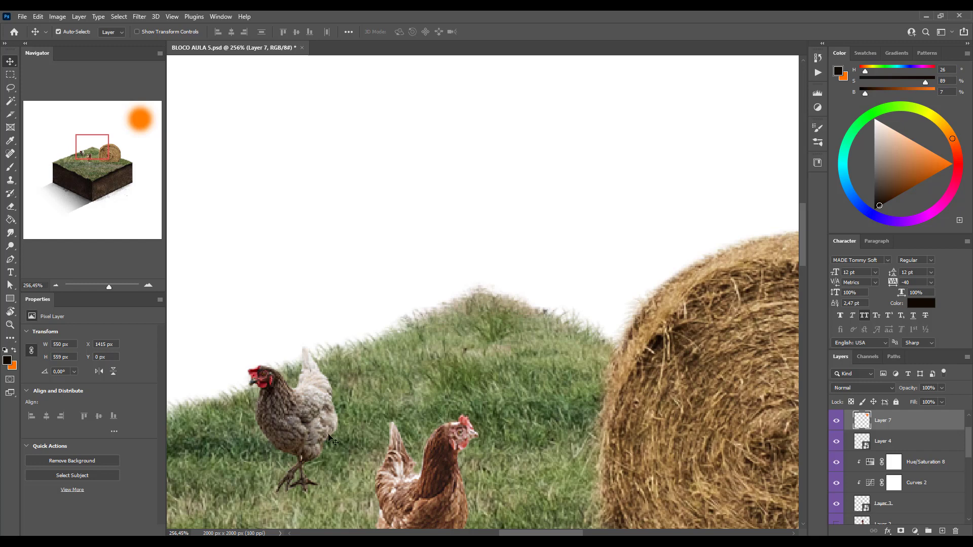
drag(358, 446, 358, 383)
click(299, 366)
key(ctrl+t)
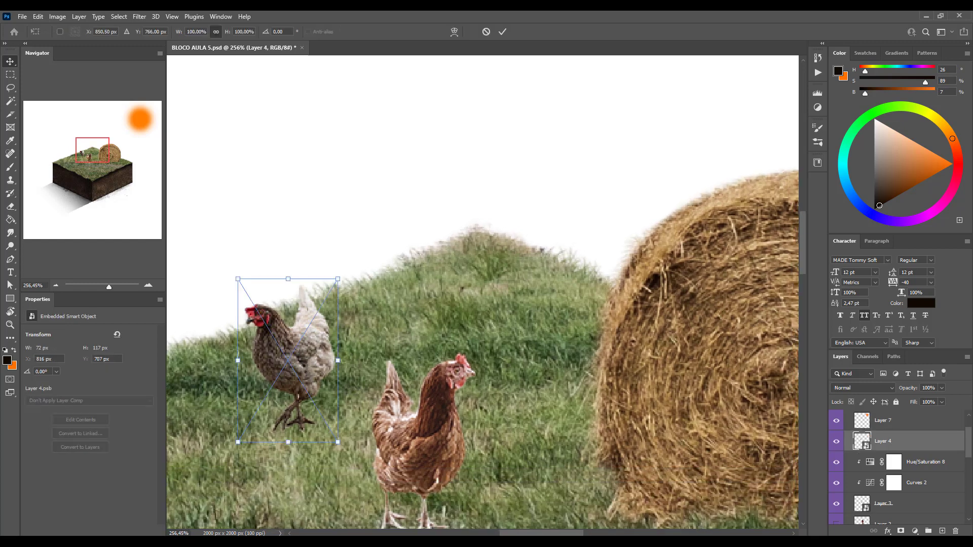
right_click(346, 364)
click(335, 348)
key(Return)
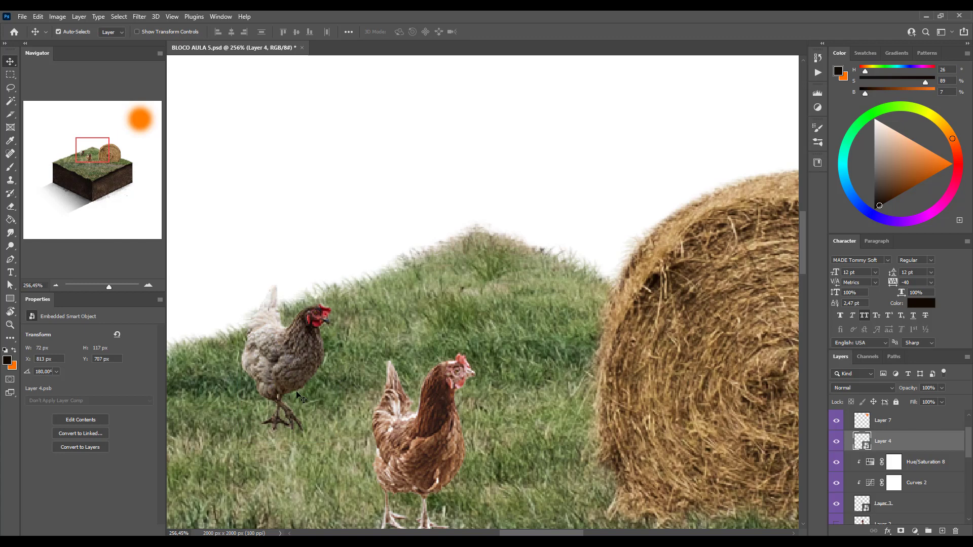
- Flip the grey hen horizontally again to restore its original orientation, facing away from the bale
scroll(312, 341, down, 2)
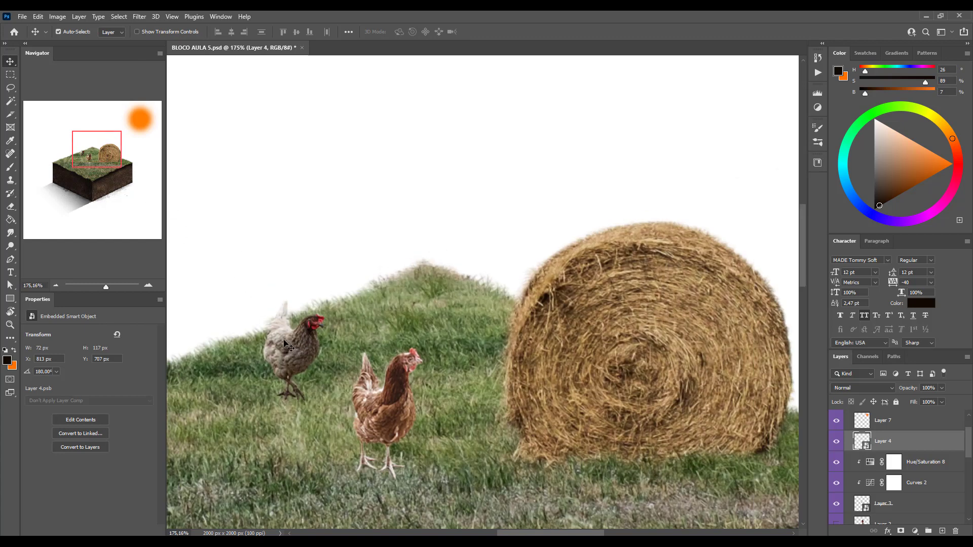
key(ctrl+t)
right_click(304, 352)
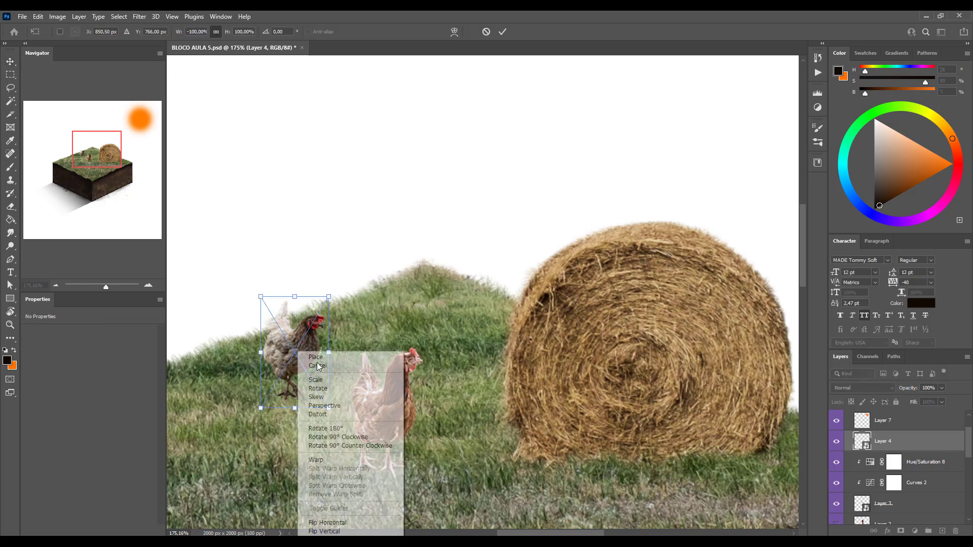
click(327, 523)
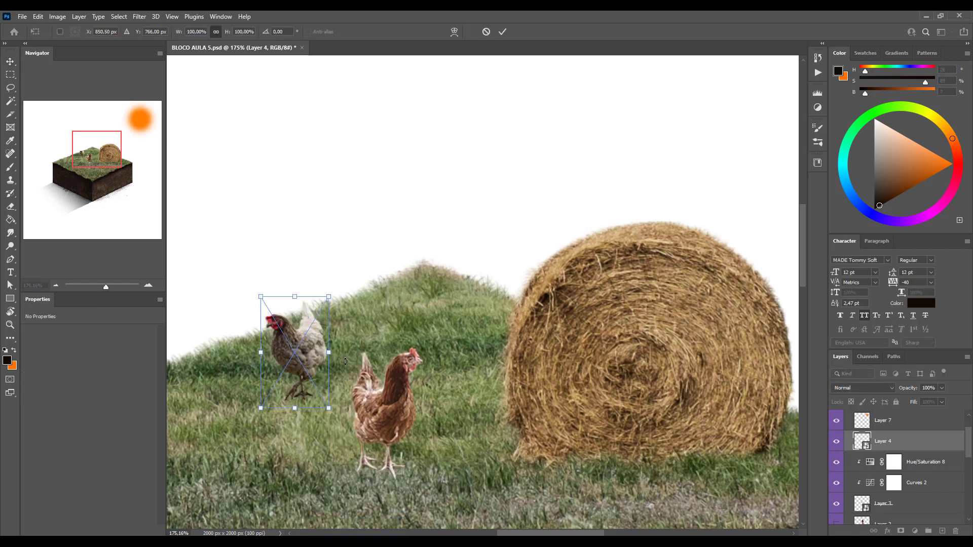
key(Return)
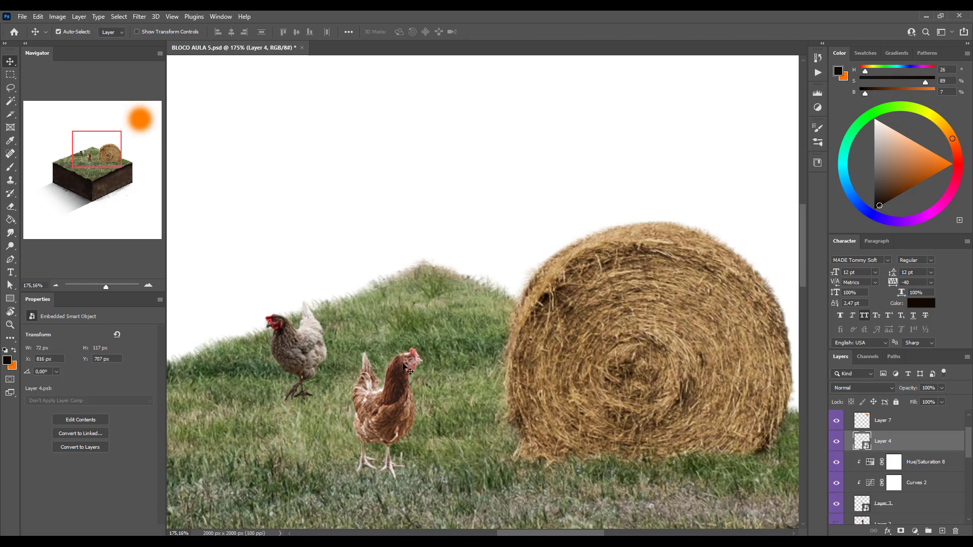
- Add a new layer above Layer 4 and brush a dark arrow from the sun's direction towards the brown hen's head
scroll(404, 365, up, 4)
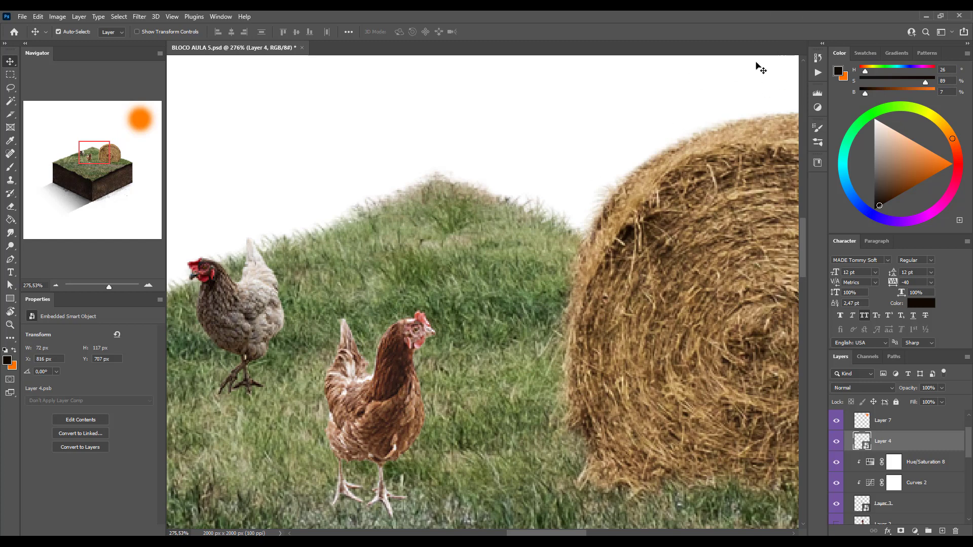
key(b)
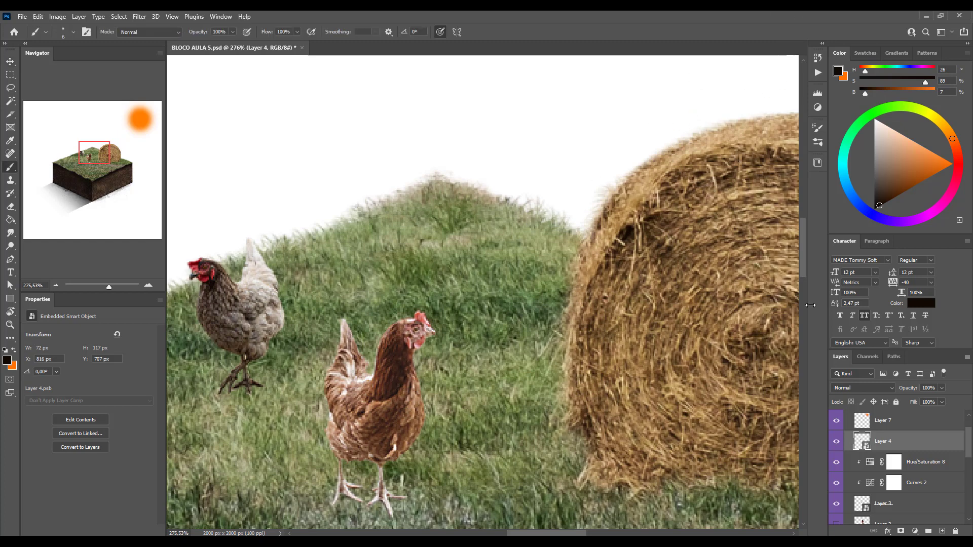
click(941, 531)
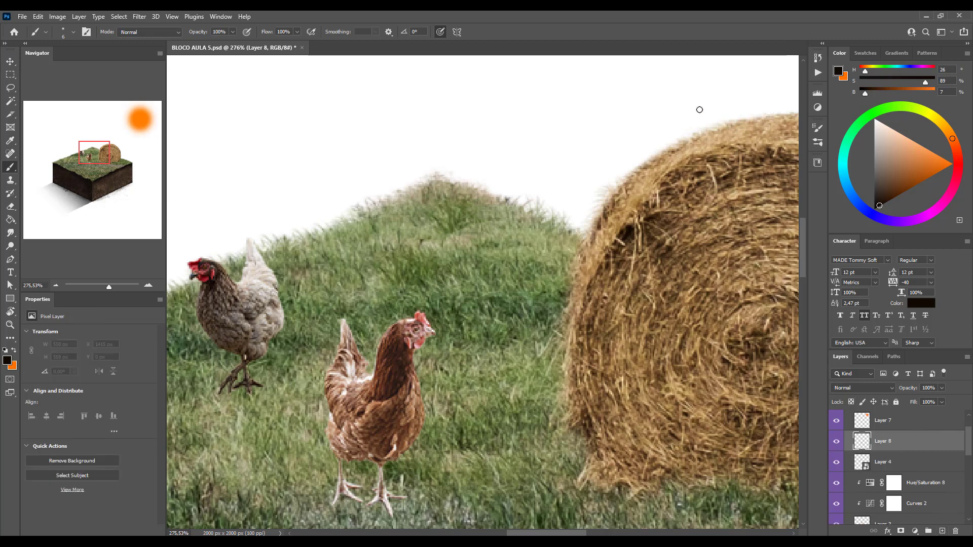
drag(704, 101, 498, 277)
mouse_move(489, 247)
mouse_down()
mouse_move(481, 258)
mouse_move(552, 292)
mouse_up()
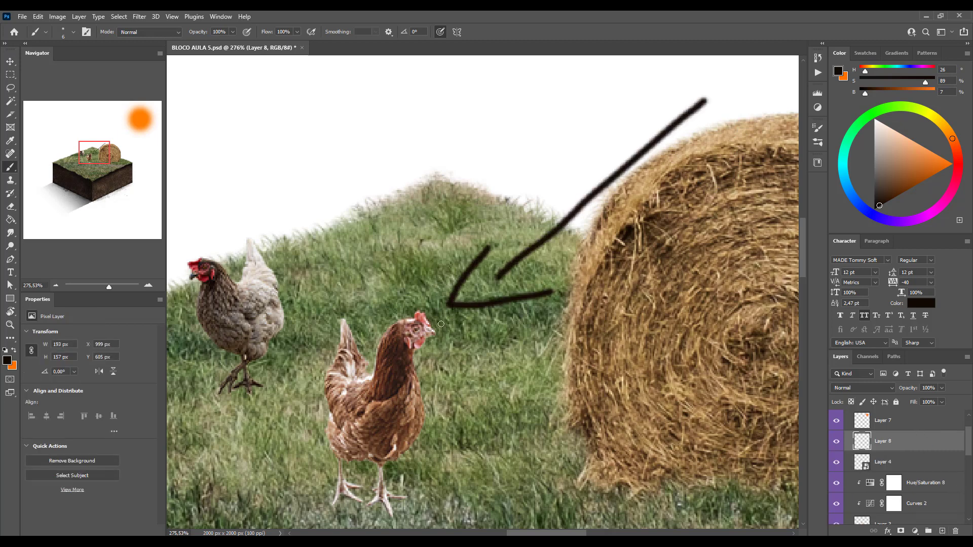
- Try brush marks on the brown hen's neck and around its head, undoing each one
drag(411, 328, 393, 392)
key(ctrl+z)
mouse_move(415, 312)
mouse_down()
mouse_move(471, 338)
mouse_move(432, 358)
mouse_up()
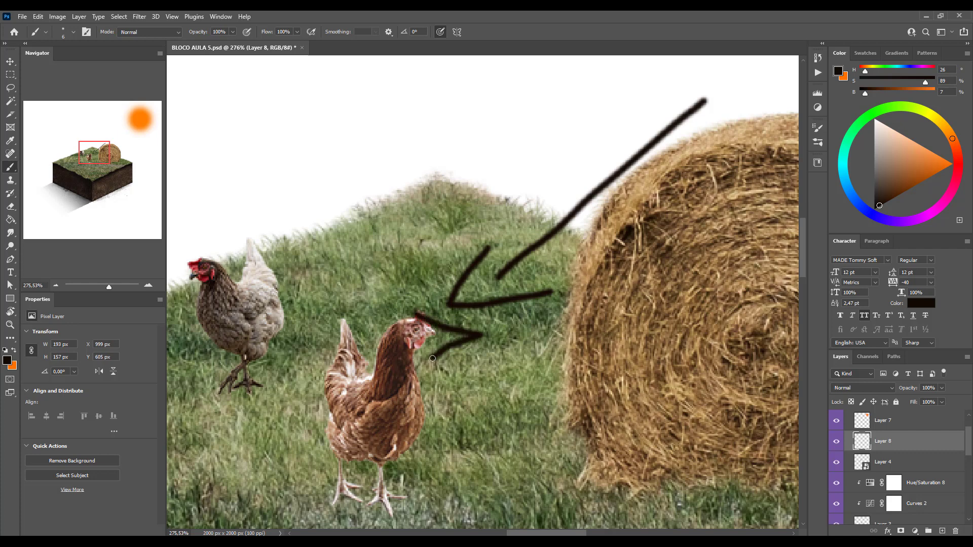
key(ctrl+z)
mouse_move(400, 315)
mouse_down()
mouse_move(448, 309)
mouse_move(428, 363)
mouse_up()
key(ctrl+z)
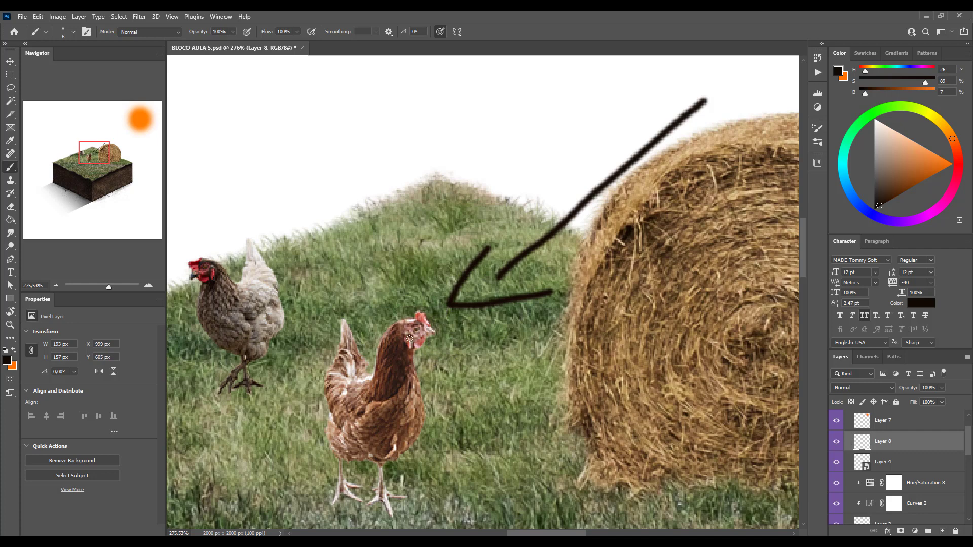
- Brush short dark marks on the brown hen's neck, by its beak and above its head, undoing the neck outline
drag(401, 331, 389, 365)
drag(382, 377, 399, 377)
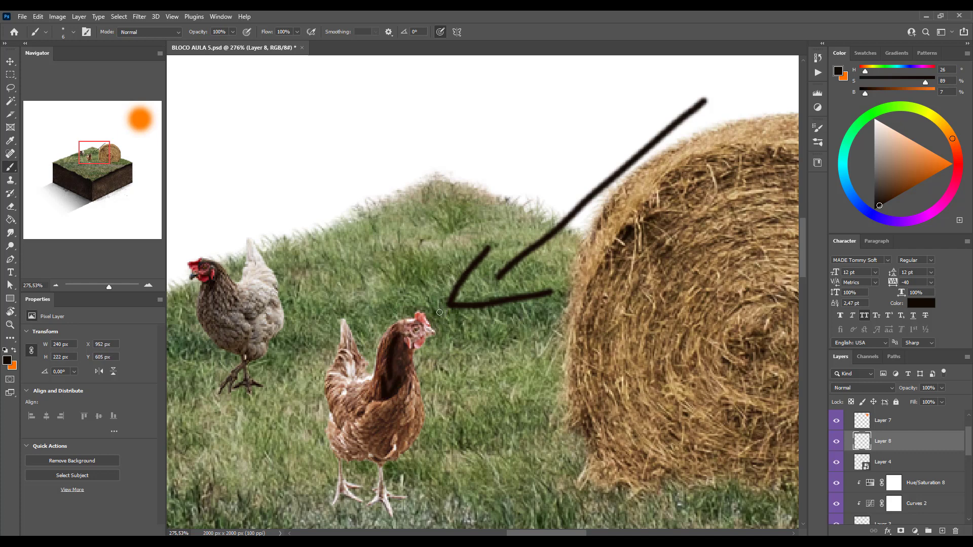
mouse_move(457, 315)
mouse_down()
mouse_move(429, 325)
mouse_move(440, 324)
mouse_up()
mouse_move(409, 291)
mouse_down()
mouse_move(408, 314)
mouse_move(412, 303)
mouse_move(384, 334)
mouse_move(371, 374)
mouse_up()
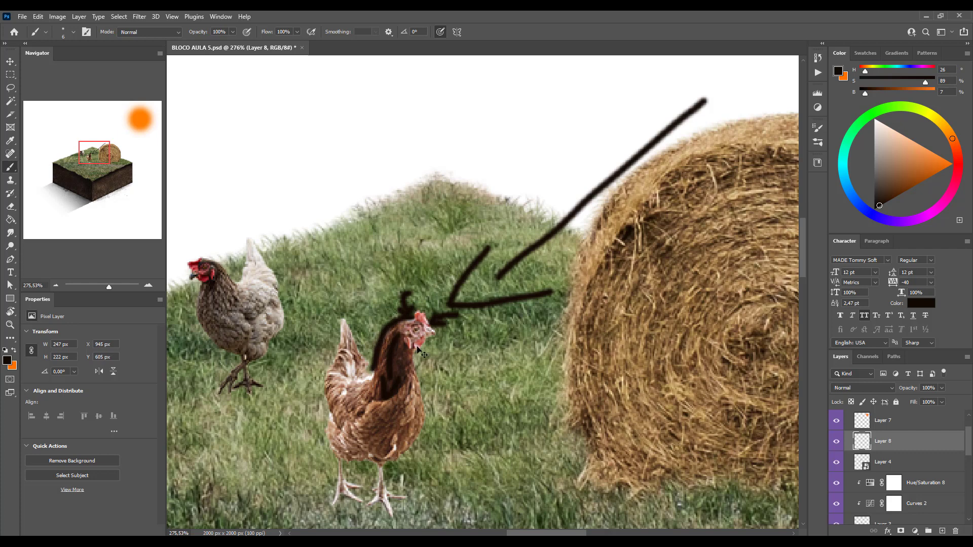
key(ctrl+z)
key(ctrl+z)
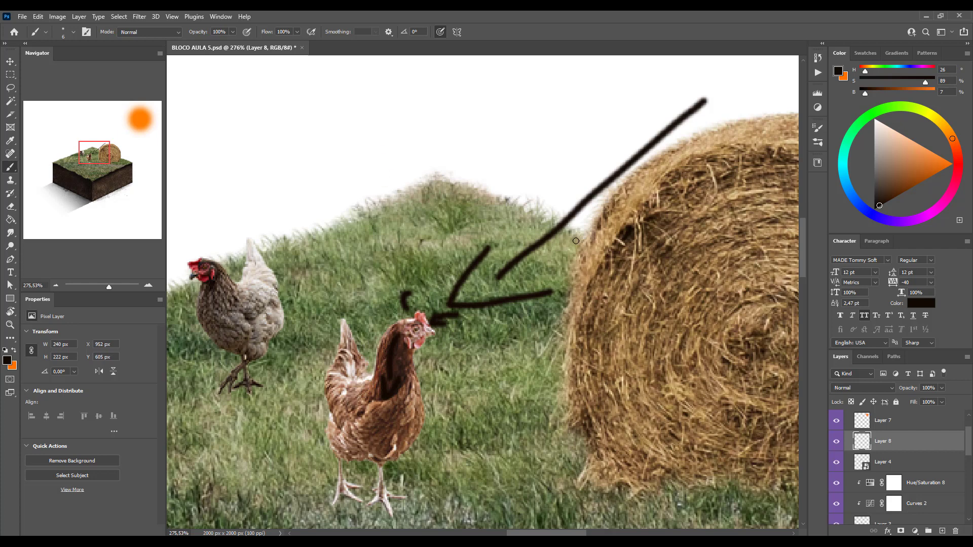
- Draw a long wavy brush line descending from the white background over the hill to the arrow's shaft, replacing a shorter first attempt
mouse_move(346, 114)
mouse_down()
mouse_move(401, 120)
mouse_move(409, 166)
mouse_move(443, 151)
mouse_up()
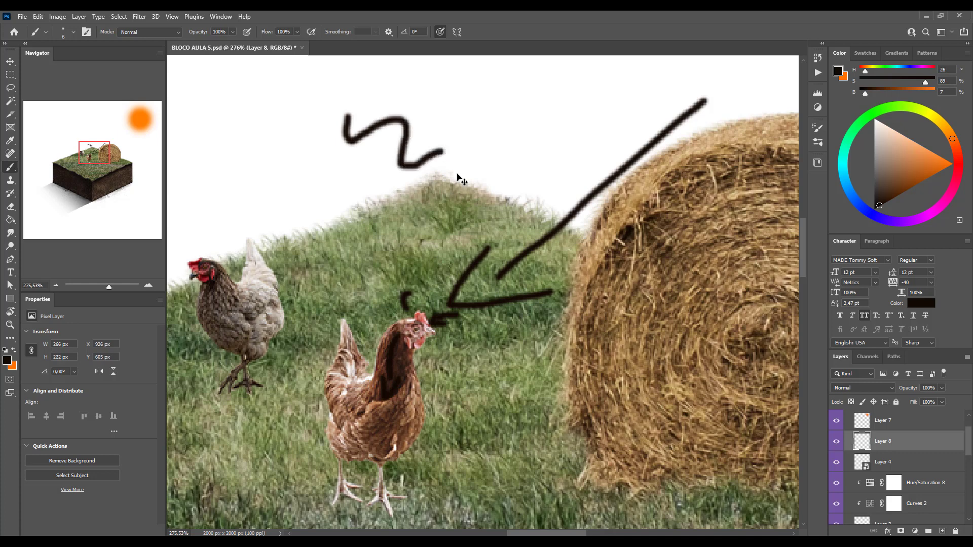
key(ctrl+z)
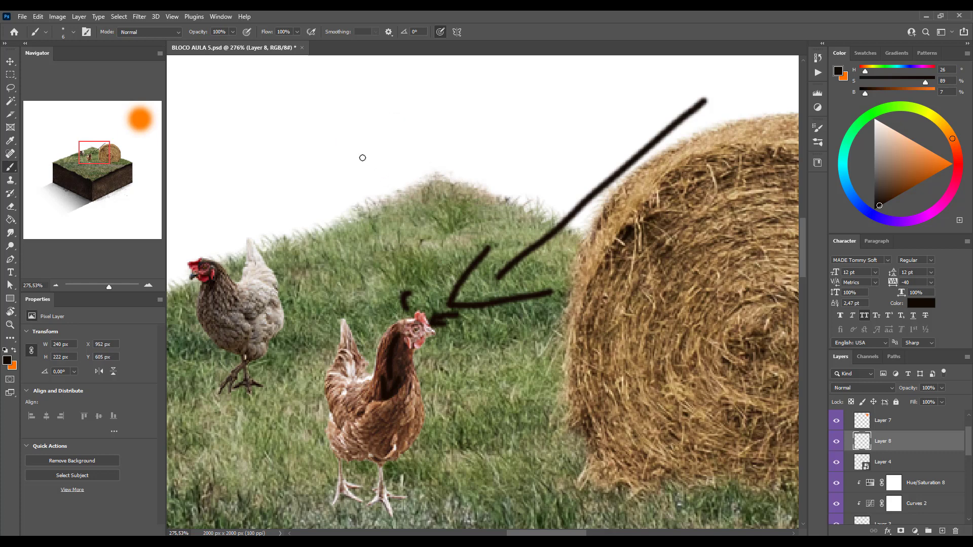
mouse_move(350, 95)
mouse_down()
mouse_move(356, 136)
mouse_move(426, 115)
mouse_move(421, 184)
mouse_move(507, 162)
mouse_move(513, 245)
mouse_move(538, 256)
mouse_up()
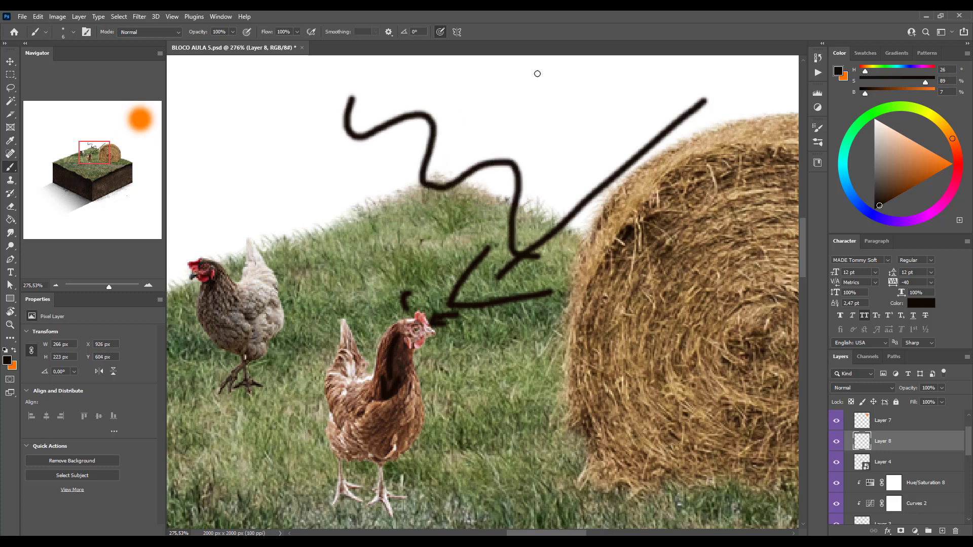
- Brush an arrow on the white background and straight light-direction strokes across the wavy line towards the hill
drag(545, 71, 479, 104)
mouse_move(487, 83)
mouse_down()
mouse_move(460, 108)
mouse_move(491, 115)
mouse_up()
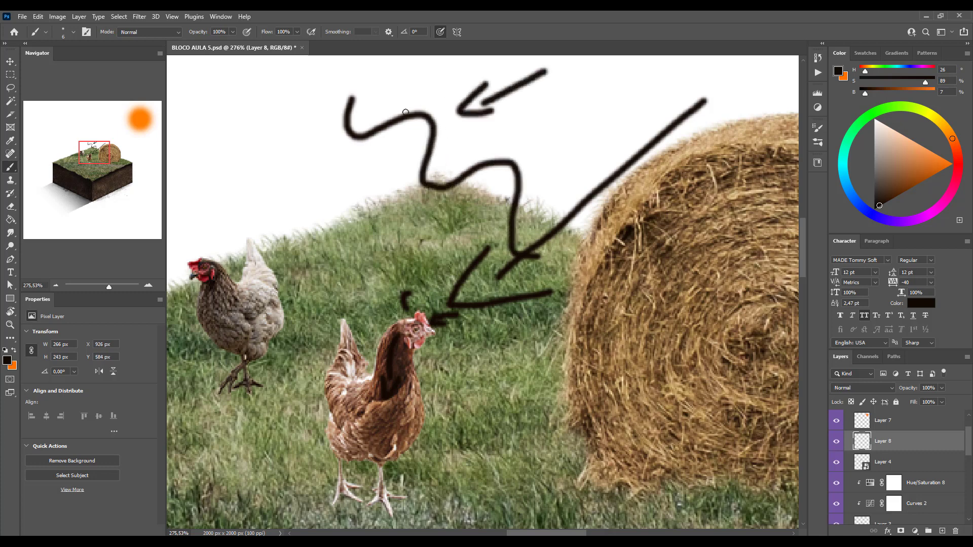
mouse_move(410, 113)
mouse_down()
mouse_move(419, 122)
mouse_move(260, 197)
mouse_up()
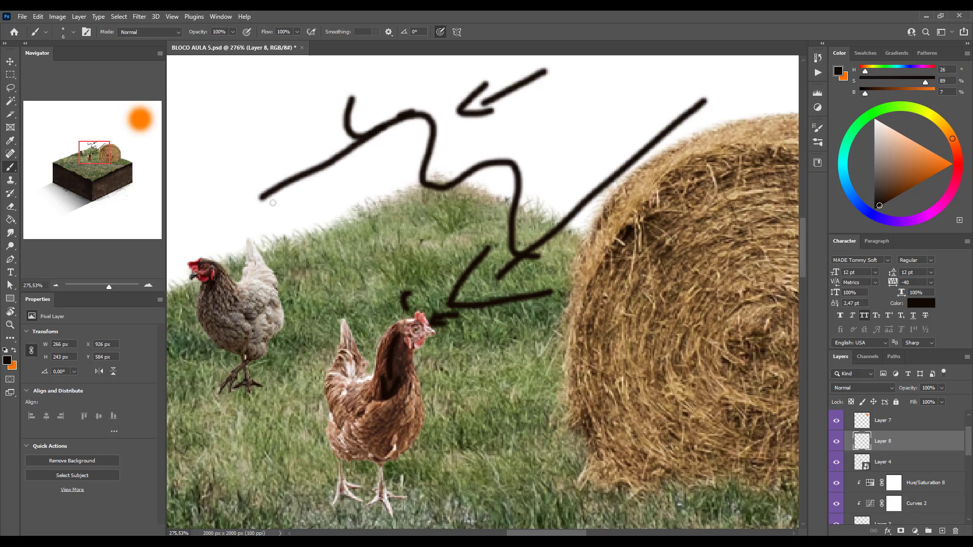
drag(426, 176, 358, 239)
mouse_move(439, 121)
mouse_down()
mouse_move(471, 104)
mouse_move(426, 127)
mouse_up()
mouse_move(435, 122)
mouse_down()
mouse_move(456, 118)
mouse_move(443, 140)
mouse_move(449, 160)
mouse_move(434, 132)
mouse_move(458, 178)
mouse_move(479, 163)
mouse_up()
mouse_move(527, 104)
mouse_down()
mouse_move(366, 246)
mouse_move(408, 249)
mouse_up()
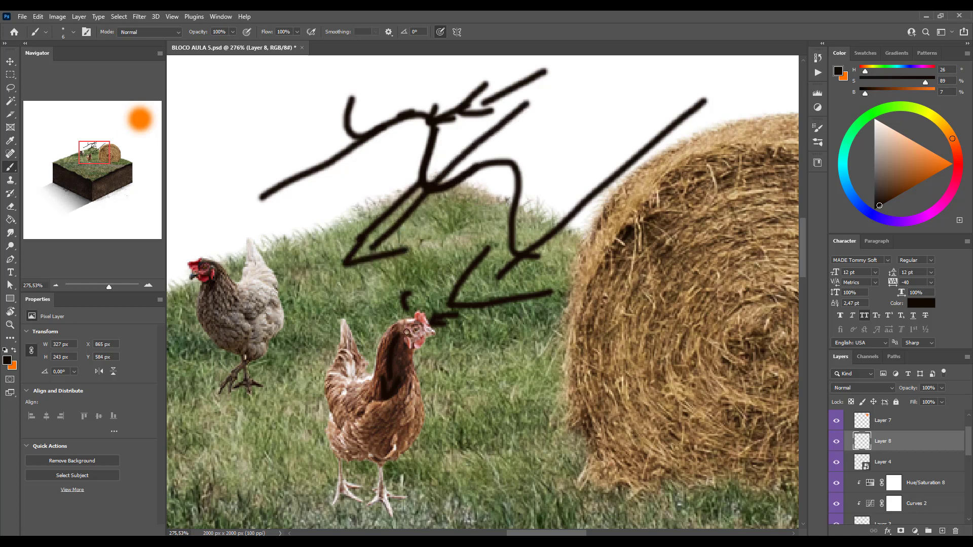
- Undo the added arrows, the wavy line and the mark above the hen, back to the large arrow beside the bale
key(ctrl+z)
key(ctrl+z)
key(ctrl+z)
key(ctrl+z)
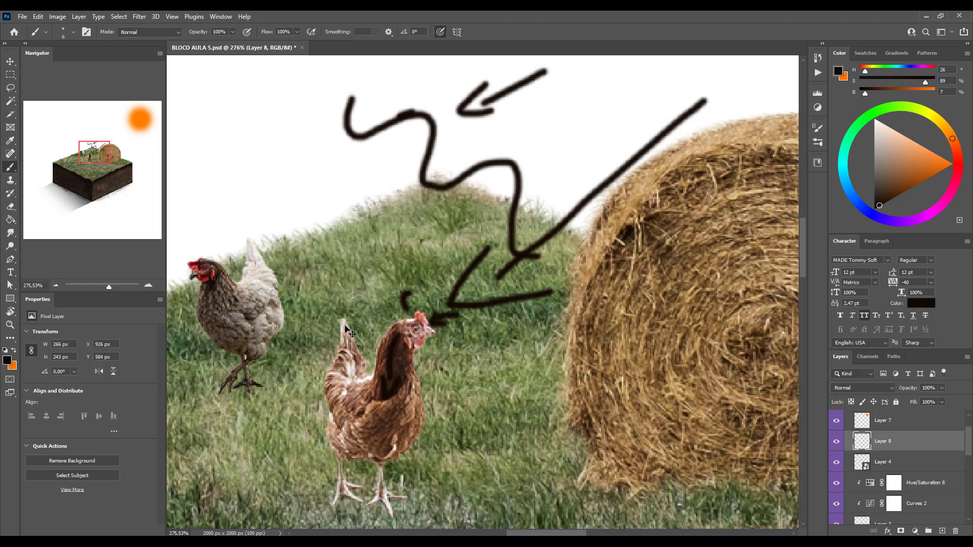
key(ctrl+z)
key(ctrl+z)
key(ctrl+z)
key(ctrl+z)
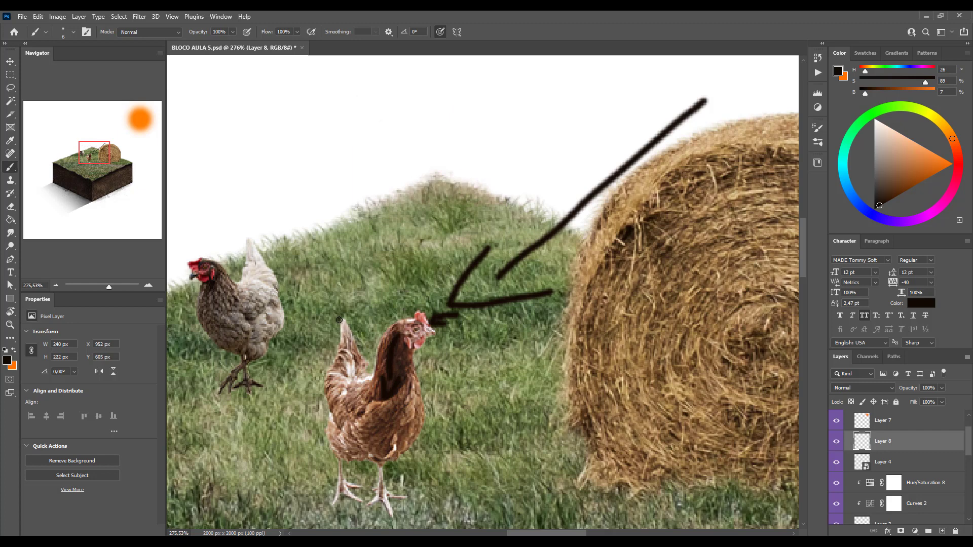
- Outline the brown hen's back from tail to head with a ray to its head, undoing the strokes down its tail and side
mouse_move(339, 320)
mouse_down()
mouse_move(372, 377)
mouse_move(375, 340)
mouse_move(390, 321)
mouse_move(422, 316)
mouse_up()
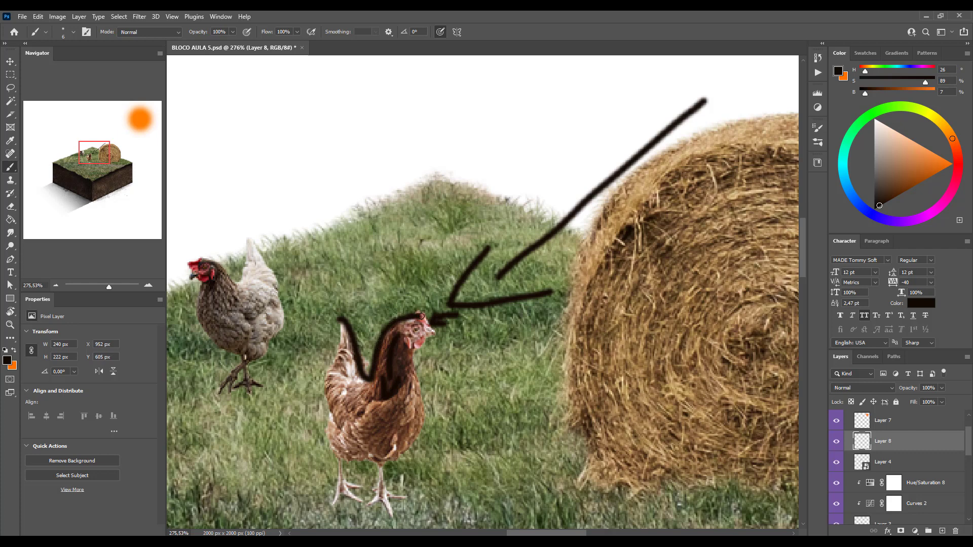
drag(491, 257, 427, 321)
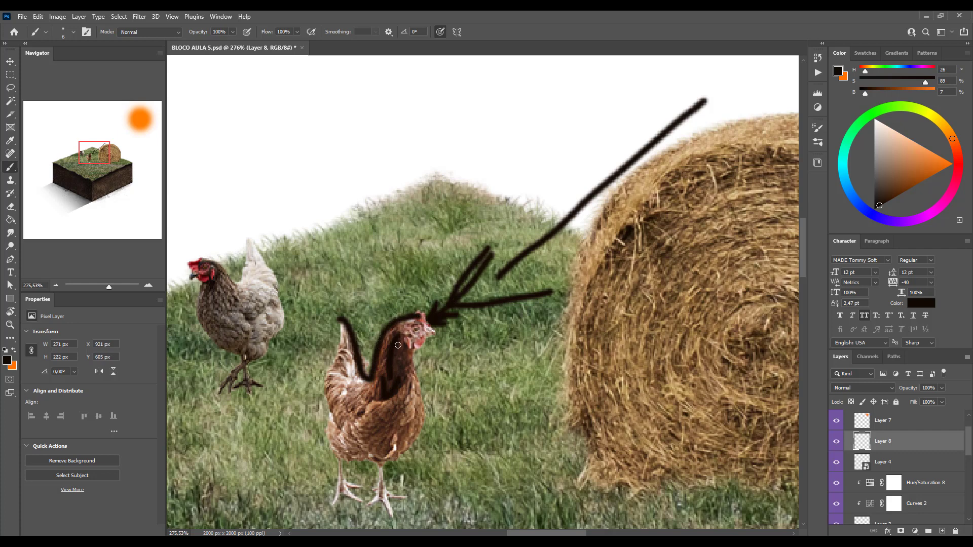
drag(397, 356, 400, 354)
mouse_move(496, 202)
mouse_down()
mouse_move(414, 285)
mouse_move(344, 395)
mouse_move(353, 363)
mouse_move(343, 358)
mouse_move(329, 389)
mouse_move(345, 448)
mouse_up()
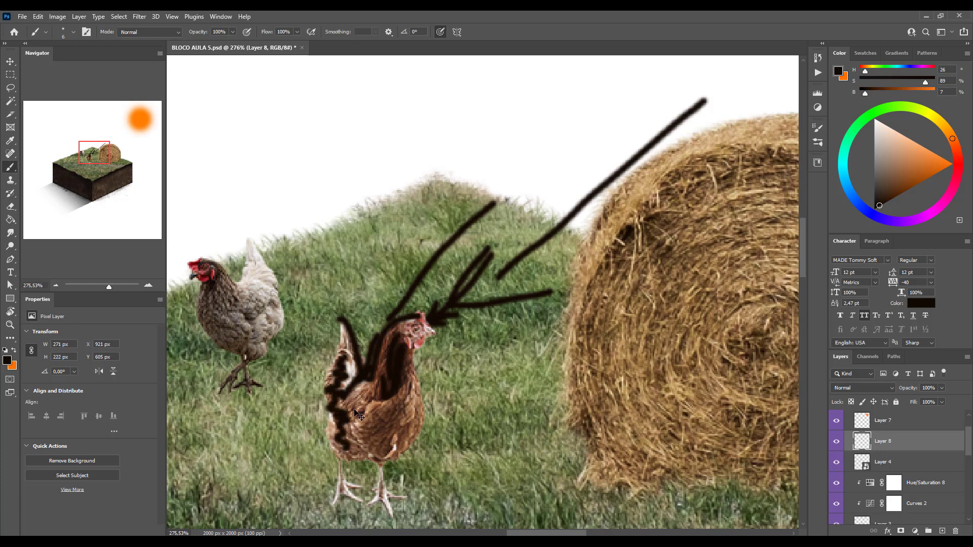
key(ctrl+z)
key(ctrl+z)
key(ctrl+z)
key(ctrl+z)
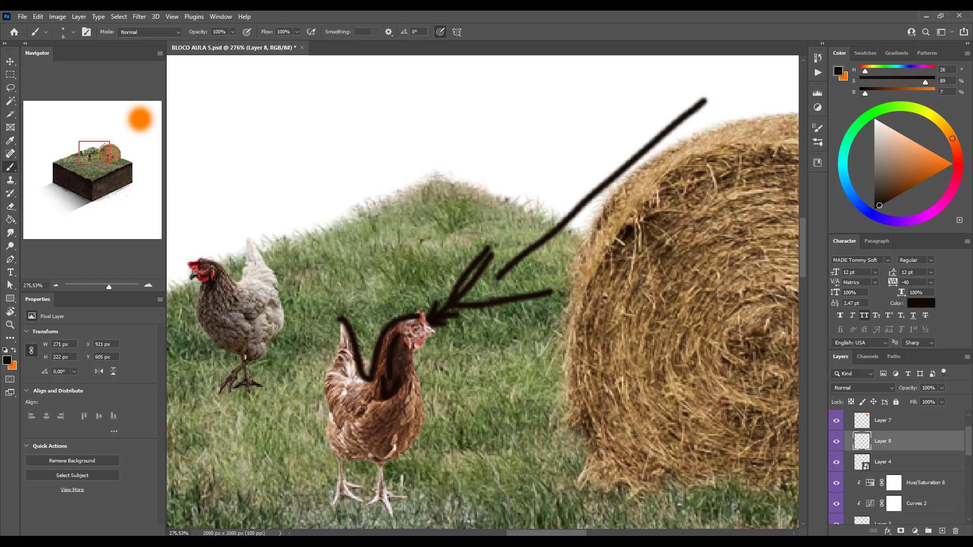
- Shade the brown hen's lower rear body in black, outline its tail and brush arrows towards its chest and tail
mouse_move(334, 410)
mouse_down()
mouse_move(358, 417)
mouse_move(331, 423)
mouse_move(325, 437)
mouse_move(348, 440)
mouse_move(331, 446)
mouse_move(373, 455)
mouse_move(349, 441)
mouse_move(357, 423)
mouse_up()
drag(479, 356, 413, 396)
mouse_move(413, 396)
mouse_down()
mouse_move(355, 443)
mouse_move(368, 445)
mouse_move(377, 406)
mouse_move(356, 445)
mouse_move(370, 394)
mouse_move(384, 388)
mouse_move(369, 397)
mouse_move(367, 381)
mouse_move(358, 405)
mouse_move(330, 401)
mouse_move(342, 312)
mouse_up()
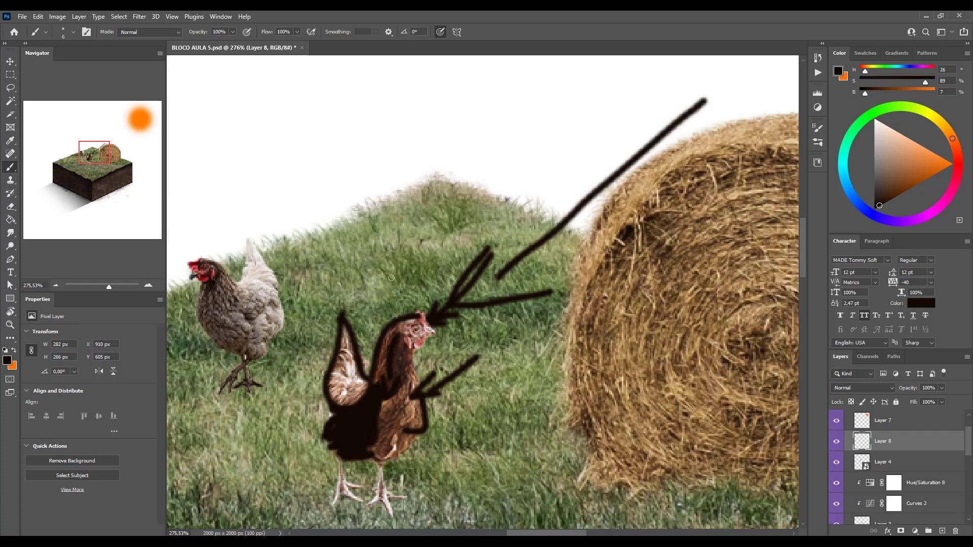
mouse_move(435, 246)
mouse_down()
mouse_move(350, 353)
mouse_move(356, 340)
mouse_move(370, 356)
mouse_up()
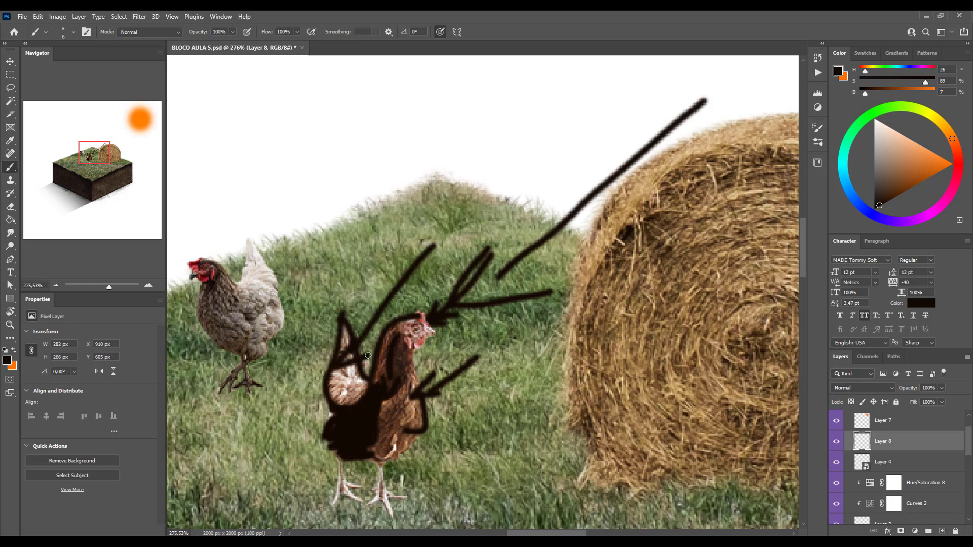
mouse_move(408, 286)
mouse_down()
mouse_move(330, 406)
mouse_move(323, 385)
mouse_move(352, 409)
mouse_up()
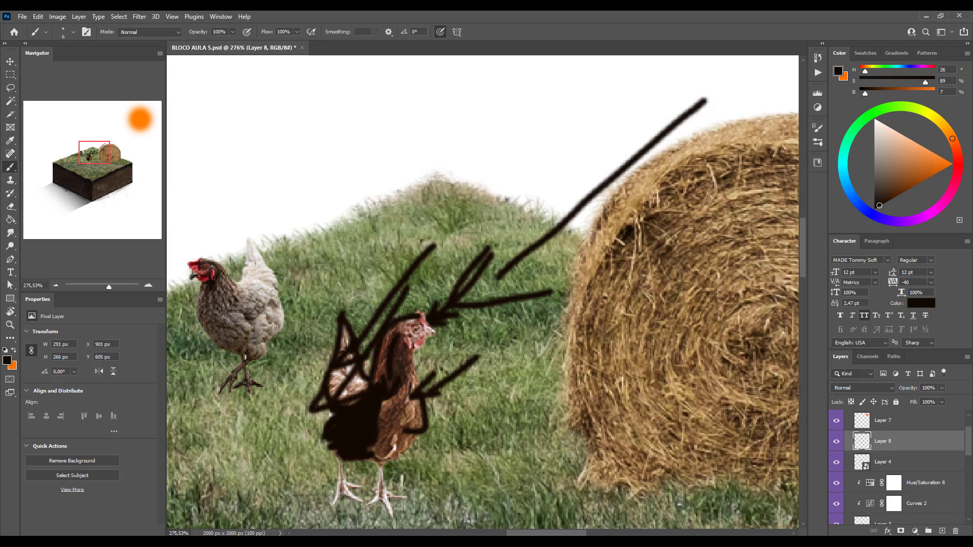
- Undo the black shading, tail outline and arrows on the brown hen's body
key(ctrl+z)
key(ctrl+z)
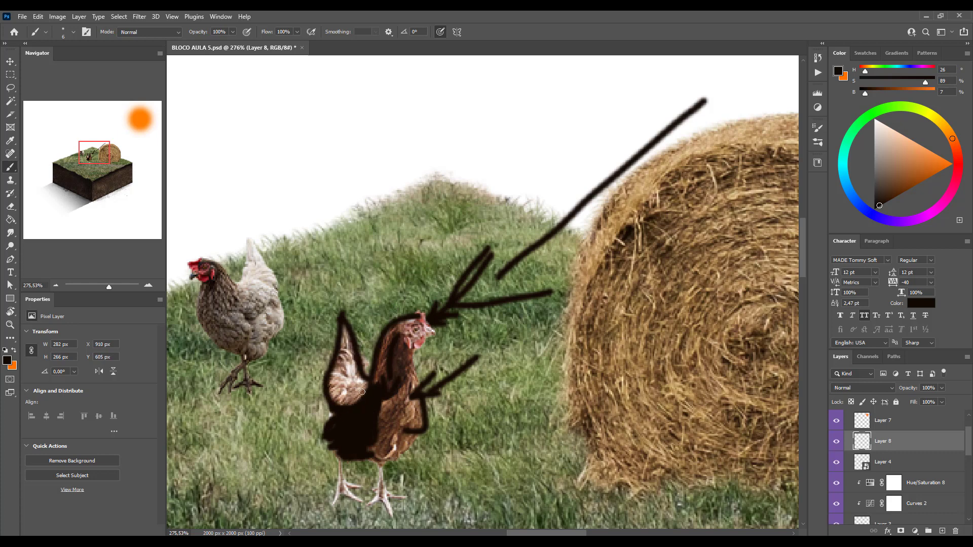
key(ctrl+z)
key(ctrl+z)
key(ctrl+z)
key(ctrl+z)
key(ctrl+z)
key(ctrl+z)
key(ctrl+z)
key(ctrl+z)
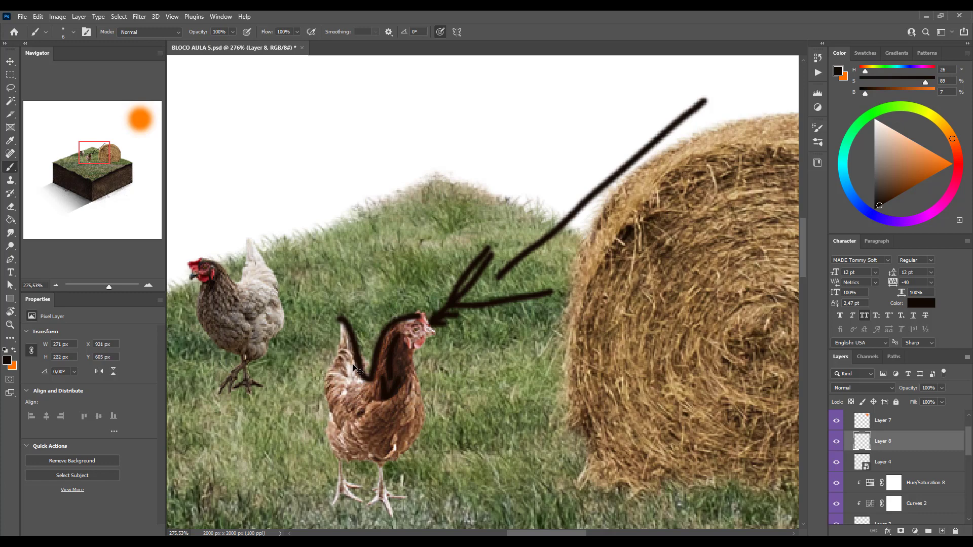
- Try small light arrows between the brown hen's legs and a stroke beside its rear foot, undoing the unwanted marks
scroll(347, 508, up, 5)
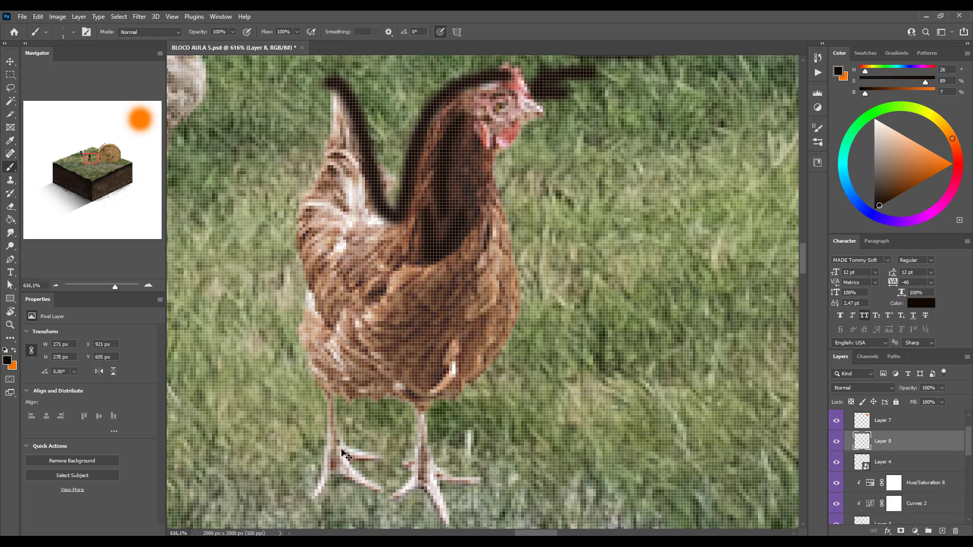
drag(343, 459, 375, 490)
key(ctrl+z)
mouse_move(401, 423)
mouse_down()
mouse_move(368, 435)
mouse_move(372, 468)
mouse_move(357, 479)
mouse_up()
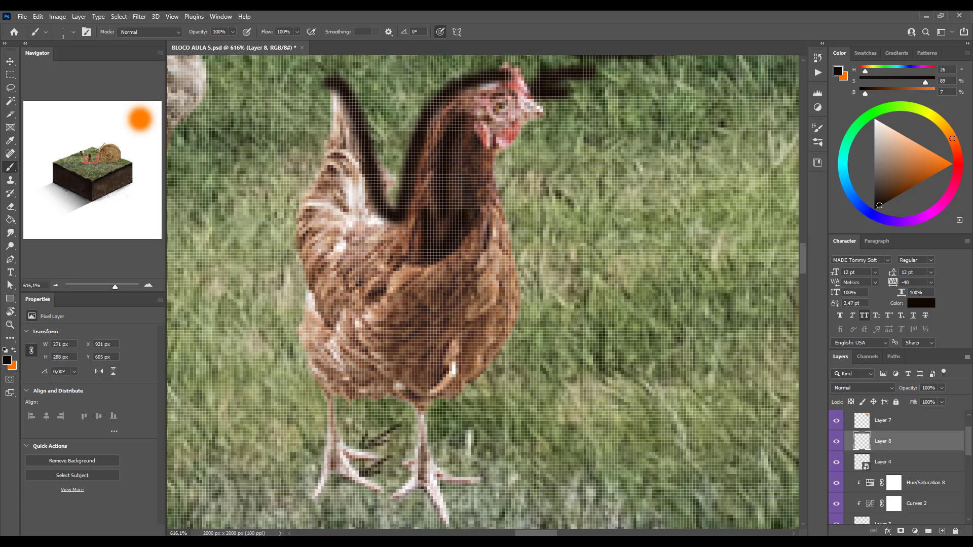
drag(326, 436, 318, 492)
key(ctrl+z)
- Brush short dark shadow marks behind the toes of the brown hen's two feet
scroll(315, 511, up, 3)
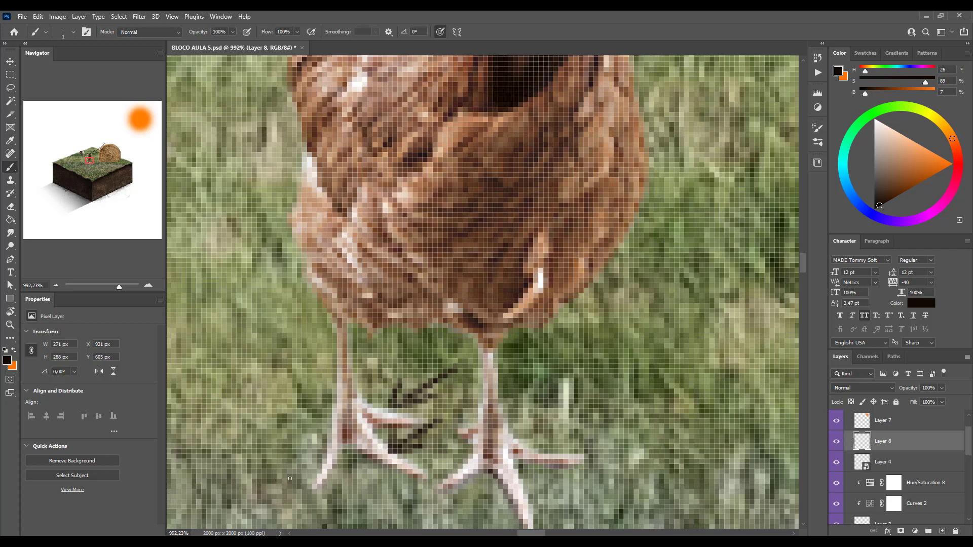
mouse_move(311, 473)
mouse_down()
mouse_move(267, 483)
mouse_move(322, 462)
mouse_up()
drag(322, 465, 305, 480)
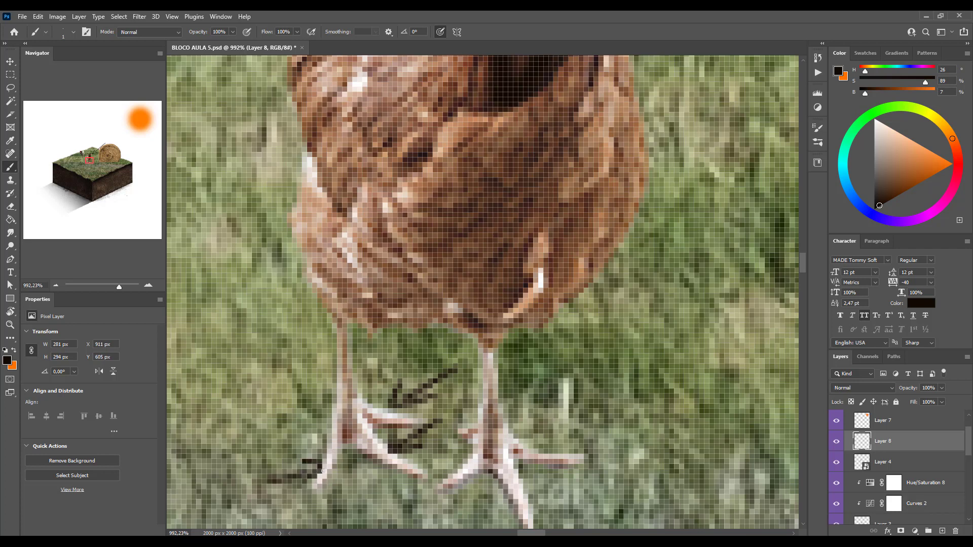
mouse_move(462, 461)
mouse_down()
mouse_move(445, 468)
mouse_move(450, 458)
mouse_up()
drag(471, 456, 455, 469)
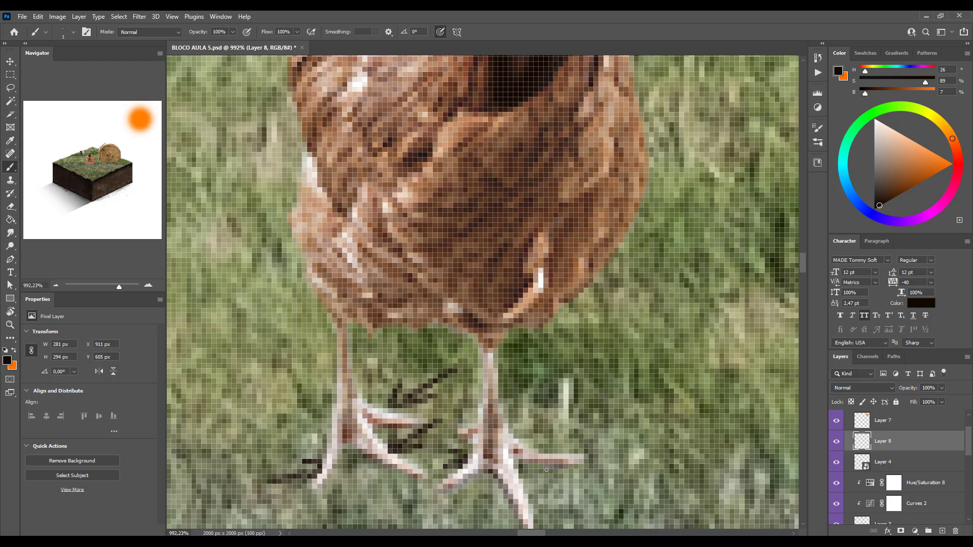
- Try marks around the brown hen's front foot and a long light ray reaching it, and undo them
drag(546, 469, 519, 499)
drag(551, 480, 529, 498)
mouse_move(778, 110)
mouse_down()
mouse_move(722, 195)
mouse_move(516, 444)
mouse_move(527, 502)
mouse_up()
mouse_move(530, 428)
mouse_down()
mouse_move(483, 441)
mouse_move(478, 323)
mouse_up()
scroll(494, 446, down, 3)
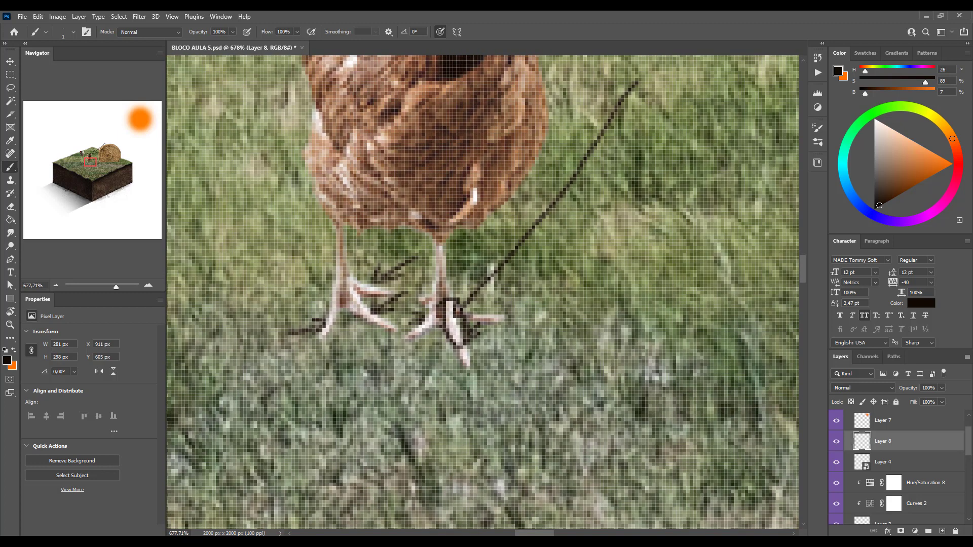
key(ctrl+z)
key(ctrl+z)
key(ctrl+z)
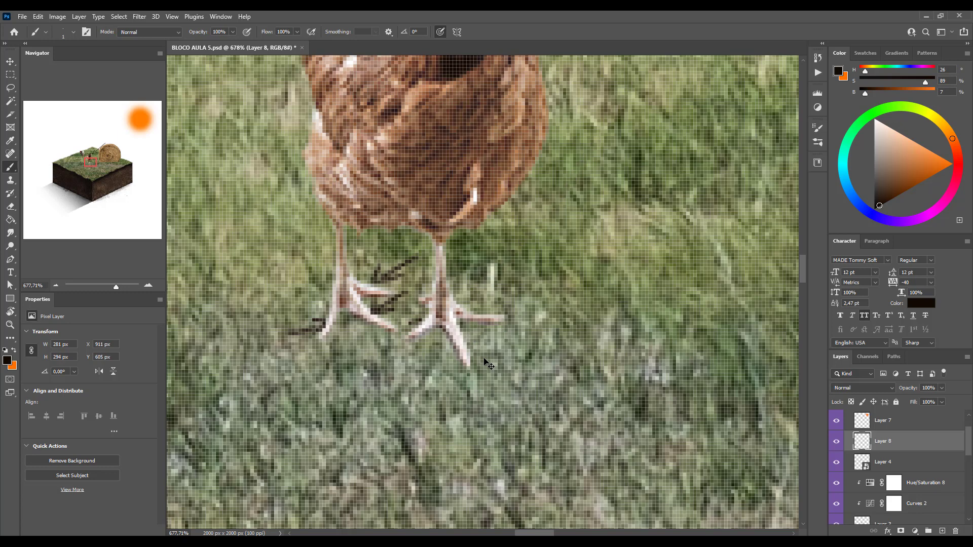
- Undo the remaining small arrows and shadow marks around the brown hen's feet
key(ctrl+z)
key(ctrl+z)
key(ctrl+z)
key(ctrl+z)
key(ctrl+z)
key(ctrl+z)
key(ctrl+z)
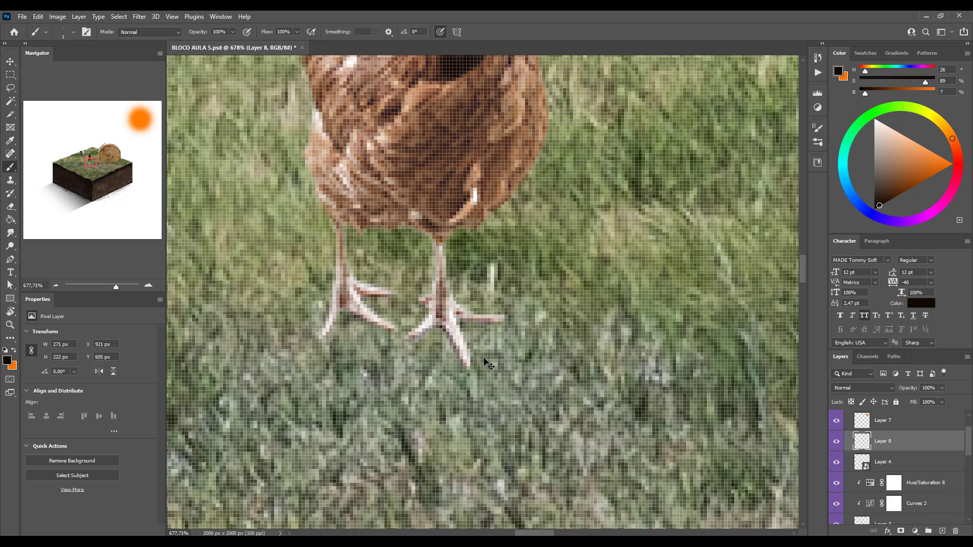
- Undo the back outline and the large light arrow so that Layer 8 has no strokes
scroll(455, 284, down, 5)
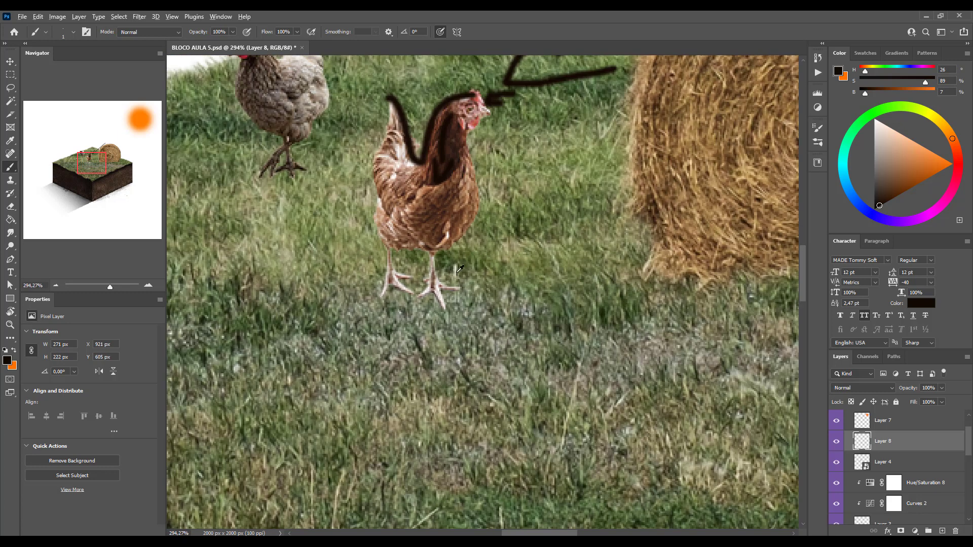
scroll(459, 269, down, 2)
key(ctrl+z)
key(ctrl+z)
key(ctrl+z)
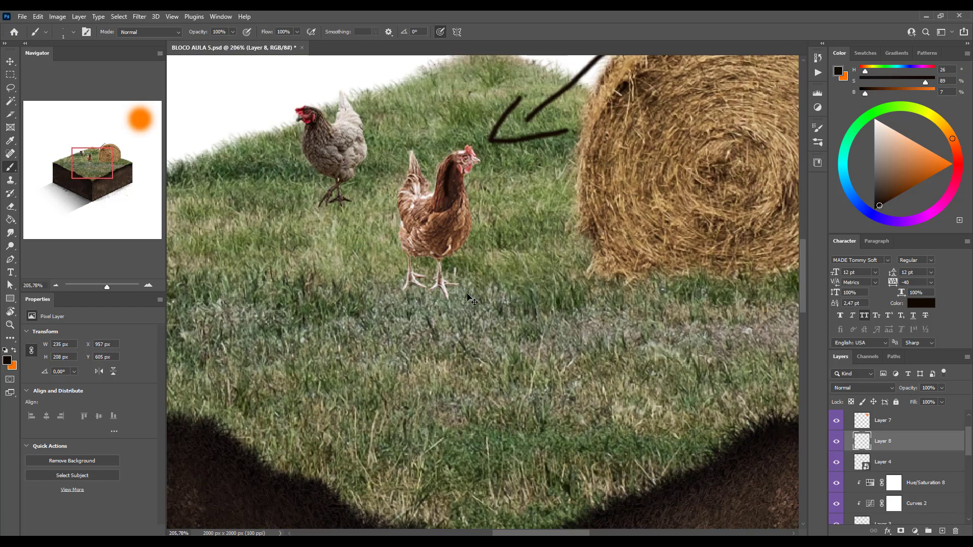
key(ctrl+z)
key(ctrl+z)
key(ctrl+z)
- Select the grey hen on Layer 4 and move it about 16 px left and 8 px up the hill
mouse_move(369, 245)
mouse_down()
mouse_move(284, 370)
mouse_move(372, 423)
mouse_move(431, 425)
mouse_up()
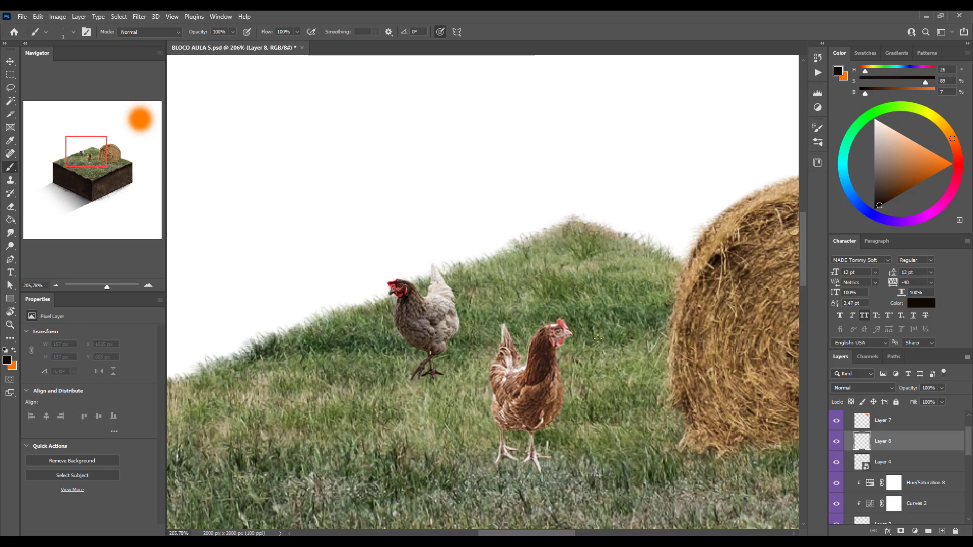
key(v)
click(433, 328)
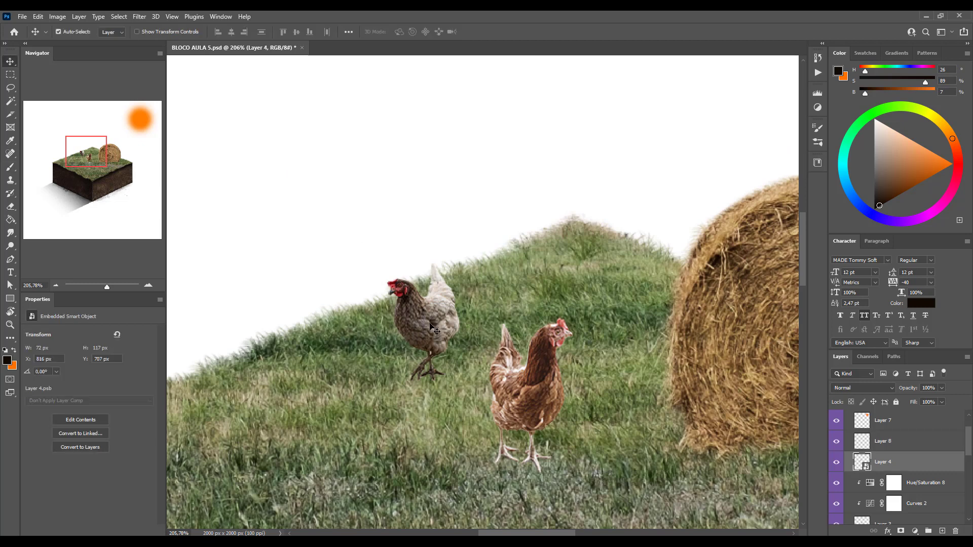
drag(433, 332, 414, 305)
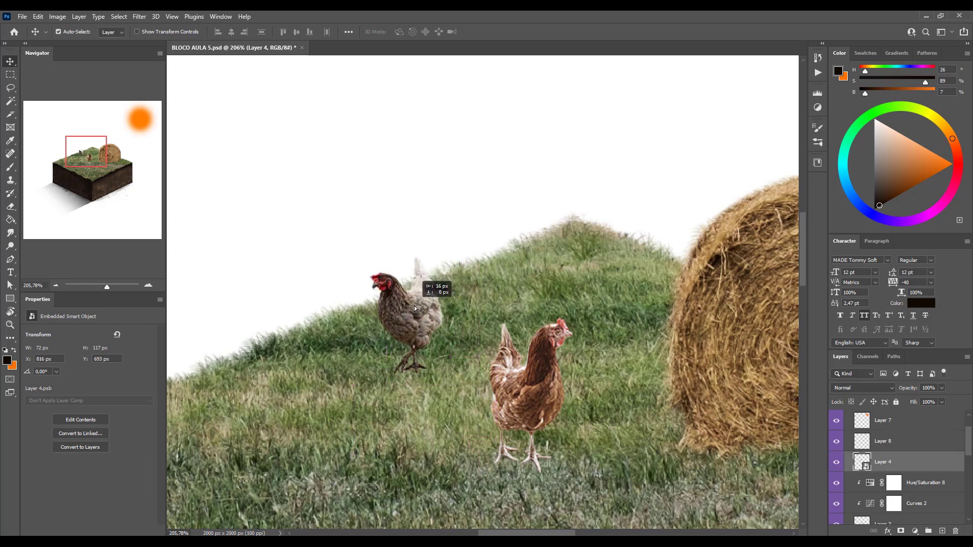
- Add a Hue/Saturation adjustment above Layer 4, clip it to the grey hen and select its adjustment settings
click(916, 532)
click(920, 436)
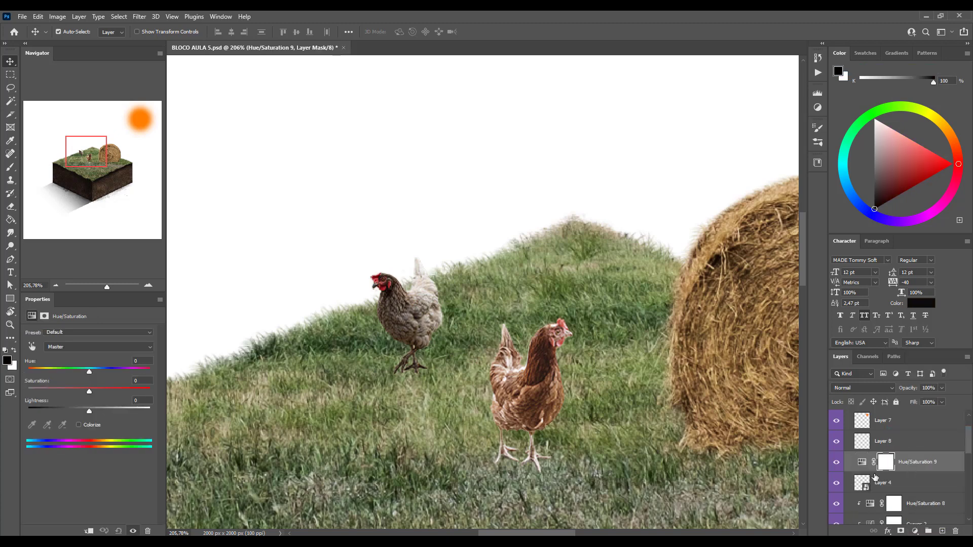
key(ctrl+alt+g)
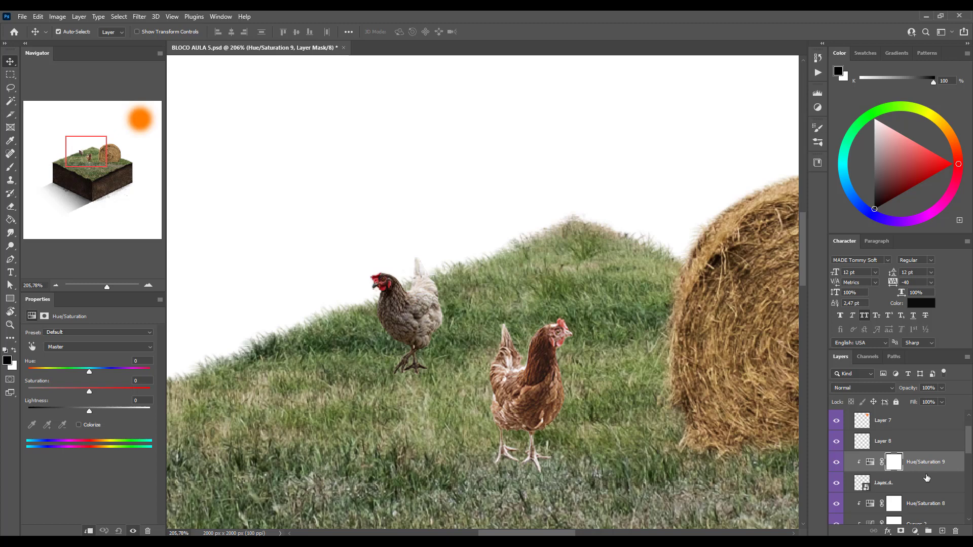
click(869, 462)
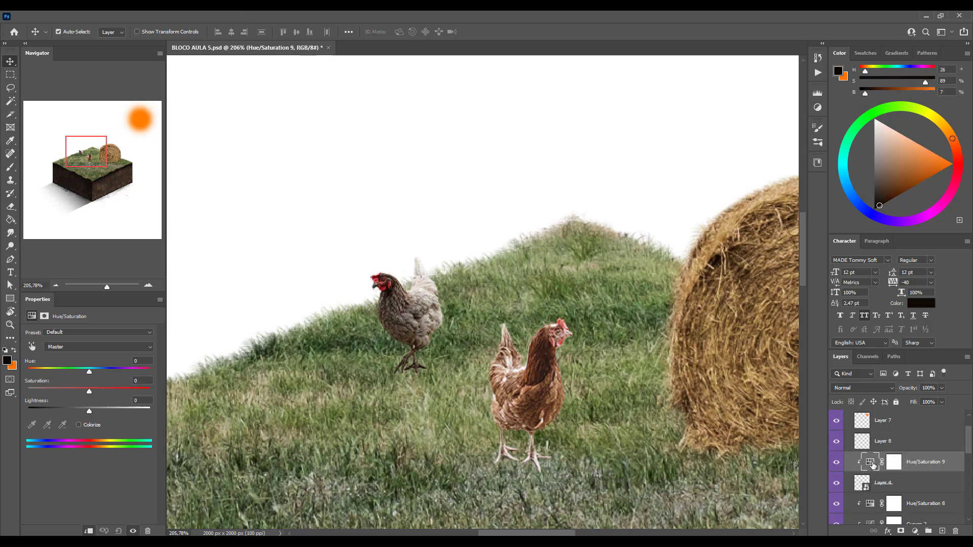
- Try the grey hen's saturation at strongly reduced values and at +100
mouse_move(86, 389)
mouse_down()
mouse_move(66, 384)
mouse_move(104, 385)
mouse_move(58, 386)
mouse_move(123, 375)
mouse_move(106, 388)
mouse_move(74, 376)
mouse_up()
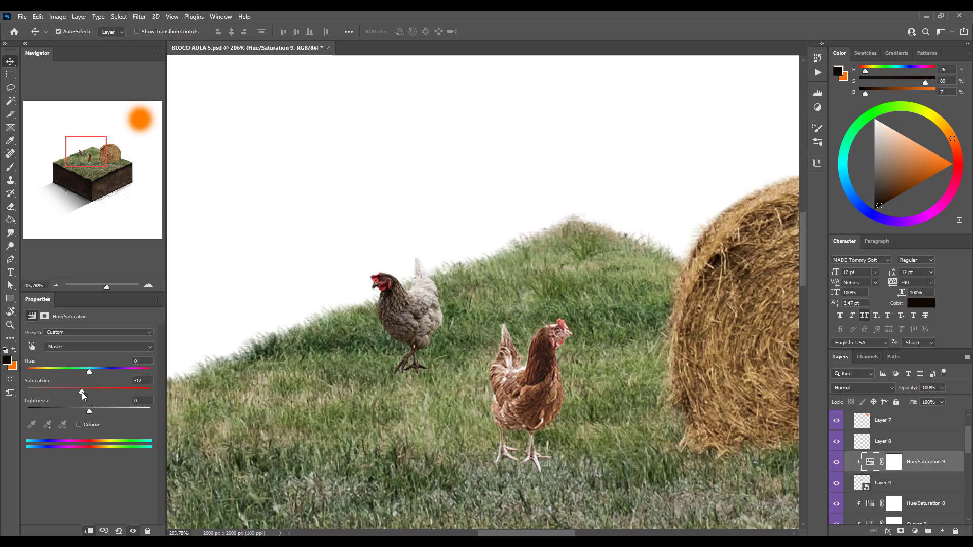
drag(83, 393, 4, 393)
drag(28, 392, 71, 404)
drag(87, 391, 80, 392)
drag(85, 390, 149, 395)
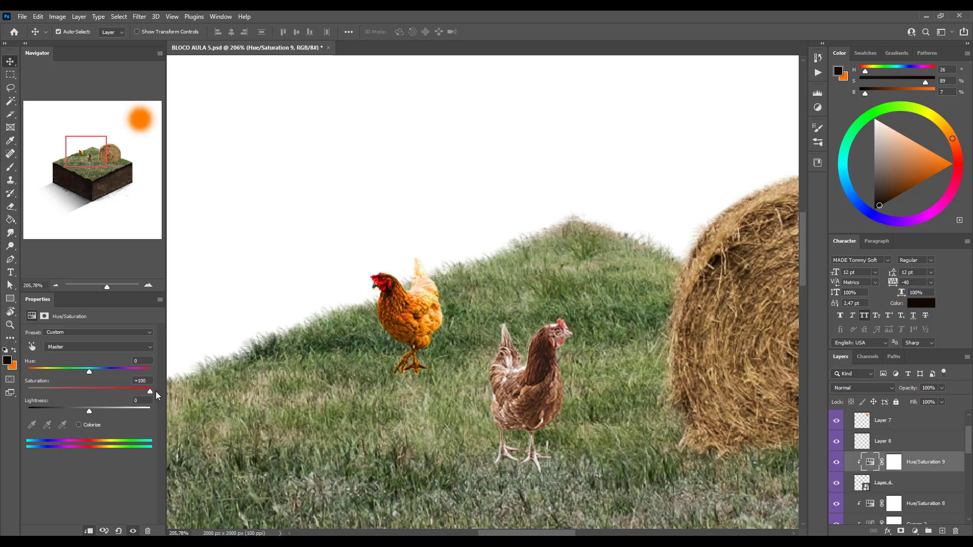
drag(154, 391, 89, 391)
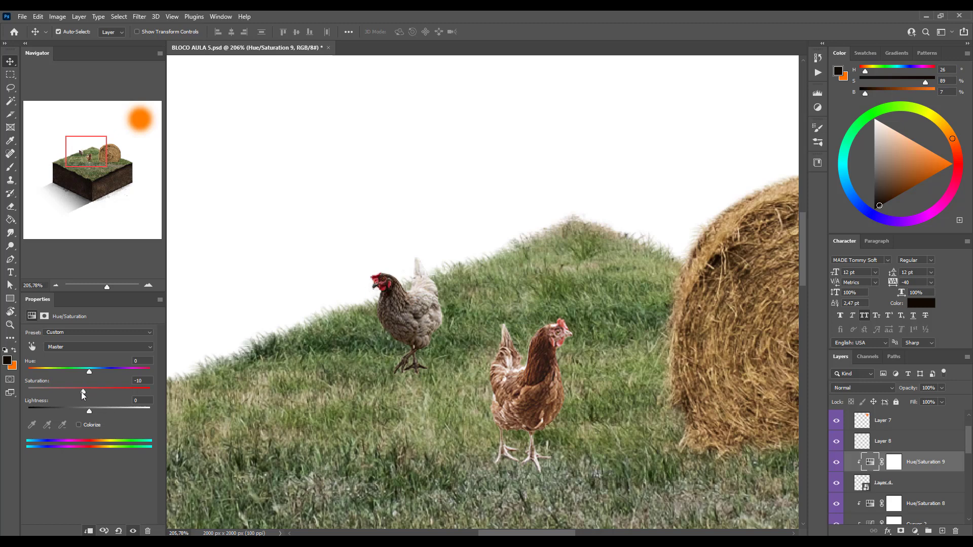
- Lower the grey hen's saturation slightly and select the Hue/Saturation adjustment's layer mask
drag(88, 391, 74, 395)
click(899, 463)
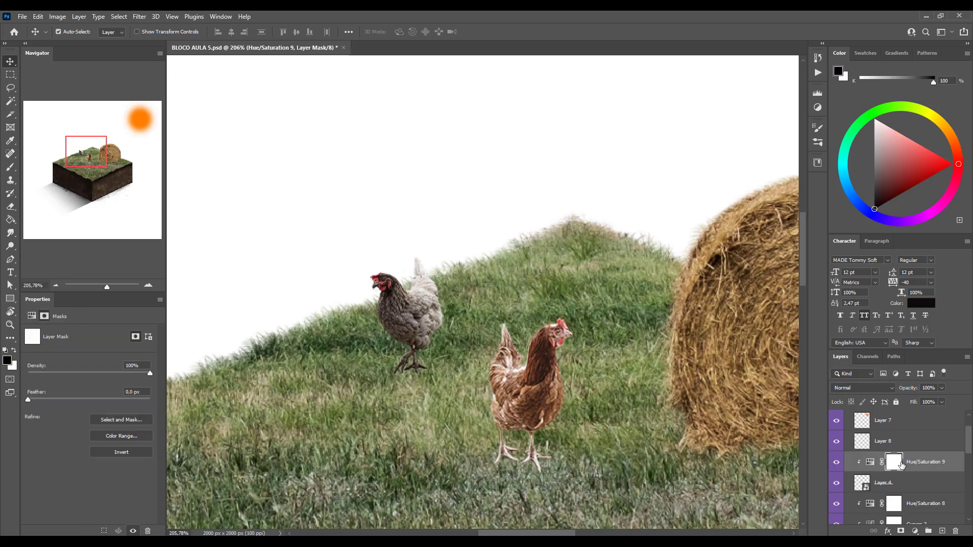
scroll(383, 304, up, 4)
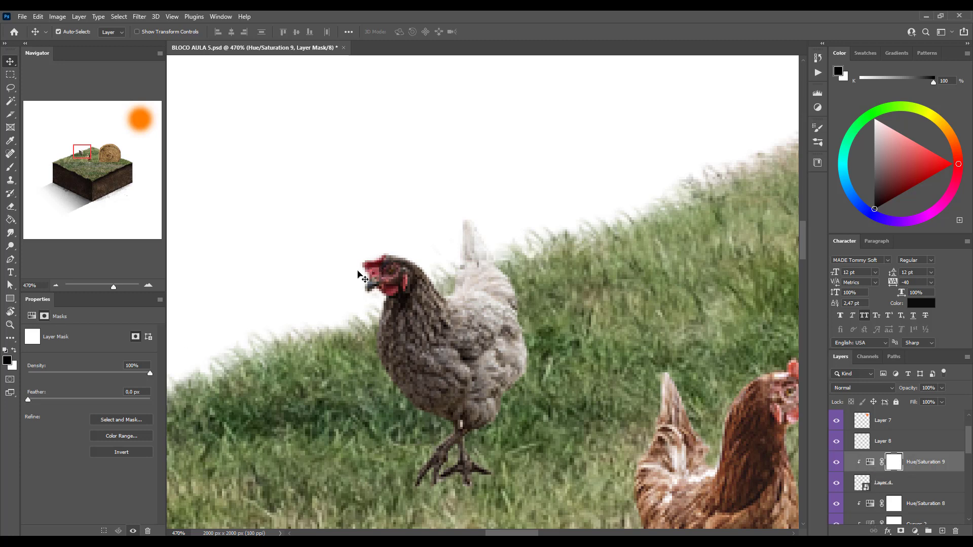
- Invert the layer mask of the grey hen's Hue/Saturation 9 adjustment to black, ready for the Brush tool
key(b)
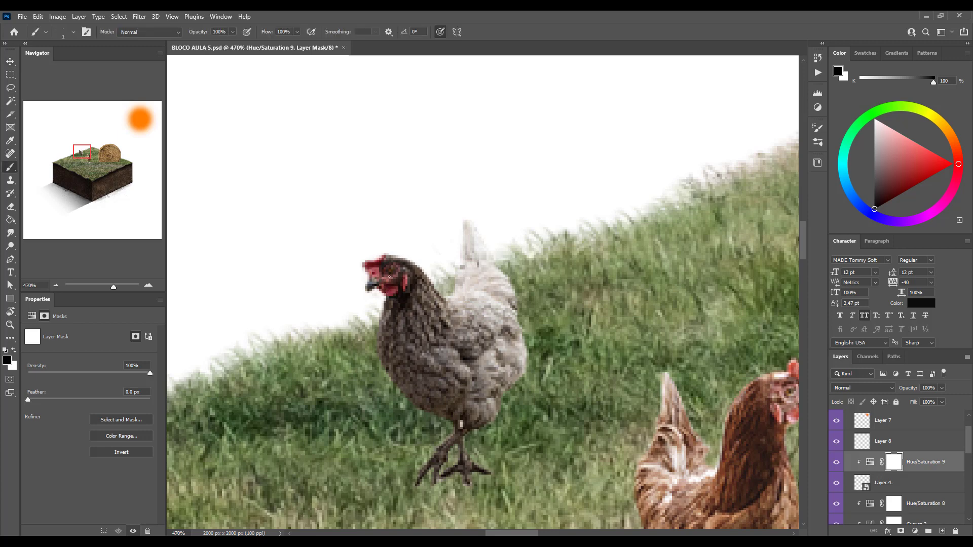
scroll(368, 271, up, 4)
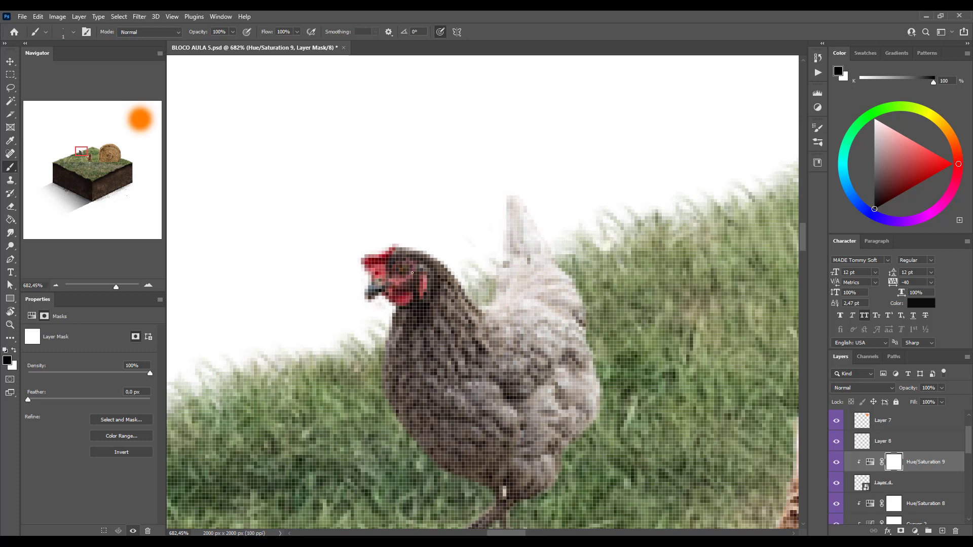
scroll(424, 286, down, 5)
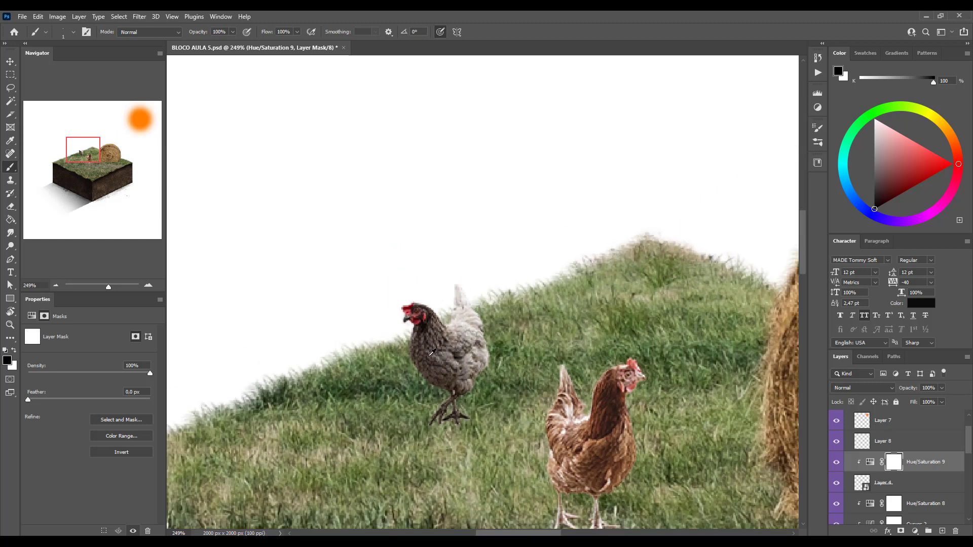
scroll(472, 401, up, 2)
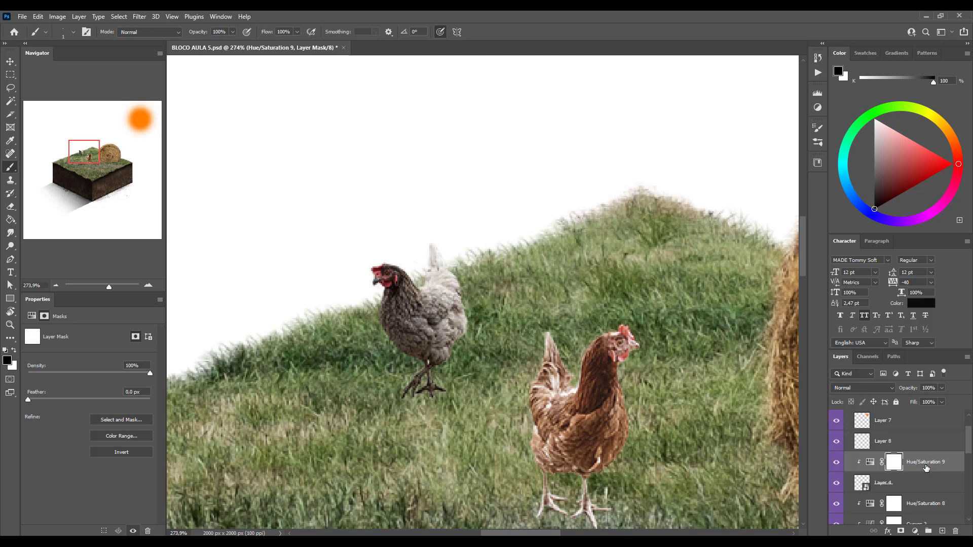
key(ctrl+i)
scroll(381, 269, up, 3)
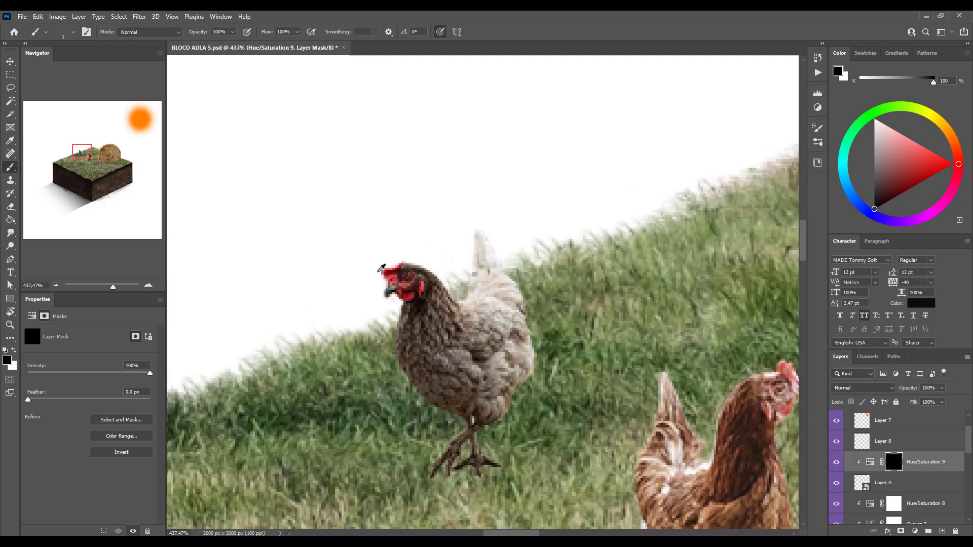
- Paint white with a small brush on the Hue/Saturation 9 mask over the grey hen's red comb and face
scroll(381, 269, up, 2)
key(bracketright)
key(bracketright)
key(bracketright)
key(bracketright)
key(bracketright)
key(bracketright)
key(bracketright)
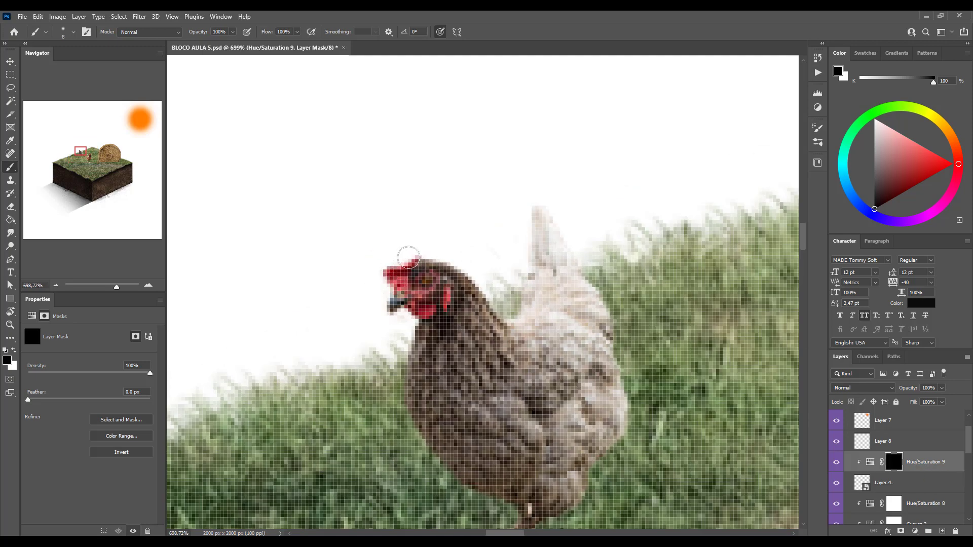
key(x)
mouse_move(415, 254)
mouse_down()
mouse_move(393, 277)
mouse_move(391, 265)
mouse_move(413, 310)
mouse_move(444, 297)
mouse_up()
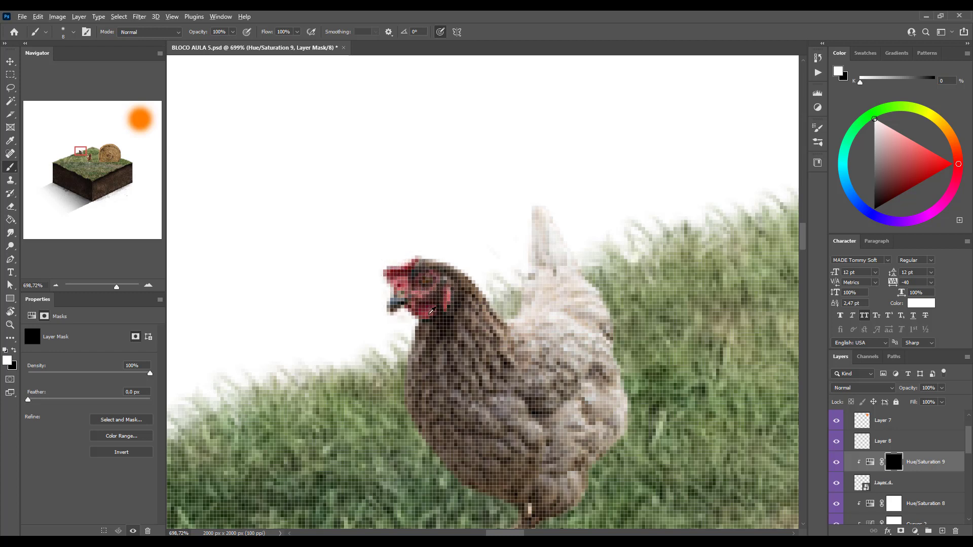
scroll(432, 310, down, 5)
scroll(510, 416, up, 3)
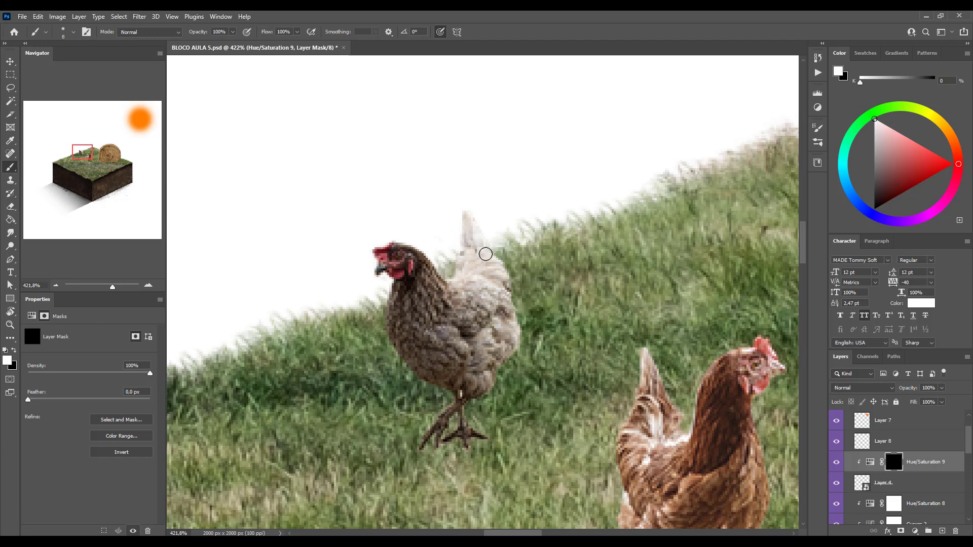
- Select Layer 4 and add a Curves adjustment clipped to the grey hen, beneath its Hue/Saturation adjustment
scroll(537, 339, down, 5)
drag(534, 357, 453, 381)
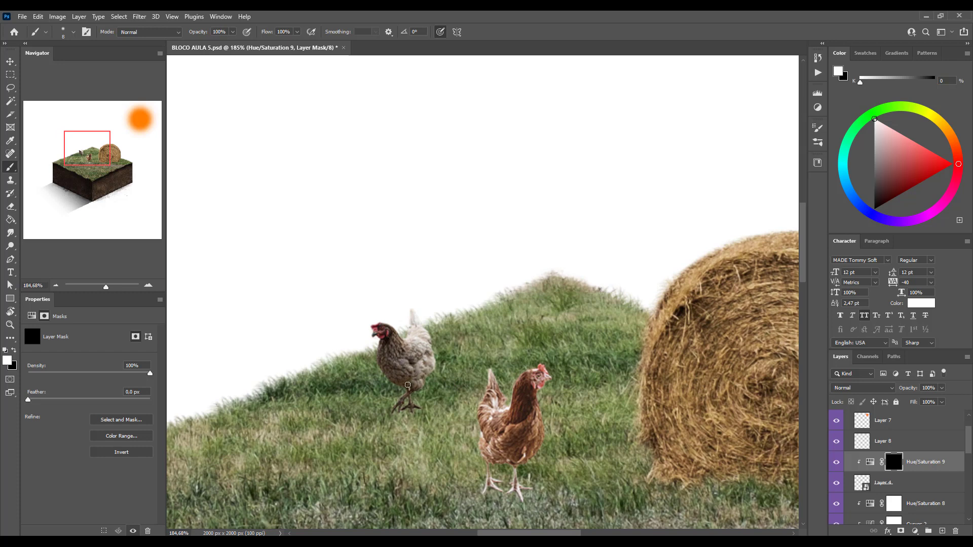
scroll(421, 400, up, 2)
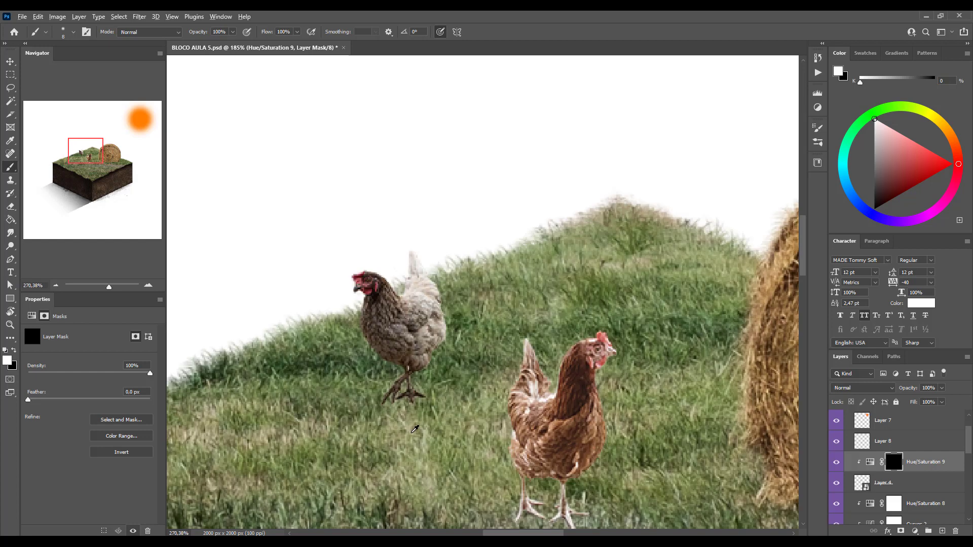
scroll(412, 364, up, 3)
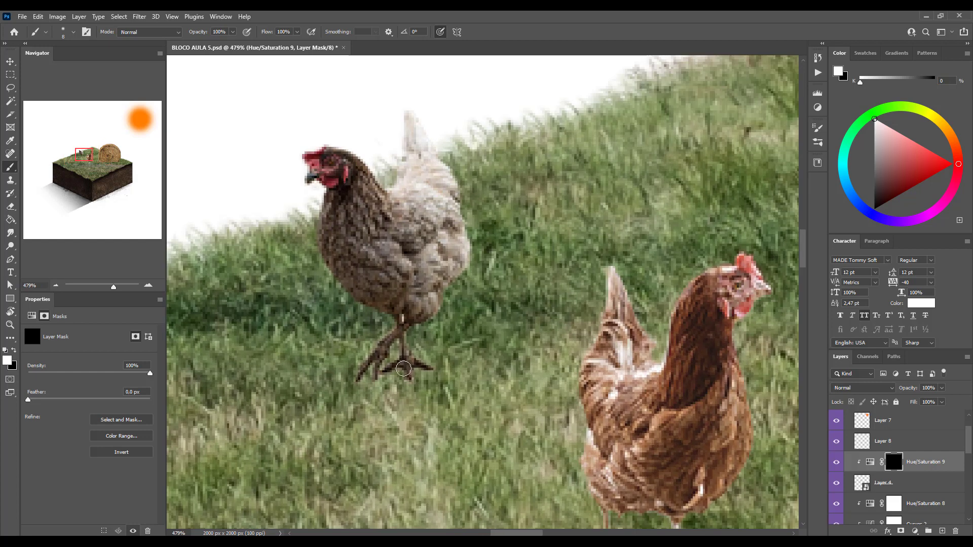
key(v)
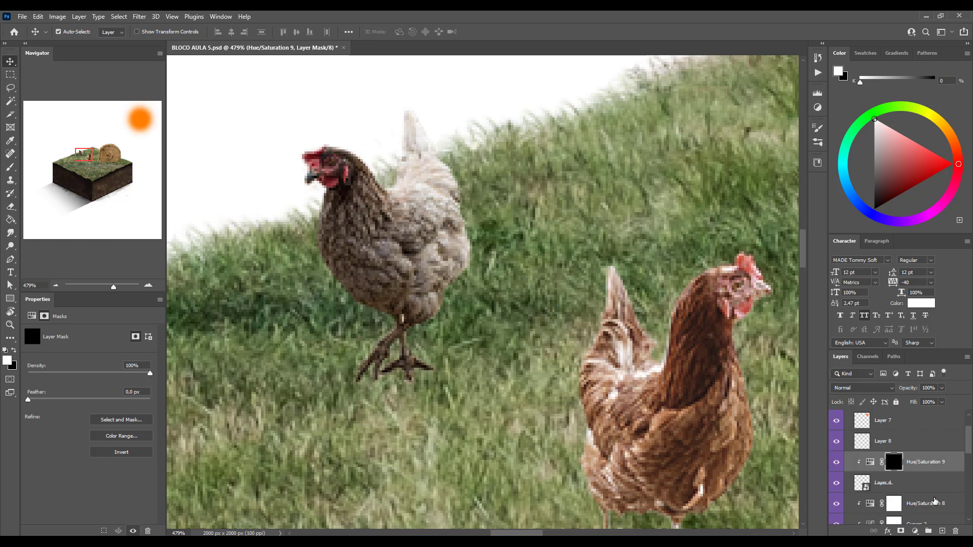
click(917, 481)
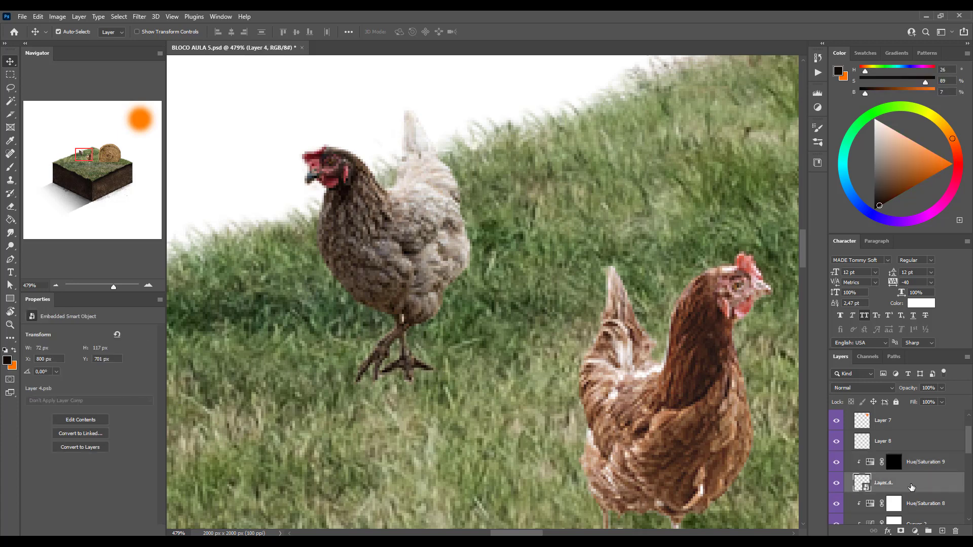
click(914, 531)
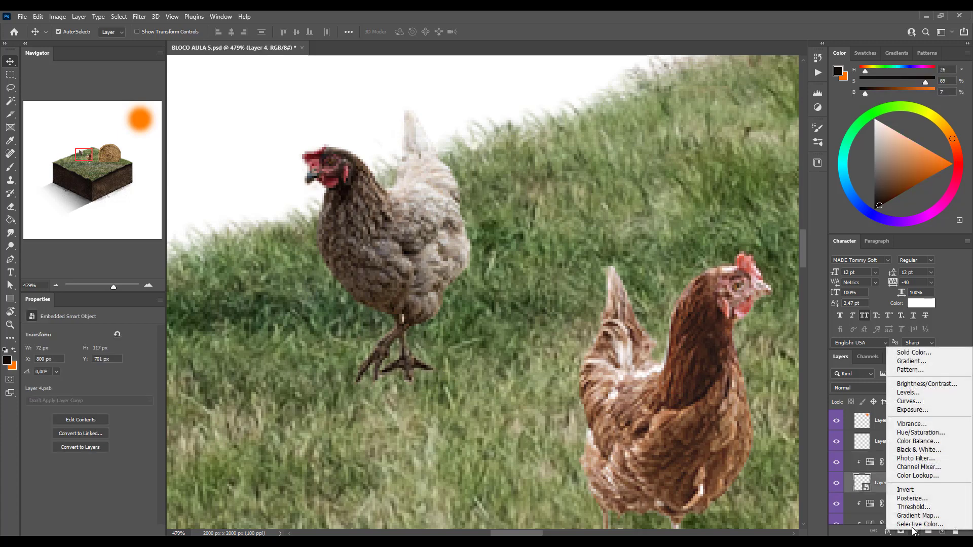
click(915, 401)
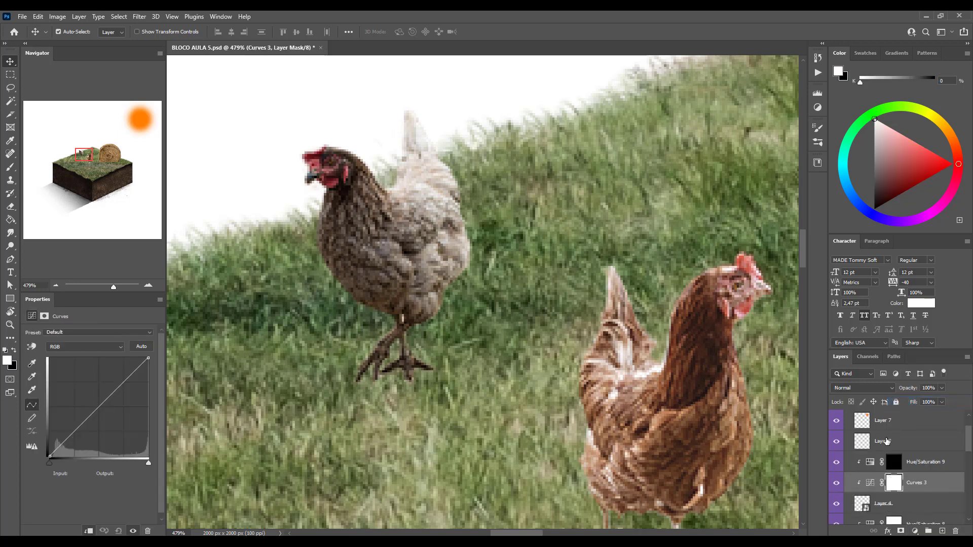
- Lighten the grey hen's dark tones by raising the black point of its RGB curve to output 8
click(49, 456)
drag(45, 455, 40, 453)
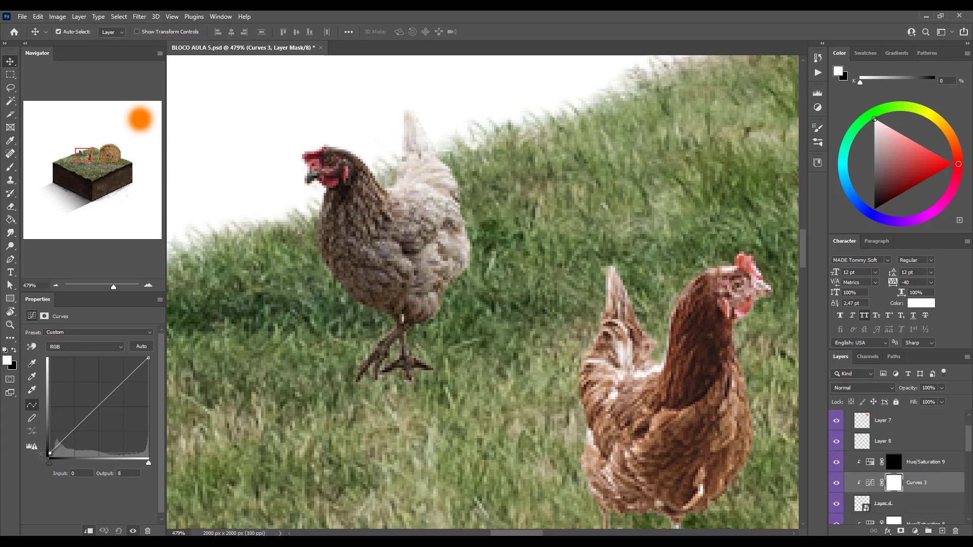
scroll(329, 425, down, 10)
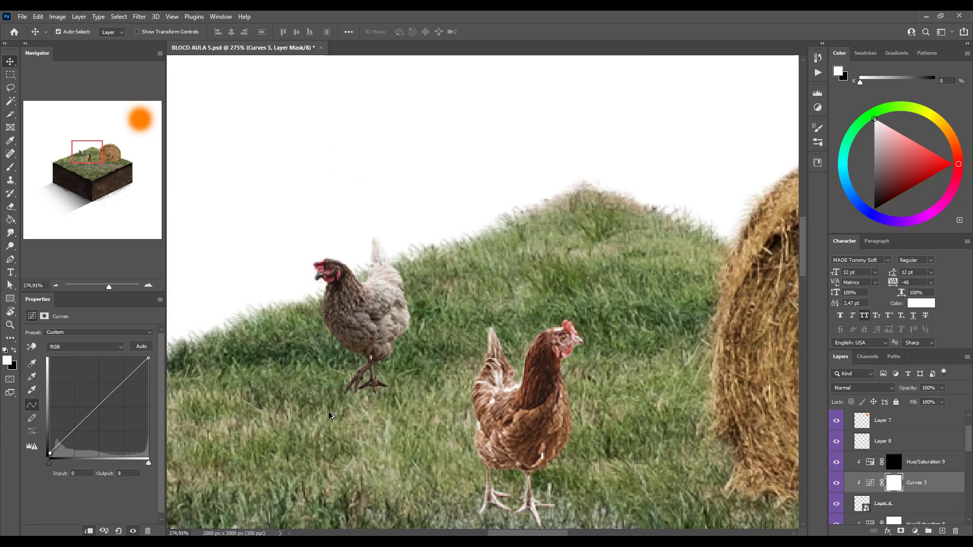
scroll(378, 444, down, 3)
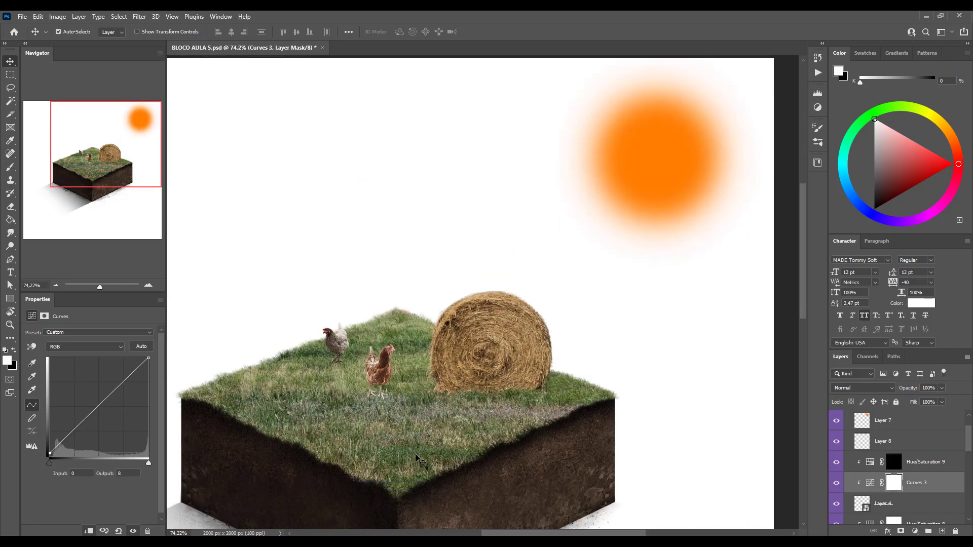
scroll(385, 398, up, 3)
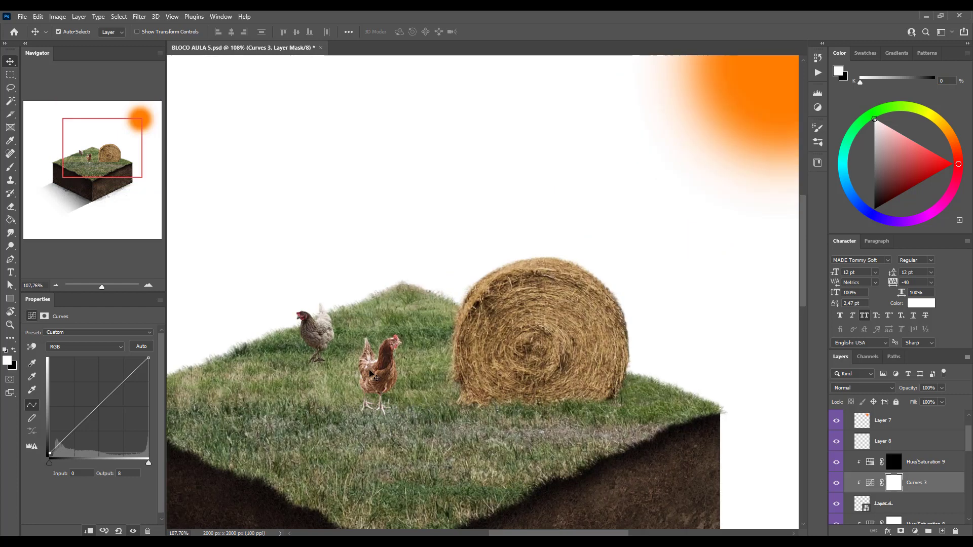
scroll(378, 367, up, 2)
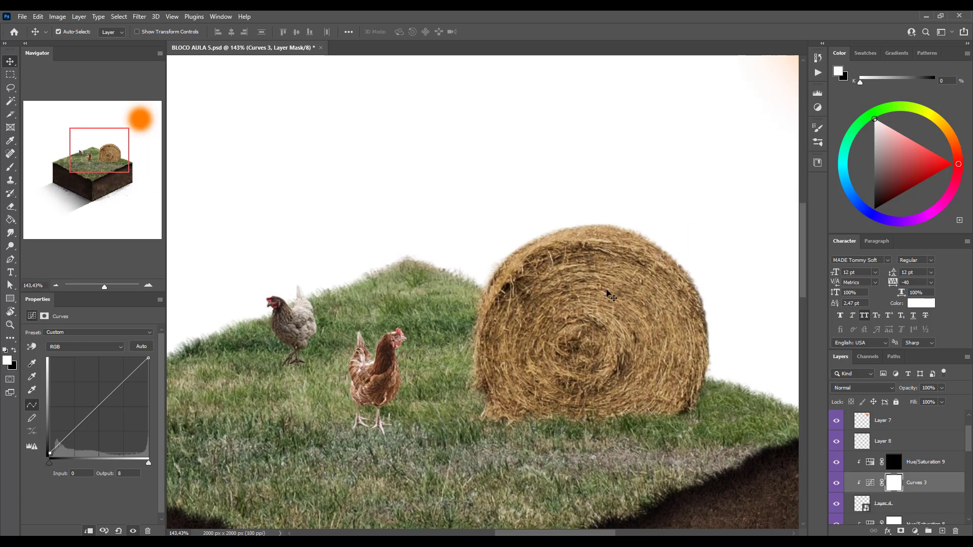
- Select the hay bale's Hue/Saturation 7 adjustment and set its saturation to -28
click(546, 322)
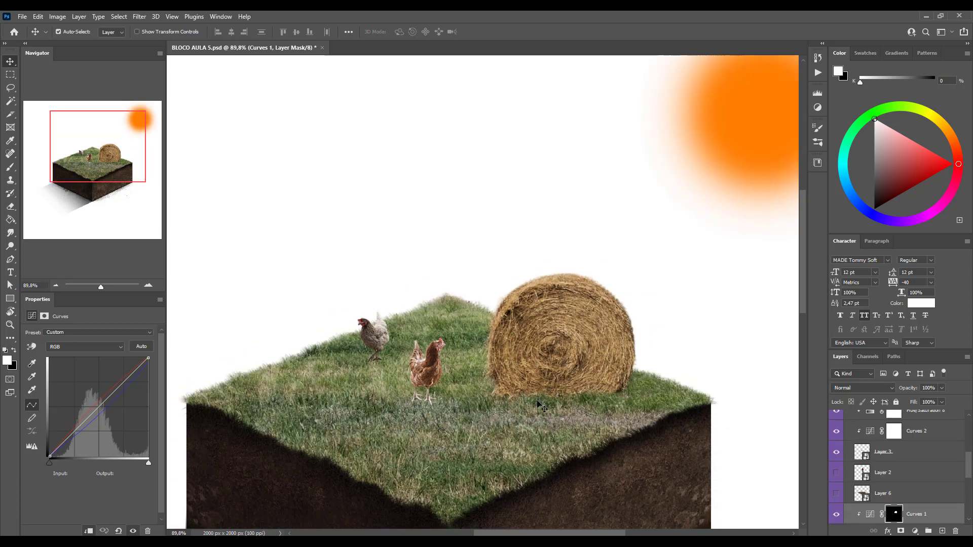
scroll(591, 320, down, 3)
drag(453, 371, 453, 318)
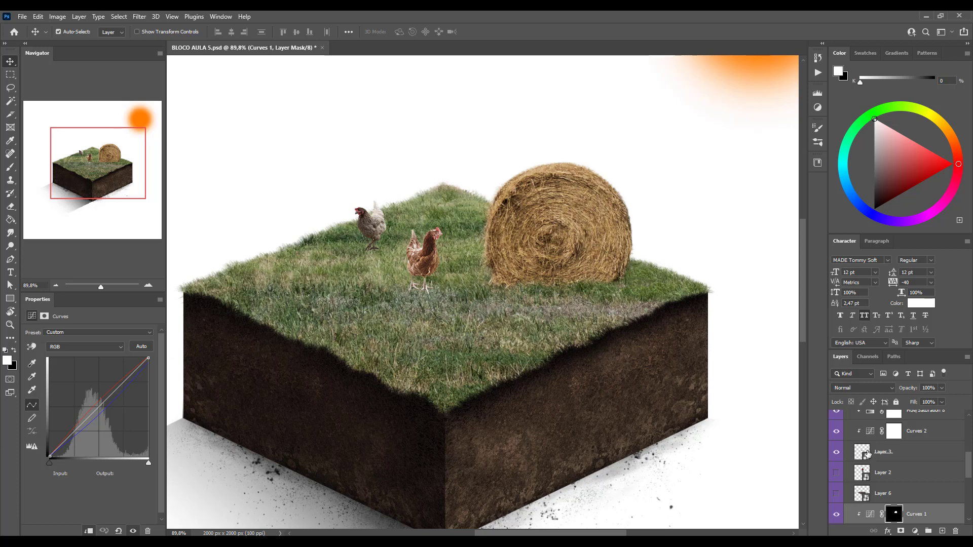
scroll(869, 492, down, 2)
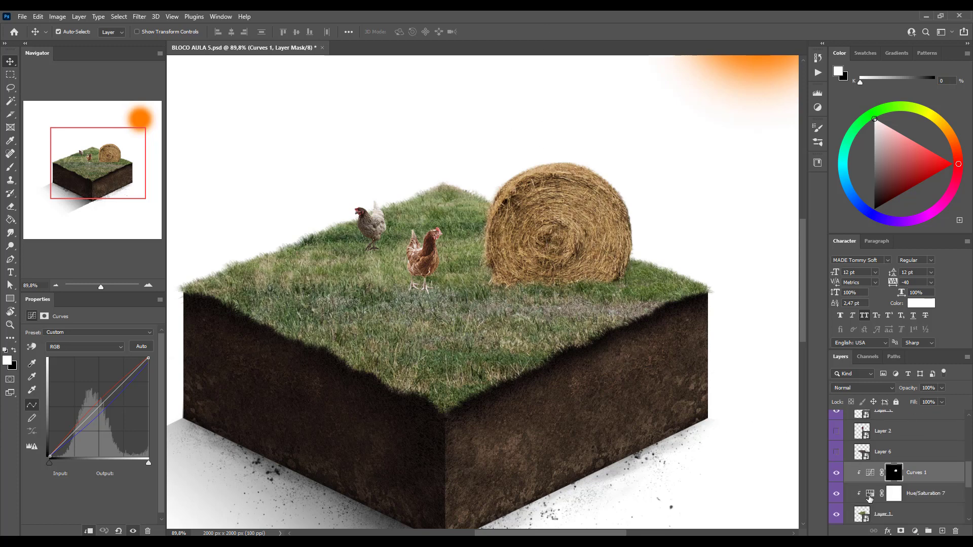
click(868, 496)
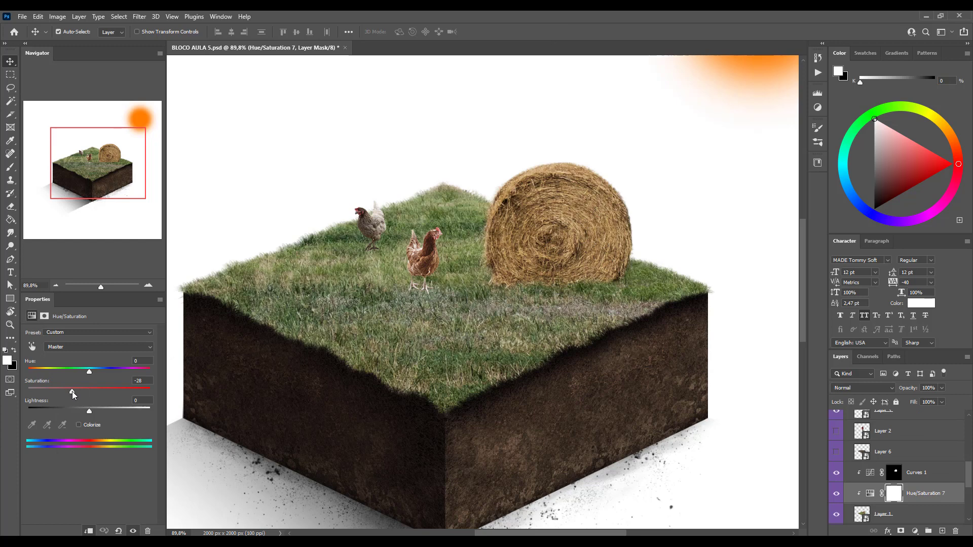
mouse_move(63, 388)
mouse_down()
mouse_move(53, 387)
mouse_move(72, 388)
mouse_up()
- Add a Hue/Saturation adjustment above the bale's Curves 1, clip it to the bale and set its saturation to -19
click(916, 473)
click(914, 530)
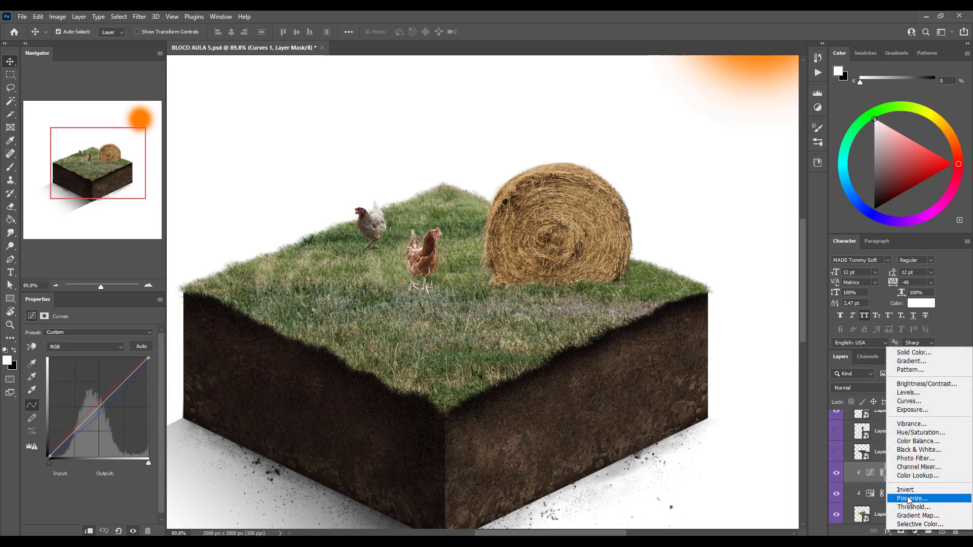
click(920, 432)
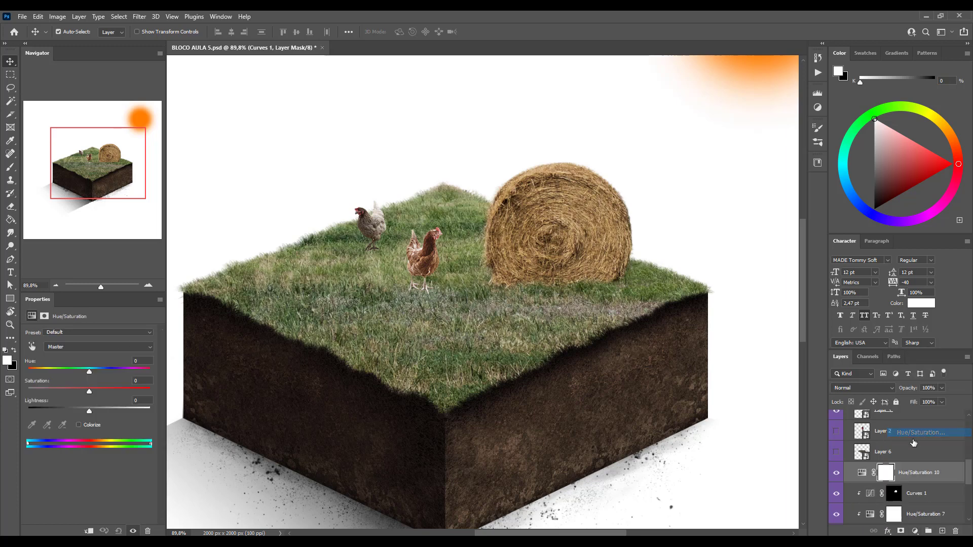
alt+click(914, 482)
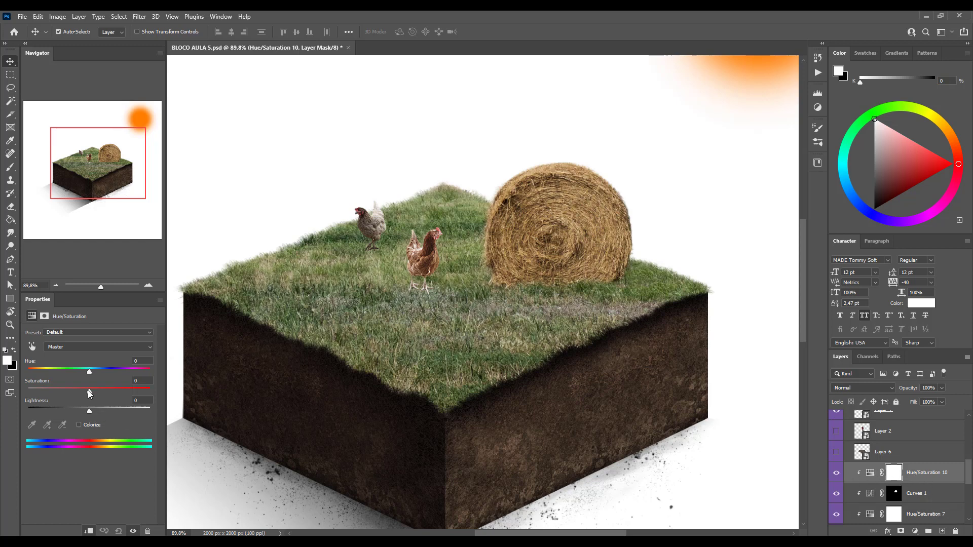
drag(89, 393, 78, 389)
- Invert the Hue/Saturation 10 mask to black and paint white over the bale with a soft 189 px brush
key(ctrl+i)
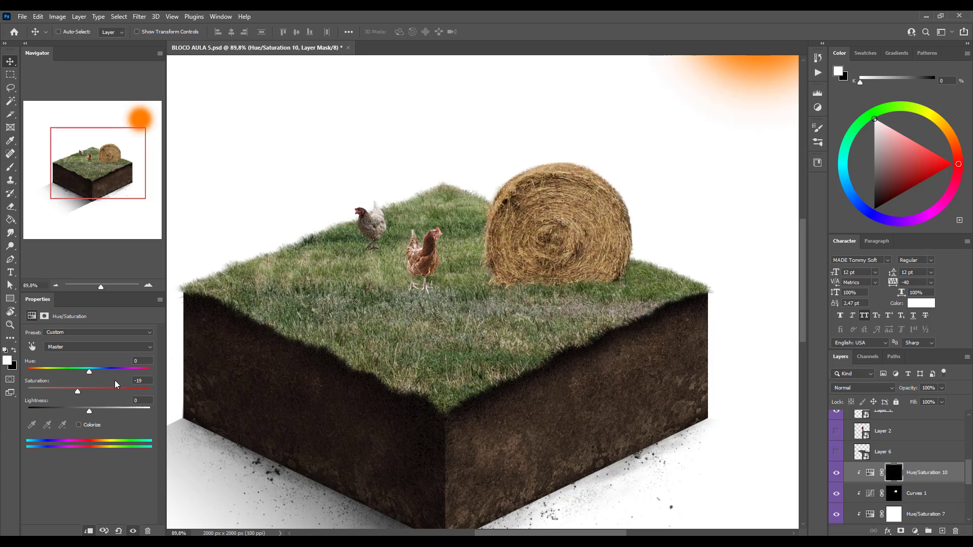
key(b)
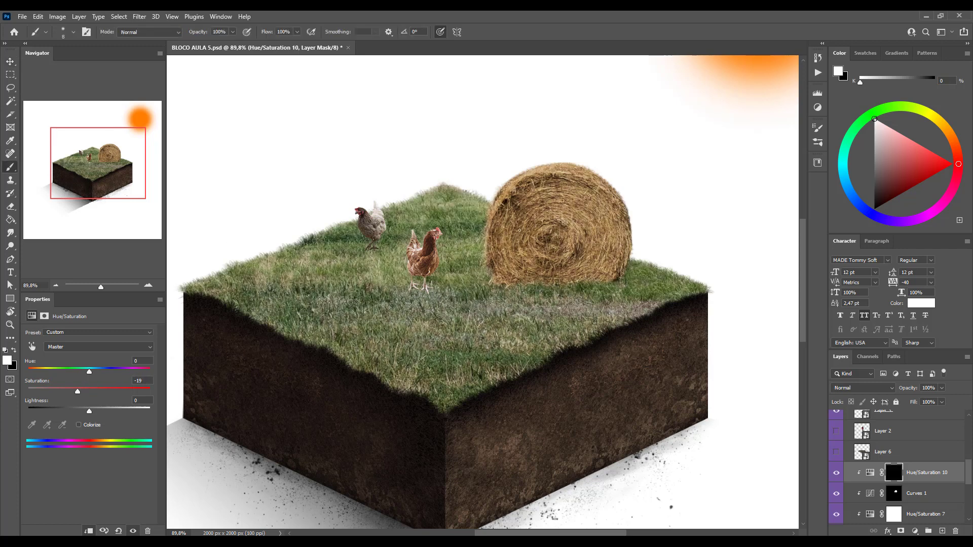
mouse_move(519, 230)
mouse_down()
mouse_move(566, 229)
mouse_move(564, 203)
mouse_move(579, 213)
mouse_move(546, 216)
mouse_move(517, 245)
mouse_move(524, 258)
mouse_move(597, 246)
mouse_up()
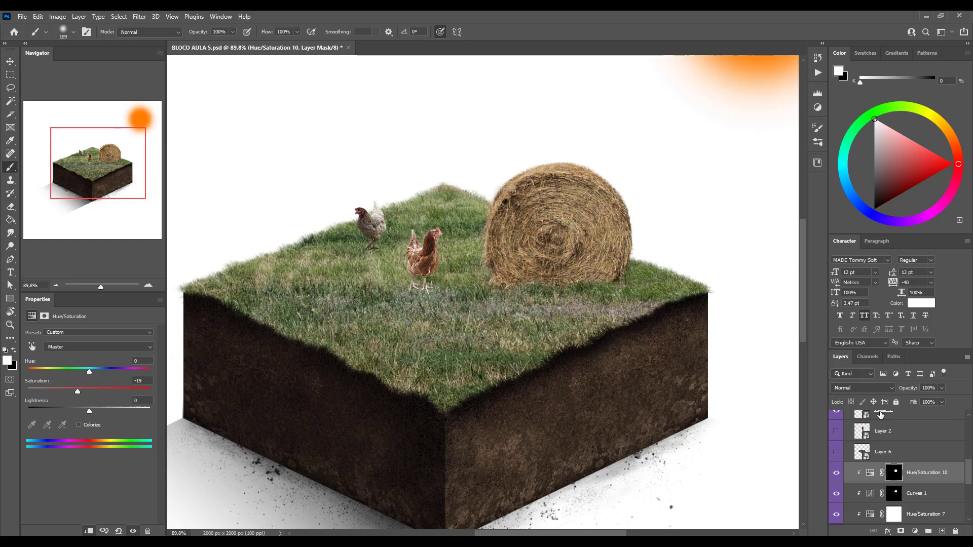
- Compare the bale with and without the Hue/Saturation 10 adjustment, both close up and in the whole scene
click(836, 474)
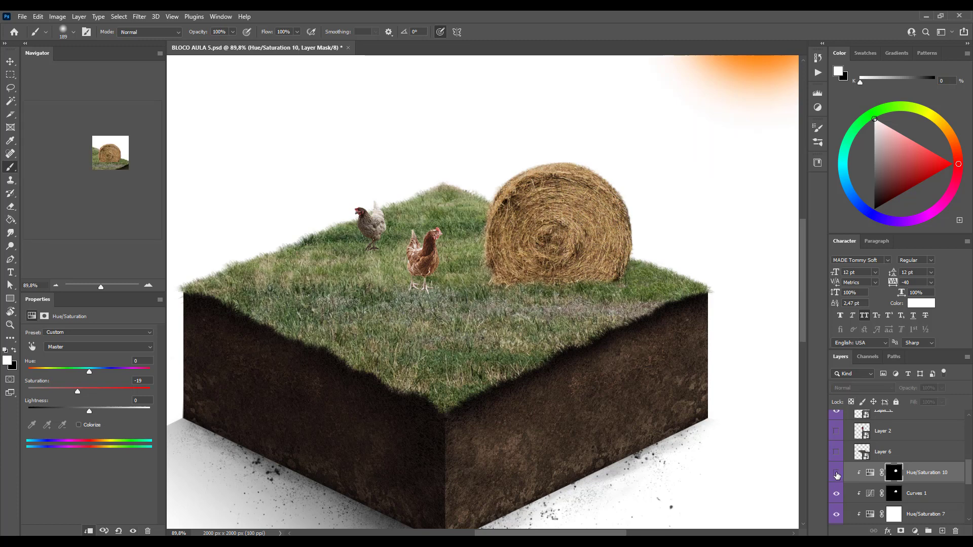
click(836, 474)
scroll(622, 245, up, 5)
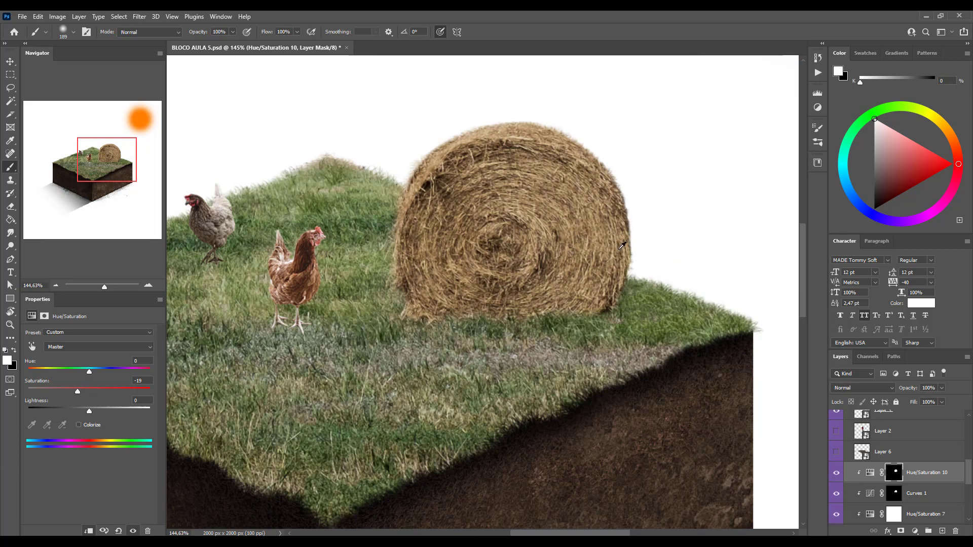
click(836, 473)
click(836, 473)
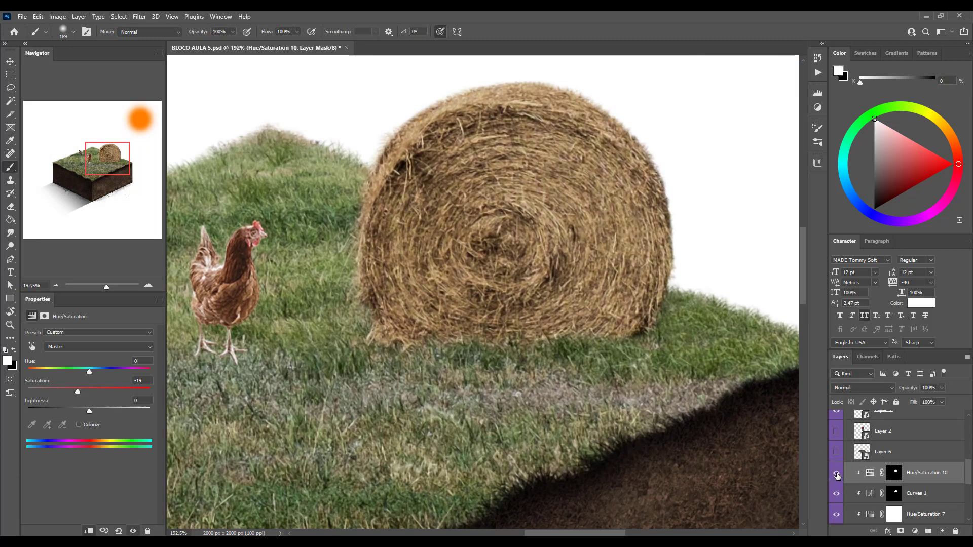
click(837, 473)
click(837, 473)
click(837, 473)
click(836, 473)
scroll(410, 316, down, 3)
scroll(410, 317, down, 4)
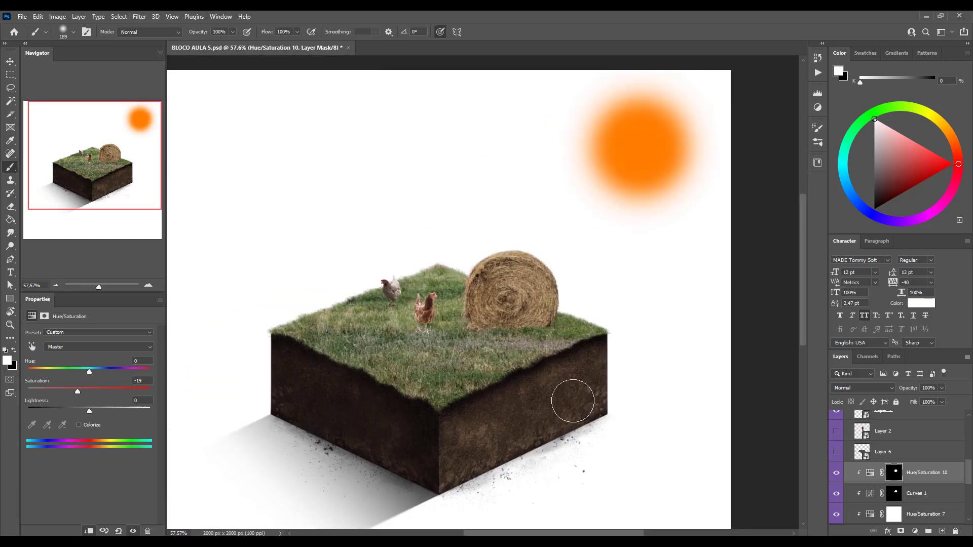
key(v)
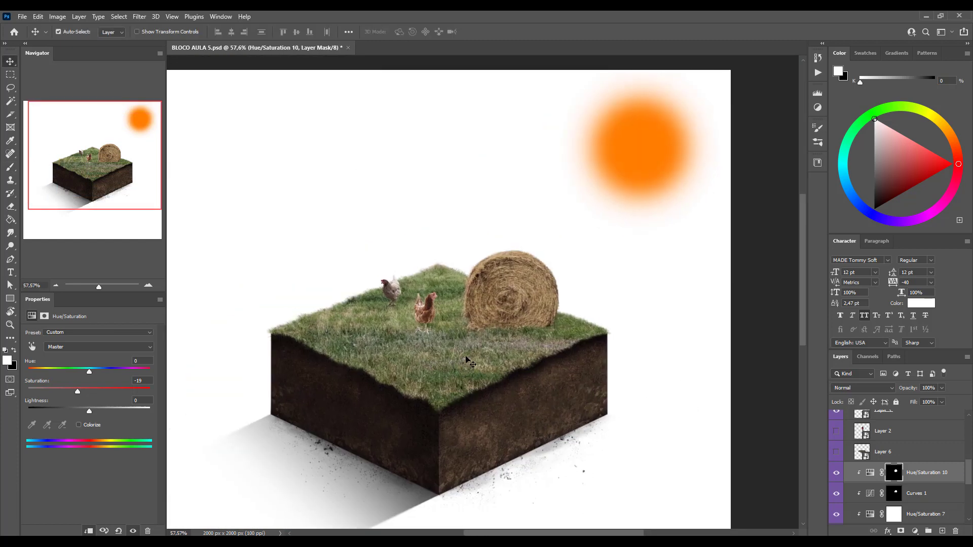
- Inspect the grass block up close and briefly preview the farmer, Layer 2, in the scene
scroll(423, 328, up, 2)
scroll(423, 329, up, 2)
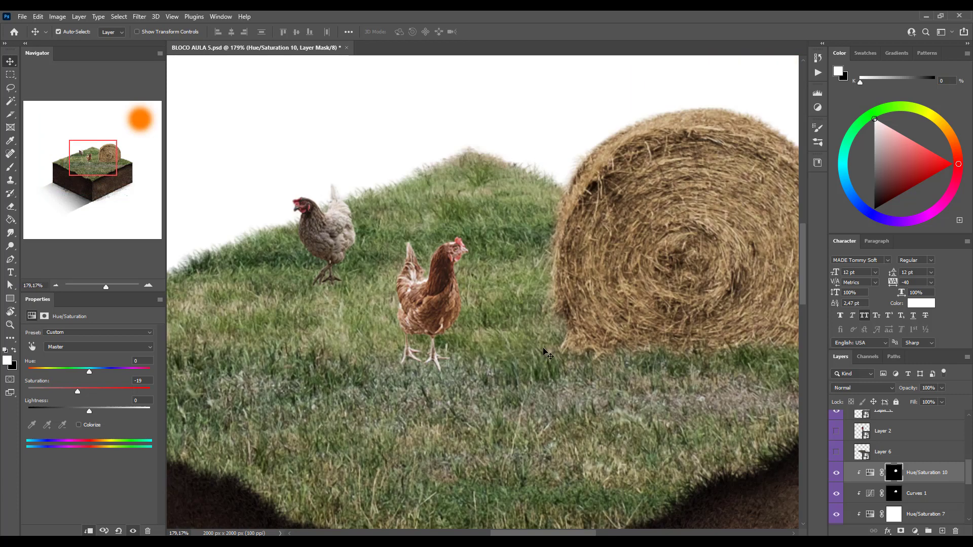
scroll(523, 328, down, 1)
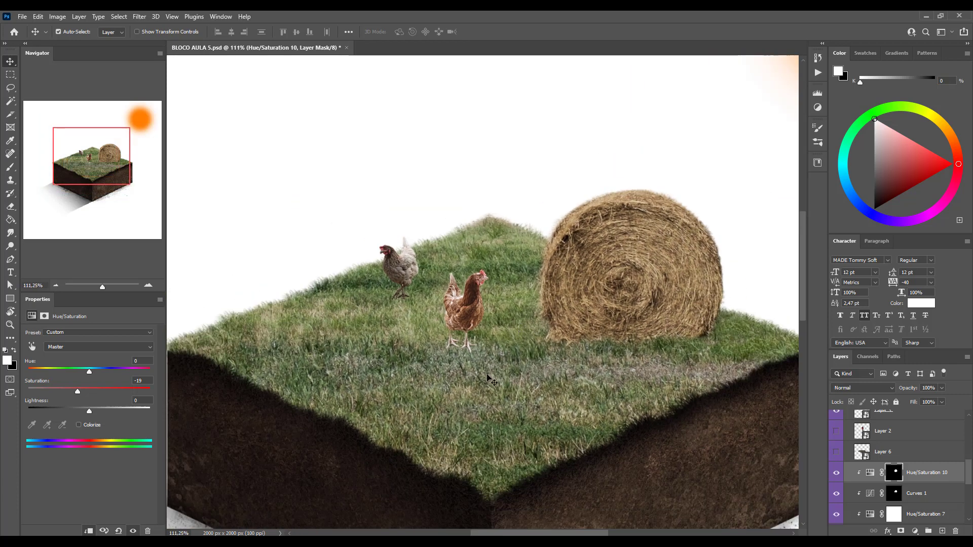
scroll(487, 308, down, 1)
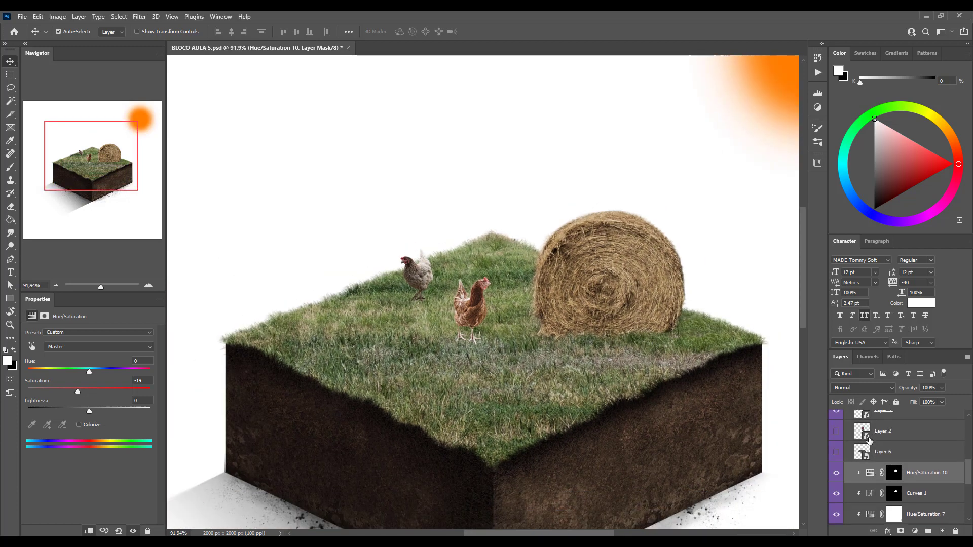
click(835, 433)
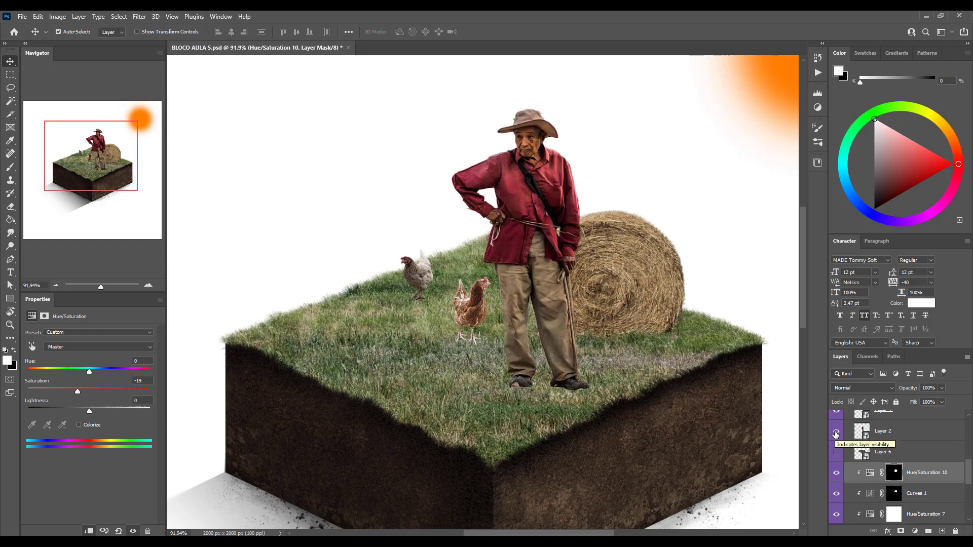
click(836, 433)
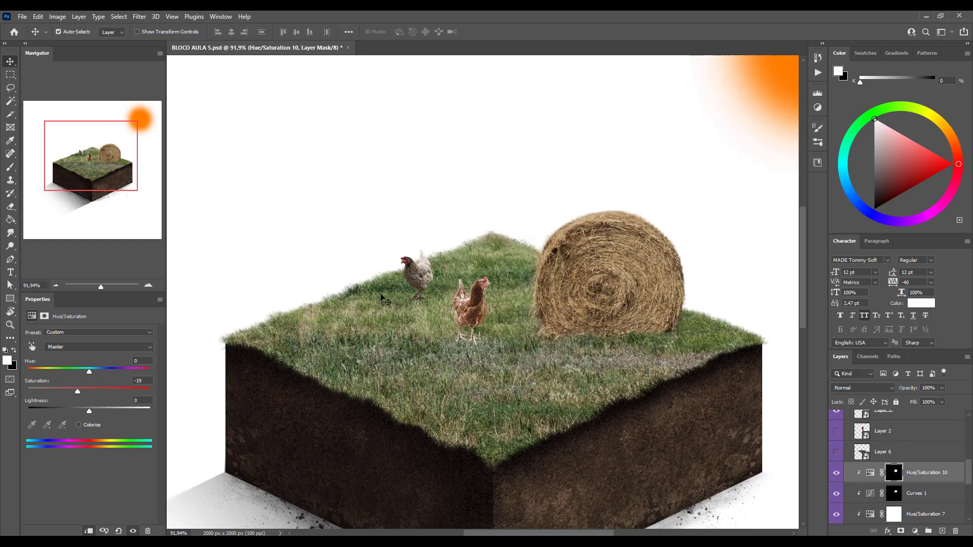
- Show and select the soil layer, Layer 6, and check the contents of its smart object
click(836, 453)
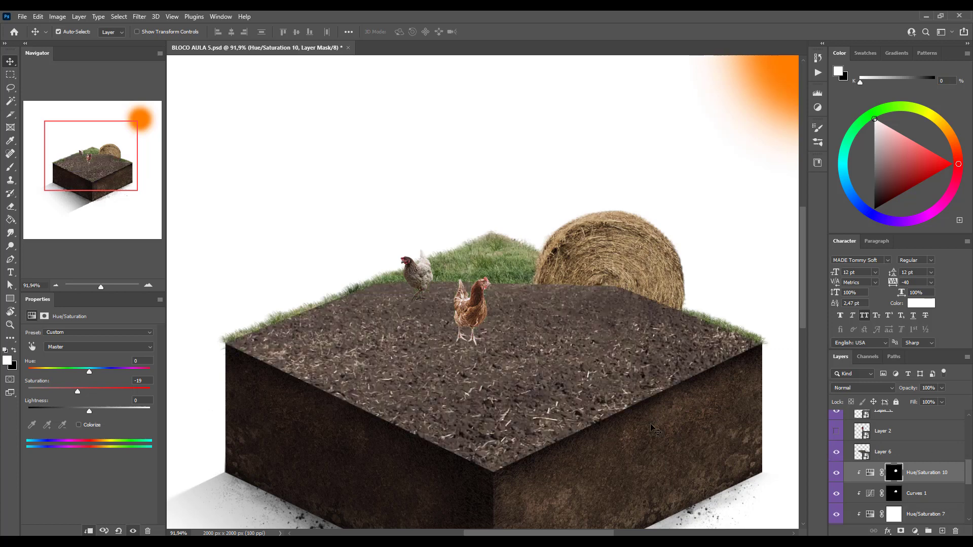
click(882, 453)
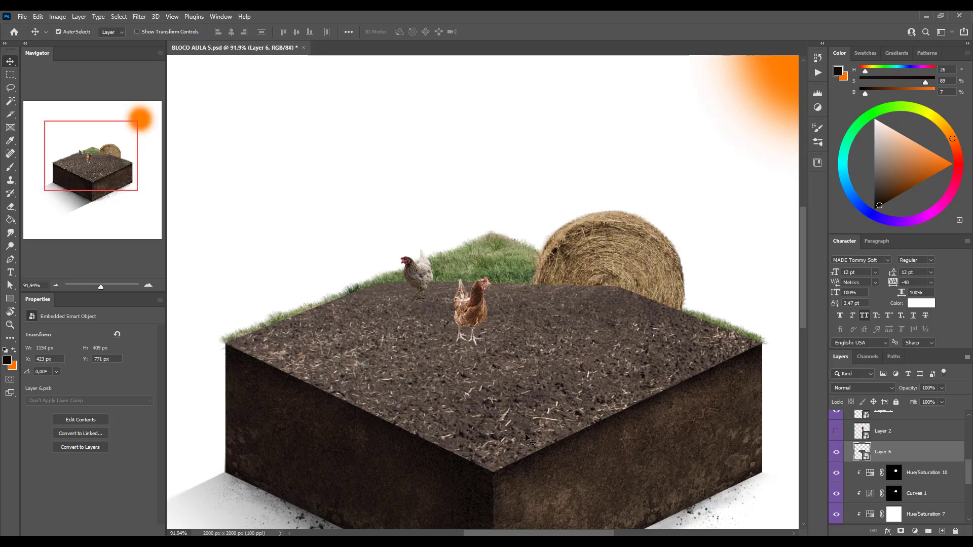
double_click(865, 459)
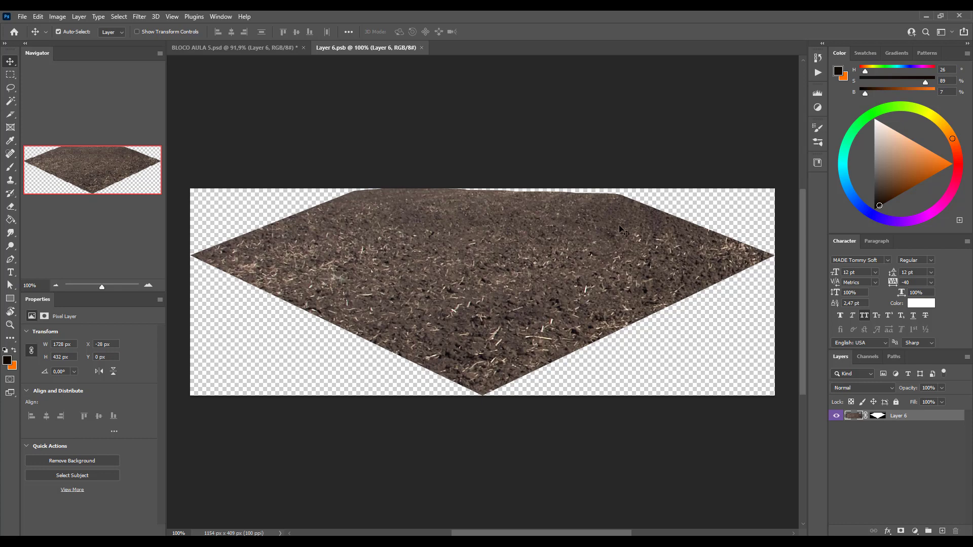
click(421, 47)
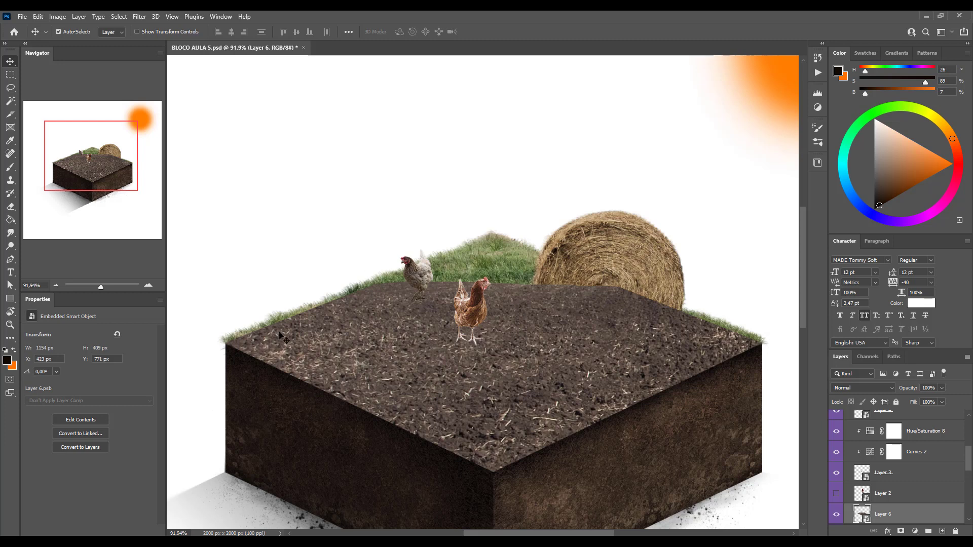
- Add a layer mask to the soil layer, Layer 6, and invert it to black
scroll(899, 503, down, 2)
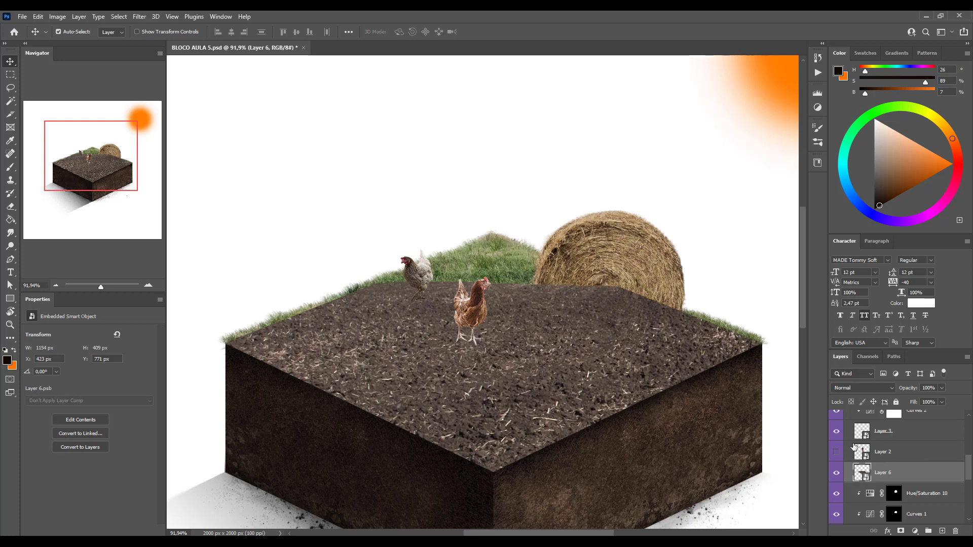
click(900, 531)
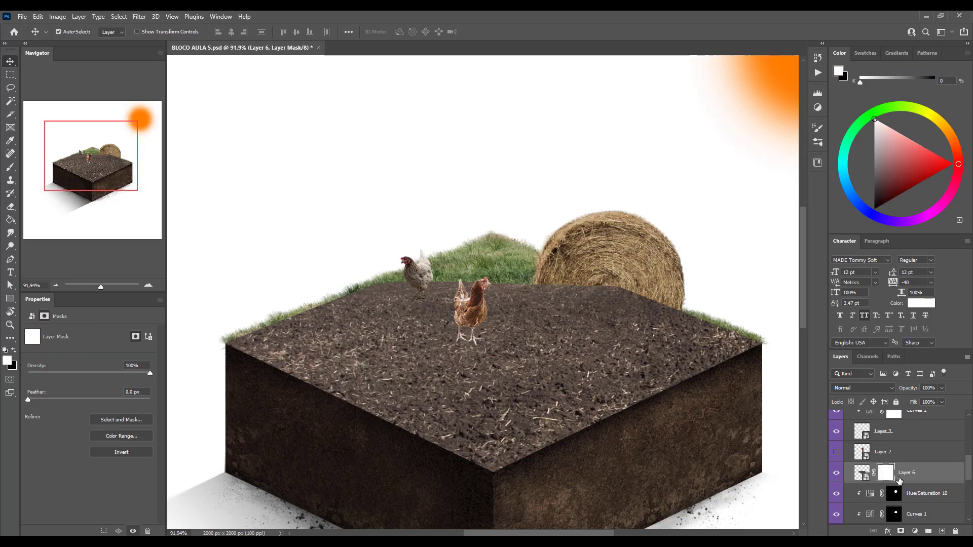
key(ctrl+i)
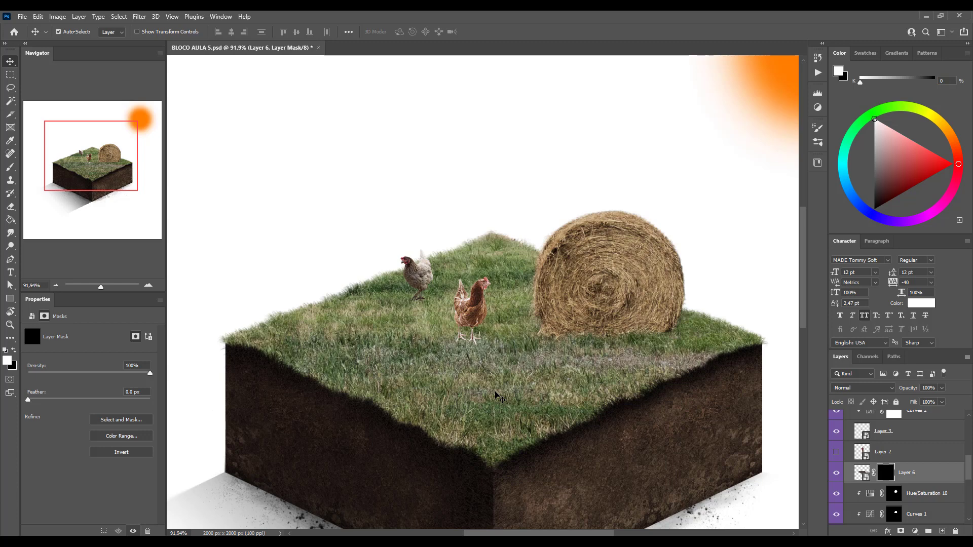
click(310, 265)
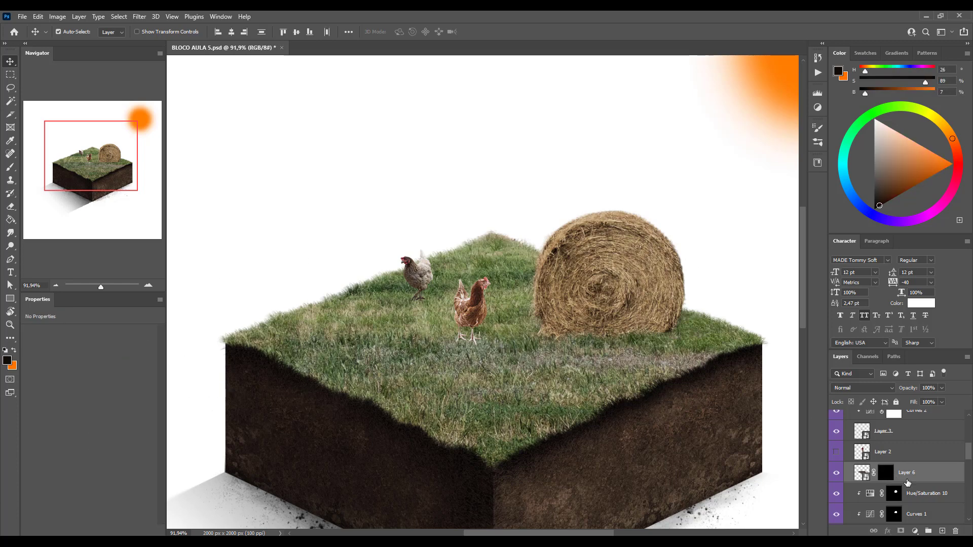
- Paint white on the Layer 6 mask with a soft round pressure-opacity brush at 90 px, revealing a soil strip across the middle of the grass
click(885, 472)
key(b)
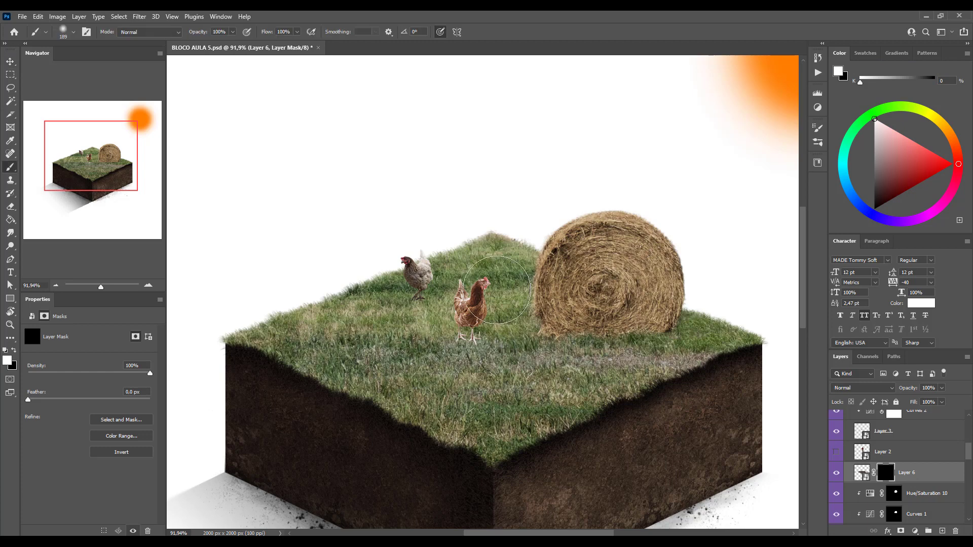
right_click(496, 290)
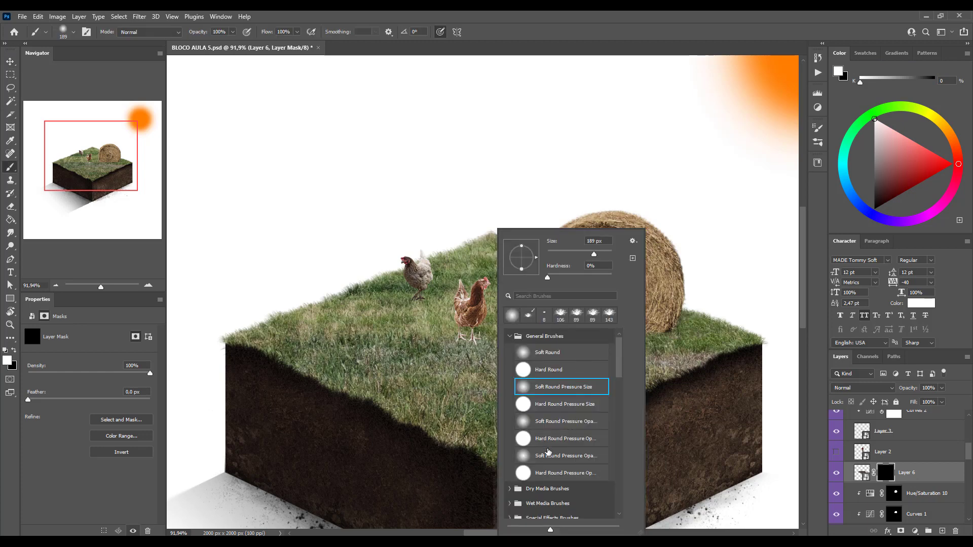
click(550, 455)
key(Return)
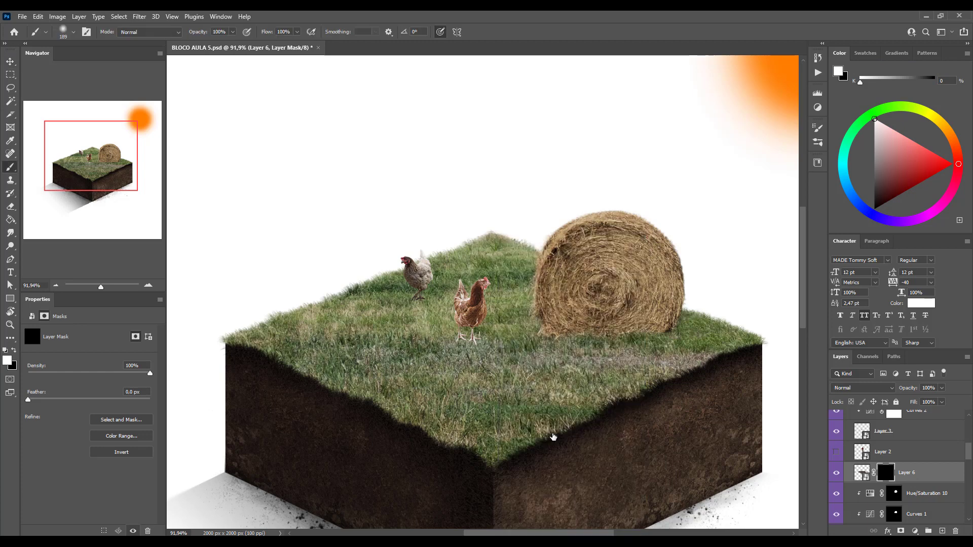
drag(511, 273, 497, 274)
mouse_move(467, 365)
mouse_down()
mouse_move(480, 344)
mouse_move(459, 343)
mouse_move(493, 343)
mouse_move(433, 345)
mouse_move(415, 359)
mouse_move(352, 352)
mouse_move(404, 326)
mouse_move(444, 328)
mouse_move(426, 326)
mouse_move(428, 308)
mouse_move(464, 301)
mouse_move(516, 347)
mouse_move(482, 358)
mouse_move(554, 376)
mouse_move(536, 363)
mouse_move(697, 365)
mouse_up()
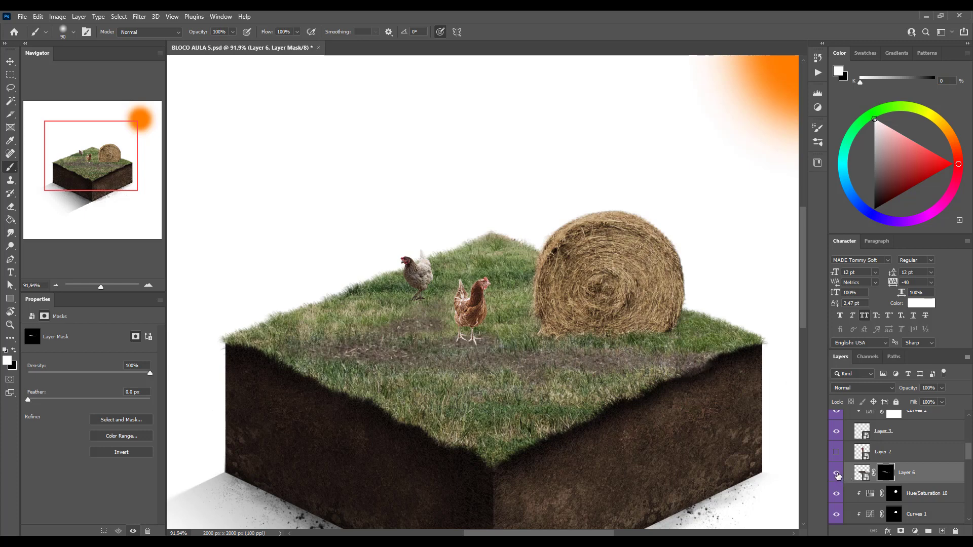
- Reveal more soil on the Layer 6 mask with a 43 px white brush near the block's edge, in the front grass and around the hens
click(836, 473)
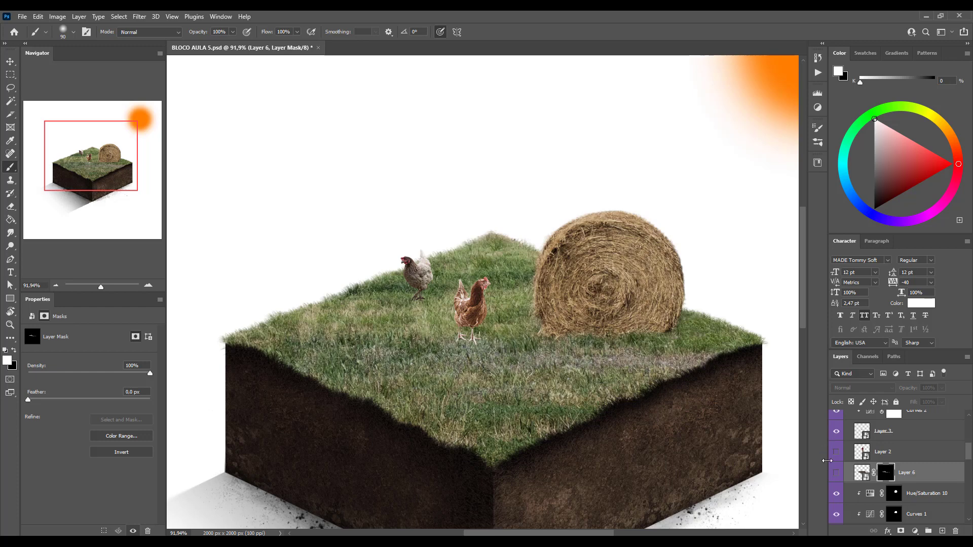
click(835, 475)
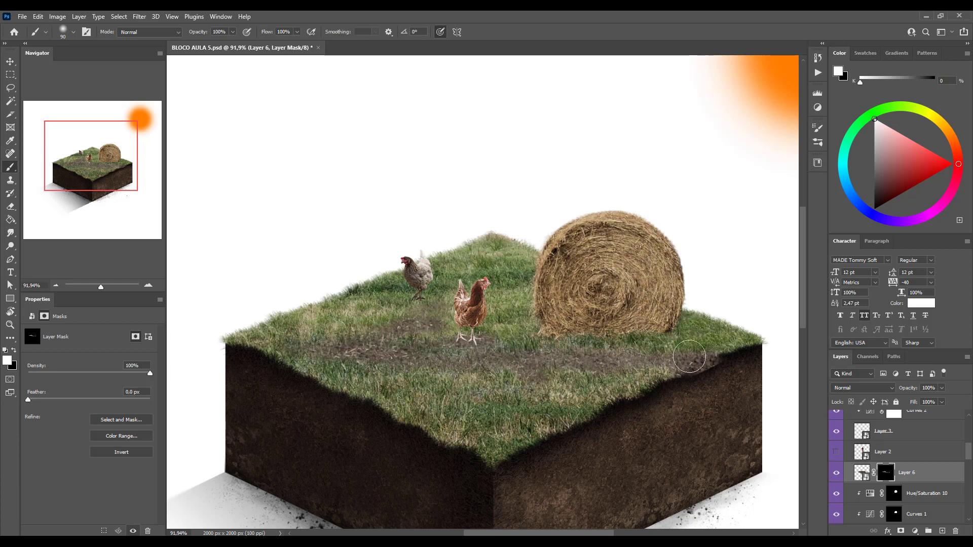
drag(684, 355, 665, 360)
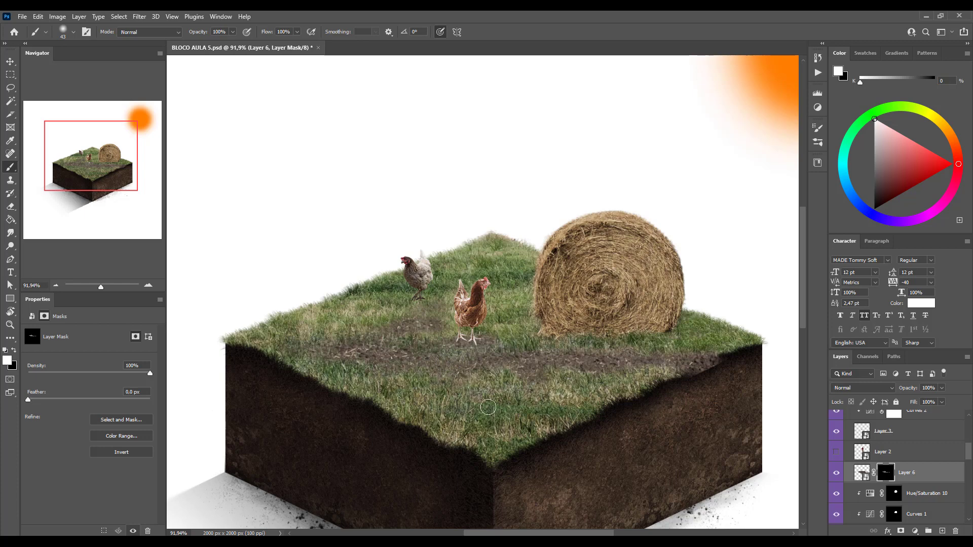
drag(461, 402, 488, 407)
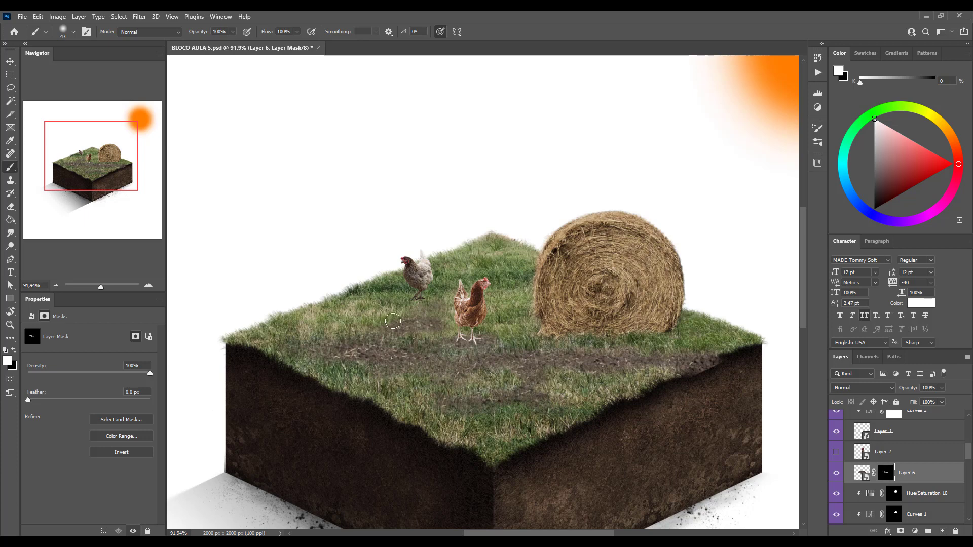
drag(437, 312, 392, 320)
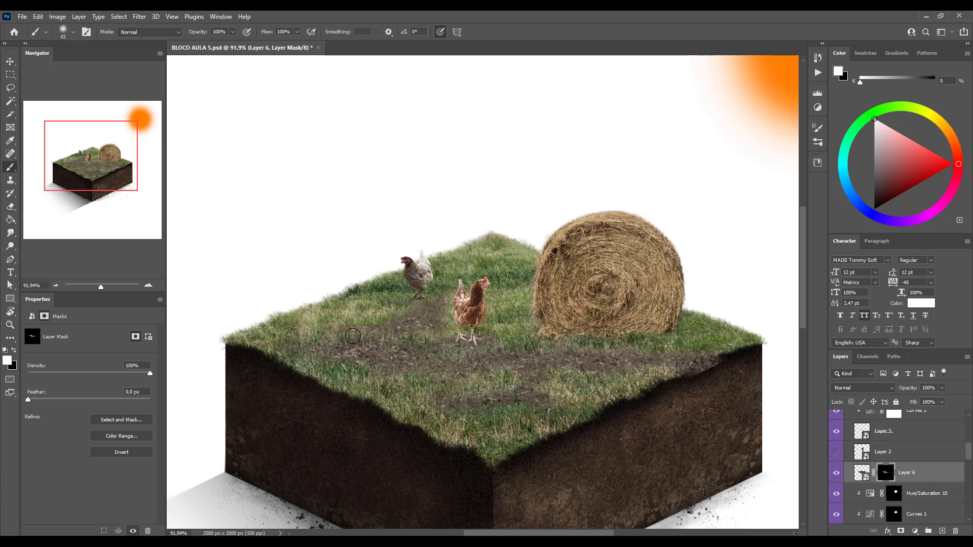
mouse_move(361, 327)
mouse_down()
mouse_move(386, 337)
mouse_move(371, 348)
mouse_up()
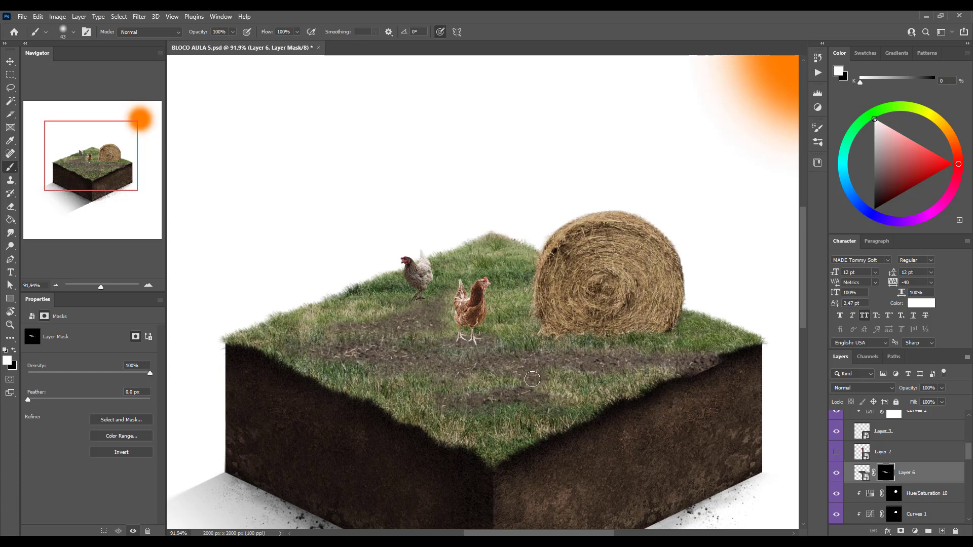
- Refine the soil edges on the Layer 6 mask, alternating black and white with the 43 px brush near the block's edge and front patch
key(x)
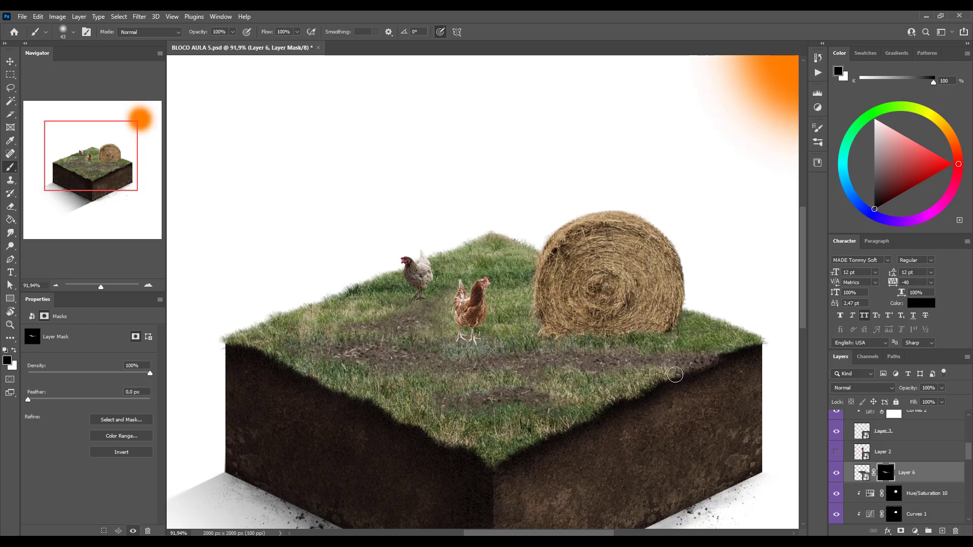
drag(675, 374, 707, 379)
key(x)
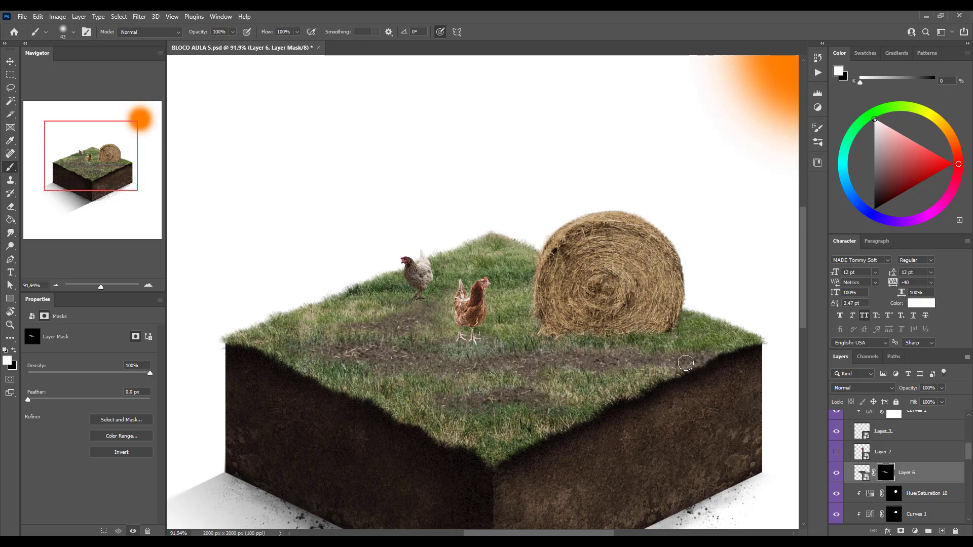
key(x)
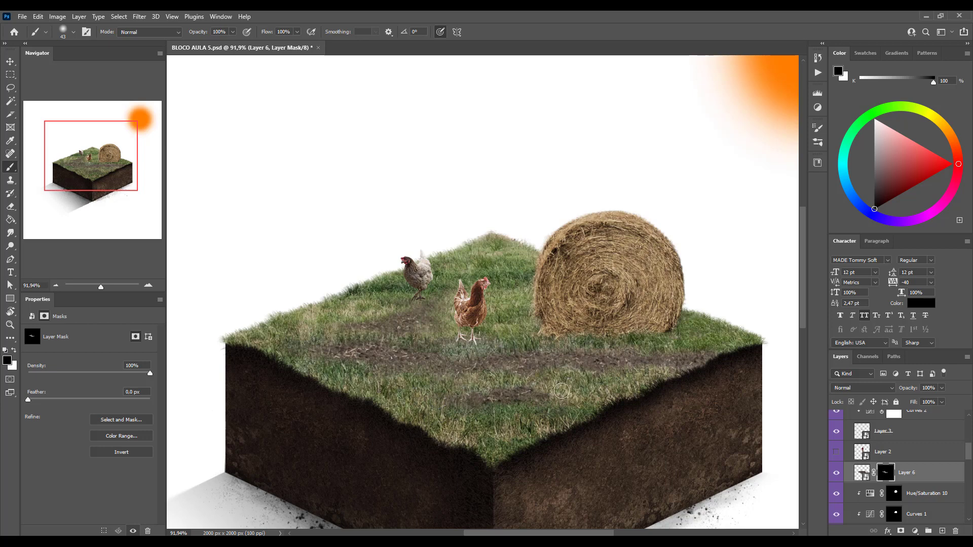
key(x)
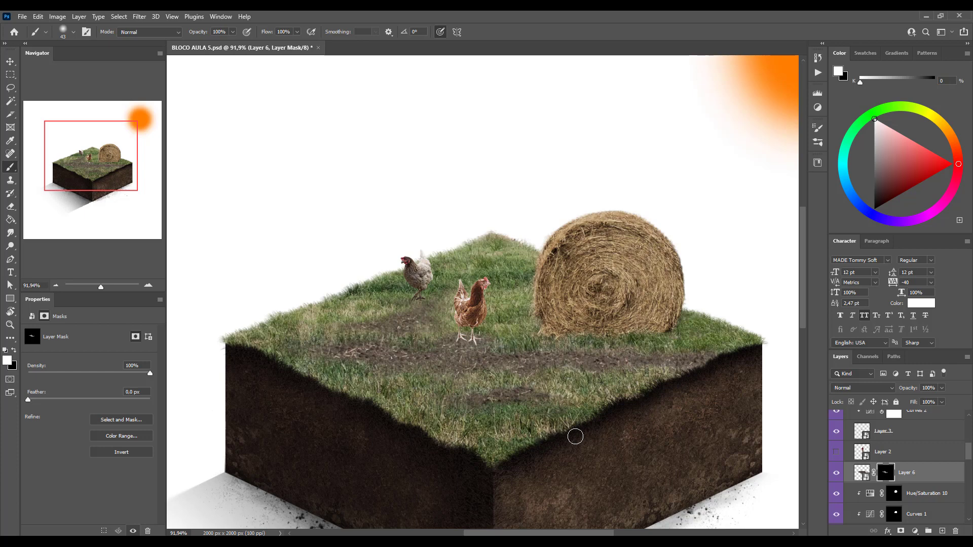
- Compare the block with and without Layer 6, and extend the front soil patch by painting white on its mask
scroll(576, 345, down, 3)
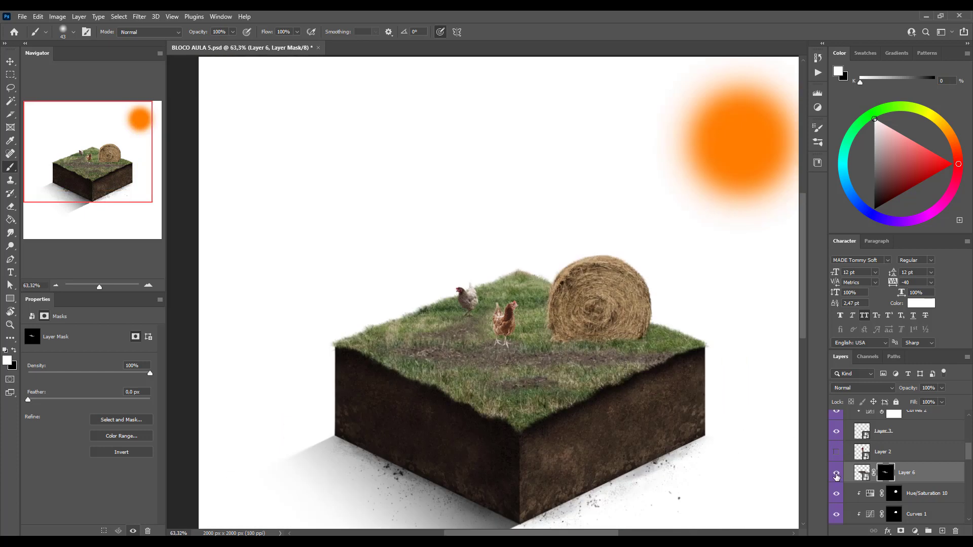
click(836, 474)
click(836, 474)
click(836, 473)
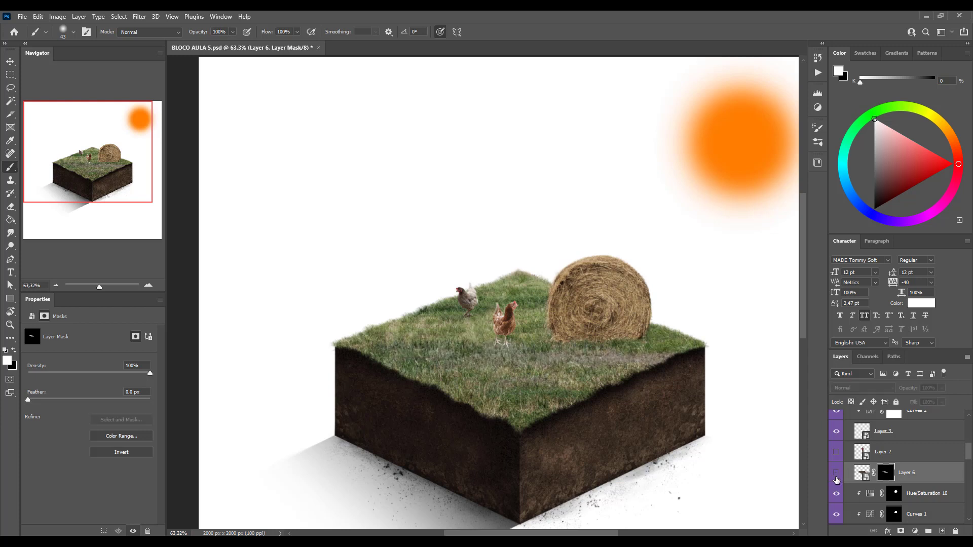
click(836, 476)
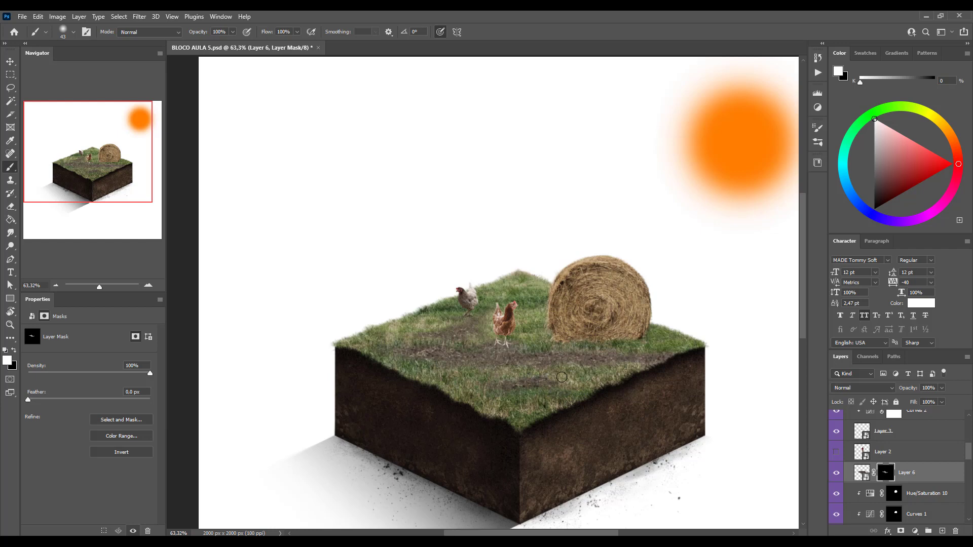
scroll(520, 391, up, 3)
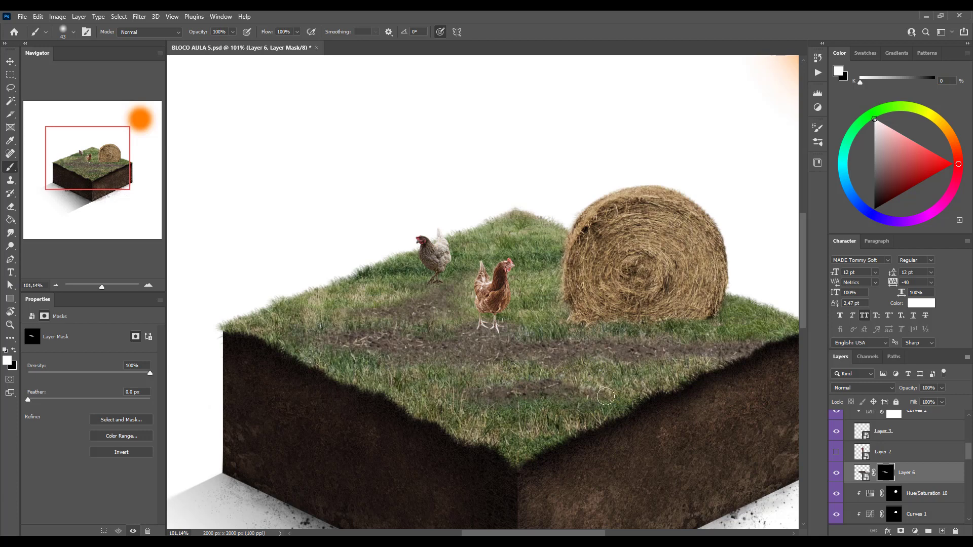
mouse_move(605, 396)
mouse_down()
mouse_move(632, 394)
mouse_move(549, 401)
mouse_up()
scroll(527, 372, down, 2)
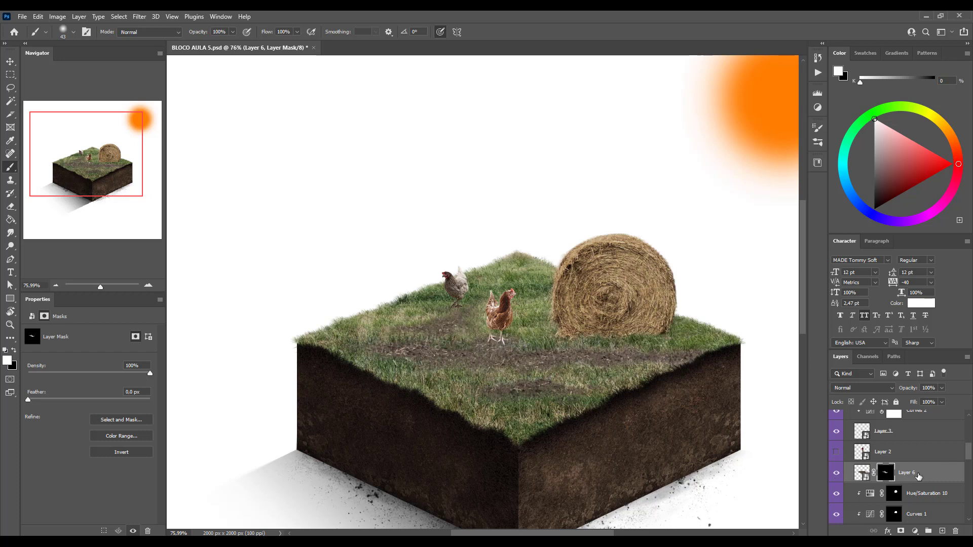
- Duplicate the masked soil layer, Layer 6, and hide the original
click(861, 474)
key(ctrl+j)
click(837, 495)
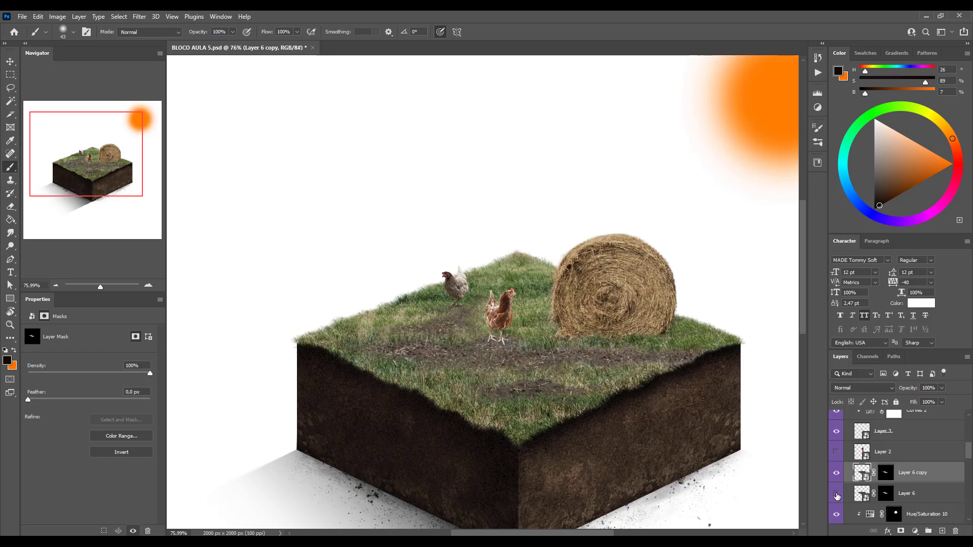
- Paint the Layer 6 copy mask entirely black with a soft 296 px brush to clear the soil patches
click(885, 475)
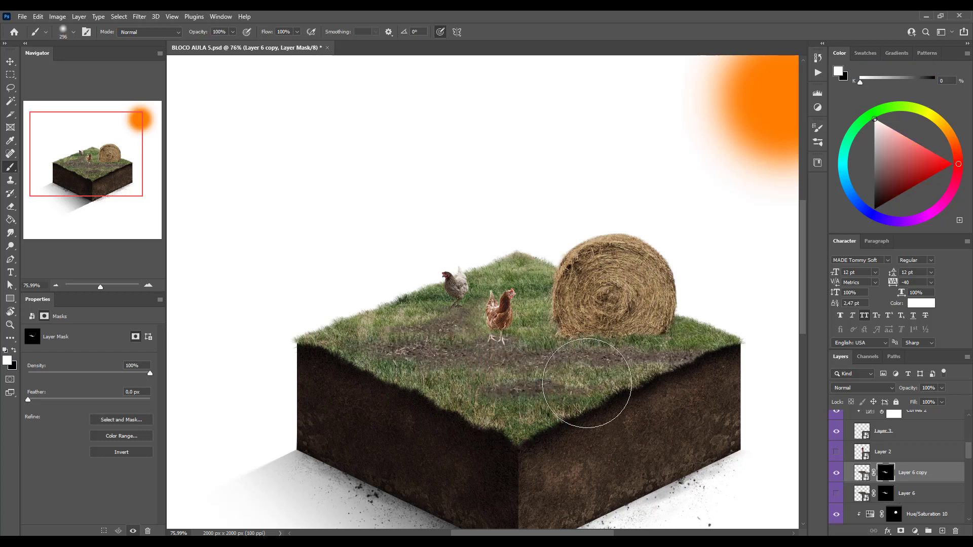
key(x)
drag(675, 367, 353, 328)
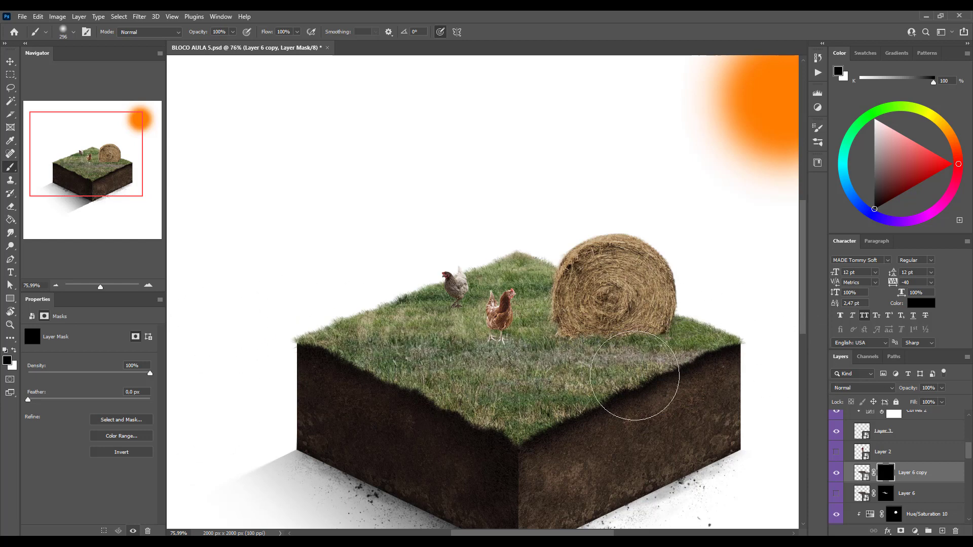
- Paint white on the Layer 6 copy mask at 26% opacity and 22% flow to reveal faint soil under the brown hen
scroll(521, 387, up, 3)
key(x)
drag(519, 387, 500, 369)
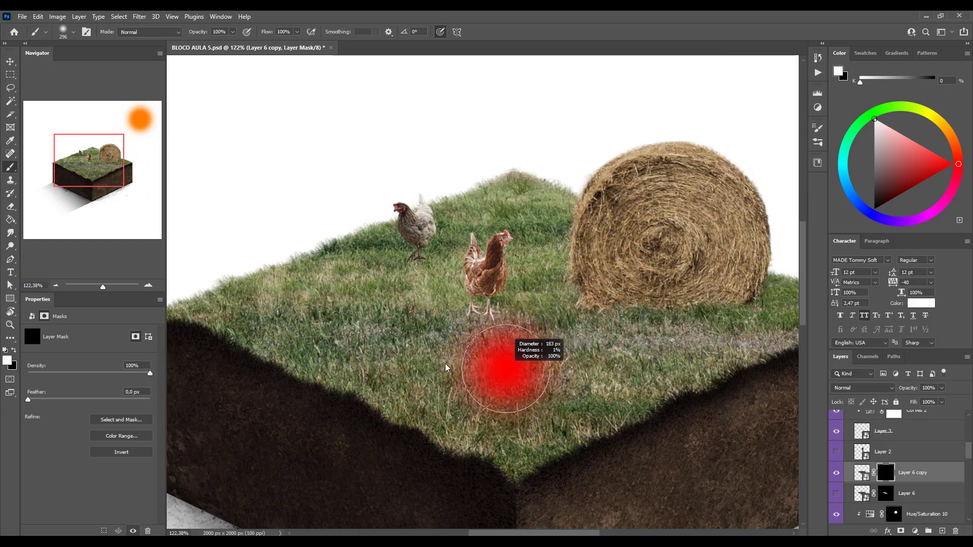
drag(199, 33, 152, 38)
drag(267, 32, 229, 46)
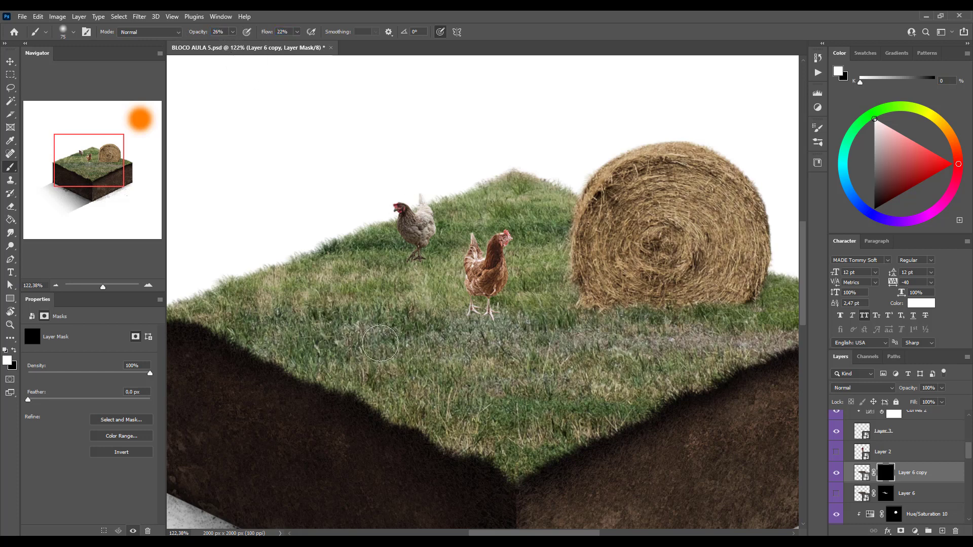
mouse_move(424, 327)
mouse_down()
mouse_move(468, 330)
mouse_move(477, 315)
mouse_move(497, 313)
mouse_move(541, 323)
mouse_move(481, 325)
mouse_up()
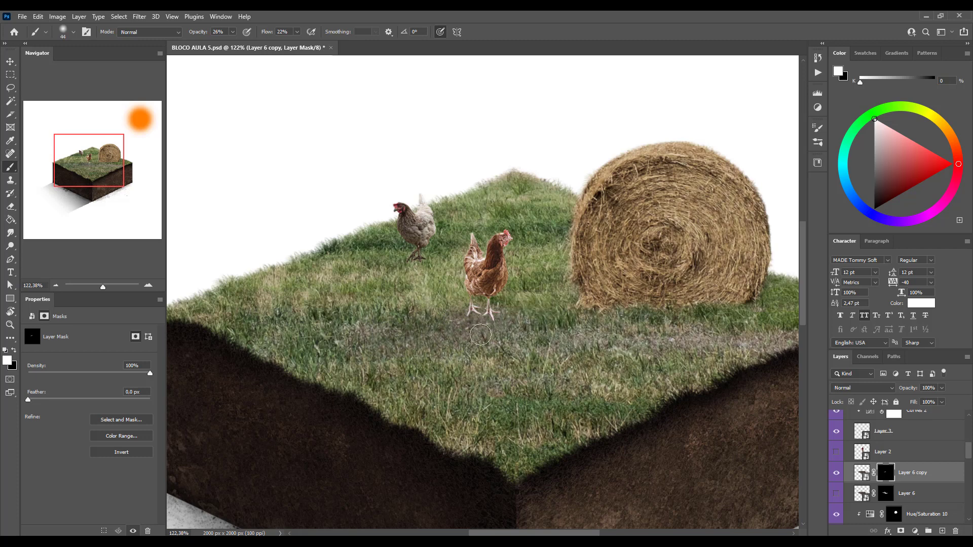
- Raise the brush to 44% opacity and 34% flow and extend the soil strip from the hen past the bale to the block's edge
drag(200, 35, 274, 35)
mouse_move(484, 320)
mouse_down()
mouse_move(396, 339)
mouse_move(280, 326)
mouse_move(387, 334)
mouse_move(435, 322)
mouse_move(557, 346)
mouse_move(485, 347)
mouse_move(486, 336)
mouse_move(462, 333)
mouse_move(507, 348)
mouse_move(574, 336)
mouse_move(775, 340)
mouse_up()
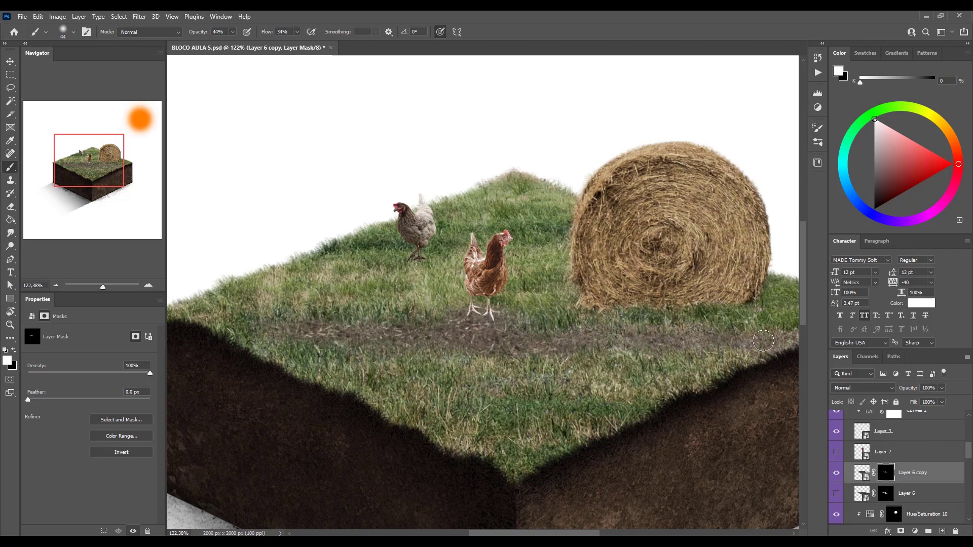
scroll(775, 340, right, 3)
mouse_move(613, 340)
mouse_down()
mouse_move(561, 341)
mouse_move(634, 339)
mouse_up()
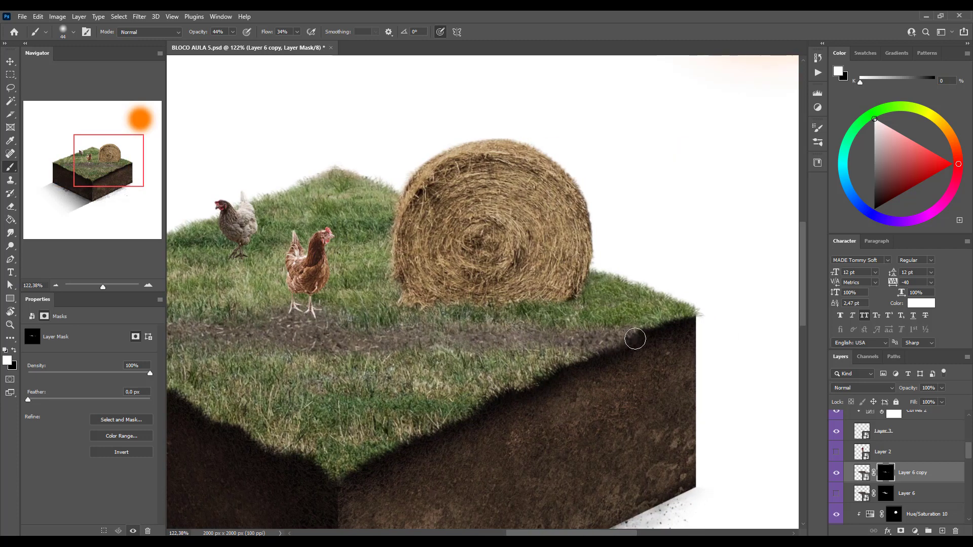
- Shrink the brush to about 8 px and add fine soil detail to the strip between the brown hen and the bale
key(bracketleft)
key(bracketleft)
key(bracketleft)
key(bracketleft)
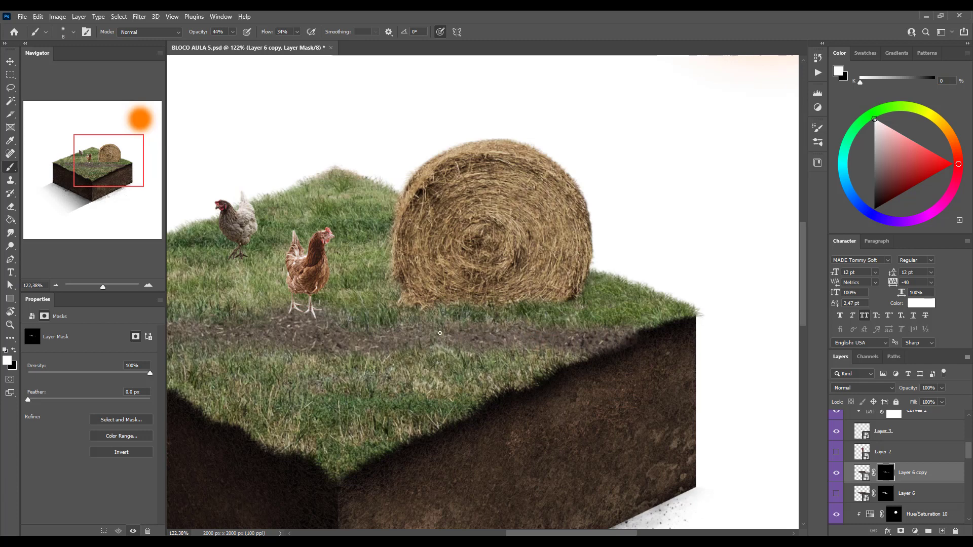
drag(412, 325, 426, 327)
- Paint a second soil patch in the grass near the block's front corner with a 38 px white brush, blending it toward the strip
mouse_move(321, 380)
mouse_down()
mouse_move(349, 381)
mouse_move(295, 384)
mouse_move(364, 371)
mouse_move(358, 367)
mouse_move(372, 386)
mouse_move(430, 394)
mouse_move(469, 386)
mouse_move(452, 378)
mouse_move(443, 386)
mouse_move(459, 386)
mouse_move(413, 385)
mouse_move(515, 373)
mouse_move(350, 393)
mouse_move(320, 384)
mouse_move(300, 400)
mouse_move(313, 405)
mouse_move(300, 404)
mouse_move(309, 389)
mouse_move(367, 399)
mouse_move(351, 406)
mouse_move(333, 403)
mouse_move(451, 391)
mouse_up()
right_click(335, 389)
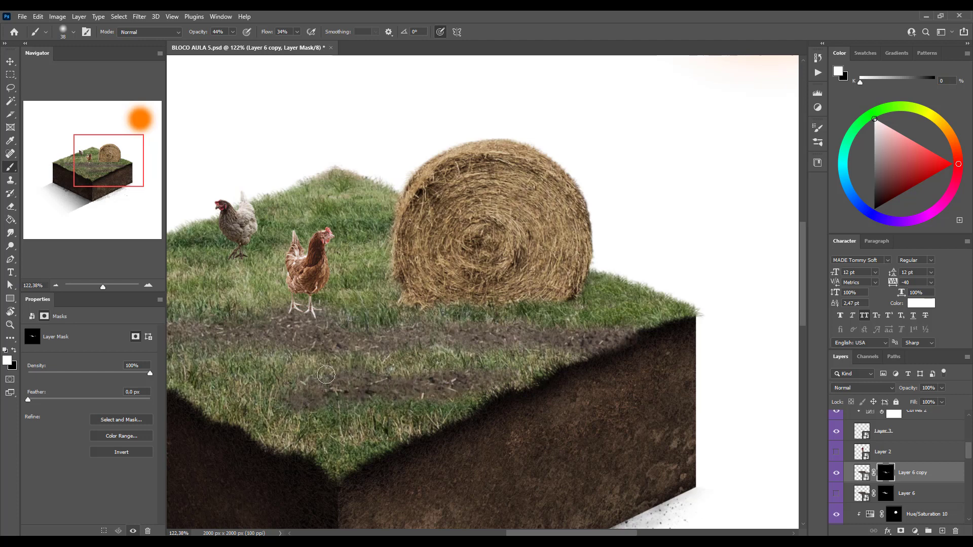
mouse_move(326, 375)
mouse_down()
mouse_move(338, 384)
mouse_move(347, 343)
mouse_move(349, 360)
mouse_move(481, 360)
mouse_up()
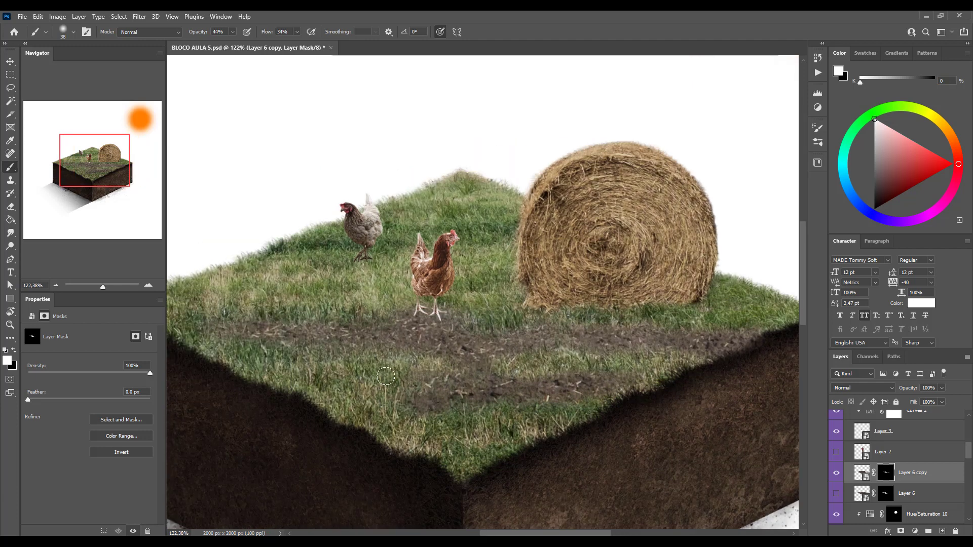
mouse_move(386, 376)
mouse_down()
mouse_move(455, 396)
mouse_move(396, 389)
mouse_move(419, 395)
mouse_move(440, 381)
mouse_move(503, 389)
mouse_up()
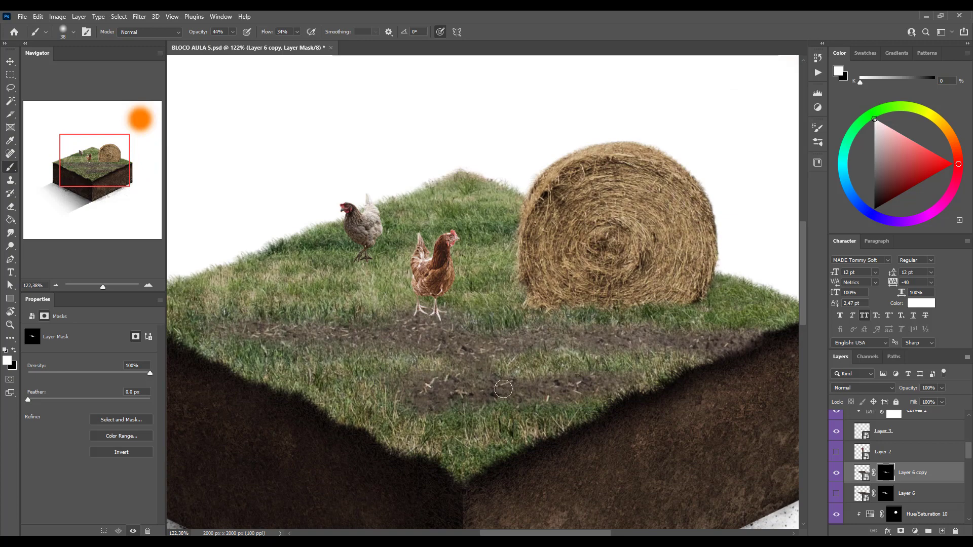
- Paint white on the Layer 6 copy mask to reveal a dirt patch around the feet of the rear grey hen
scroll(462, 336, down, 5)
scroll(423, 329, up, 4)
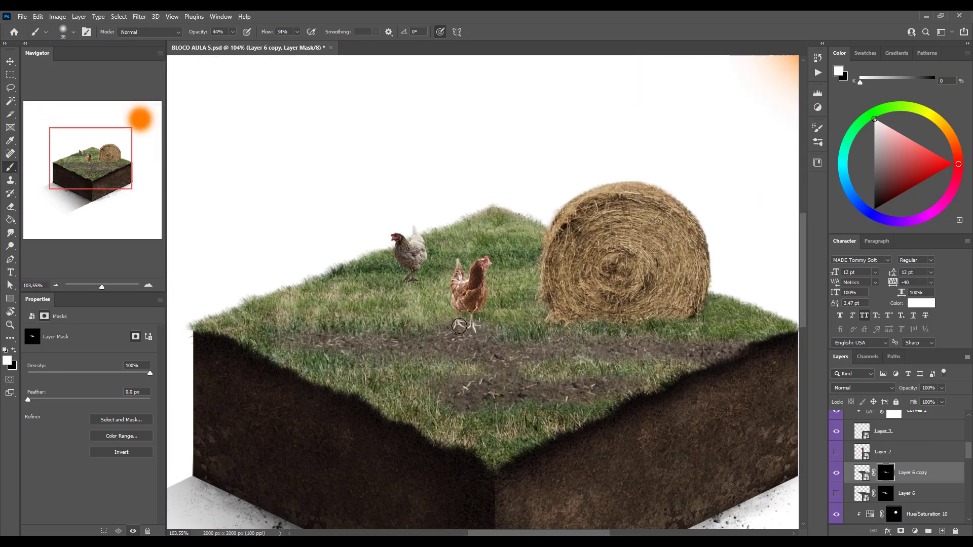
mouse_move(400, 285)
mouse_down()
mouse_move(424, 283)
mouse_move(403, 286)
mouse_move(444, 280)
mouse_move(408, 280)
mouse_move(384, 294)
mouse_move(410, 290)
mouse_move(384, 293)
mouse_move(387, 304)
mouse_move(361, 315)
mouse_move(410, 317)
mouse_move(453, 293)
mouse_move(459, 306)
mouse_move(434, 298)
mouse_move(459, 297)
mouse_move(413, 288)
mouse_move(456, 296)
mouse_move(413, 309)
mouse_move(424, 314)
mouse_move(315, 313)
mouse_move(379, 294)
mouse_move(387, 308)
mouse_move(370, 313)
mouse_move(398, 317)
mouse_up()
alt+right_click(434, 276)
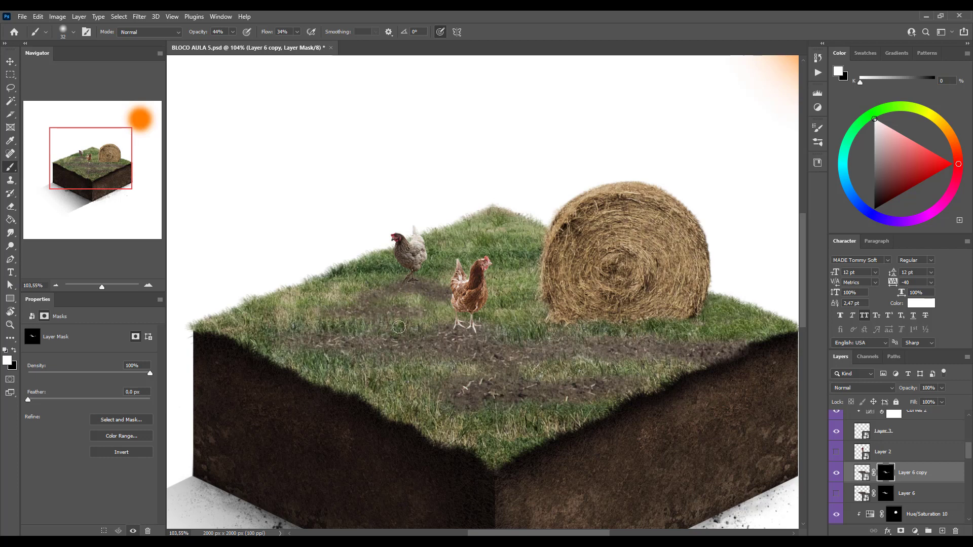
scroll(436, 366, down, 2)
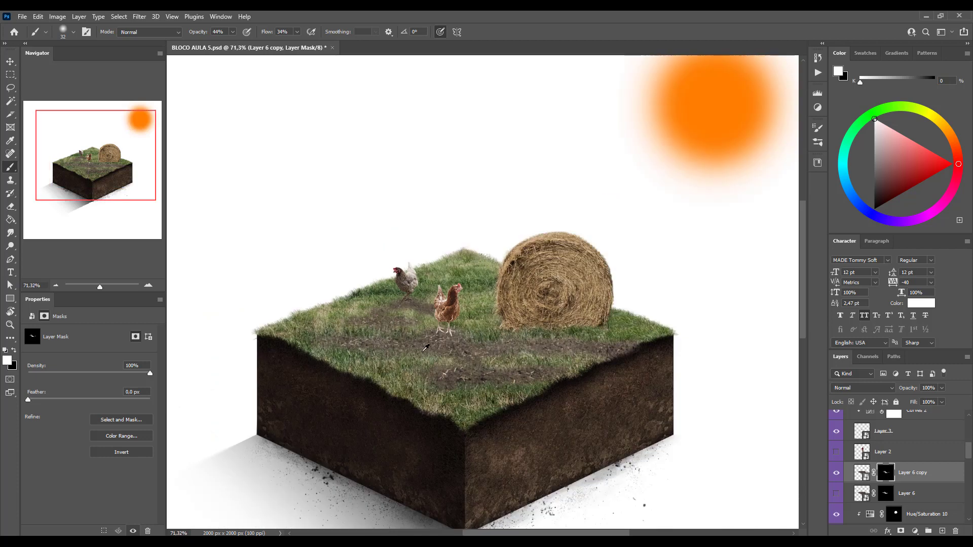
scroll(380, 315, up, 3)
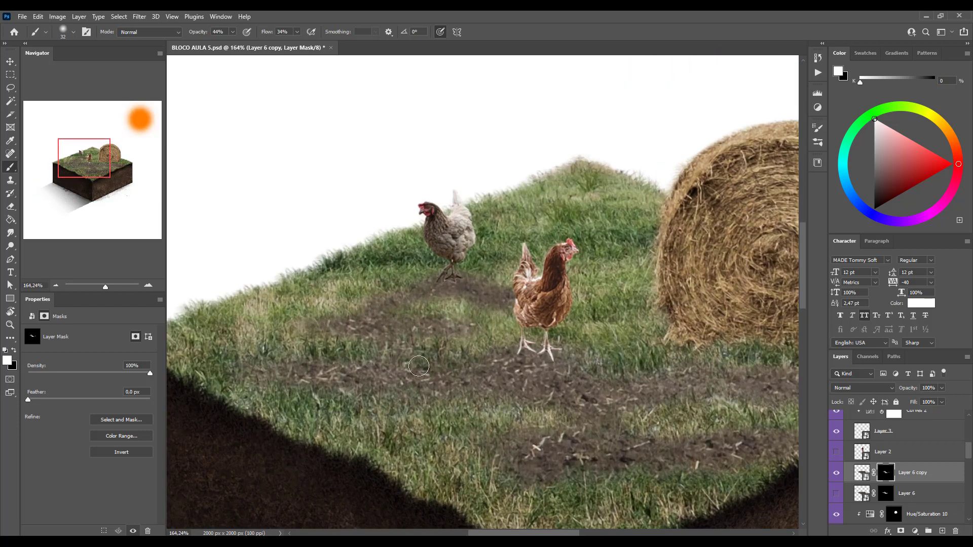
scroll(432, 361, down, 2)
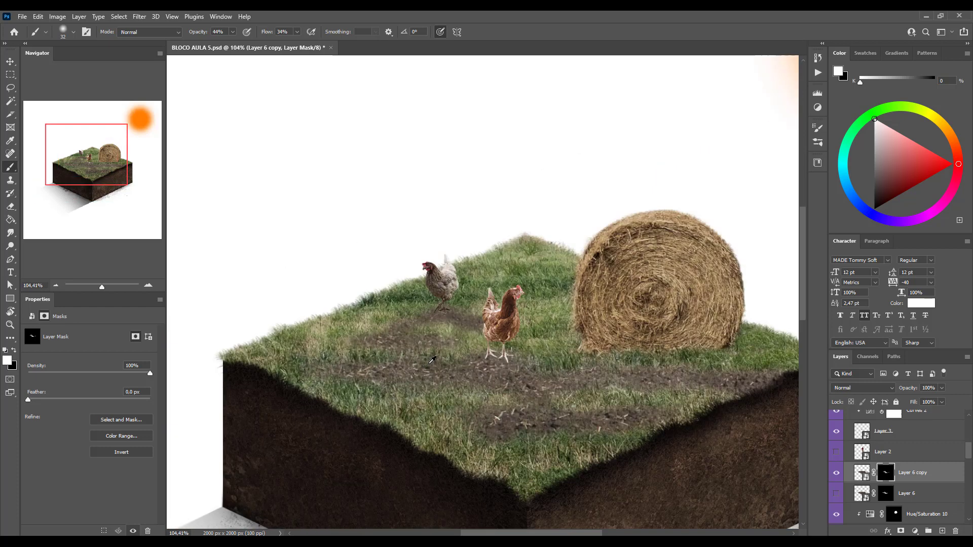
scroll(440, 304, down, 1)
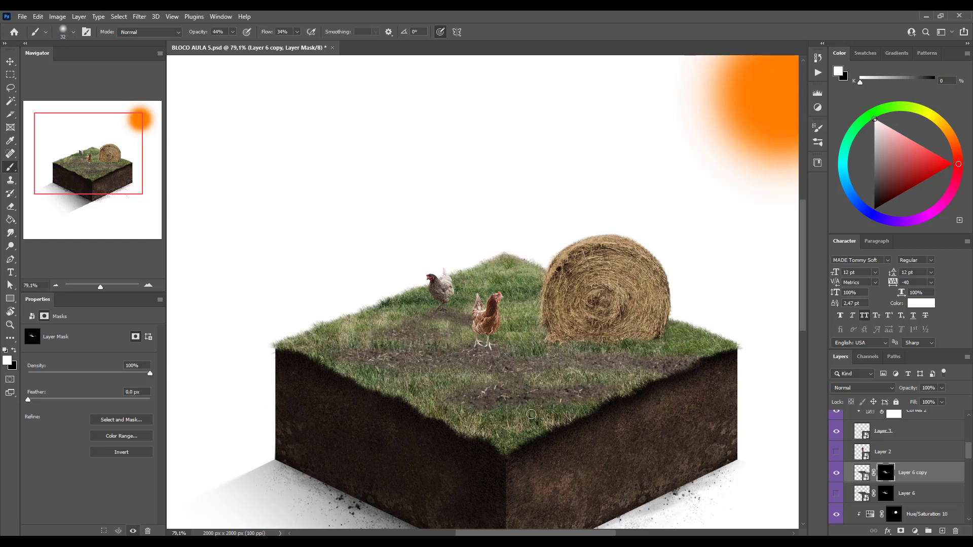
- Compare the two dirt versions by toggling the visibility of Layer 6 and Layer 6 copy, keeping only Layer 6 copy shown
scroll(558, 398, down, 3)
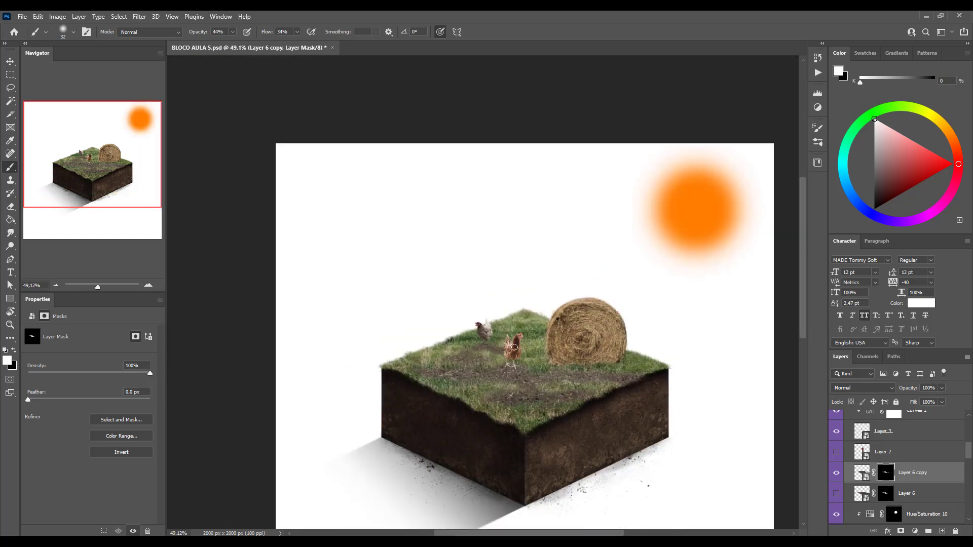
drag(534, 408, 487, 320)
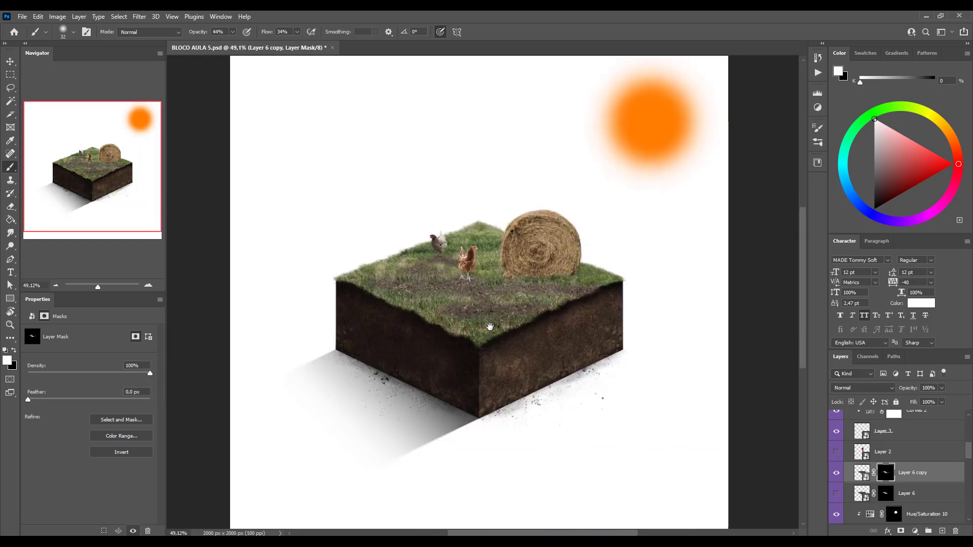
click(836, 476)
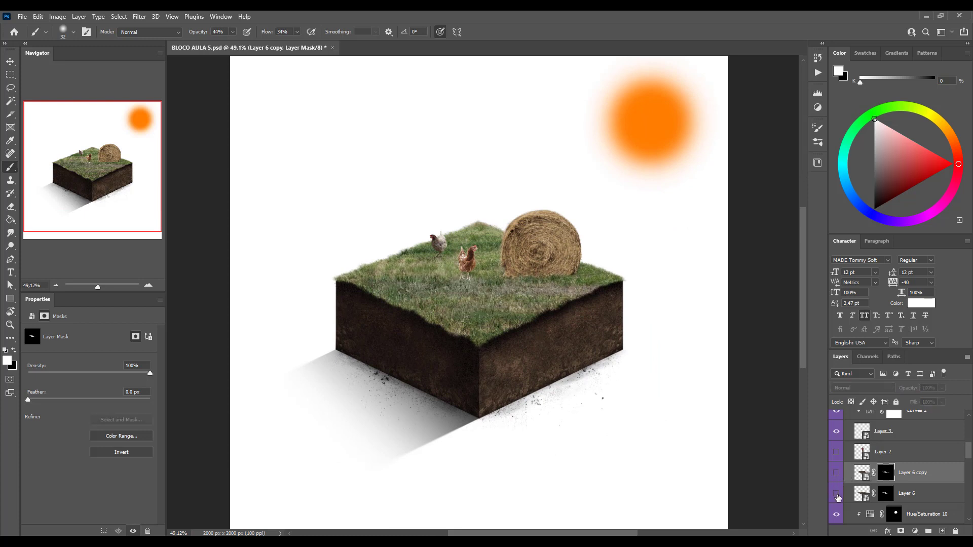
click(836, 495)
click(836, 495)
click(836, 476)
click(836, 476)
click(836, 495)
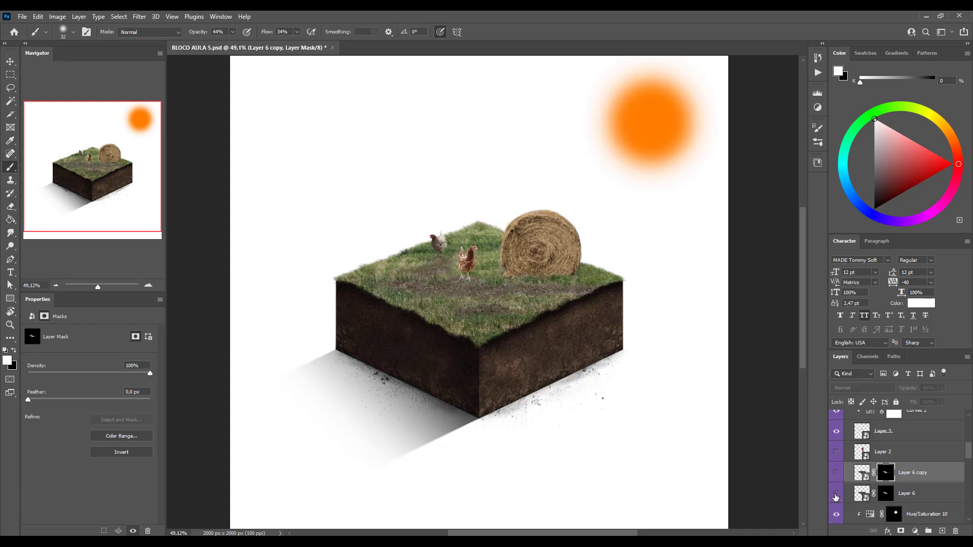
click(836, 494)
click(836, 474)
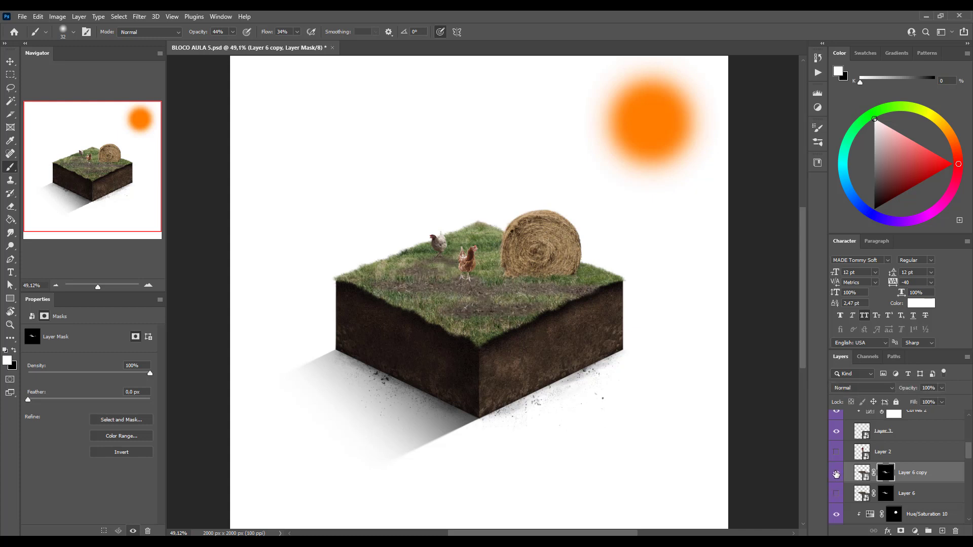
- Reveal more dirt beneath the rear hen on the Layer 6 copy mask with the soft white brush
scroll(465, 234, up, 5)
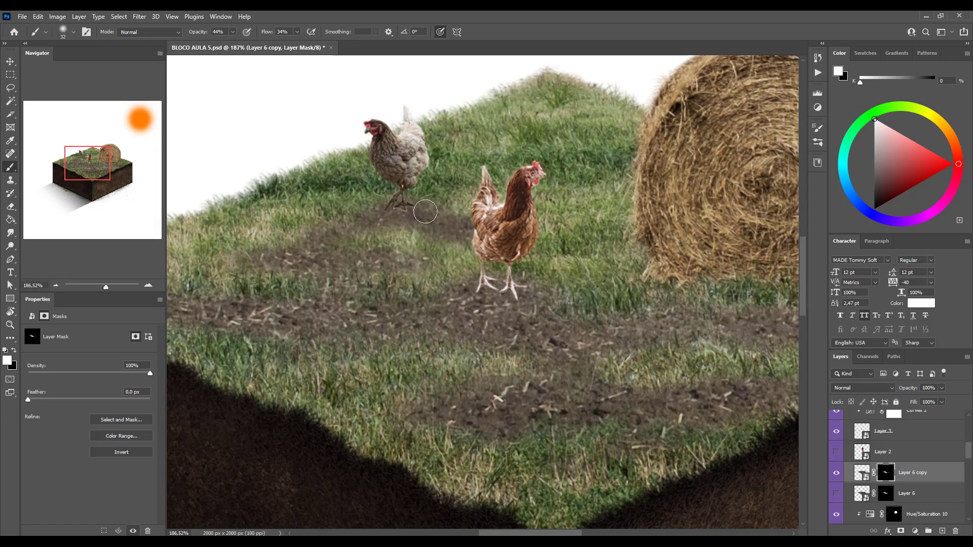
mouse_move(425, 211)
mouse_down()
mouse_move(401, 205)
mouse_move(421, 203)
mouse_move(354, 232)
mouse_up()
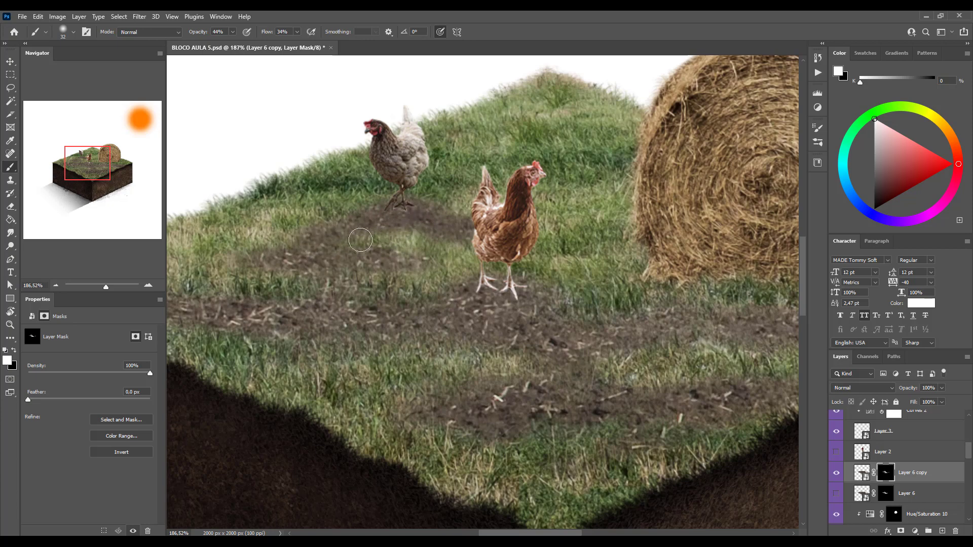
scroll(358, 225, up, 5)
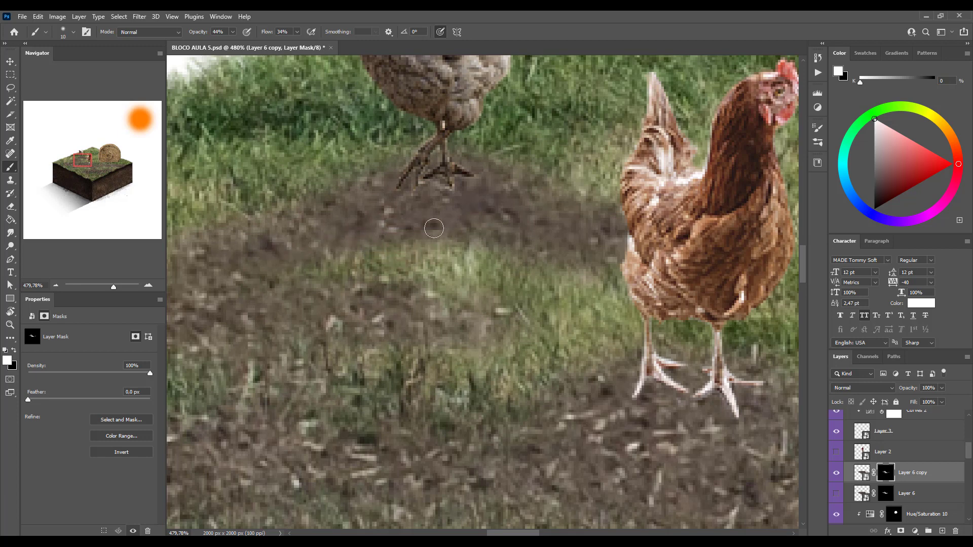
- Set up the 106 px grass-shaped brush preset with black as foreground, a -12° angle, and 100% flow and opacity
right_click(501, 220)
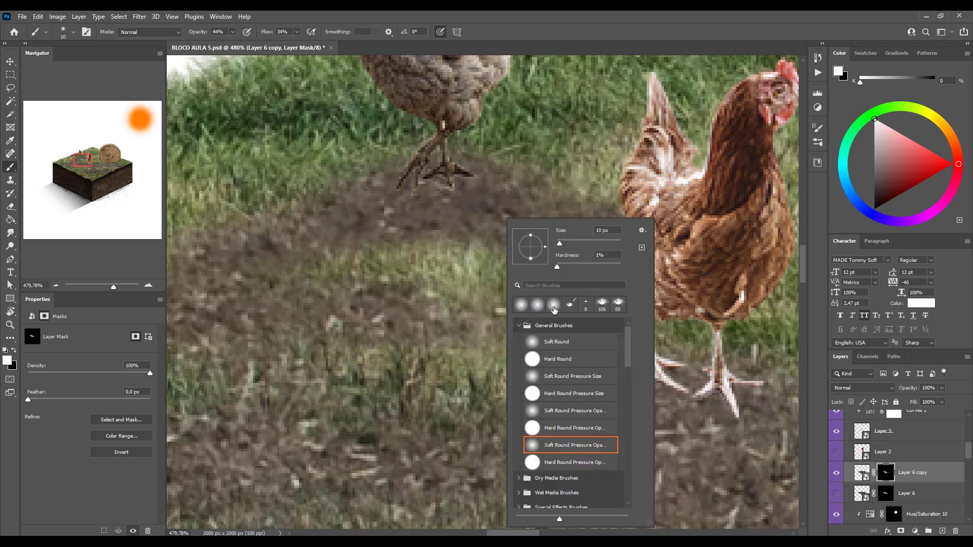
click(603, 306)
alt+right_click(431, 263)
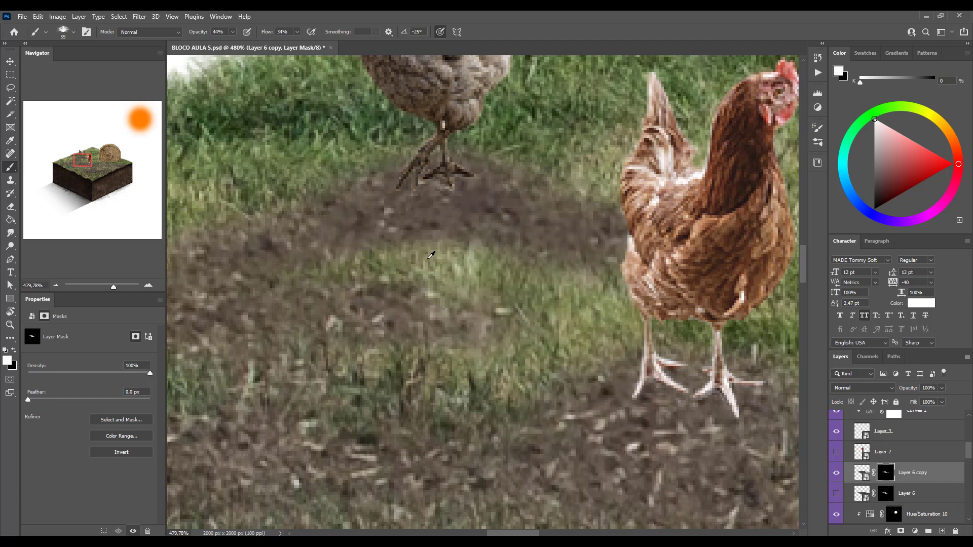
key(x)
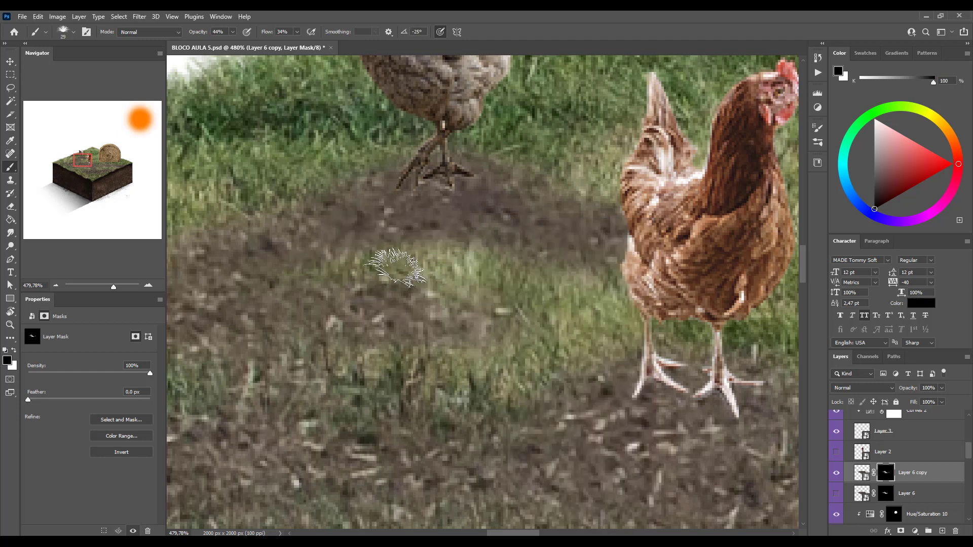
right_click(400, 261)
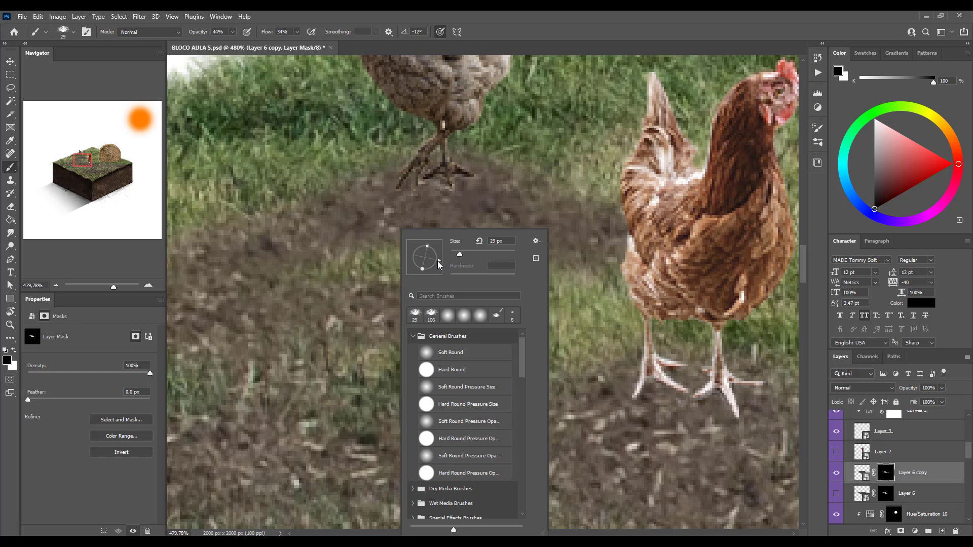
drag(266, 32, 382, 32)
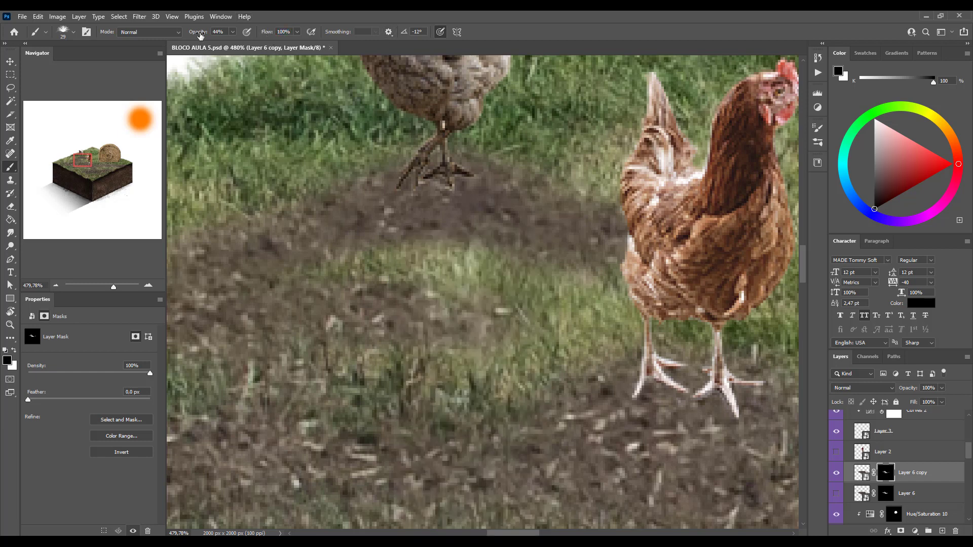
- Paint grass blades back into the mask between the rear dirt patch and the central path, using a brush of about 46 px
key(bracketright)
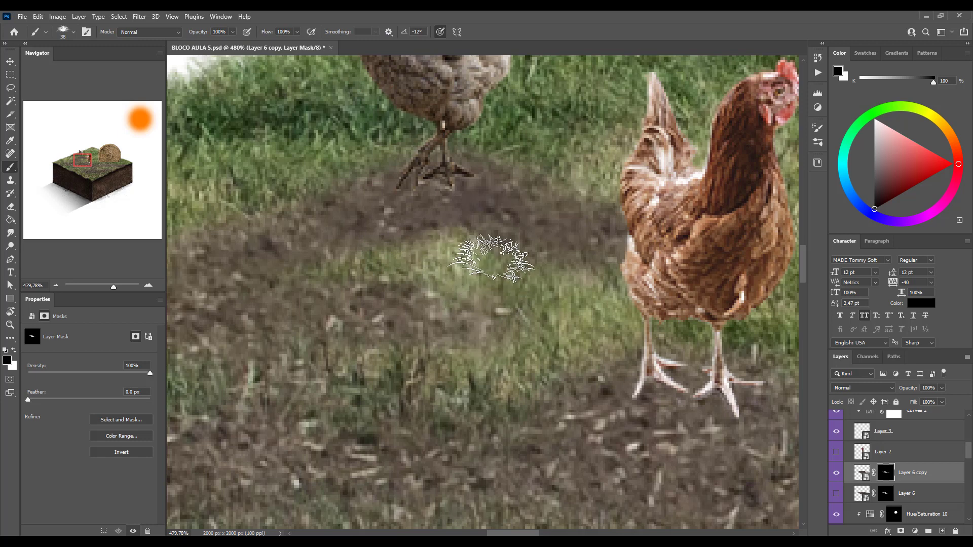
key(bracketright)
key(bracketright)
key(bracketright)
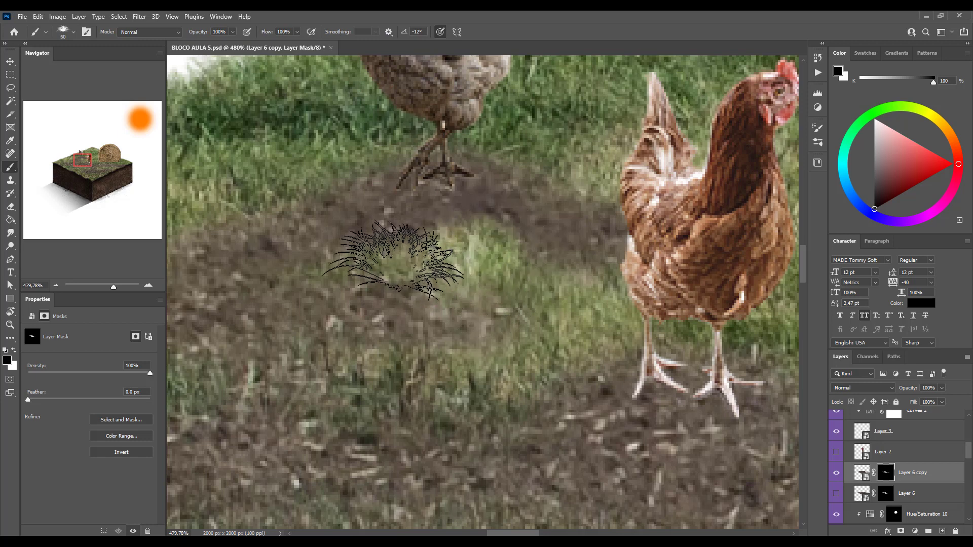
key(bracketleft)
drag(324, 256, 564, 293)
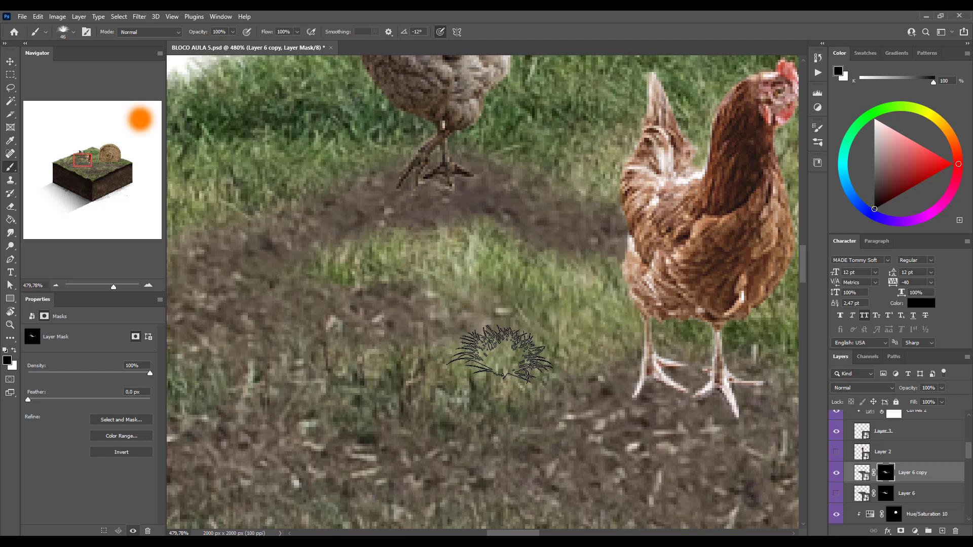
mouse_move(358, 374)
mouse_down()
mouse_move(294, 359)
mouse_move(354, 388)
mouse_up()
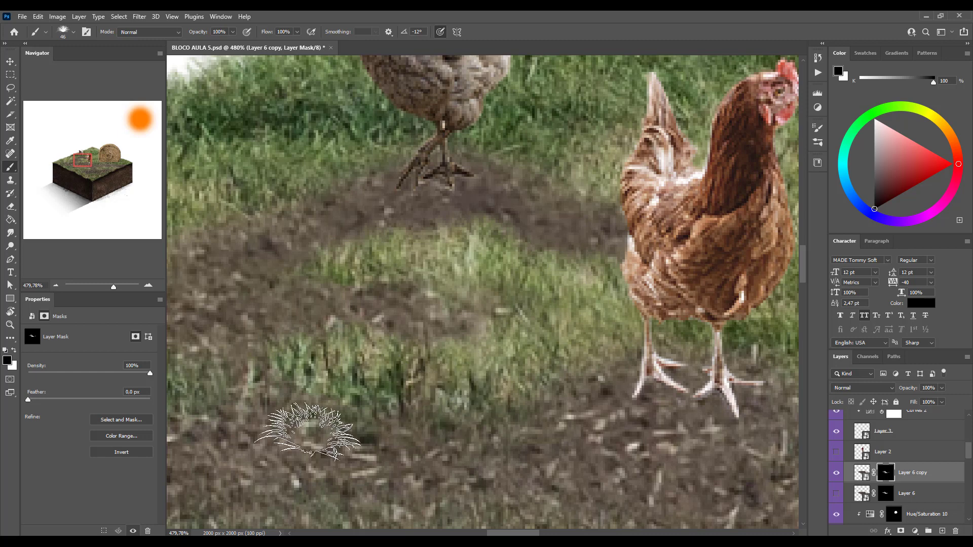
- Break up the far end of the central dirt path with the black grass brush at about 79 px
scroll(394, 436, down, 3)
scroll(394, 436, down, 3)
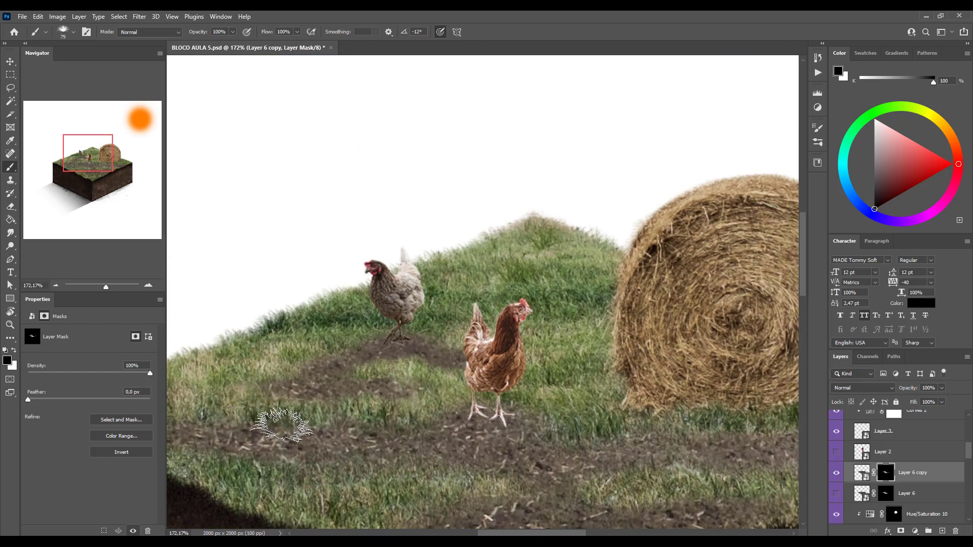
scroll(309, 430, left, 3)
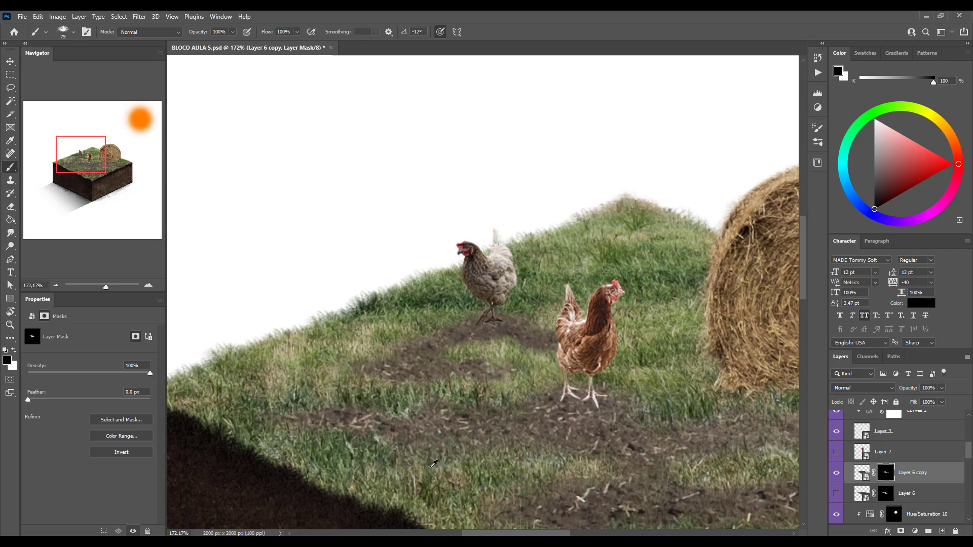
key(bracketright)
key(bracketright)
key(bracketright)
key(bracketright)
key(bracketright)
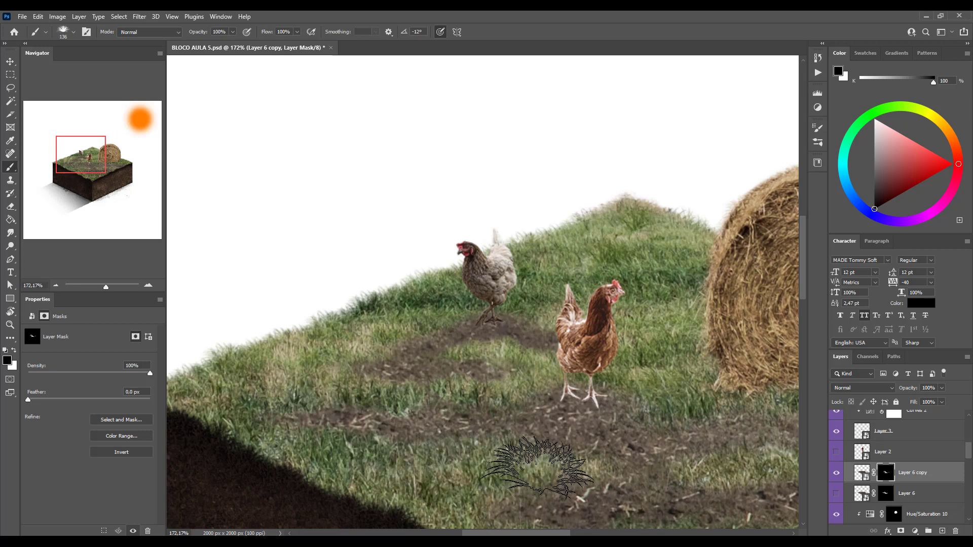
key(bracketleft)
key(bracketleft)
key(bracketleft)
key(bracketleft)
key(bracketleft)
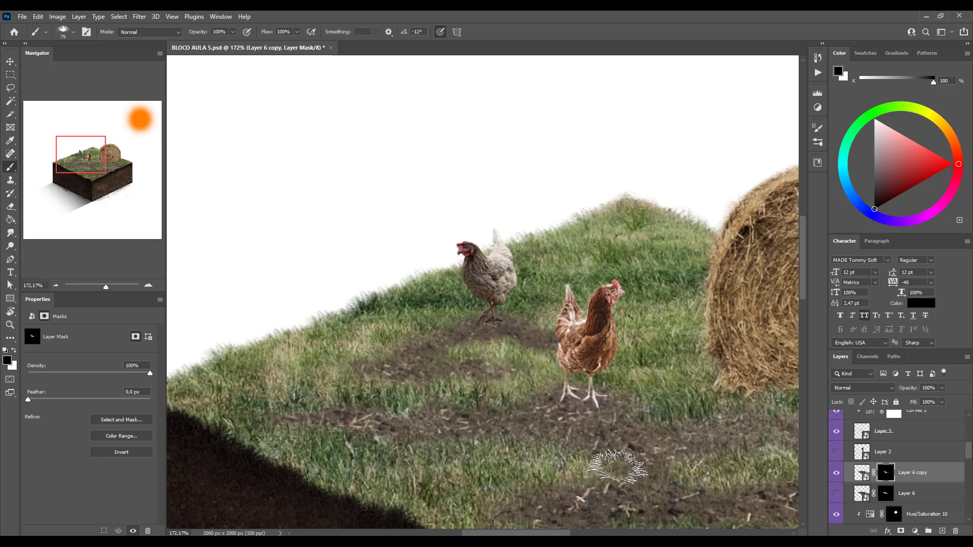
- Restore grass along the edges of the front dirt patch on the mask with the grass brush at about 70 px
drag(545, 403, 494, 214)
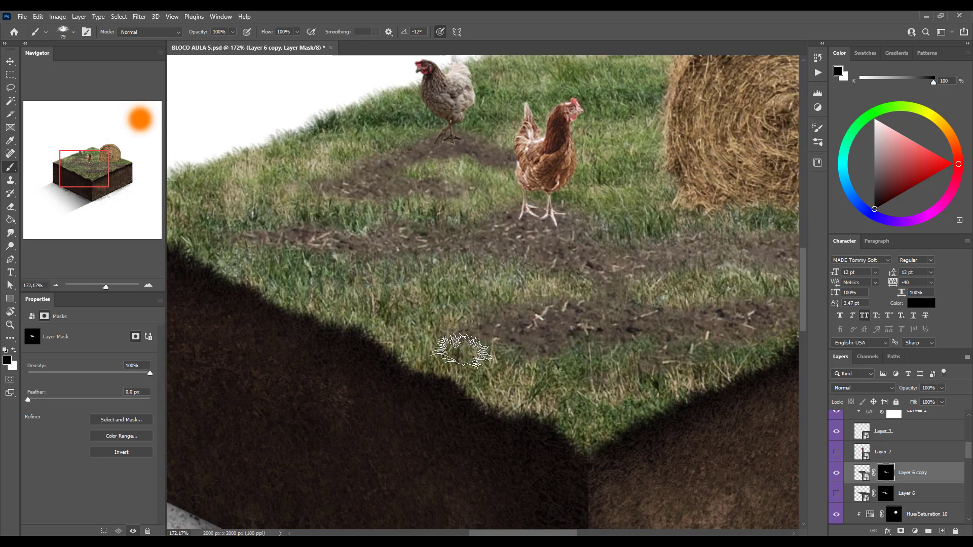
key(bracketright)
key(bracketright)
key(bracketright)
key(bracketright)
key(bracketright)
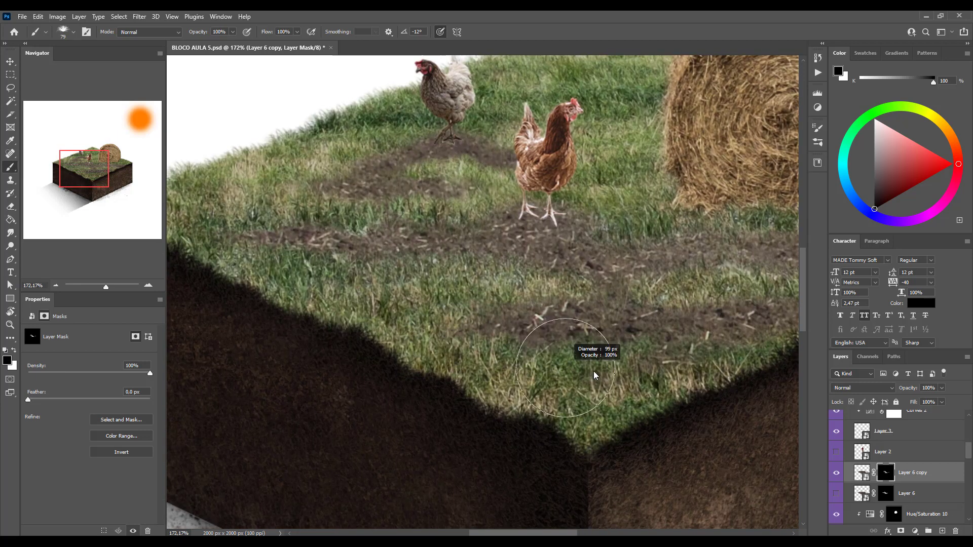
key(bracketleft)
key(bracketleft)
key(bracketleft)
key(bracketleft)
key(bracketleft)
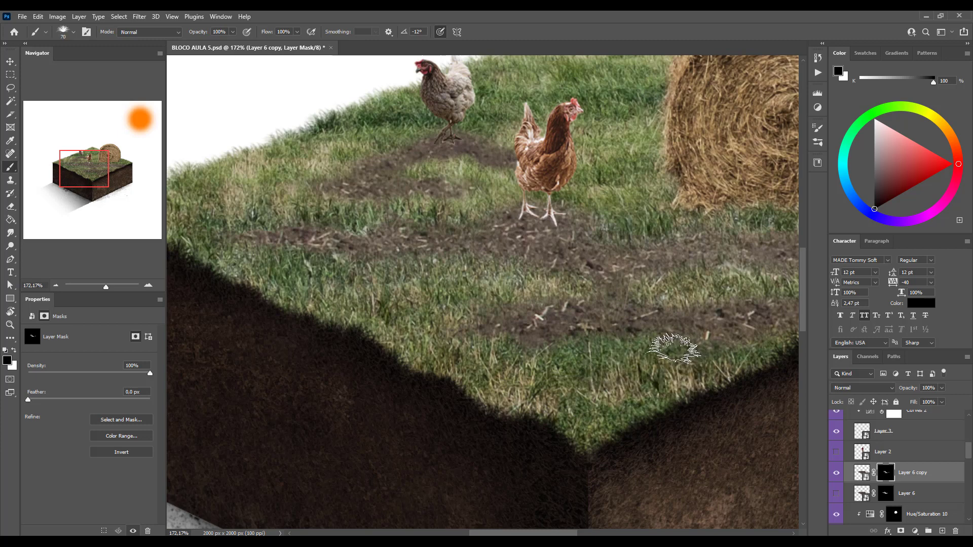
drag(729, 347, 567, 378)
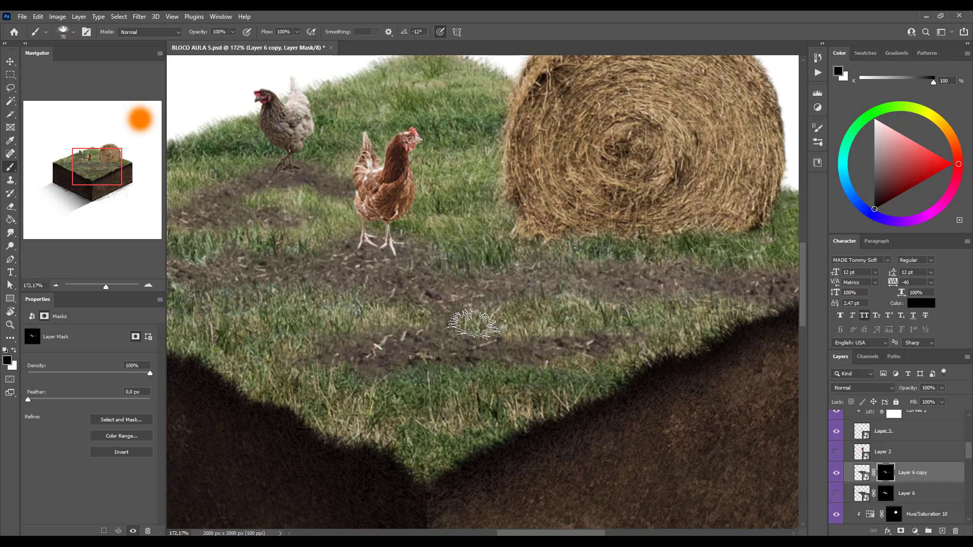
- Blend grass into the dirt path below the hay bale toward the block's edge with the grass brush at about 97 px
key(bracketright)
key(bracketright)
key(bracketright)
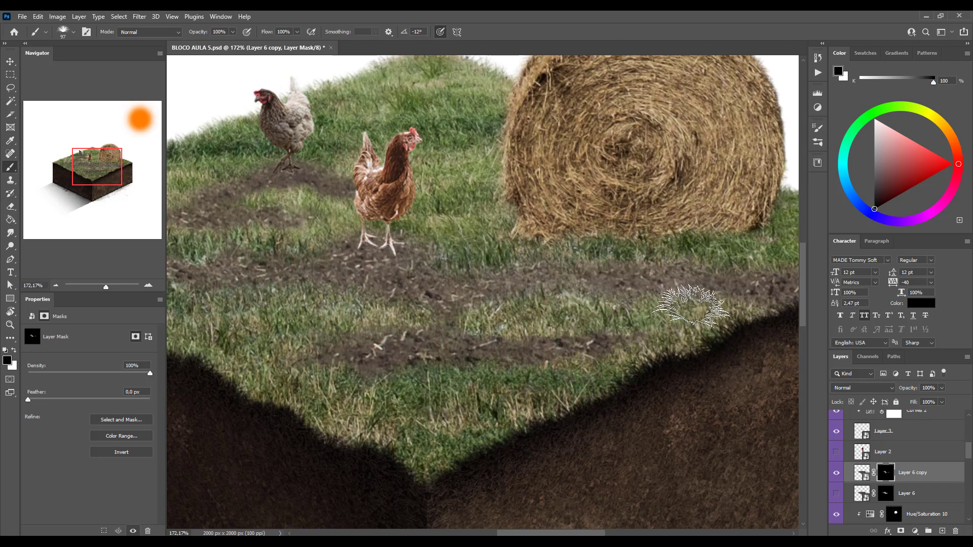
drag(628, 332, 522, 345)
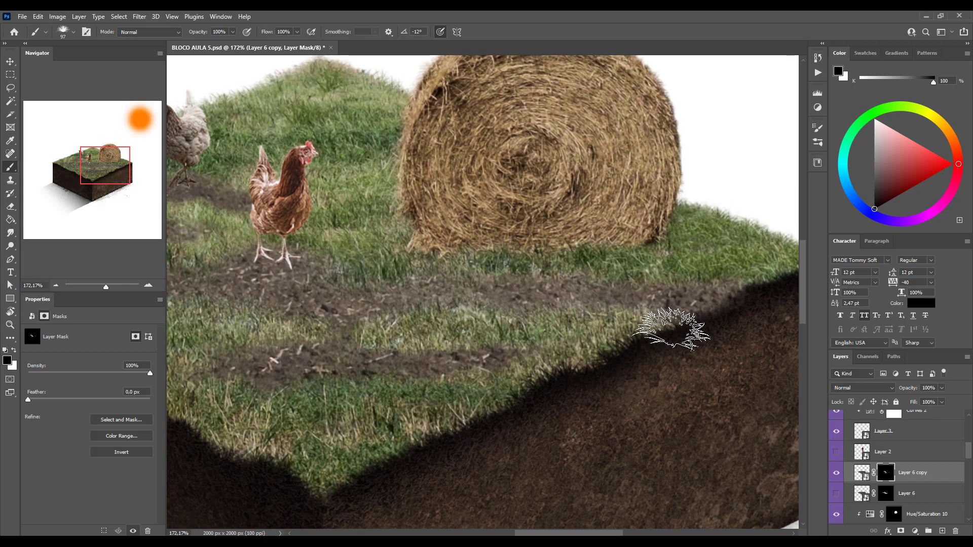
drag(694, 276, 608, 284)
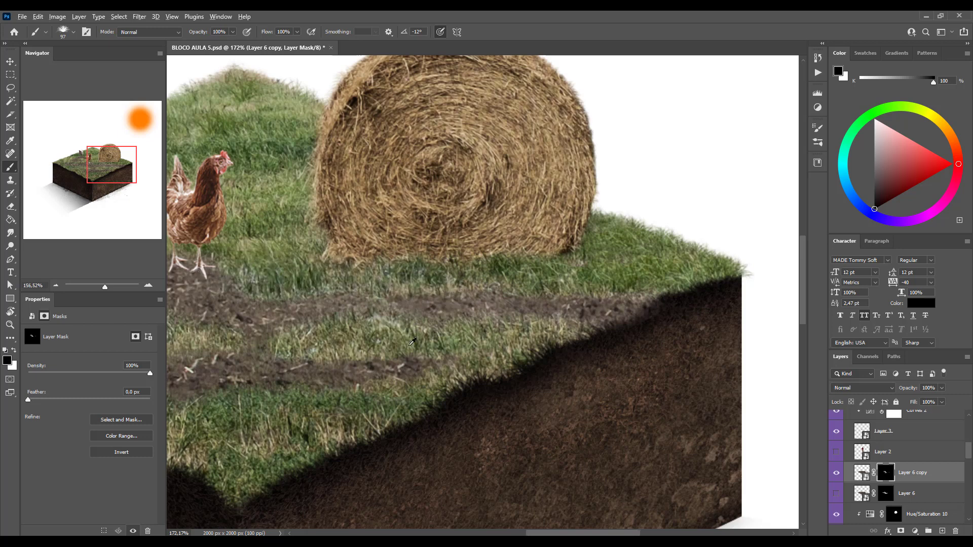
scroll(408, 306, down, 5)
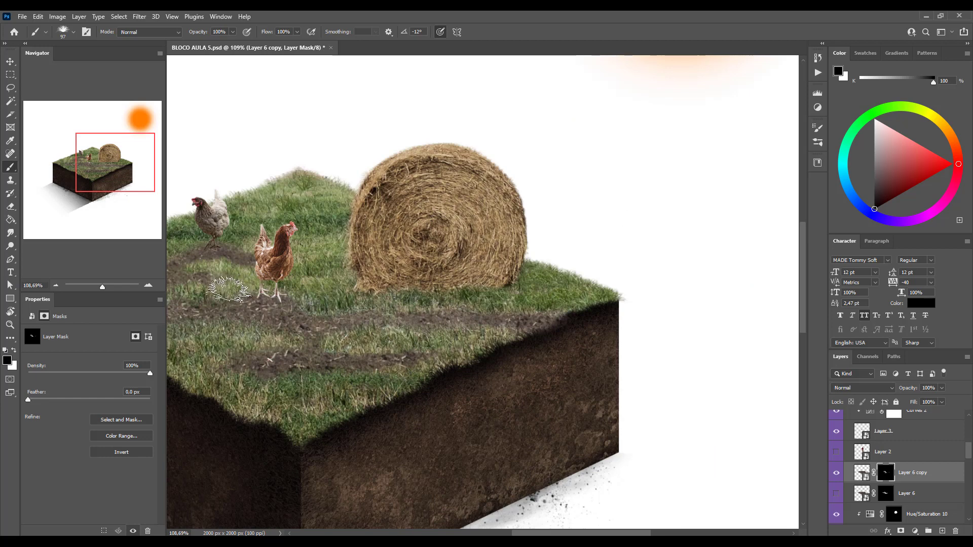
- Reveal more dirt on the mask between the two hens, extending the rear patch with the grass brush at 97 px
drag(238, 286, 334, 281)
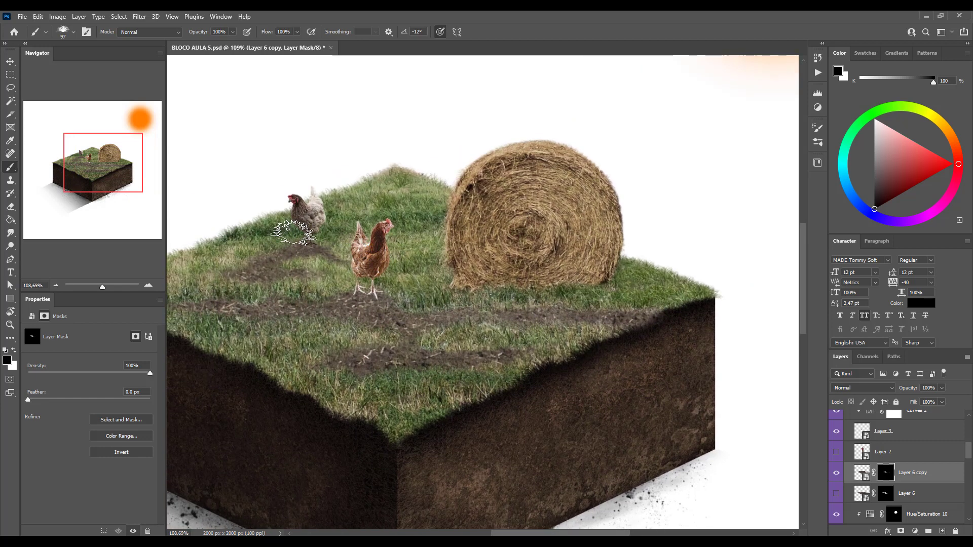
key(x)
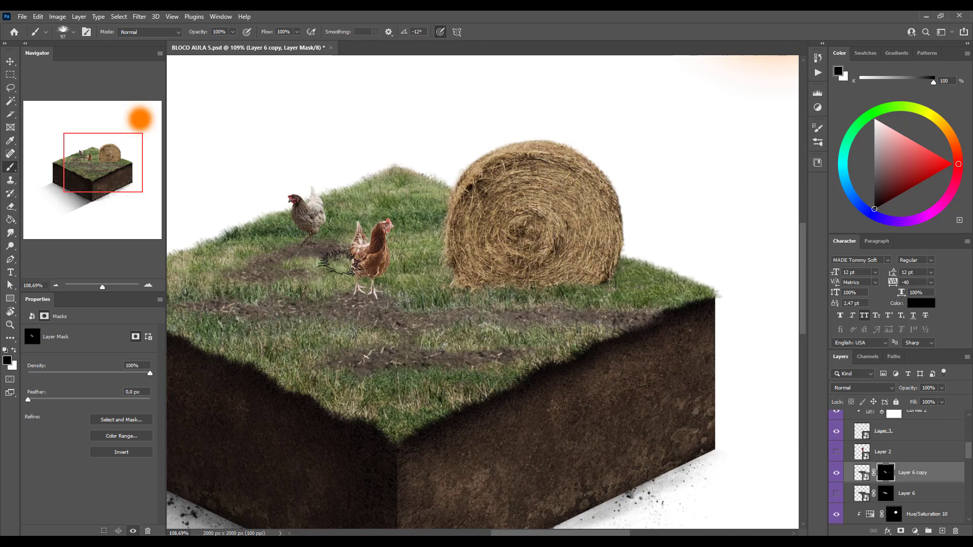
key(x)
key(x)
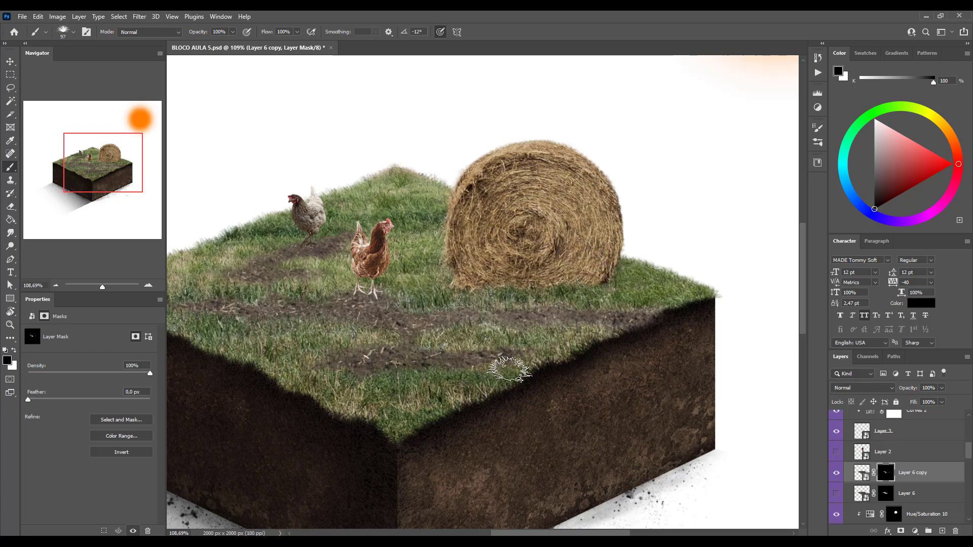
scroll(504, 349, down, 3)
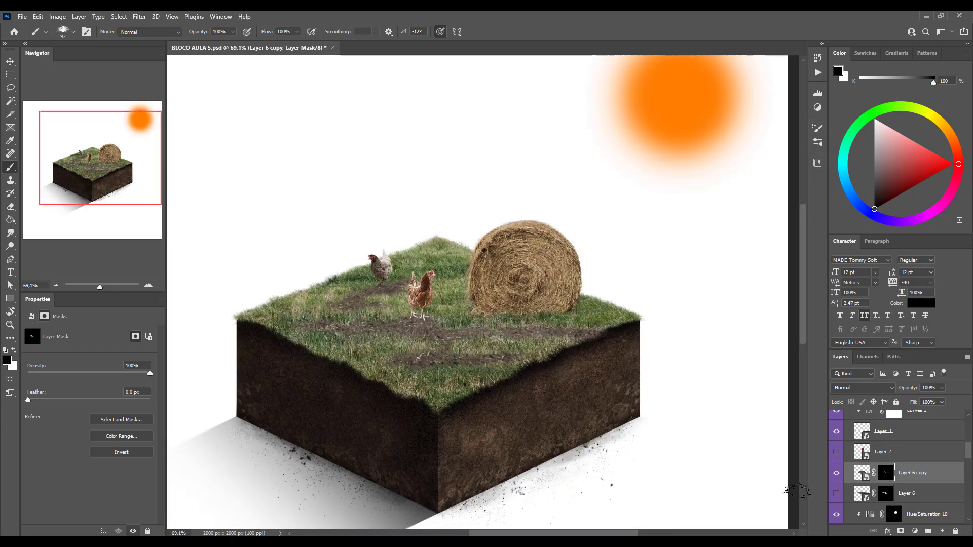
scroll(491, 387, down, 2)
- Paint white on the Layer 6 copy mask with the 77 px grass brush to bring dirt back into the front patch
key(v)
scroll(466, 371, up, 5)
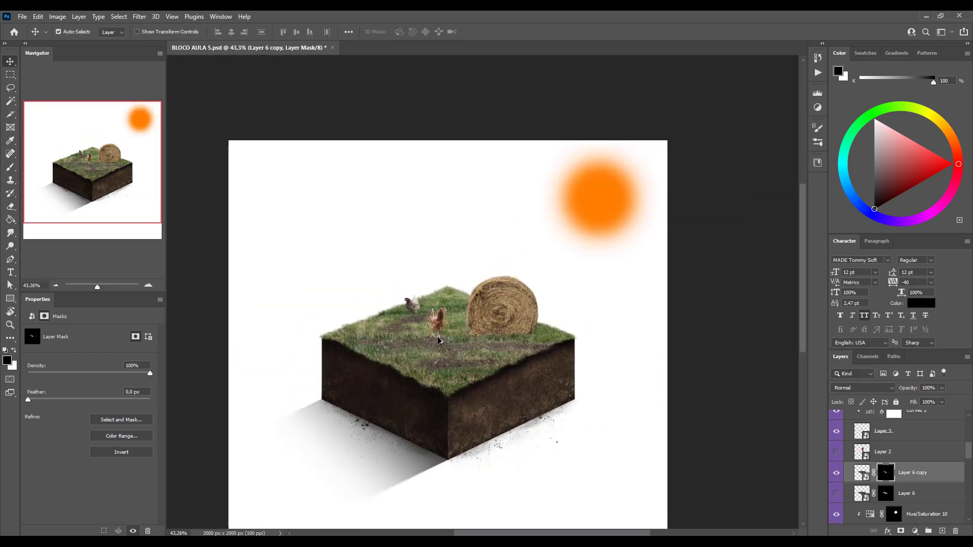
scroll(466, 372, up, 3)
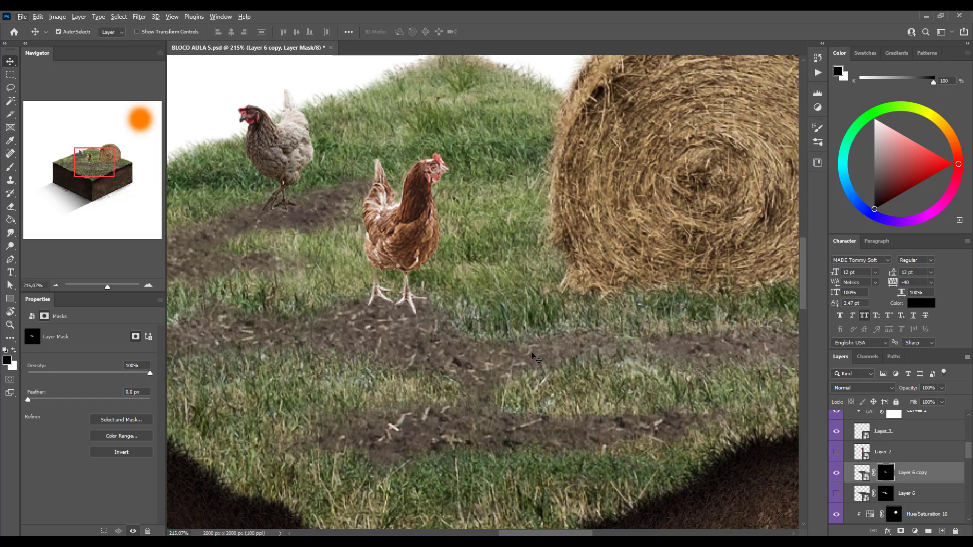
click(392, 403)
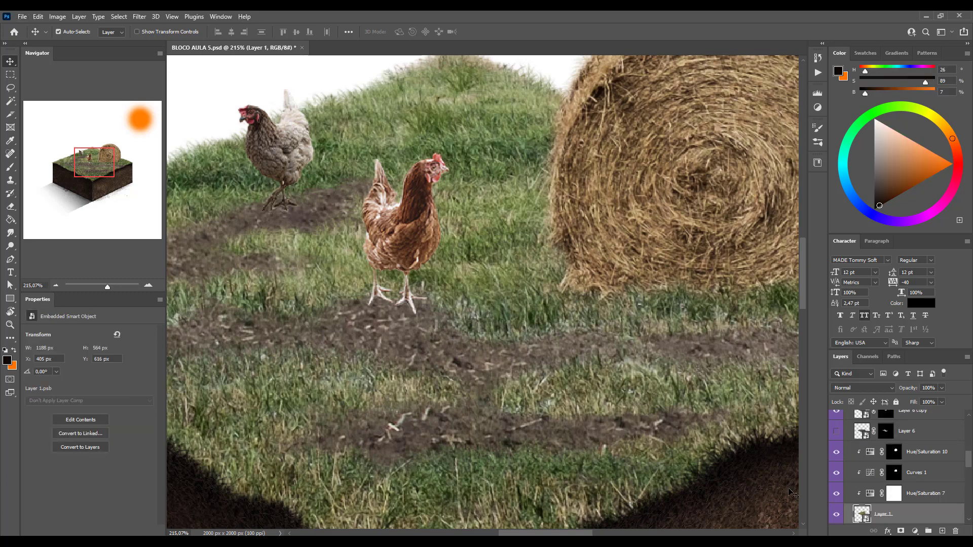
click(539, 440)
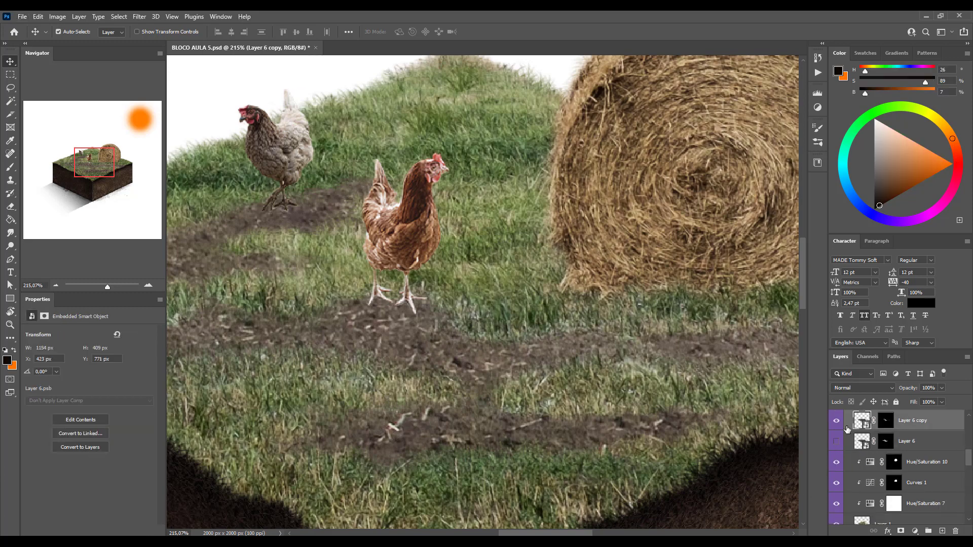
key(b)
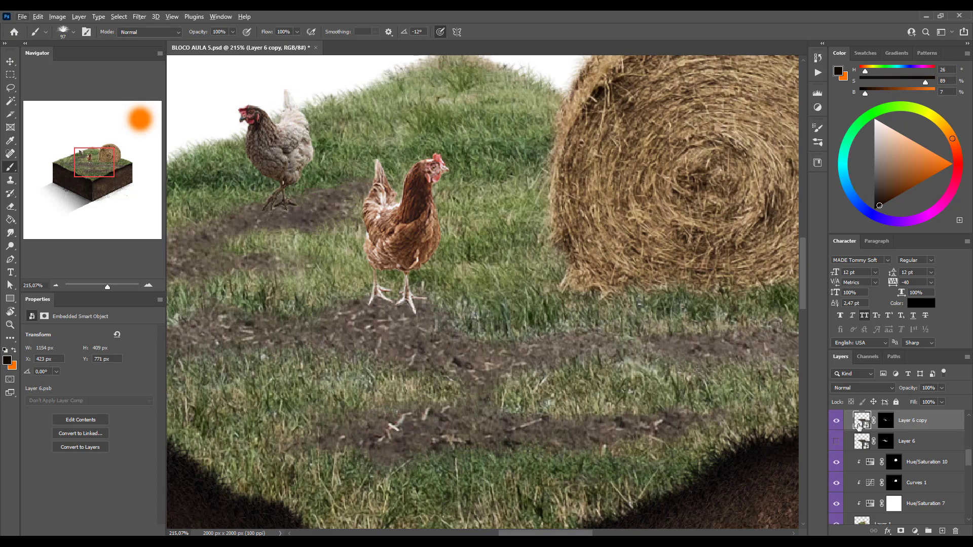
click(885, 420)
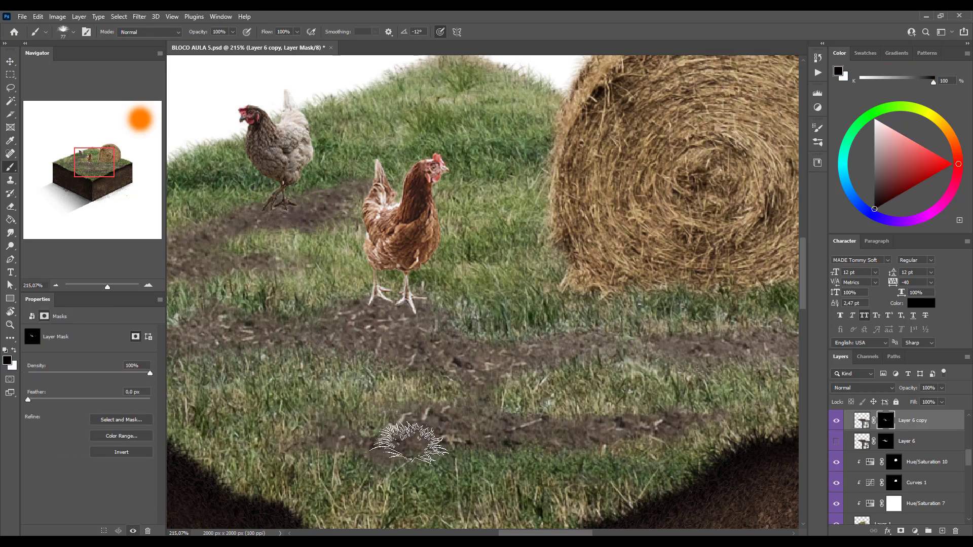
key(x)
mouse_move(365, 419)
mouse_down()
mouse_move(399, 416)
mouse_move(419, 430)
mouse_move(430, 414)
mouse_move(460, 416)
mouse_move(335, 426)
mouse_move(480, 428)
mouse_move(487, 413)
mouse_move(478, 406)
mouse_move(501, 430)
mouse_move(600, 422)
mouse_move(536, 427)
mouse_move(500, 416)
mouse_move(489, 407)
mouse_move(489, 361)
mouse_move(485, 374)
mouse_move(457, 371)
mouse_move(582, 368)
mouse_move(646, 412)
mouse_move(694, 419)
mouse_move(502, 404)
mouse_move(539, 355)
mouse_move(456, 341)
mouse_up()
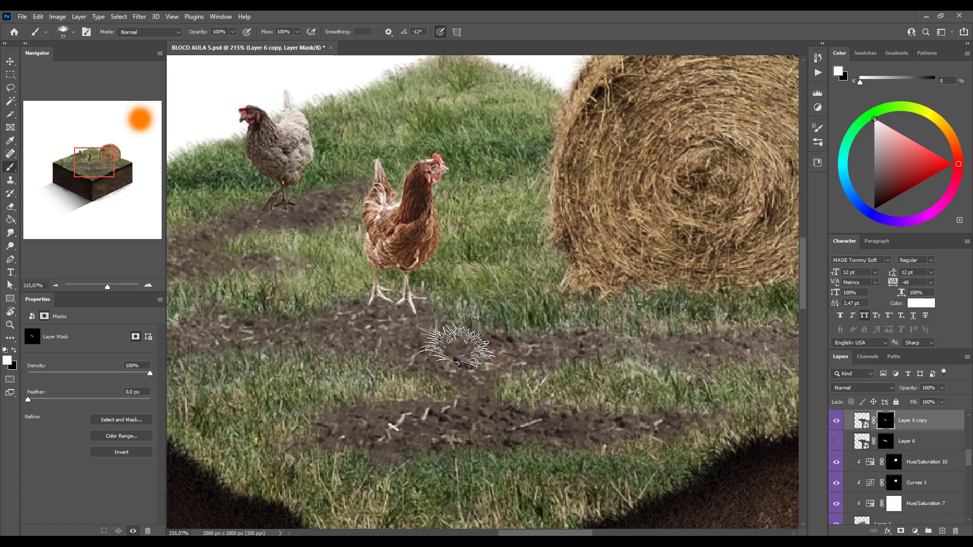
- Move the brown hen slightly down onto the central dirt path, to Y 770 px
scroll(575, 426, down, 2)
scroll(574, 431, down, 2)
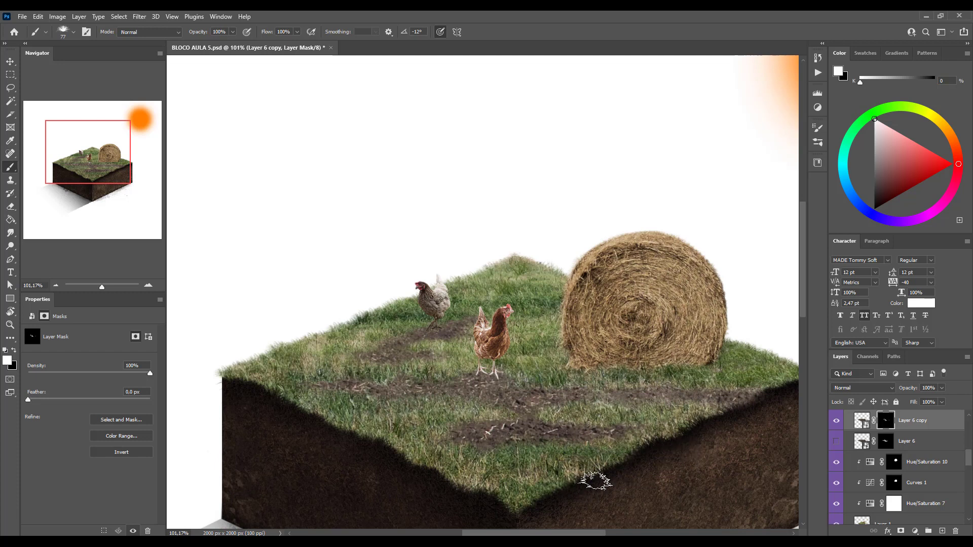
key(v)
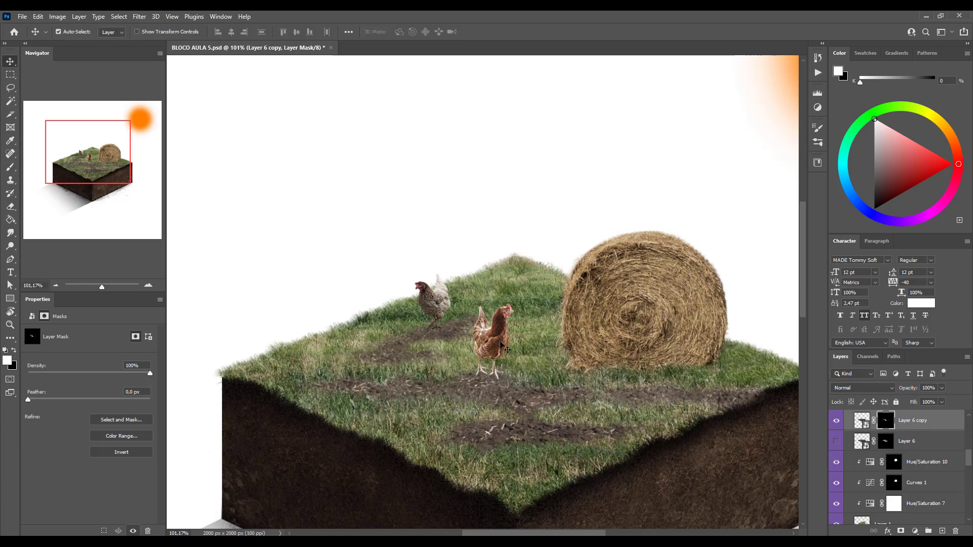
drag(500, 341, 500, 347)
key(Up)
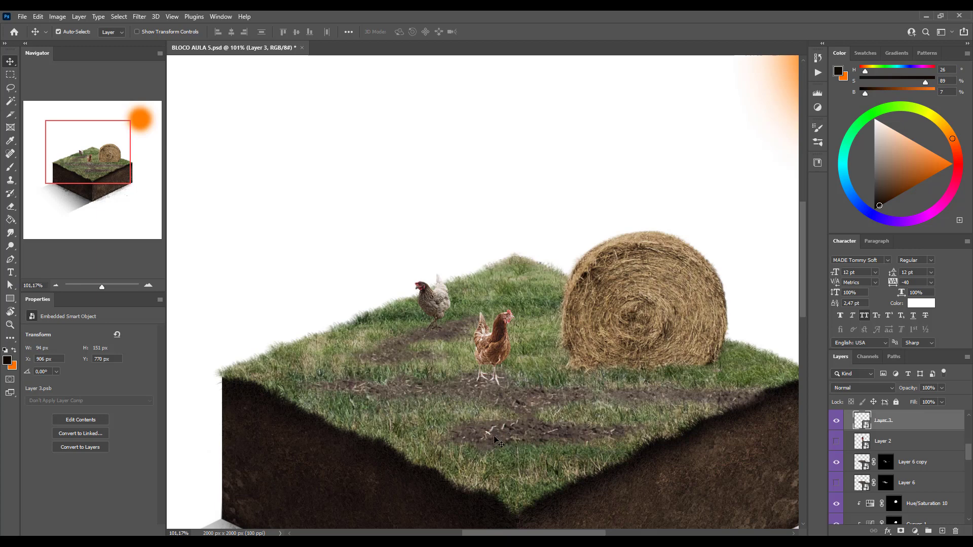
- Add a Hue/Saturation adjustment above Layer 6 copy and clip it to that dirt layer
scroll(464, 361, down, 3)
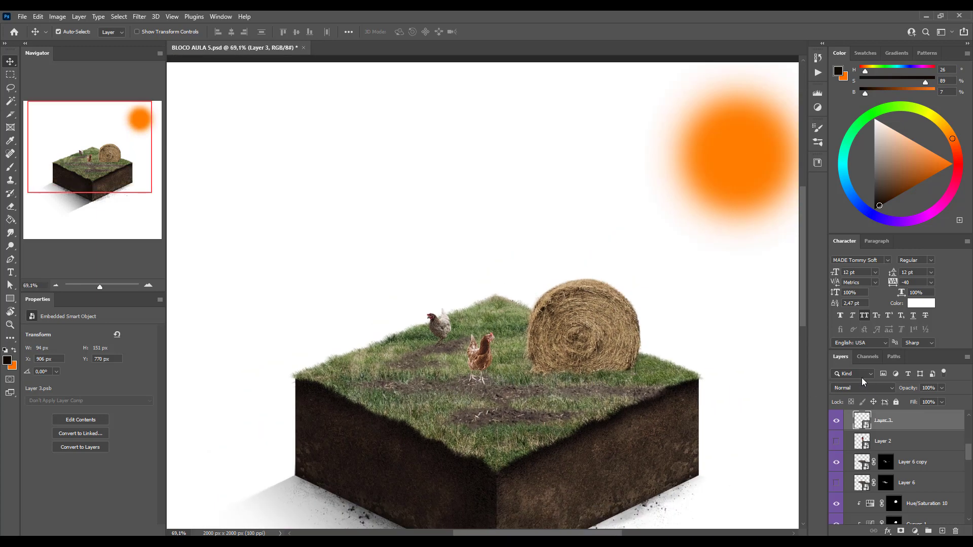
scroll(550, 390, down, 2)
scroll(609, 446, down, 2)
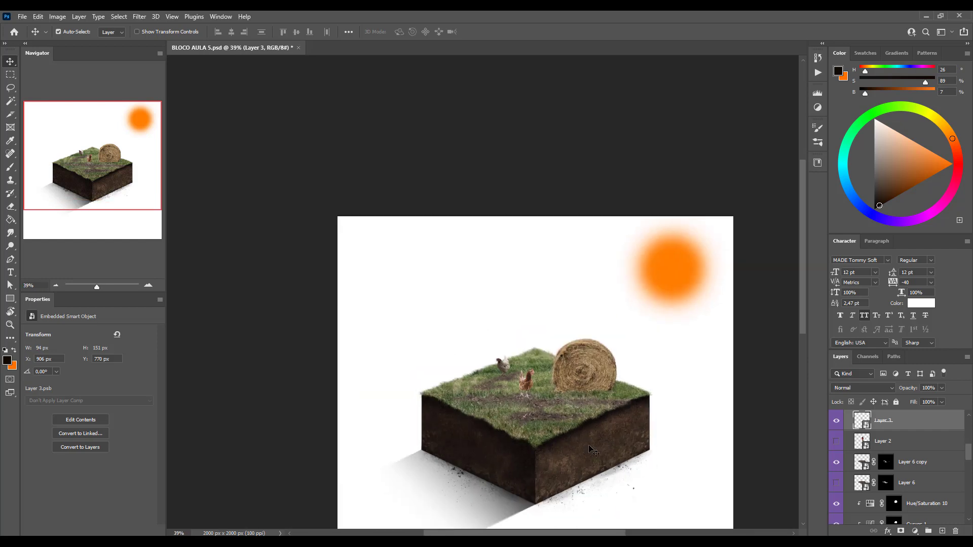
scroll(491, 347, up, 1)
scroll(433, 286, up, 1)
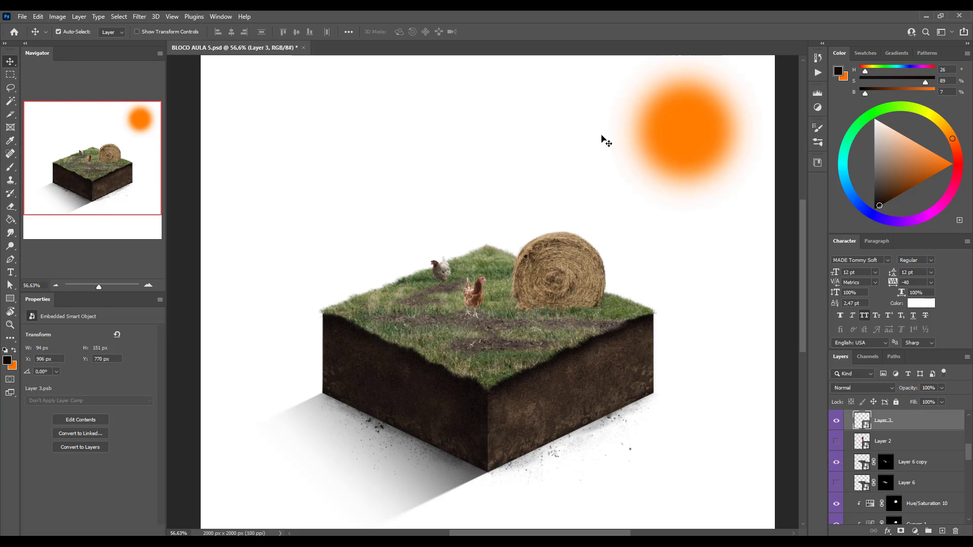
click(491, 349)
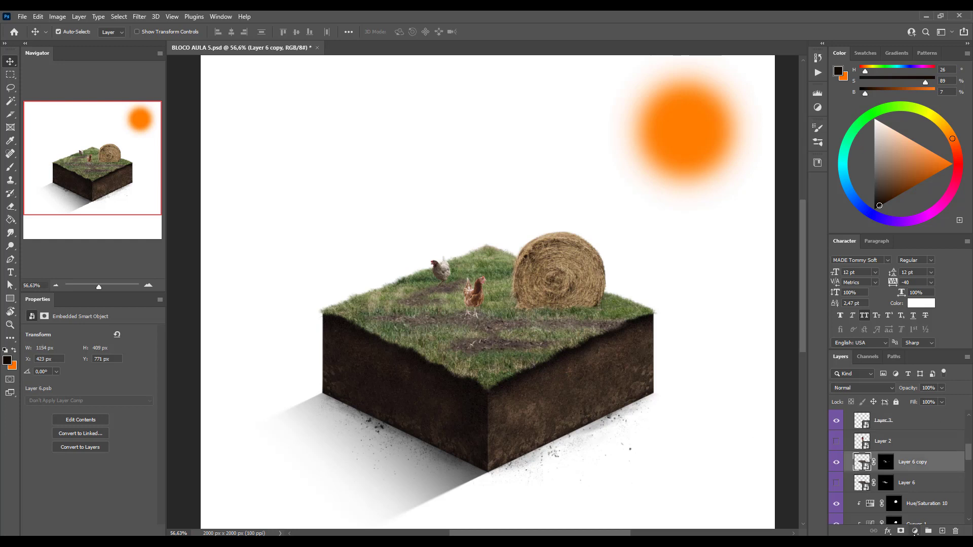
click(915, 531)
click(921, 439)
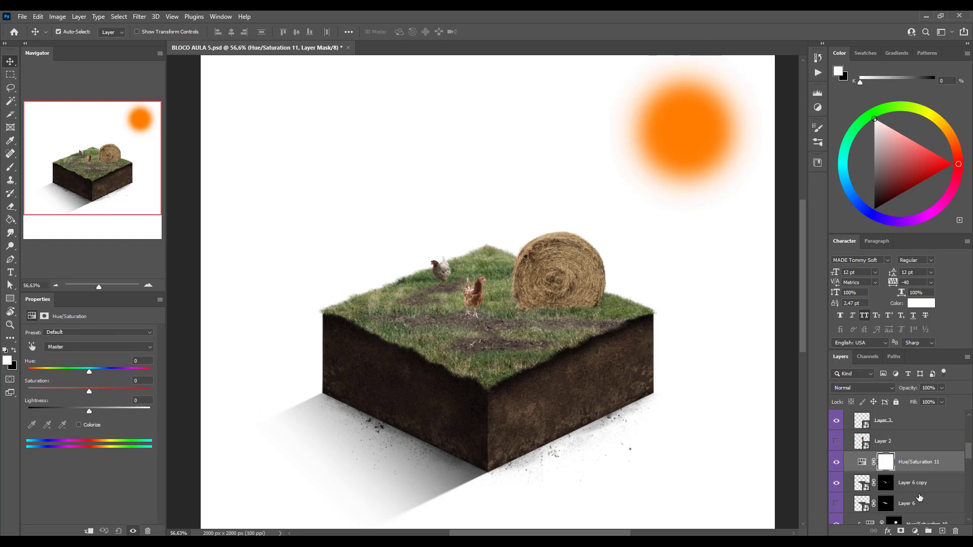
alt+click(921, 470)
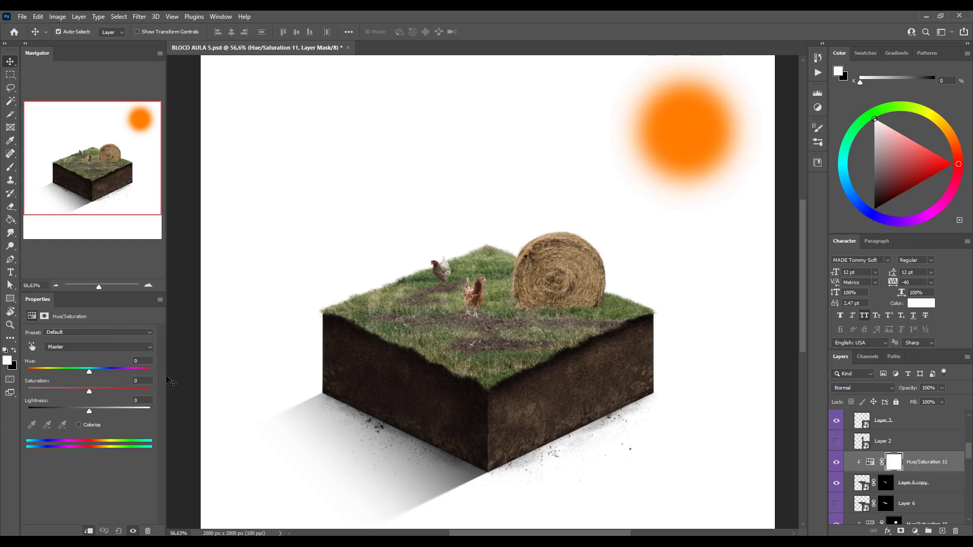
- Set the dirt's Hue/Saturation adjustment to saturation +39 and lightness -20
drag(90, 390, 16, 379)
drag(83, 409, 66, 409)
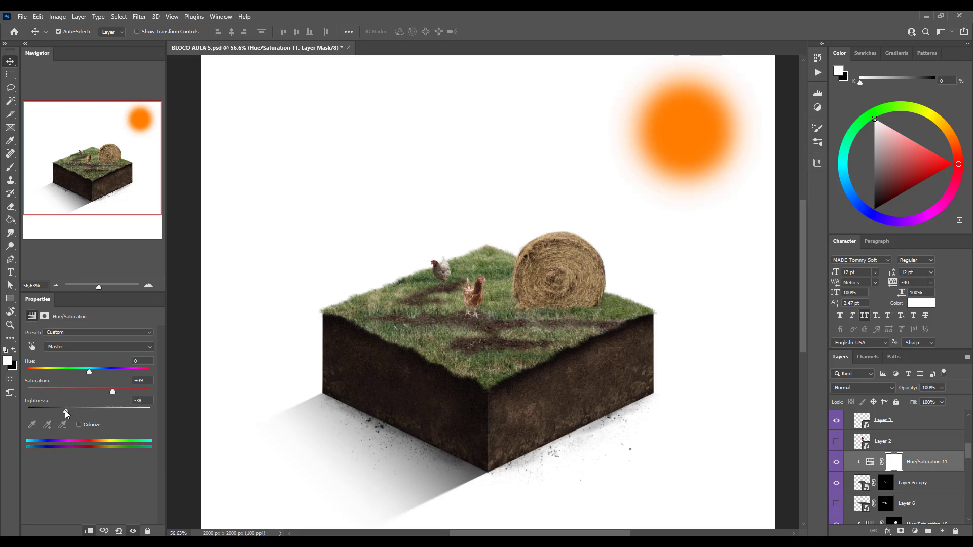
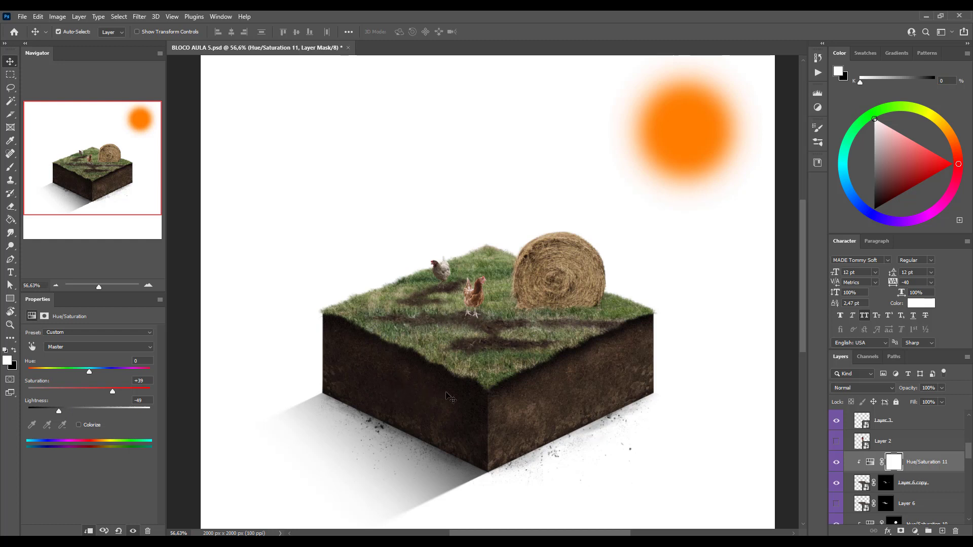
drag(58, 411, 88, 410)
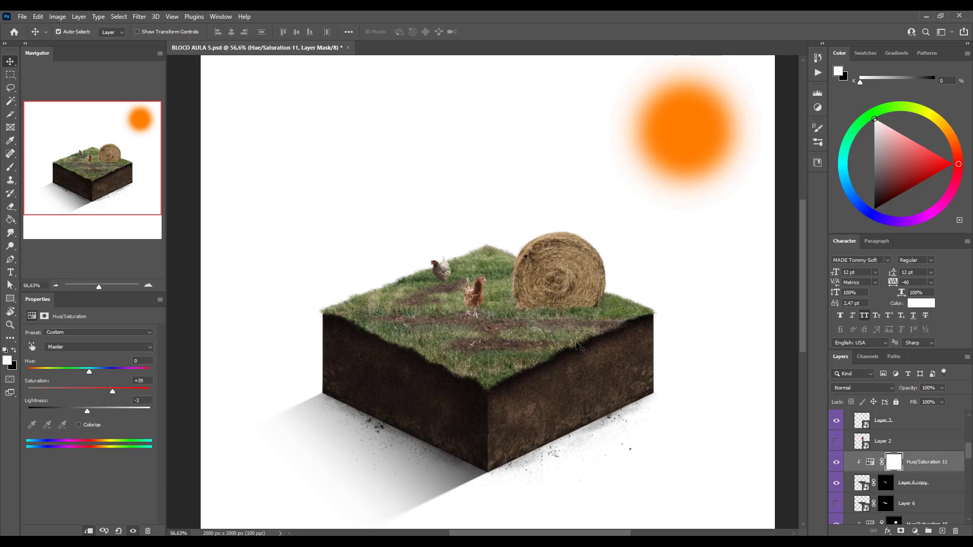
drag(84, 411, 88, 408)
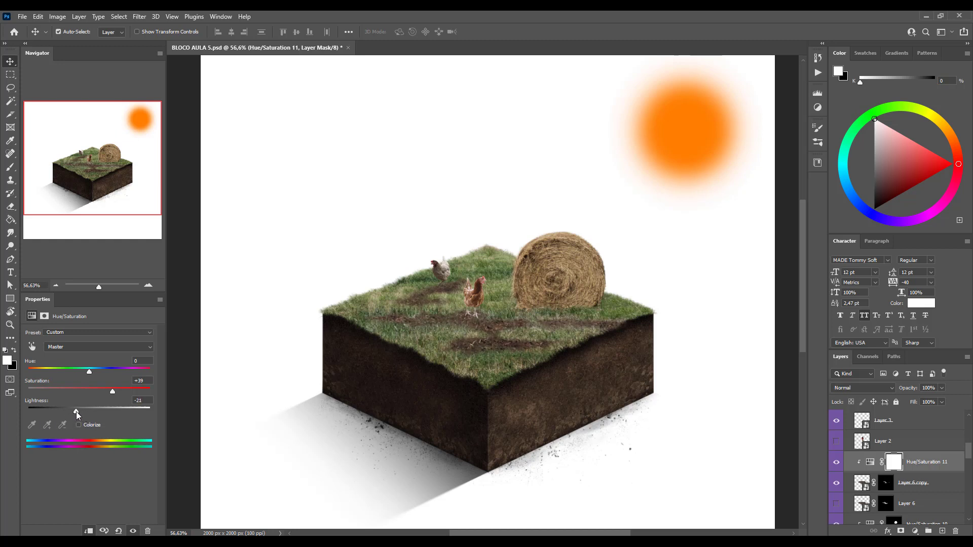
drag(76, 412, 87, 413)
- Paint black on the Layer 6 copy mask with the 146 px grass brush to trim the front dirt patch's edges
scroll(504, 346, up, 5)
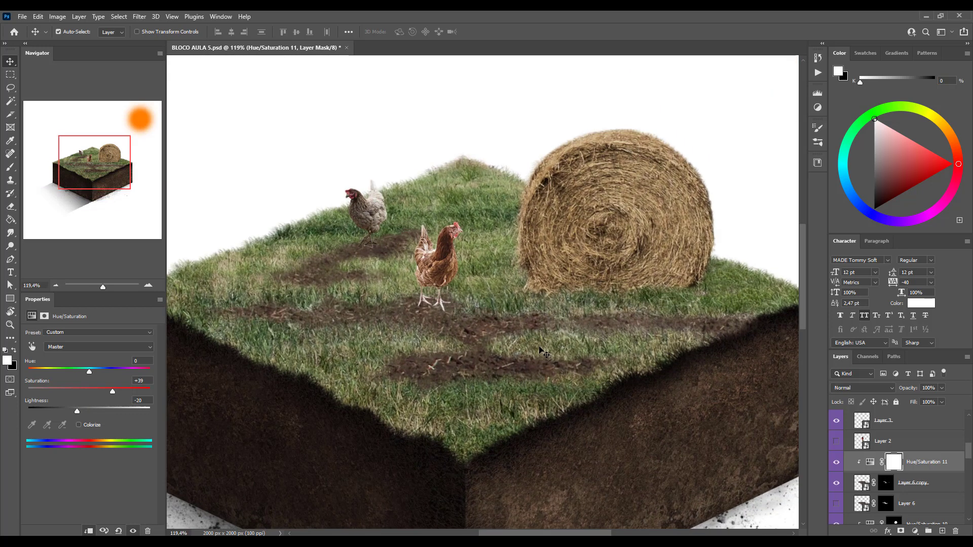
click(543, 353)
click(466, 371)
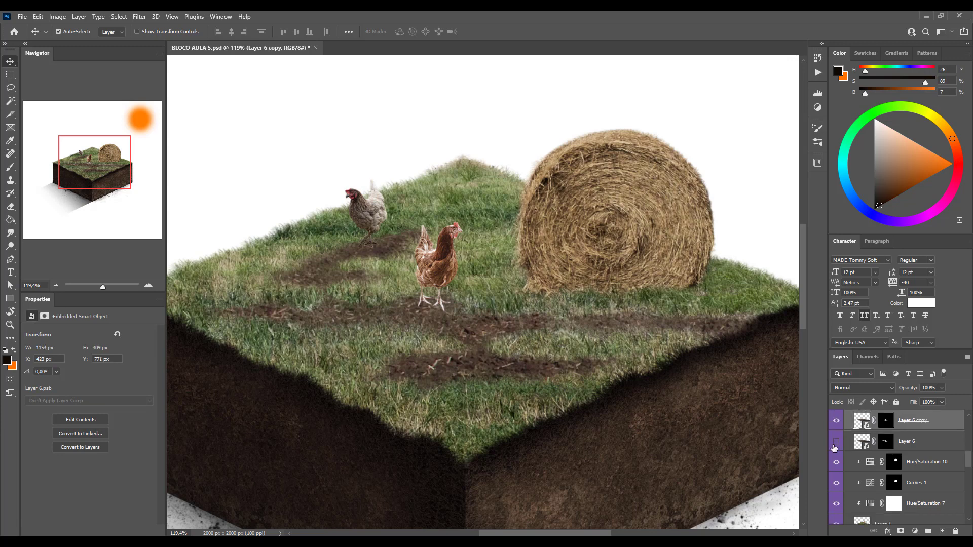
click(885, 422)
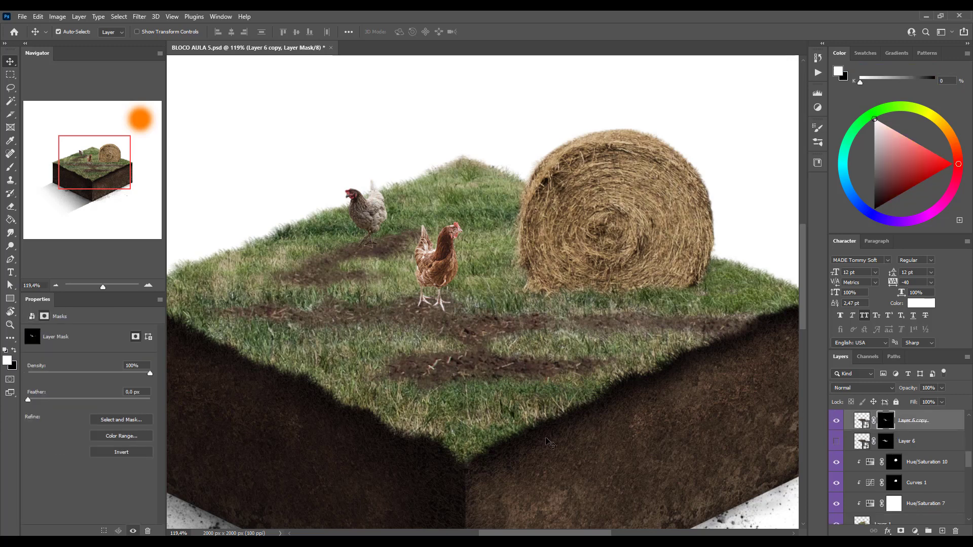
key(b)
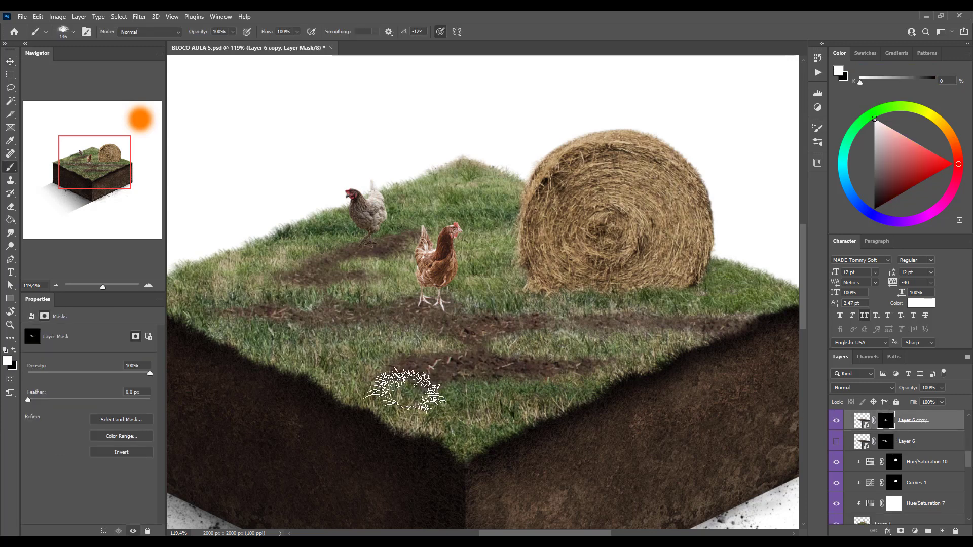
key(x)
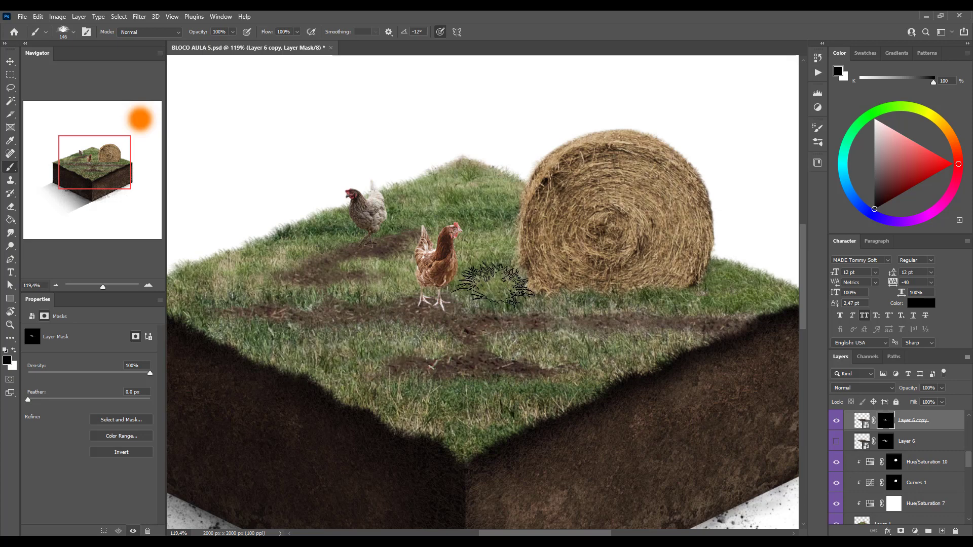
scroll(468, 420, up, 5)
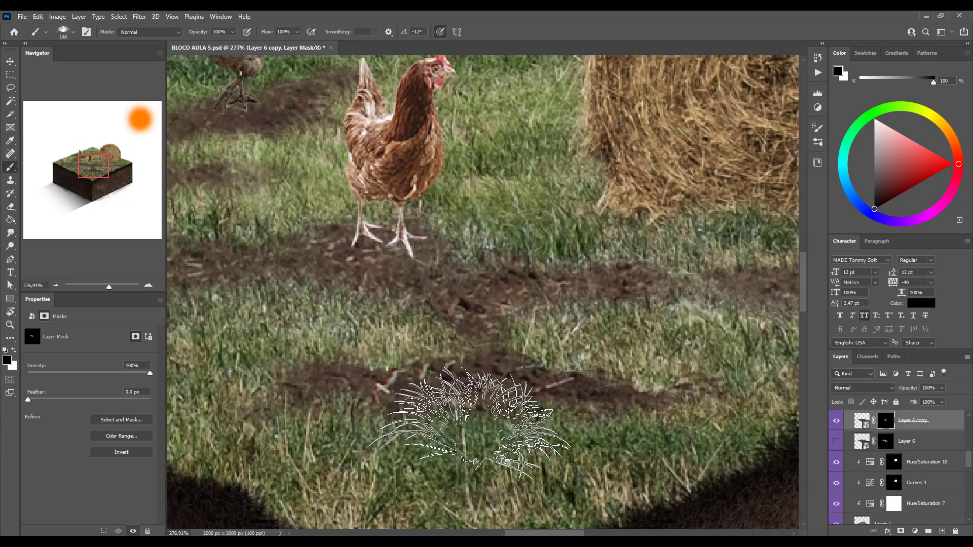
right_click(482, 439)
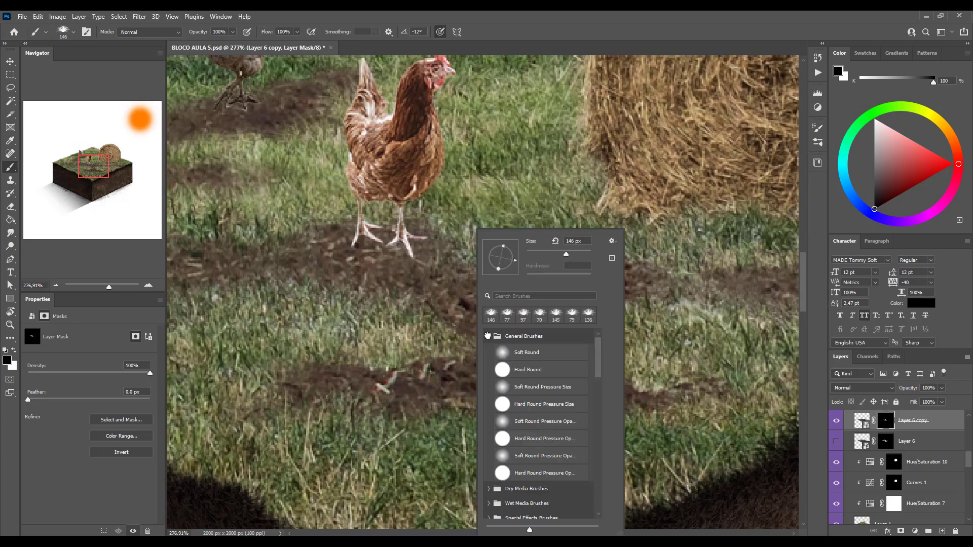
click(487, 336)
scroll(405, 363, down, 10)
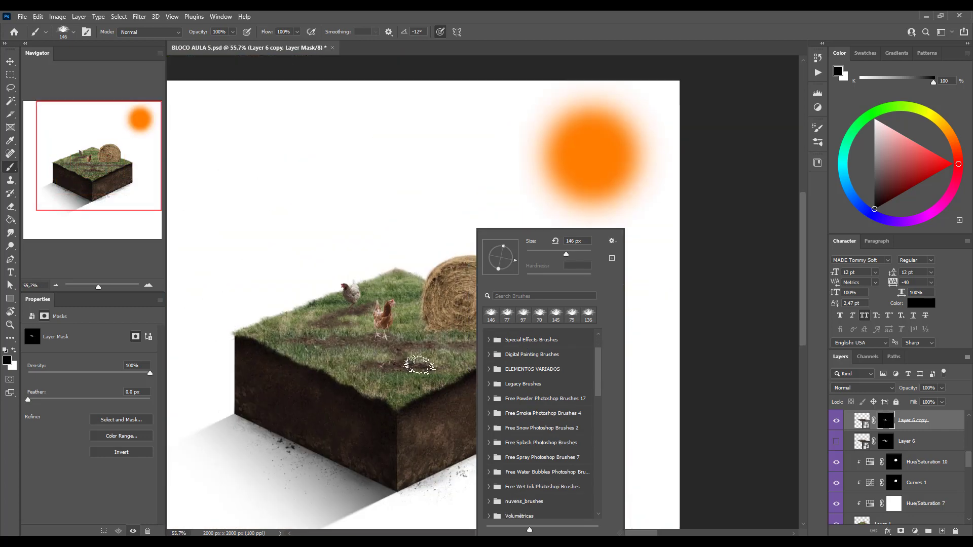
scroll(419, 364, up, 3)
key(Escape)
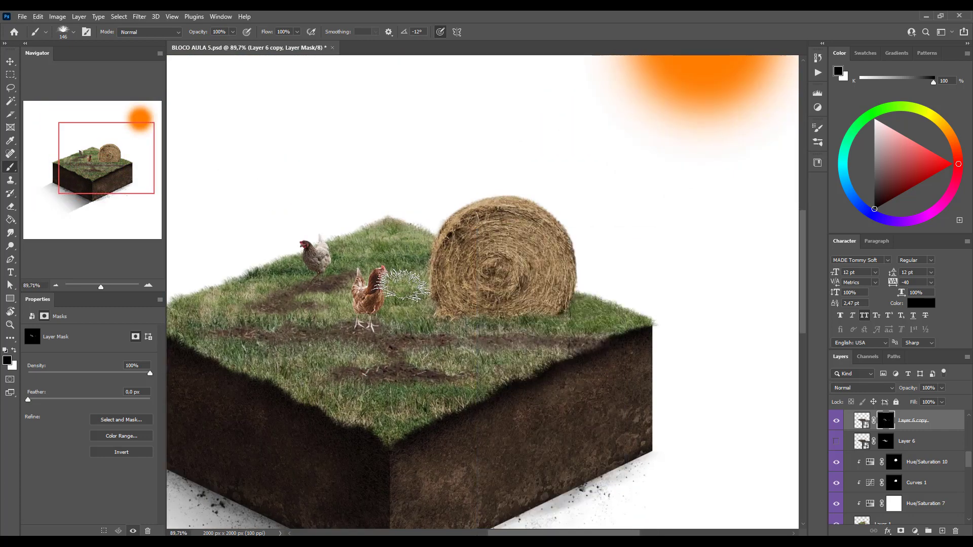
- Nudge the brown hen down on the dirt path to Y 771 px
scroll(403, 286, down, 2)
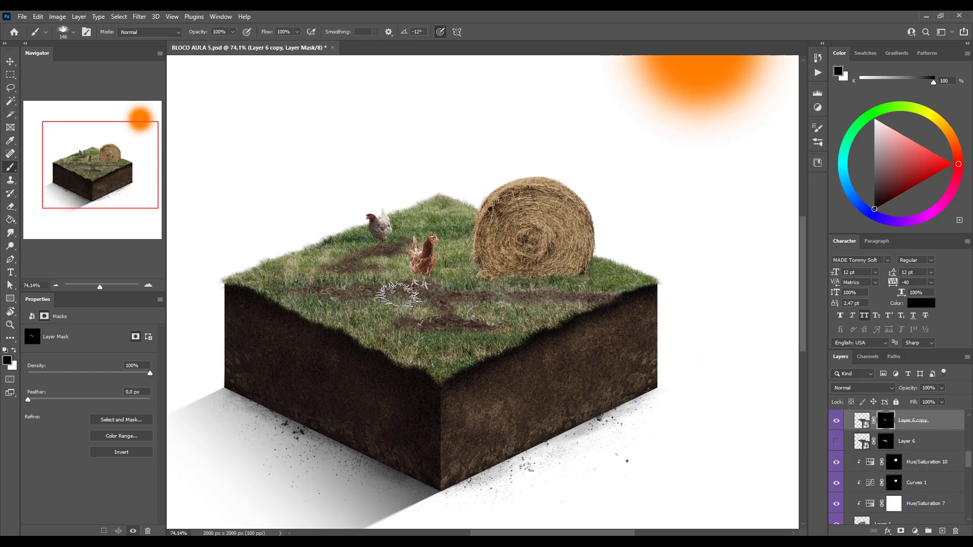
key(v)
scroll(425, 274, up, 2)
drag(421, 253, 421, 264)
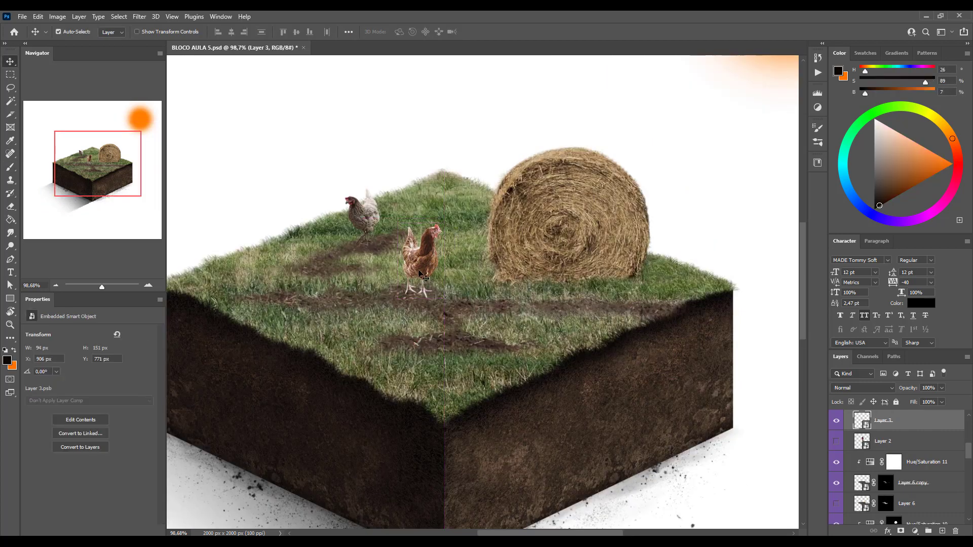
- Show the farmer on Layer 2 and place him on the front dirt patch at X 884 px, Y 420 px
click(835, 443)
drag(439, 277, 307, 339)
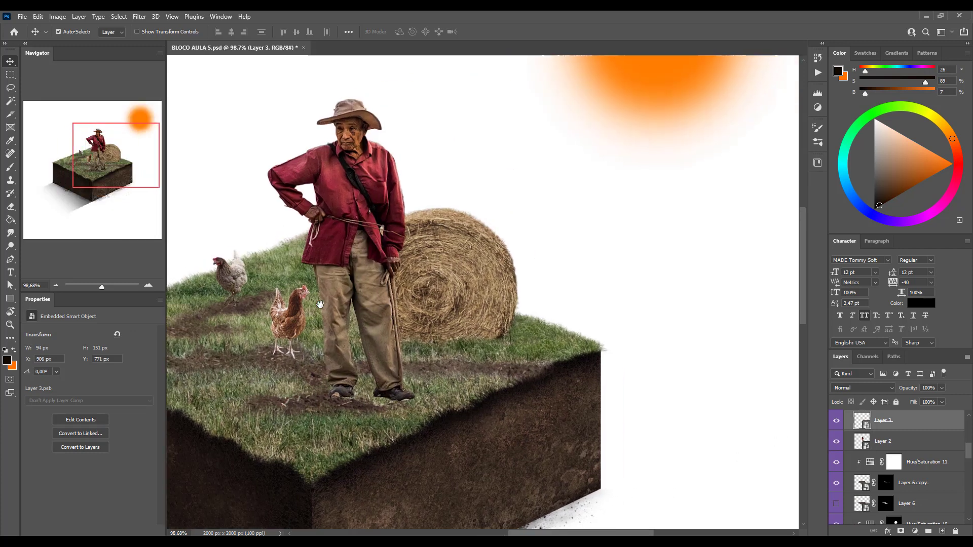
scroll(336, 306, down, 4)
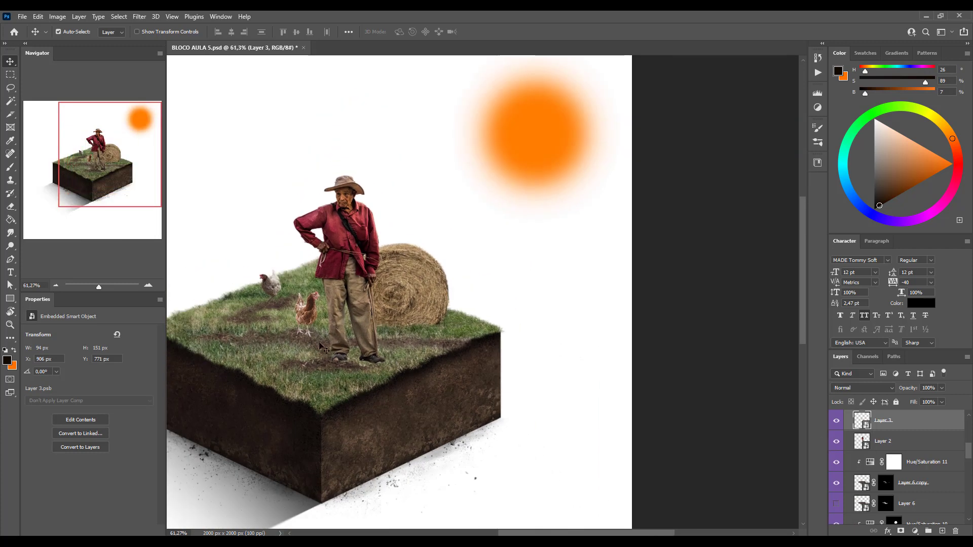
scroll(339, 326, up, 5)
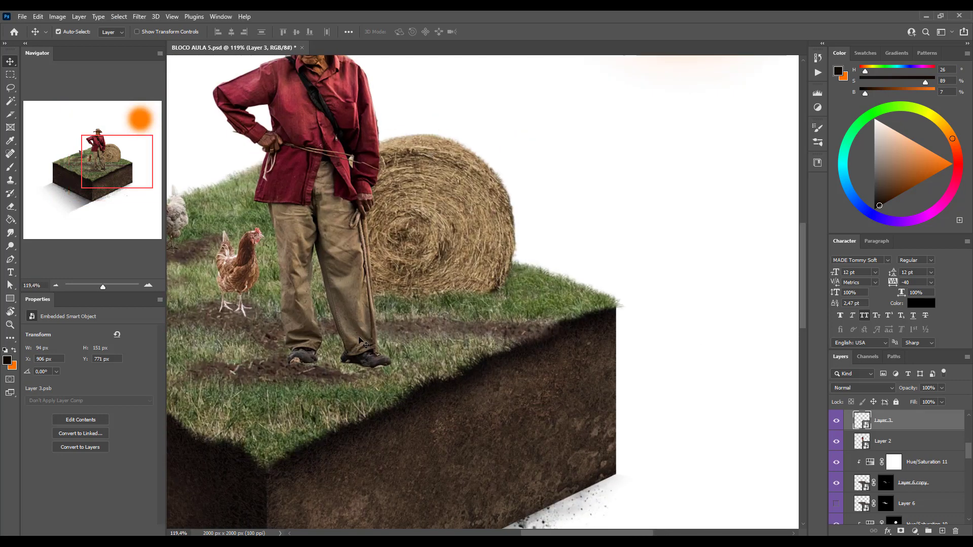
mouse_move(342, 335)
mouse_down()
mouse_move(356, 344)
mouse_move(344, 345)
mouse_up()
scroll(349, 349, down, 2)
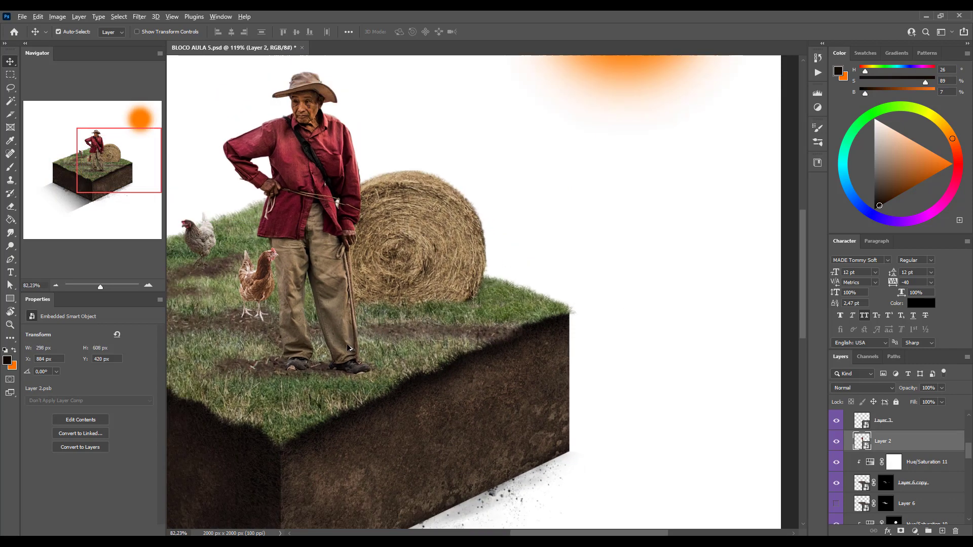
- Try the farmer a little closer to the hay bale, at X 907 px, Y 432 px
scroll(348, 349, down, 2)
scroll(361, 376, up, 4)
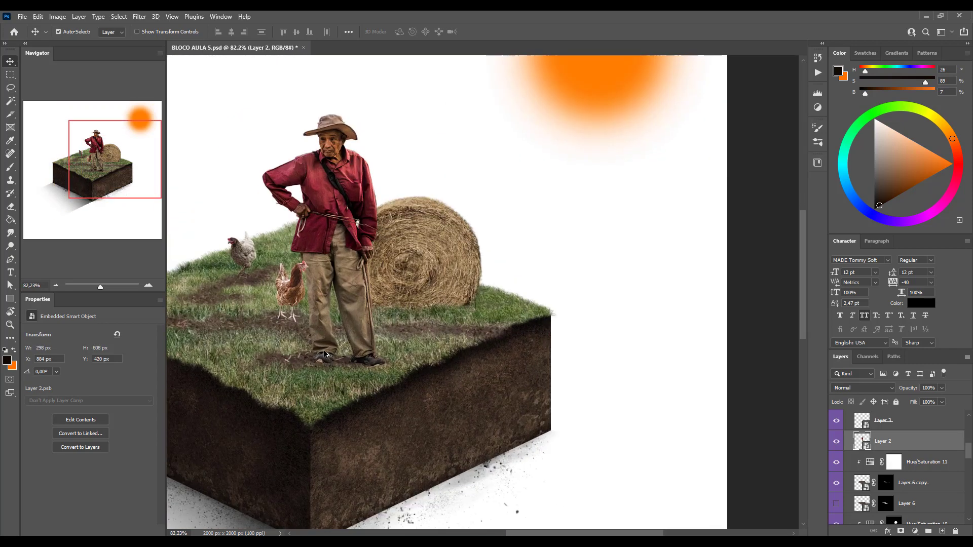
drag(365, 319, 390, 321)
scroll(400, 313, down, 2)
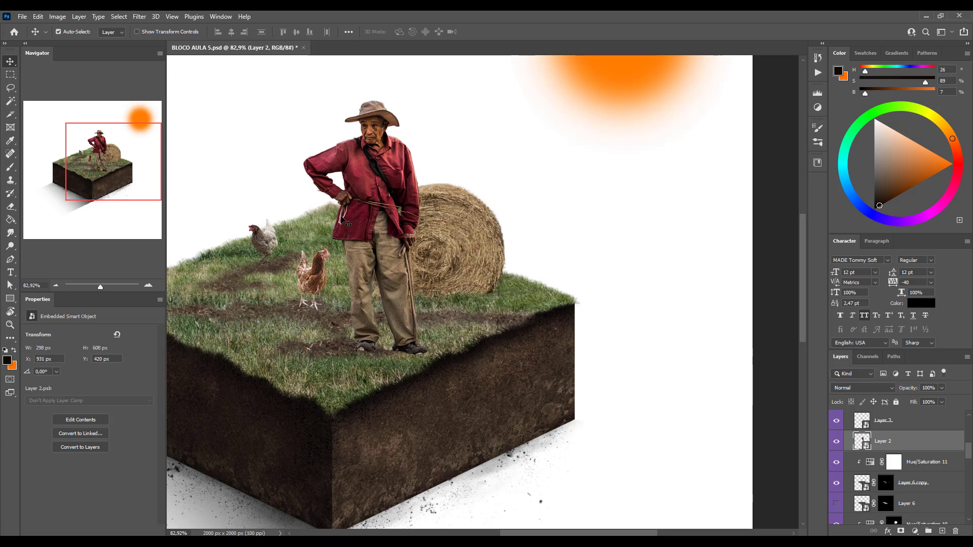
scroll(401, 248, down, 2)
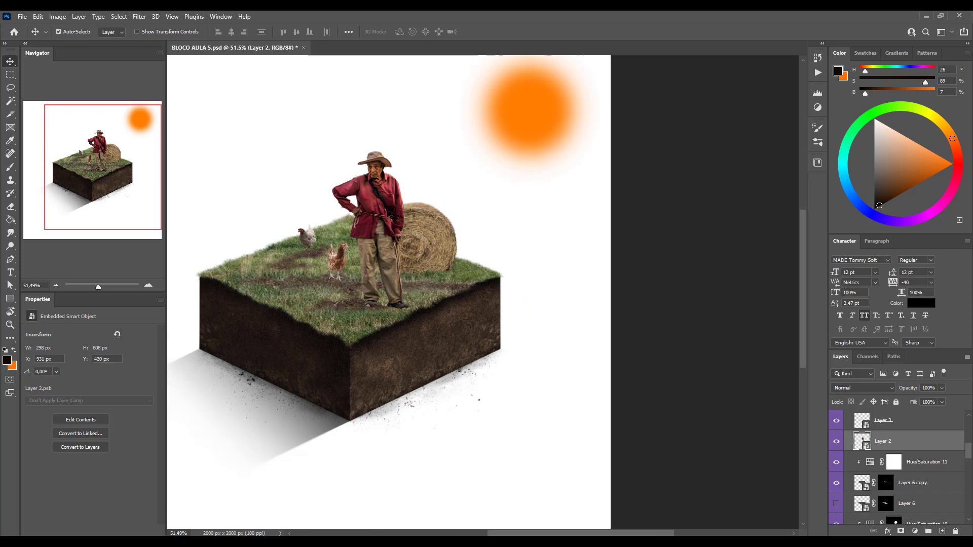
mouse_move(378, 234)
mouse_down()
mouse_move(440, 230)
mouse_move(368, 222)
mouse_up()
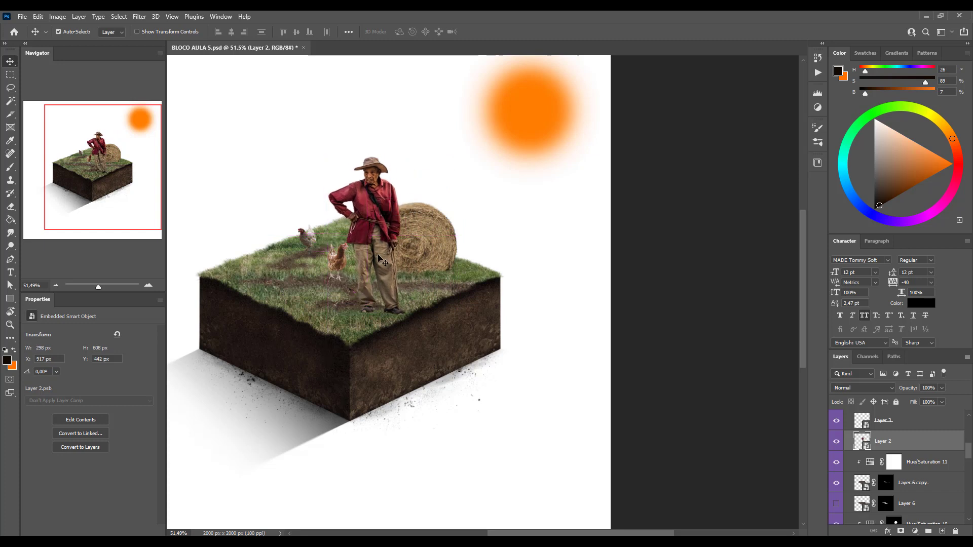
drag(378, 256, 377, 255)
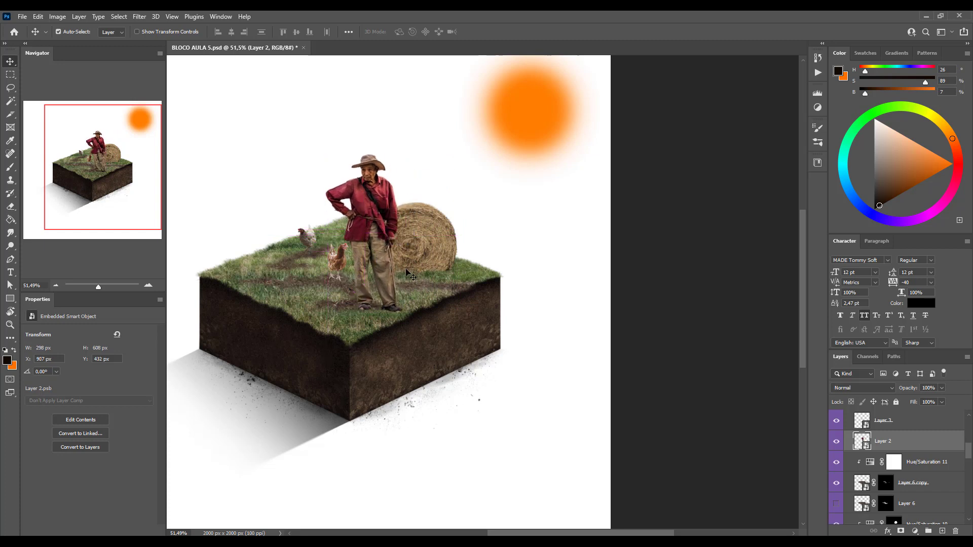
- Shift the brown hen away from the farmer and place the grey hen near the grass's back edge at X 753 px, Y 688 px
drag(340, 263, 330, 267)
mouse_move(308, 234)
mouse_down()
mouse_move(292, 233)
mouse_move(322, 253)
mouse_move(316, 247)
mouse_up()
scroll(295, 237, up, 5)
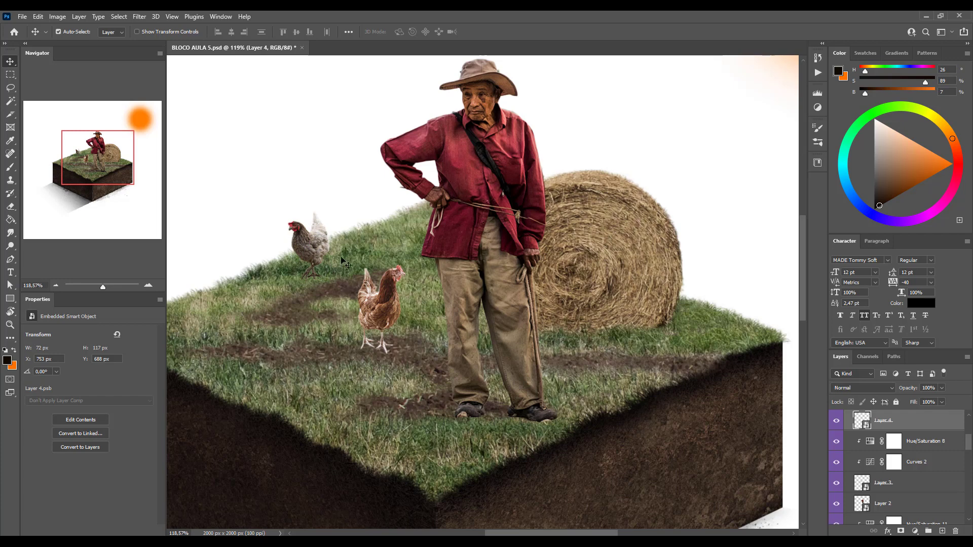
scroll(320, 233, down, 3)
scroll(383, 295, down, 2)
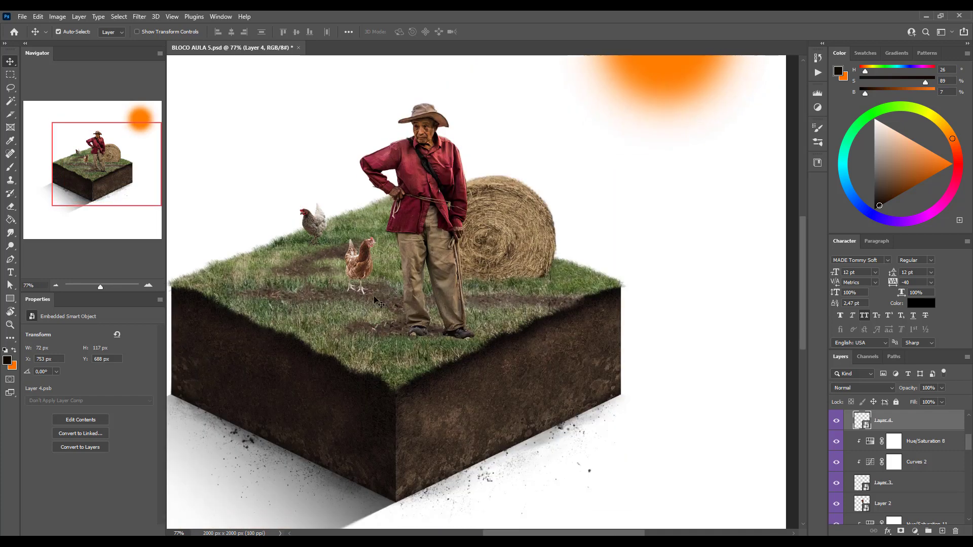
- Move the brown hen to X 851 px and nudge it slightly down on the dirt path
mouse_move(364, 264)
mouse_down()
mouse_move(352, 261)
mouse_move(360, 263)
mouse_up()
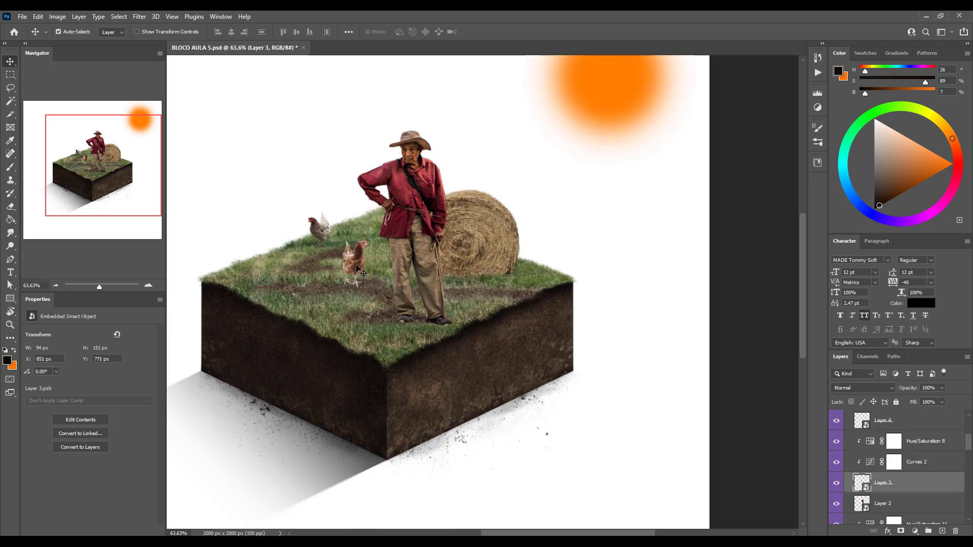
key(Down)
key(Down)
key(Down)
key(Down)
key(Down)
key(Down)
key(Down)
key(Down)
- Reposition the farmer on the front dirt patch at X 880 px, Y 420 px and check the overall composition
drag(421, 258, 412, 253)
scroll(416, 255, down, 5)
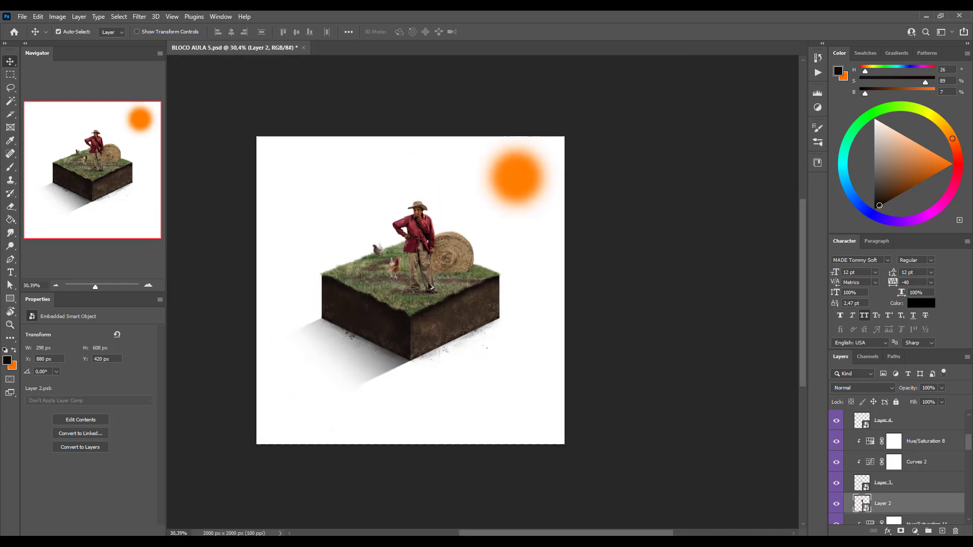
scroll(437, 329, up, 5)
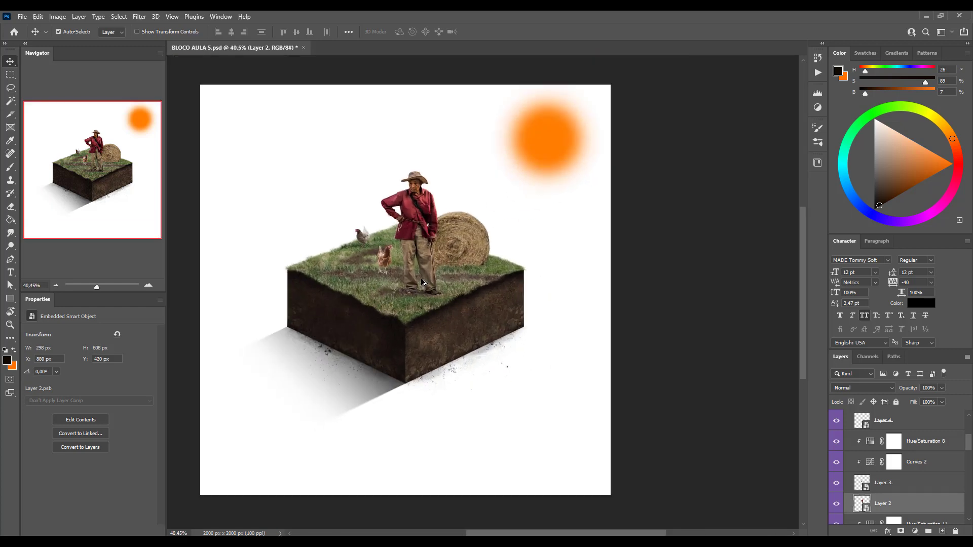
scroll(427, 249, up, 3)
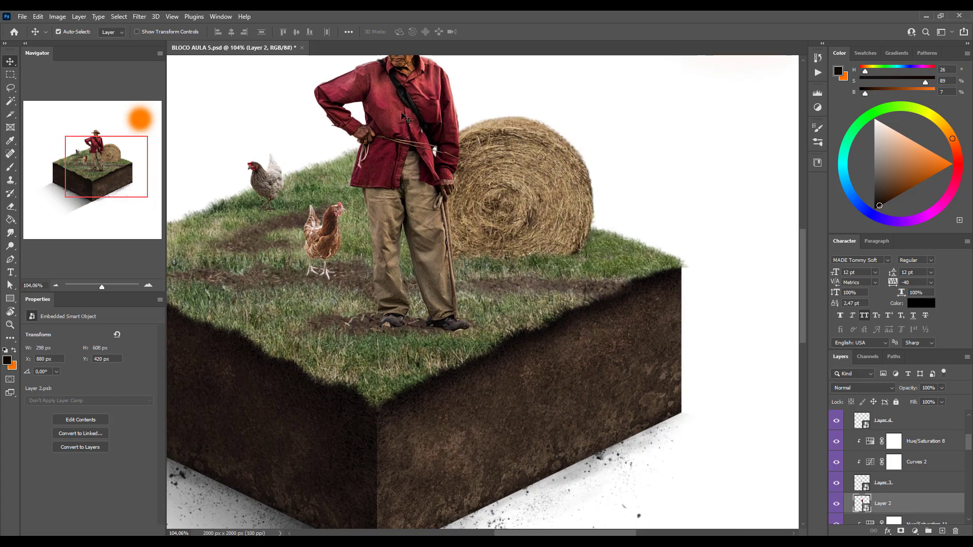
scroll(401, 216, up, 3)
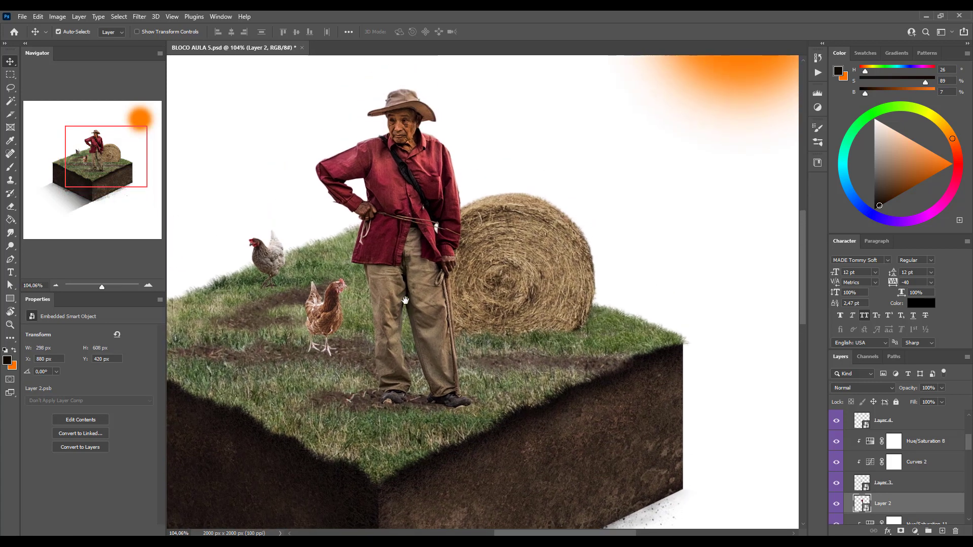
scroll(491, 267, down, 1)
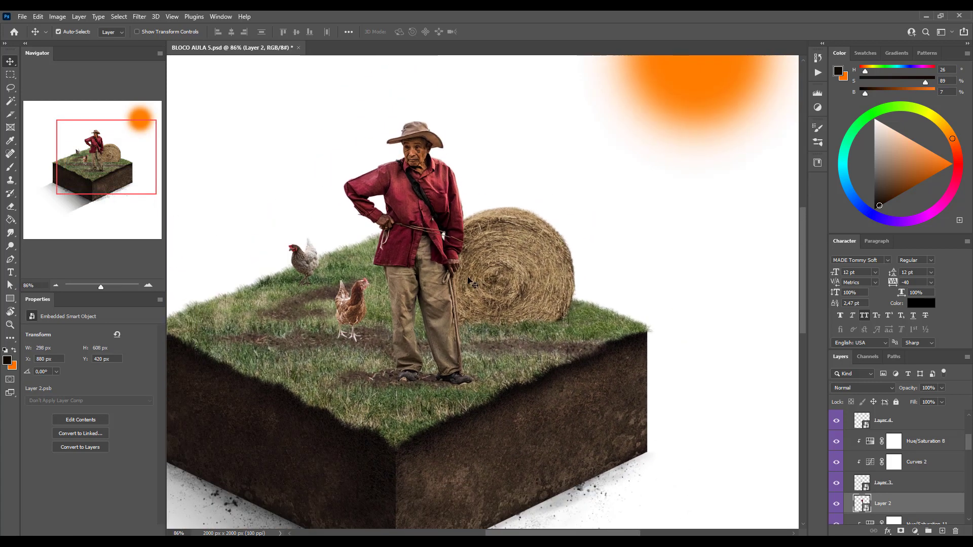
- Select the SOMBRA BASE (MULTIPLY) layer and collapse the layer groups below it, including TOPO and ESQUERDA
scroll(889, 466, up, 5)
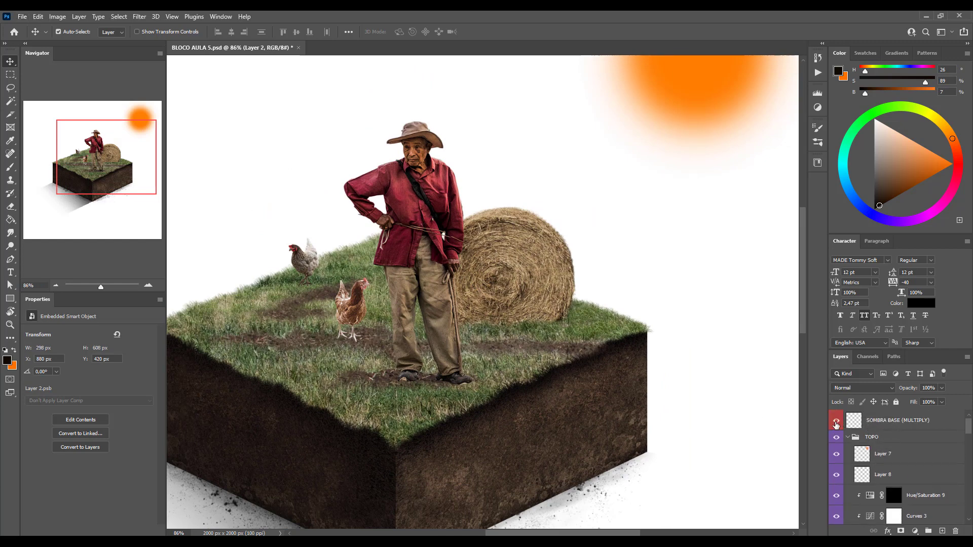
click(836, 421)
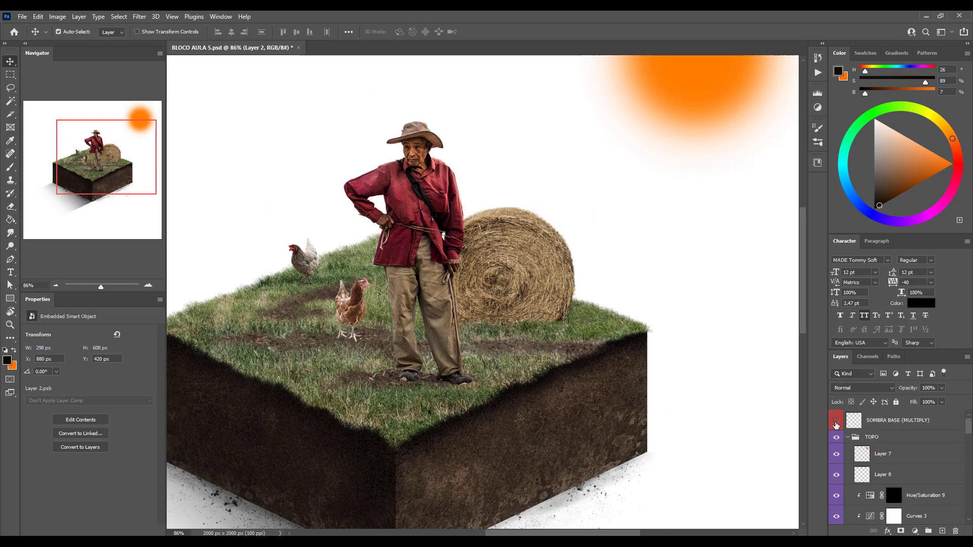
click(915, 425)
click(847, 436)
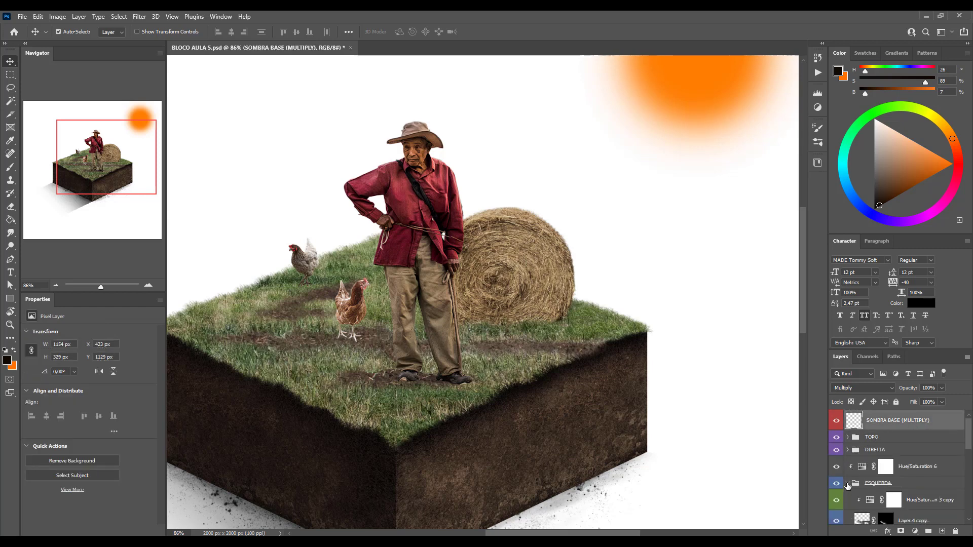
click(847, 484)
click(850, 496)
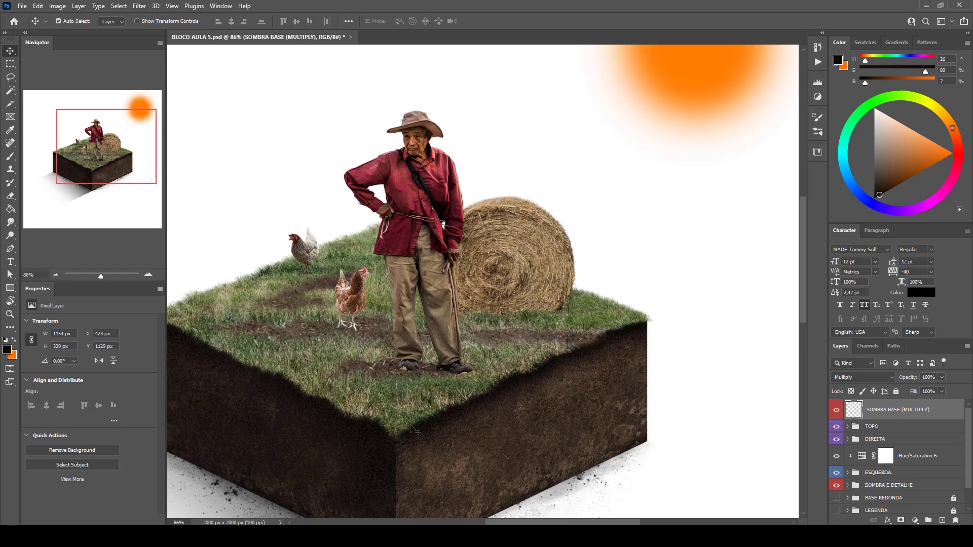
- Add a Solid Color fill layer in black (000000) above the SOMBRA BASE (MULTIPLY) layer
click(914, 521)
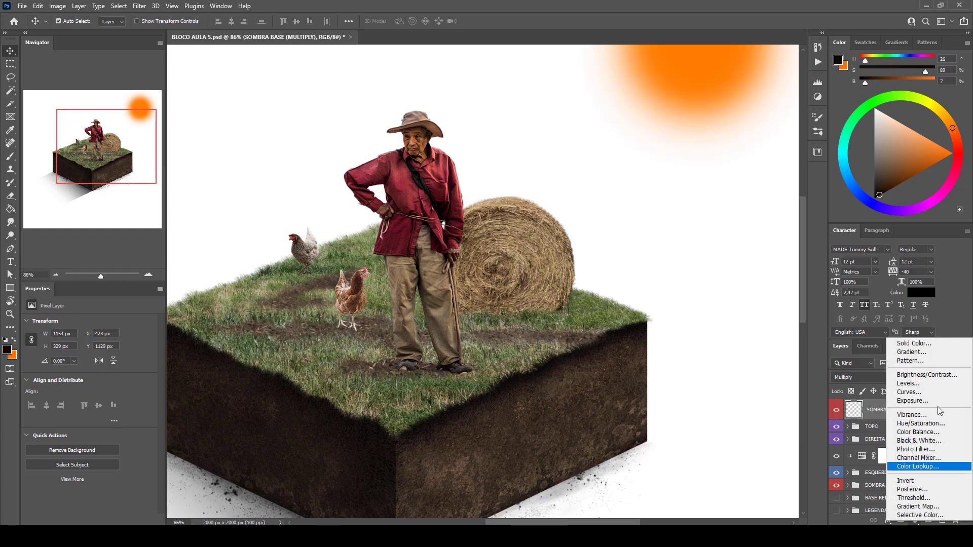
click(912, 343)
text(000000)
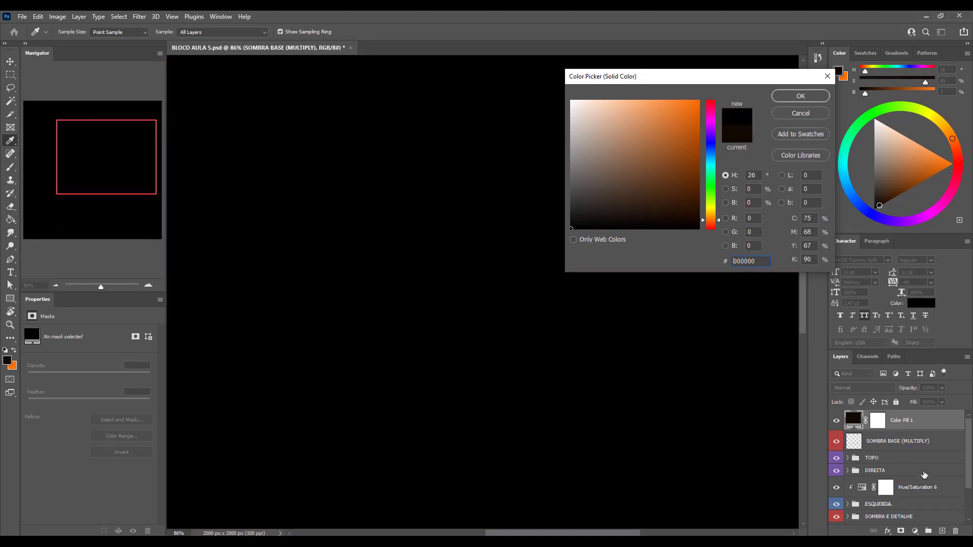
click(801, 96)
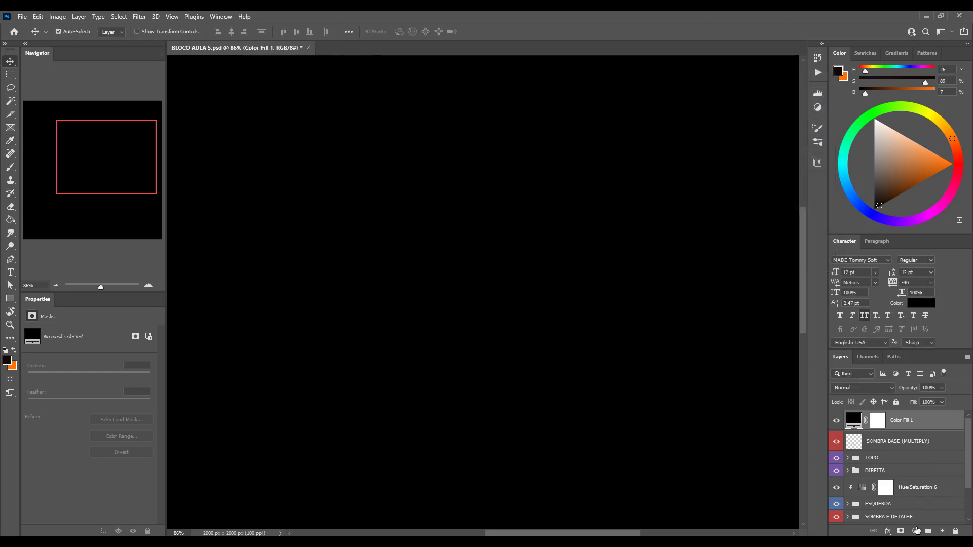
click(916, 531)
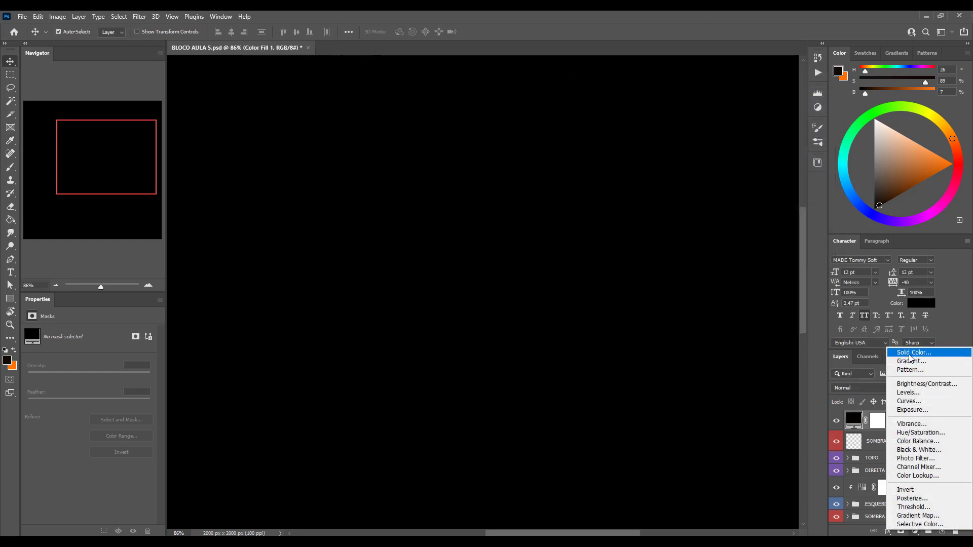
click(916, 530)
click(916, 530)
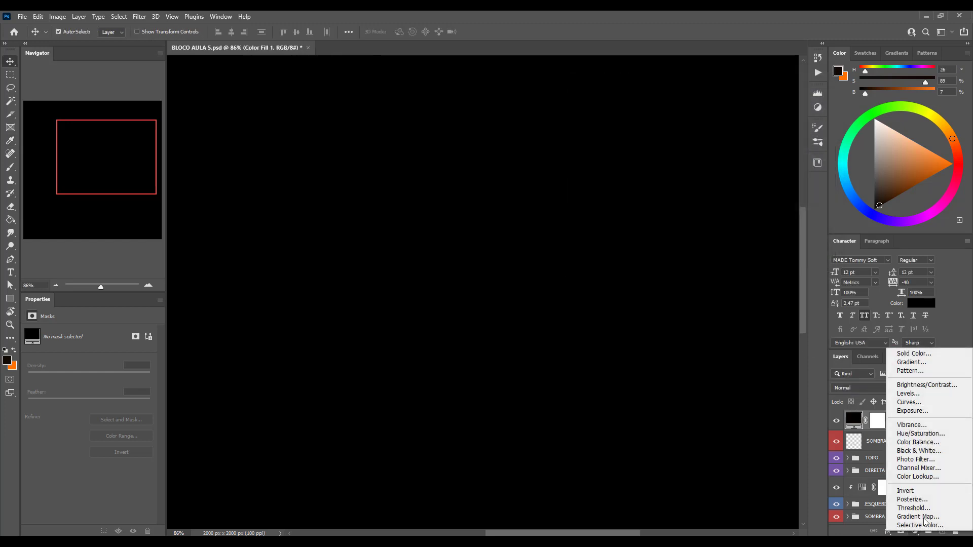
click(901, 355)
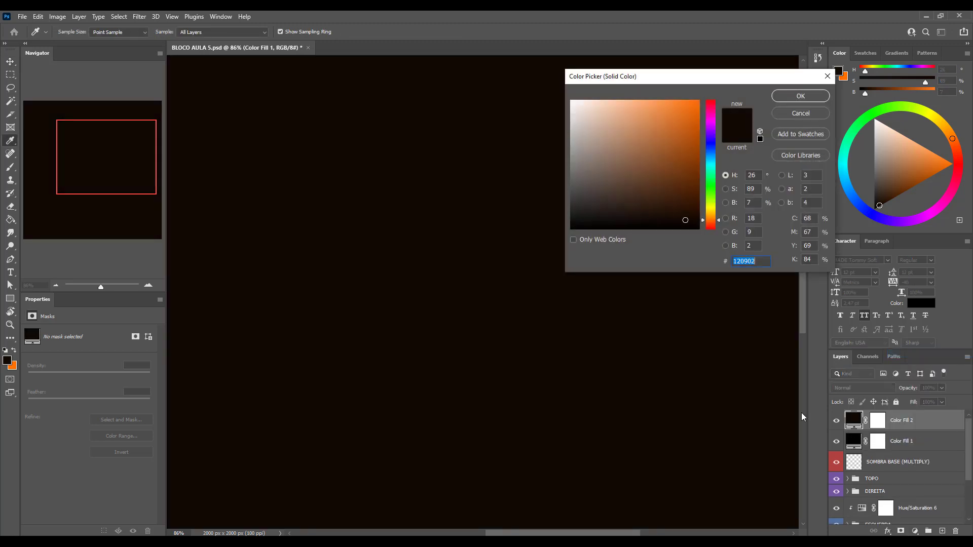
click(799, 114)
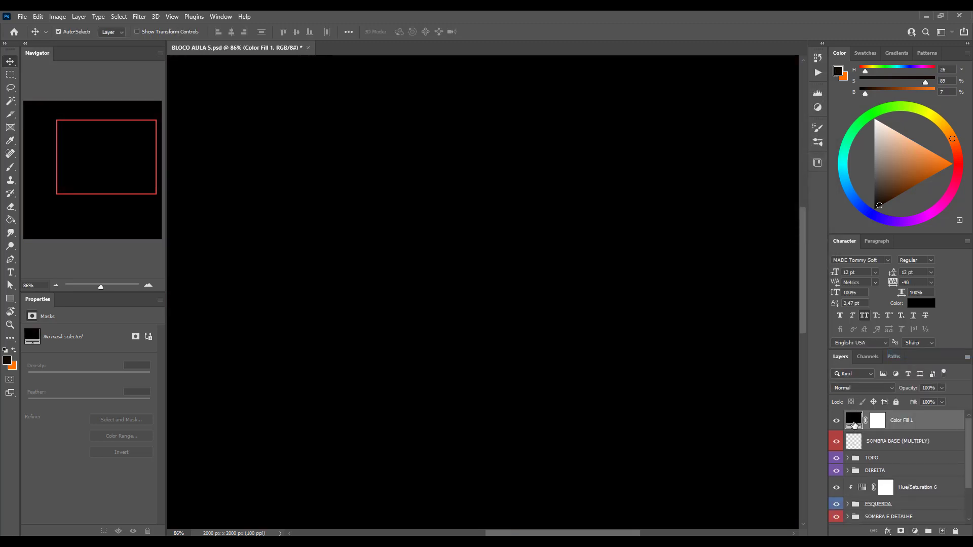
double_click(854, 425)
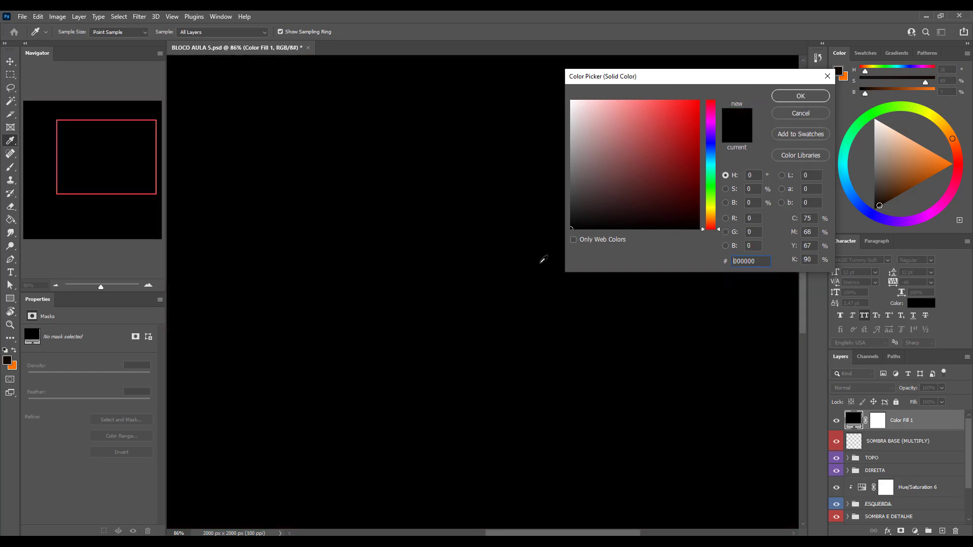
click(803, 98)
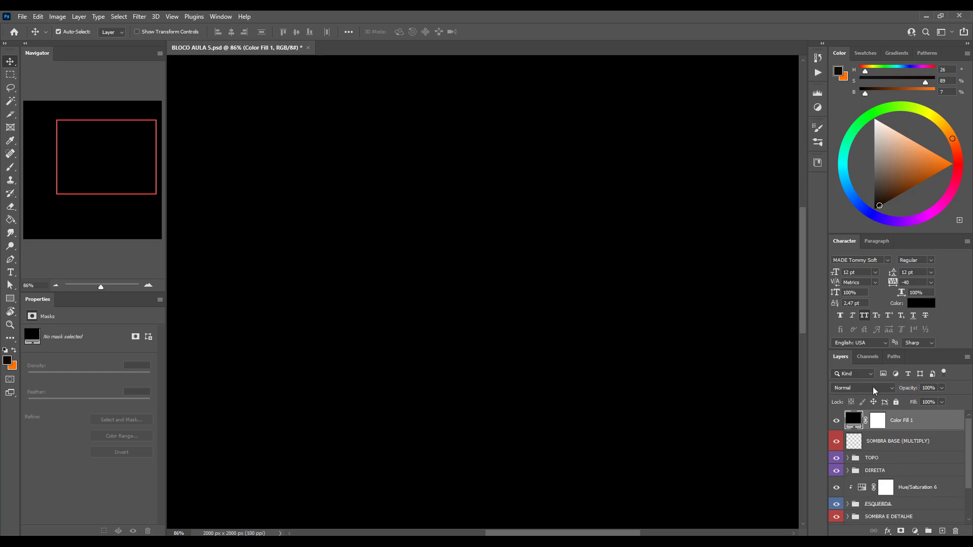
- Set the black fill layer's blend mode to Color and examine the brightness of the farmer, hens and ground in greyscale
click(882, 389)
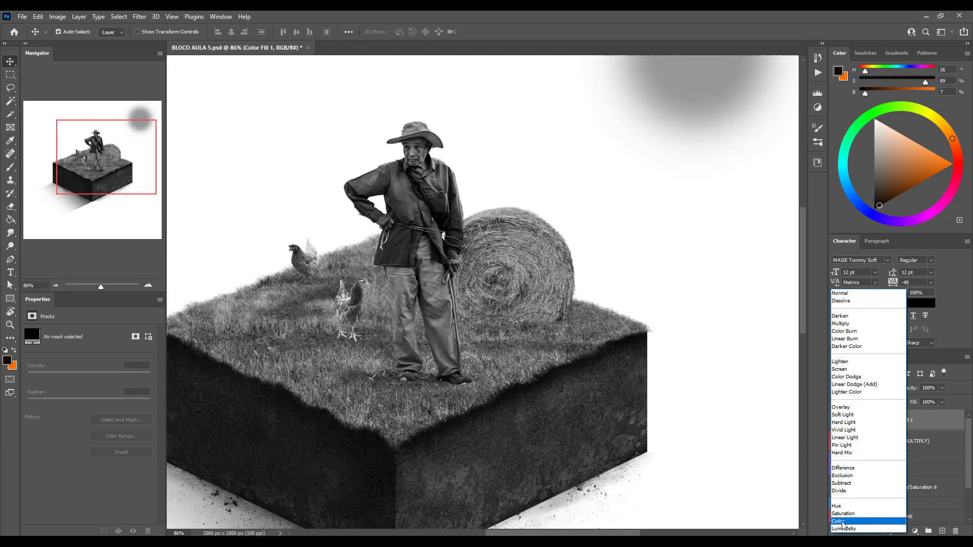
click(844, 521)
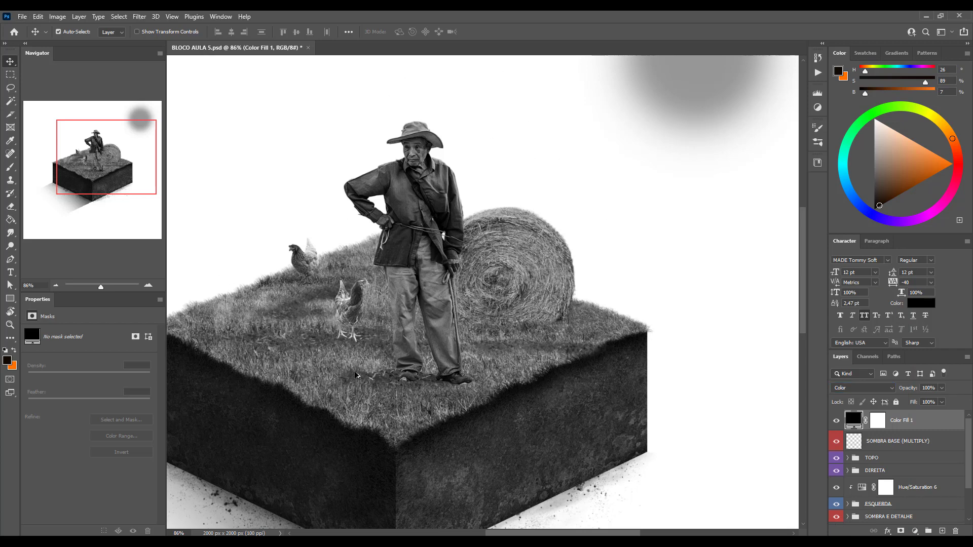
scroll(360, 332, up, 2)
scroll(390, 334, down, 1)
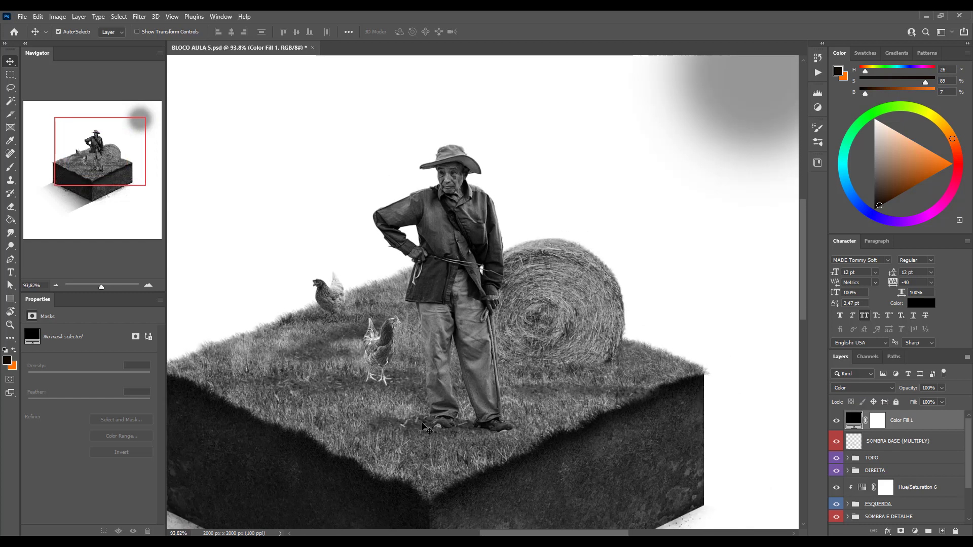
scroll(430, 362, up, 3)
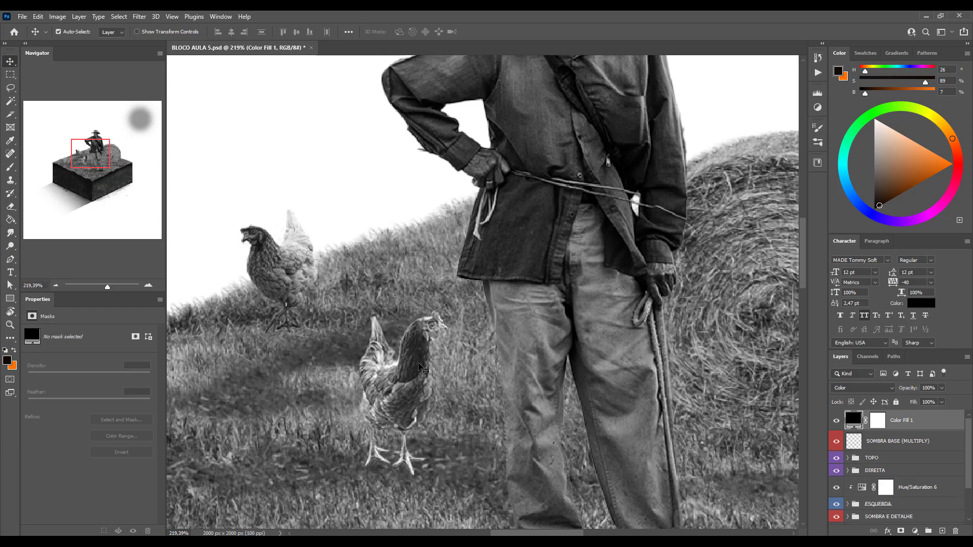
scroll(422, 363, down, 3)
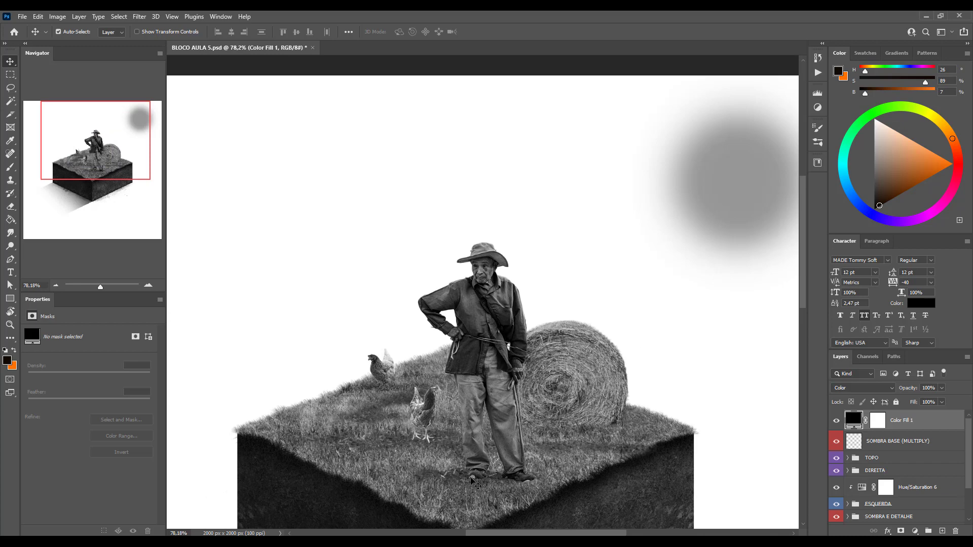
- Examine the hens and farmer in greyscale up close and lock the black fill layer fully
scroll(469, 462, down, 1)
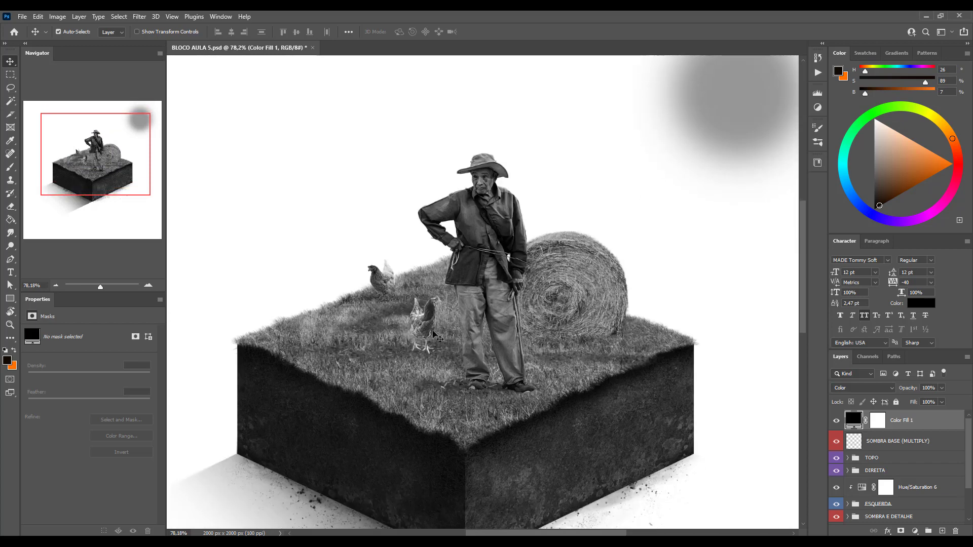
scroll(437, 335, up, 3)
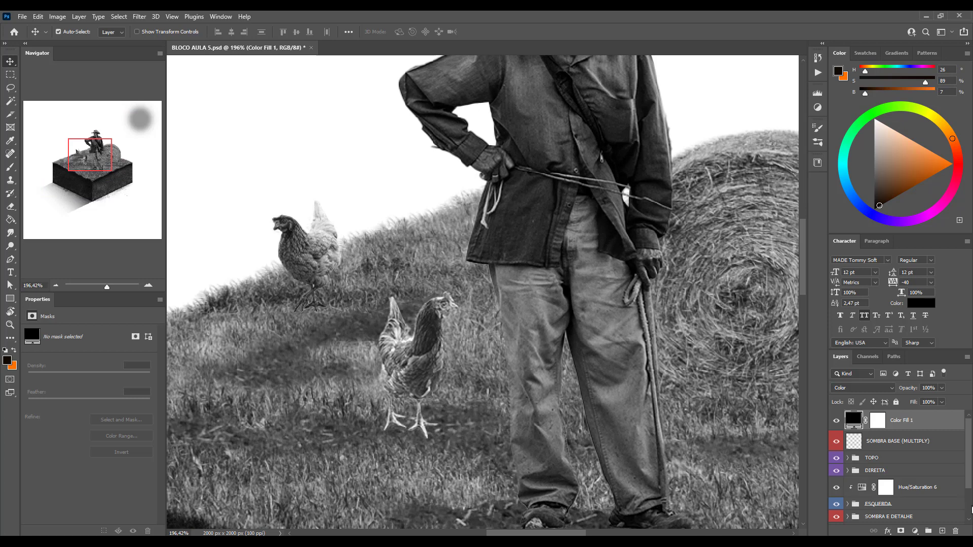
click(895, 402)
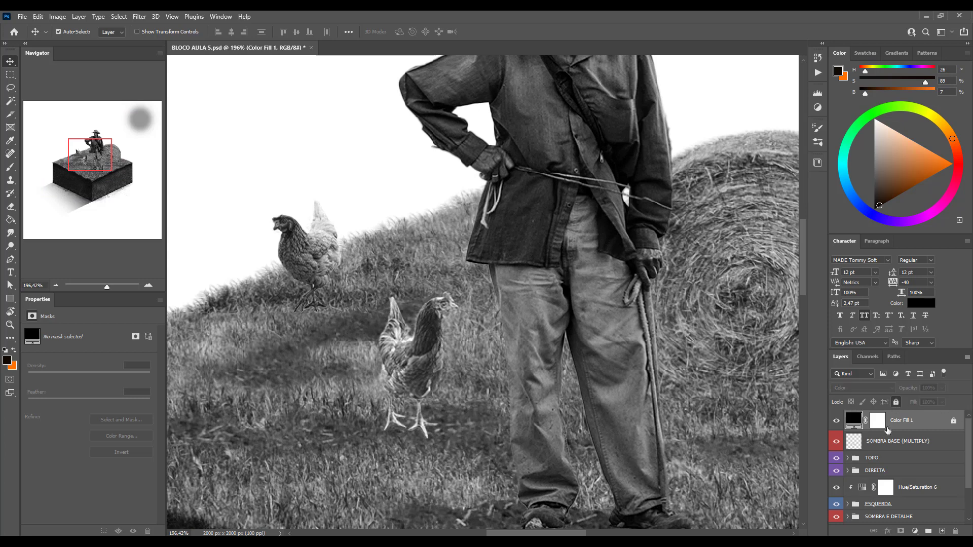
- Raise the shadows of the front hen by setting the black point output of its Curves 2 adjustment to 31
click(424, 348)
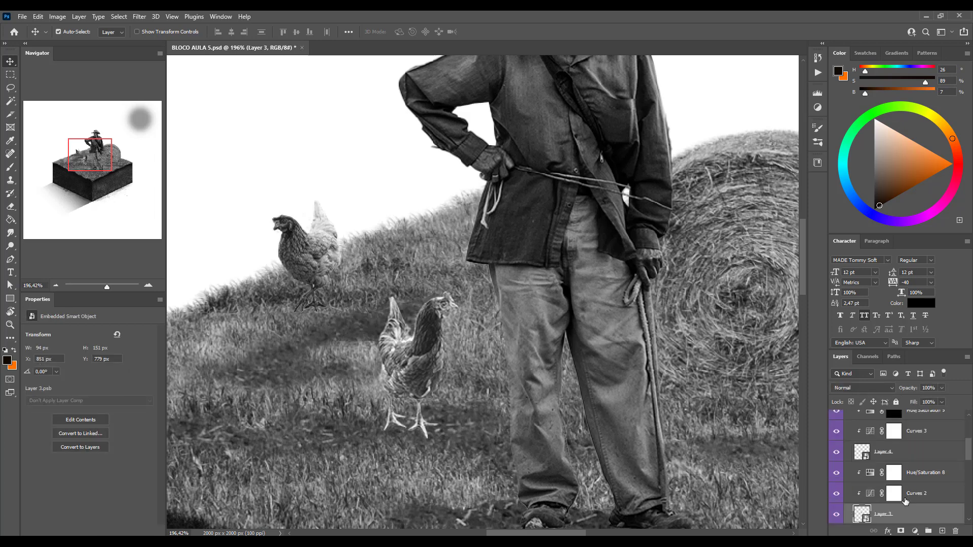
scroll(909, 502, down, 2)
click(868, 458)
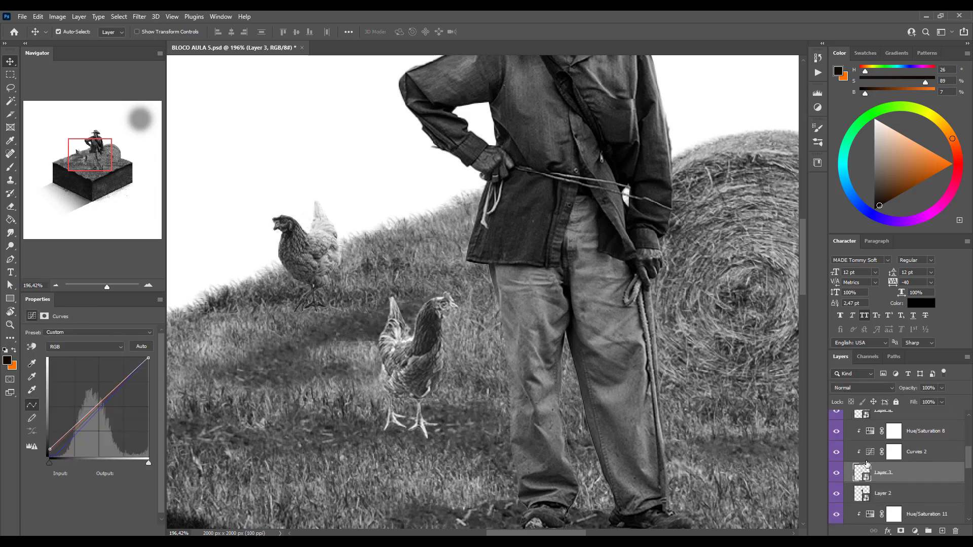
click(49, 448)
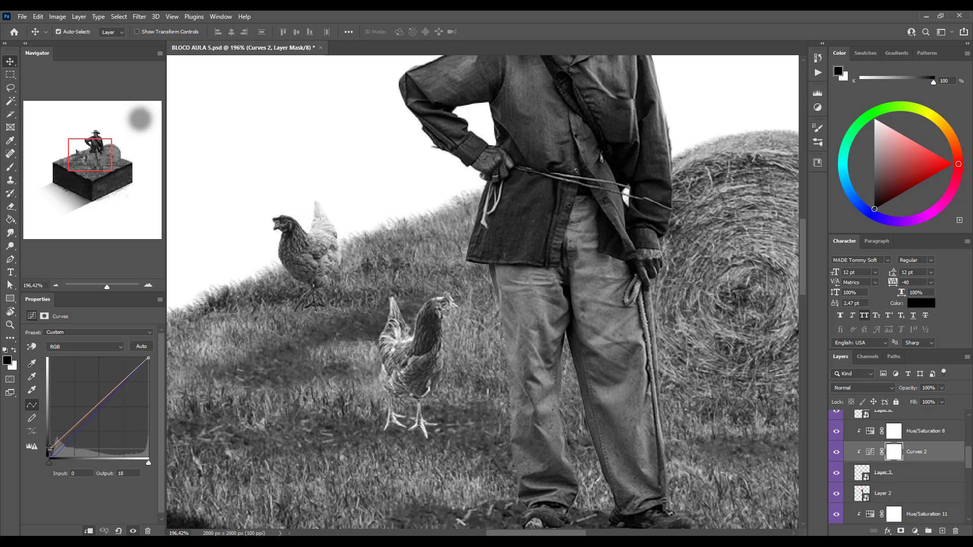
drag(49, 448, 47, 445)
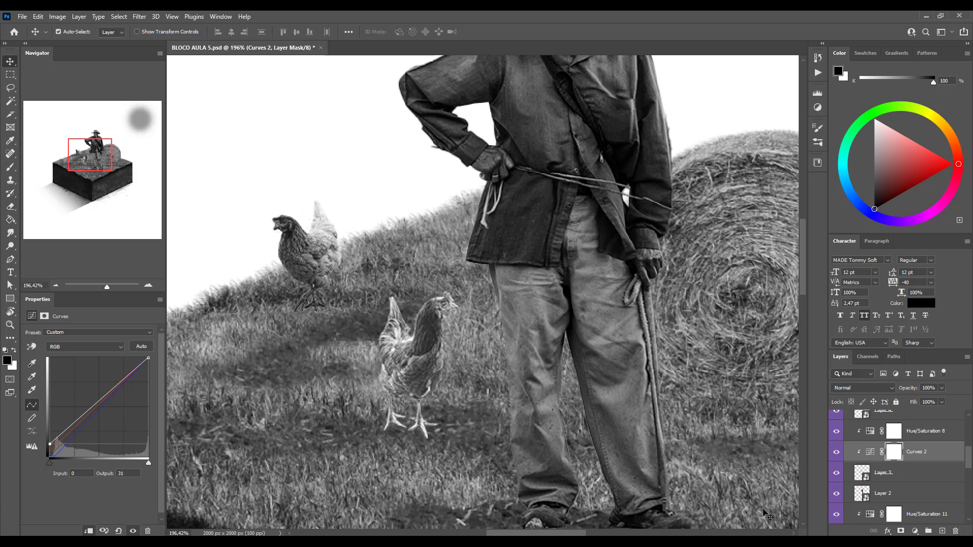
- Compare the front hen's shadows with the Curves 2 black point output at 18 and back at 31
key(Down)
key(Down)
key(Down)
key(Down)
key(Down)
key(Down)
key(Down)
key(Down)
key(Down)
key(Down)
key(Down)
key(Down)
key(Down)
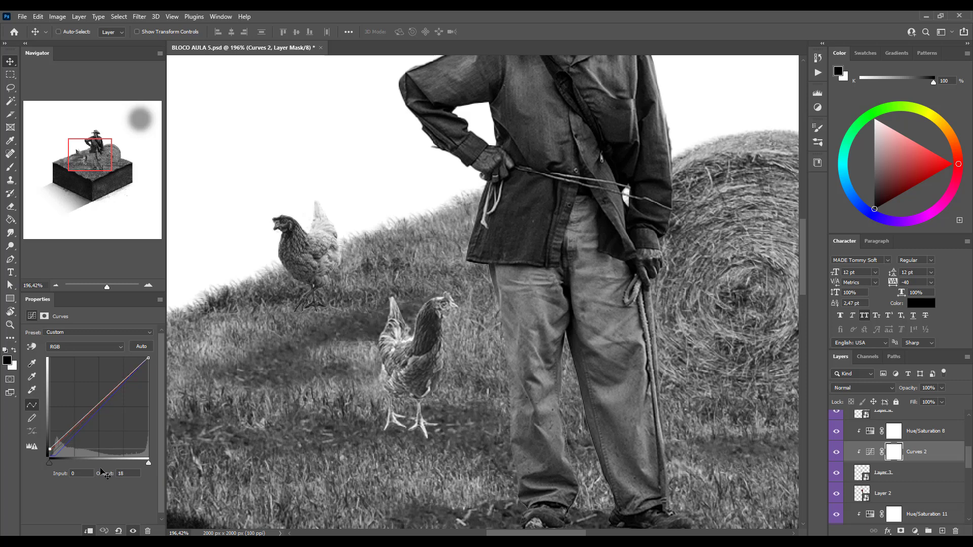
key(Up)
key(Up)
key(Up)
key(Up)
key(Up)
key(Up)
key(Up)
key(Up)
key(Up)
key(Up)
key(Up)
key(Up)
key(Up)
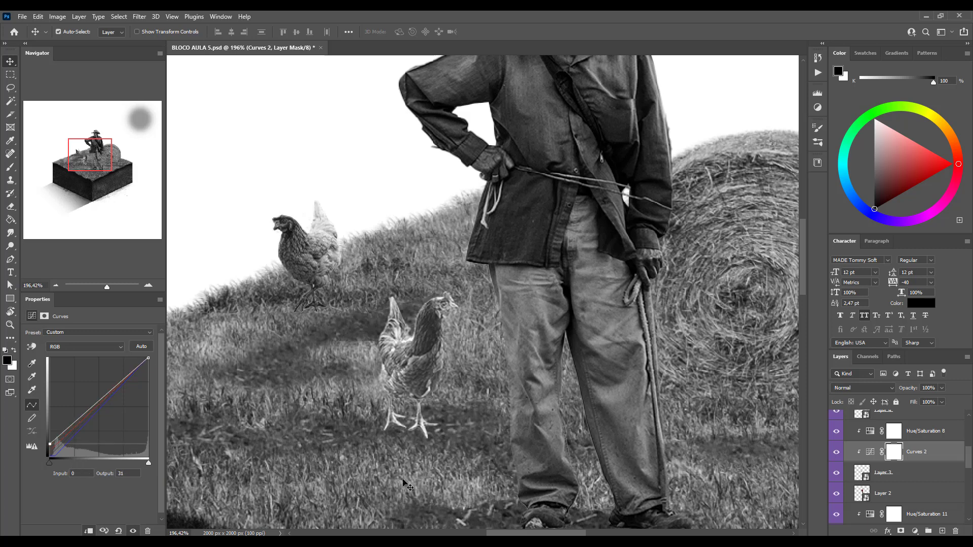
- Undo and redo the front hen's curve change, toggling the black fill layer to compare it in greyscale and in colour
scroll(906, 461, up, 5)
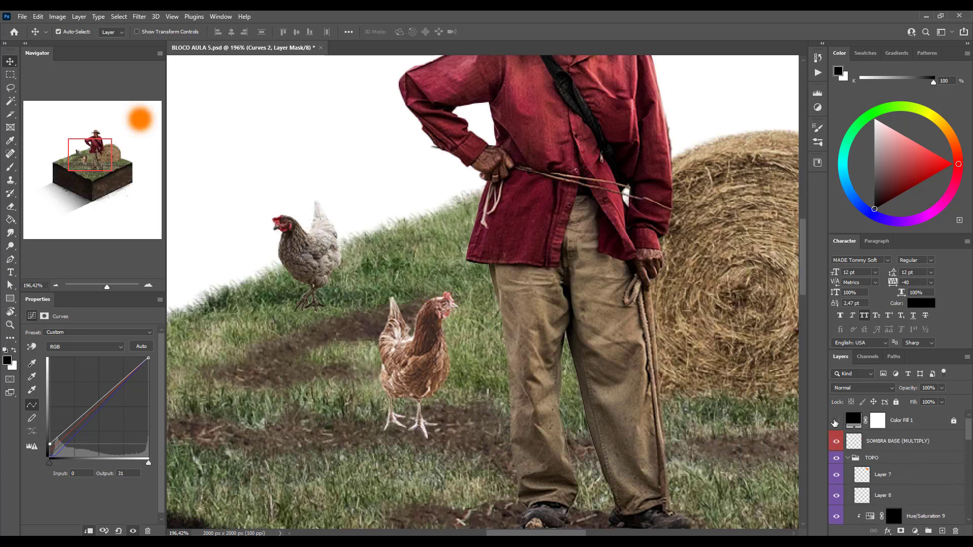
click(835, 422)
scroll(353, 370, down, 3)
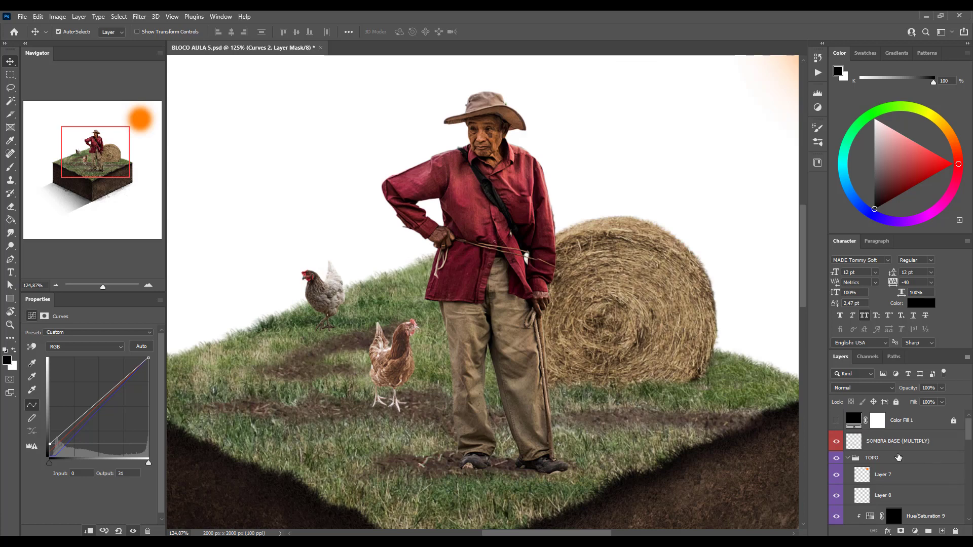
scroll(854, 475, down, 4)
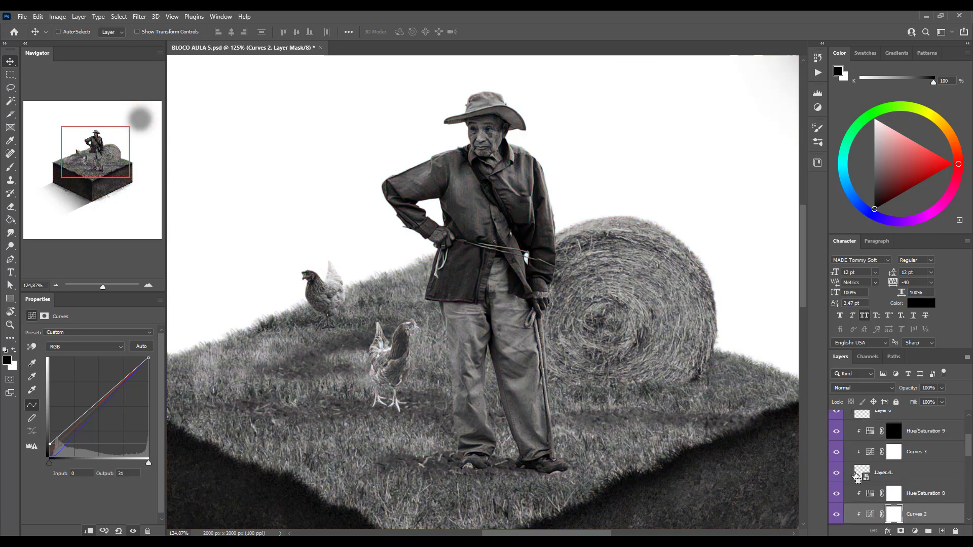
key(ctrl+z)
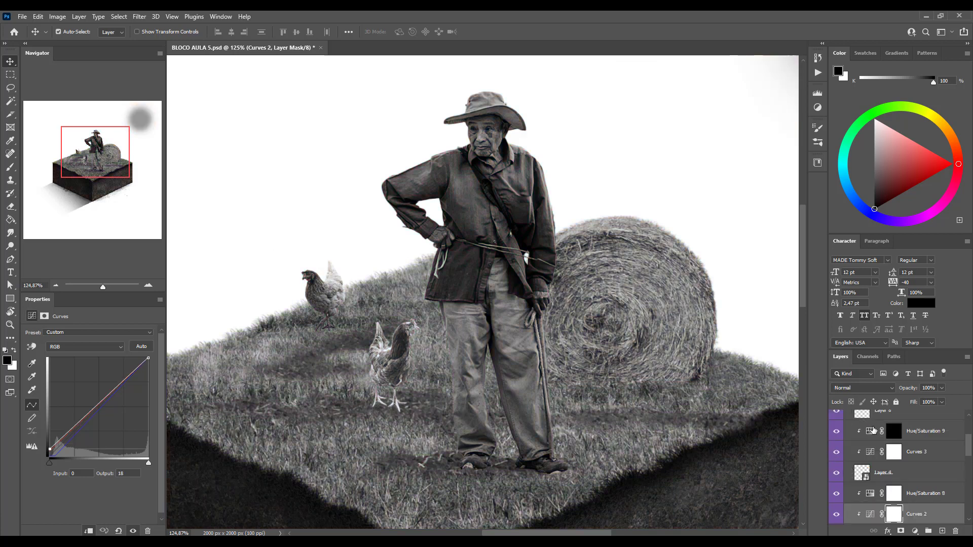
scroll(871, 429, up, 4)
scroll(835, 422, down, 4)
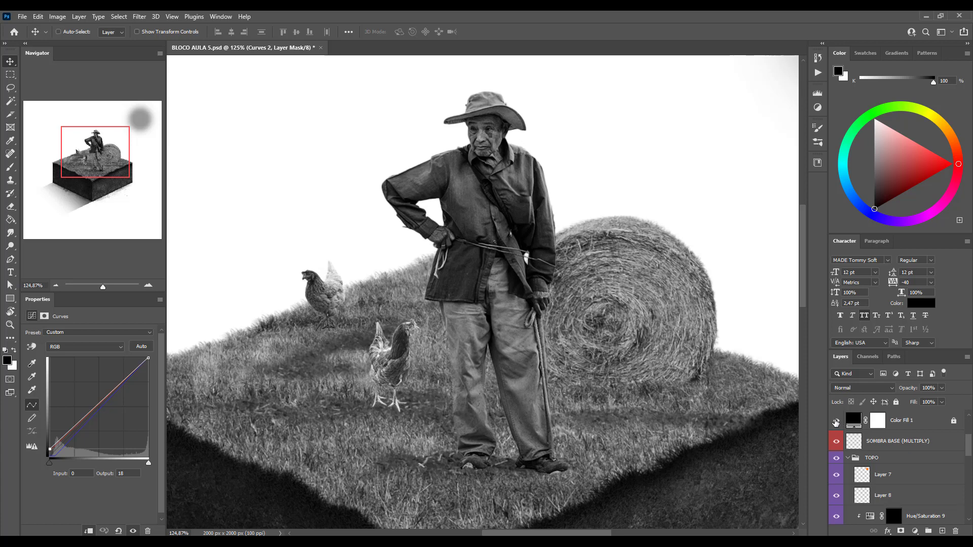
key(ctrl+shift+z)
key(ctrl+z)
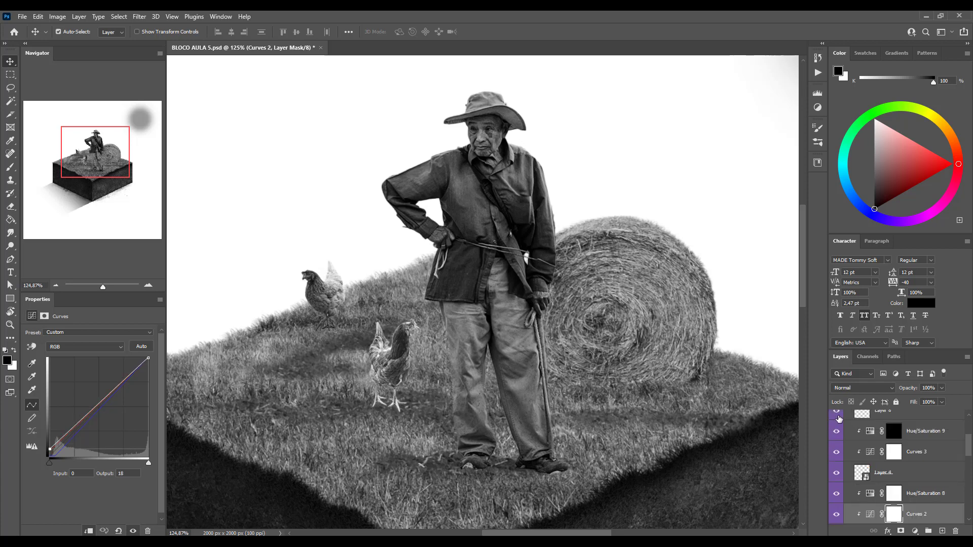
scroll(836, 422, up, 4)
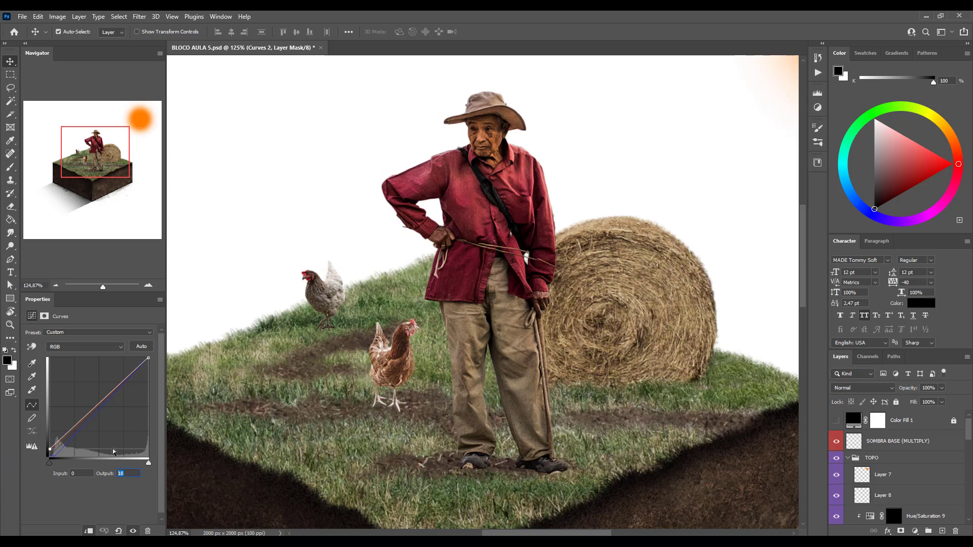
key(ctrl+shift+z)
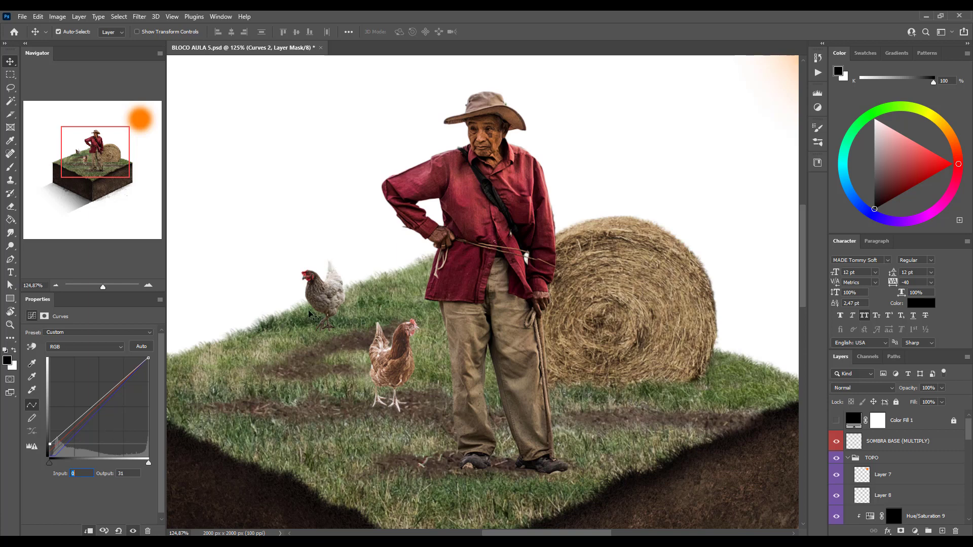
- Lighten the back hen's shadows by setting the black point output of its Curves 3 adjustment to 25
click(318, 299)
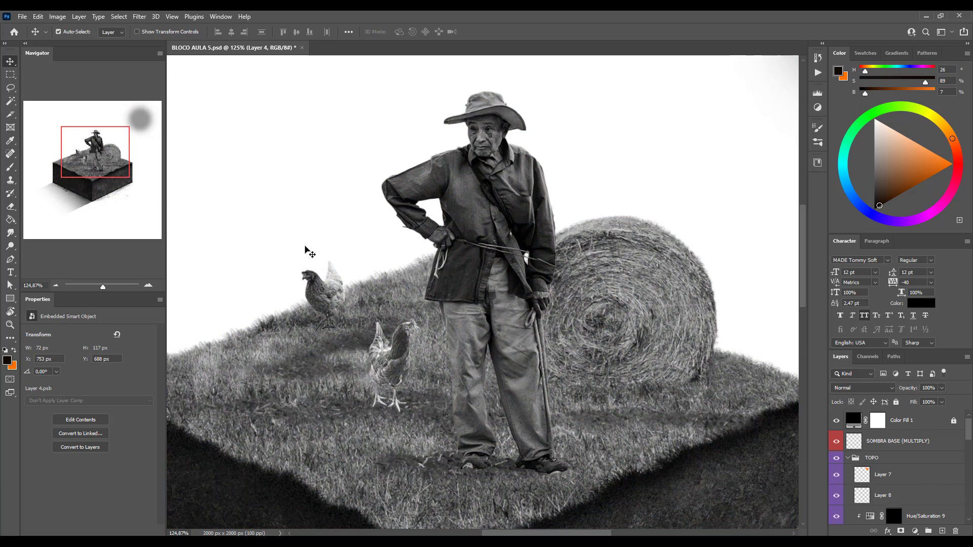
drag(321, 294, 322, 294)
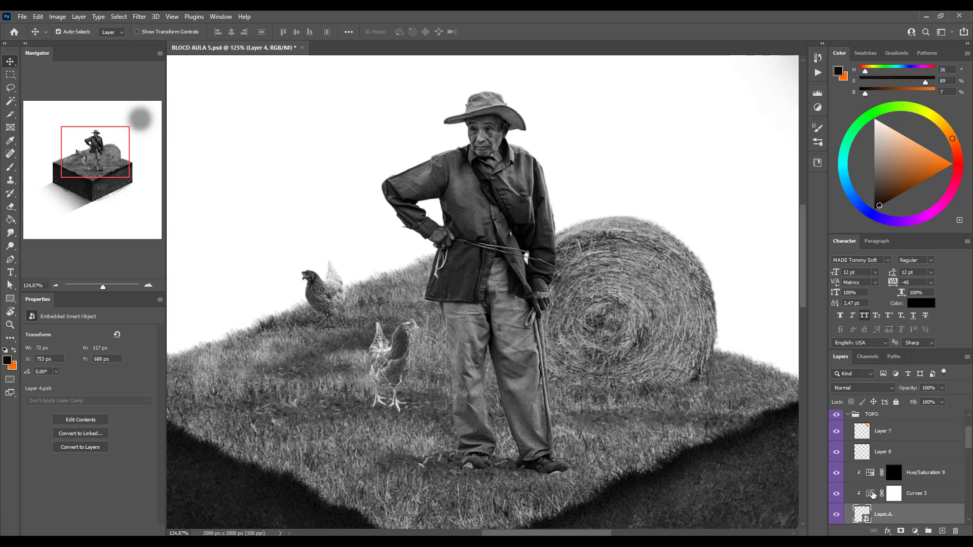
click(869, 499)
click(868, 503)
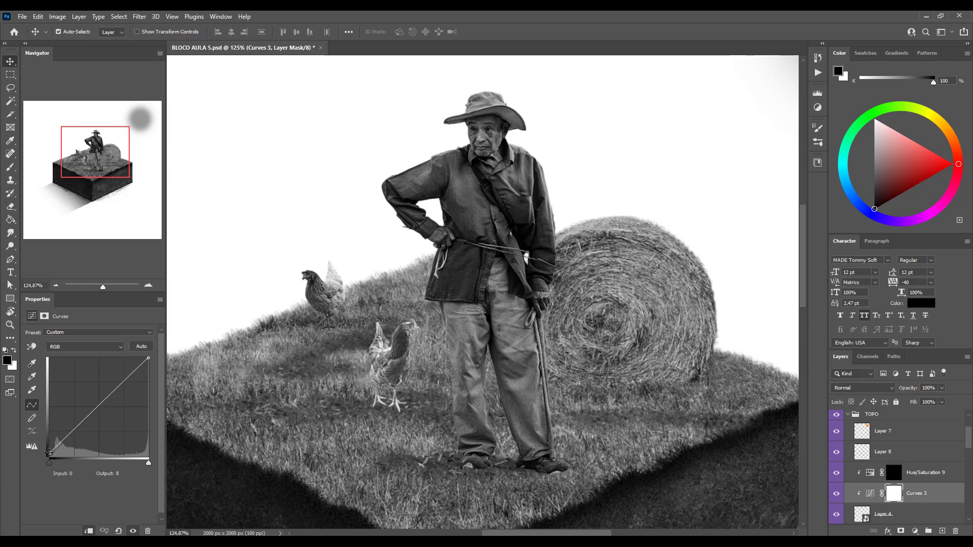
drag(48, 452, 43, 446)
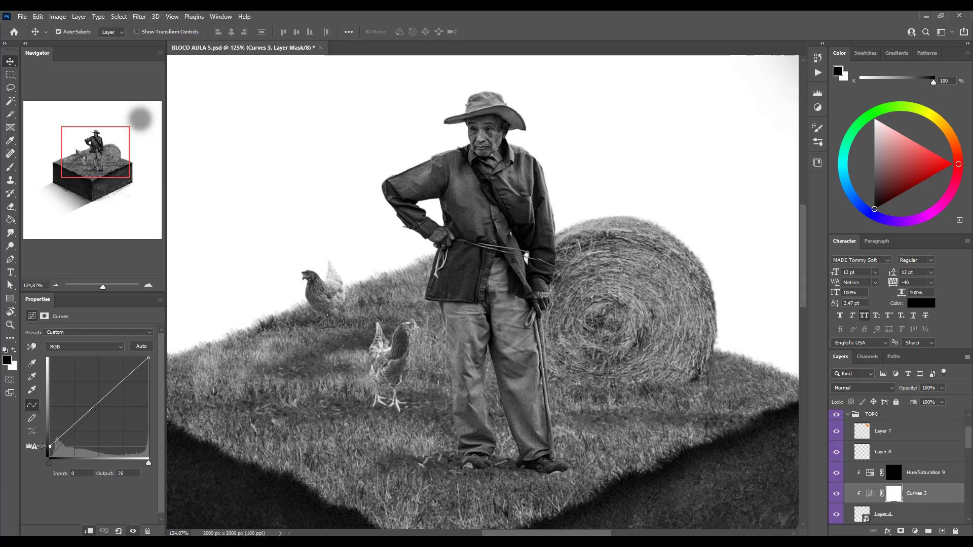
- Hide the black fill layer and check the hens and farmer in full colour
scroll(886, 445, up, 2)
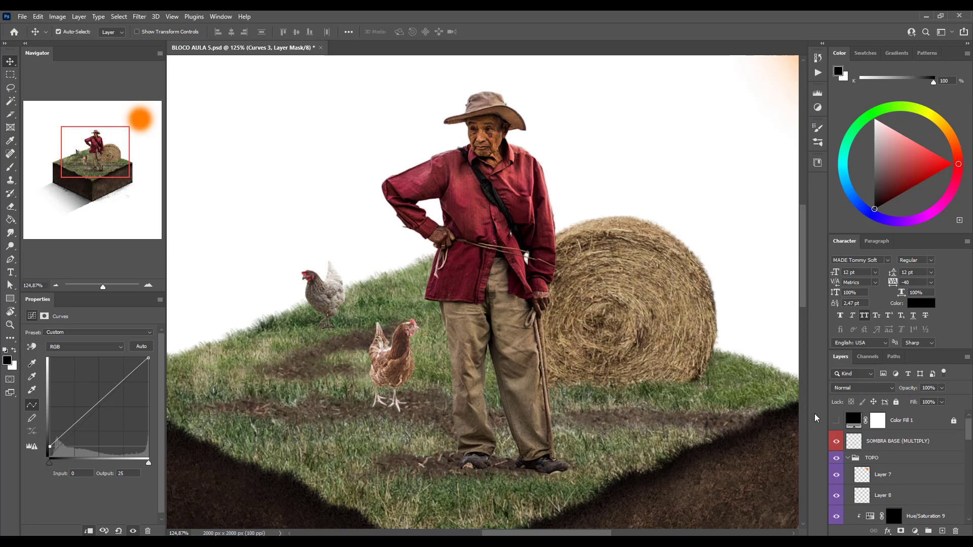
scroll(355, 364, down, 3)
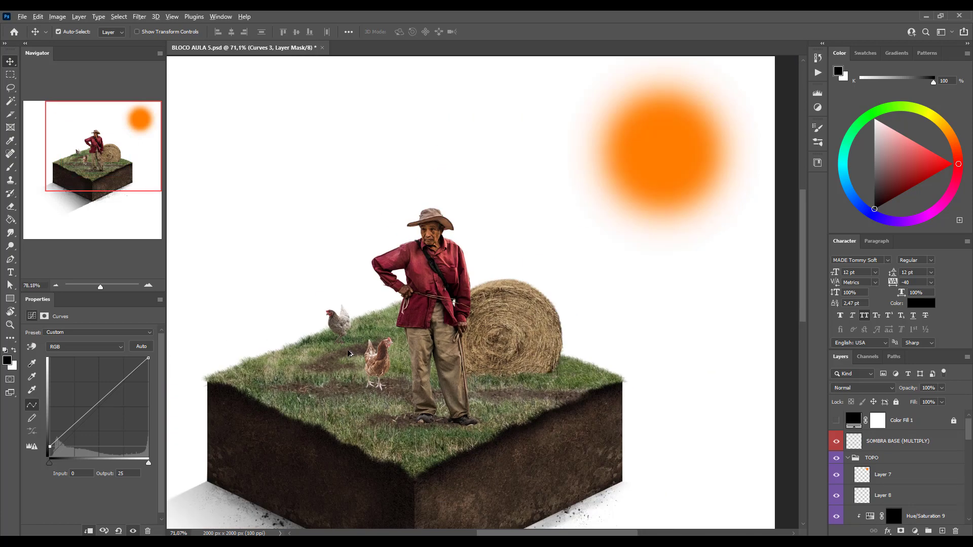
- Set the Lightness of the dirt patches' Hue/Saturation 11 adjustment to 0
scroll(361, 357, up, 5)
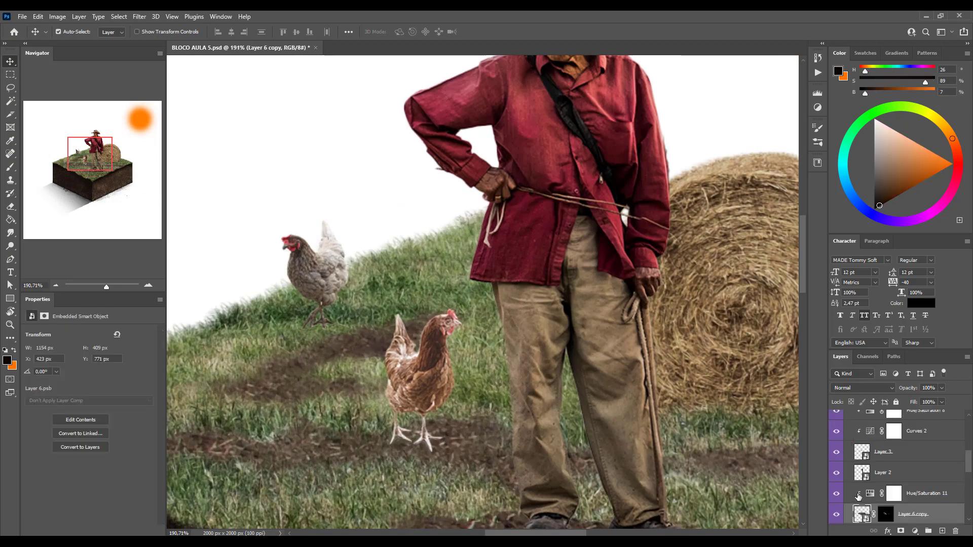
click(891, 493)
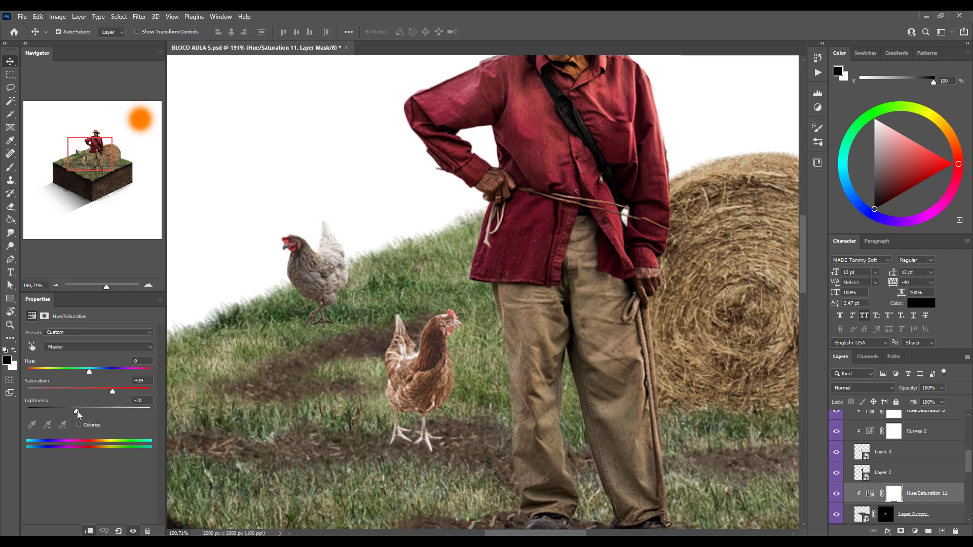
drag(77, 411, 90, 411)
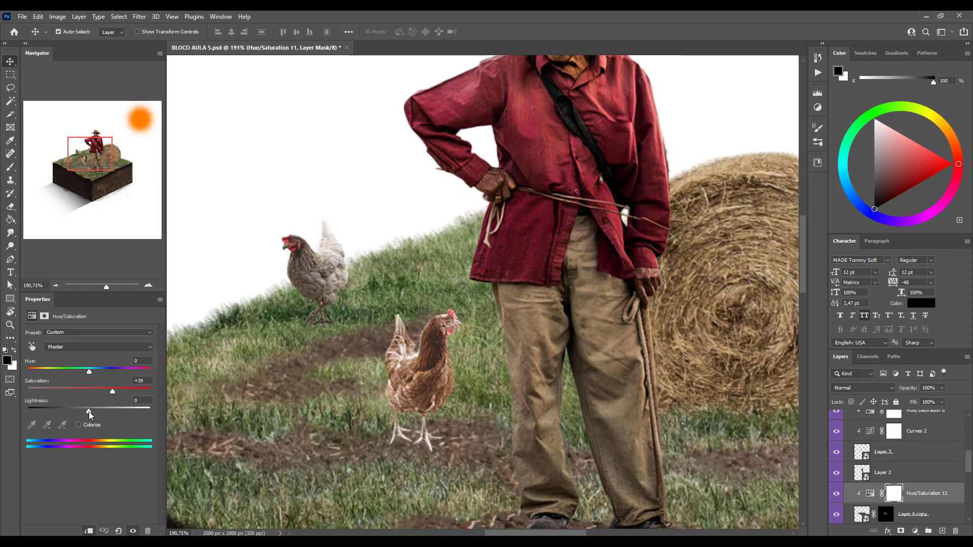
- Paint black with the grass brush at 76 px on the Layer 6 copy mask to trim the dirt patch behind the front hen
click(365, 344)
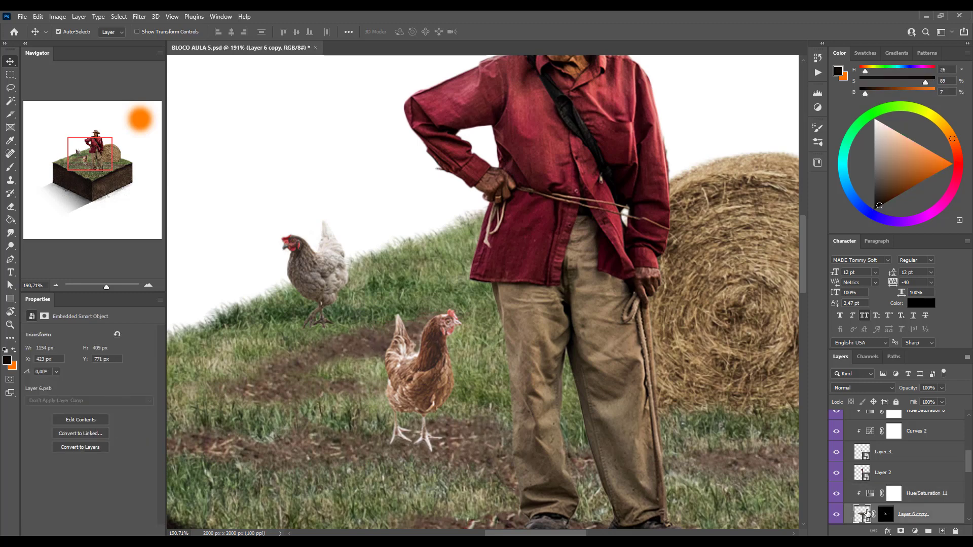
click(885, 515)
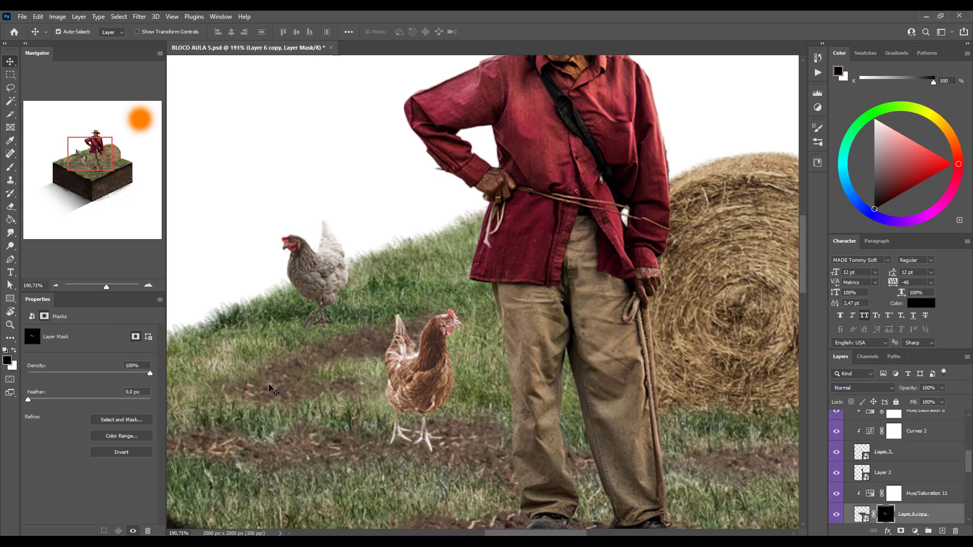
scroll(933, 499, down, 3)
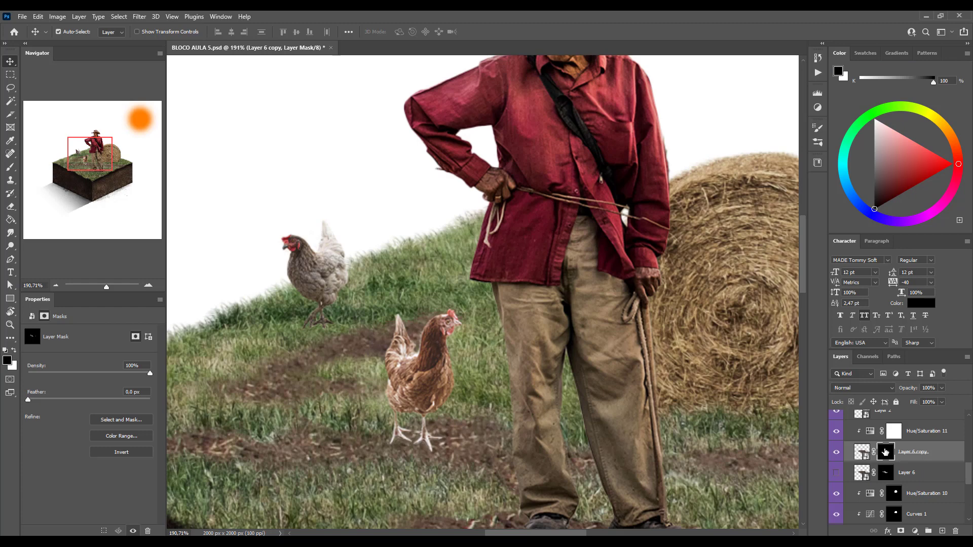
key(b)
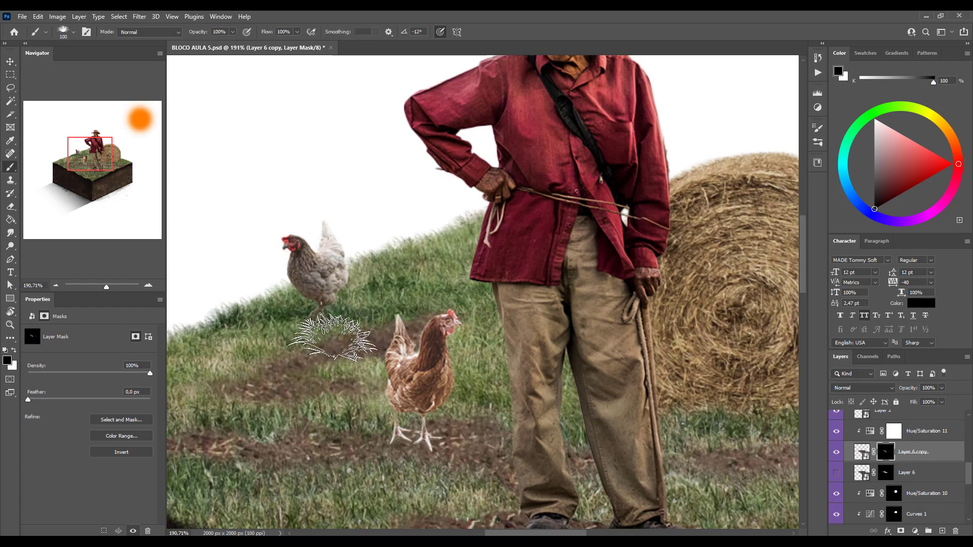
right_click(322, 330)
drag(363, 268, 338, 267)
click(296, 342)
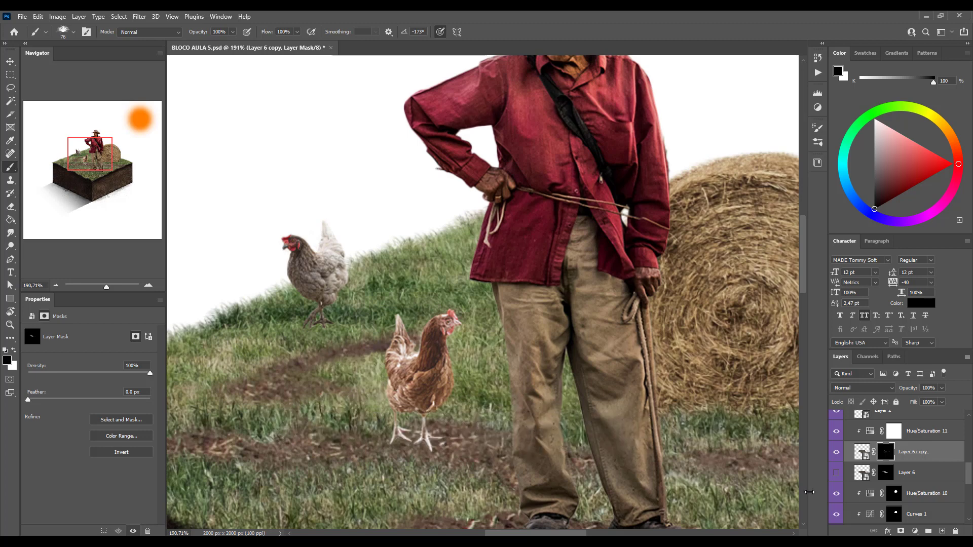
- Paint black with the grass brush on the Layer 6 copy mask to remove the dirt patch under the farmer's feet
mouse_move(564, 416)
mouse_down()
mouse_move(471, 386)
mouse_move(611, 306)
mouse_move(521, 293)
mouse_move(696, 309)
mouse_move(745, 324)
mouse_move(770, 422)
mouse_move(764, 407)
mouse_up()
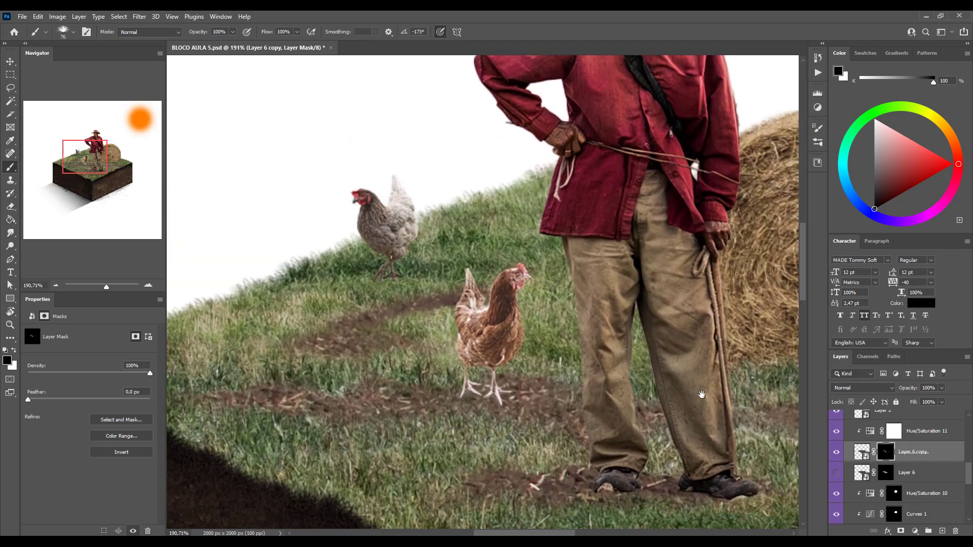
scroll(419, 376, down, 5)
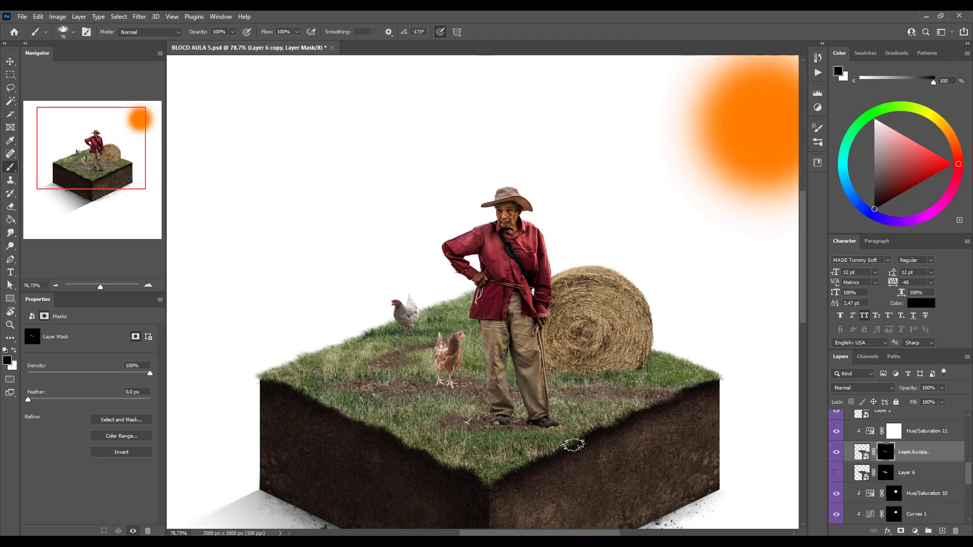
key(v)
scroll(481, 436, up, 2)
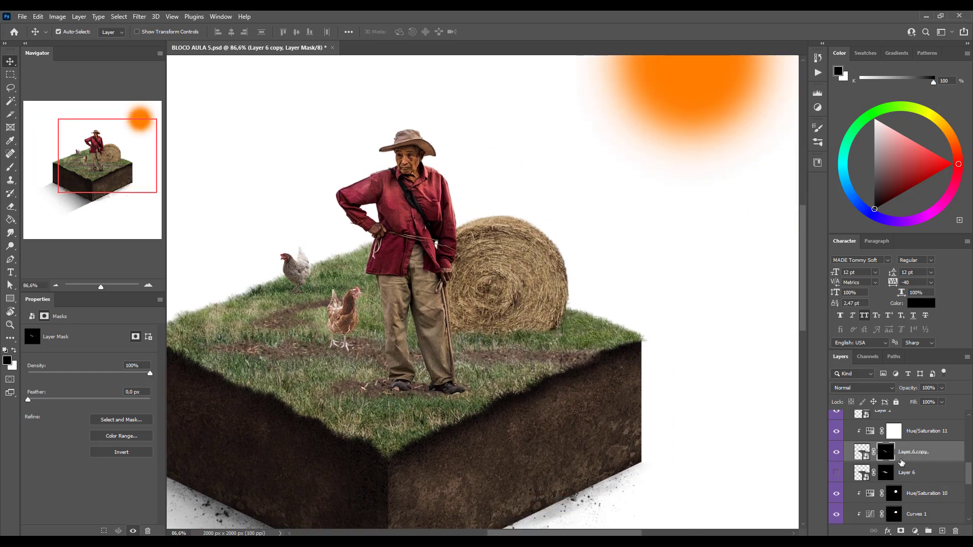
key(b)
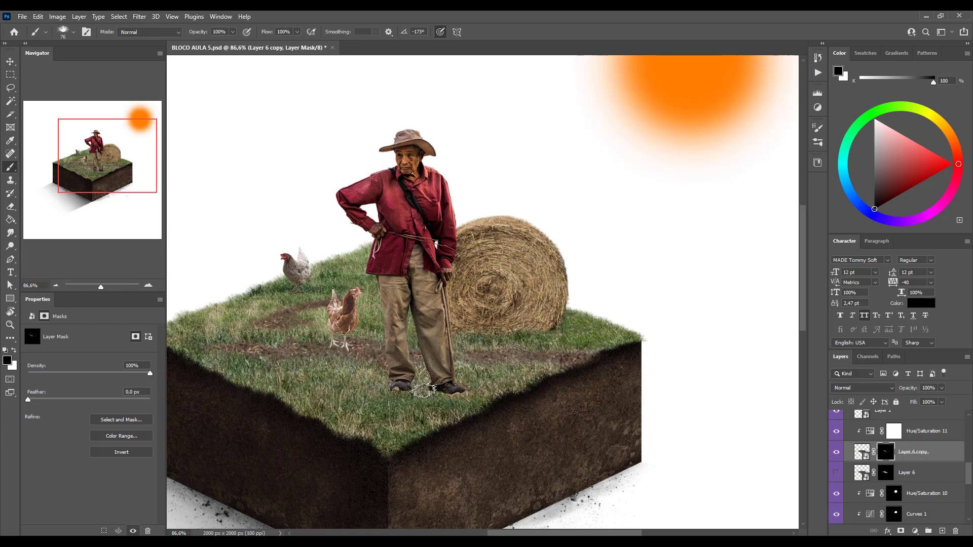
scroll(411, 373, up, 3)
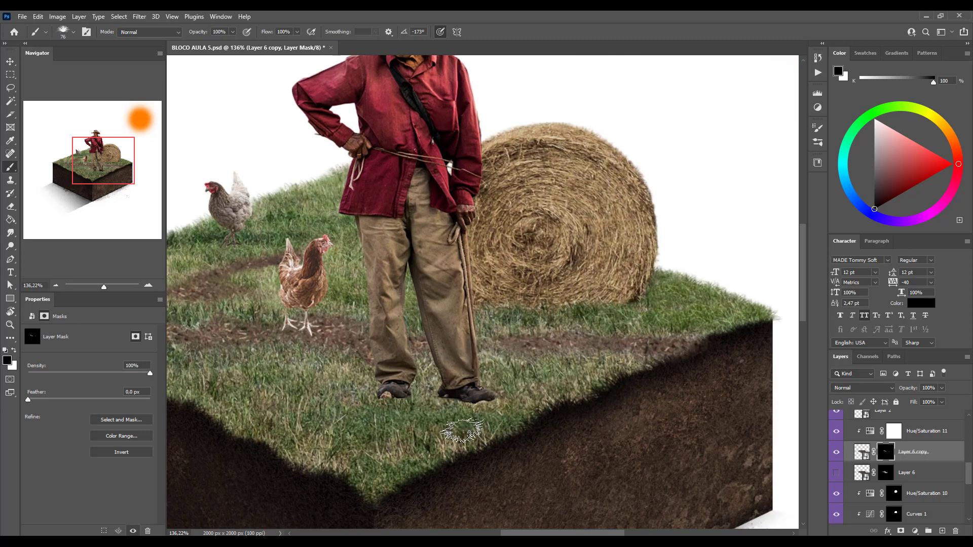
- Select the farmer's layer, Layer 2, and add a layer mask to it
key(v)
click(446, 368)
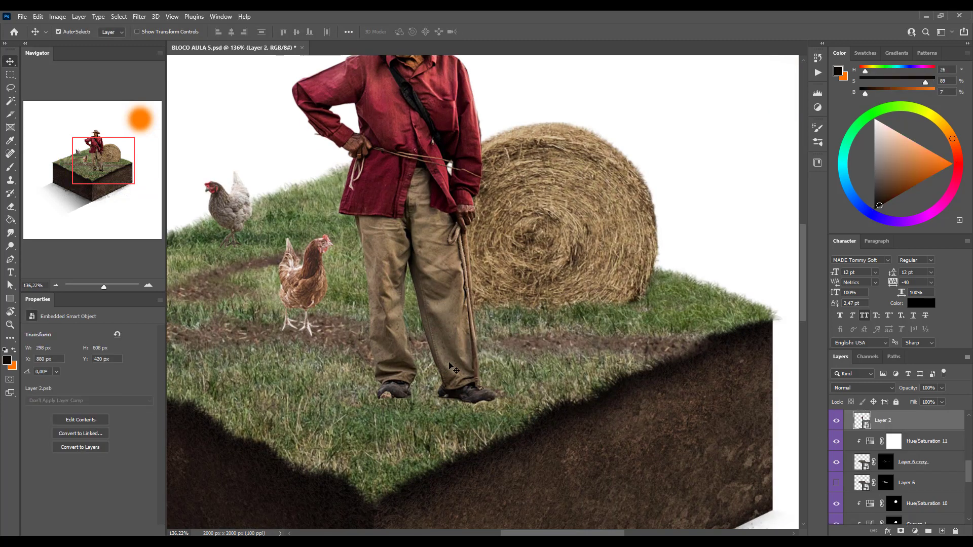
drag(428, 311, 449, 323)
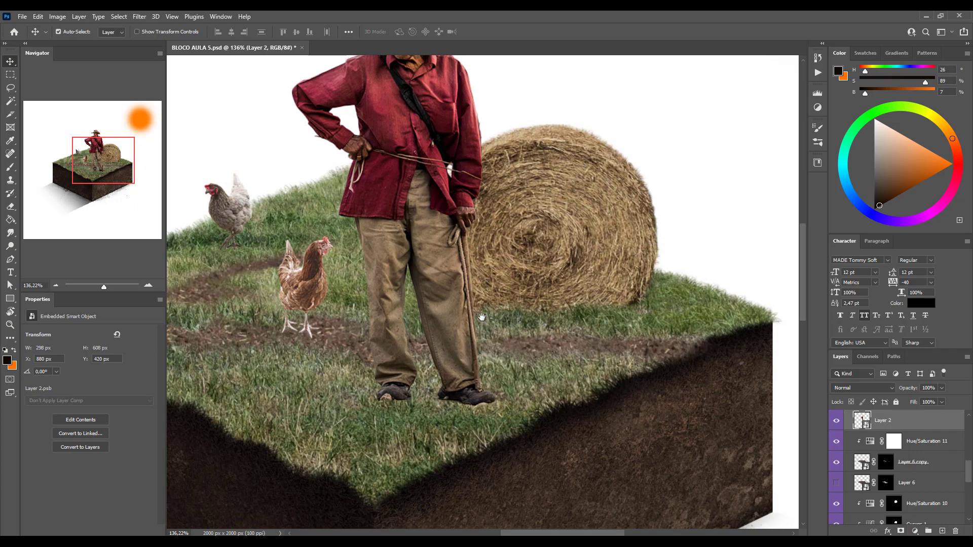
scroll(489, 298, up, 2)
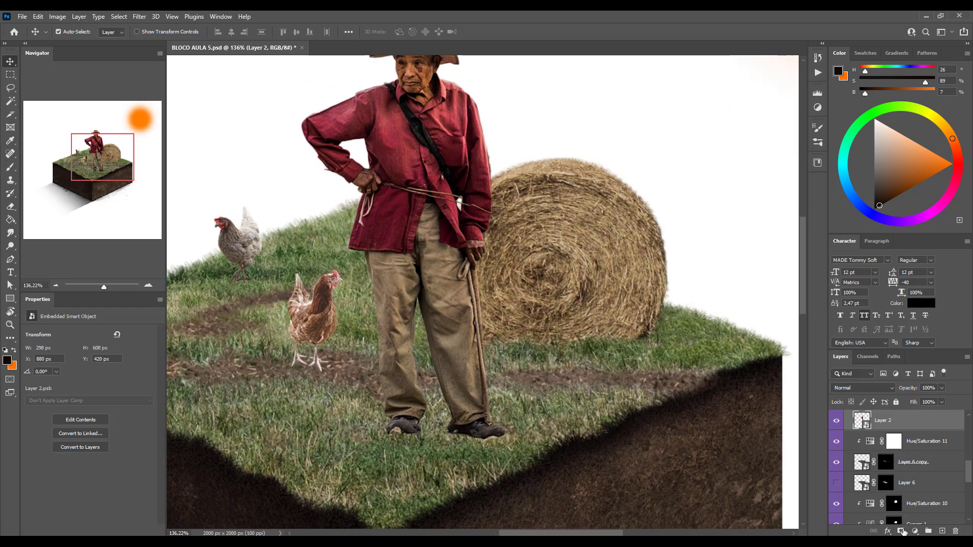
click(900, 531)
- Paint black with the grass brush at 52 px along the shoe soles on the Layer 2 mask to sink them into the grass
key(b)
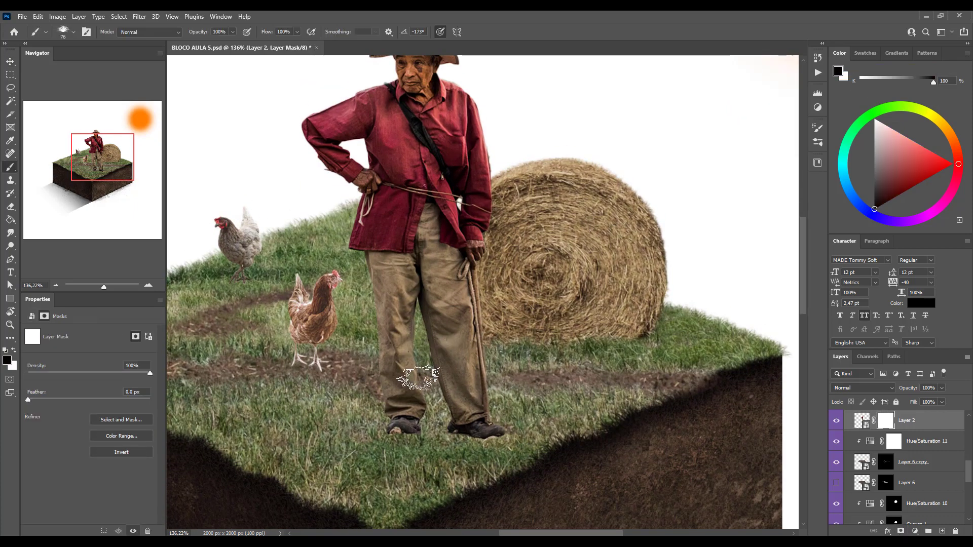
right_click(448, 315)
key(Escape)
drag(388, 392, 342, 392)
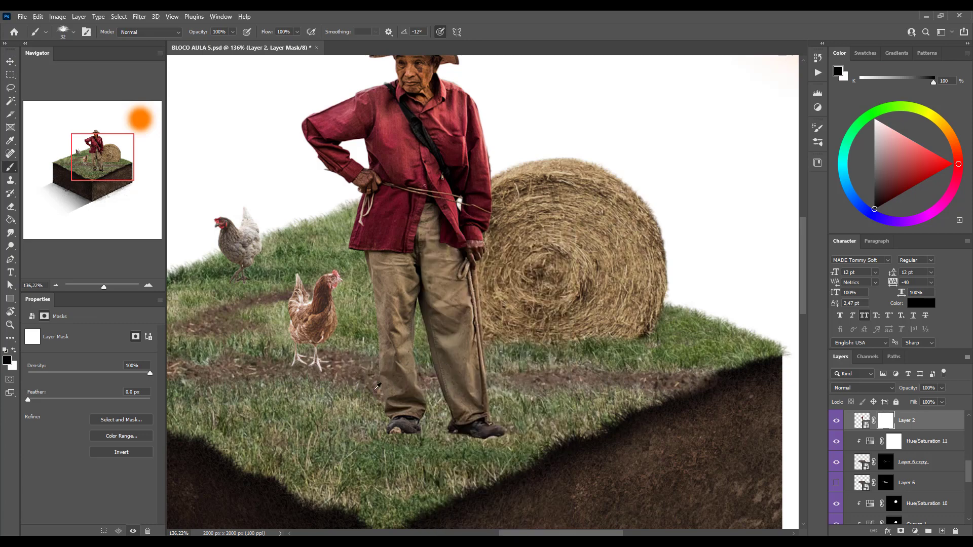
scroll(451, 431, up, 5)
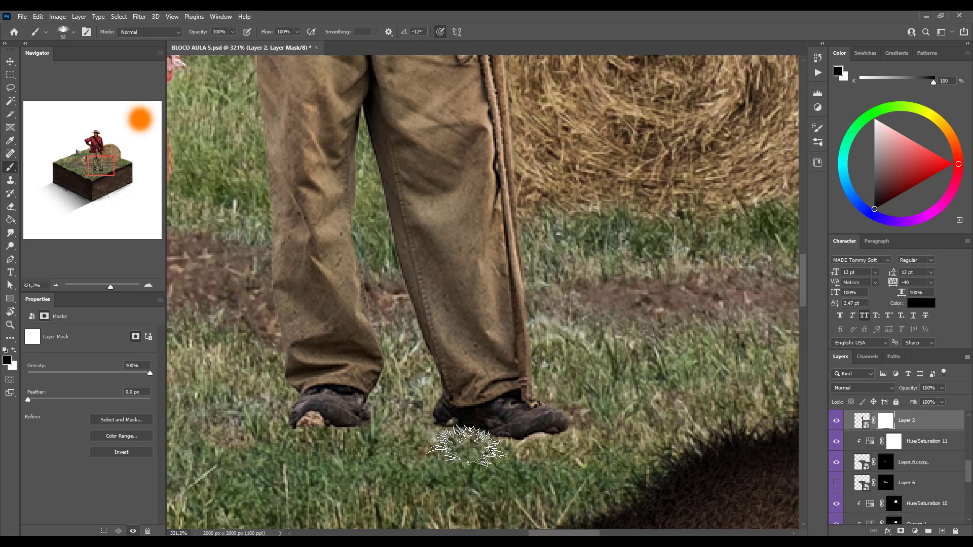
mouse_move(435, 432)
mouse_down()
mouse_move(452, 450)
mouse_move(473, 439)
mouse_move(480, 464)
mouse_move(529, 432)
mouse_move(538, 458)
mouse_move(542, 444)
mouse_move(603, 447)
mouse_move(578, 440)
mouse_move(585, 433)
mouse_move(552, 456)
mouse_move(486, 448)
mouse_move(323, 478)
mouse_move(307, 428)
mouse_move(305, 444)
mouse_move(380, 428)
mouse_move(392, 444)
mouse_move(383, 419)
mouse_move(397, 446)
mouse_move(374, 450)
mouse_move(396, 426)
mouse_move(337, 439)
mouse_move(257, 430)
mouse_up()
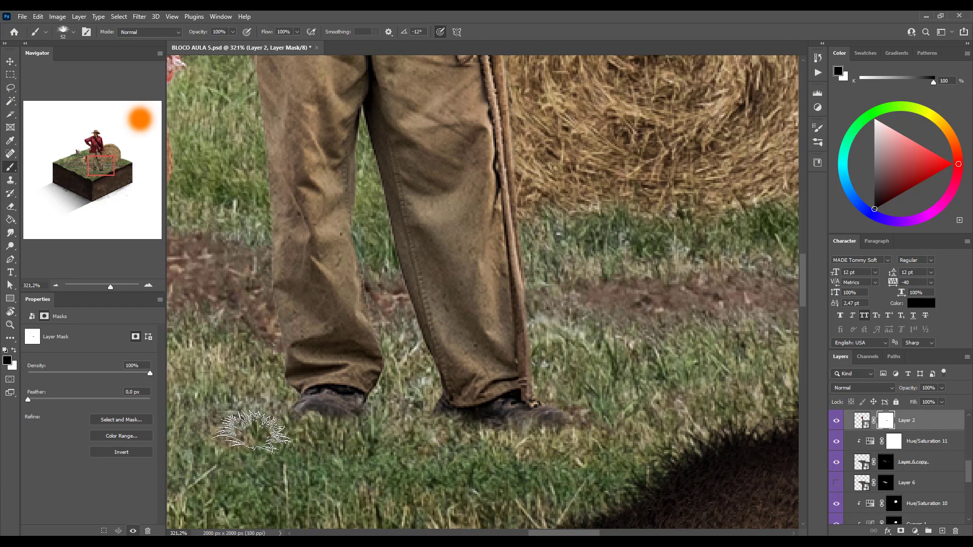
scroll(362, 457, down, 5)
scroll(418, 451, down, 3)
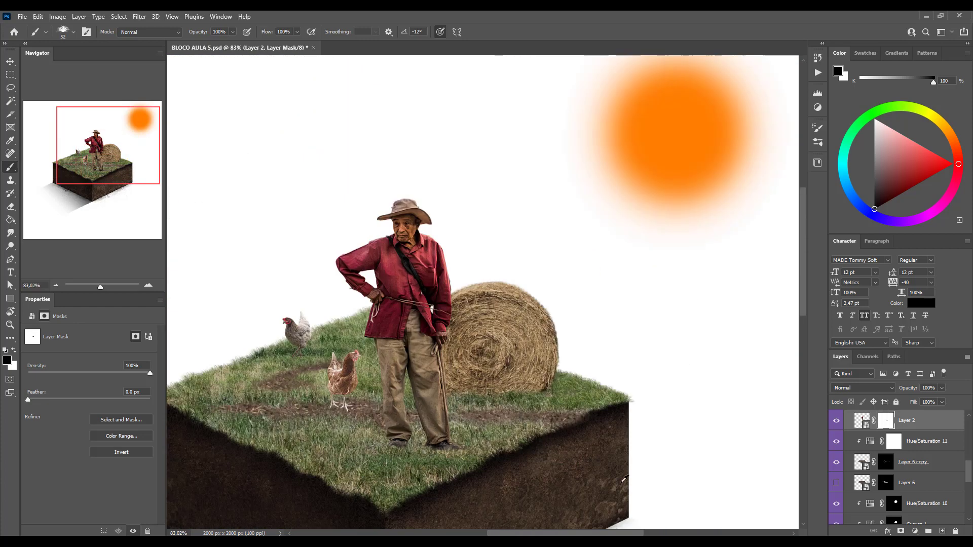
scroll(560, 481, down, 2)
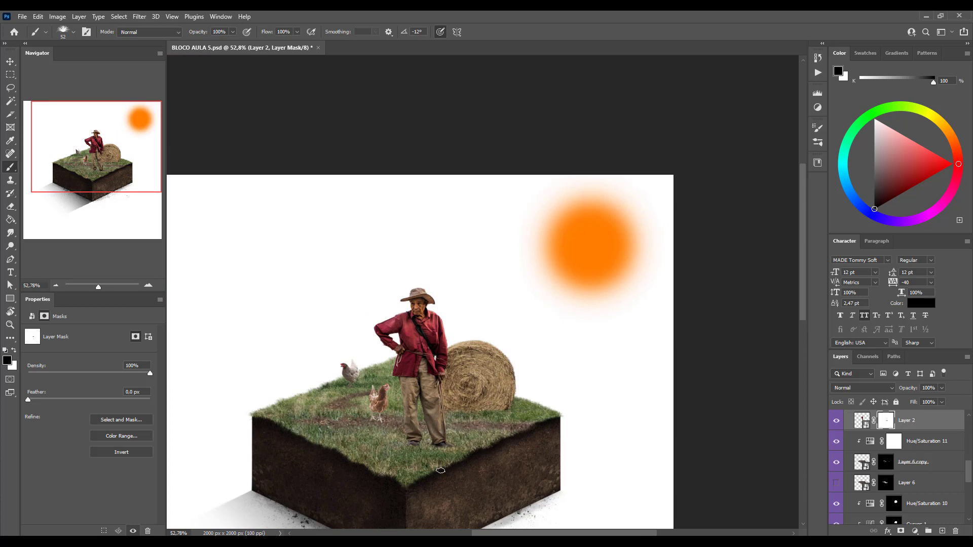
- Refine the Layer 2 mask at the feet, restoring part of the shoe beside the stick with white and retouching the other with black
key(v)
scroll(466, 469, up, 2)
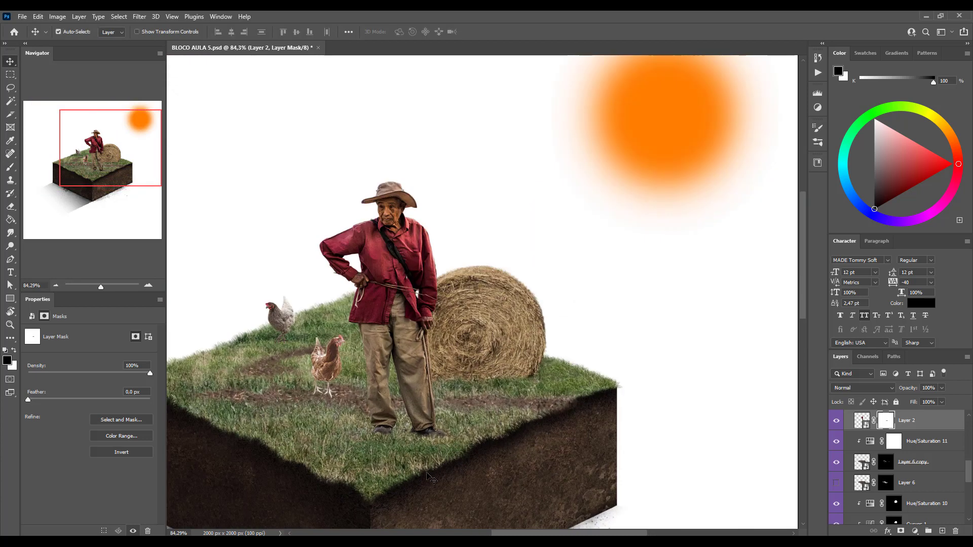
scroll(432, 464, up, 4)
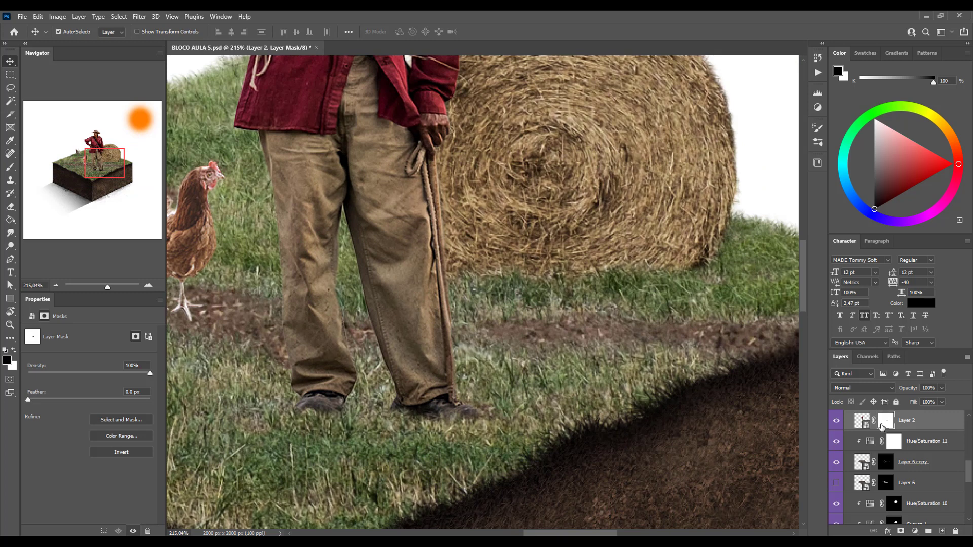
key(b)
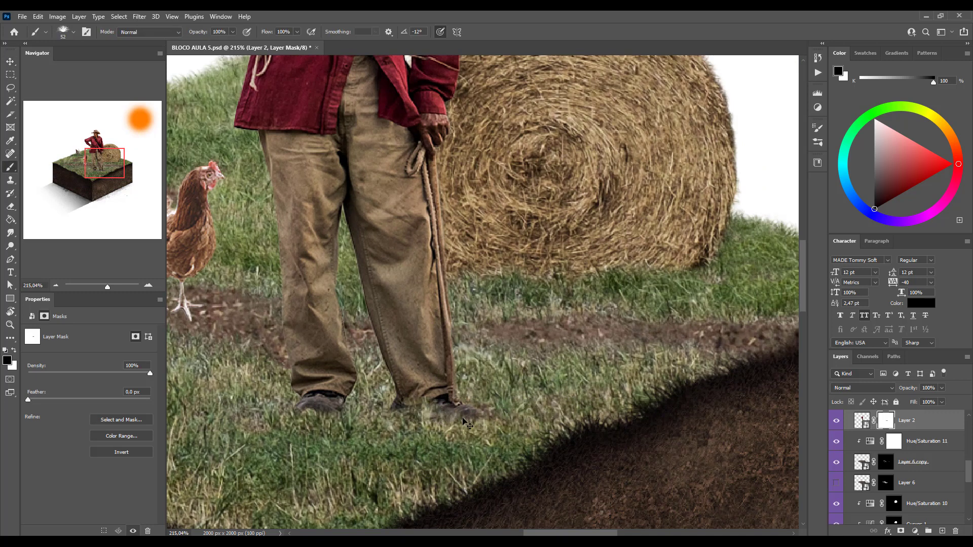
key(x)
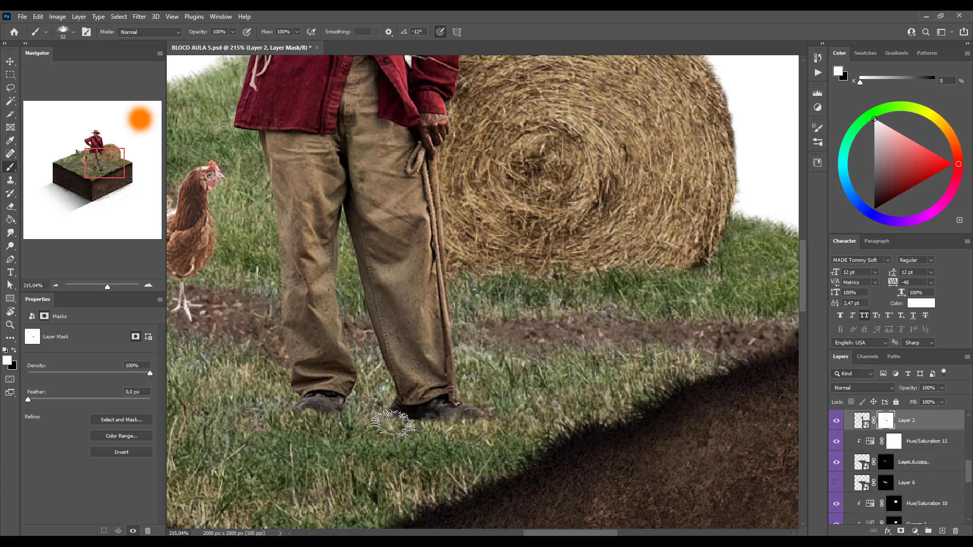
key(x)
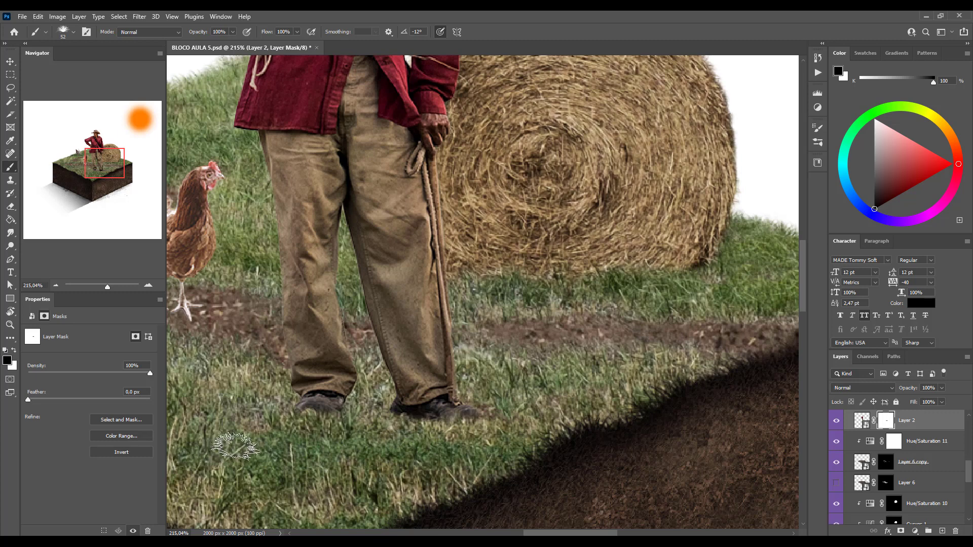
mouse_move(319, 421)
mouse_down()
mouse_move(469, 436)
mouse_move(324, 434)
mouse_move(320, 424)
mouse_move(324, 453)
mouse_move(321, 423)
mouse_move(310, 443)
mouse_move(321, 425)
mouse_move(343, 437)
mouse_up()
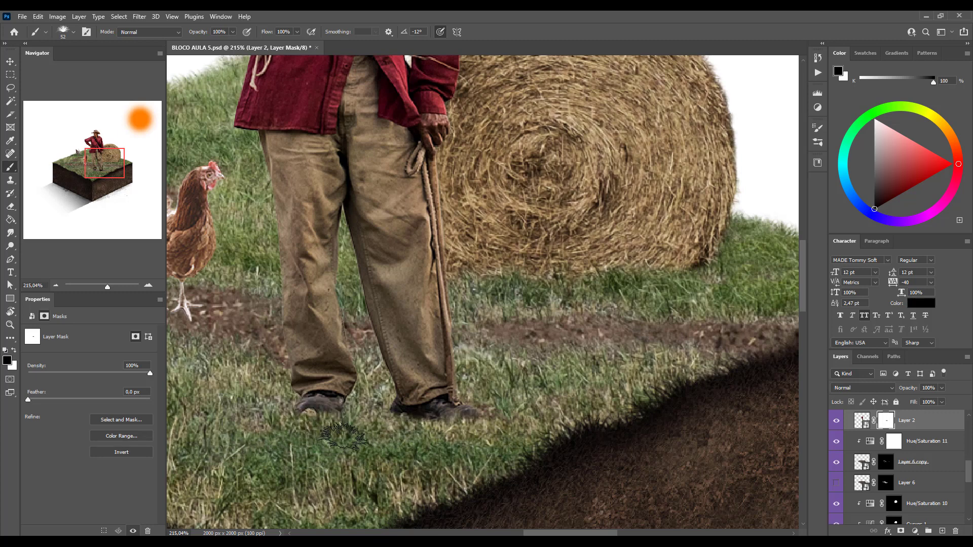
- Examine how the farmer's feet and colours blend with the grass block, hens and hay bale
scroll(428, 456, down, 3)
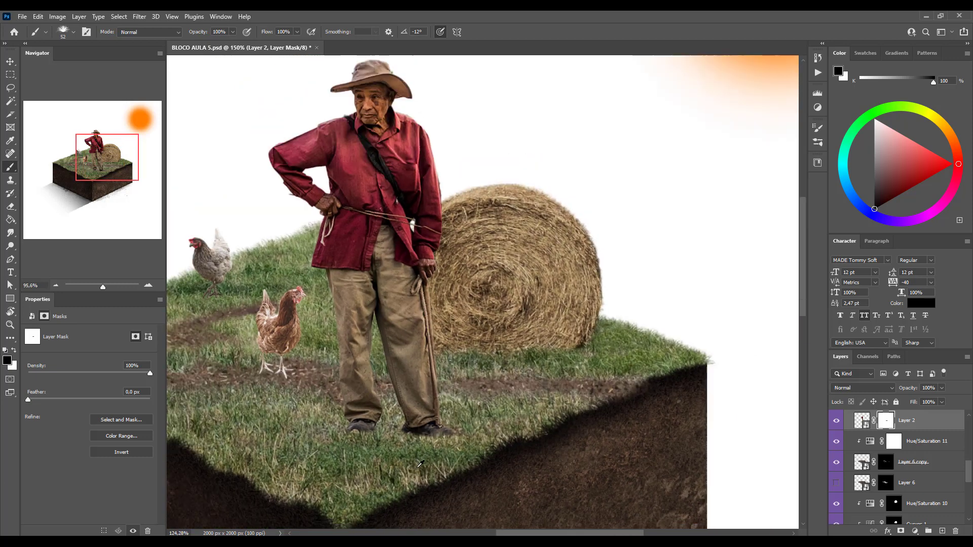
scroll(420, 464, down, 2)
scroll(368, 465, down, 2)
key(v)
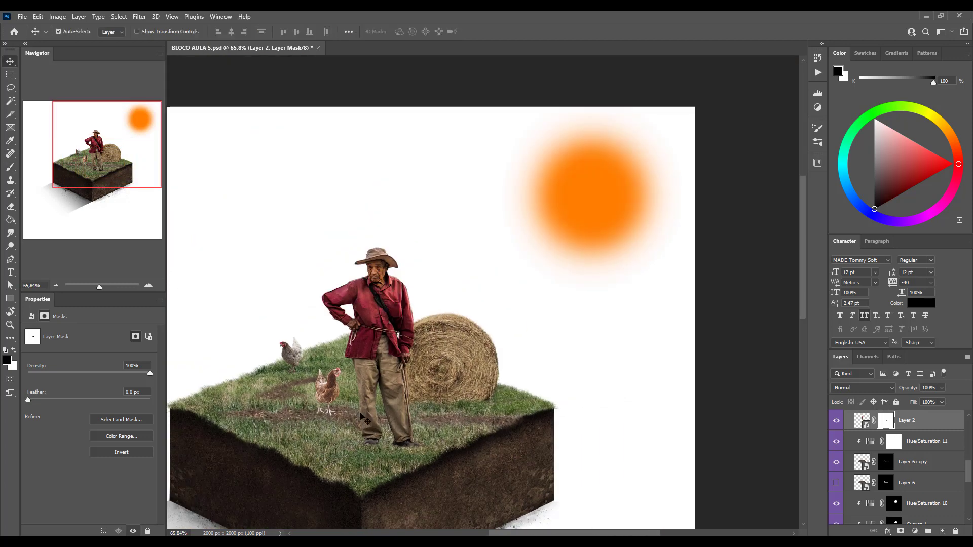
scroll(360, 413, down, 1)
scroll(357, 310, up, 3)
drag(383, 421, 409, 268)
scroll(437, 352, up, 2)
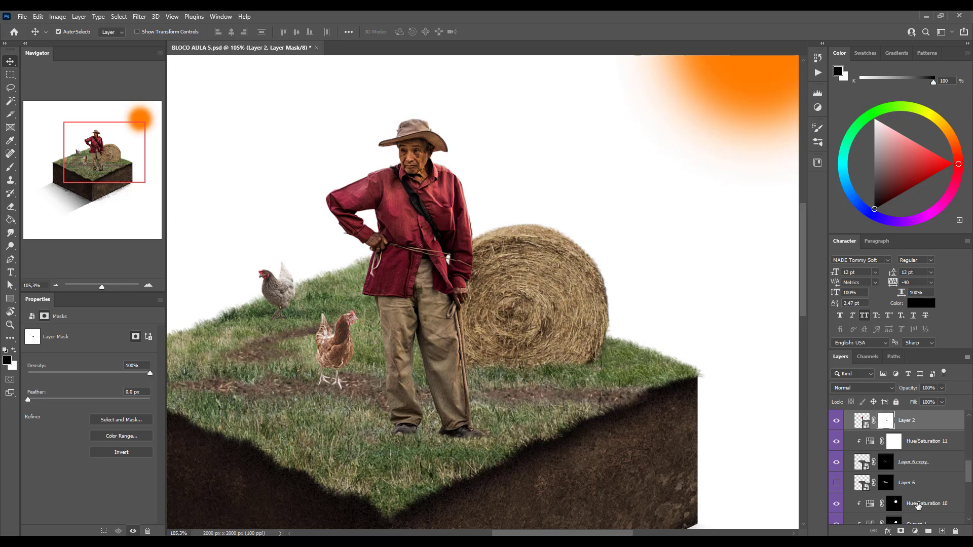
- Add a Hue/Saturation adjustment clipped to the farmer's Layer 2 and set its Saturation to -28
click(917, 532)
click(914, 434)
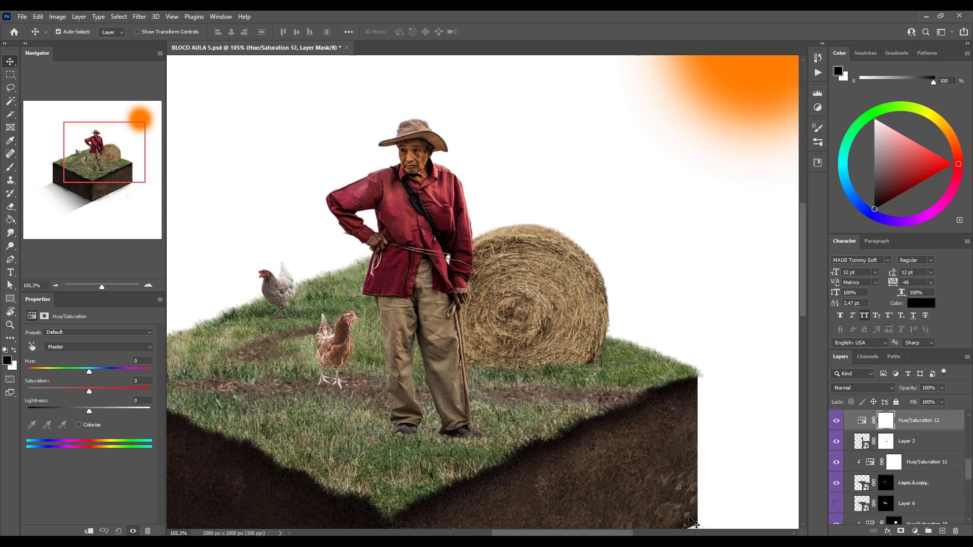
alt+click(923, 431)
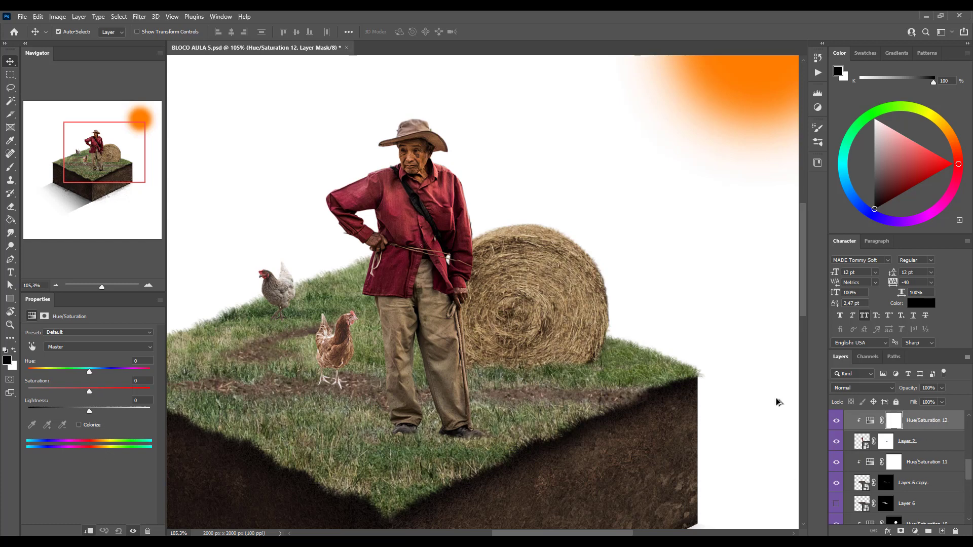
drag(86, 392, 77, 393)
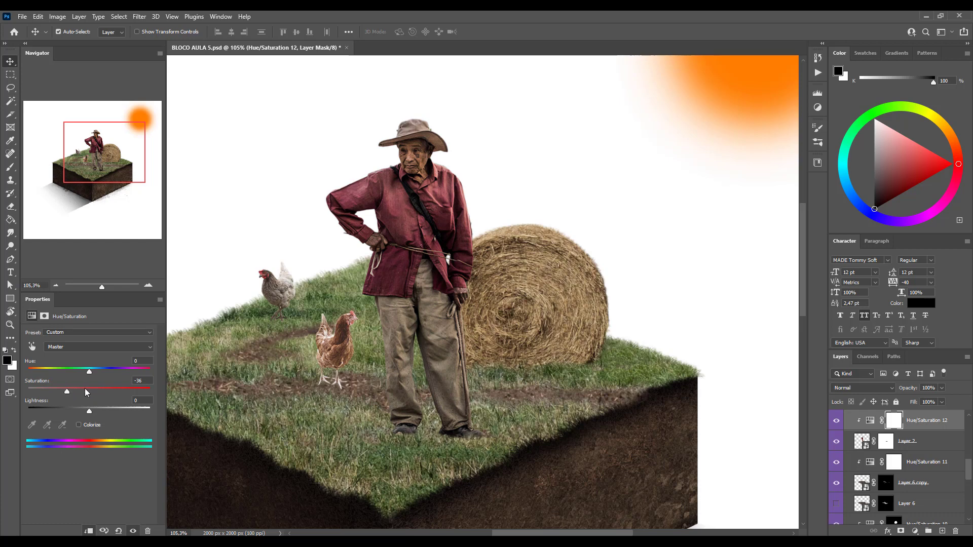
scroll(423, 329, down, 3)
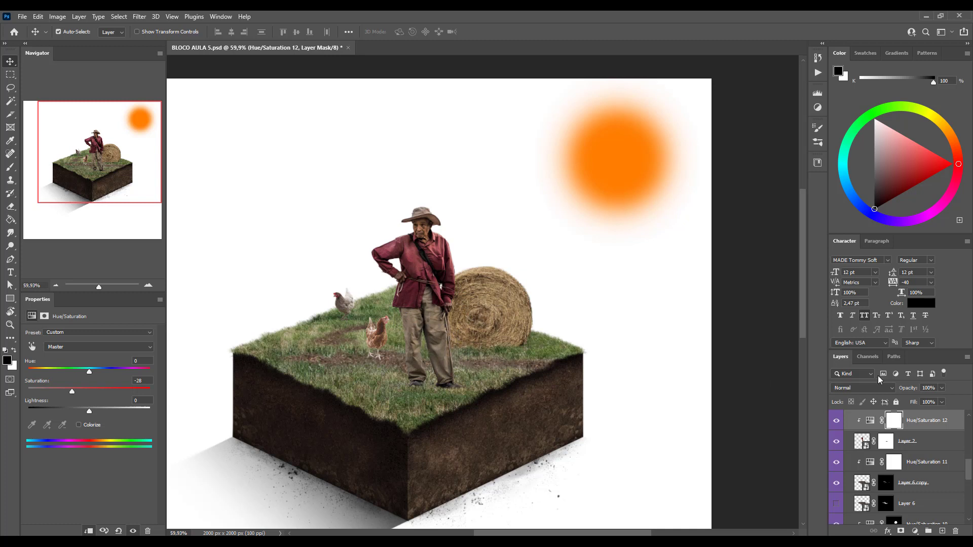
scroll(409, 227, up, 5)
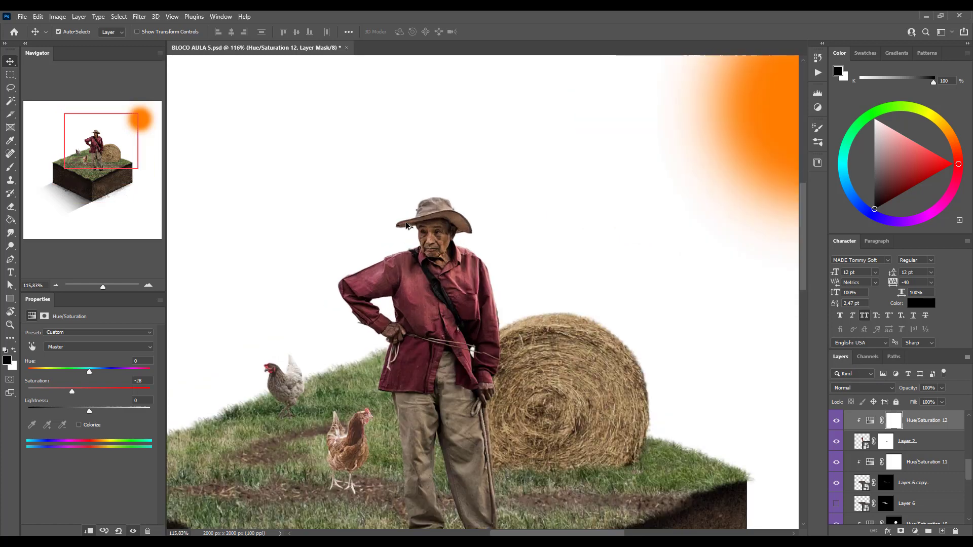
scroll(410, 280, up, 2)
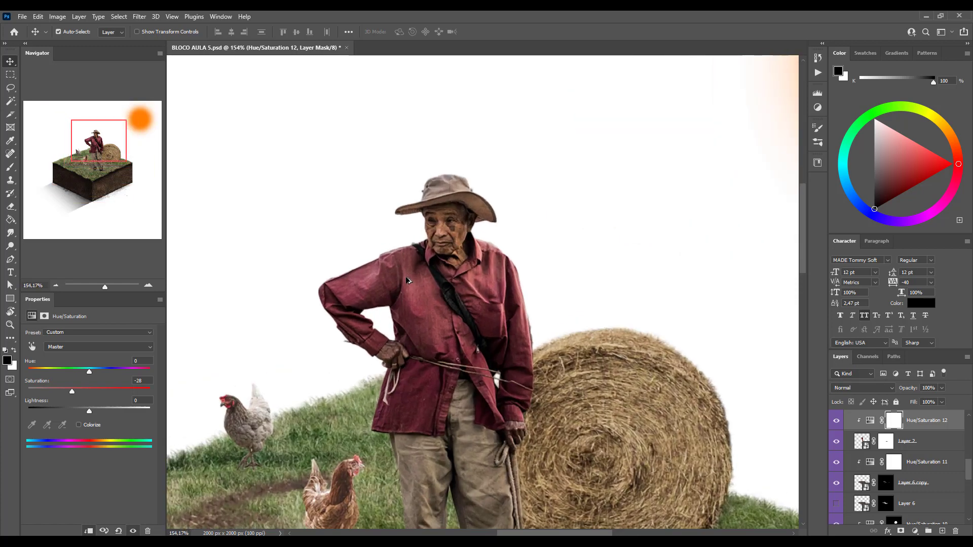
scroll(409, 280, down, 3)
scroll(543, 298, down, 2)
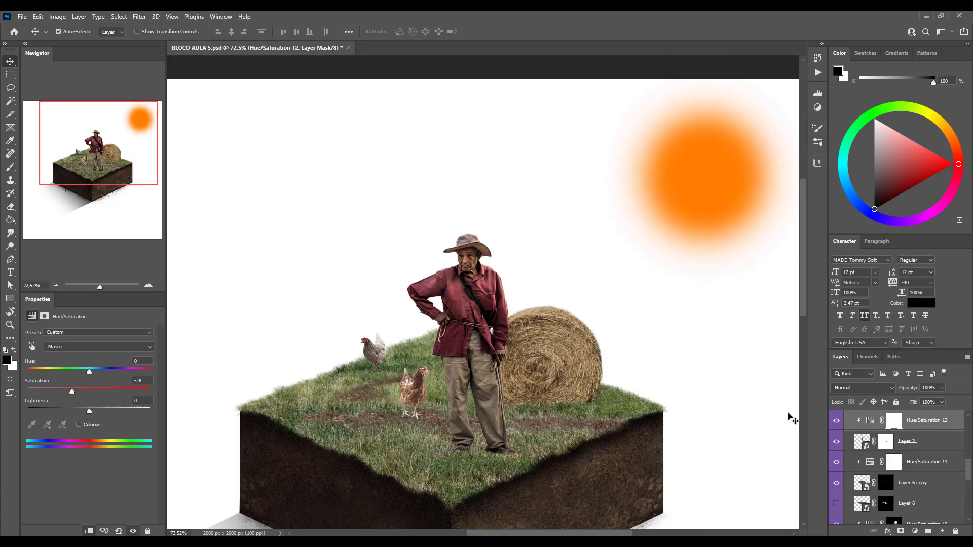
- Create a new layer above Hue/Saturation 12 and brush three black arrows from the sun towards the farmer and hay bale
scroll(939, 460, up, 1)
click(942, 531)
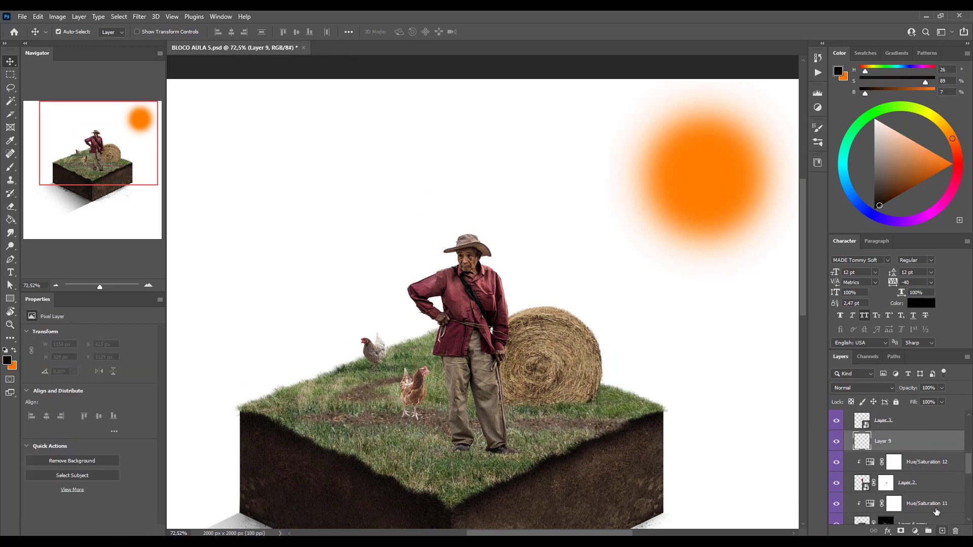
key(b)
mouse_move(621, 158)
mouse_down()
mouse_move(491, 221)
mouse_move(489, 204)
mouse_move(472, 228)
mouse_move(533, 223)
mouse_up()
mouse_move(649, 200)
mouse_down()
mouse_move(542, 268)
mouse_move(577, 278)
mouse_up()
mouse_move(673, 246)
mouse_down()
mouse_move(622, 315)
mouse_move(583, 332)
mouse_up()
drag(583, 333, 654, 311)
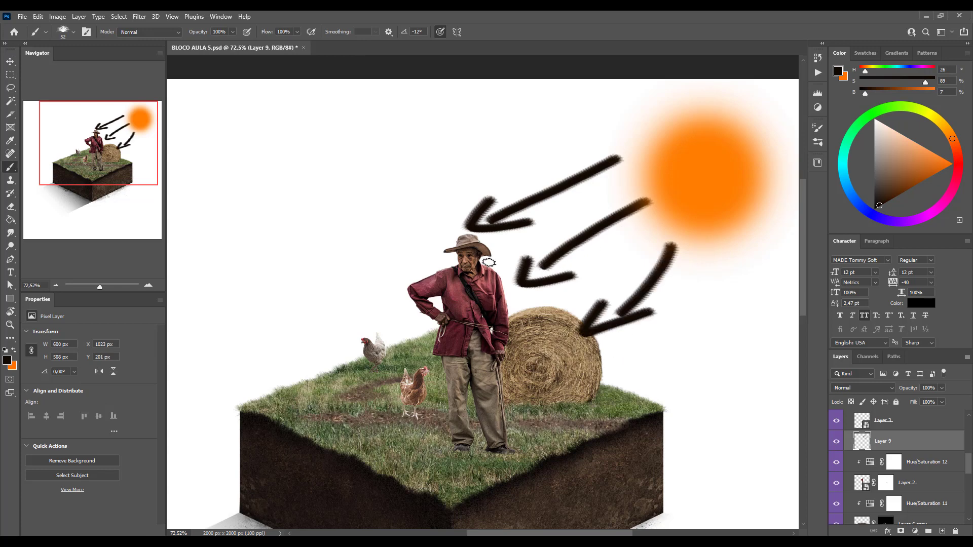
- Brush a black guide line along the farmer's sun-facing side, from above the hat down past the arm to the hay bale
scroll(492, 258, up, 5)
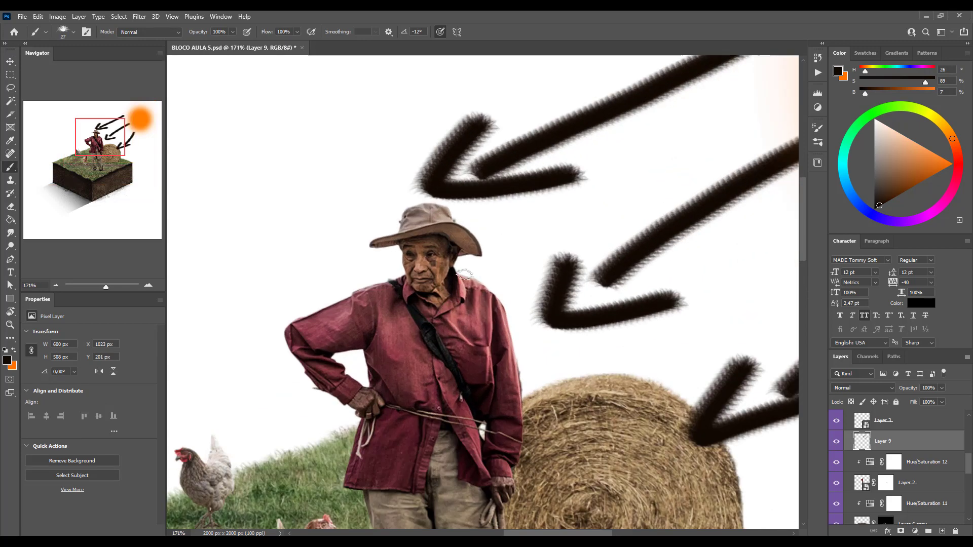
mouse_move(408, 195)
mouse_down()
mouse_move(452, 194)
mouse_move(487, 228)
mouse_move(518, 298)
mouse_move(537, 399)
mouse_up()
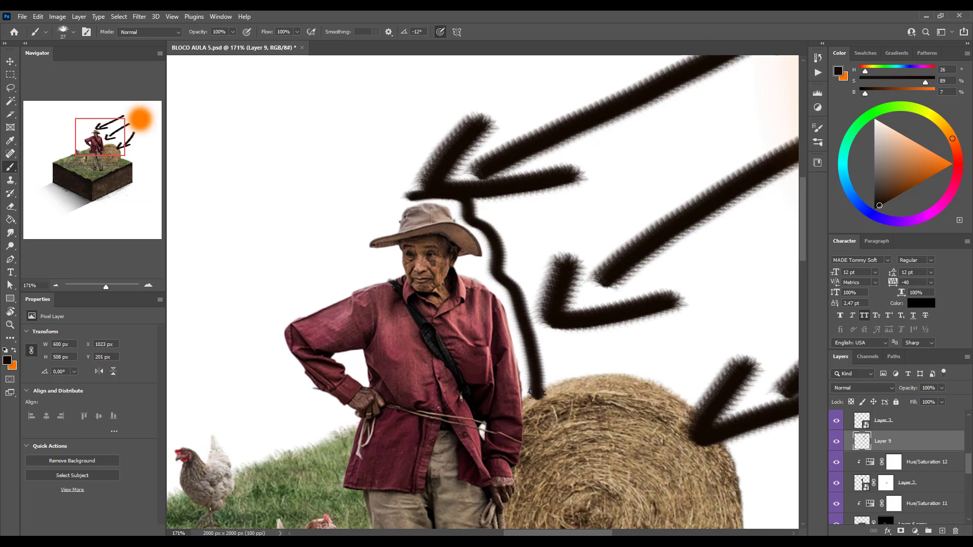
mouse_move(463, 278)
mouse_down()
mouse_move(483, 332)
mouse_move(511, 346)
mouse_up()
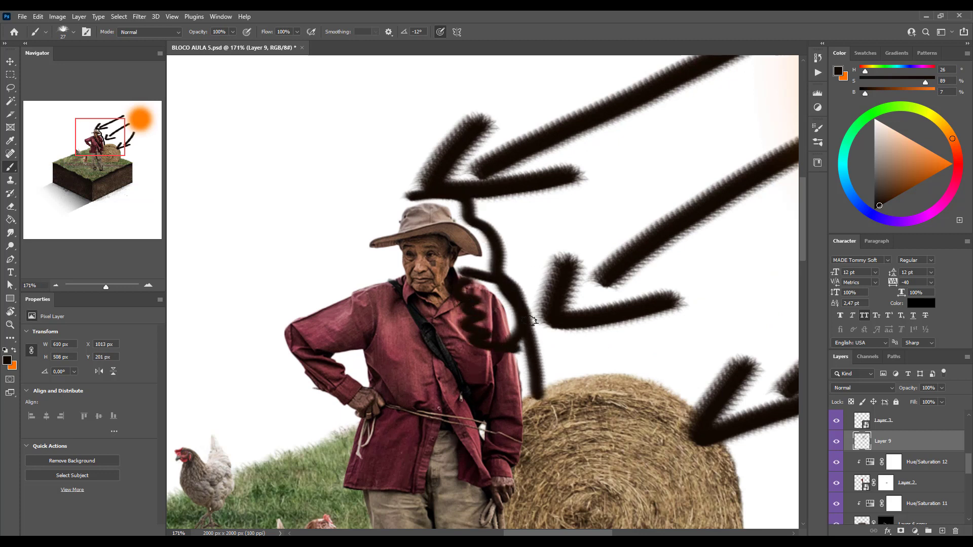
key(ctrl+z)
scroll(538, 303, down, 3)
drag(538, 303, 532, 394)
scroll(522, 421, down, 4)
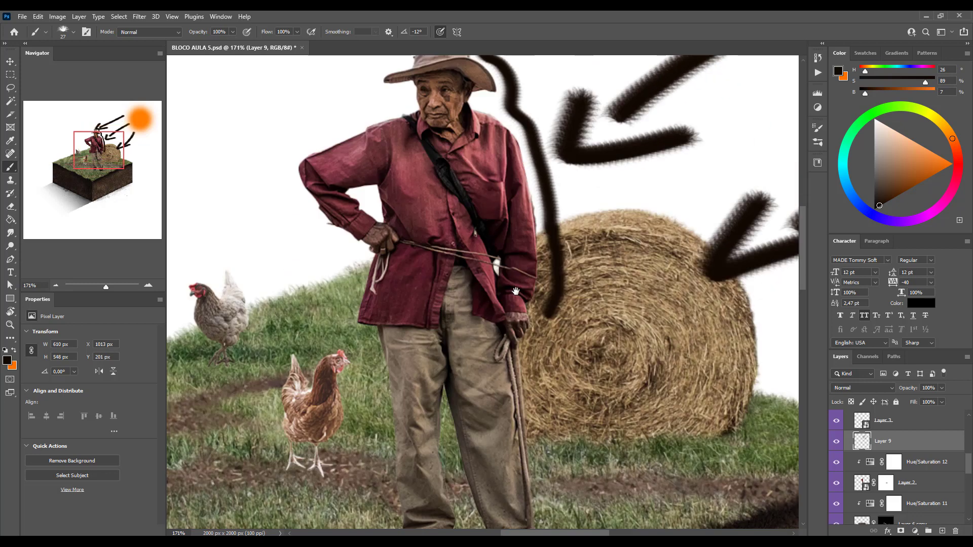
- Extend the guide line down beside the farmer's leg and brush curved strokes below the hay bale and across the trousers
mouse_move(549, 275)
mouse_down()
mouse_move(535, 337)
mouse_move(545, 444)
mouse_up()
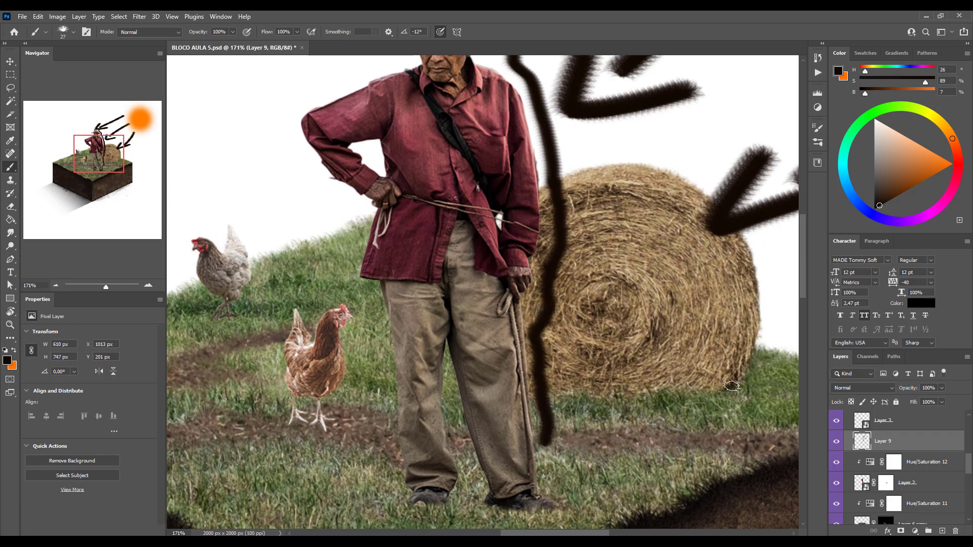
drag(732, 380, 653, 499)
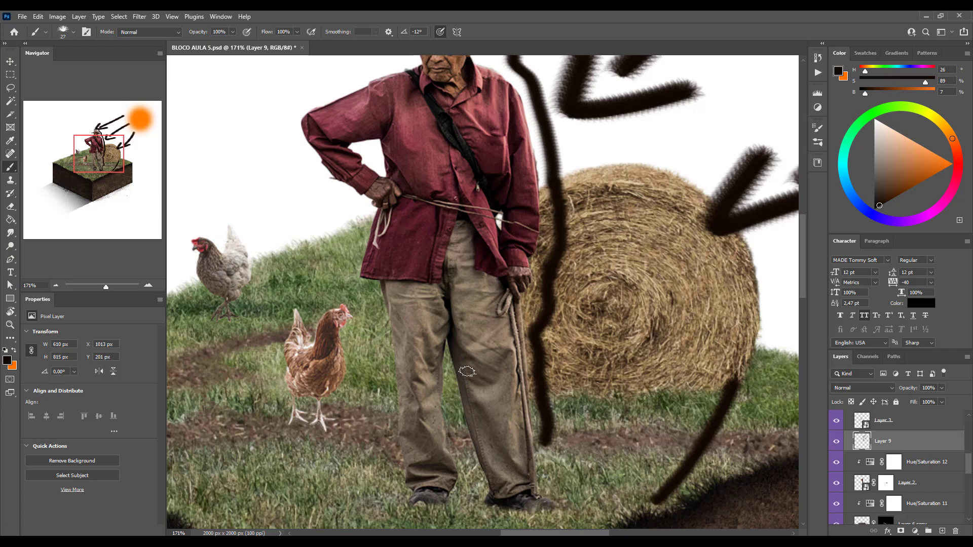
drag(469, 360, 413, 472)
scroll(481, 428, down, 5)
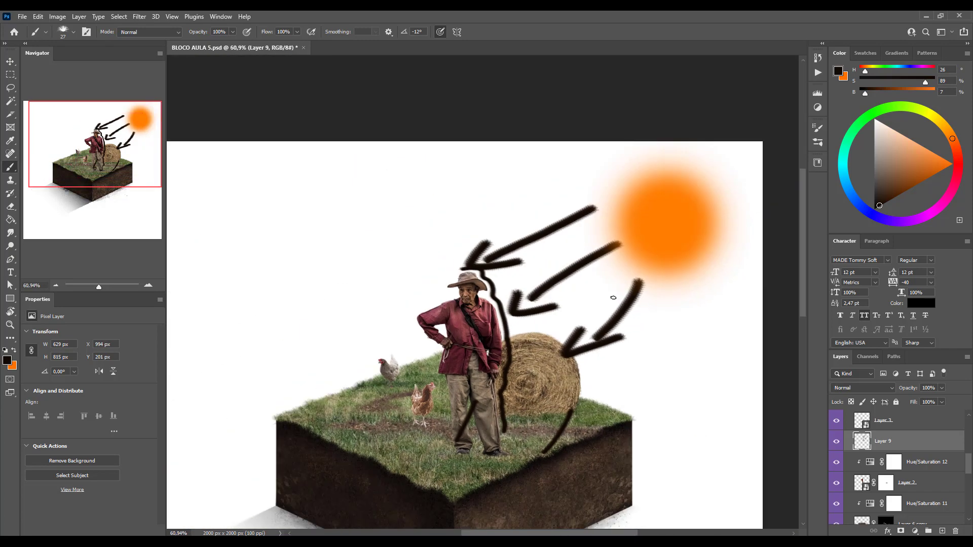
- Retrace the arrow to the hay bale, circle the sun, and brush rays ending in a scribble between farmer and bale
mouse_move(648, 269)
mouse_down()
mouse_move(555, 357)
mouse_move(633, 337)
mouse_up()
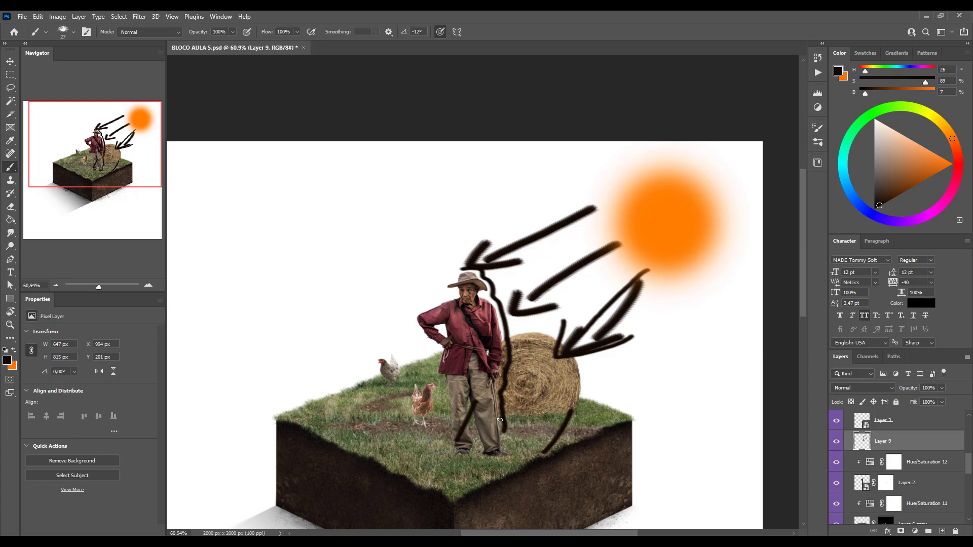
mouse_move(634, 187)
mouse_down()
mouse_move(689, 260)
mouse_move(636, 183)
mouse_move(709, 193)
mouse_move(701, 270)
mouse_up()
mouse_move(723, 216)
mouse_down()
mouse_move(639, 192)
mouse_move(540, 282)
mouse_up()
mouse_move(626, 252)
mouse_down()
mouse_move(509, 369)
mouse_move(520, 402)
mouse_up()
drag(631, 266, 526, 406)
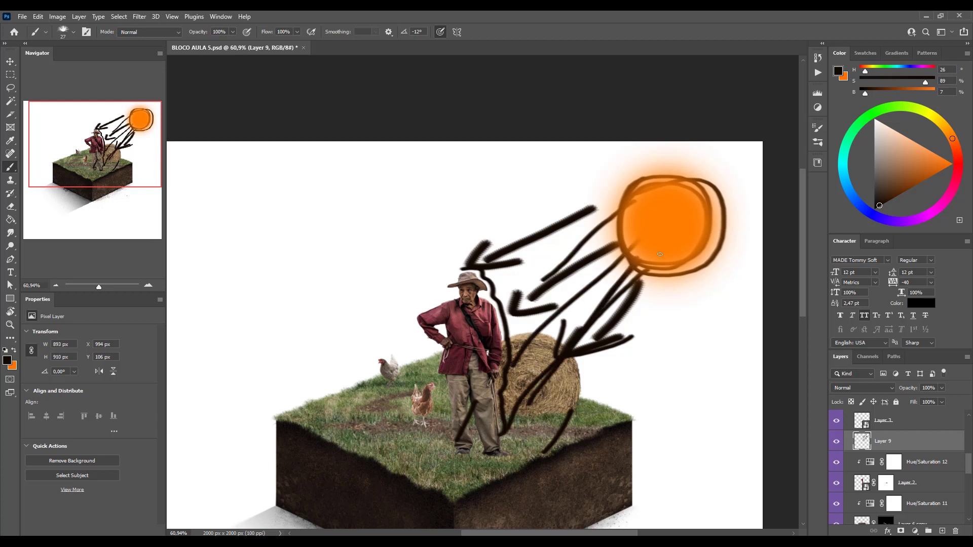
mouse_move(592, 313)
mouse_down()
mouse_move(511, 402)
mouse_move(519, 416)
mouse_move(527, 400)
mouse_move(511, 382)
mouse_up()
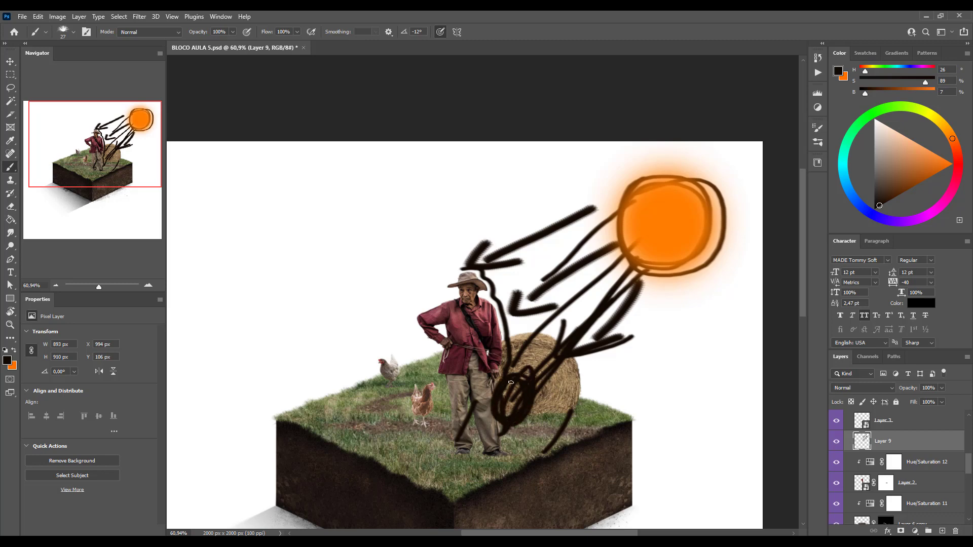
- Undo the scribble beside the farmer's leg and the rays brushed across the hay bale
key(ctrl+z)
key(ctrl+z)
key(ctrl+z)
key(ctrl+z)
key(ctrl+z)
key(ctrl+z)
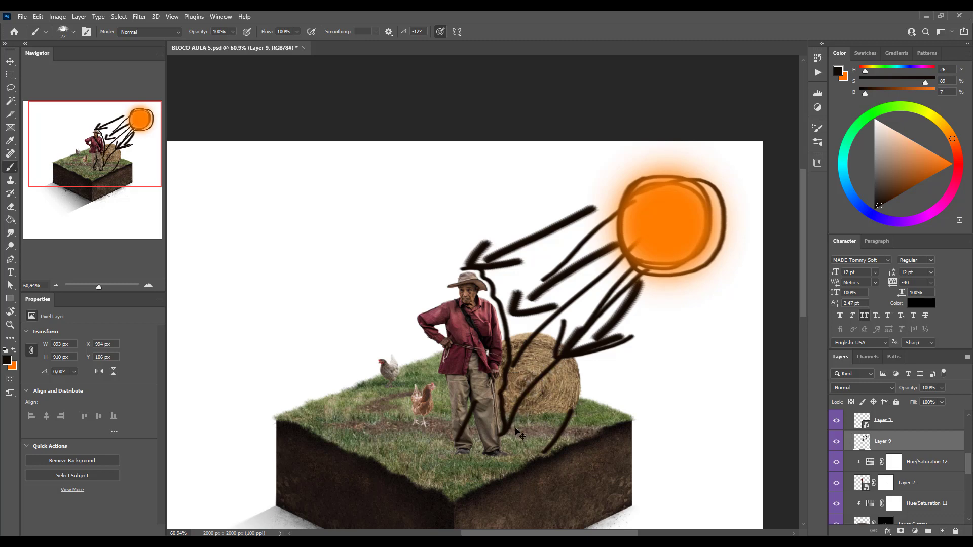
- Brush two small arrows at the farmer's shaded shoulder and elbow, a curved ray from sun to hat, and a shaded-side outline
scroll(478, 354, up, 3)
scroll(476, 353, up, 2)
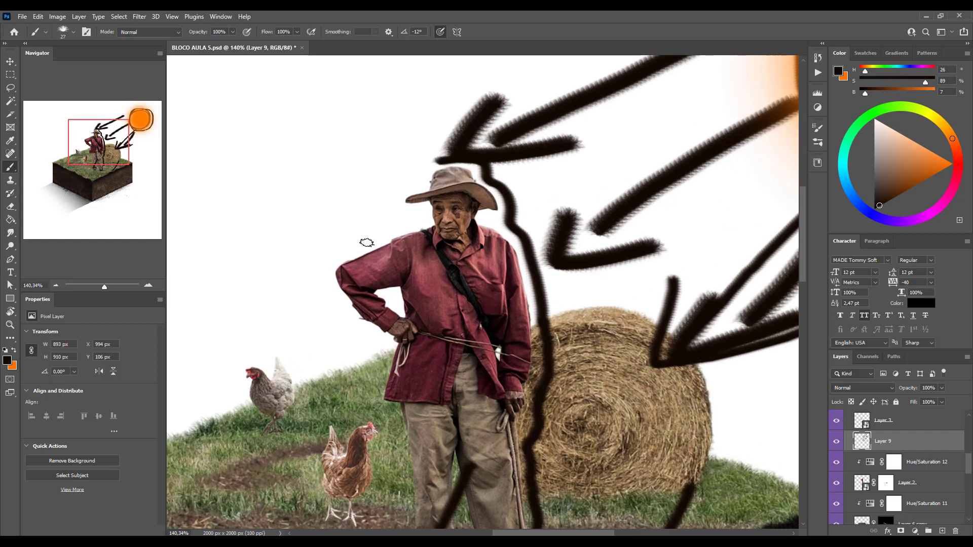
mouse_move(329, 205)
mouse_down()
mouse_move(363, 231)
mouse_move(406, 233)
mouse_up()
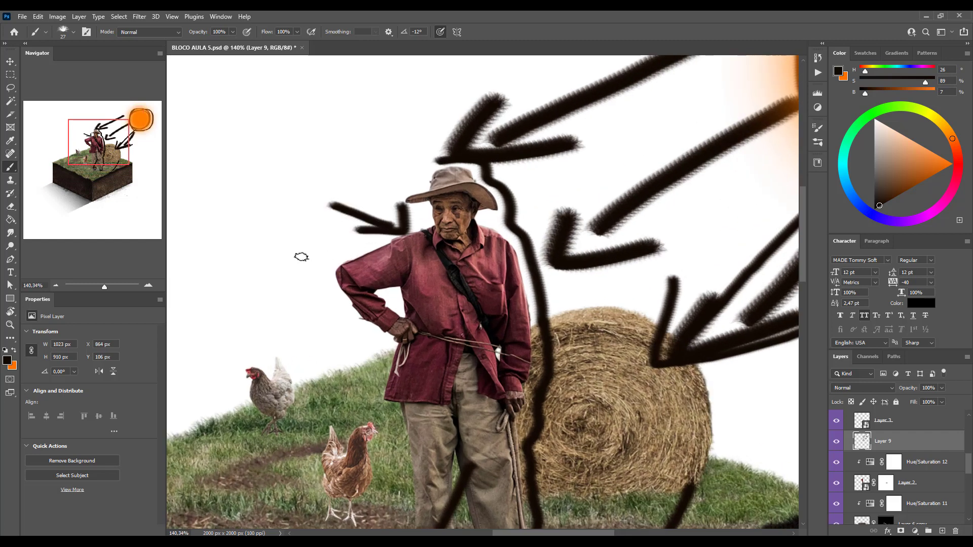
mouse_move(287, 242)
mouse_down()
mouse_move(334, 253)
mouse_move(335, 267)
mouse_move(338, 239)
mouse_up()
scroll(553, 238, down, 4)
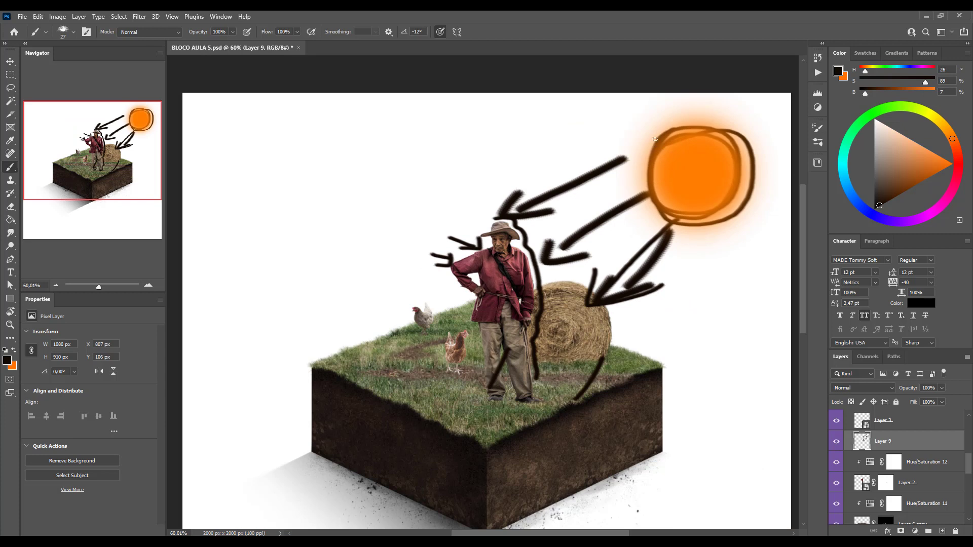
drag(656, 139, 513, 212)
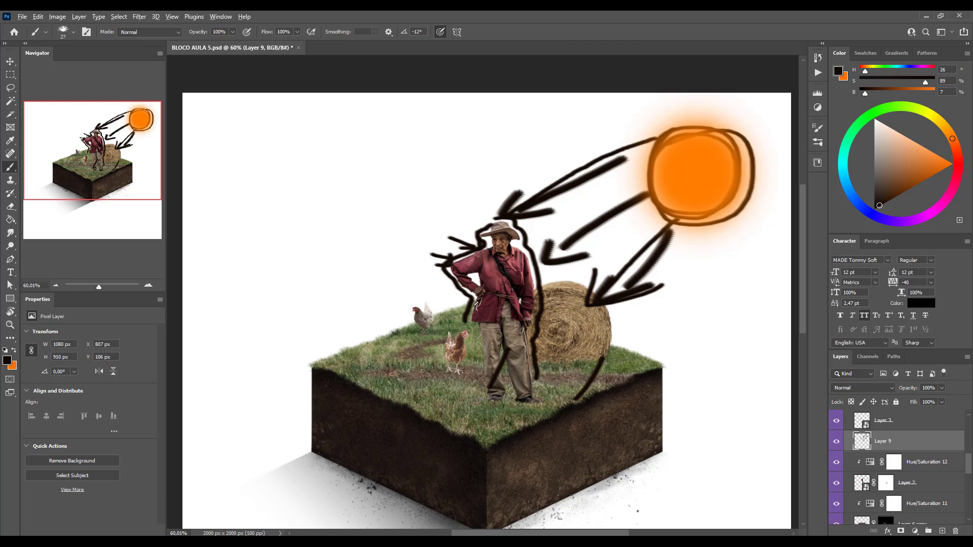
- Undo the shaded-side outline, small arrows, sun circles and lower strokes, back to the guide line along the farmer's sun-facing side
scroll(503, 220, up, 6)
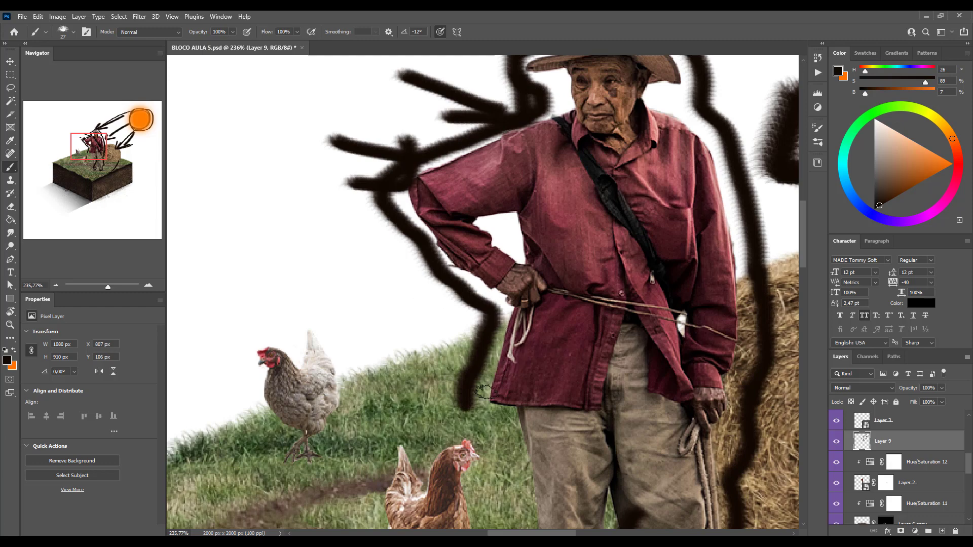
scroll(474, 423, down, 2)
scroll(491, 411, up, 3)
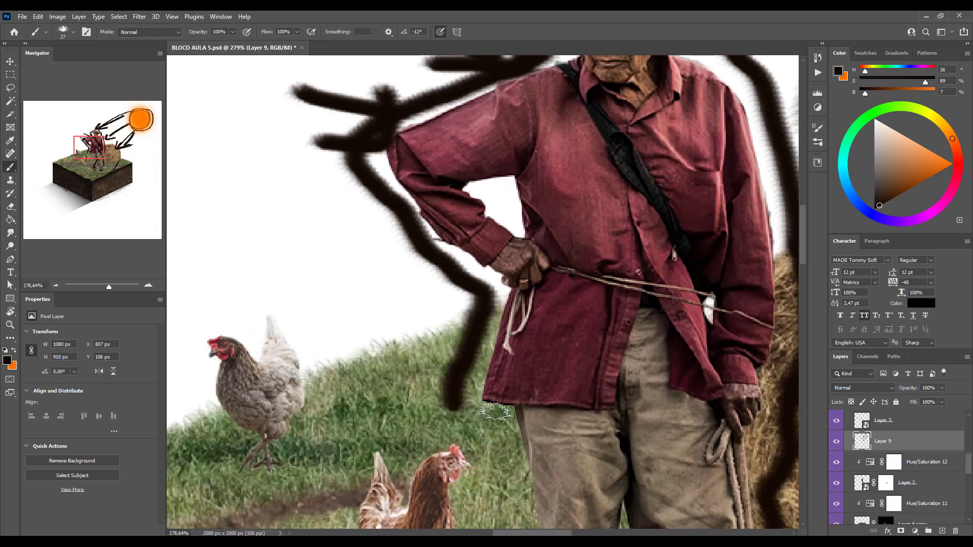
scroll(478, 372, down, 4)
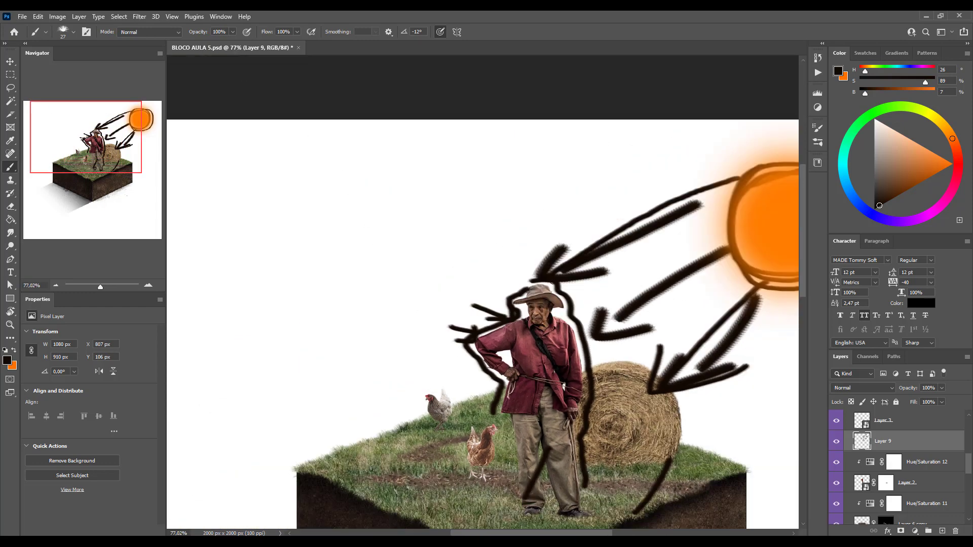
scroll(547, 293, down, 1)
scroll(538, 365, up, 2)
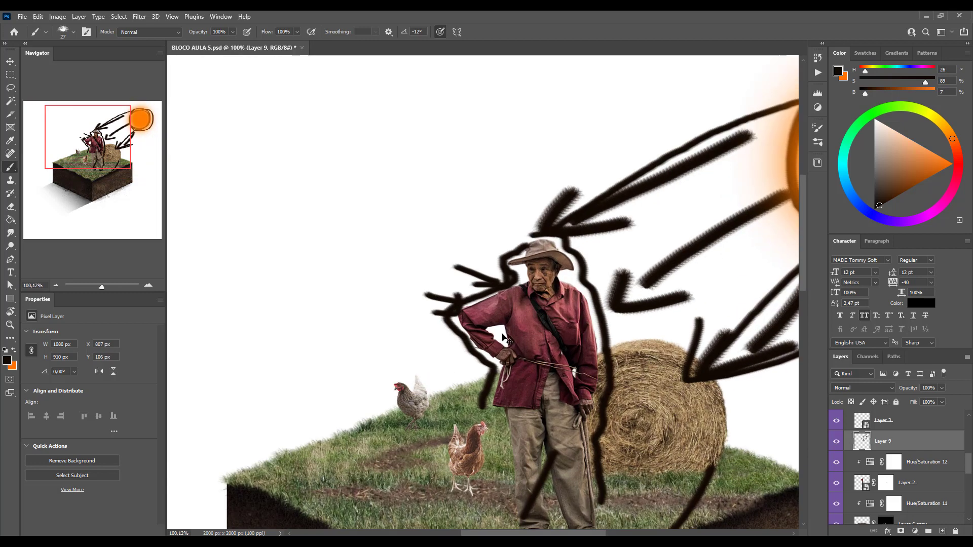
key(ctrl+z)
key(ctrl+z)
key(ctrl+z)
key(ctrl+z)
key(ctrl+z)
key(ctrl+z)
key(ctrl+z)
key(ctrl+z)
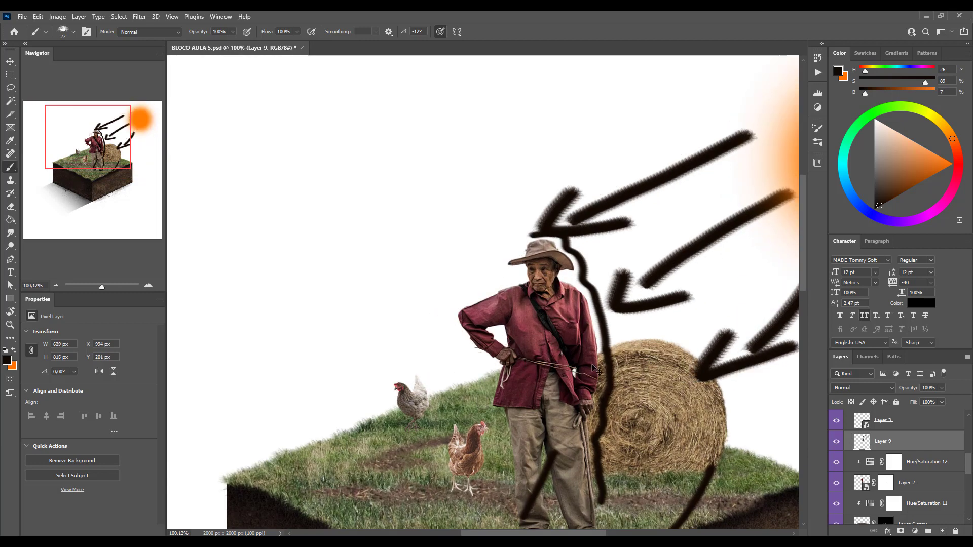
key(ctrl+z)
key(ctrl+z)
key(ctrl+z)
- Paint the farmer's face and neck black beneath the hat brim and brush a short arrow beside the brim
mouse_move(595, 372)
mouse_down()
mouse_move(686, 301)
mouse_move(475, 290)
mouse_up()
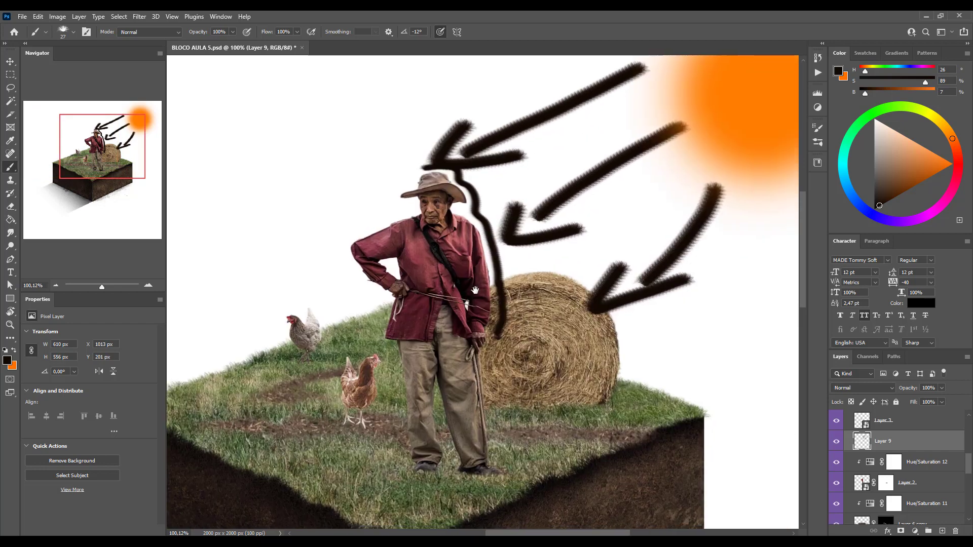
scroll(522, 274, up, 3)
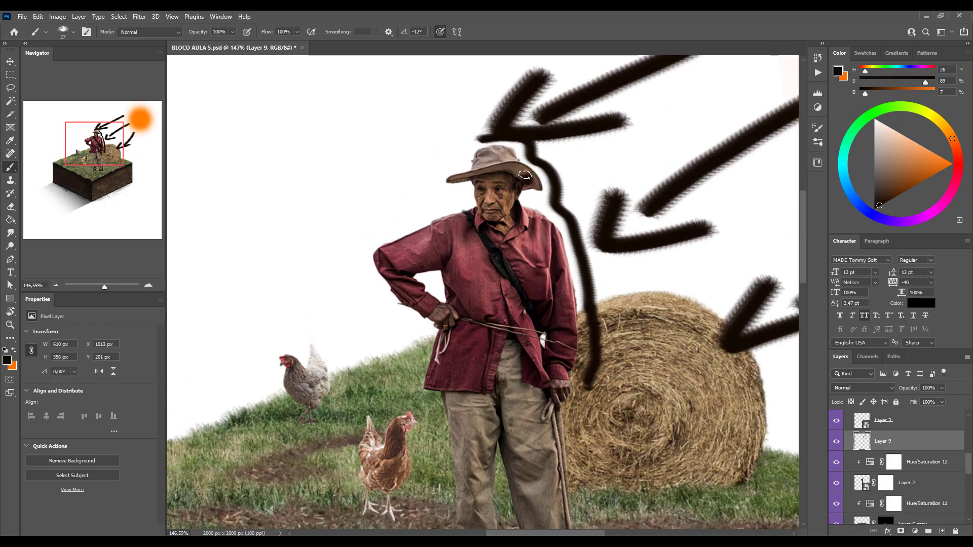
mouse_move(493, 171)
mouse_down()
mouse_move(455, 179)
mouse_move(485, 179)
mouse_move(479, 198)
mouse_move(491, 218)
mouse_move(487, 181)
mouse_move(497, 211)
mouse_move(504, 180)
mouse_move(537, 176)
mouse_up()
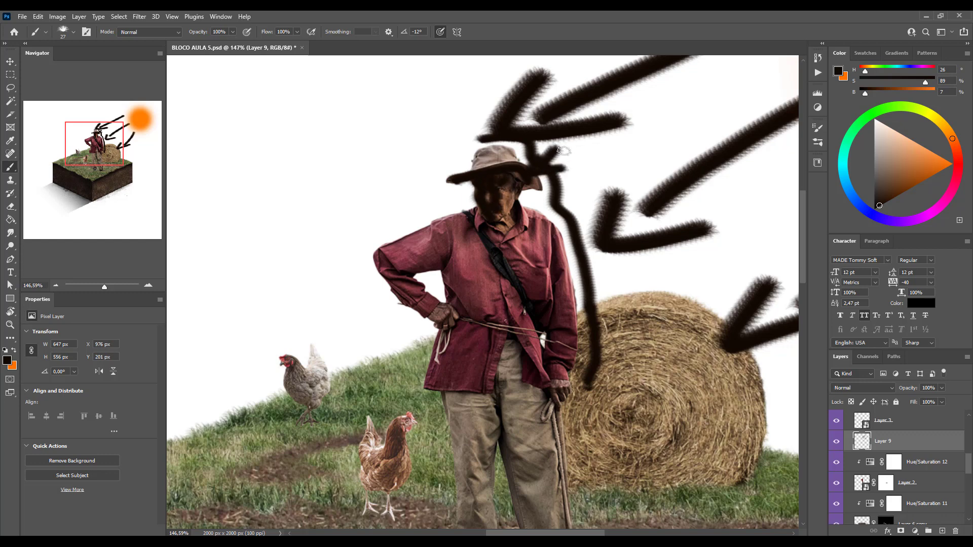
mouse_move(580, 146)
mouse_down()
mouse_move(540, 169)
mouse_move(542, 160)
mouse_move(549, 166)
mouse_move(533, 179)
mouse_move(528, 164)
mouse_move(544, 180)
mouse_move(520, 184)
mouse_move(526, 179)
mouse_move(498, 215)
mouse_move(509, 180)
mouse_move(501, 234)
mouse_move(515, 216)
mouse_move(497, 220)
mouse_move(499, 229)
mouse_move(481, 217)
mouse_move(494, 237)
mouse_up()
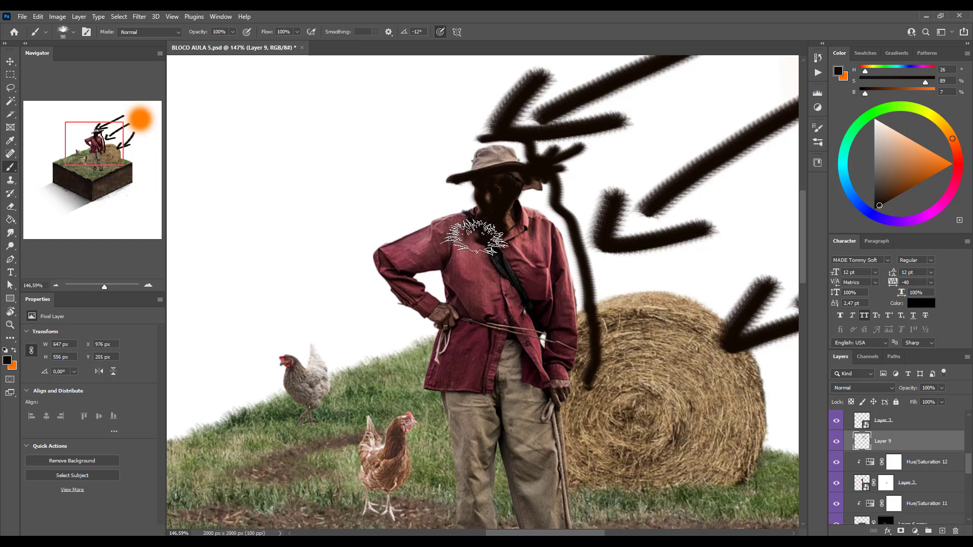
- Paint the shaded side of the farmer's torso and leg black with a Soft Round Pressure Opacity brush
right_click(461, 253)
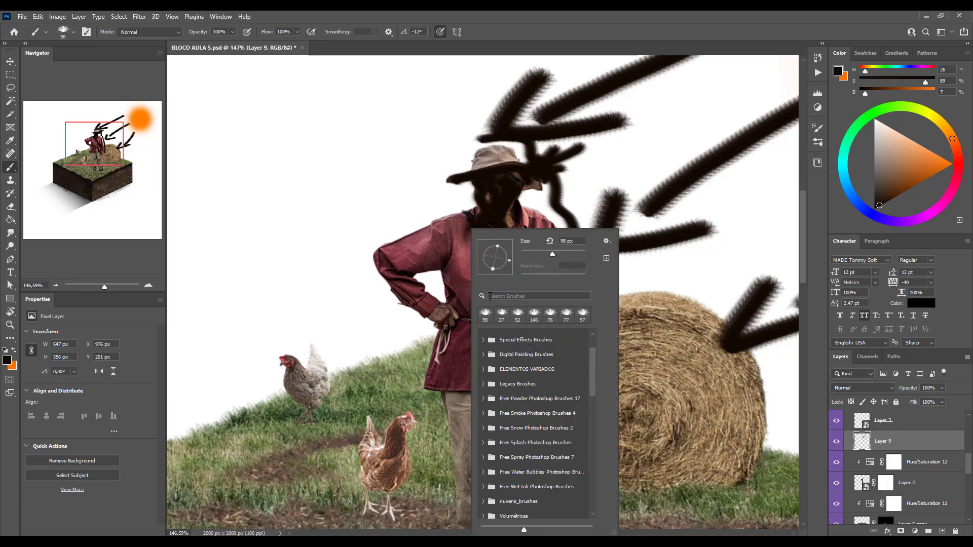
scroll(588, 377, up, 3)
click(490, 342)
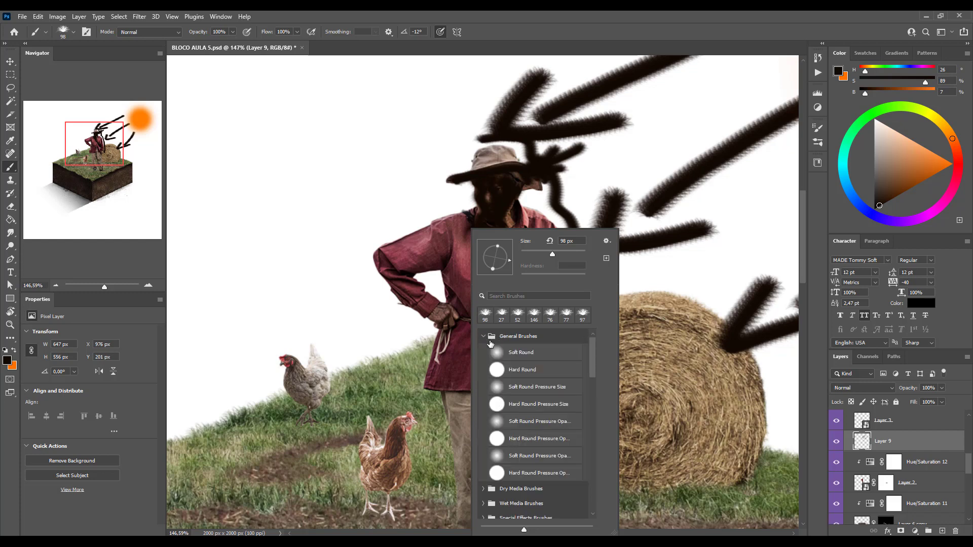
click(499, 422)
click(424, 256)
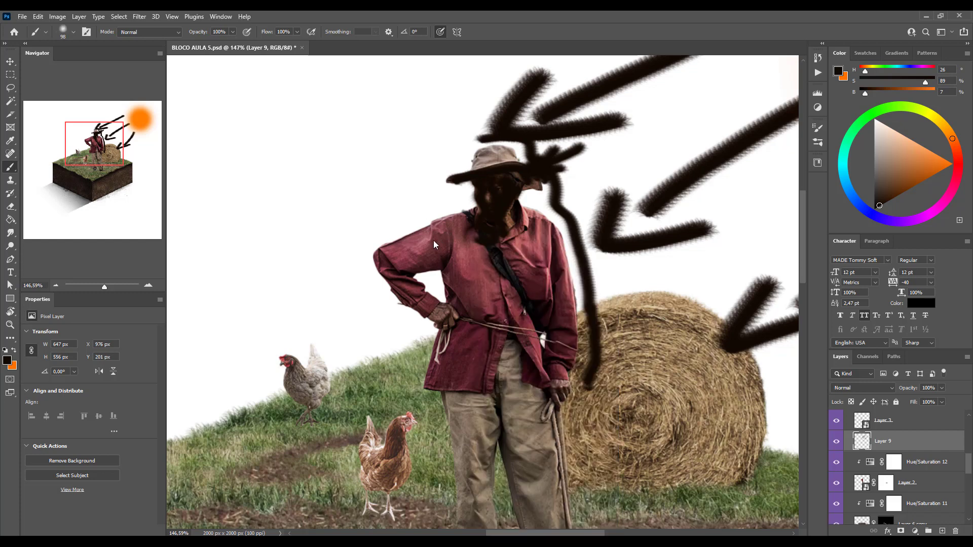
mouse_move(468, 248)
mouse_down()
mouse_move(461, 226)
mouse_move(485, 220)
mouse_move(458, 235)
mouse_move(478, 248)
mouse_move(410, 259)
mouse_move(452, 253)
mouse_move(492, 270)
mouse_move(523, 316)
mouse_move(503, 336)
mouse_move(465, 339)
mouse_move(452, 354)
mouse_move(466, 325)
mouse_move(410, 290)
mouse_move(482, 349)
mouse_move(452, 395)
mouse_move(479, 397)
mouse_move(513, 344)
mouse_move(516, 374)
mouse_move(488, 404)
mouse_up()
scroll(488, 404, down, 5)
mouse_move(499, 248)
mouse_down()
mouse_move(464, 245)
mouse_move(487, 242)
mouse_move(485, 368)
mouse_move(466, 310)
mouse_move(492, 398)
mouse_move(480, 379)
mouse_move(489, 435)
mouse_move(502, 265)
mouse_up()
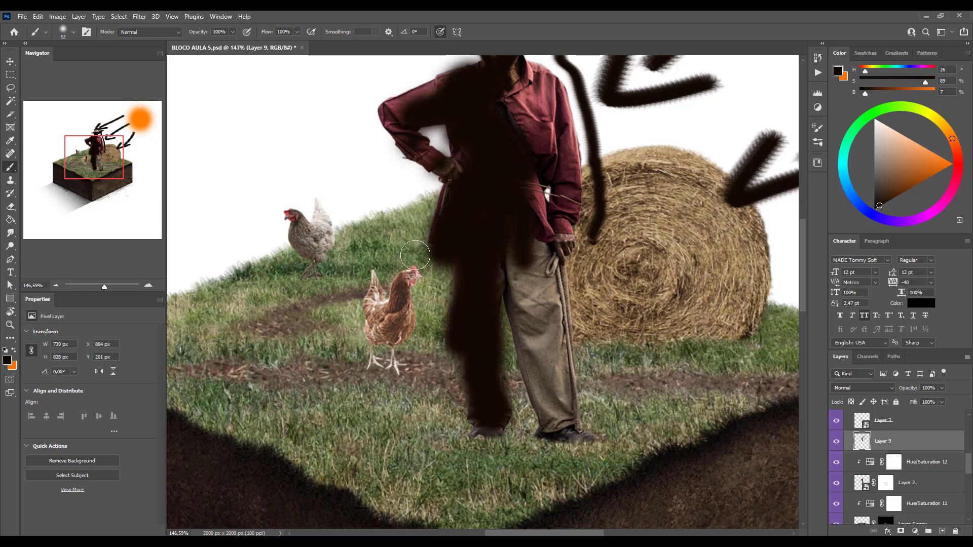
- Try a thin black arrow pointing at the shaded side of the farmer's jacket, and undo it
mouse_move(385, 189)
mouse_down()
mouse_move(395, 208)
mouse_move(458, 224)
mouse_up()
key(ctrl+z)
key(bracketleft)
key(bracketleft)
key(bracketleft)
key(bracketleft)
key(bracketleft)
key(bracketleft)
key(bracketleft)
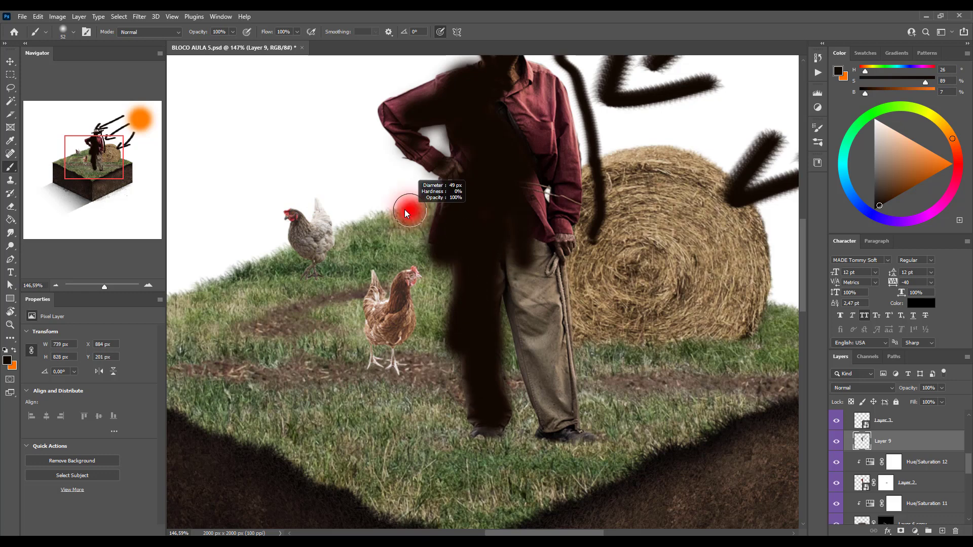
drag(381, 184, 430, 210)
drag(406, 215, 433, 222)
drag(436, 209, 424, 188)
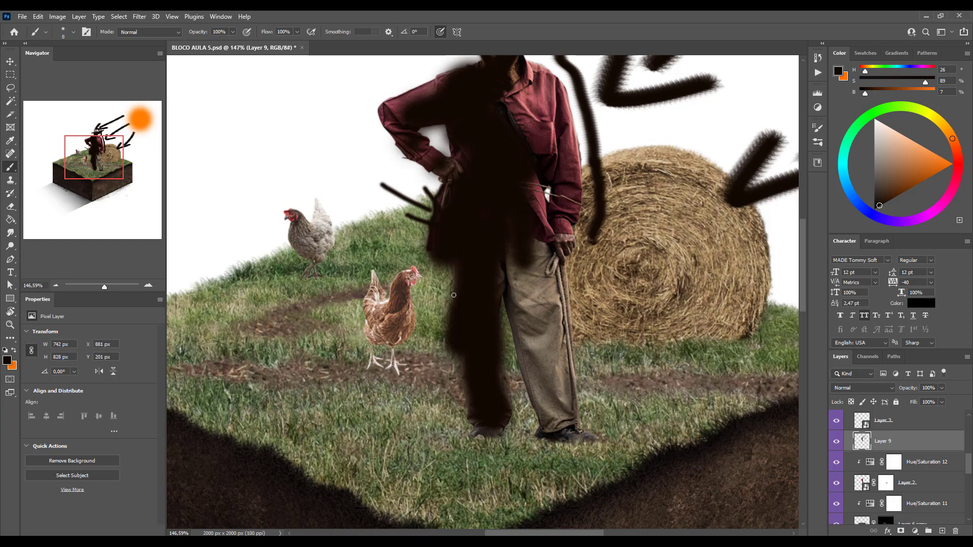
key(ctrl+z)
key(ctrl+z)
key(ctrl+z)
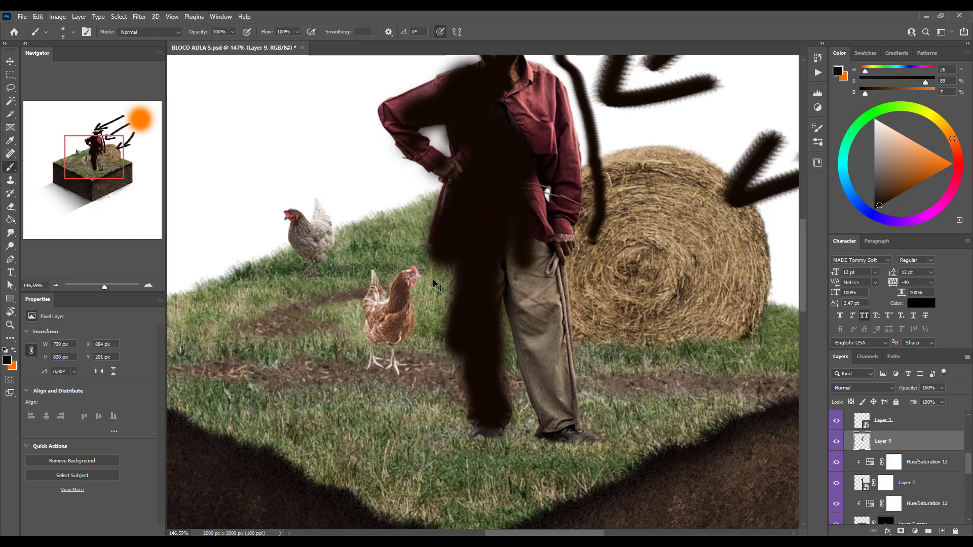
- Enlarge the brush and paint the shaded side of the farmer's other trouser leg black down to the shoe
key(bracketright)
key(bracketright)
key(bracketright)
key(bracketright)
key(bracketright)
key(bracketright)
key(bracketright)
drag(542, 405, 553, 435)
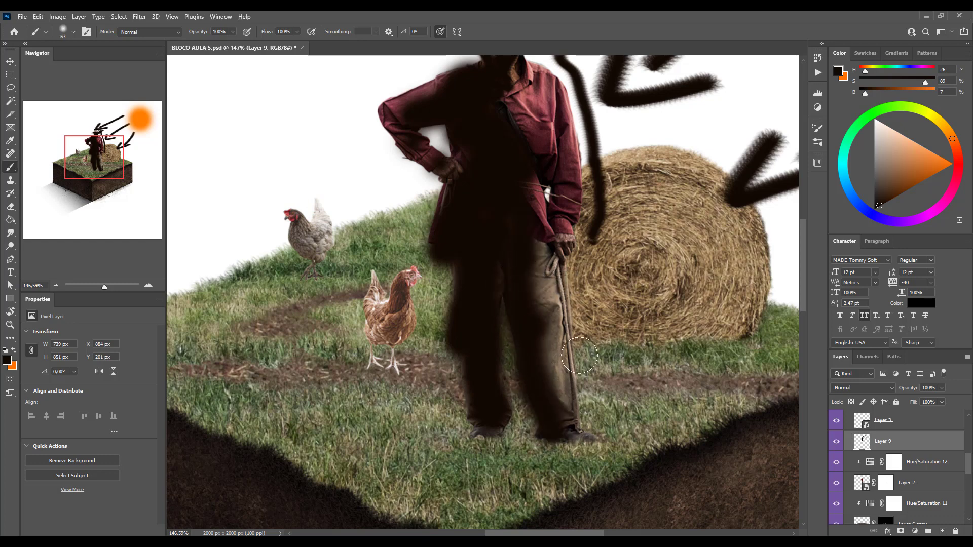
- Reduce the brush to 2 px and draw thin light-ray lines across the hay bale towards the farmer's sun-facing leg
key(bracketleft)
key(bracketleft)
key(bracketleft)
key(bracketleft)
key(bracketleft)
key(bracketleft)
key(bracketleft)
drag(741, 98, 582, 257)
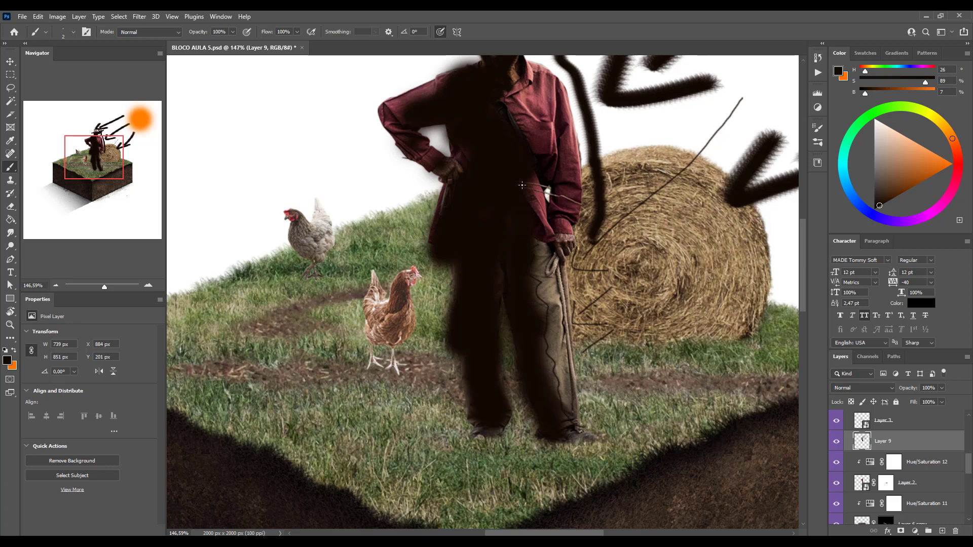
- Paint the farmer's bent arm on the shaded side black with a 55 px soft brush
scroll(512, 267, down, 3)
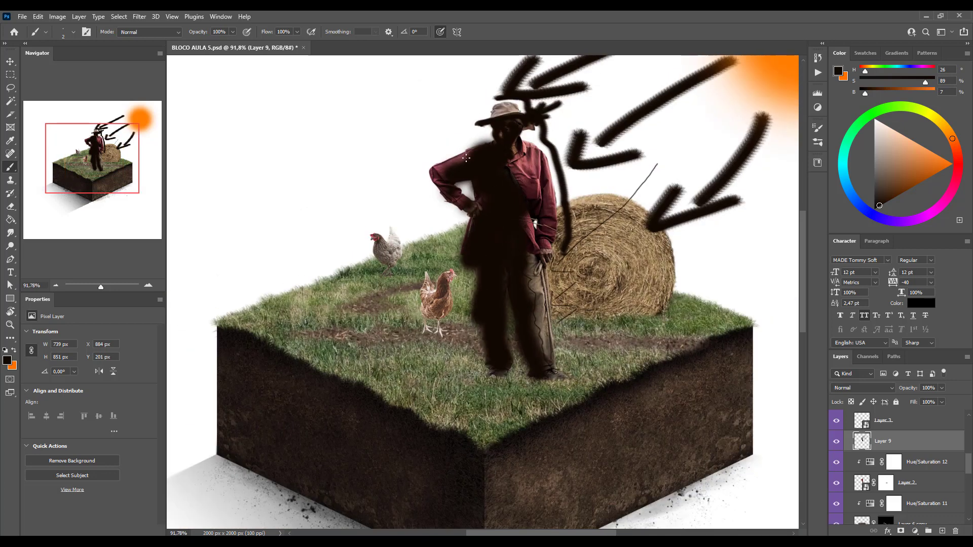
mouse_move(473, 151)
mouse_down()
mouse_move(448, 161)
mouse_move(435, 186)
mouse_move(479, 221)
mouse_up()
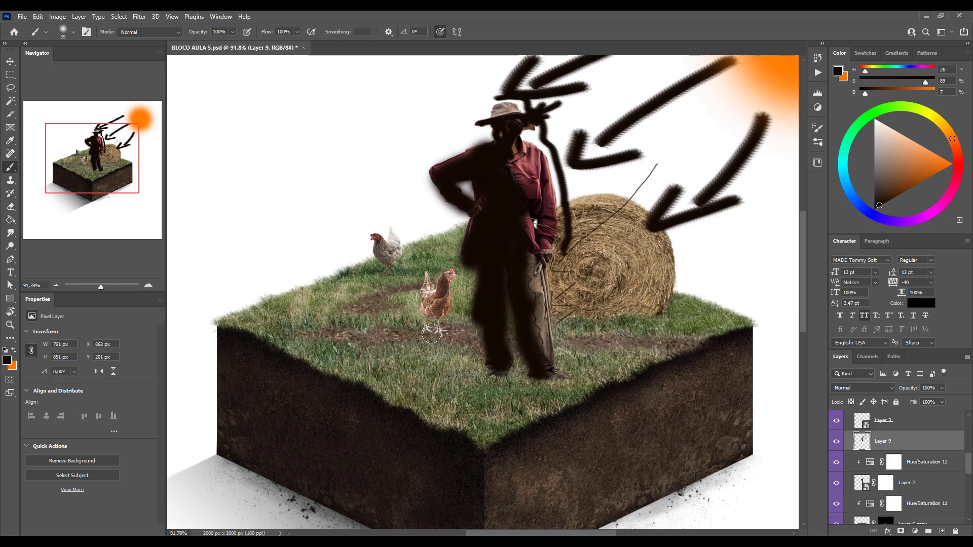
- Reduce the brush and paint the shaded side of the farmer's hat black on its brim and crown
scroll(430, 328, down, 3)
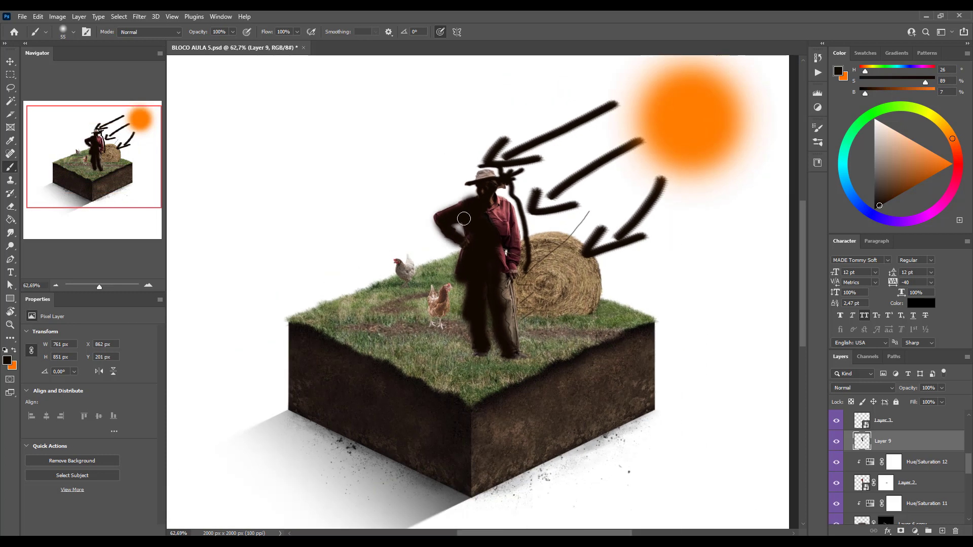
scroll(488, 194, up, 5)
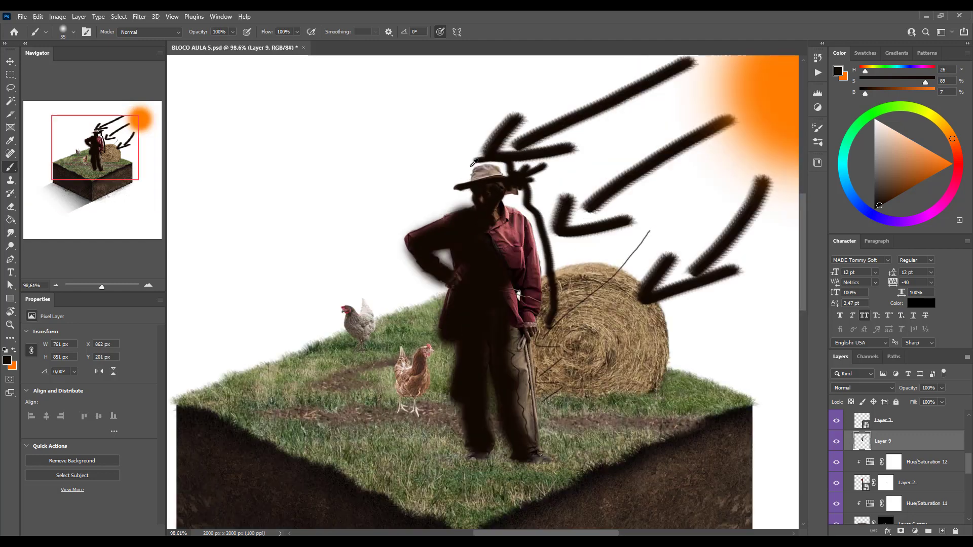
mouse_move(481, 186)
mouse_down()
mouse_move(504, 197)
mouse_move(499, 188)
mouse_up()
scroll(505, 178, up, 3)
drag(602, 142, 584, 142)
scroll(647, 146, down, 3)
- Switch the brush colour to orange, outline the hat's lit and shaded halves, and draw an arrow towards each half
drag(905, 160, 952, 164)
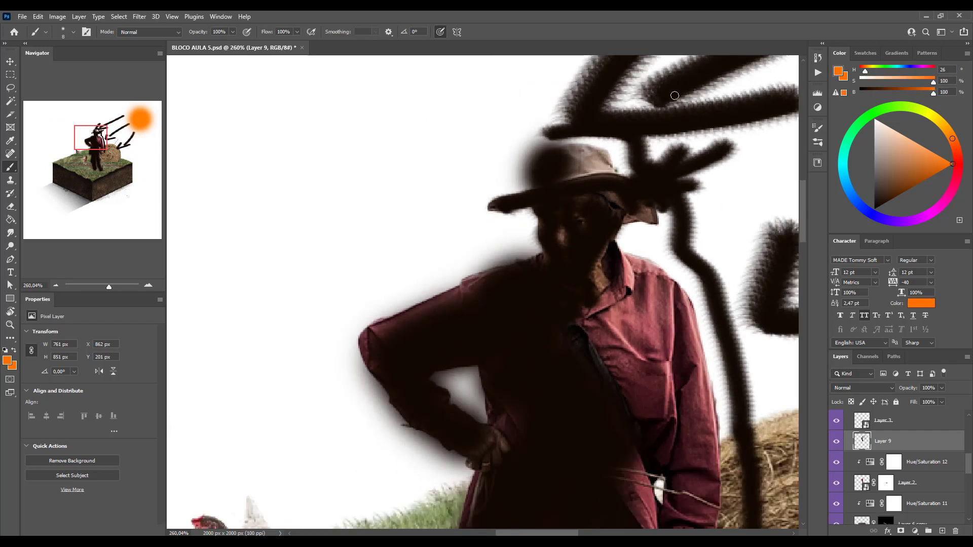
mouse_move(692, 88)
mouse_down()
mouse_move(620, 112)
mouse_move(674, 136)
mouse_up()
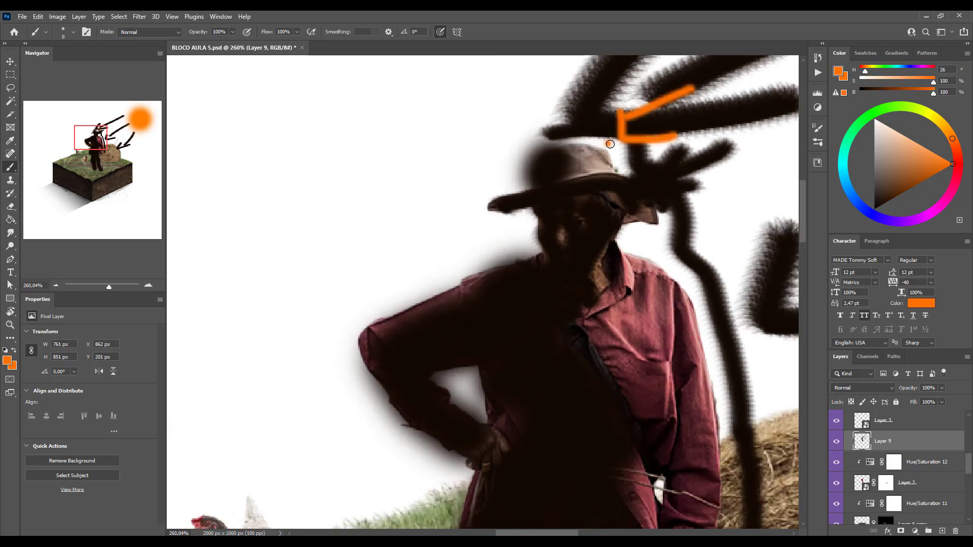
click(609, 145)
mouse_move(571, 146)
mouse_down()
mouse_move(577, 180)
mouse_move(527, 175)
mouse_move(572, 142)
mouse_up()
click(699, 81)
mouse_move(700, 81)
mouse_down()
mouse_move(634, 132)
mouse_move(630, 119)
mouse_move(676, 133)
mouse_up()
mouse_move(598, 139)
mouse_down()
mouse_move(583, 149)
mouse_move(596, 182)
mouse_move(575, 149)
mouse_move(562, 185)
mouse_move(568, 150)
mouse_up()
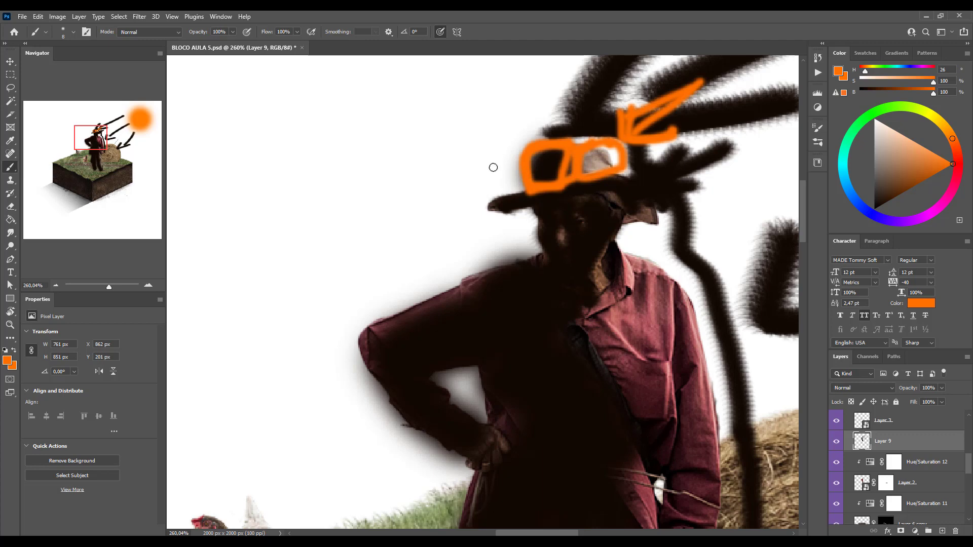
drag(461, 170, 512, 171)
mouse_move(490, 152)
mouse_down()
mouse_move(505, 157)
mouse_move(496, 196)
mouse_up()
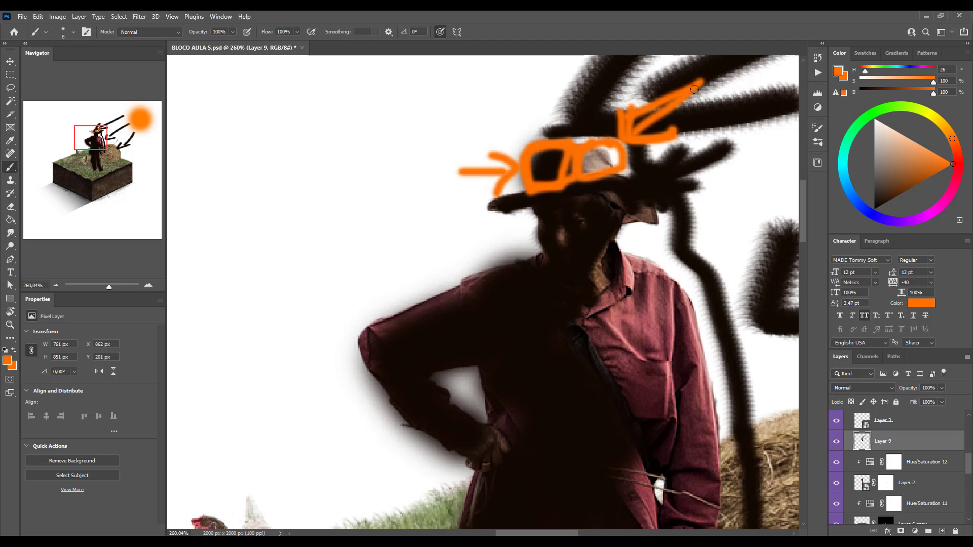
- Delete Layer 9 with all the painted light and shadow guides
scroll(694, 217, down, 5)
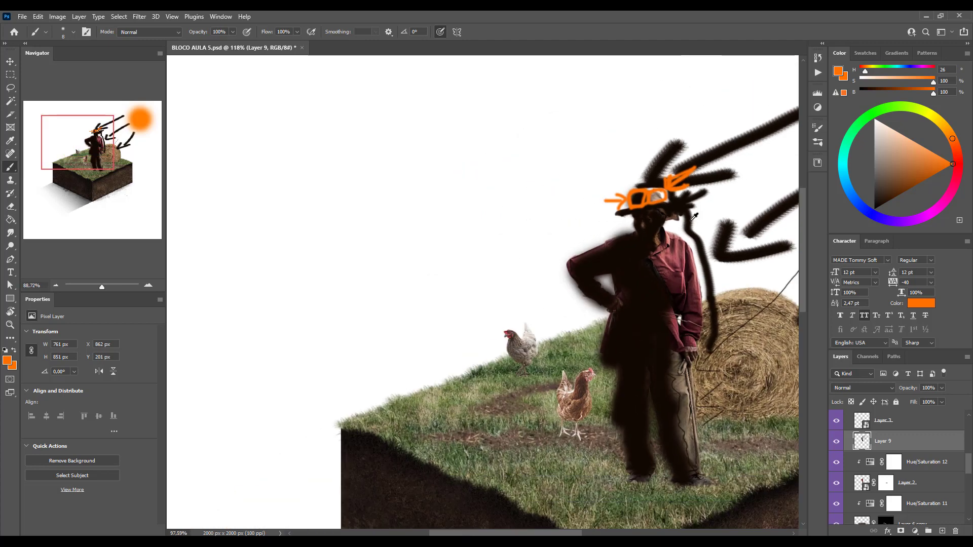
scroll(694, 217, down, 4)
key(Delete)
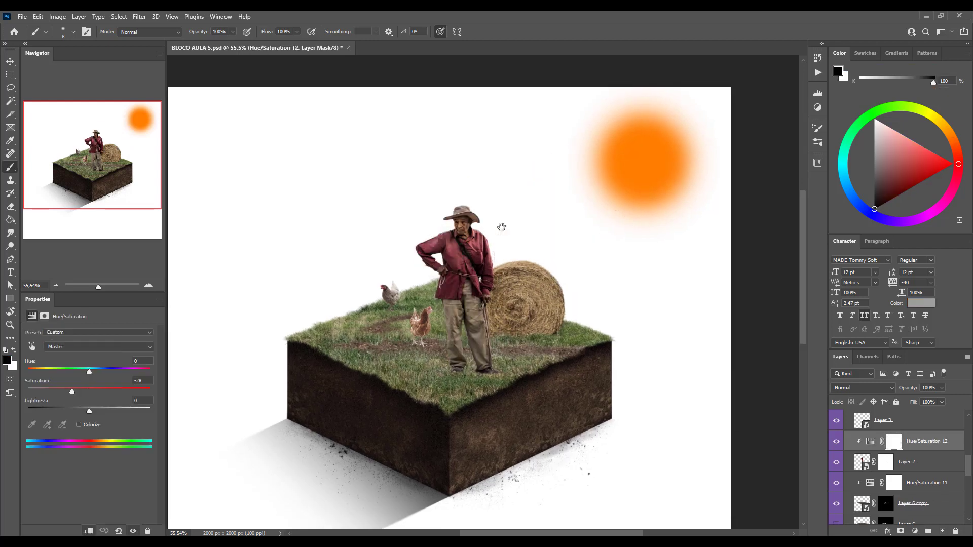
- Add a Hue/Saturation adjustment above Hue/Saturation 12 and clip it to the farmer's layer
scroll(433, 229, up, 2)
key(v)
scroll(474, 304, up, 3)
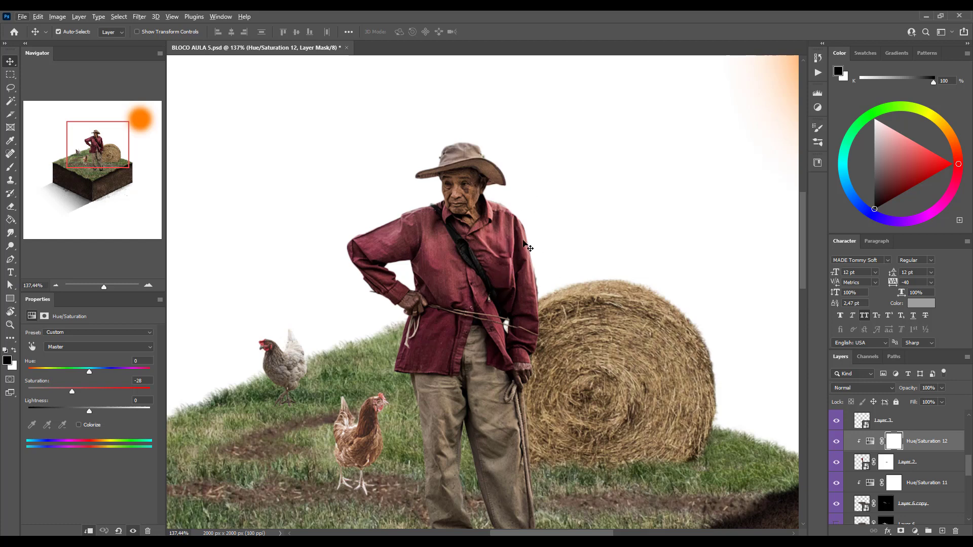
click(459, 251)
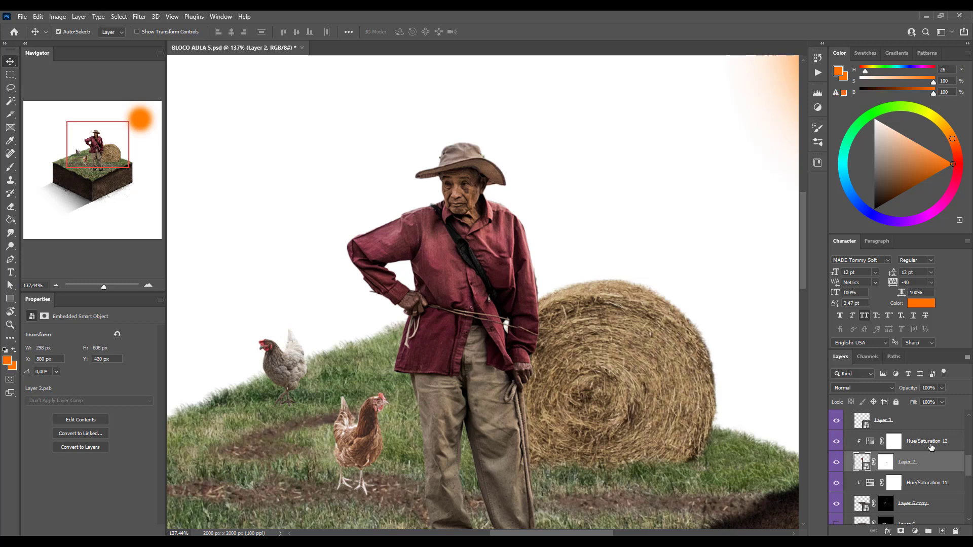
click(895, 443)
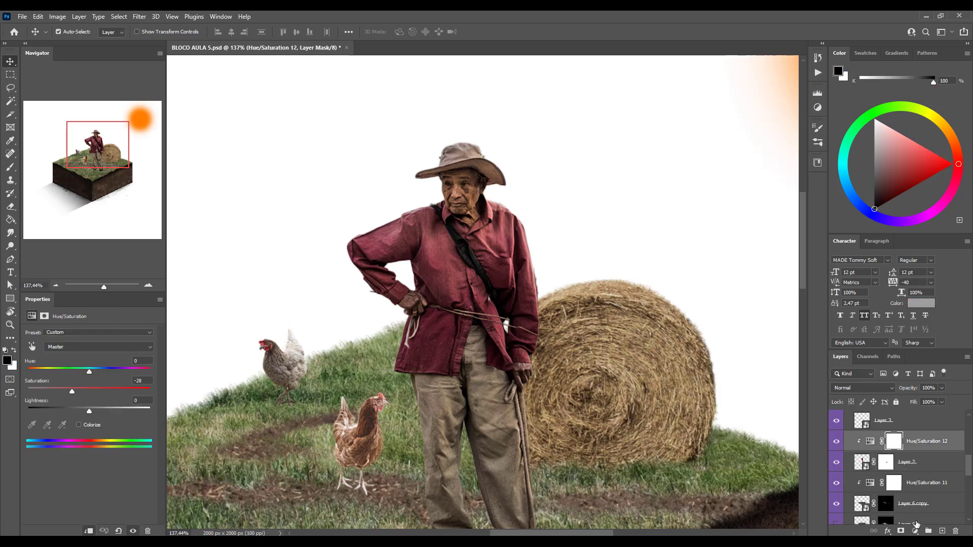
click(915, 531)
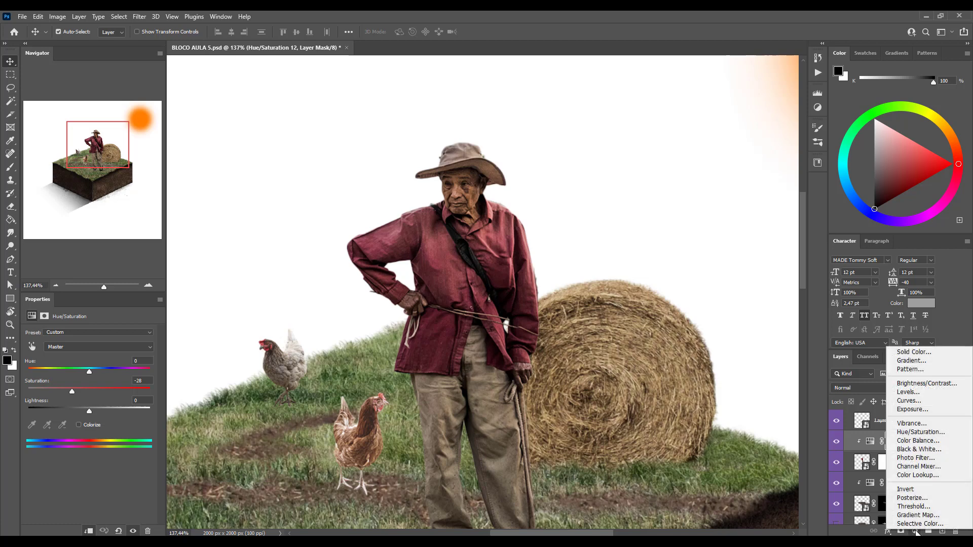
click(915, 432)
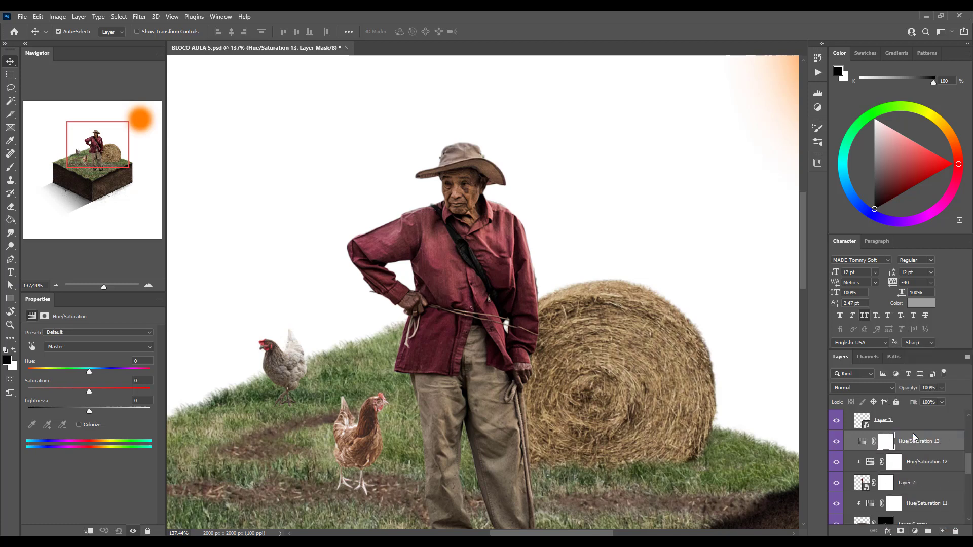
alt+click(873, 451)
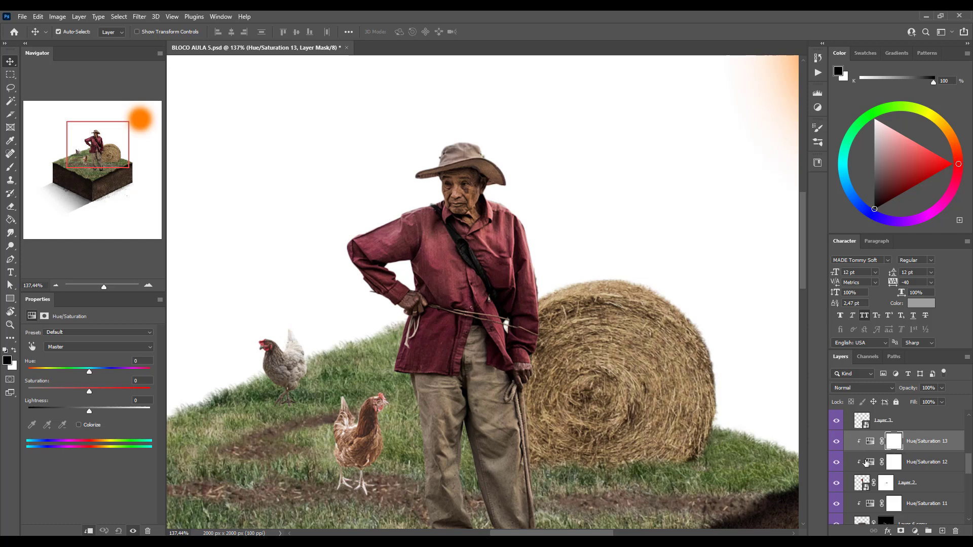
- Set the new adjustment's Lightness to -44 and show the Color Fill 1 layer to check the values in greyscale
drag(87, 410, 62, 403)
scroll(251, 354, down, 3)
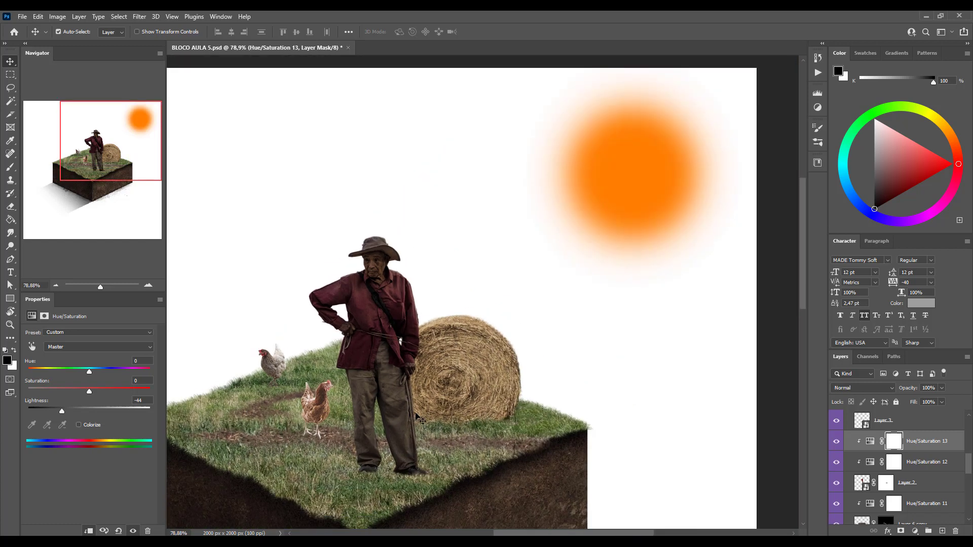
scroll(872, 459, up, 5)
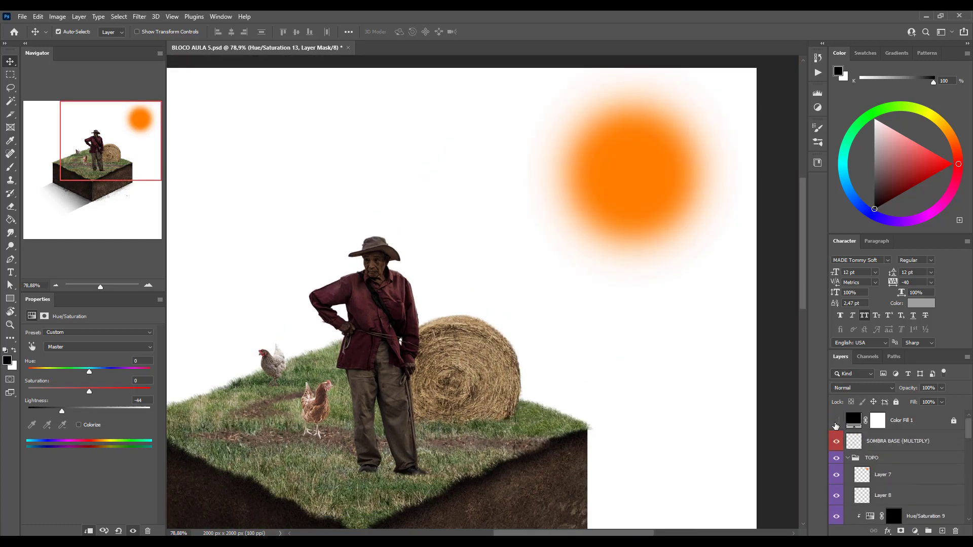
click(836, 421)
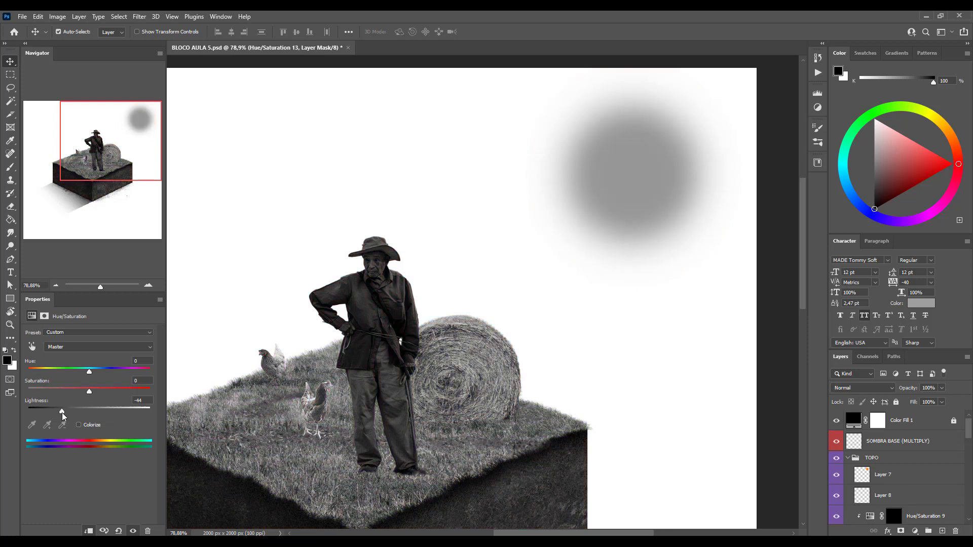
- Try darker and lighter tones on the farmer and set the adjustment's Lightness to -20
mouse_move(62, 413)
mouse_down()
mouse_move(50, 412)
mouse_move(60, 413)
mouse_up()
scroll(332, 425, down, 3)
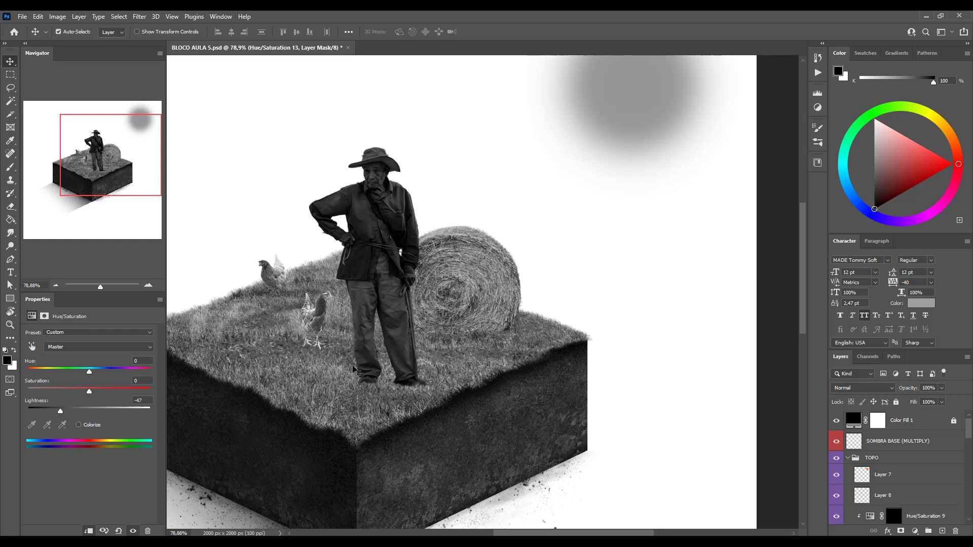
drag(62, 413, 69, 414)
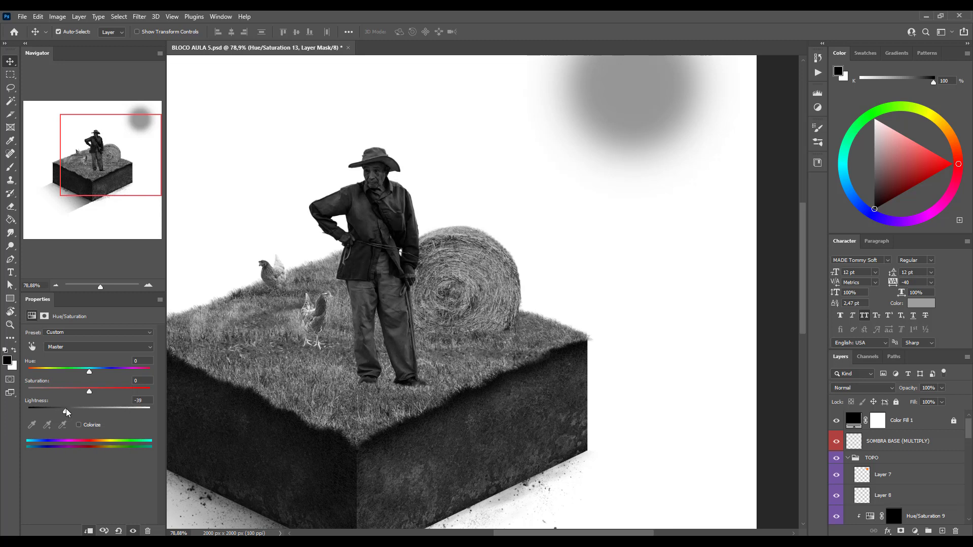
drag(72, 413, 76, 412)
drag(72, 414, 78, 414)
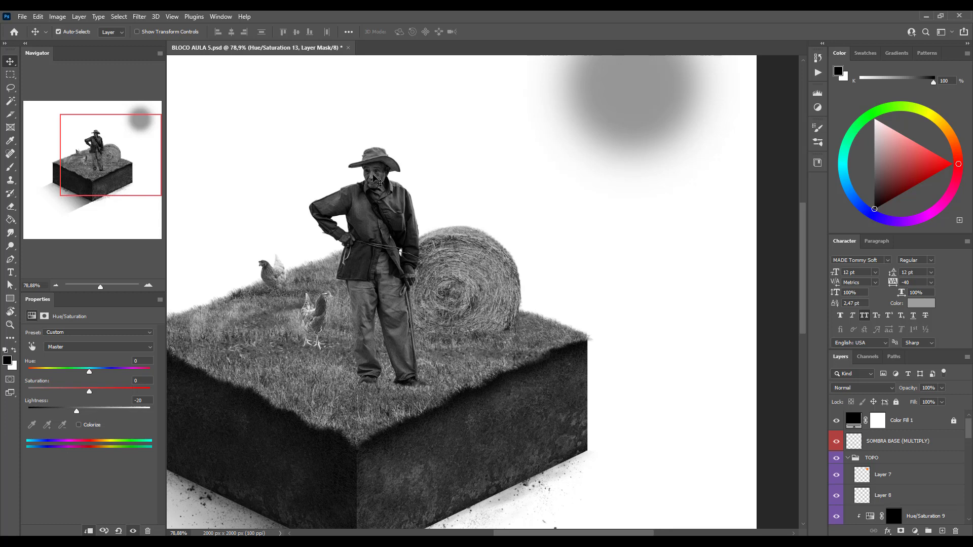
- Add a new empty layer above SOMBRA BASE (MULTIPLY) and below Color Fill 1 for brush guides
key(b)
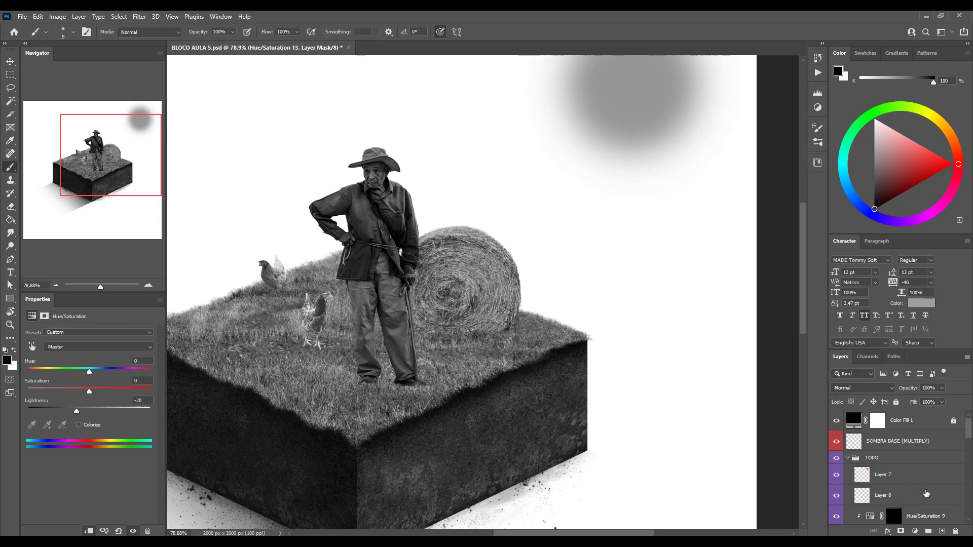
key(shift+alt+m)
click(942, 531)
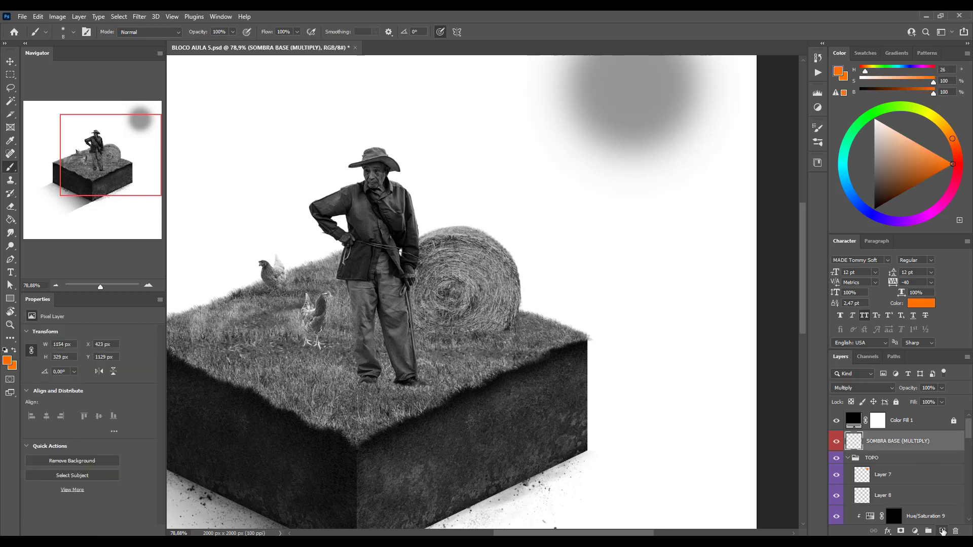
- Try an arrow leading from the farmer's head away from the sun and a dividing line down his jacket
drag(349, 174, 255, 209)
mouse_move(266, 186)
mouse_down()
mouse_move(215, 225)
mouse_move(279, 223)
mouse_up()
drag(357, 230, 381, 271)
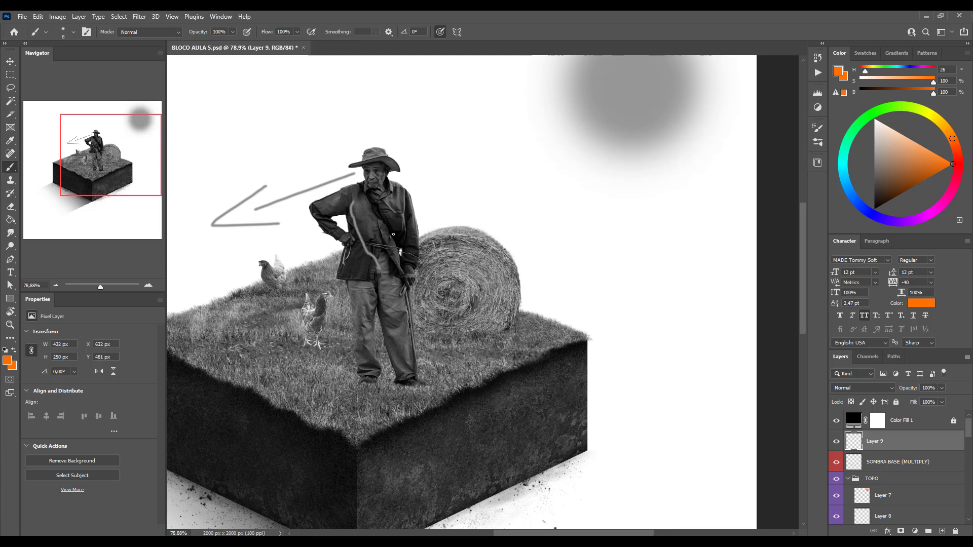
- Try parallel diagonal strokes from the farmer's body across the grass, ending in arrowheads on the block's soil side
drag(393, 201, 479, 348)
drag(387, 231, 471, 364)
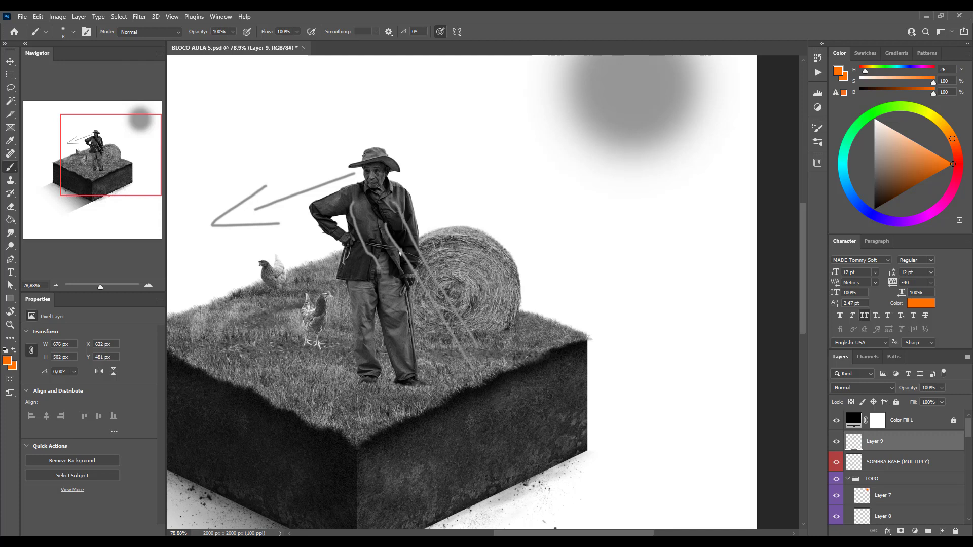
drag(381, 266, 465, 383)
drag(373, 281, 466, 430)
drag(362, 318, 446, 437)
drag(367, 360, 436, 467)
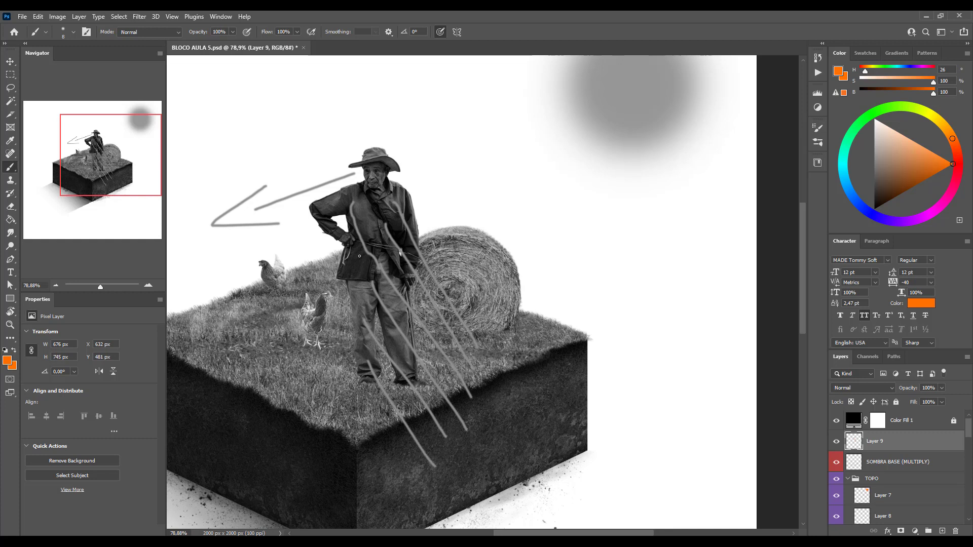
drag(359, 256, 416, 357)
drag(359, 301, 459, 409)
mouse_move(403, 448)
mouse_down()
mouse_move(433, 440)
mouse_move(457, 457)
mouse_move(458, 423)
mouse_move(492, 456)
mouse_up()
drag(481, 409, 506, 413)
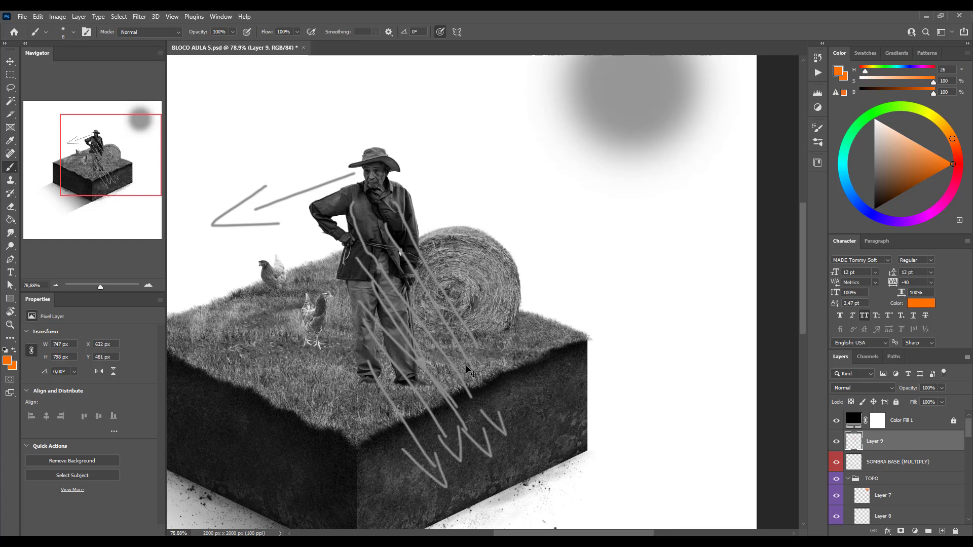
- Undo all the guide strokes on the new layer
key(ctrl+z)
key(ctrl+z)
key(ctrl+z)
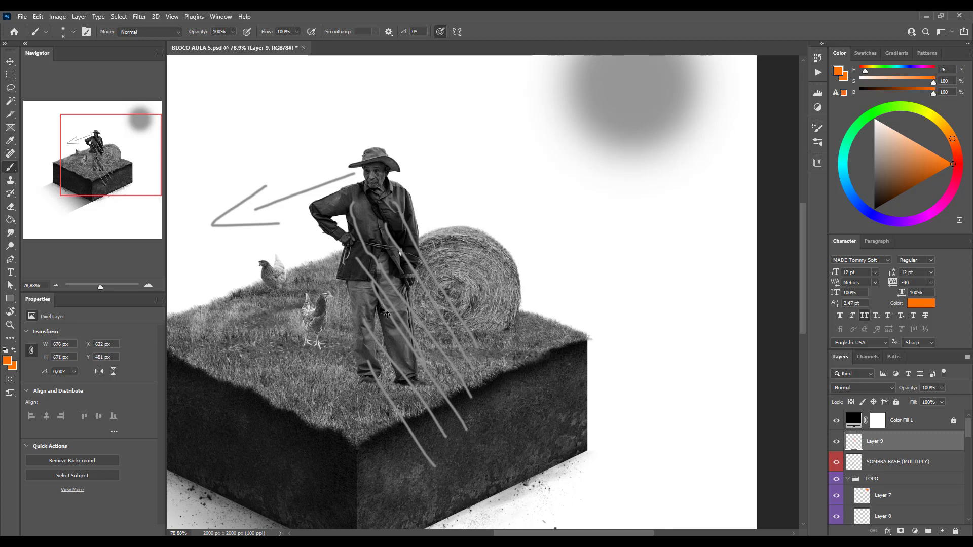
key(ctrl+z)
key(ctrl+z)
key(ctrl+z)
key(ctrl+z)
key(ctrl+z)
key(ctrl+z)
key(ctrl+z)
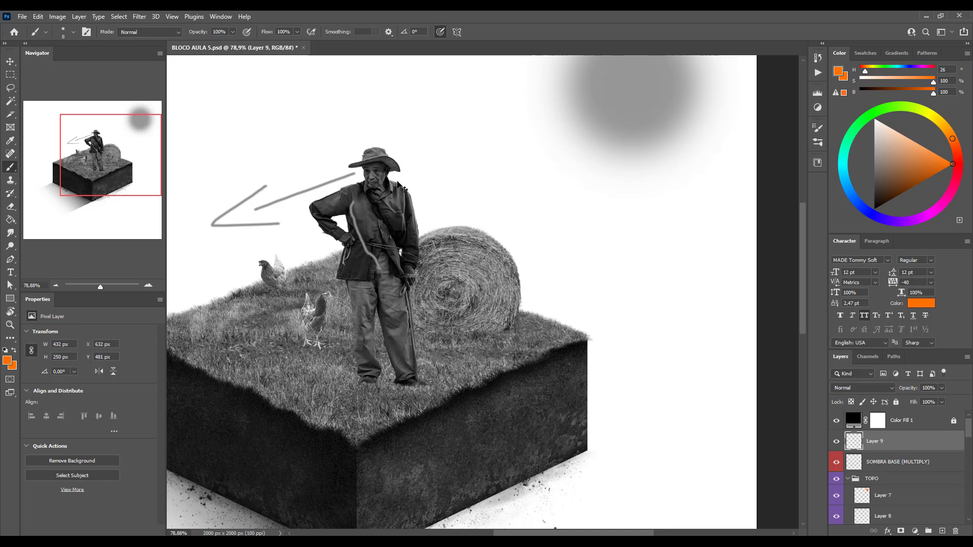
key(ctrl+z)
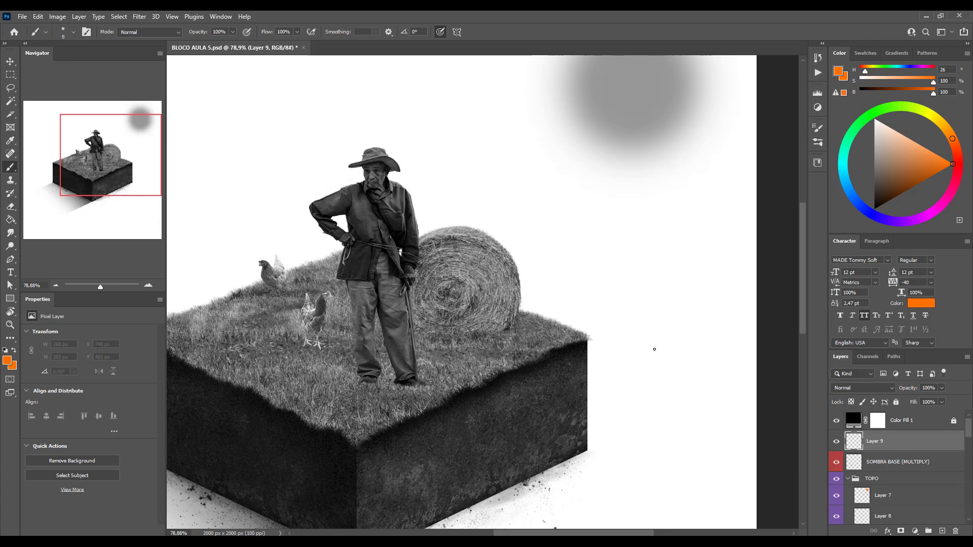
- Draw six curved light arrows from the sun towards the farmer, the hay bale, the grass edge and the sun-facing soil side
mouse_move(698, 174)
mouse_down()
mouse_move(641, 355)
mouse_move(565, 398)
mouse_move(561, 412)
mouse_move(607, 411)
mouse_up()
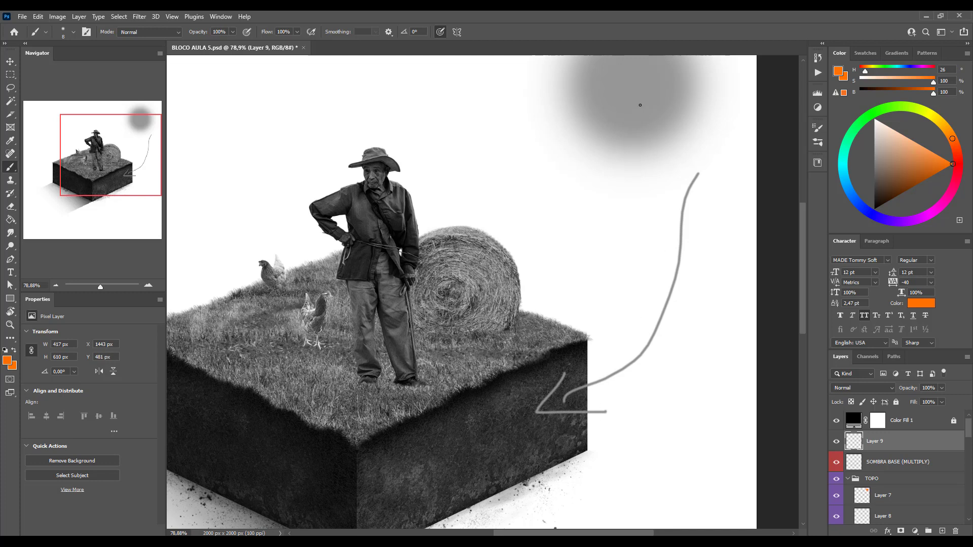
mouse_move(606, 71)
mouse_down()
mouse_move(435, 156)
mouse_move(464, 163)
mouse_up()
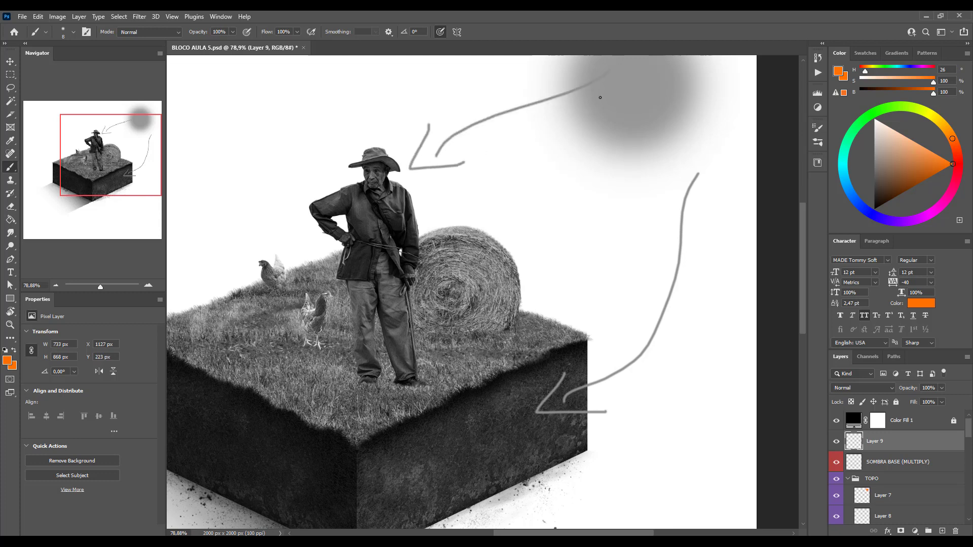
mouse_move(597, 101)
mouse_down()
mouse_move(468, 189)
mouse_move(470, 179)
mouse_move(510, 189)
mouse_up()
mouse_move(632, 108)
mouse_down()
mouse_move(528, 232)
mouse_move(583, 212)
mouse_up()
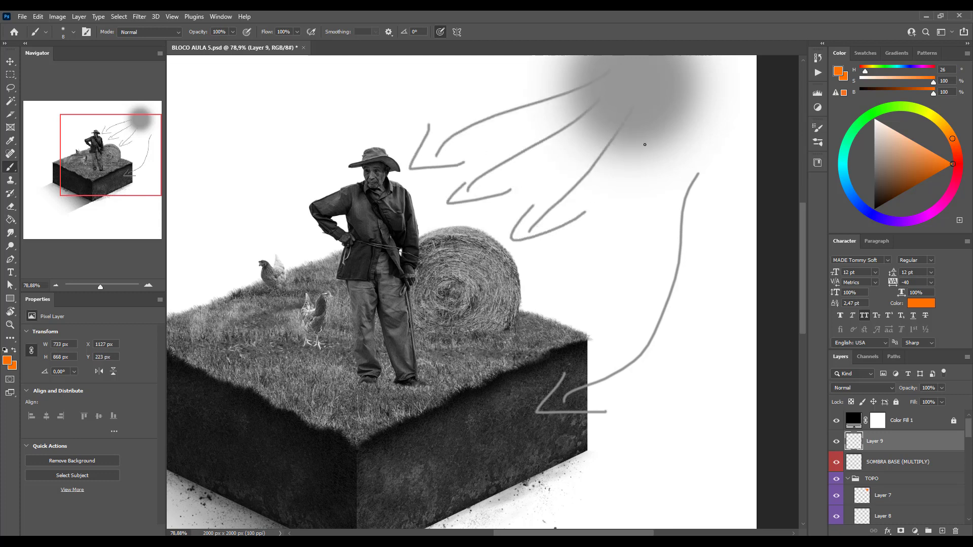
drag(659, 121, 564, 295)
mouse_move(553, 276)
mouse_down()
mouse_move(555, 309)
mouse_move(589, 283)
mouse_up()
mouse_move(675, 132)
mouse_down()
mouse_move(647, 232)
mouse_move(610, 336)
mouse_up()
mouse_move(603, 293)
mouse_down()
mouse_move(597, 350)
mouse_move(638, 339)
mouse_up()
- Try an extra arrow down to the block's corner and another along its soil side, and undo both
mouse_move(675, 119)
mouse_down()
mouse_move(592, 407)
mouse_move(587, 396)
mouse_move(579, 413)
mouse_move(630, 411)
mouse_up()
mouse_move(603, 370)
mouse_down()
mouse_move(406, 468)
mouse_move(439, 480)
mouse_up()
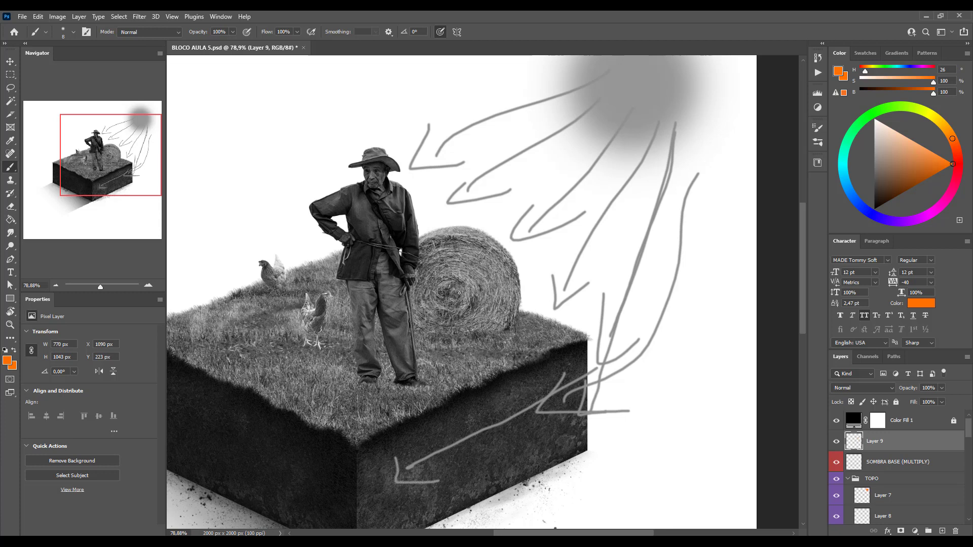
key(ctrl+z)
key(ctrl+z)
key(ctrl+z)
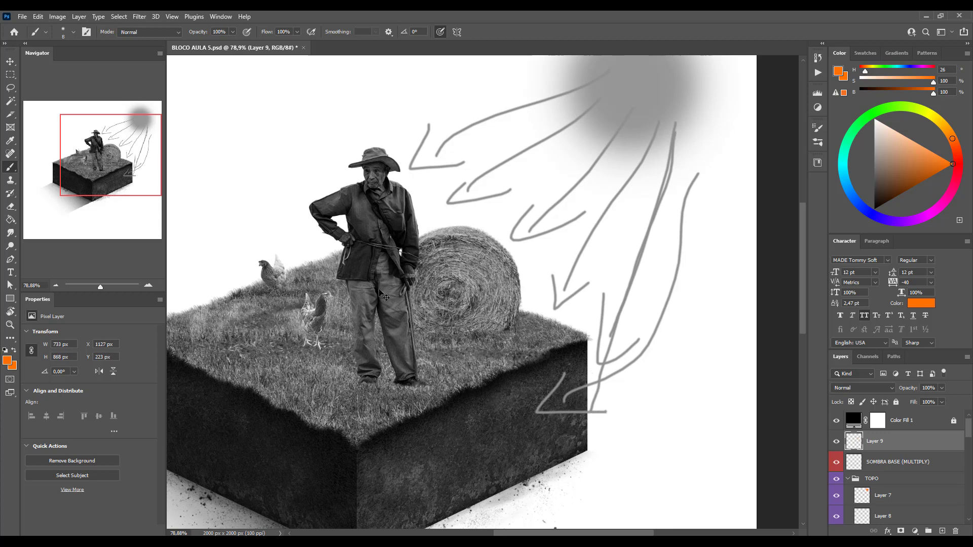
key(ctrl+z)
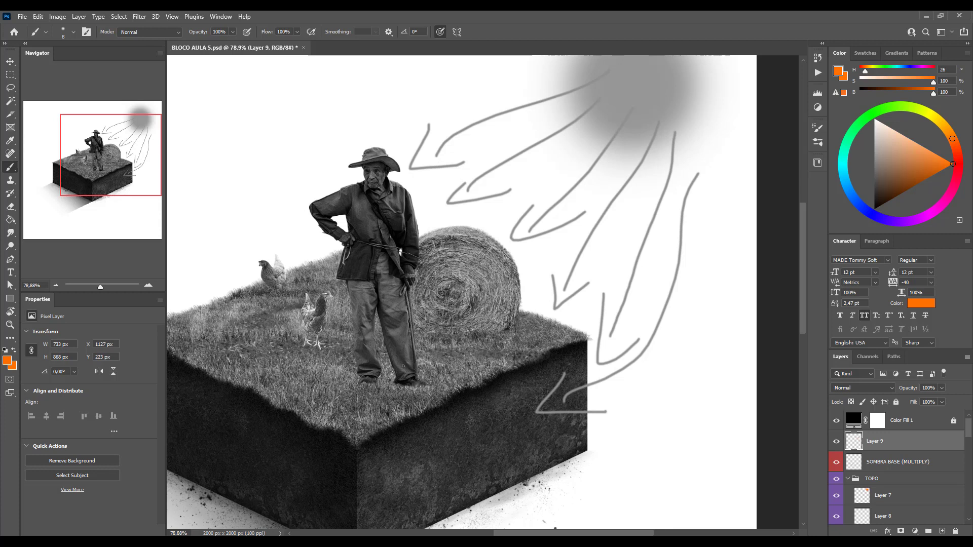
- Undo all the light arrows drawn from the sun, along with the new layer they were on
key(ctrl+z)
key(ctrl+z)
key(ctrl+z)
key(ctrl+z)
key(ctrl+z)
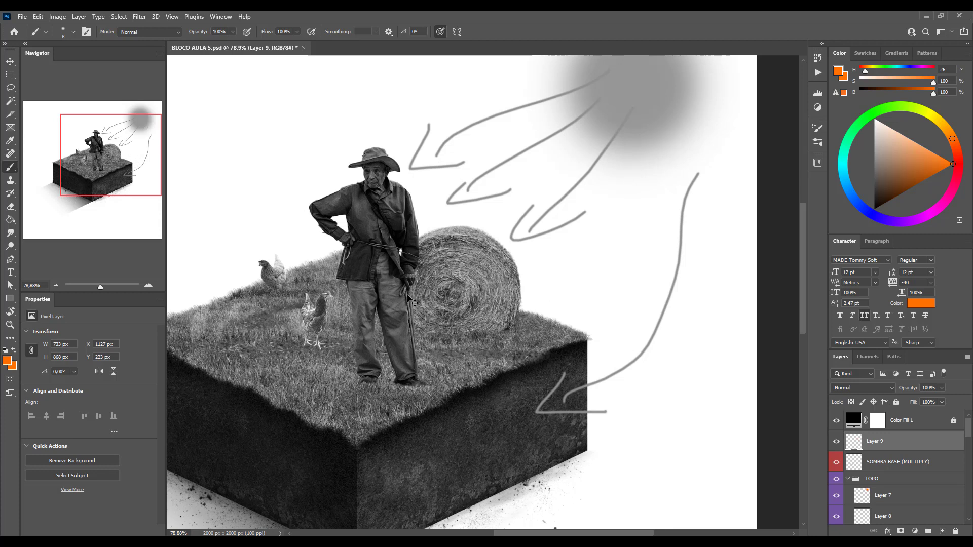
key(ctrl+z)
key(ctrl+z)
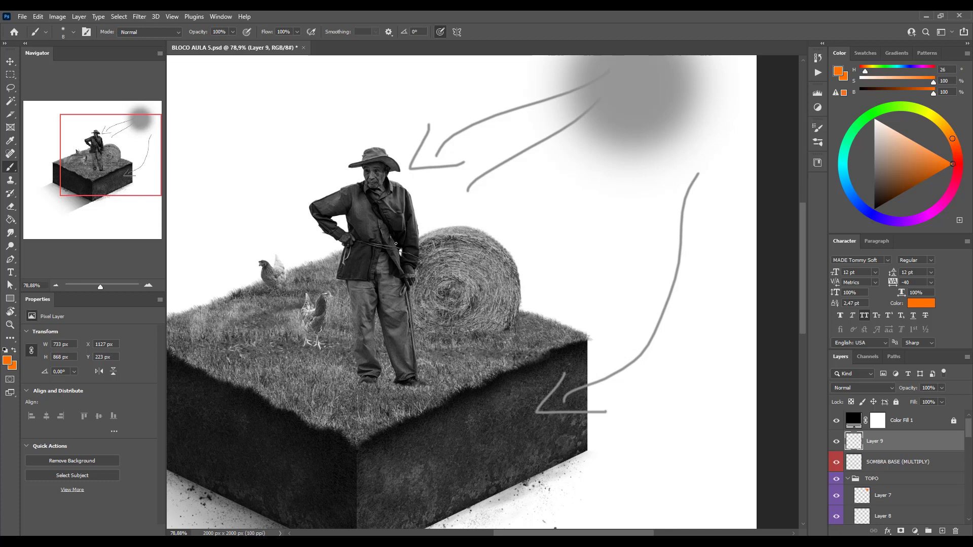
key(ctrl+z)
key(ctrl+z)
key(ctrl+z)
key(ctrl+z)
key(ctrl+z)
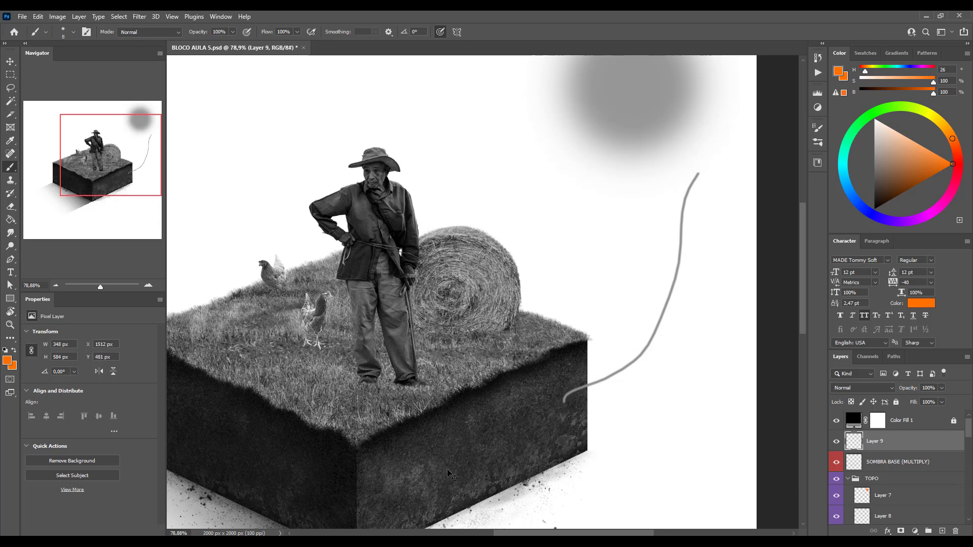
key(ctrl+z)
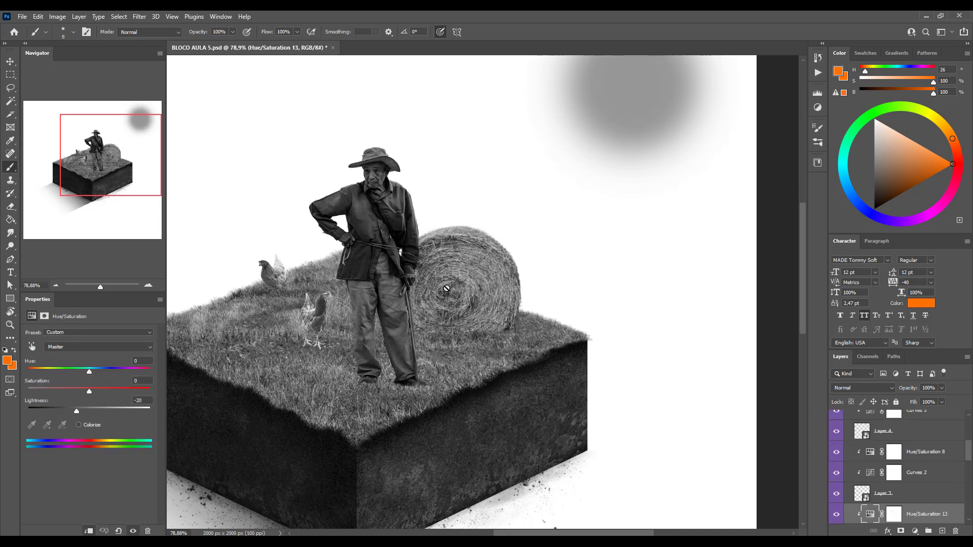
- Turn off the black Color Fill 1 check layer and set the lightness of Hue/Saturation 13 to -19
scroll(847, 458, up, 2)
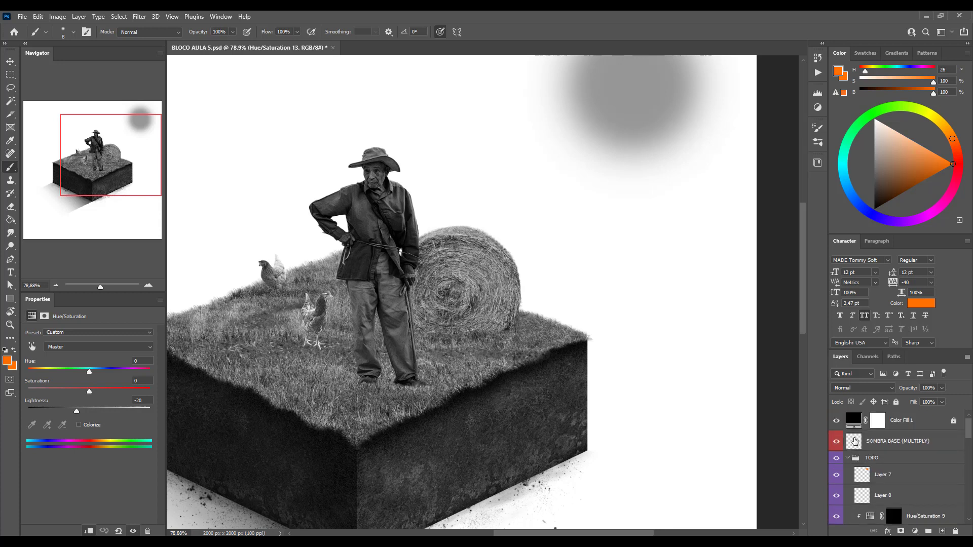
key(ctrl+z)
scroll(881, 445, down, 3)
click(872, 455)
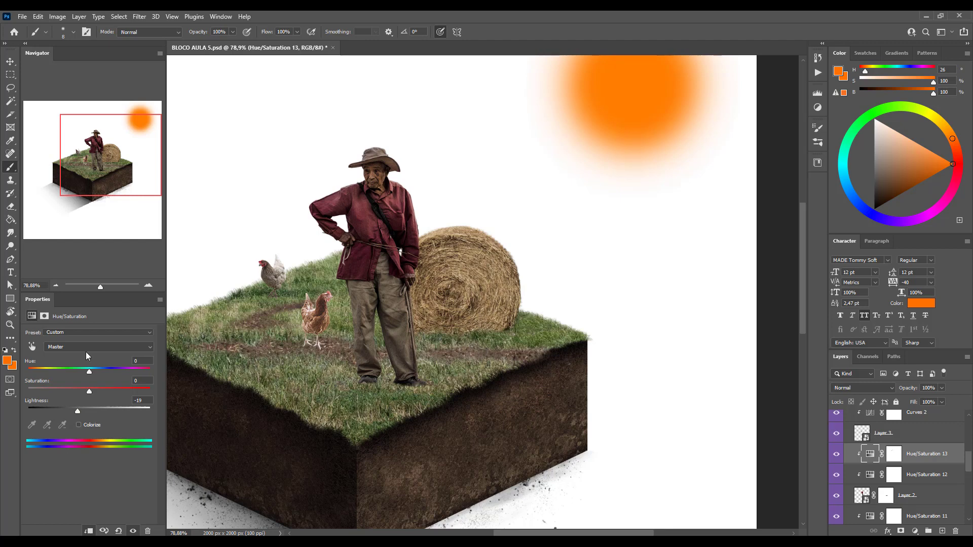
- Invert the Hue/Saturation 13 mask to black to hide the darkening on the farmer
scroll(381, 249, down, 2)
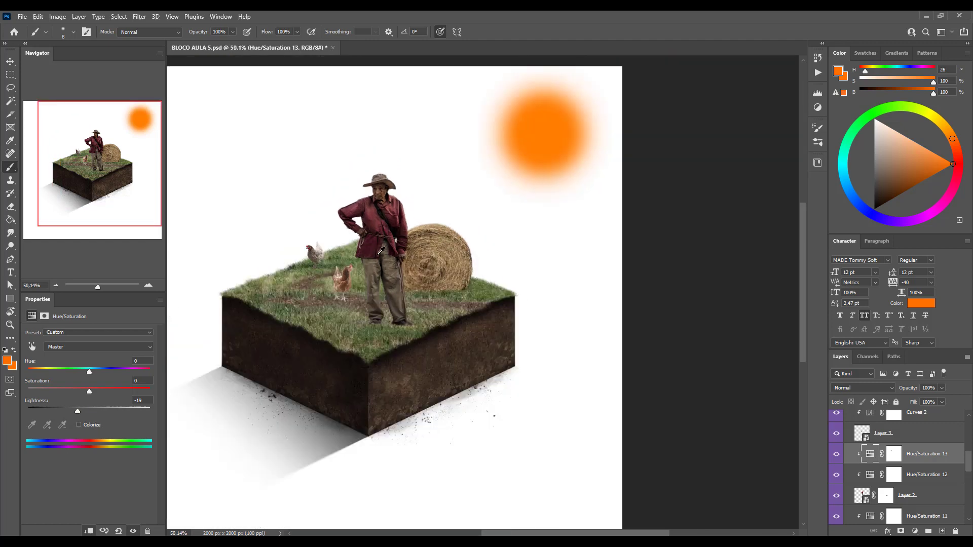
scroll(376, 315, up, 2)
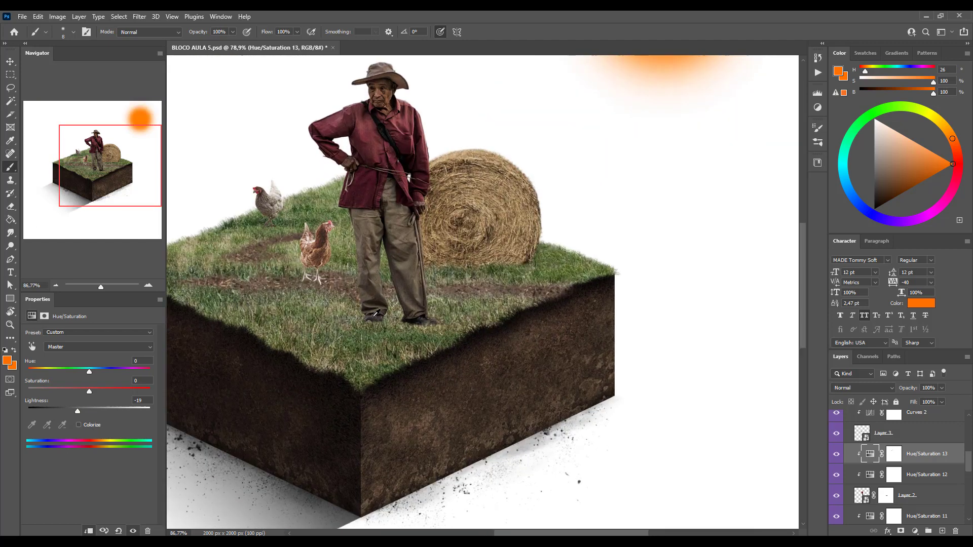
scroll(376, 316, up, 2)
scroll(376, 315, up, 3)
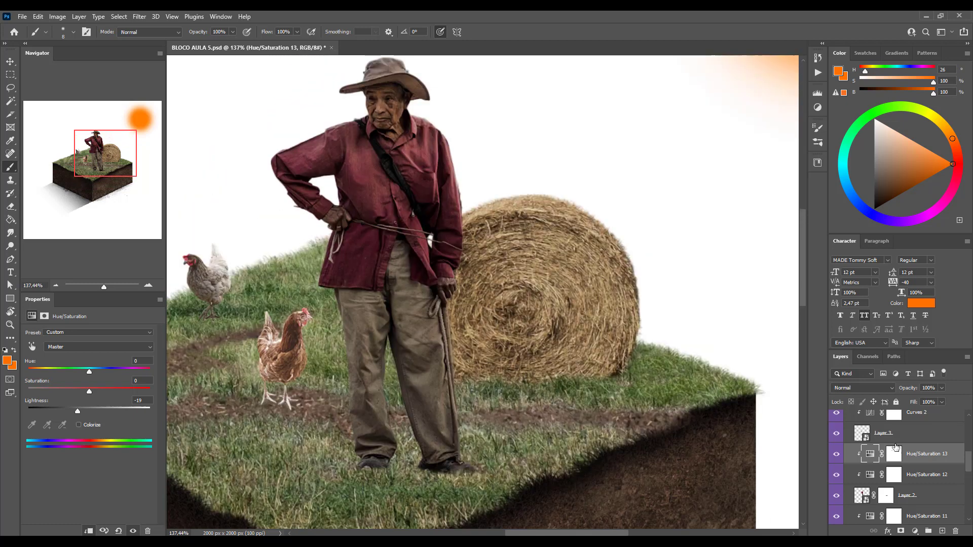
click(895, 458)
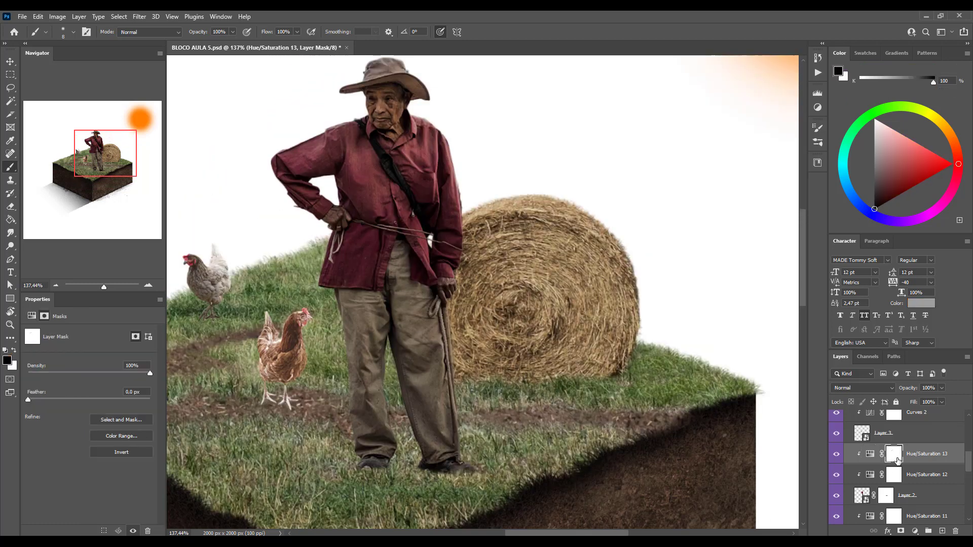
key(ctrl+i)
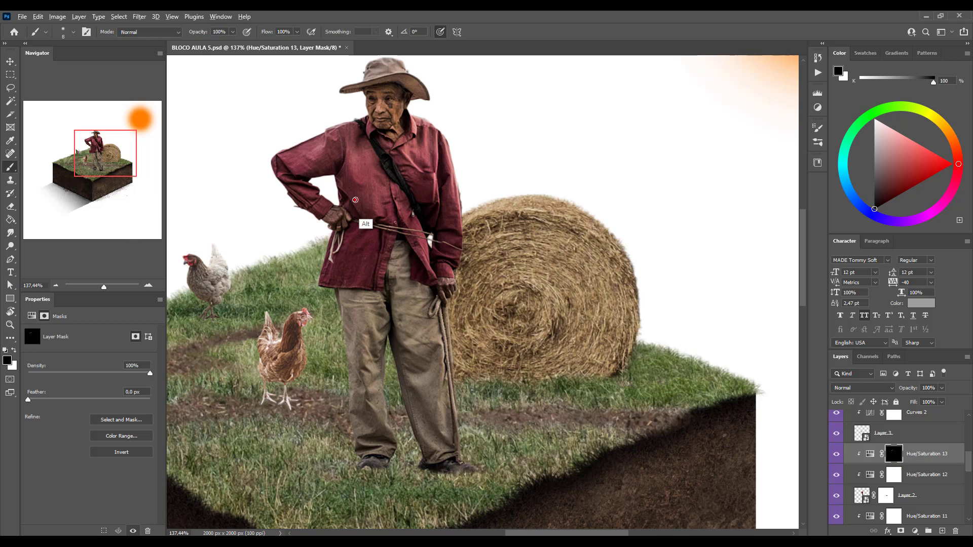
- Paint the mask white over the shaded parts of the farmer's shirt and trousers with a soft 60 px brush, refining with 29 px and 15 px brushes
key(bracketright)
key(bracketright)
key(bracketright)
key(bracketright)
key(bracketright)
key(bracketright)
key(bracketright)
key(x)
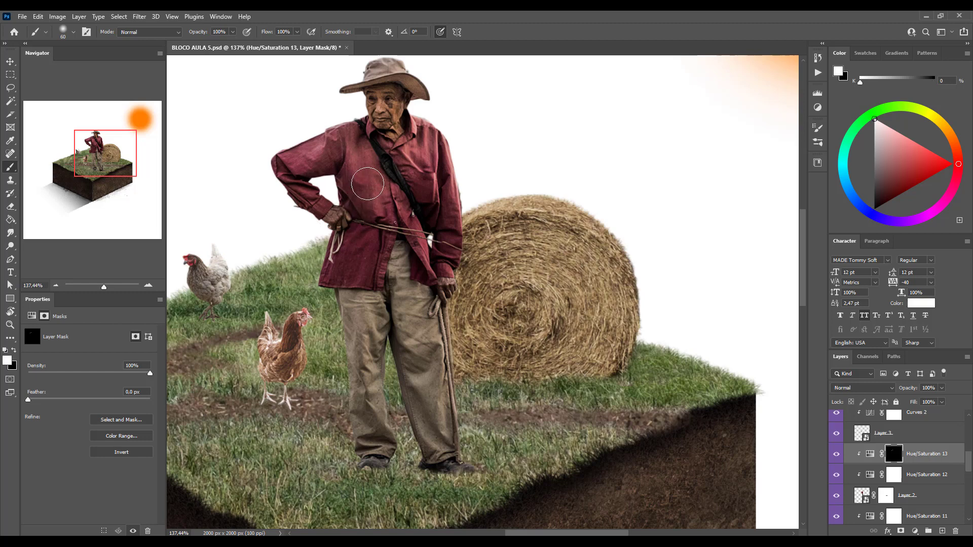
drag(367, 183, 374, 216)
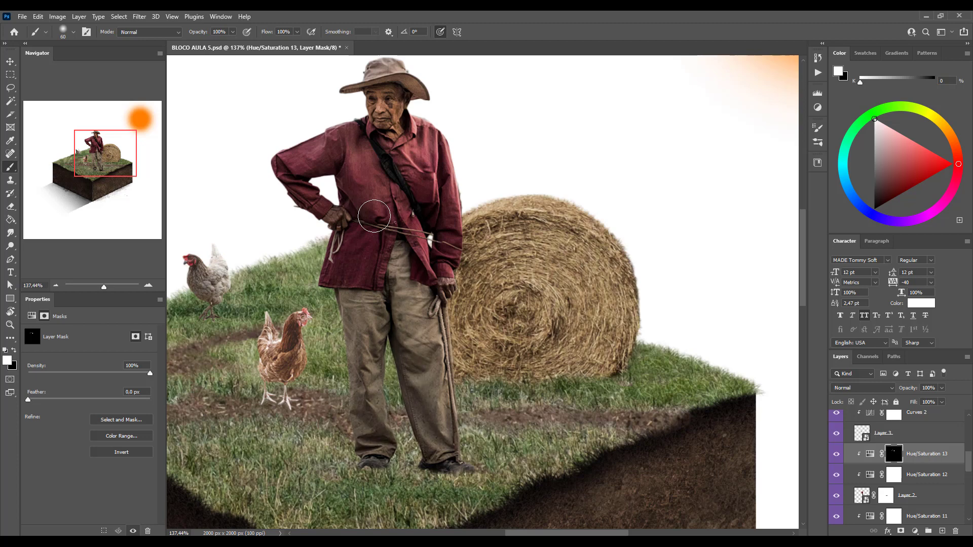
drag(374, 217, 396, 401)
alt+right_click(436, 340)
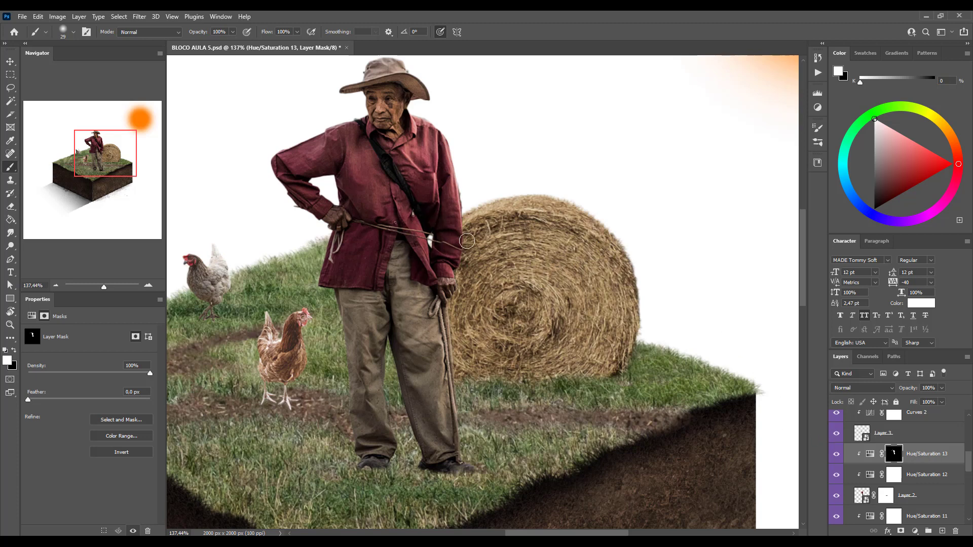
alt+right_click(466, 241)
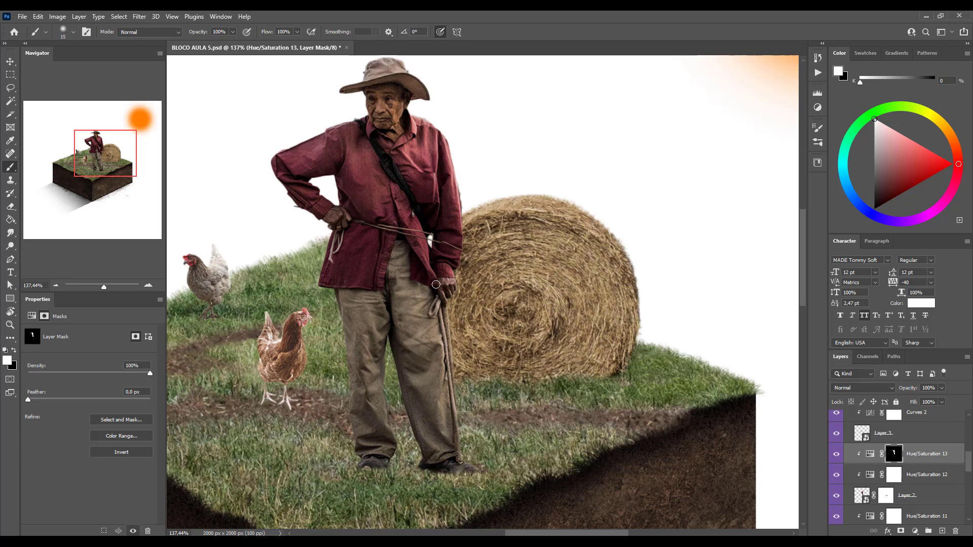
- Compare the farmer with and without the Hue/Saturation 13 shading, both close up and in the whole composition
click(836, 454)
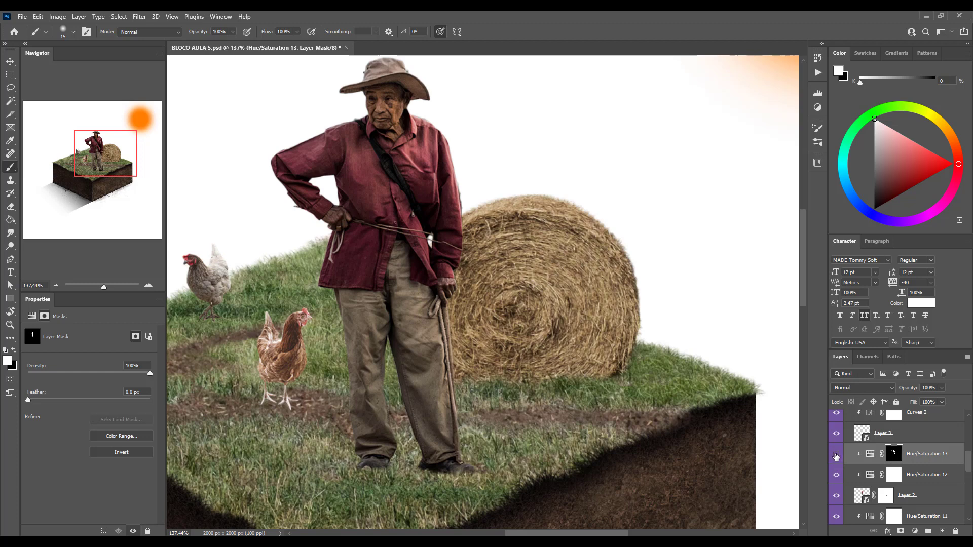
click(836, 456)
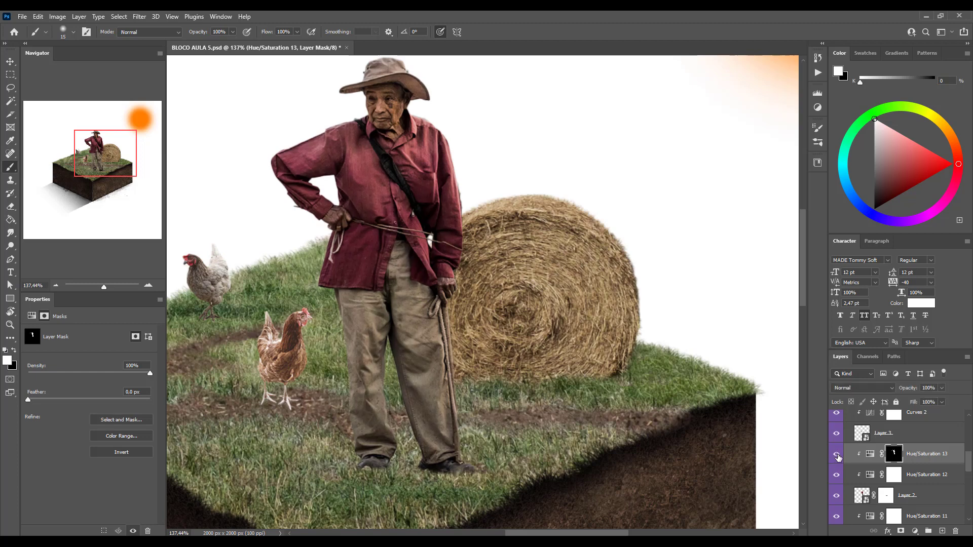
click(837, 456)
click(836, 456)
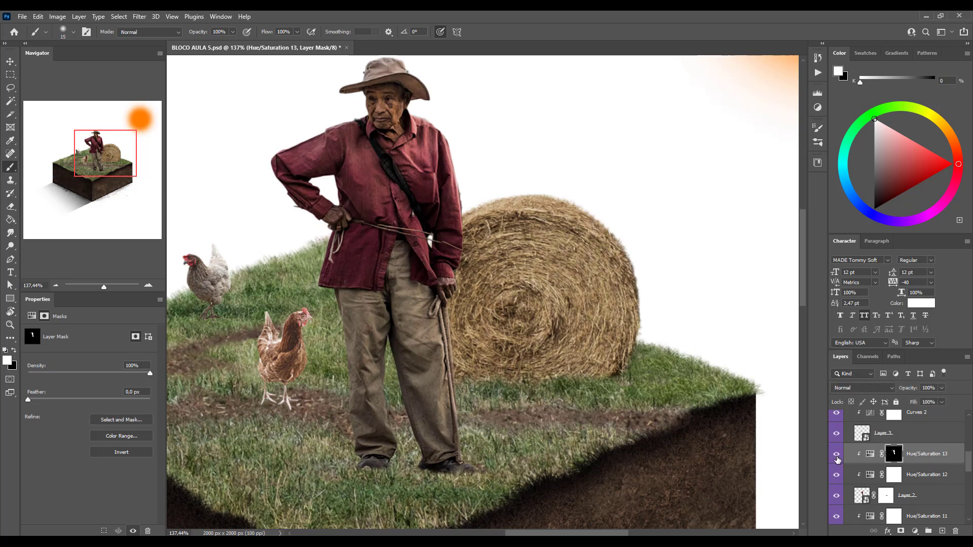
click(835, 456)
click(836, 457)
alt+scroll(607, 352, down, 4)
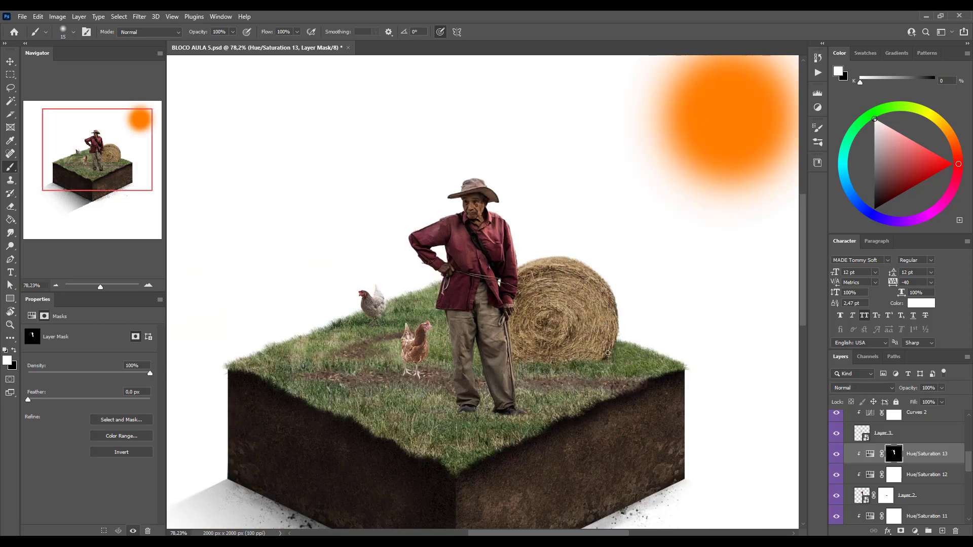
click(836, 456)
click(836, 456)
click(837, 456)
click(836, 456)
scroll(484, 415, down, 3)
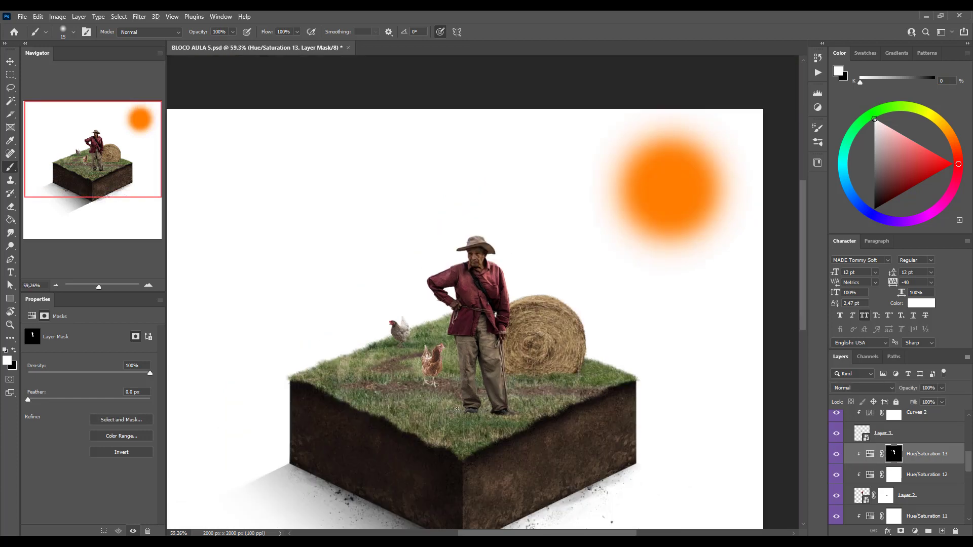
click(836, 456)
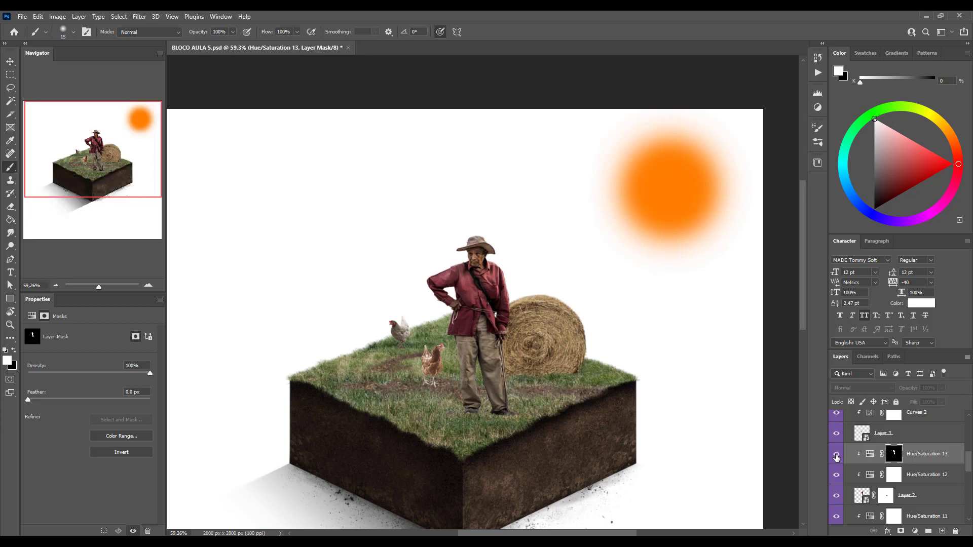
click(837, 456)
- Set the lightness of Hue/Saturation 13 to -22
click(870, 454)
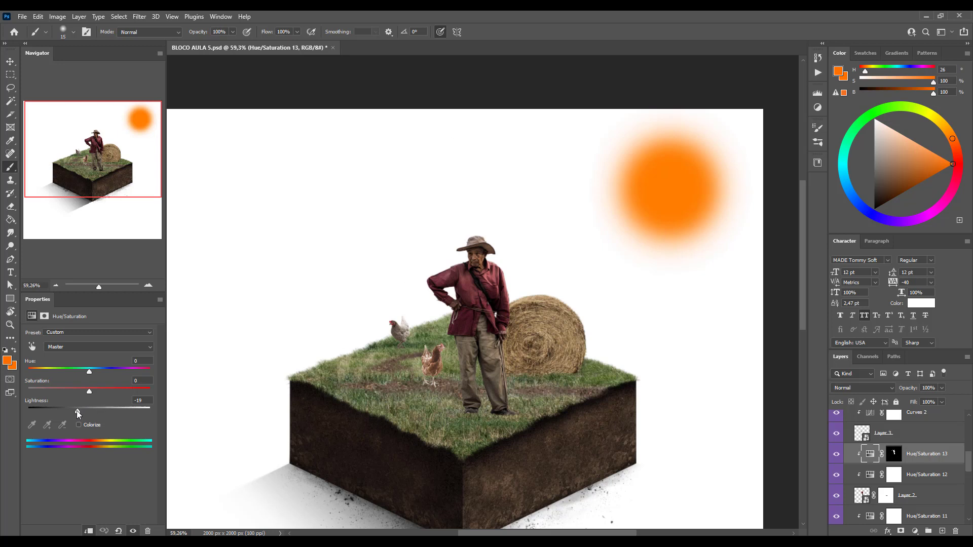
drag(76, 412, 76, 411)
drag(76, 412, 77, 412)
- Paint the Hue/Saturation 13 mask black around the farmer's mouth, nose and eyes with the 15 px brush
scroll(439, 331, up, 2)
scroll(480, 301, up, 2)
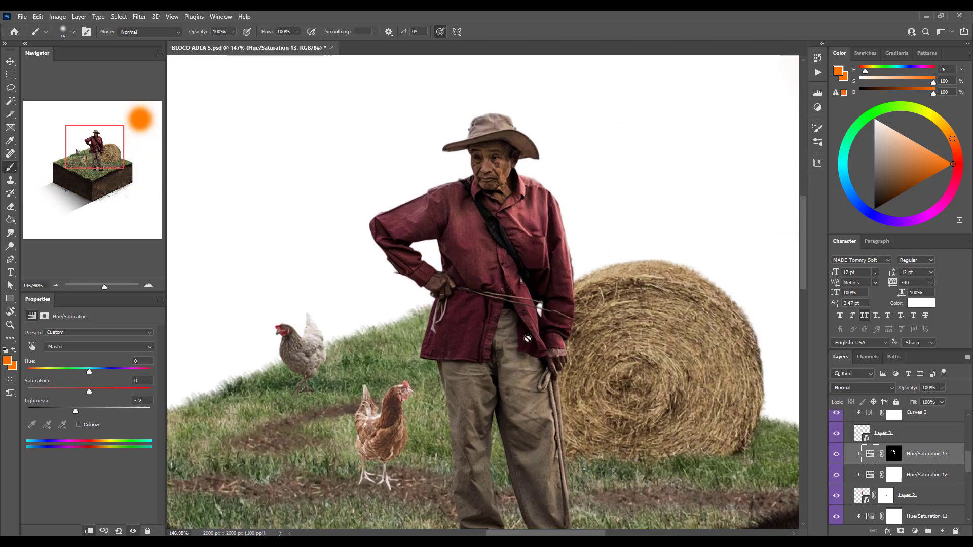
scroll(530, 315, up, 2)
scroll(471, 266, up, 5)
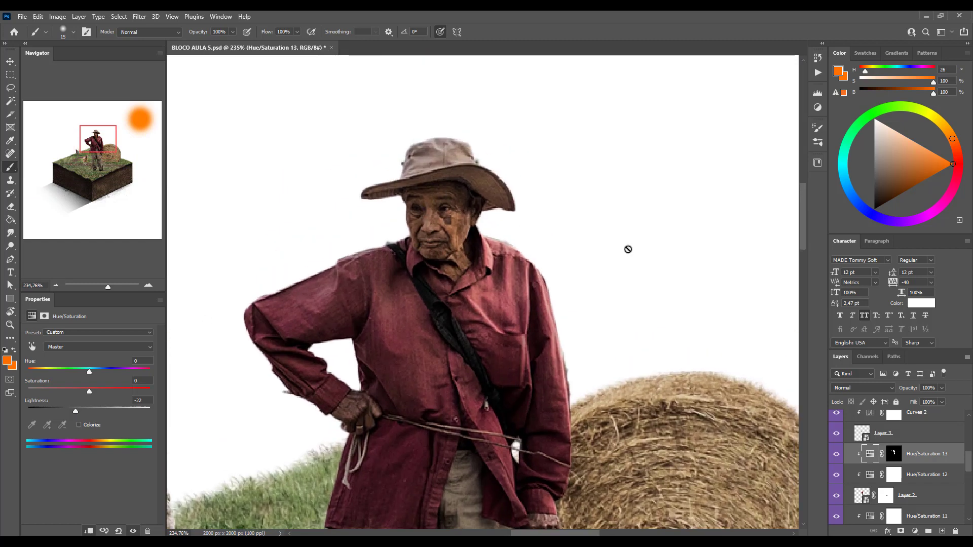
click(892, 454)
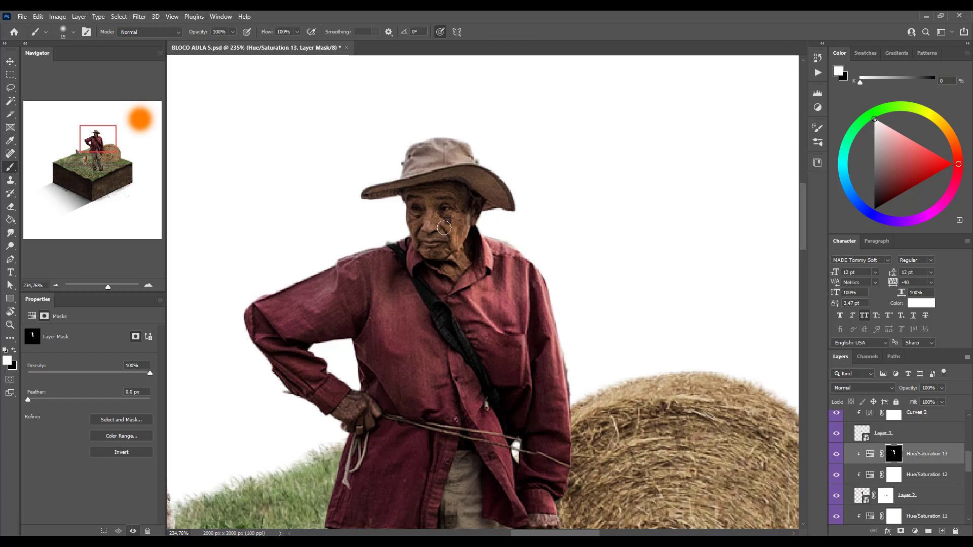
key(x)
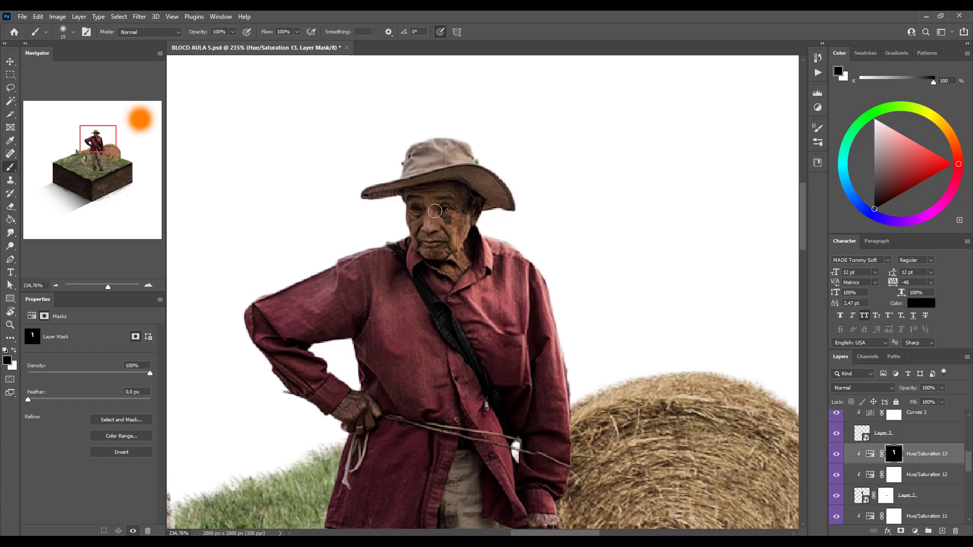
drag(428, 234, 426, 229)
drag(430, 226, 437, 211)
- Paint the mask white over the farmer's jaw, cheek and forehead, refining the shading around the mouth with a smaller brush
key(x)
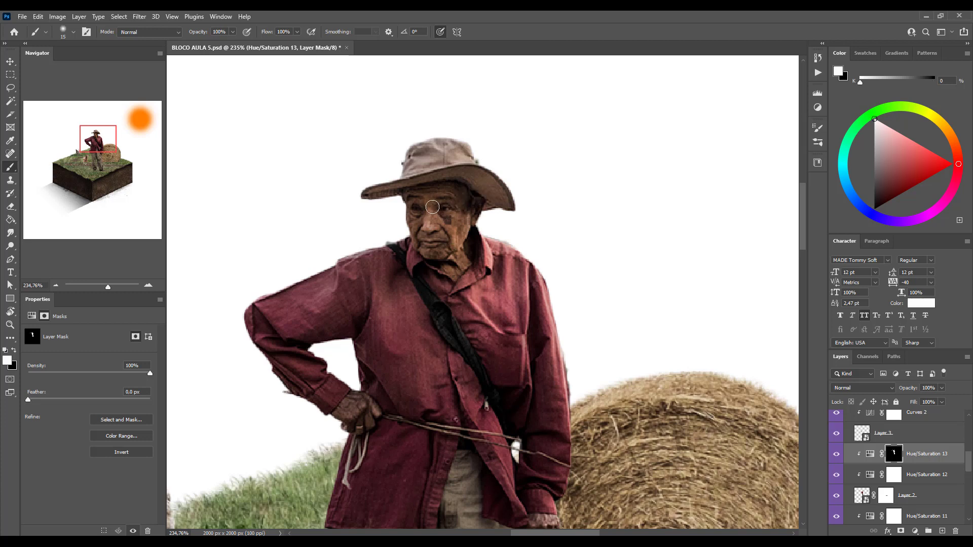
mouse_move(457, 253)
mouse_down()
mouse_move(434, 261)
mouse_move(428, 193)
mouse_up()
key(x)
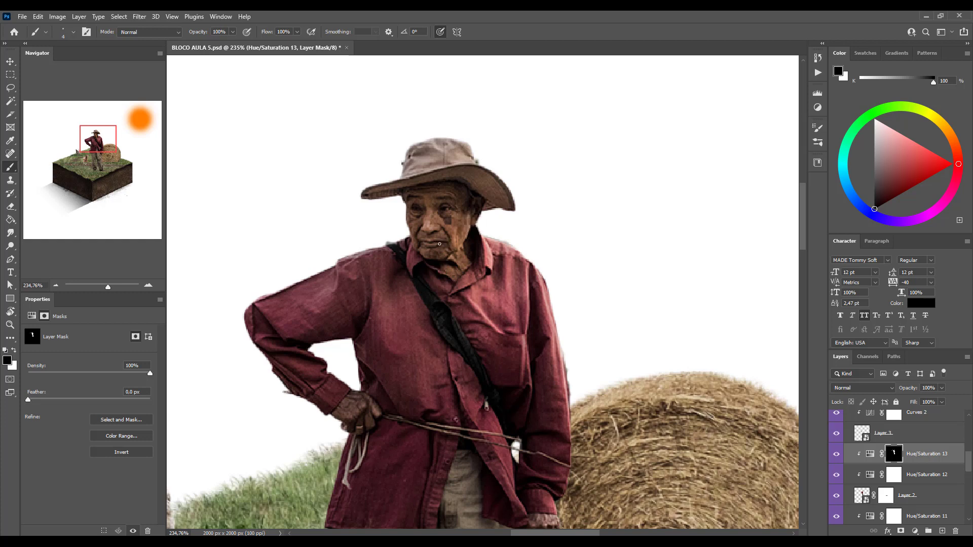
key(x)
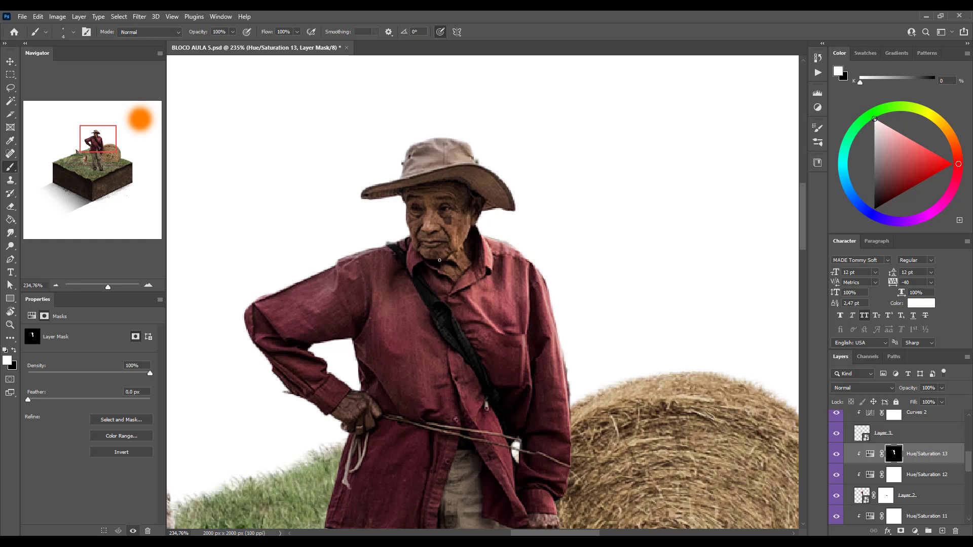
drag(447, 242, 451, 242)
- Add another Hue/Saturation adjustment clipped to the farmer with lightness -47 and invert its mask to black
click(915, 531)
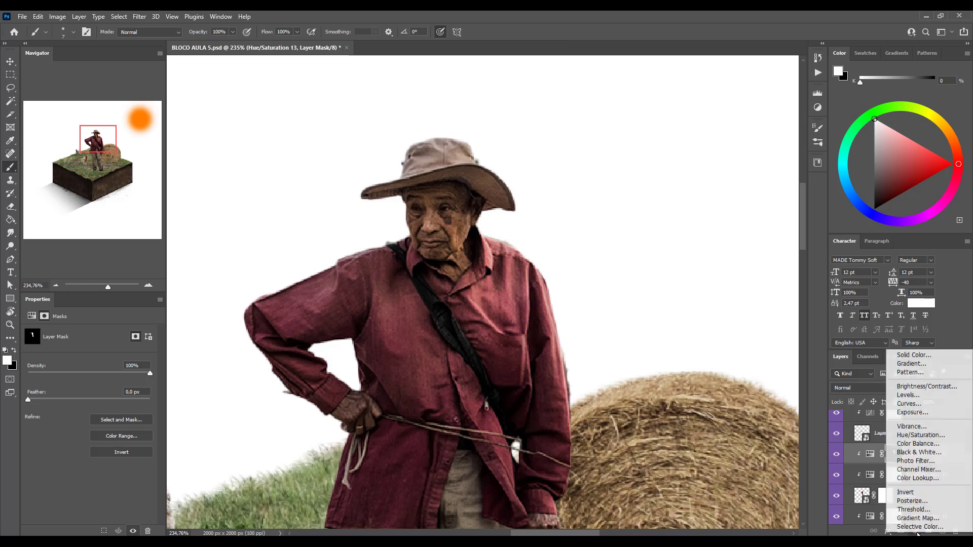
click(915, 435)
alt+click(920, 462)
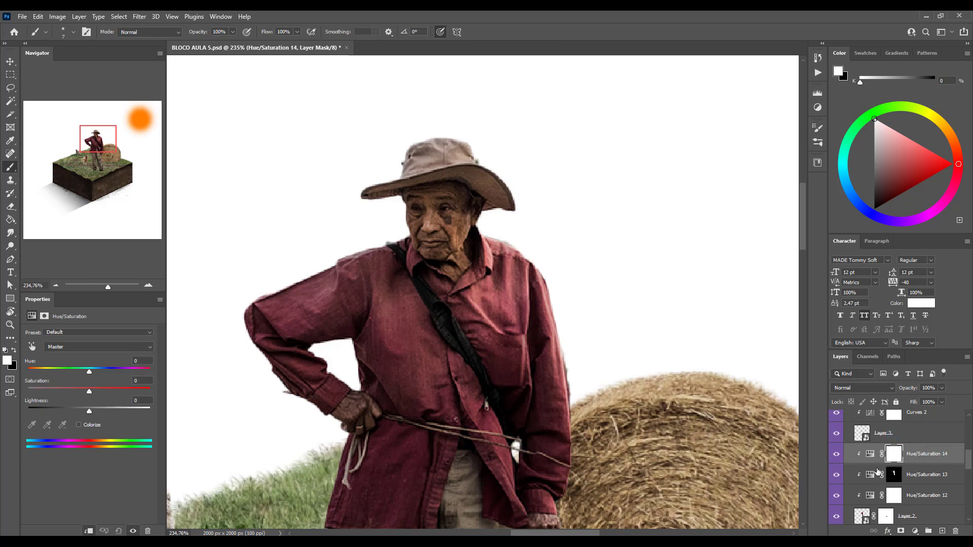
click(869, 453)
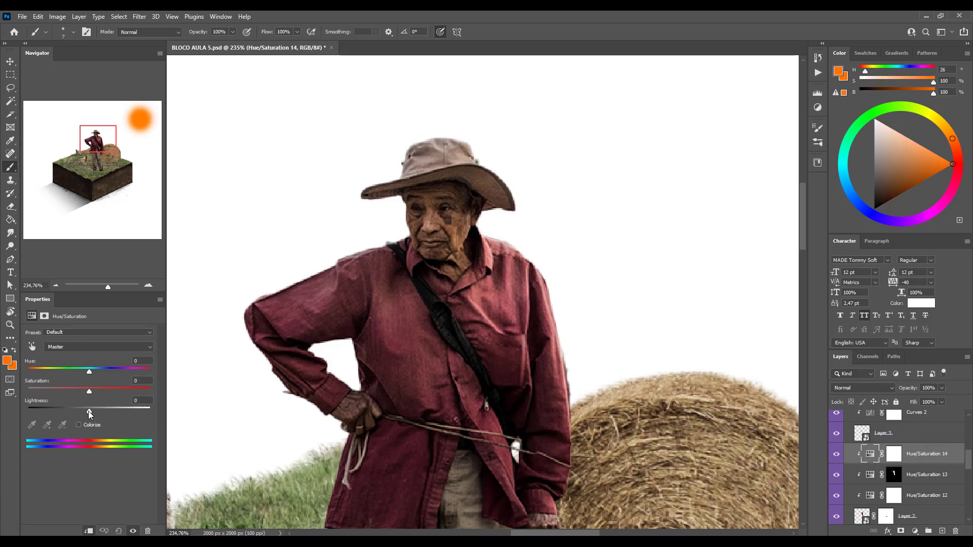
drag(88, 411, 66, 411)
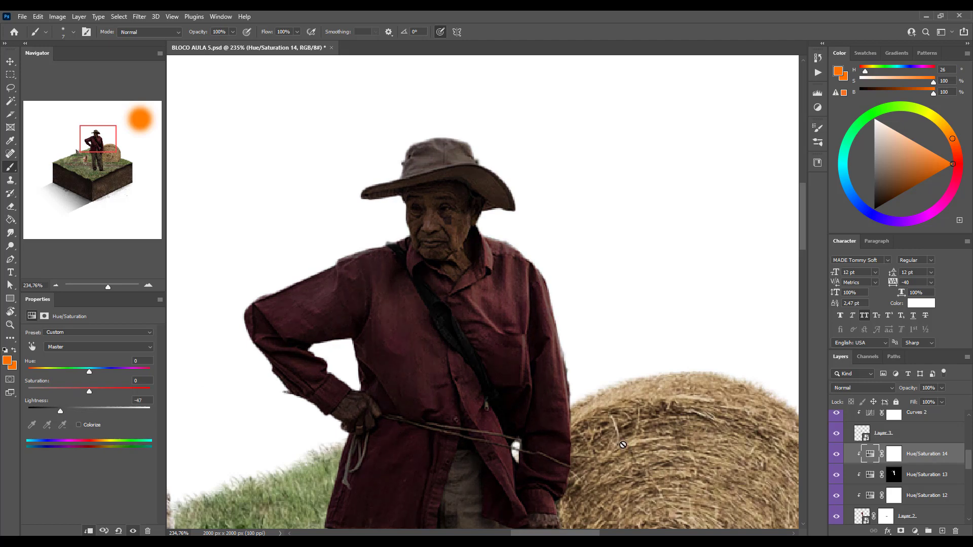
click(894, 457)
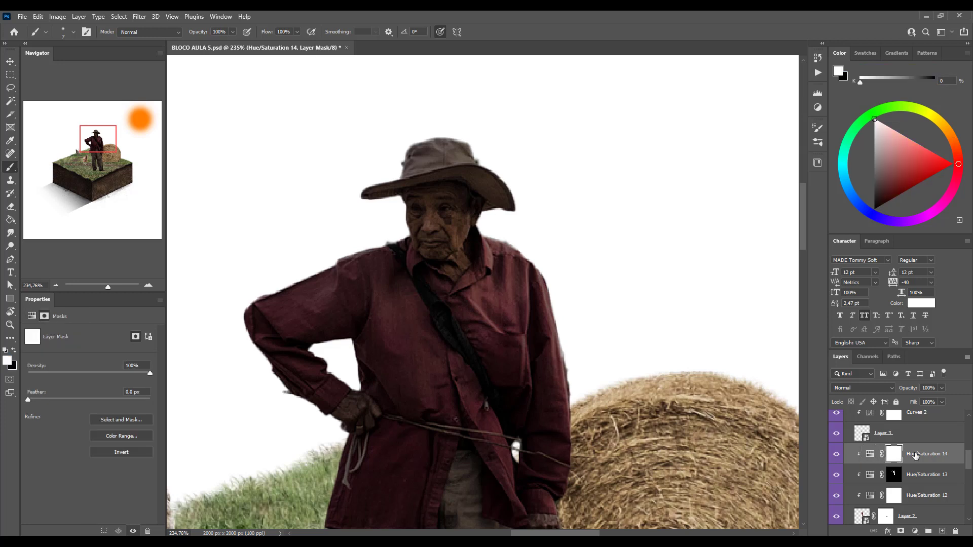
key(ctrl+i)
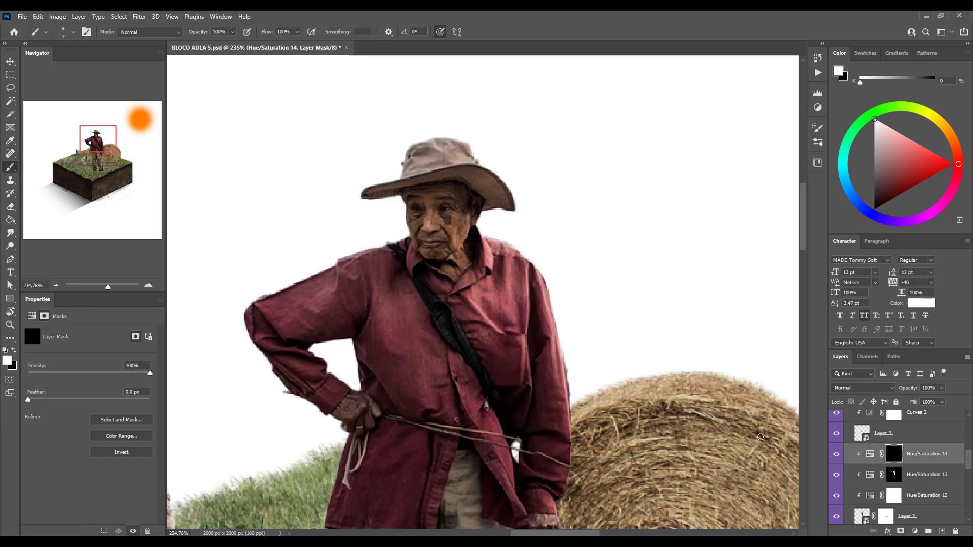
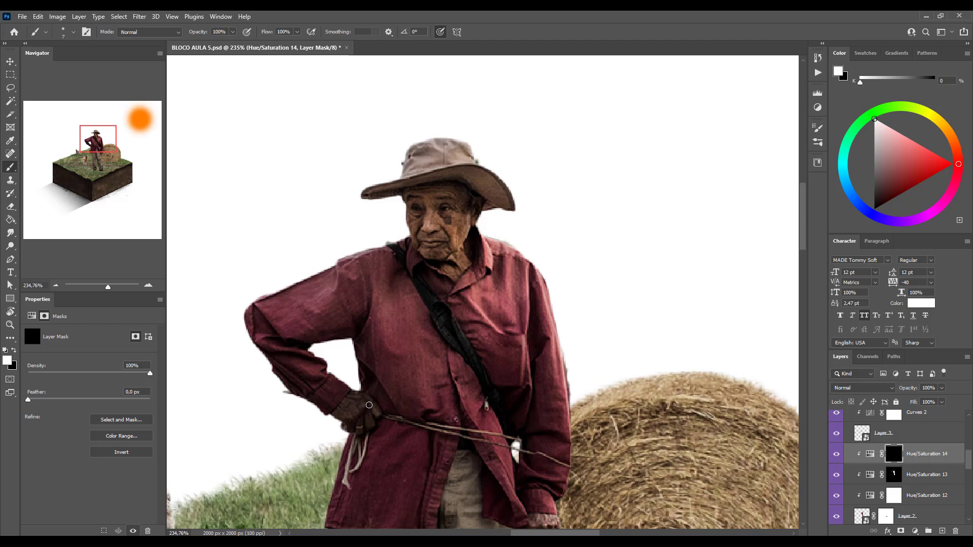
- Paint the Hue/Saturation 14 mask white over the farmer's hand on his hip, the hanging cord and the lower shirt
drag(368, 405, 352, 305)
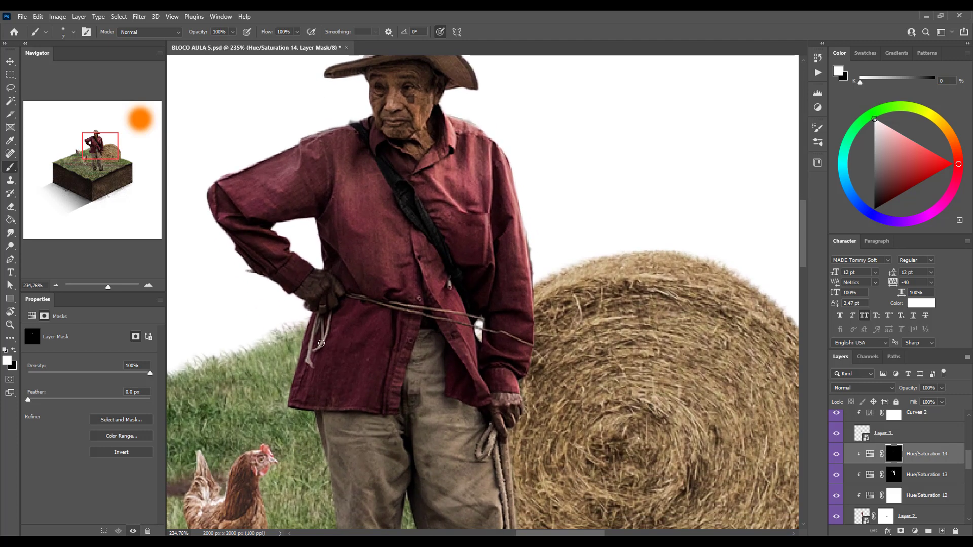
mouse_move(321, 343)
mouse_down()
mouse_move(312, 363)
mouse_move(321, 343)
mouse_up()
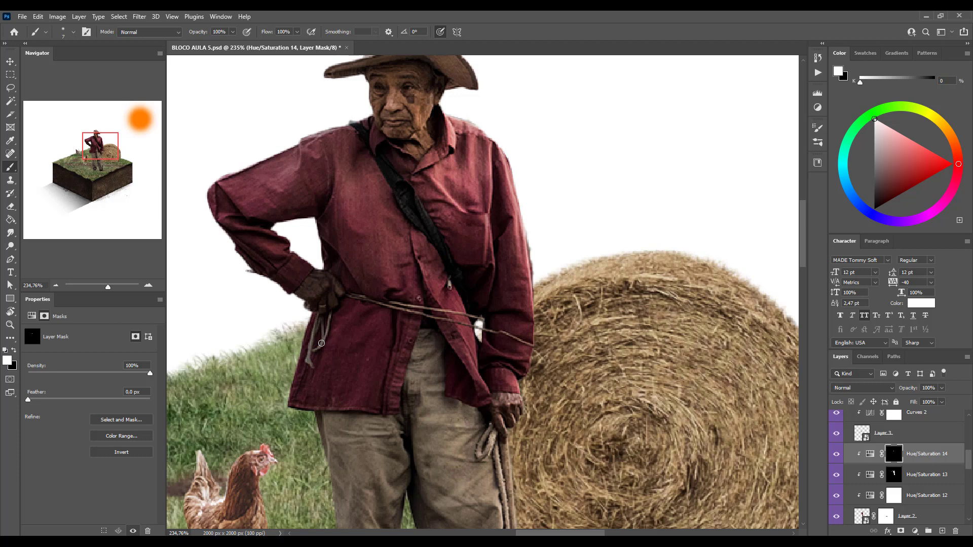
mouse_move(321, 343)
mouse_down()
mouse_move(312, 378)
mouse_move(373, 363)
mouse_up()
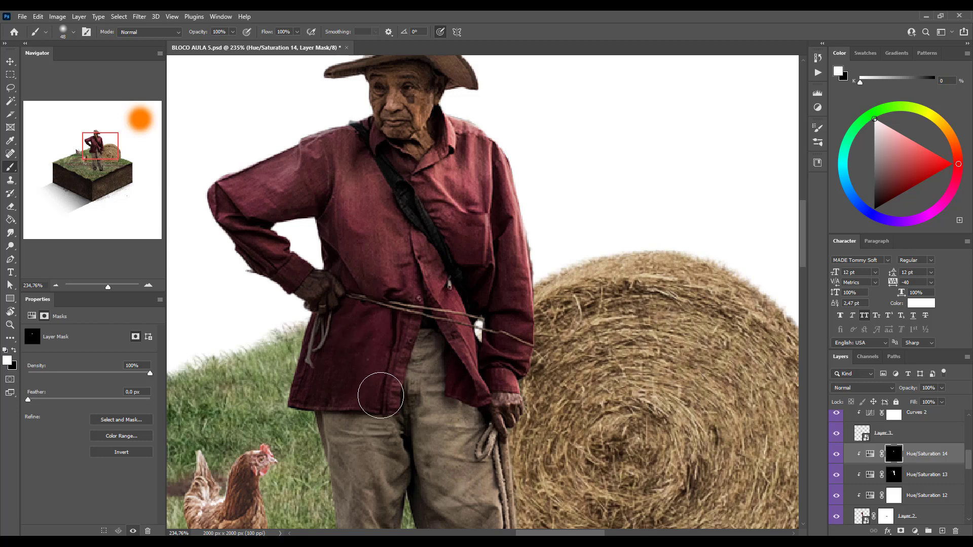
- Paint the mask white over the hand holding the cane and the rope loop, using a smaller 10 px brush
key(bracketleft)
key(bracketleft)
key(bracketleft)
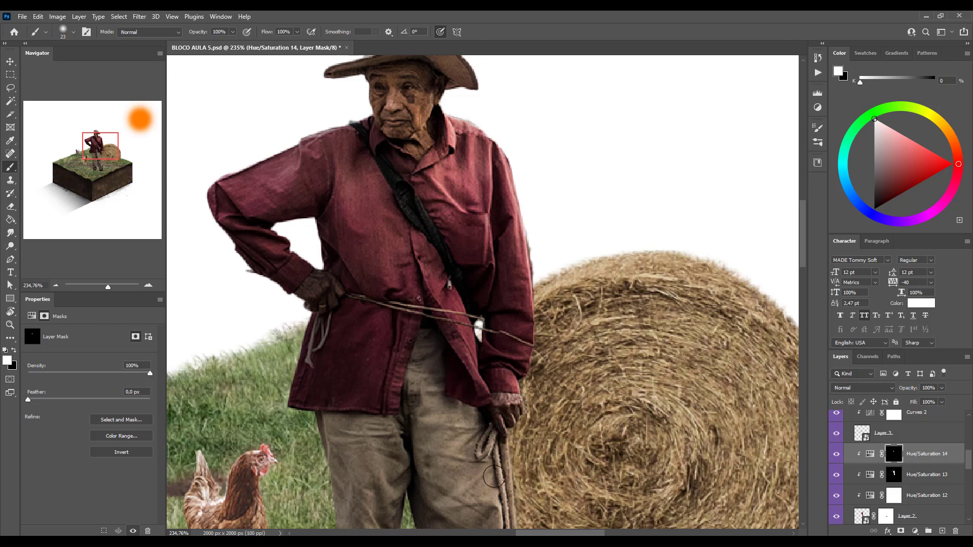
alt+right_click(482, 434)
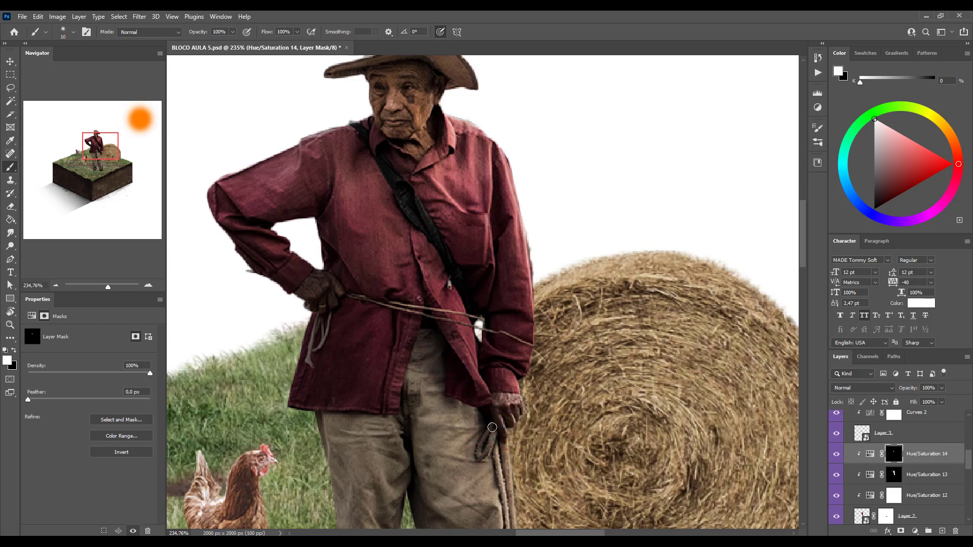
drag(485, 440, 472, 370)
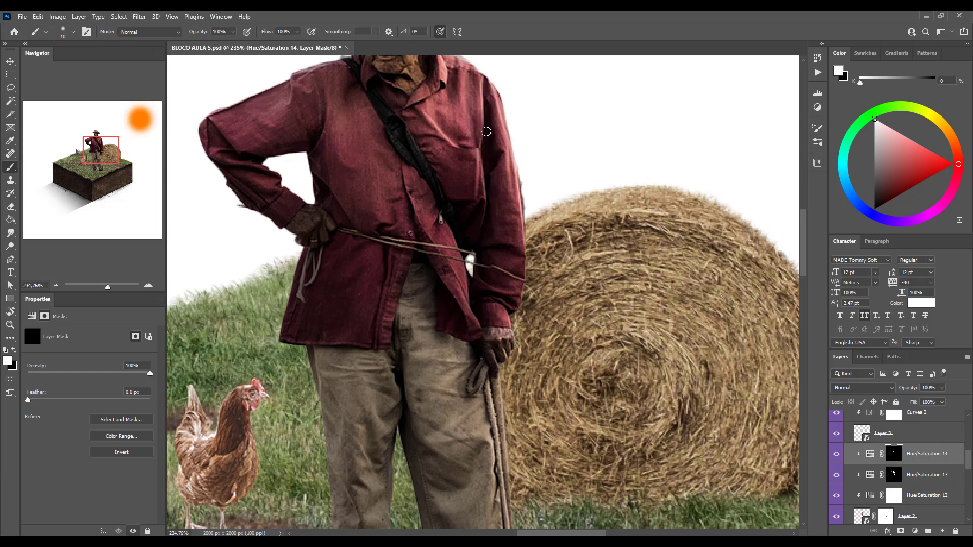
- Paint the mask white along the inner trouser legs and over both shoes to deepen their shadows
drag(406, 369, 410, 267)
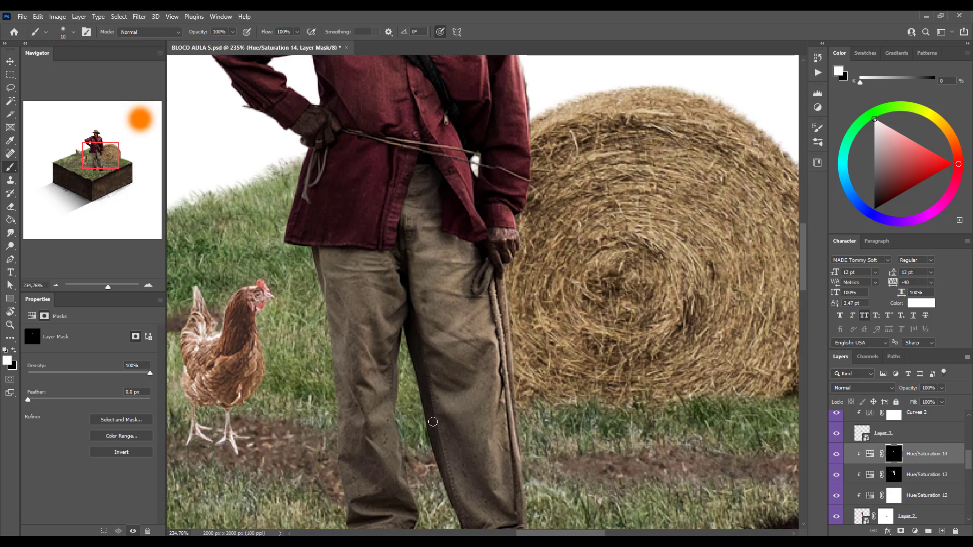
drag(442, 490, 421, 396)
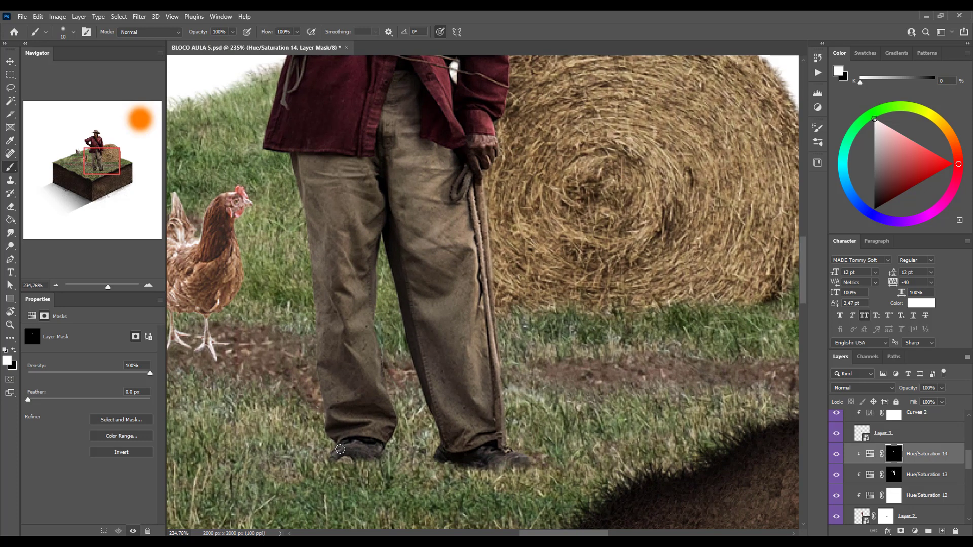
drag(340, 449, 357, 427)
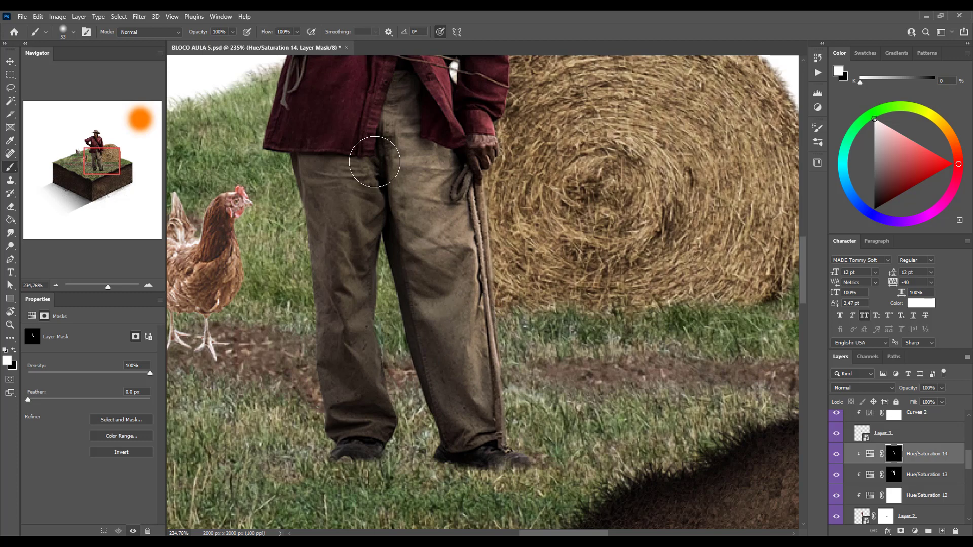
drag(374, 161, 410, 316)
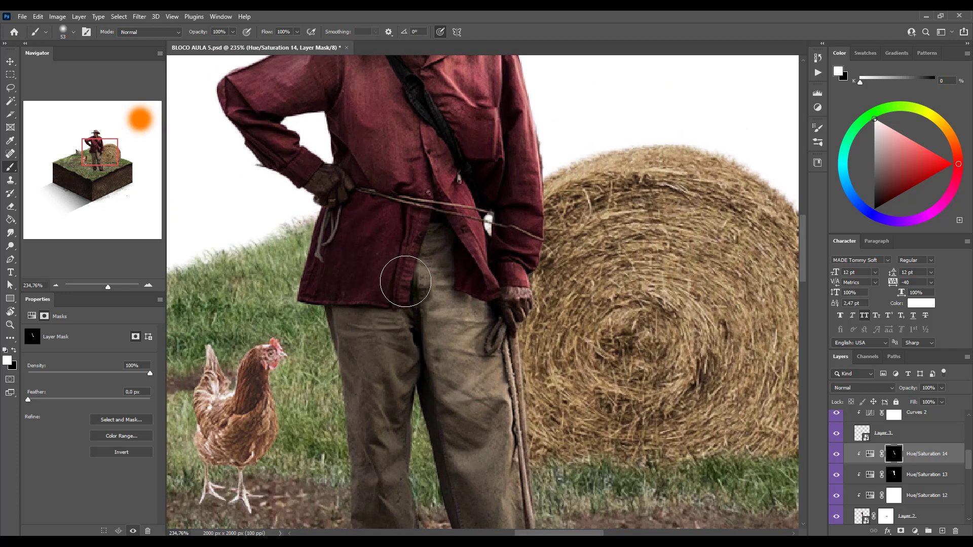
- Toggle the visibility of Hue/Saturation 14 to compare the farmer with and without the deeper shading
scroll(299, 228, down, 5)
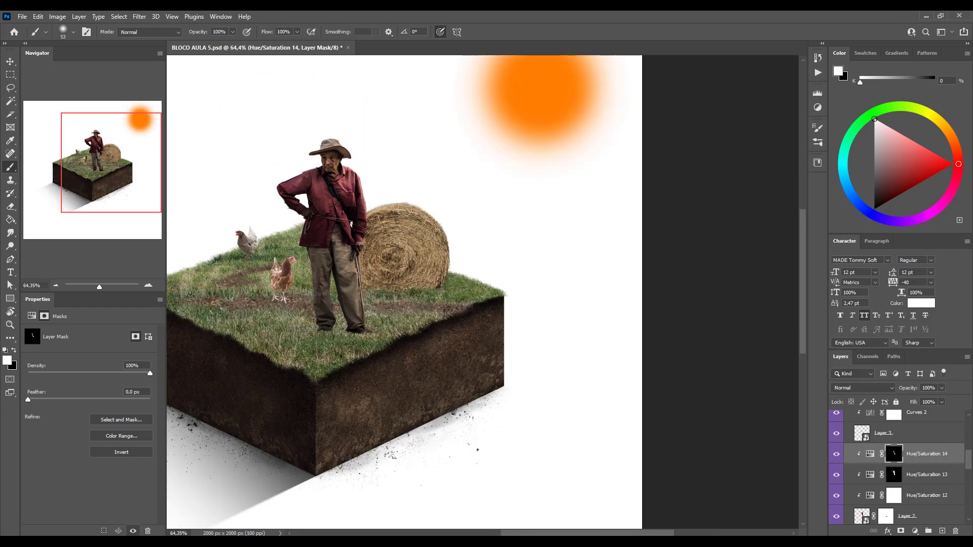
click(837, 456)
click(837, 455)
click(836, 456)
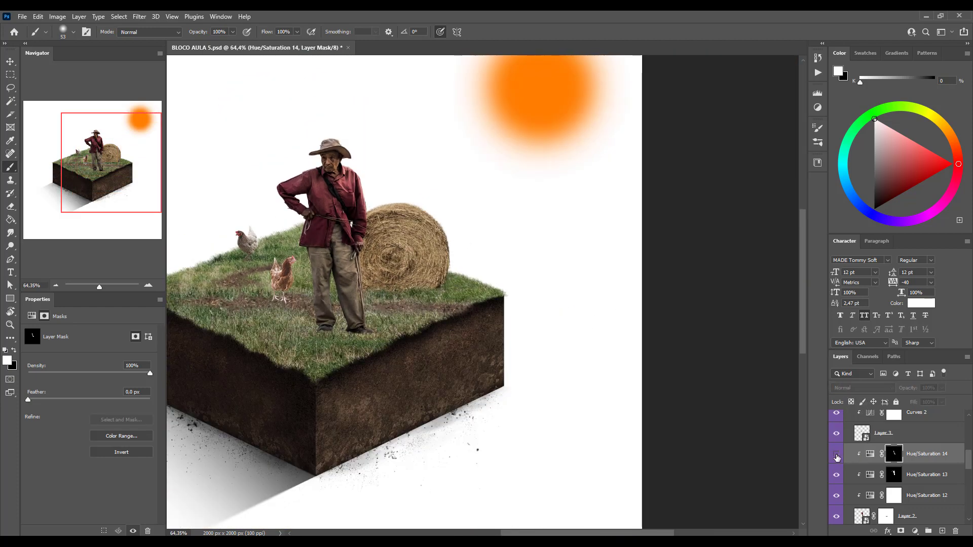
click(837, 456)
- Paint the mask white over the shadowed side of the farmer's face and his collar with a 27 px brush
scroll(291, 118, up, 4)
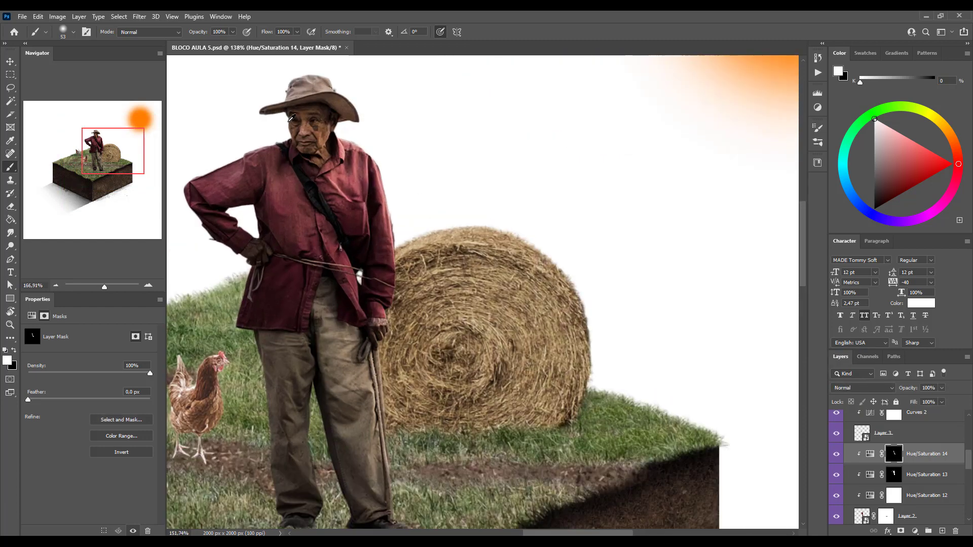
scroll(292, 118, up, 2)
scroll(308, 111, up, 4)
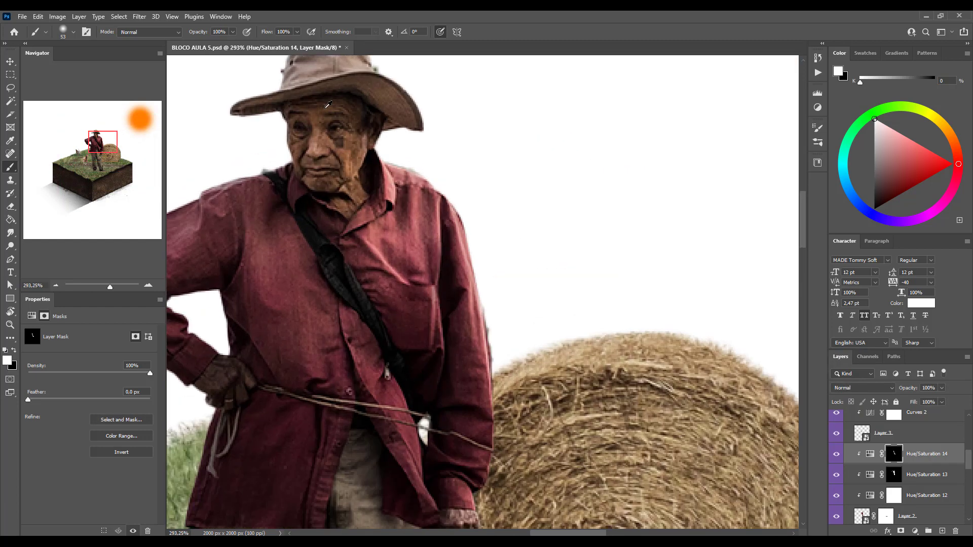
alt+right_click(372, 231)
drag(373, 230, 316, 231)
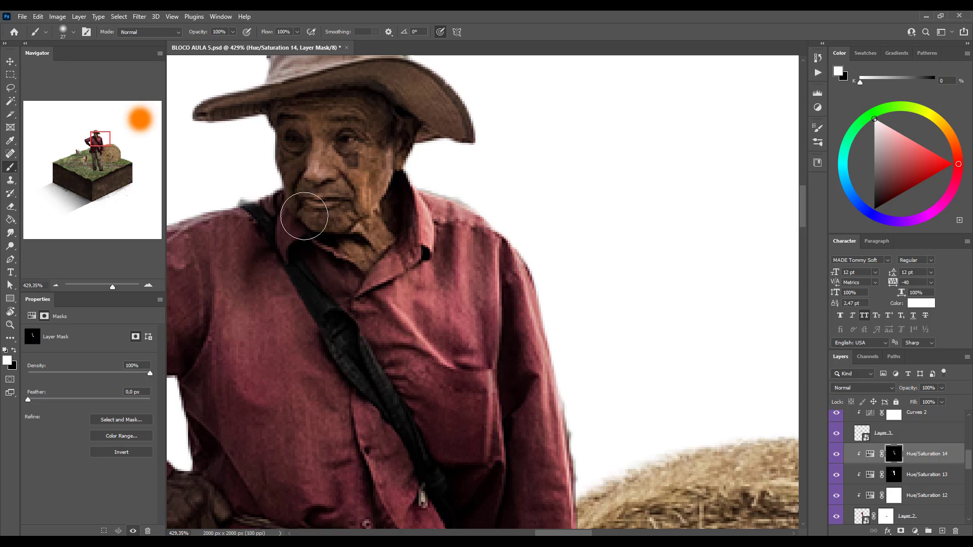
mouse_move(299, 130)
mouse_down()
mouse_move(291, 108)
mouse_move(294, 122)
mouse_move(313, 108)
mouse_move(304, 117)
mouse_move(318, 117)
mouse_move(317, 100)
mouse_move(306, 129)
mouse_move(289, 122)
mouse_move(278, 139)
mouse_up()
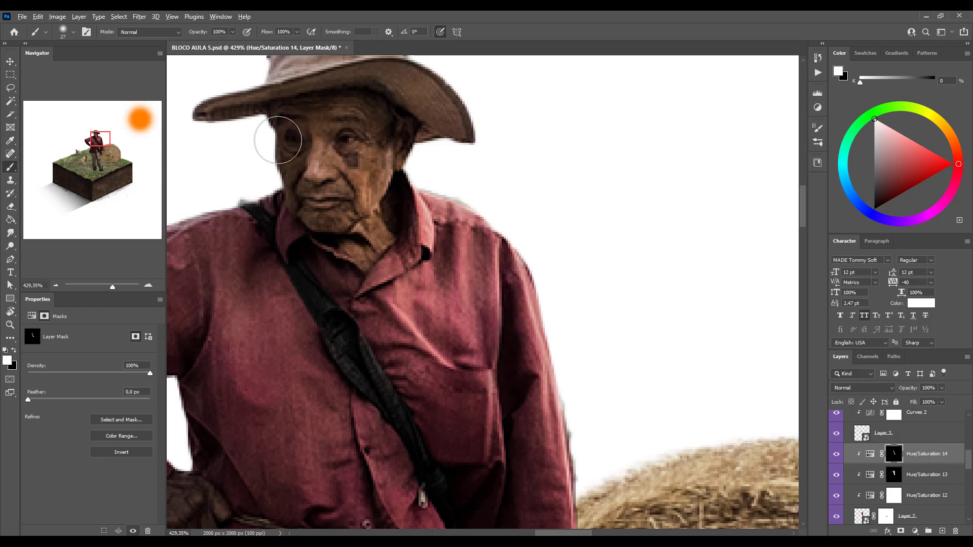
- Compare the whole composition with Hue/Saturation 14 hidden and shown to check the face shading
scroll(277, 140, down, 6)
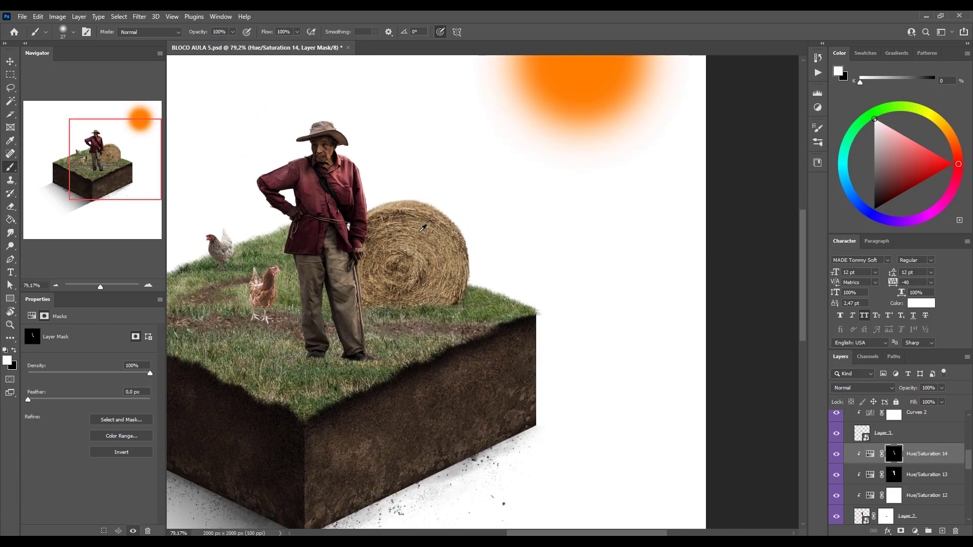
scroll(422, 228, down, 1)
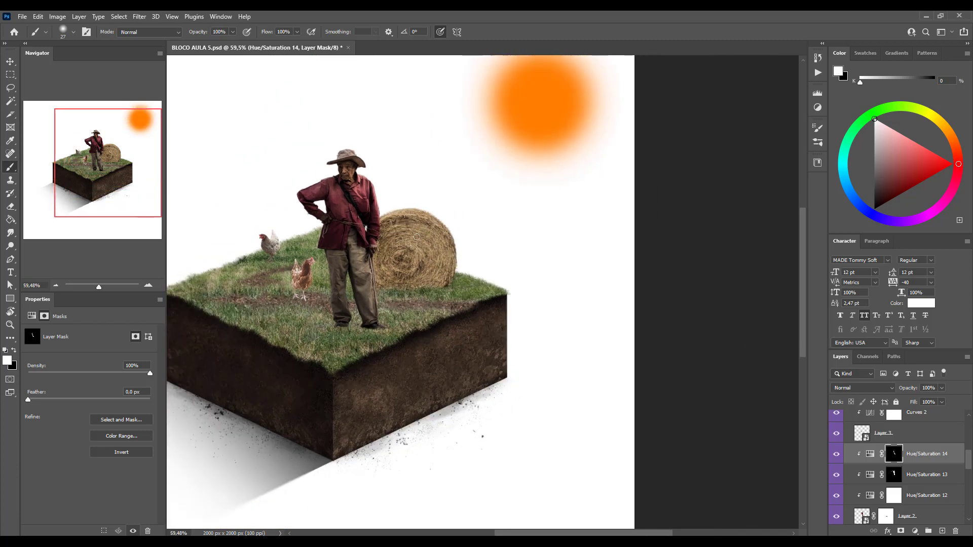
click(836, 454)
click(837, 455)
click(836, 455)
click(836, 456)
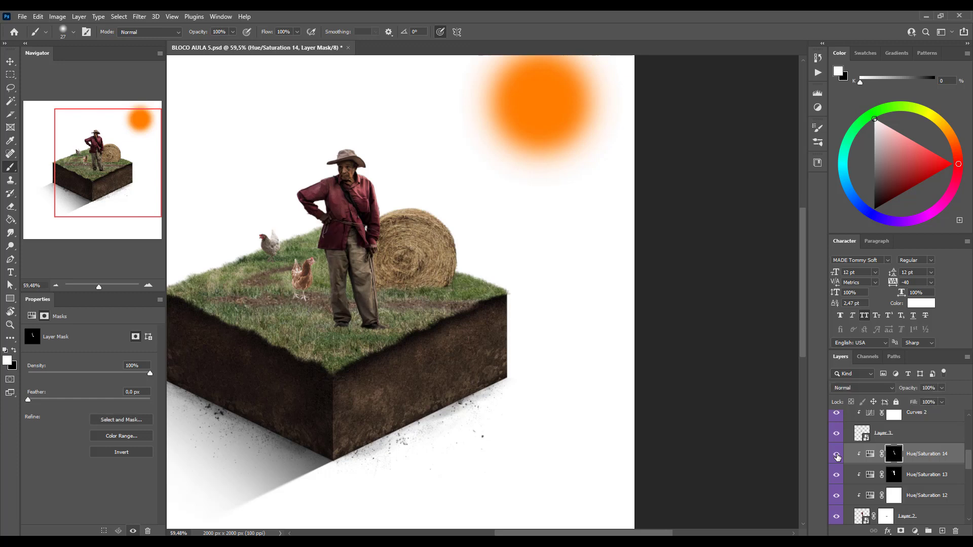
- Set the lightness of Hue/Saturation 14 to -34 and compare the farmer with the adjustment hidden and shown
click(869, 454)
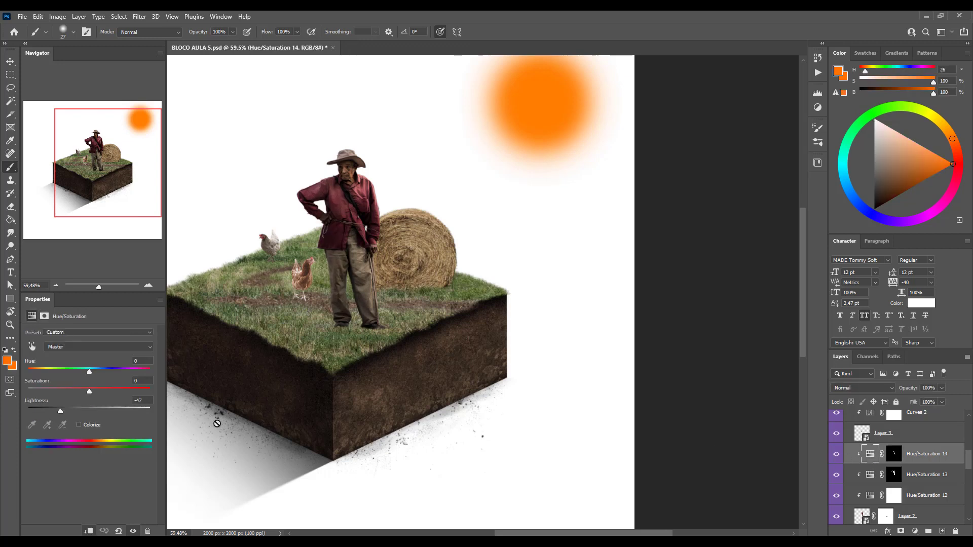
drag(58, 409, 69, 411)
click(72, 411)
click(836, 455)
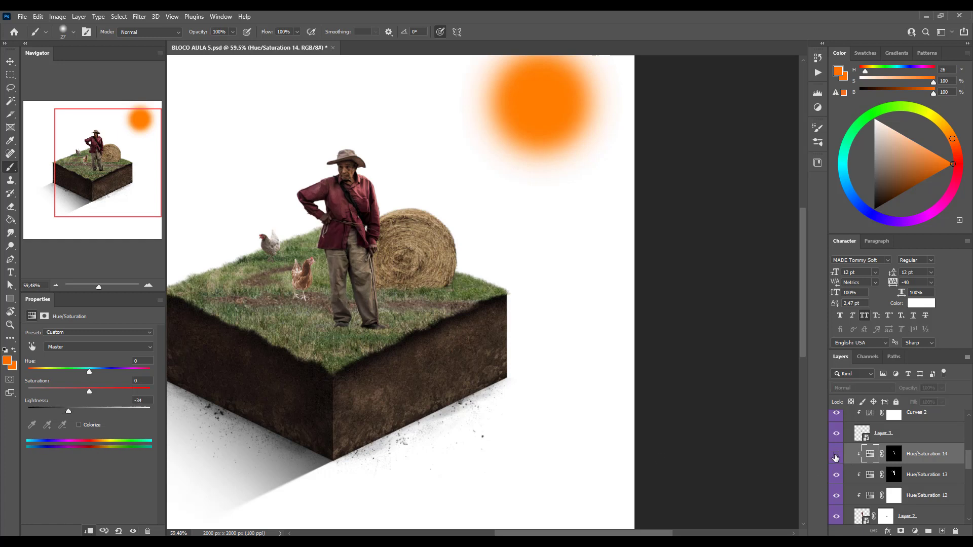
click(836, 455)
click(835, 455)
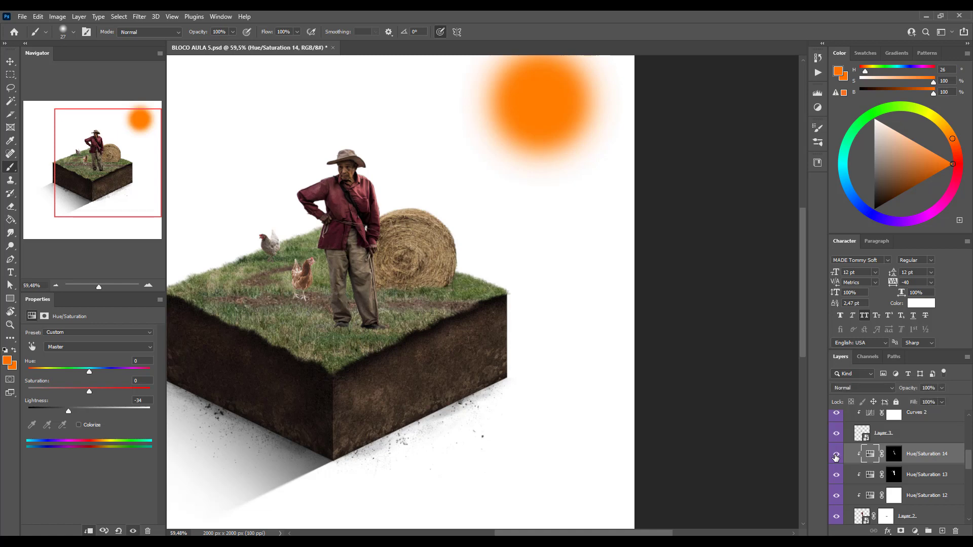
click(835, 455)
click(835, 455)
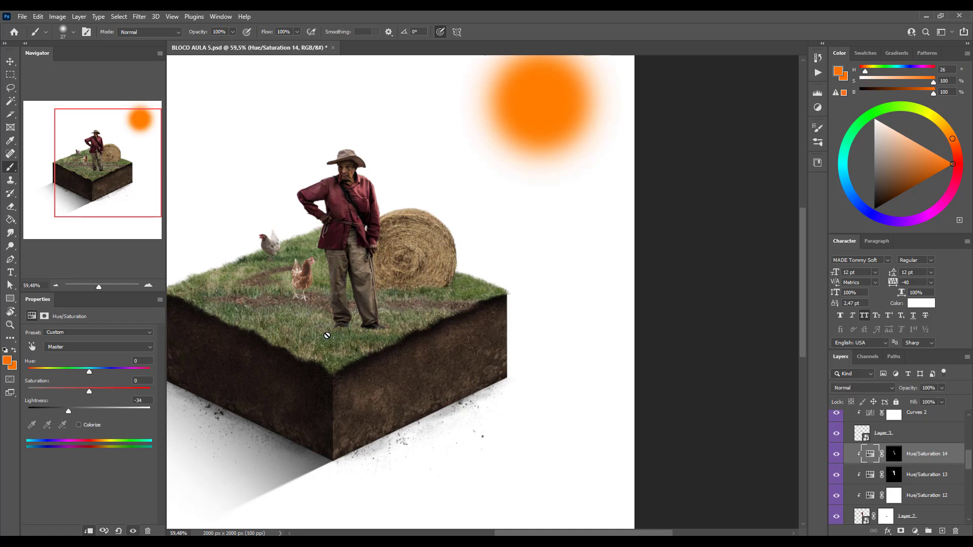
scroll(361, 329, up, 3)
scroll(357, 328, down, 1)
scroll(357, 328, down, 1)
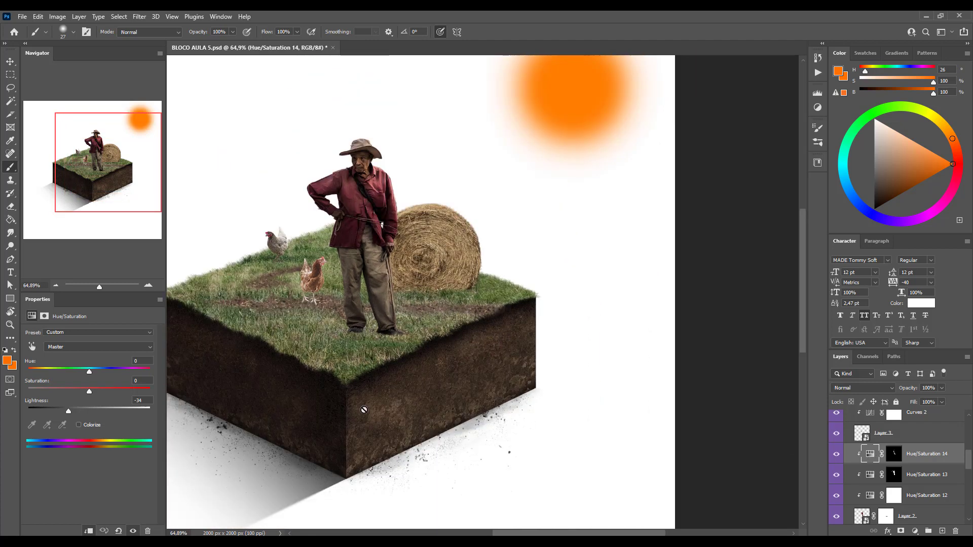
- Set the lightness of Hue/Saturation 14 to -20 and toggle the adjustment to check the softer shading
drag(69, 412, 77, 409)
click(836, 455)
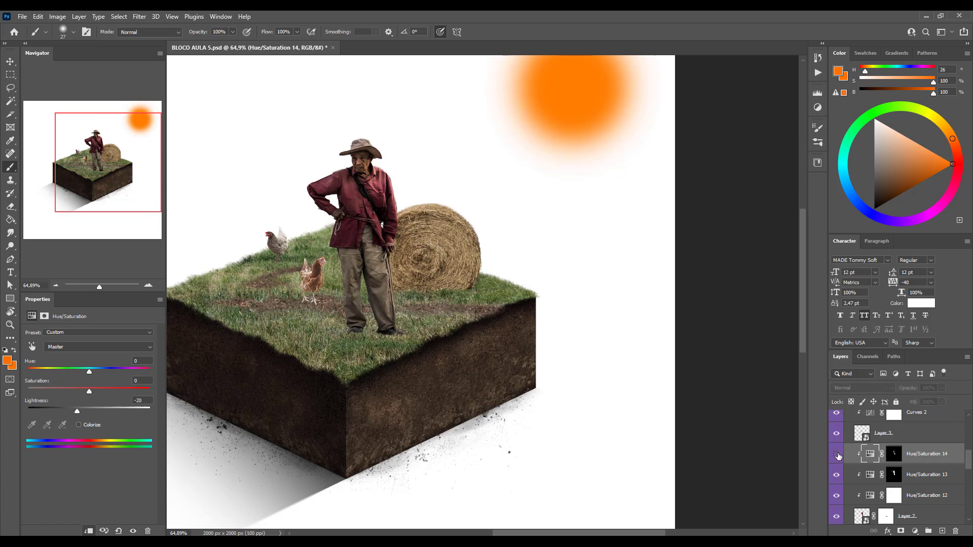
click(837, 454)
click(836, 455)
click(836, 454)
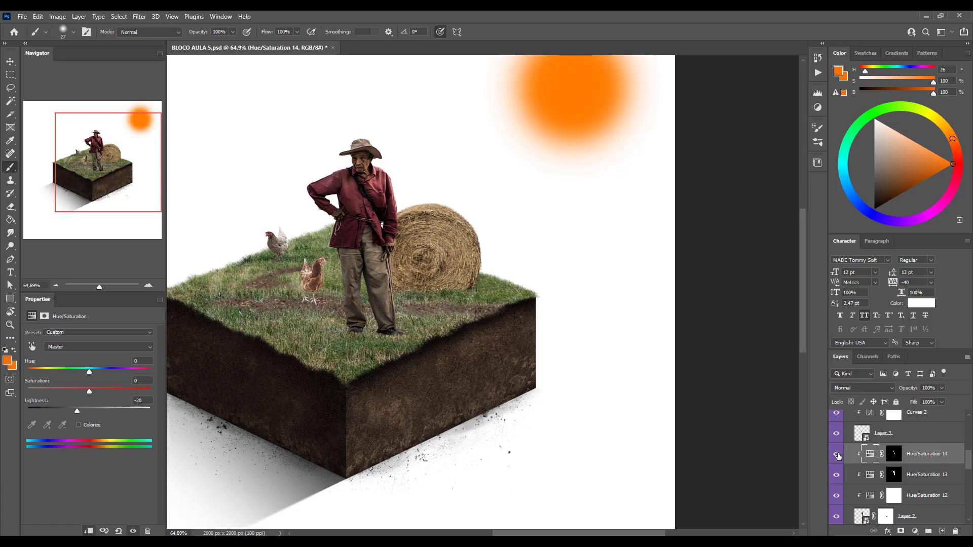
click(837, 455)
click(837, 455)
- Select the Hue/Saturation 10 adjustment in the hay bale's layer group and switch to the Move tool
scroll(363, 123, up, 2)
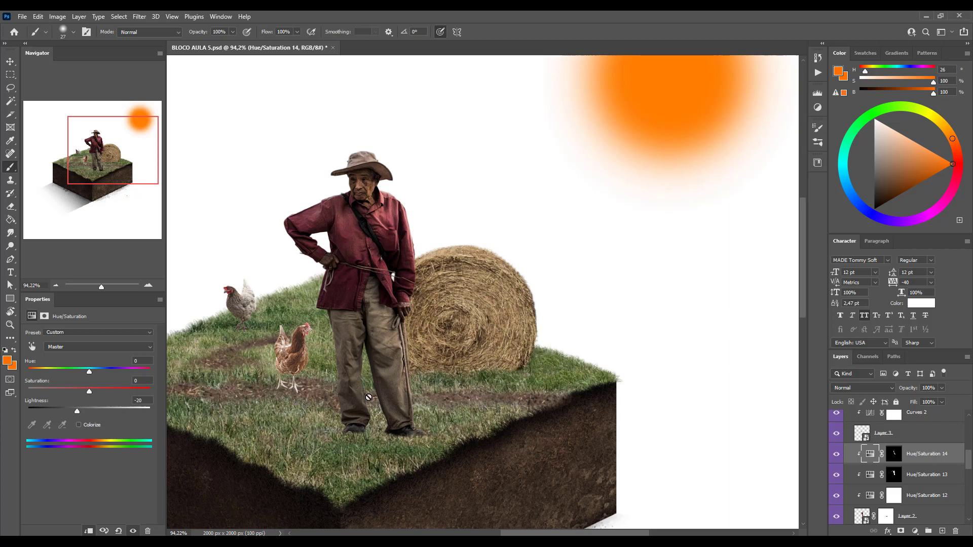
scroll(475, 341, up, 2)
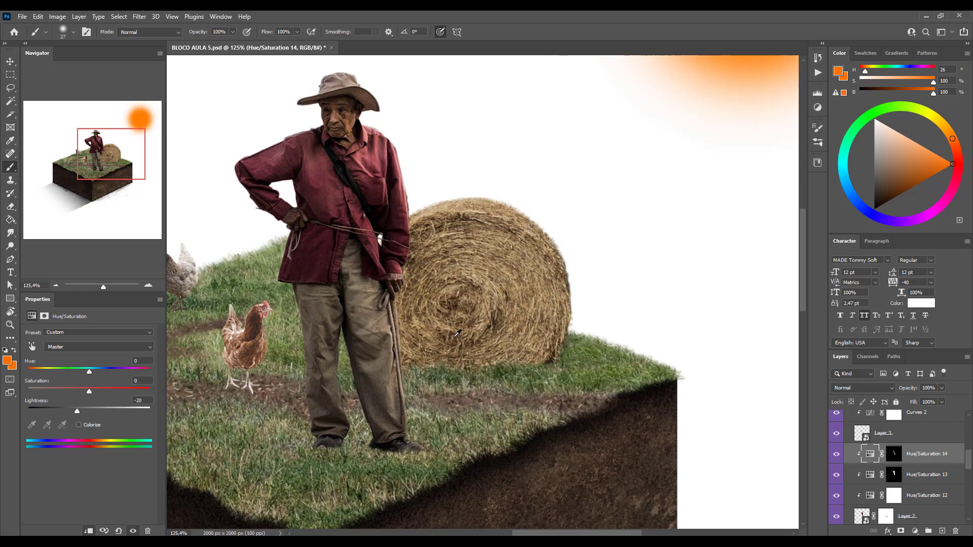
scroll(486, 340, down, 2)
key(alt+bracketleft)
key(alt+bracketleft)
key(alt+bracketleft)
key(alt+bracketleft)
key(alt+bracketleft)
key(alt+bracketleft)
key(alt+bracketleft)
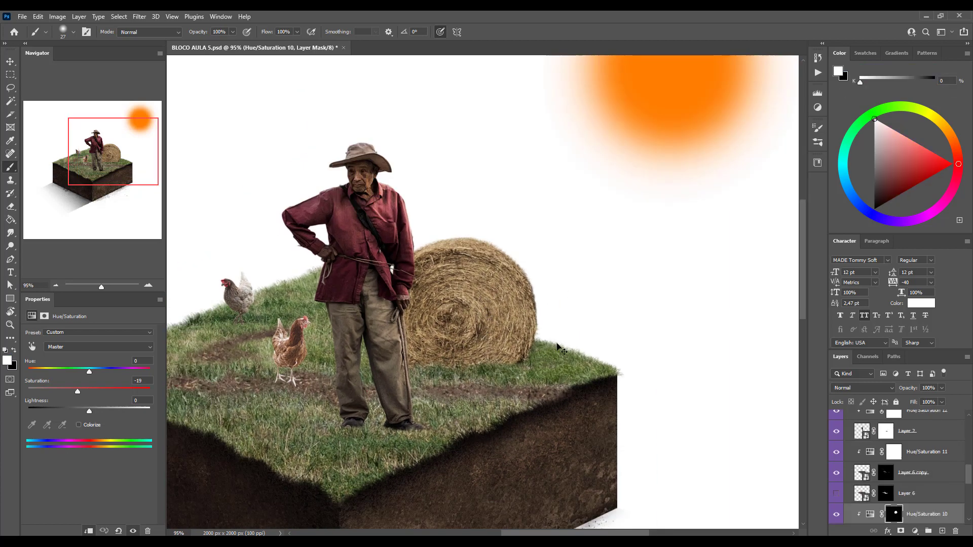
scroll(861, 499, down, 3)
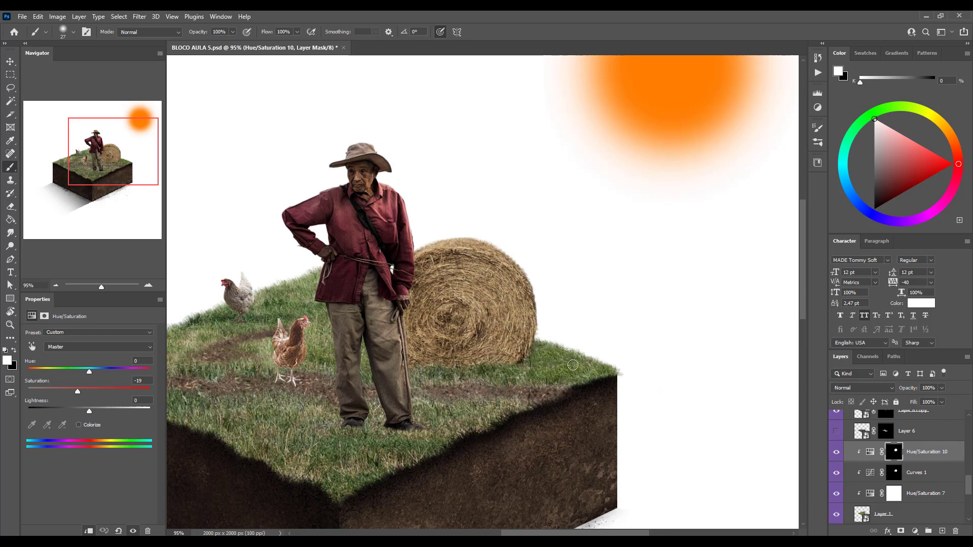
click(915, 532)
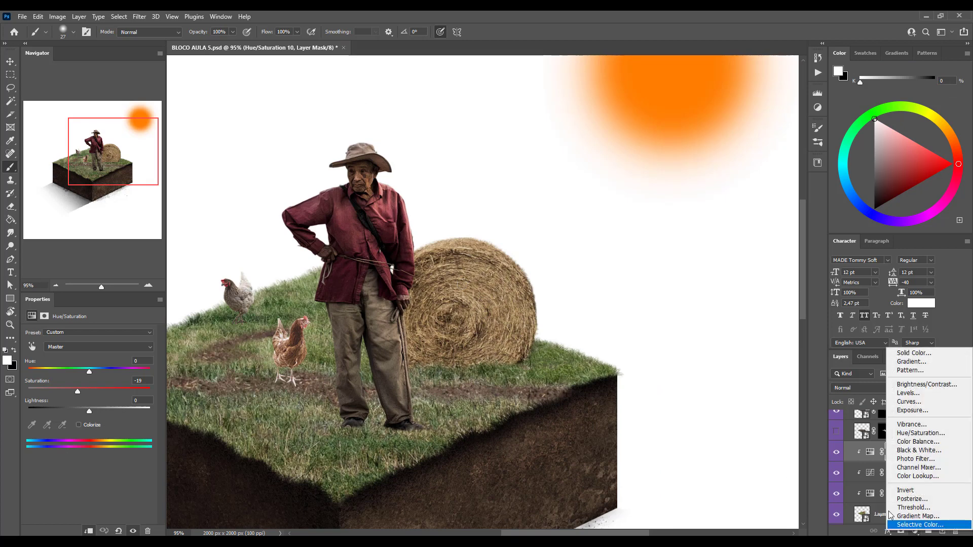
click(10, 61)
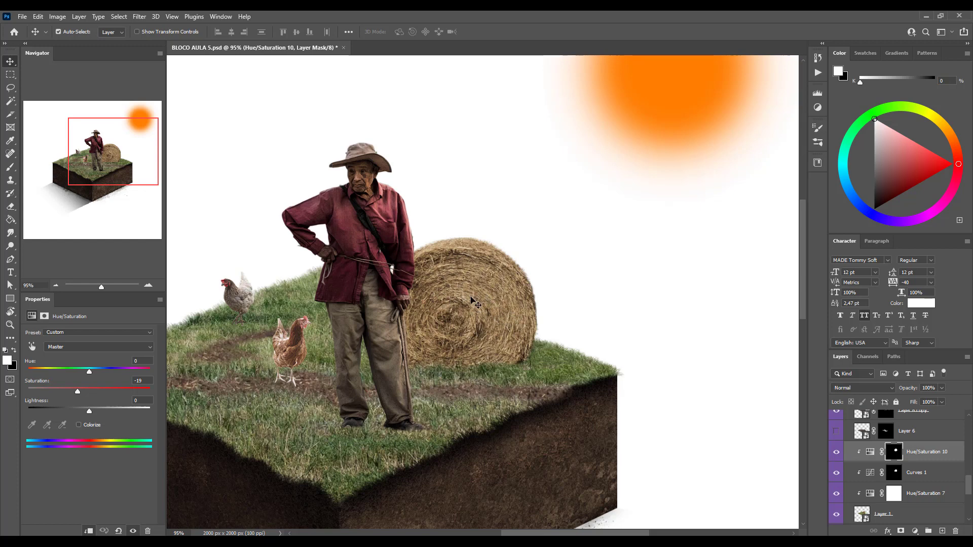
- Toggle the visibility of Hue/Saturation 10 to examine its effect on the hay bale
drag(481, 311, 471, 286)
click(835, 452)
click(836, 453)
click(835, 452)
click(836, 452)
click(836, 452)
- Load the Hue/Saturation 10 mask as a selection around the hay bale
scroll(895, 433, down, 1)
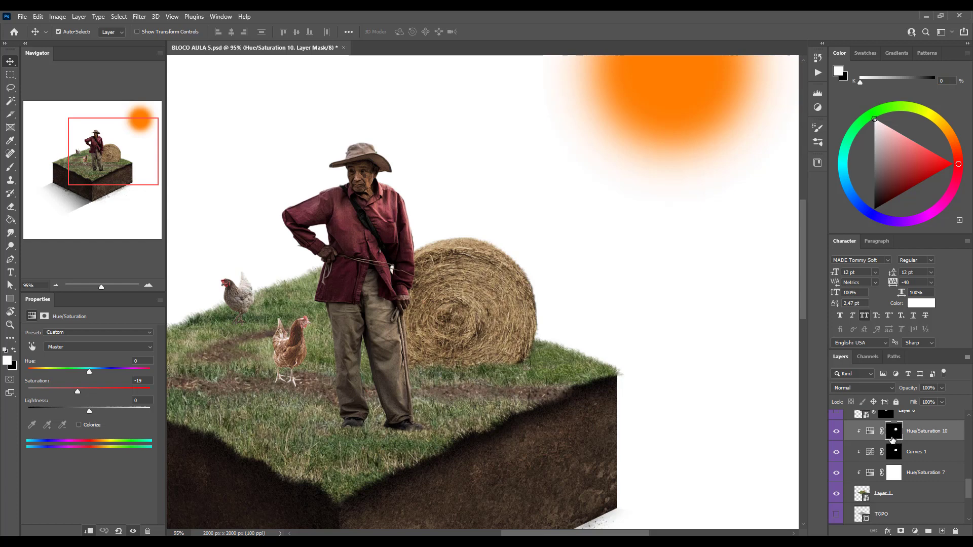
key(ctrl)
ctrl+click(895, 431)
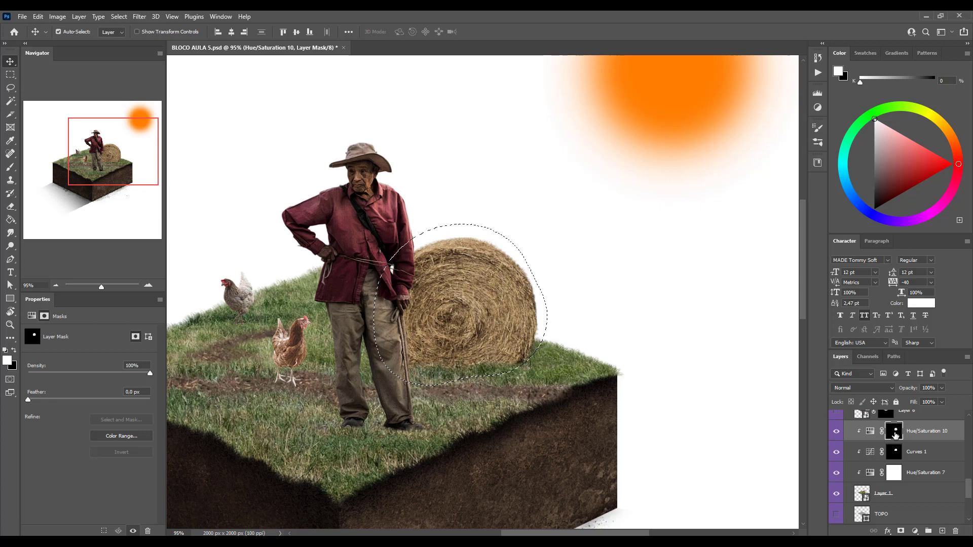
- Add a Hue/Saturation adjustment from the selection, clip it to the hay bale, and set its lightness to -30
click(915, 530)
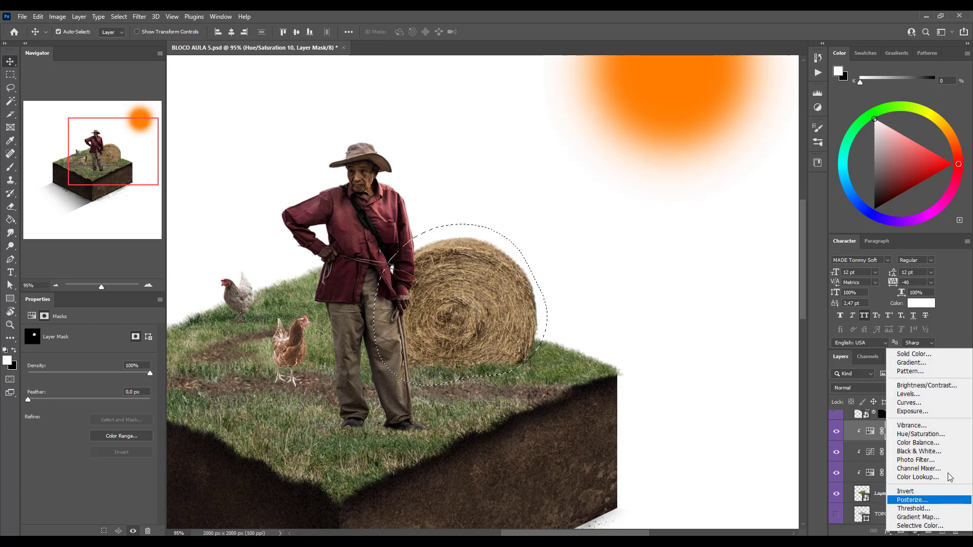
click(914, 434)
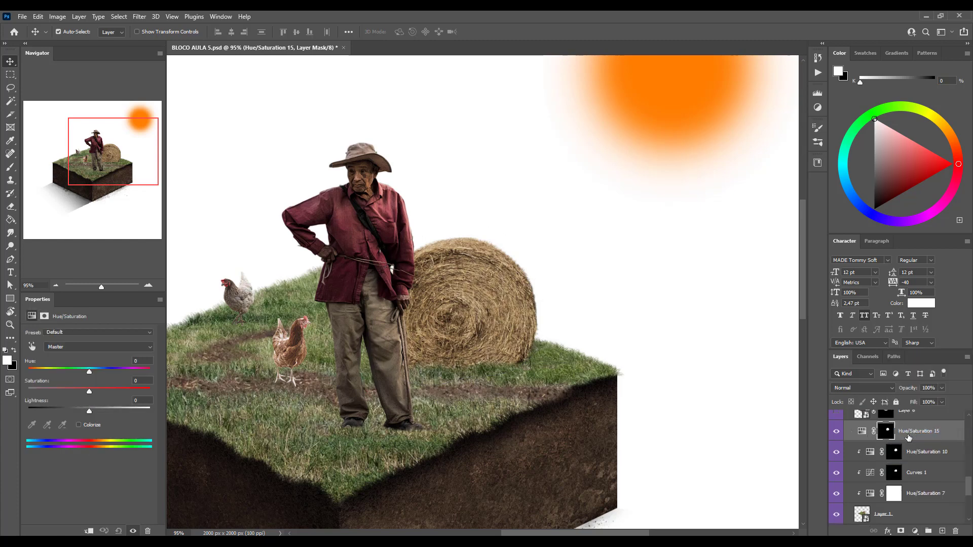
key(ctrl+alt+g)
click(893, 432)
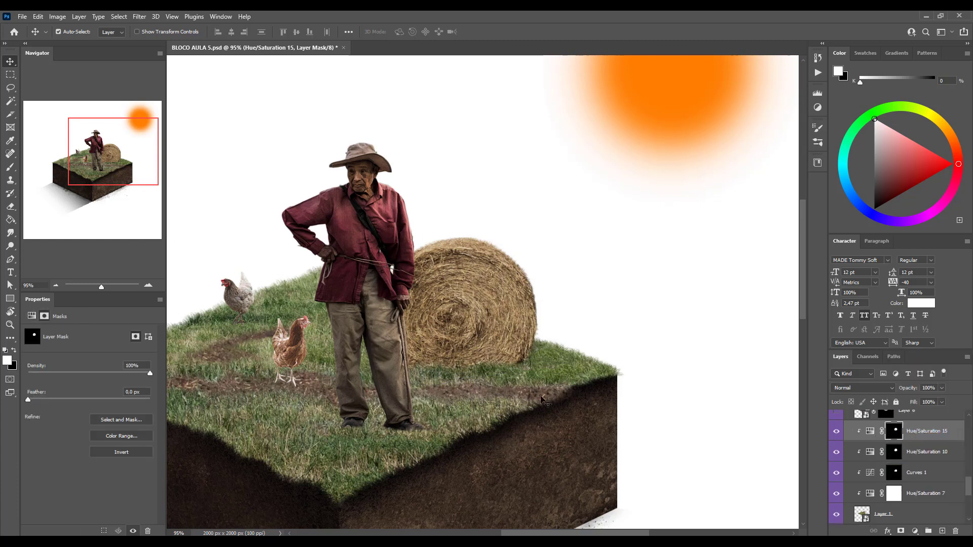
click(869, 431)
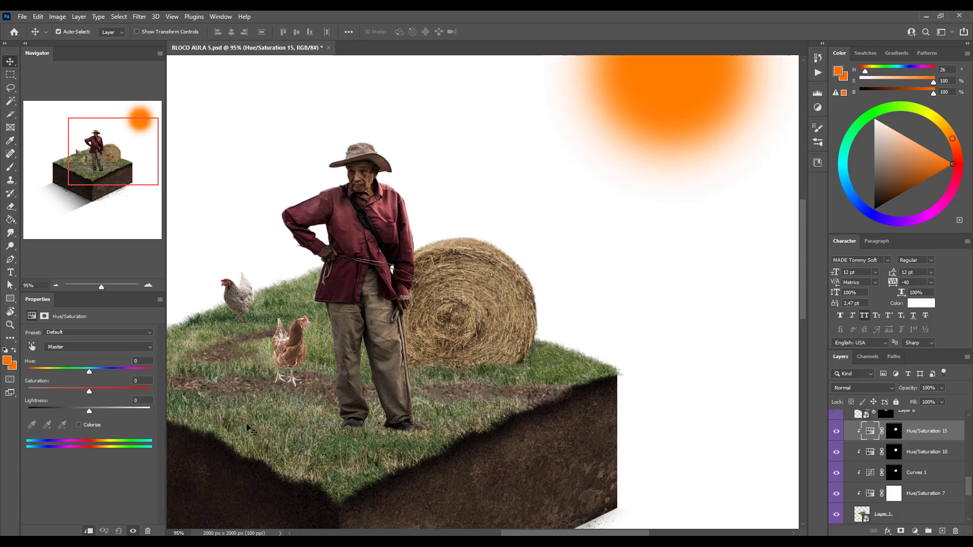
drag(89, 411, 69, 409)
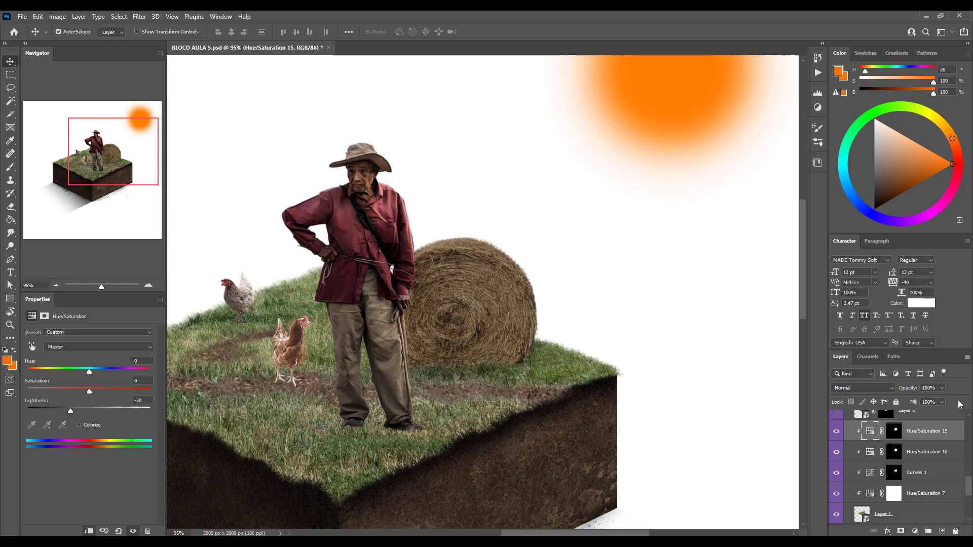
- Brush black on the Hue/Saturation 15 mask with a large soft brush to remove the darkening from the hay bale's sun-facing edge
key(b)
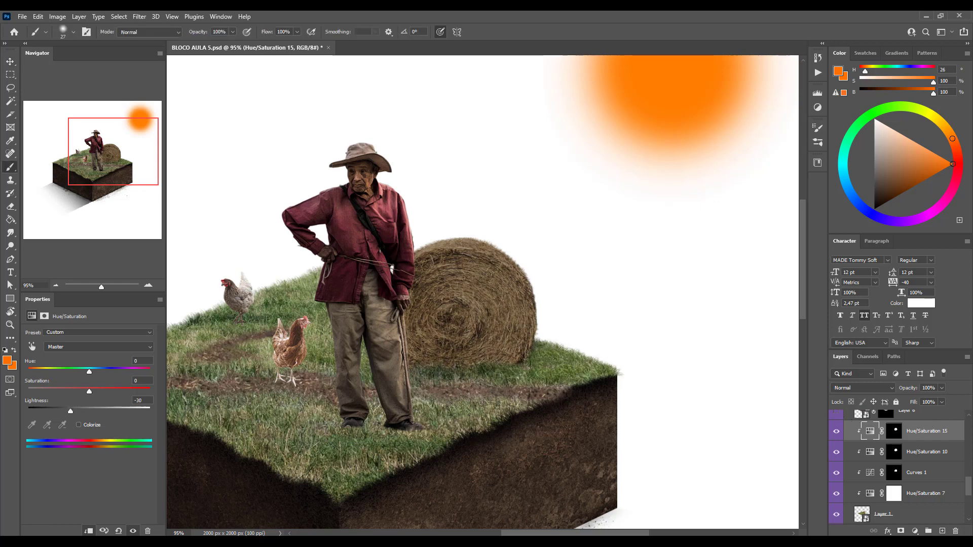
click(893, 432)
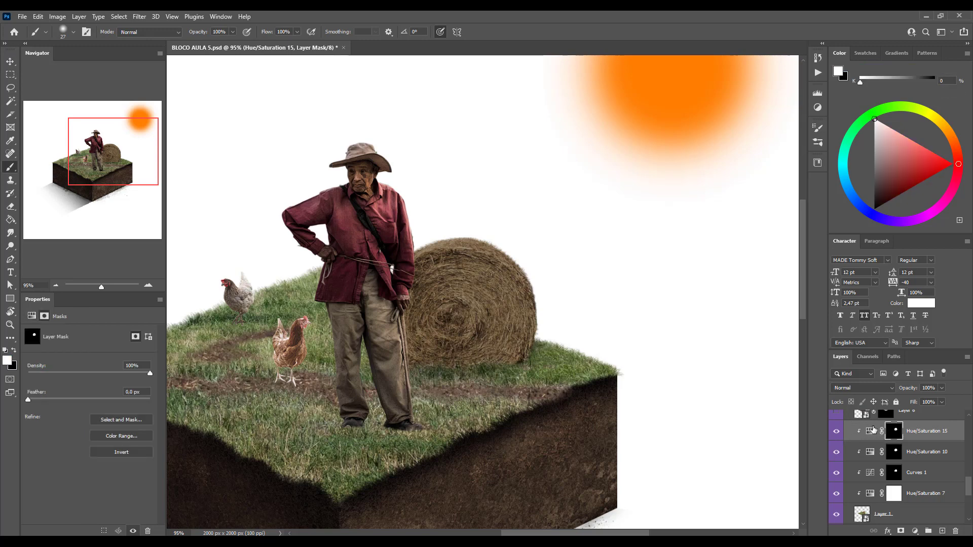
key(ctrl+i)
key(ctrl+i)
key(x)
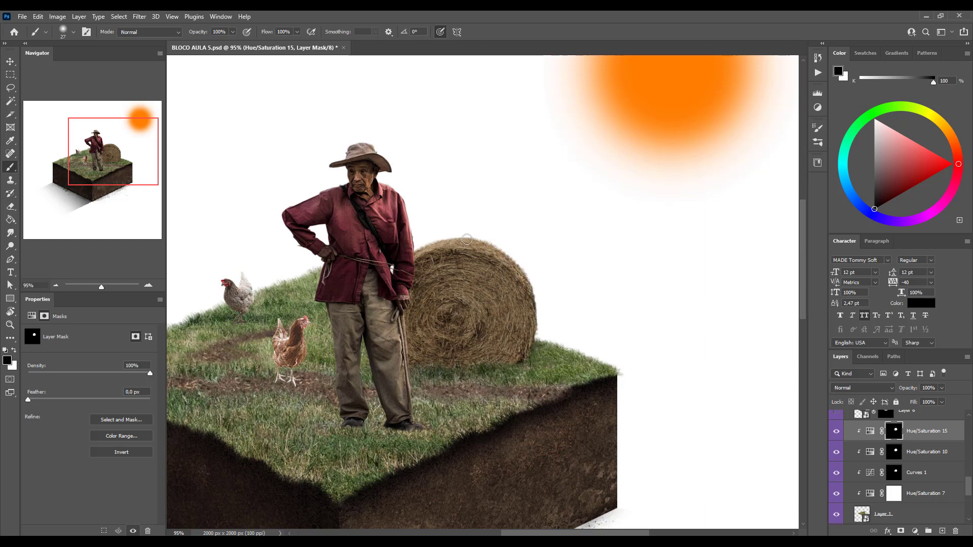
drag(536, 237, 551, 255)
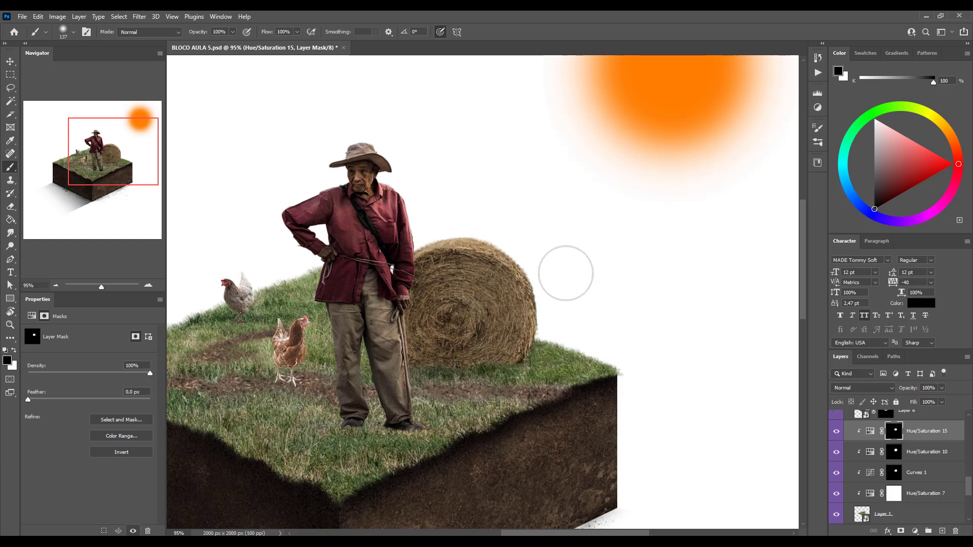
drag(569, 279, 608, 308)
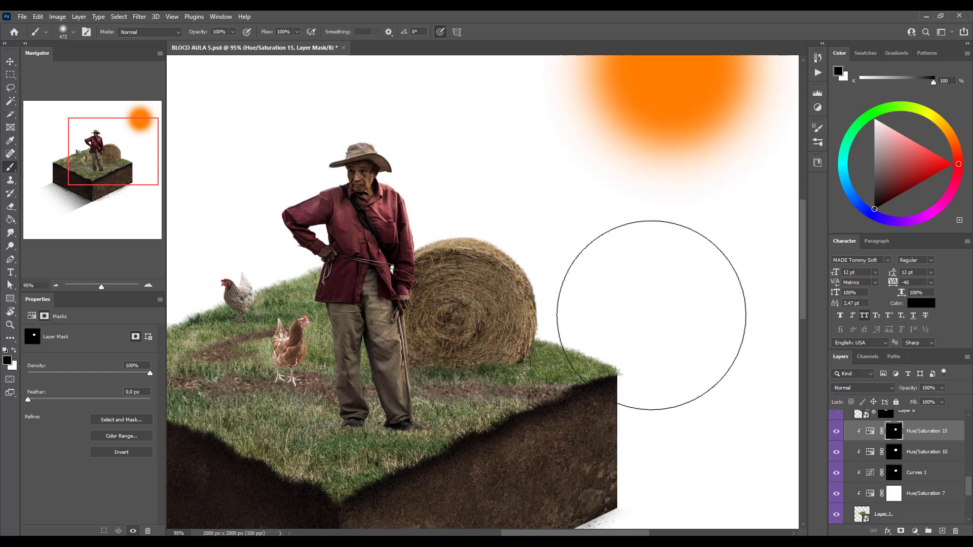
drag(649, 262, 549, 263)
key(x)
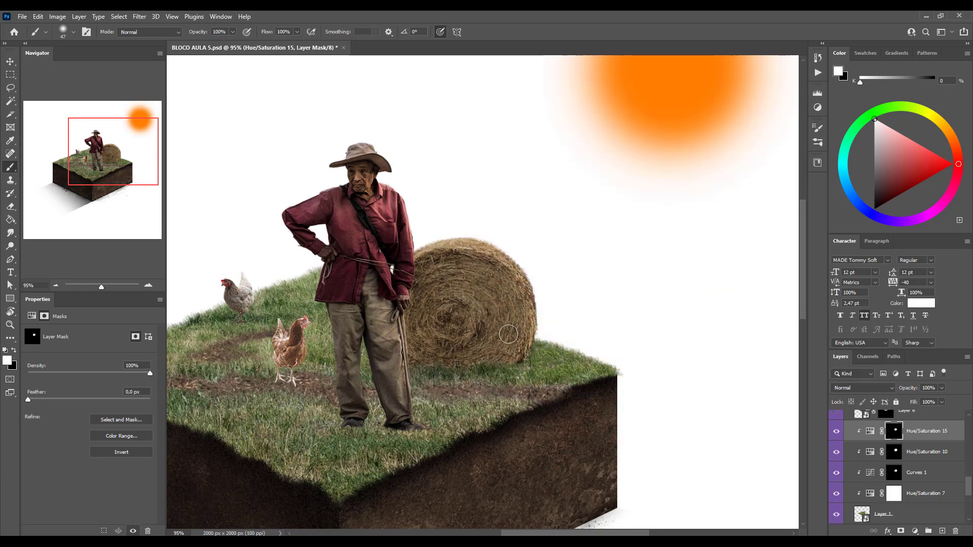
- Toggle the visibility of Hue/Saturation 15 to compare the hay bale with and without the new shading
scroll(558, 201, down, 5)
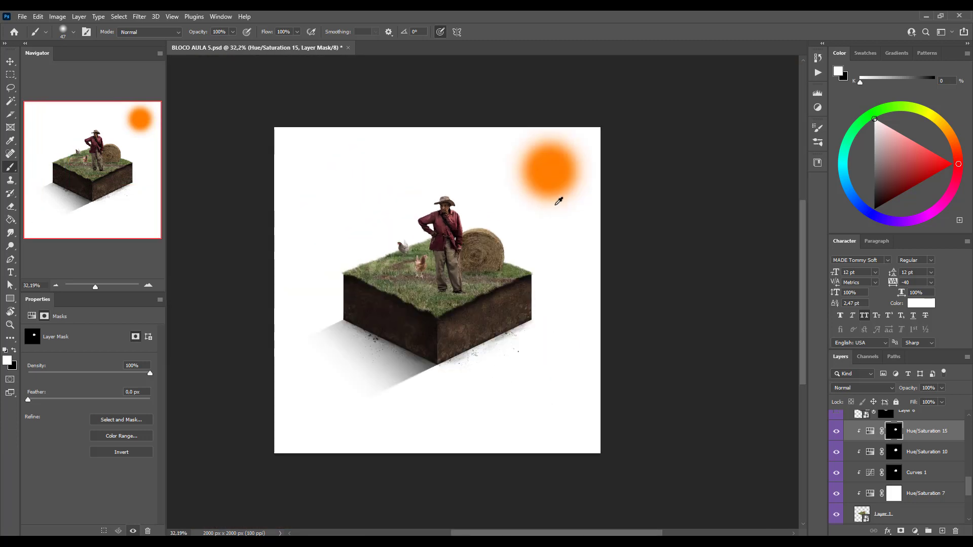
scroll(616, 276, up, 3)
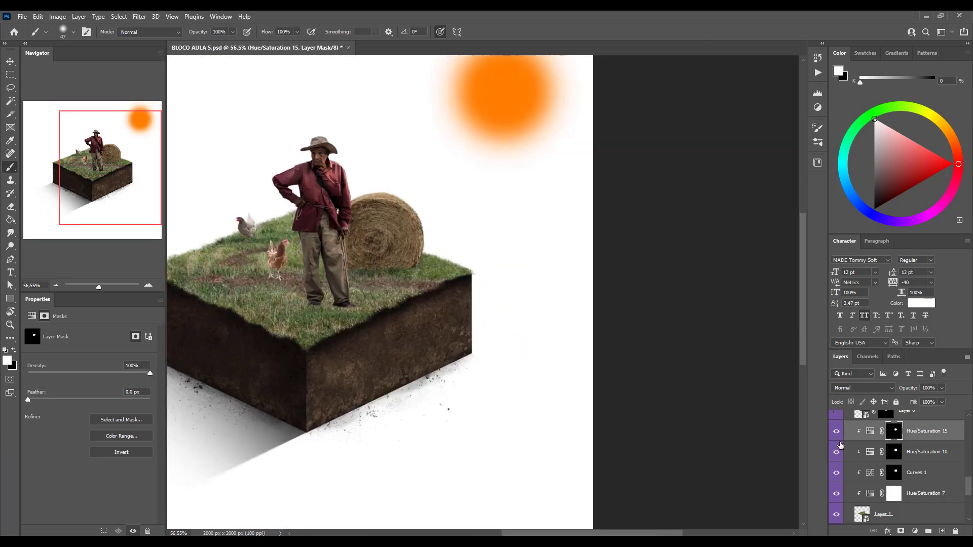
click(836, 432)
click(836, 433)
click(836, 433)
click(836, 432)
- Touch up the Hue/Saturation 15 mask around the lower part of the hay bale and check the whole block
scroll(374, 281, up, 3)
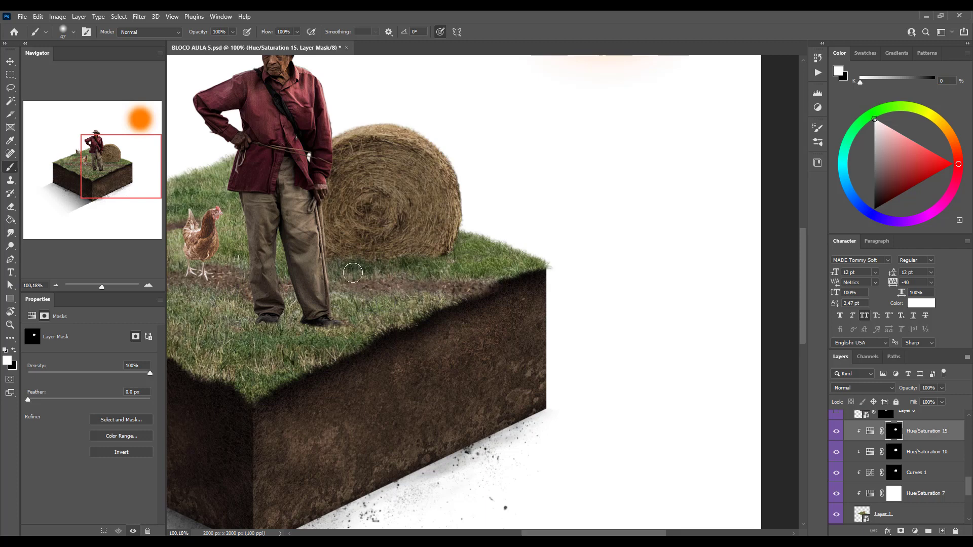
key(x)
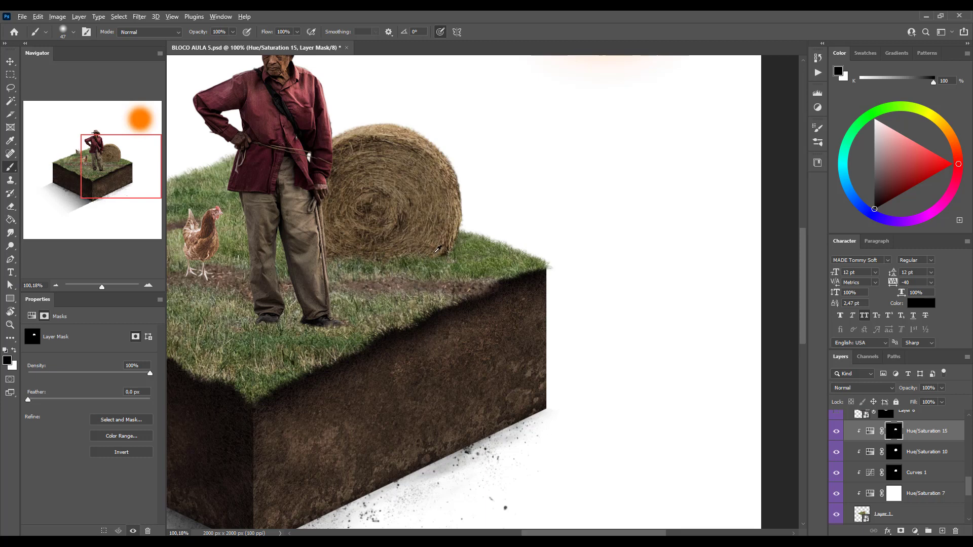
scroll(438, 249, down, 3)
scroll(511, 256, up, 2)
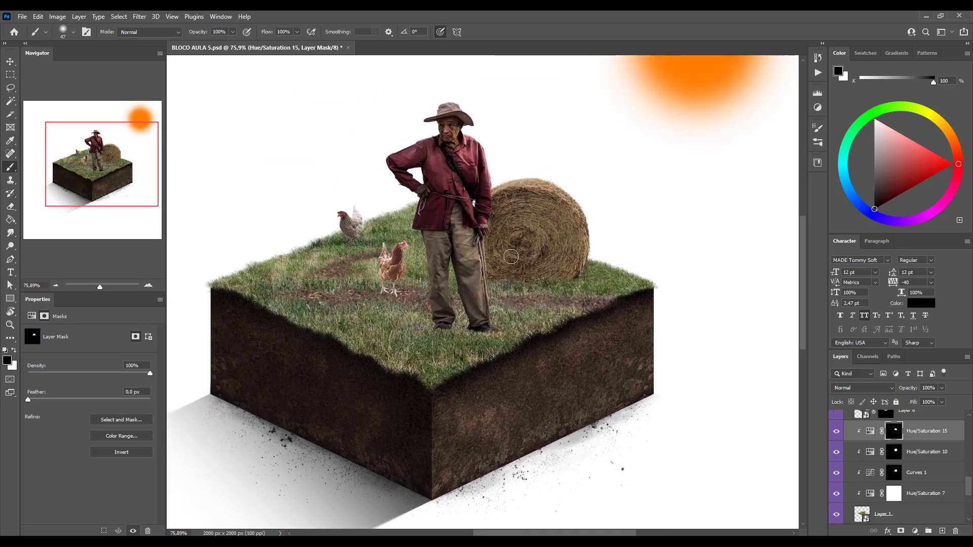
- Add a new Hue/Saturation adjustment above Hue/Saturation 8 and clip it to the brown hen's layer
scroll(411, 273, up, 2)
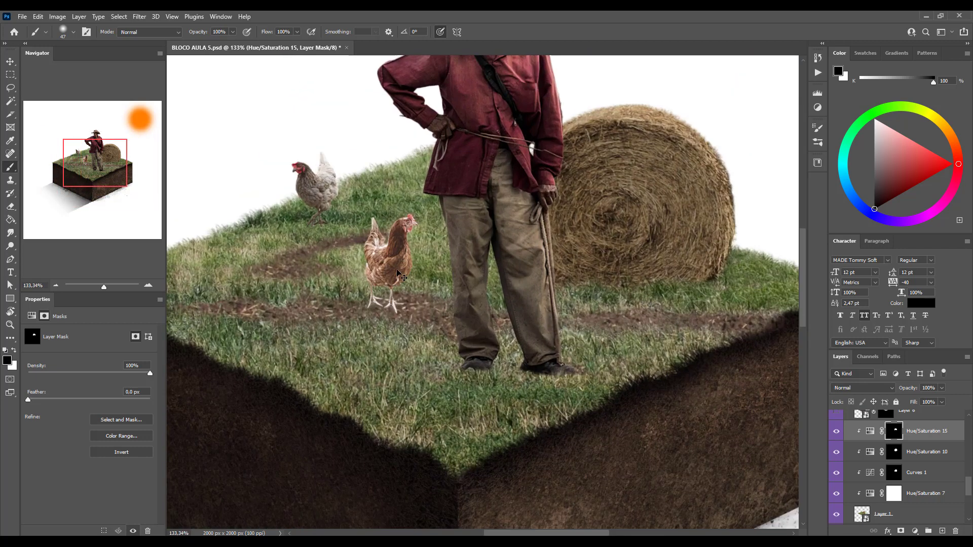
key(v)
click(400, 275)
scroll(907, 431, up, 2)
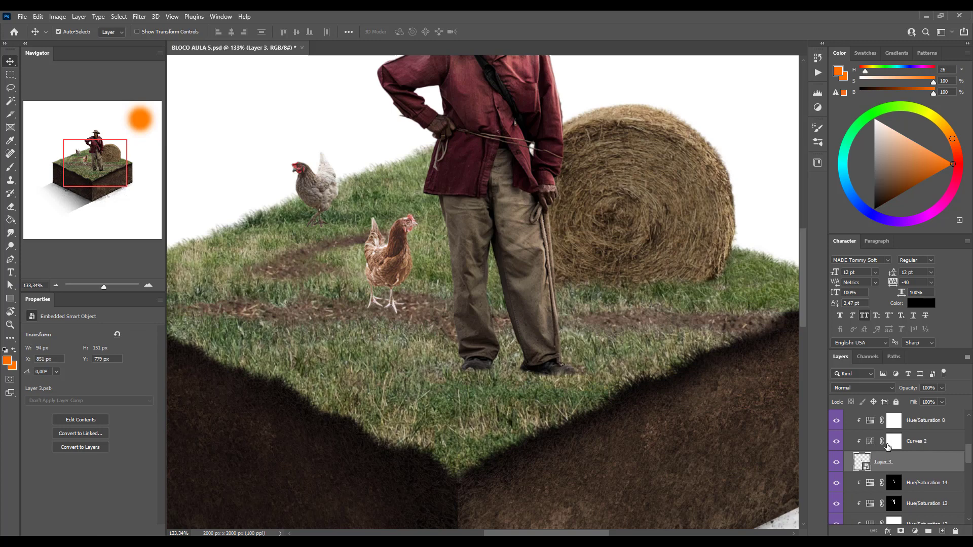
scroll(887, 446, up, 1)
click(925, 450)
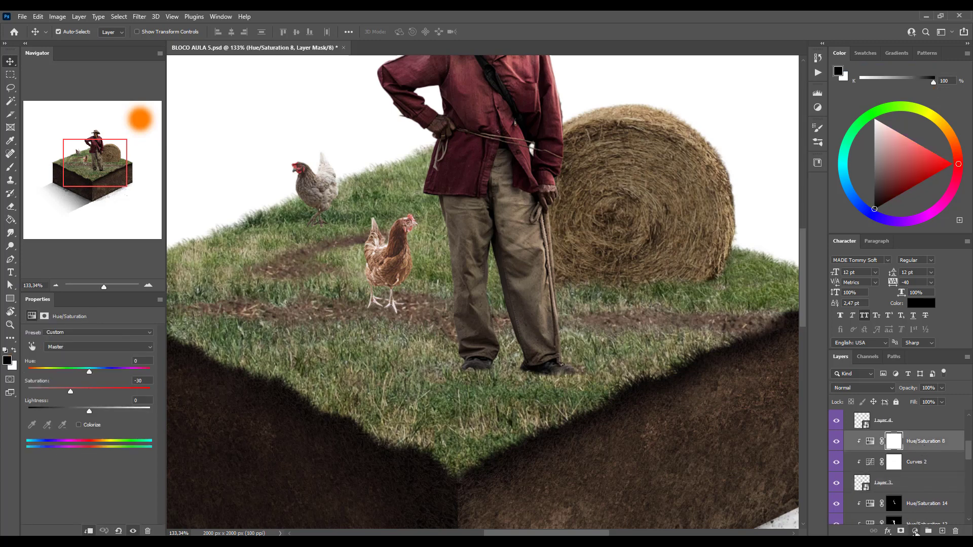
click(915, 532)
click(912, 437)
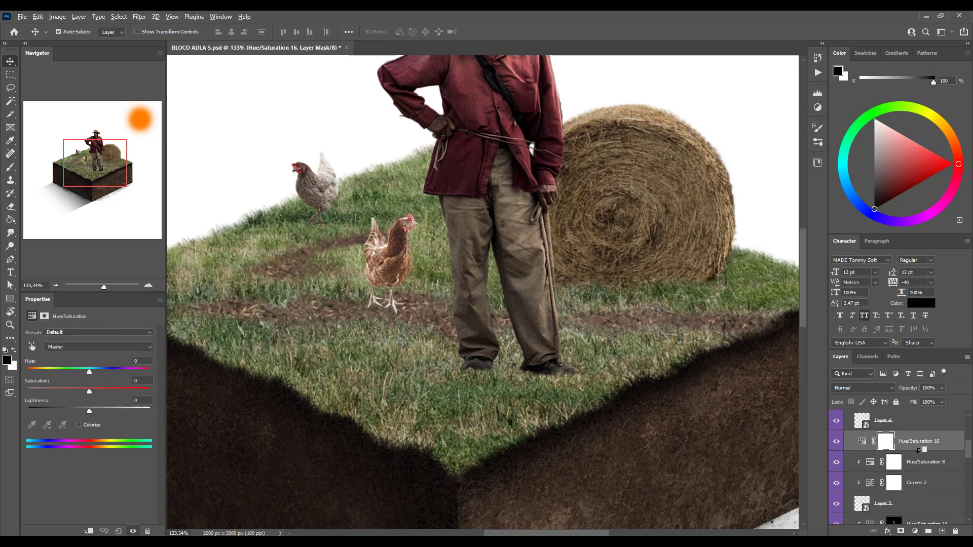
alt+click(918, 450)
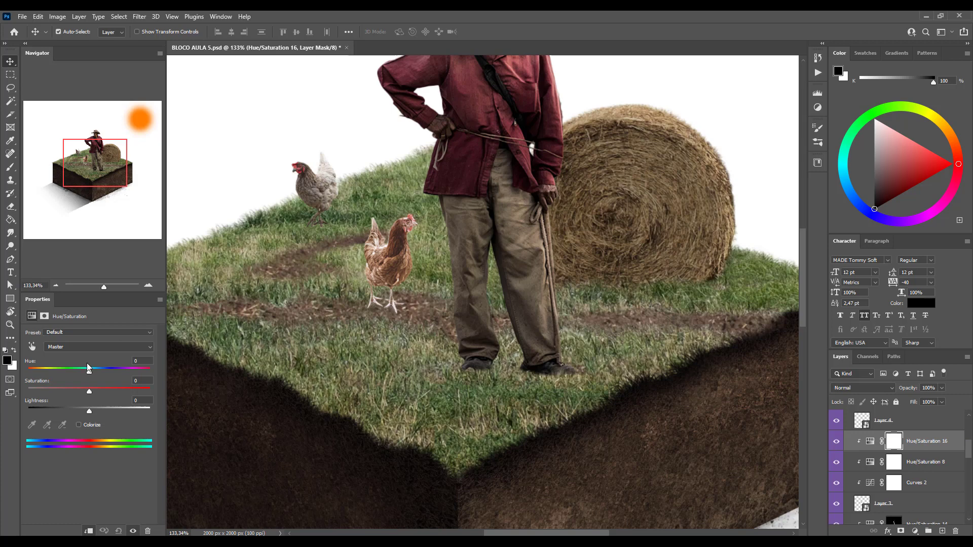
- Set the lightness of Hue/Saturation 16 to -59 and invert its mask to black for brushing
drag(88, 411, 53, 403)
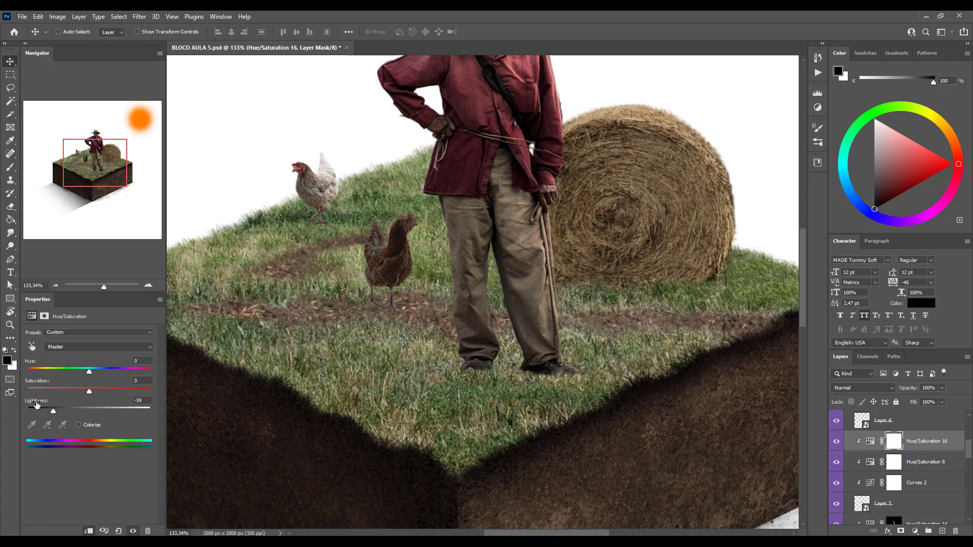
key(ctrl+i)
key(b)
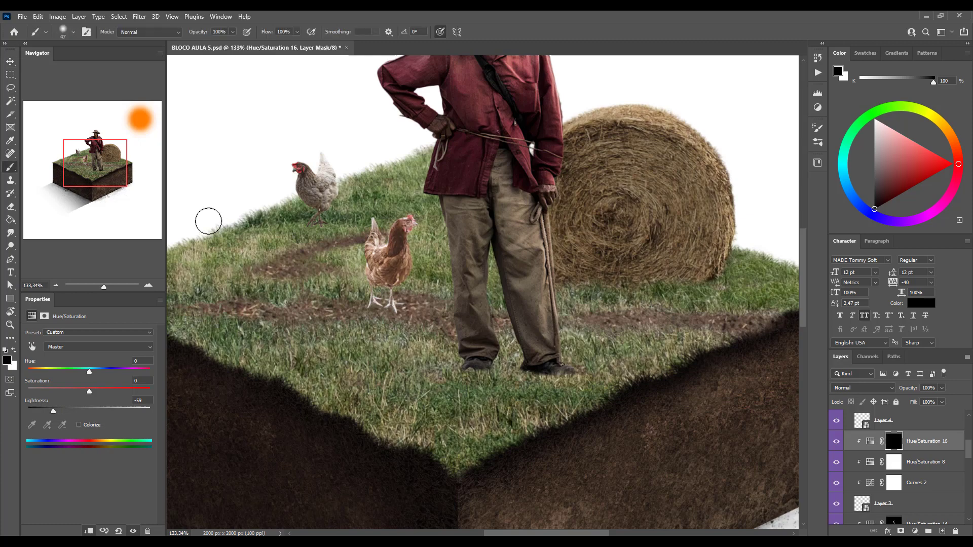
- Paint white on the Hue/Saturation 16 mask with a 13 px brush to shade the brown hen's neck, wing and belly
scroll(384, 247, up, 3)
scroll(384, 247, up, 1)
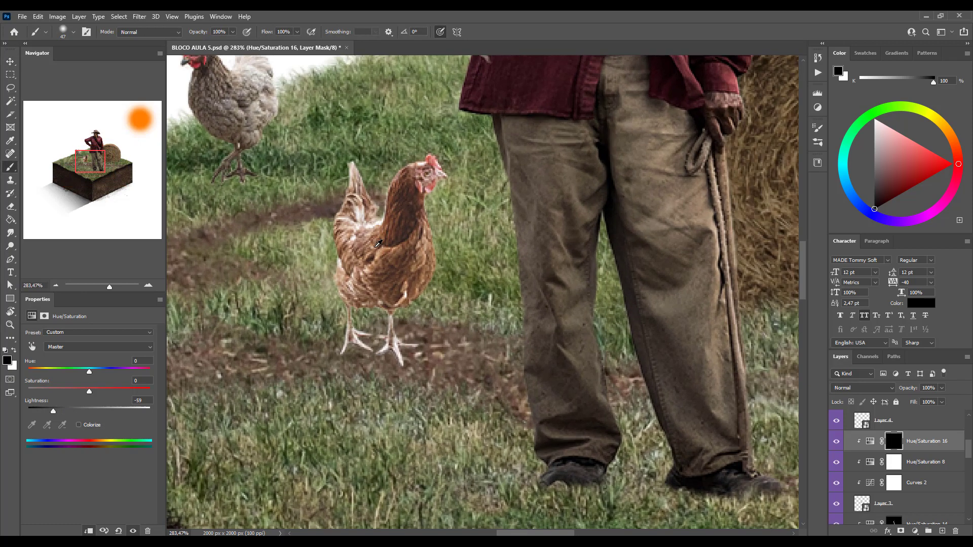
drag(353, 273, 328, 275)
key(x)
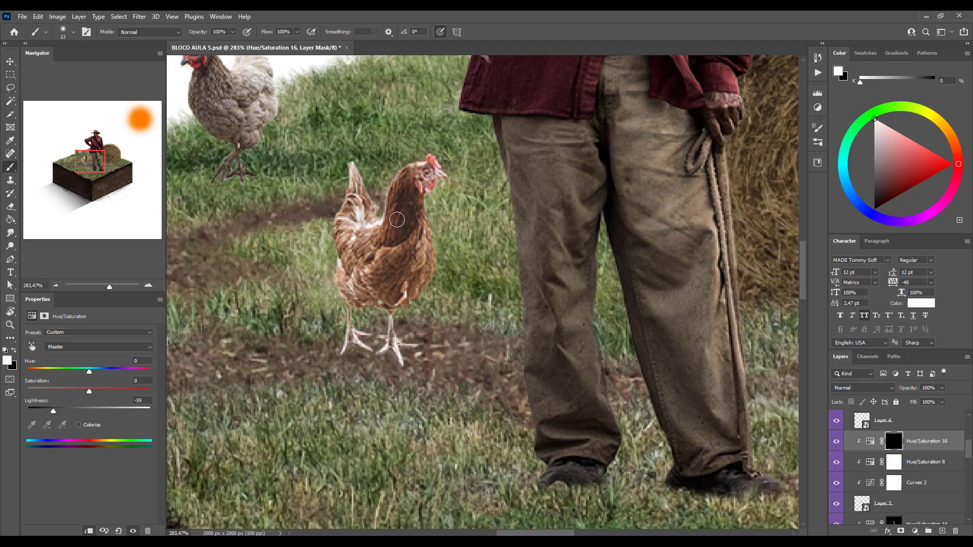
mouse_move(396, 220)
mouse_down()
mouse_move(387, 257)
mouse_move(370, 276)
mouse_move(378, 255)
mouse_up()
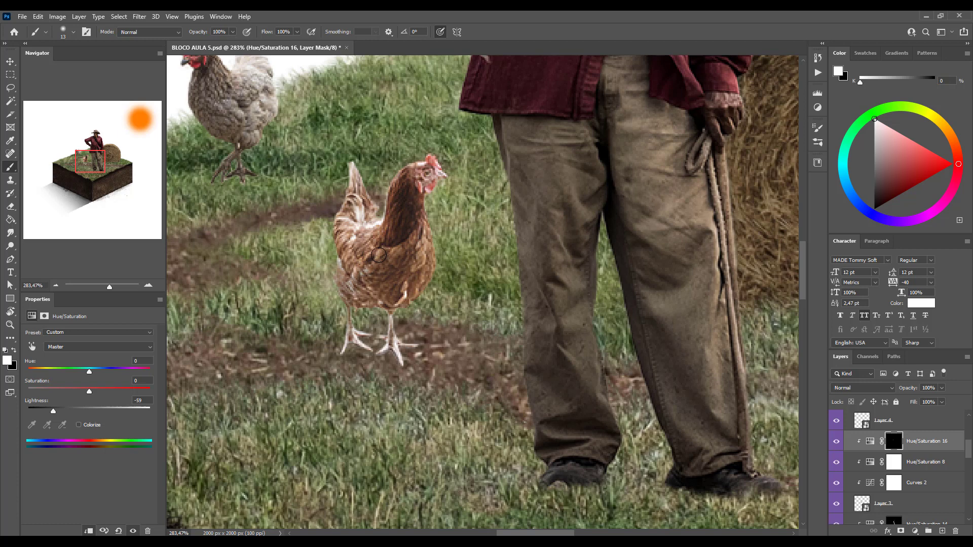
mouse_move(353, 277)
mouse_down()
mouse_move(355, 296)
mouse_move(388, 287)
mouse_move(352, 279)
mouse_move(411, 290)
mouse_move(399, 296)
mouse_up()
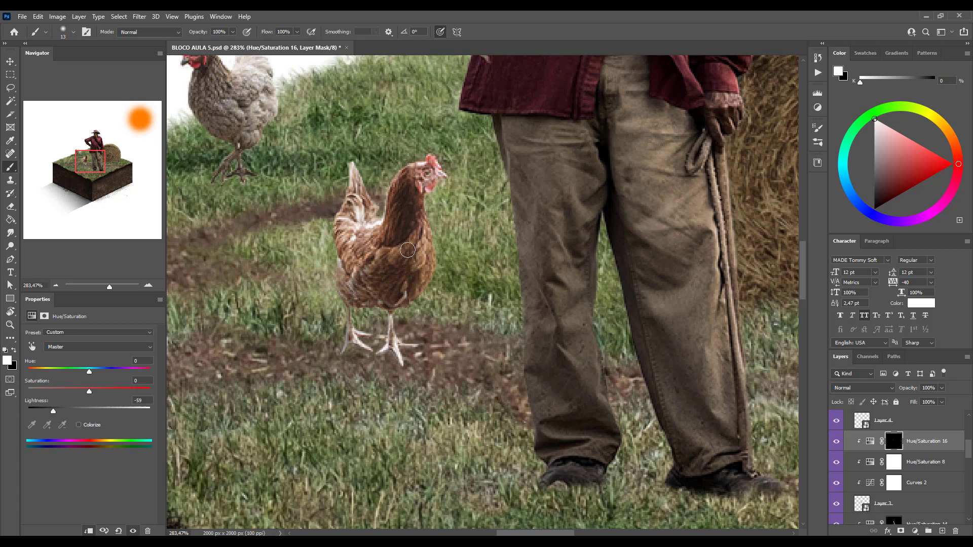
drag(407, 250, 390, 258)
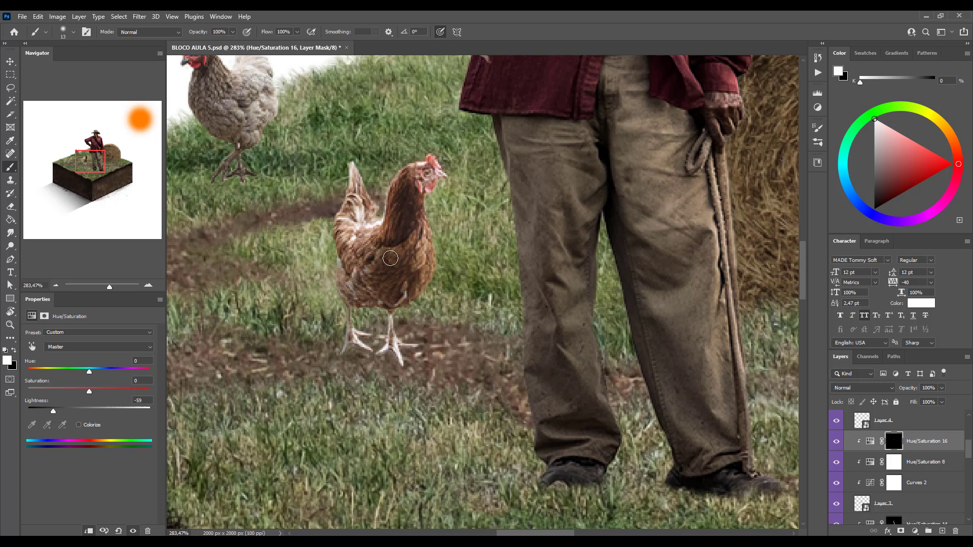
- Blend the brown hen's body shading with a larger soft brush, alternating white and black on the mask
alt+right_click(354, 260)
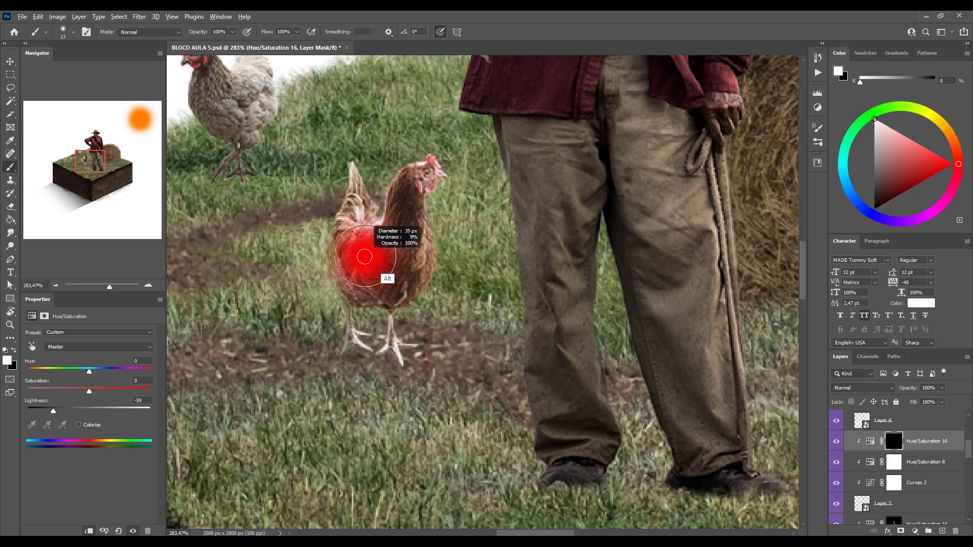
mouse_move(342, 244)
mouse_down()
mouse_move(354, 284)
mouse_move(403, 286)
mouse_up()
key(x)
mouse_move(364, 235)
mouse_down()
mouse_move(378, 195)
mouse_move(357, 218)
mouse_move(371, 233)
mouse_move(357, 238)
mouse_move(385, 213)
mouse_move(408, 241)
mouse_move(401, 251)
mouse_move(413, 280)
mouse_move(426, 269)
mouse_move(436, 283)
mouse_move(405, 327)
mouse_move(435, 299)
mouse_move(445, 220)
mouse_up()
key(x)
key(x)
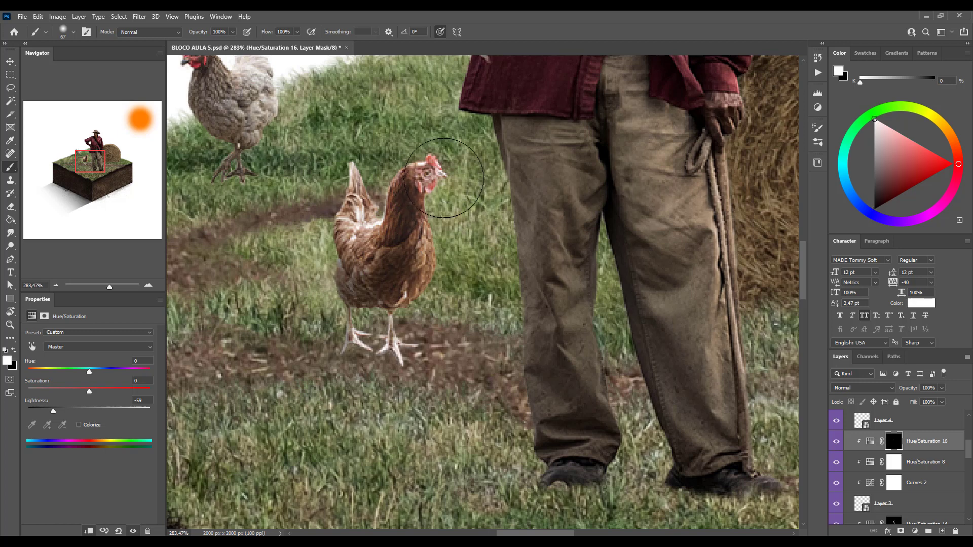
key(x)
mouse_move(311, 262)
mouse_down()
mouse_move(339, 268)
mouse_move(306, 298)
mouse_move(303, 290)
mouse_move(331, 288)
mouse_move(322, 284)
mouse_move(338, 306)
mouse_move(326, 327)
mouse_move(318, 256)
mouse_move(328, 275)
mouse_move(311, 279)
mouse_move(311, 335)
mouse_move(276, 424)
mouse_move(290, 341)
mouse_move(371, 339)
mouse_move(332, 311)
mouse_move(343, 266)
mouse_move(380, 257)
mouse_up()
key(x)
key(x)
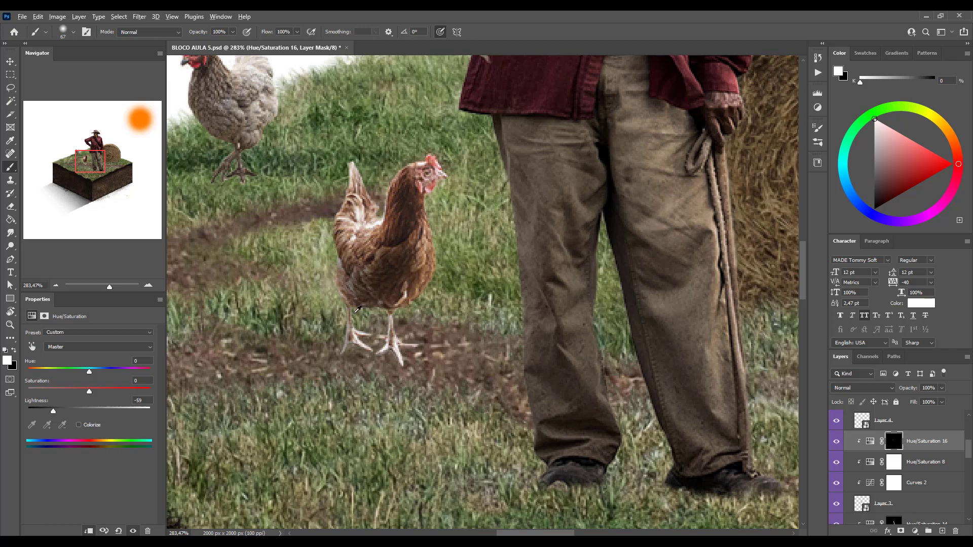
- Toggle the visibility of Hue/Saturation 16 to compare the brown hen with and without its shading
scroll(385, 288, down, 5)
scroll(385, 288, up, 3)
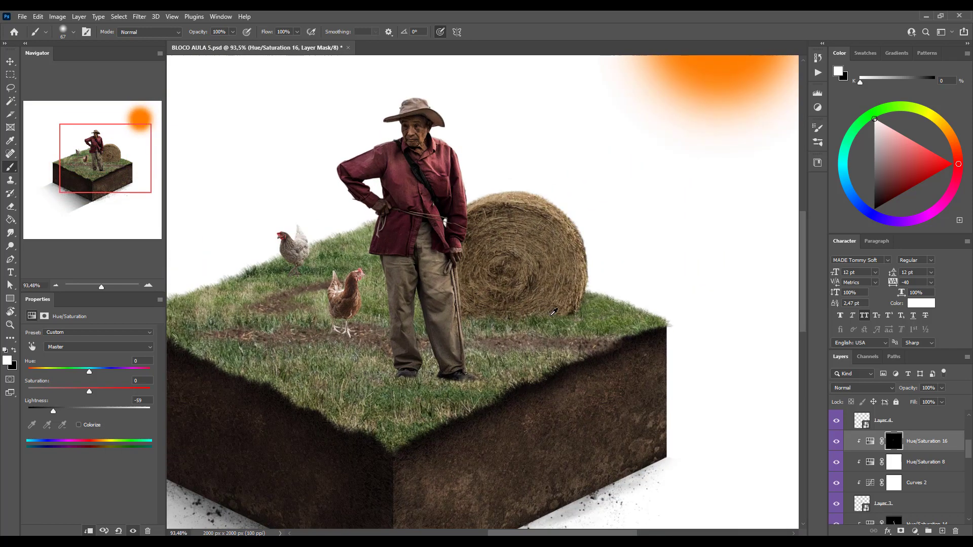
click(836, 441)
click(838, 442)
- Paint finer shading on the brown hen's tail, back and head with a 9 px white brush on the mask
scroll(282, 305, up, 5)
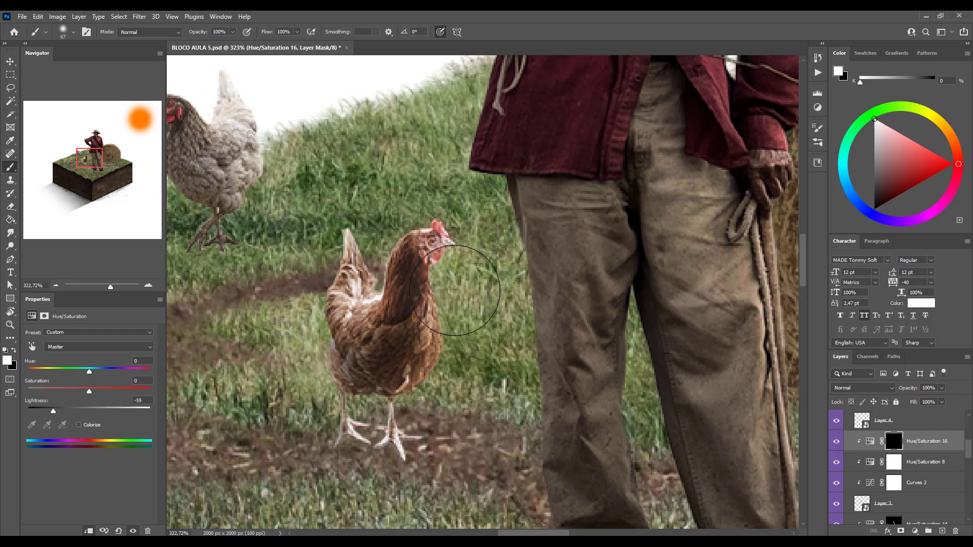
mouse_move(370, 282)
mouse_down()
mouse_move(340, 277)
mouse_move(344, 233)
mouse_up()
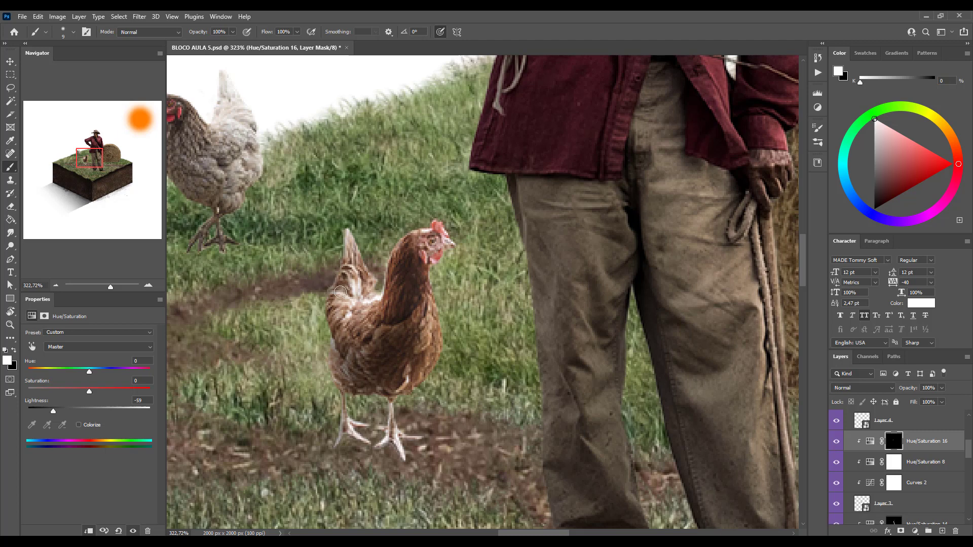
mouse_move(335, 297)
mouse_down()
mouse_move(341, 322)
mouse_move(362, 326)
mouse_up()
mouse_move(405, 245)
mouse_down()
mouse_move(440, 258)
mouse_move(421, 239)
mouse_move(440, 230)
mouse_move(414, 328)
mouse_move(450, 269)
mouse_up()
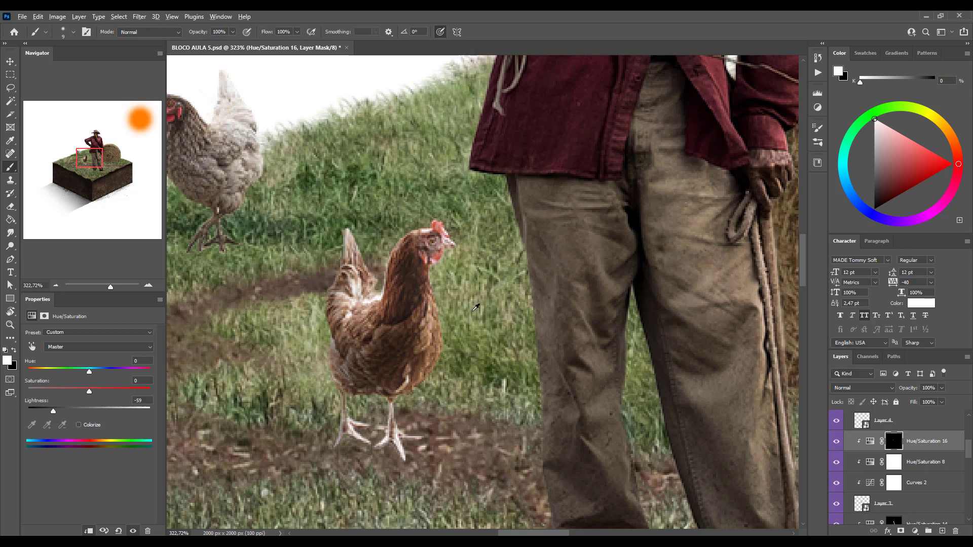
key(End)
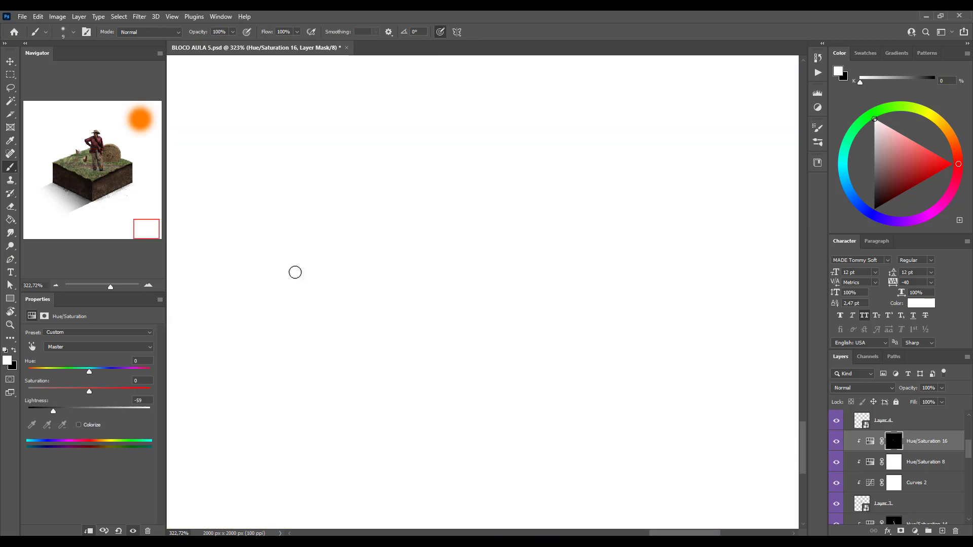
drag(83, 160, 89, 170)
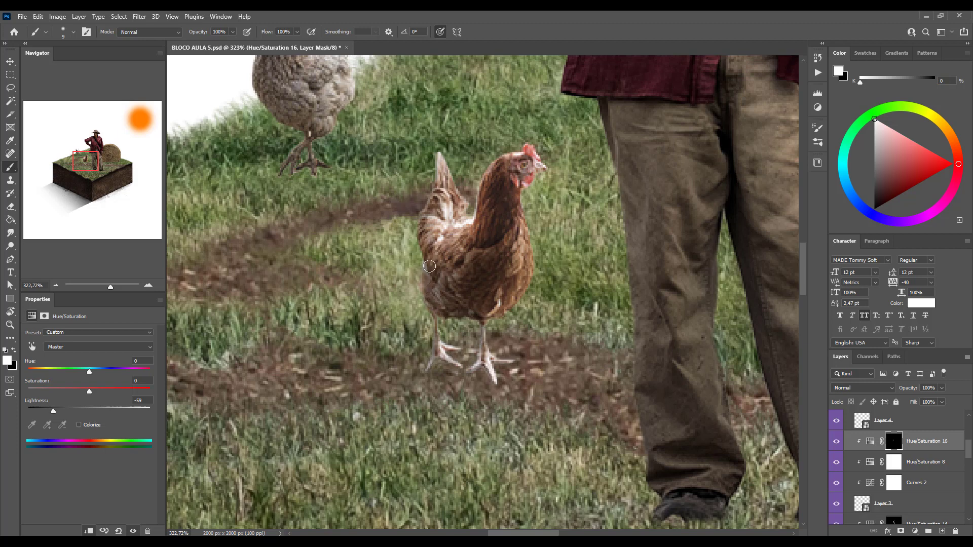
scroll(490, 245, down, 8)
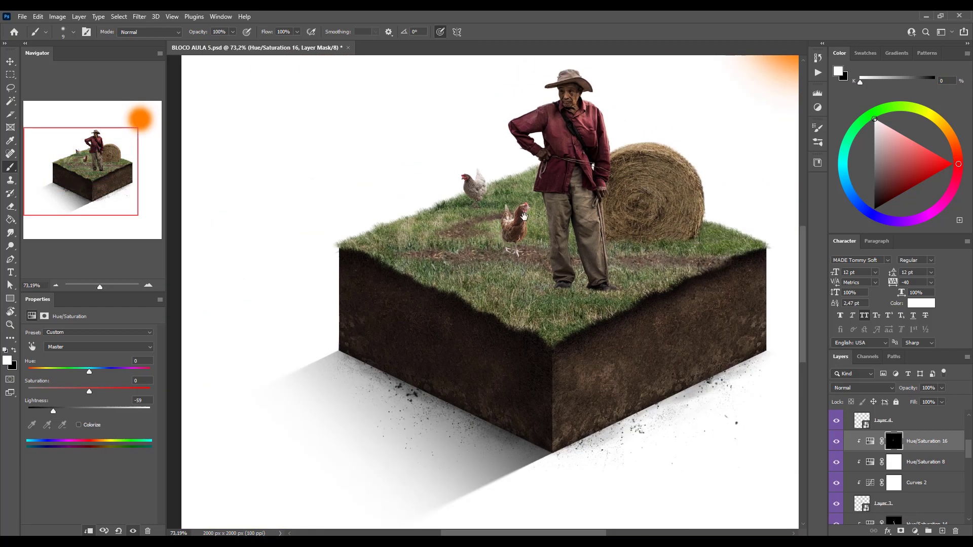
- Add a Hue/Saturation adjustment layer at the top of the grey hen's adjustments and clip it to the hen's layer
drag(524, 216, 446, 313)
scroll(405, 286, up, 4)
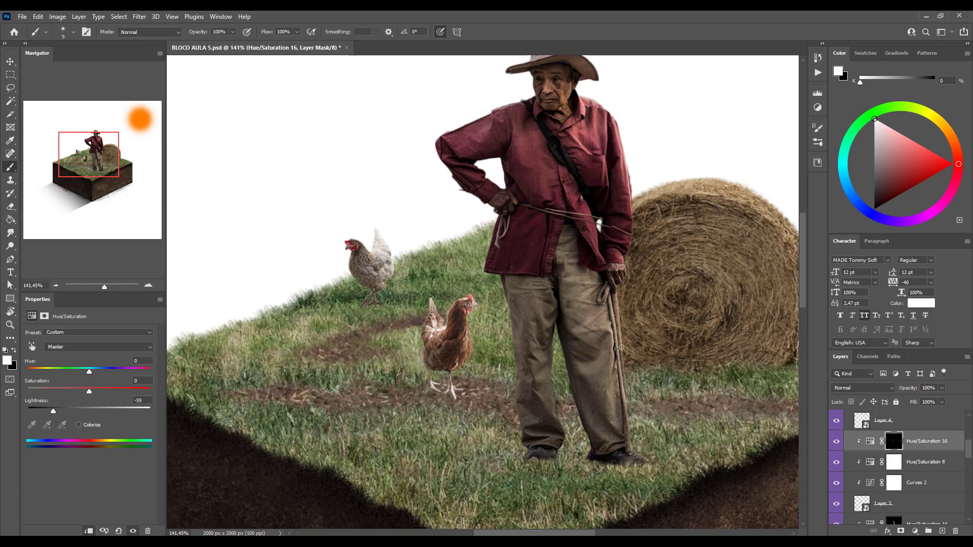
ctrl+click(381, 271)
scroll(902, 487, up, 1)
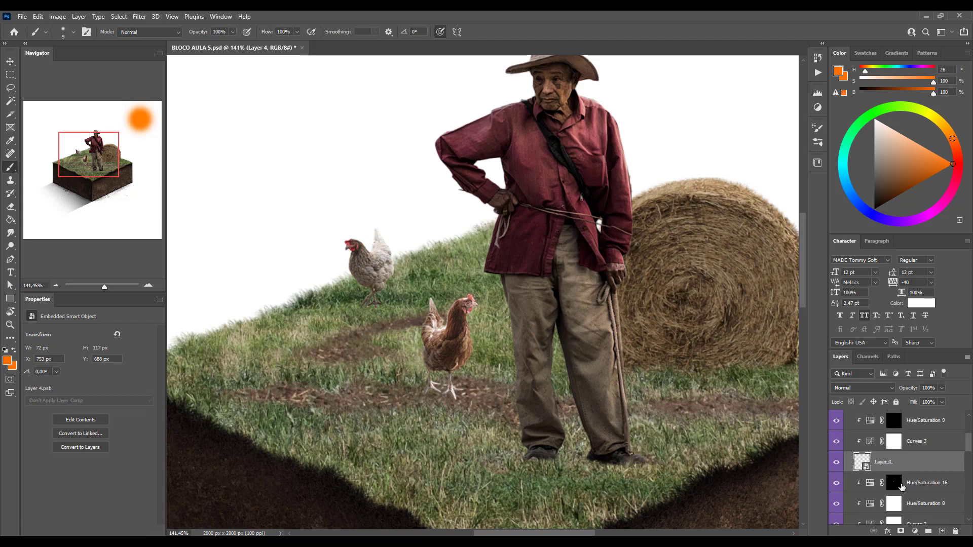
scroll(901, 488, up, 1)
click(894, 440)
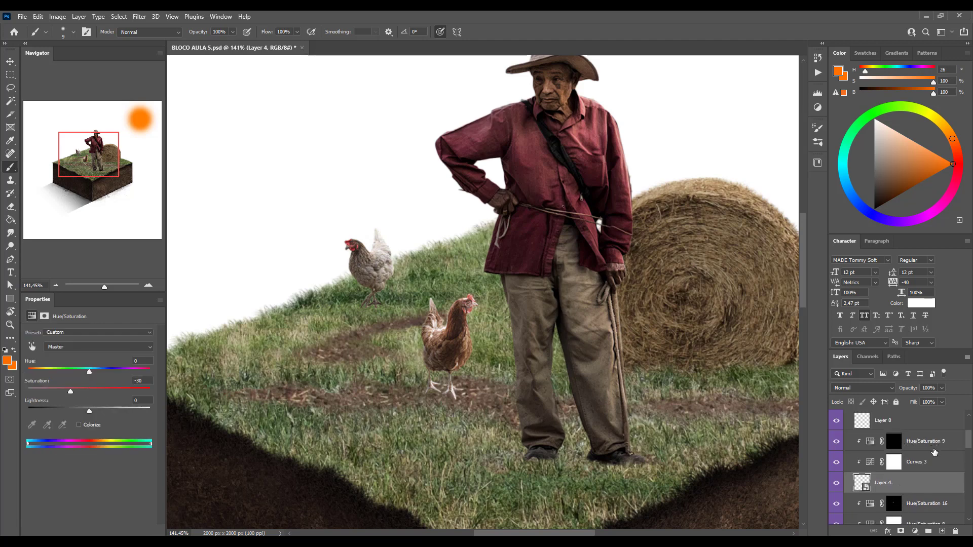
click(915, 531)
click(899, 446)
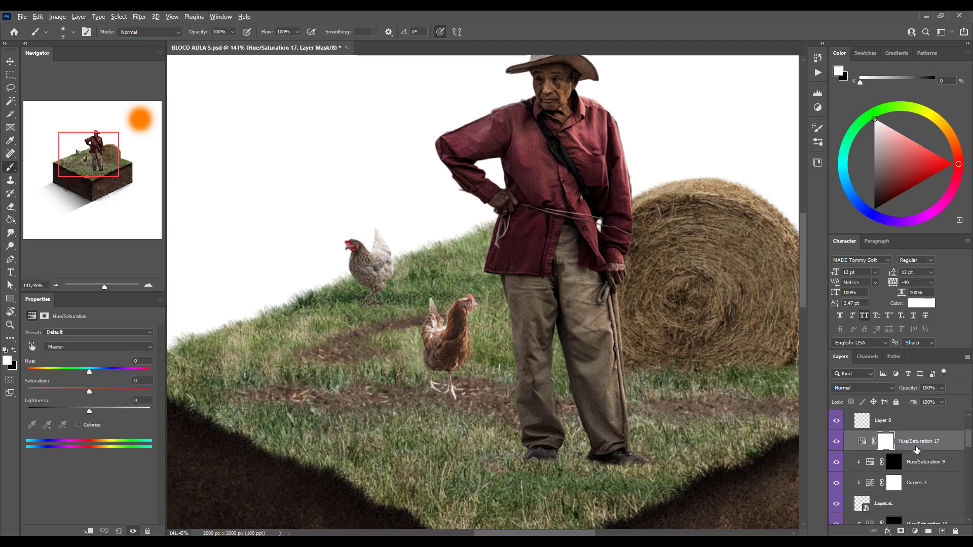
scroll(481, 292, down, 3)
alt+click(918, 451)
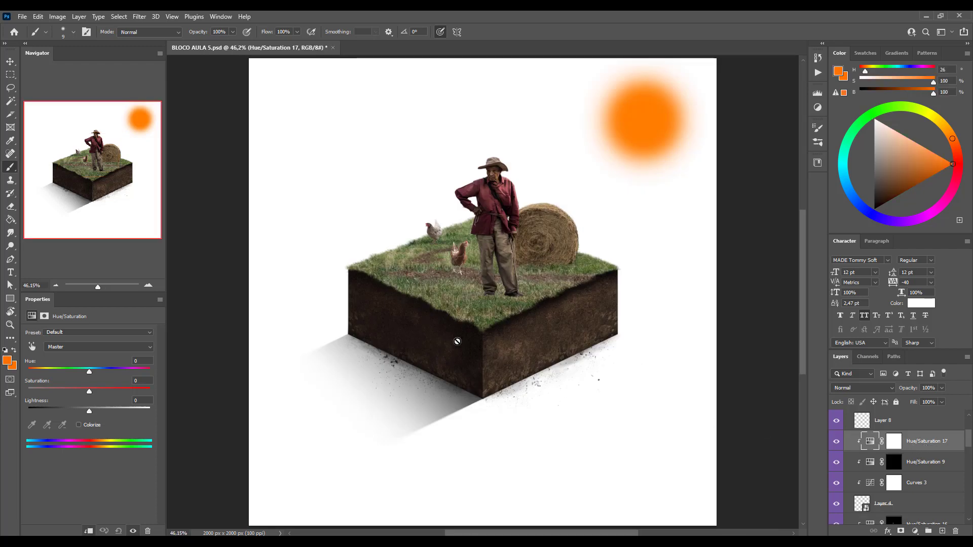
- Set the grey hen's new Hue/Saturation lightness to -28 and invert the adjustment's mask to black
scroll(446, 241, up, 5)
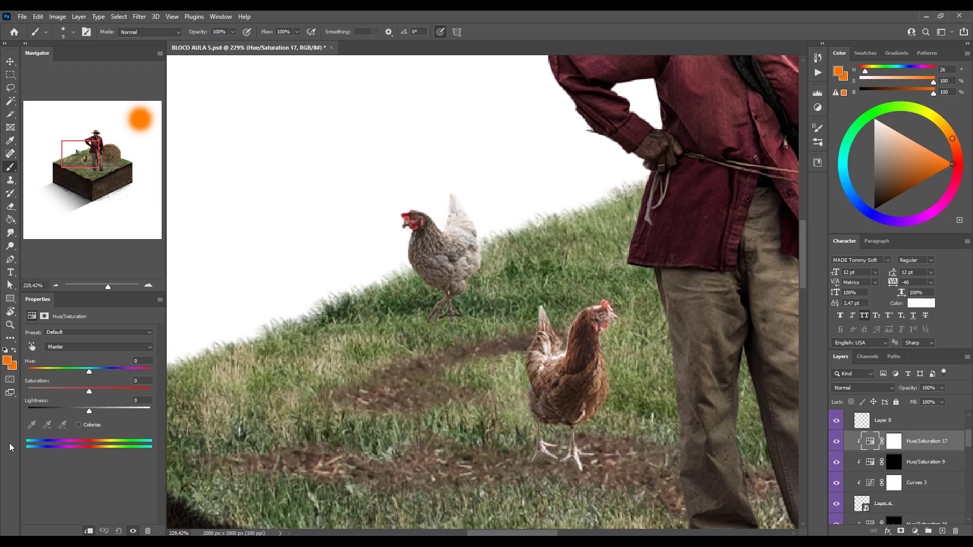
mouse_move(89, 412)
mouse_down()
mouse_move(60, 409)
mouse_move(72, 407)
mouse_up()
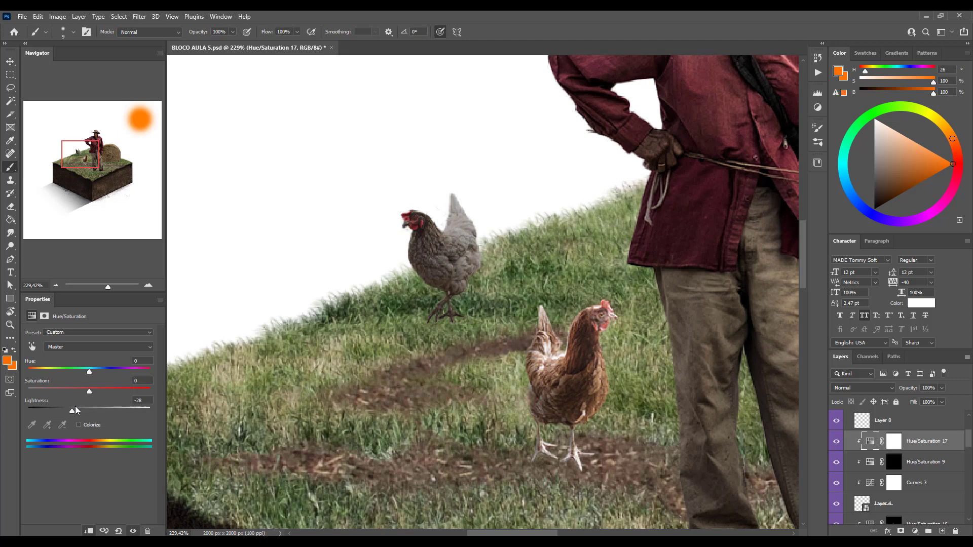
click(893, 441)
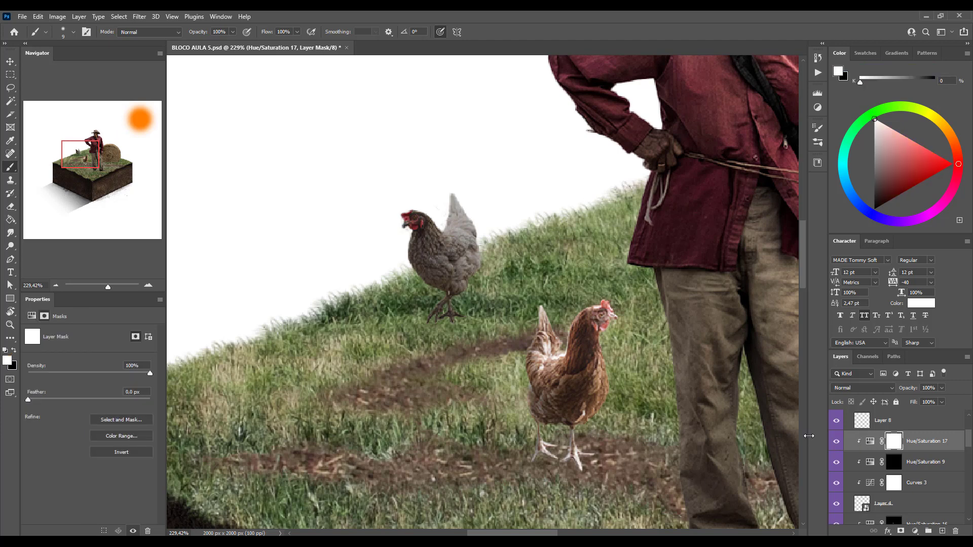
key(ctrl+i)
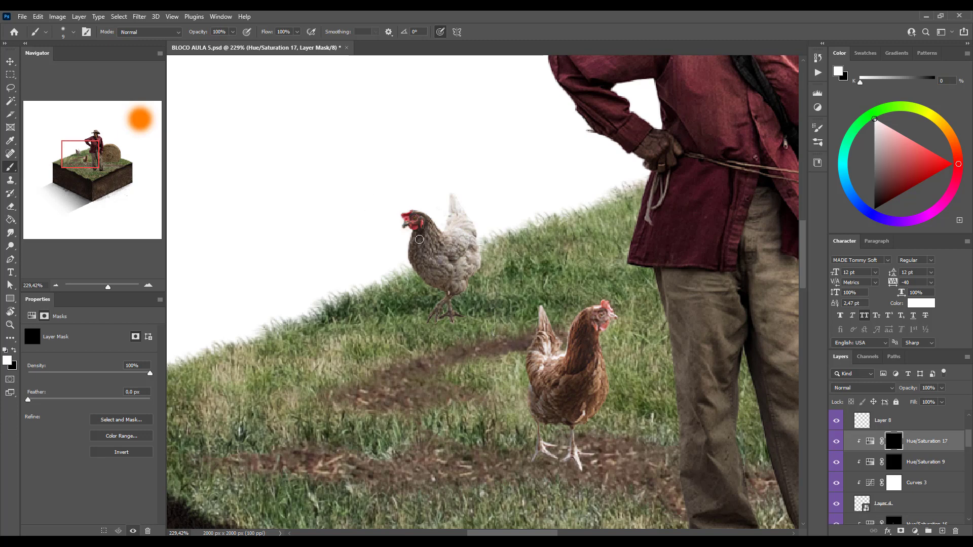
- Paint white on the adjustment's mask with a small brush to darken the shaded parts of the grey hen
drag(422, 246, 422, 245)
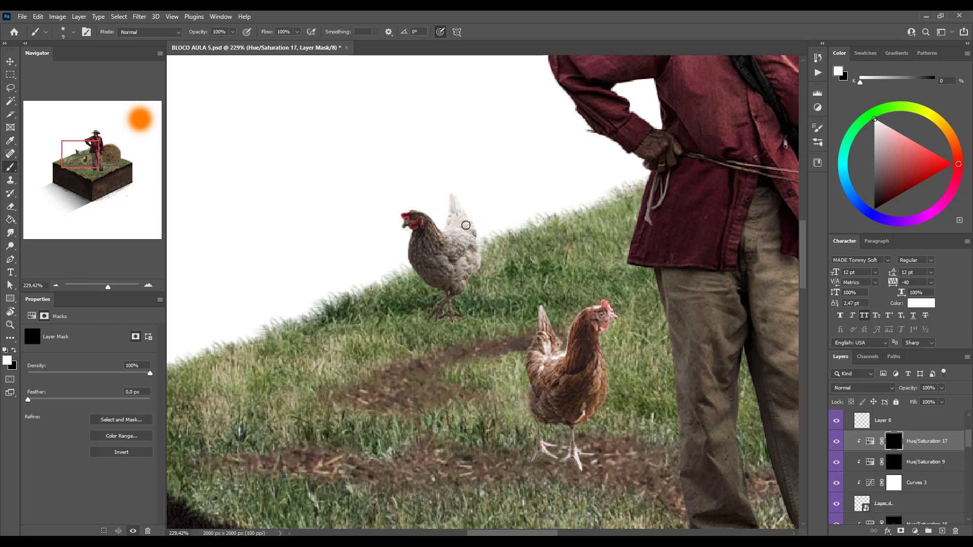
scroll(514, 172, down, 3)
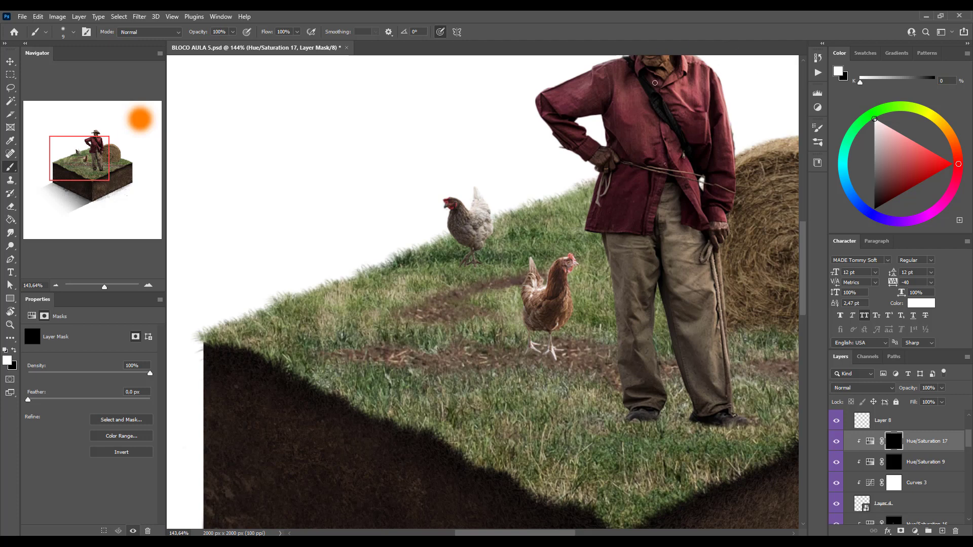
scroll(709, 76, down, 2)
drag(585, 186, 507, 282)
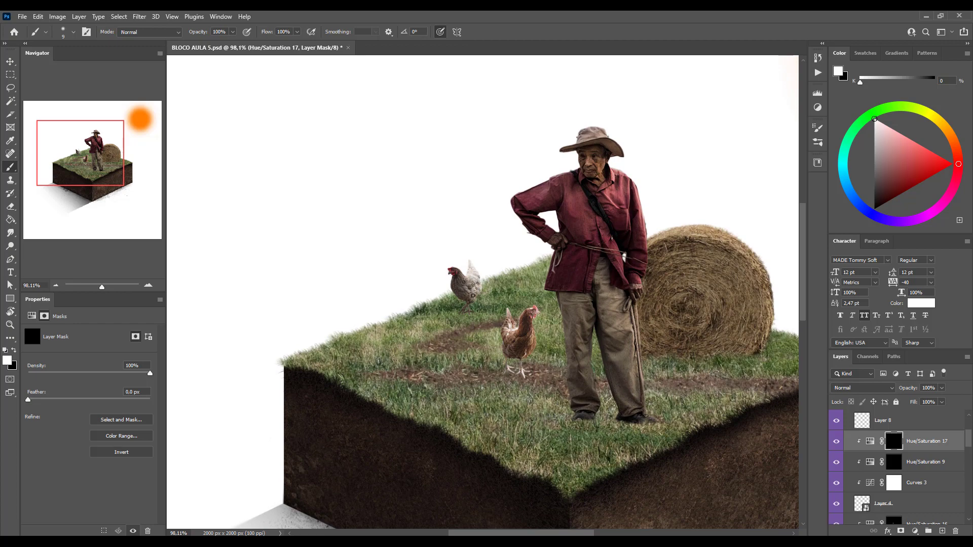
scroll(472, 295, up, 5)
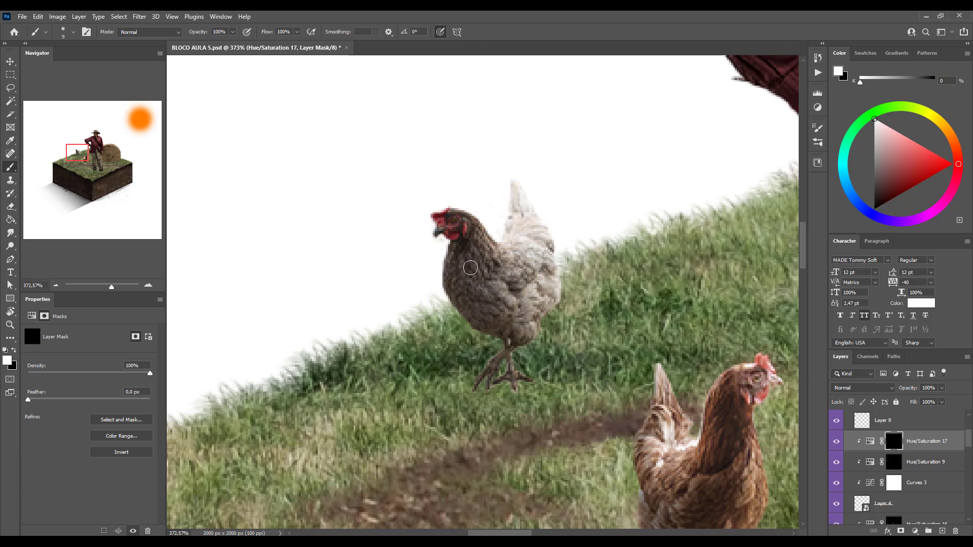
scroll(494, 297, down, 5)
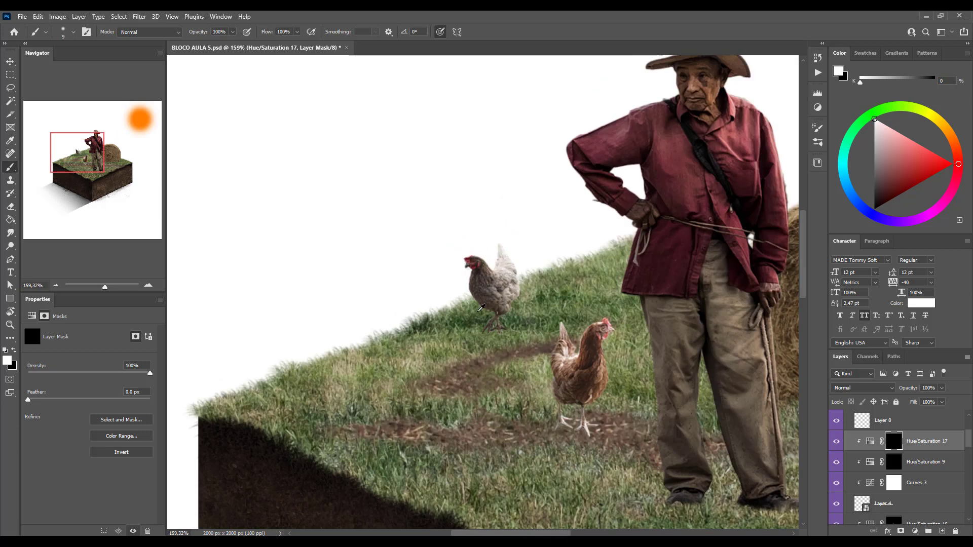
scroll(510, 277, up, 3)
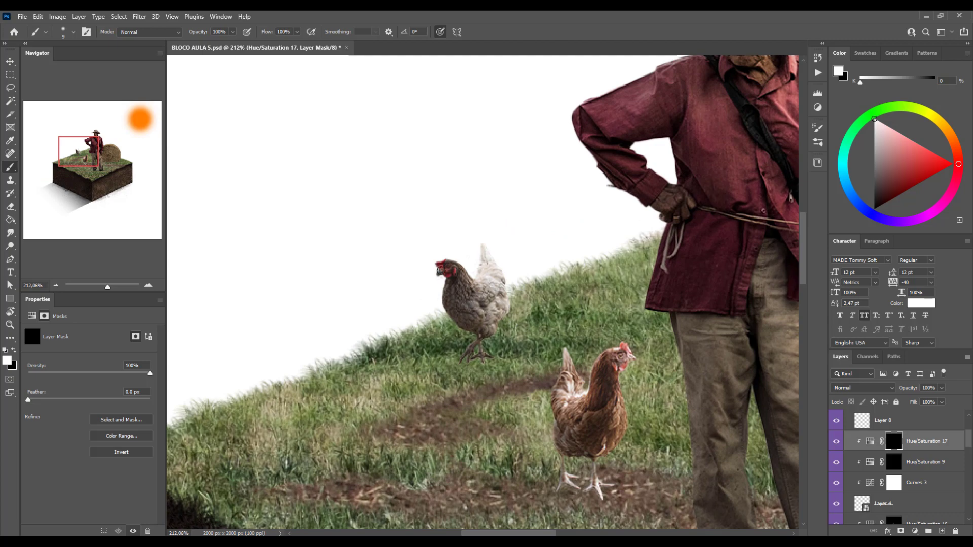
scroll(520, 372, up, 3)
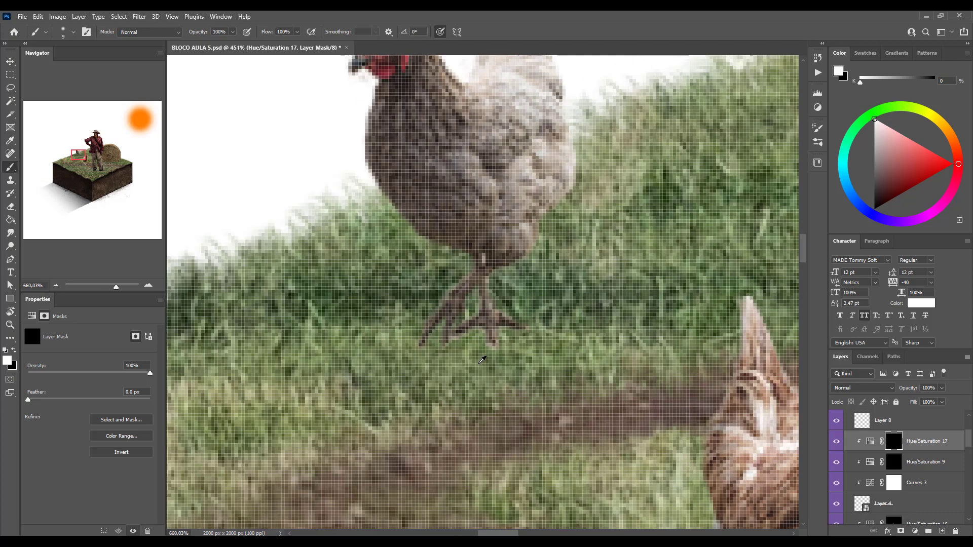
scroll(466, 361, down, 1)
scroll(466, 360, up, 3)
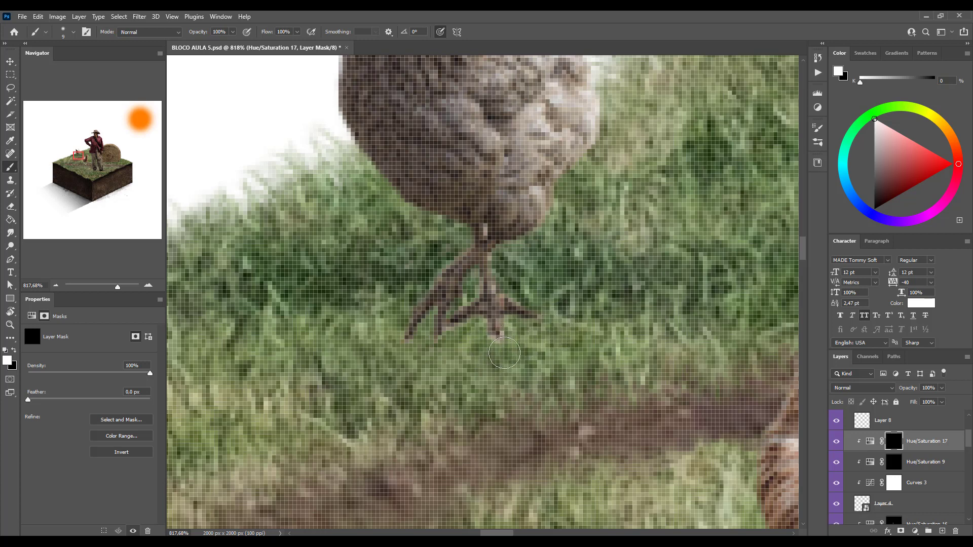
scroll(476, 344, down, 5)
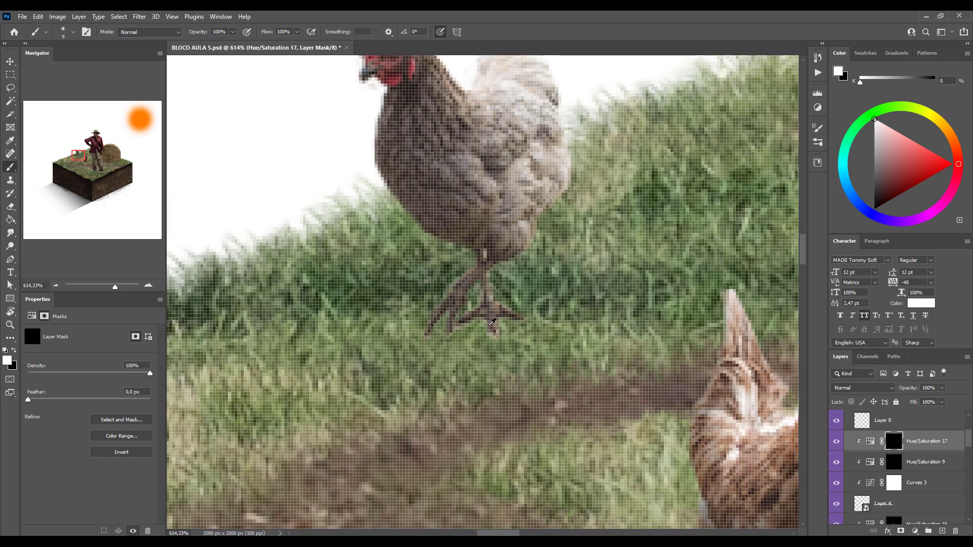
scroll(518, 335, down, 1)
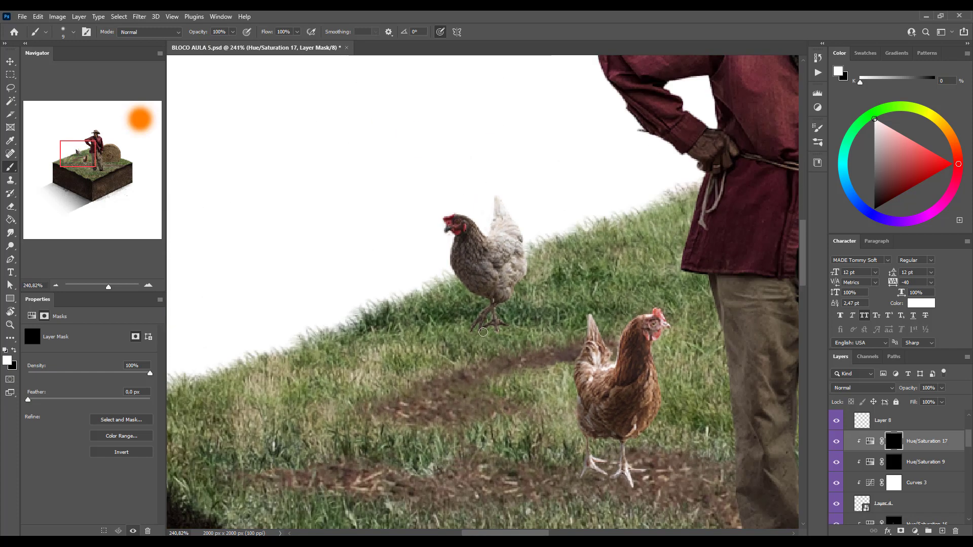
scroll(498, 328, up, 1)
scroll(476, 334, down, 3)
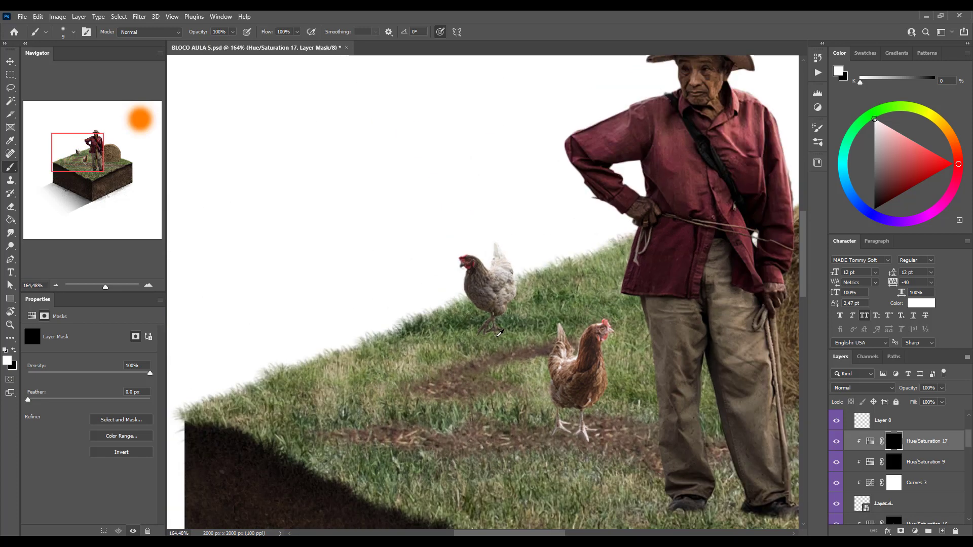
- Add a Hue/Saturation adjustment layer above the grass block's existing adjustments and clip it to the block
scroll(450, 355, down, 3)
drag(587, 361, 450, 300)
scroll(436, 334, down, 3)
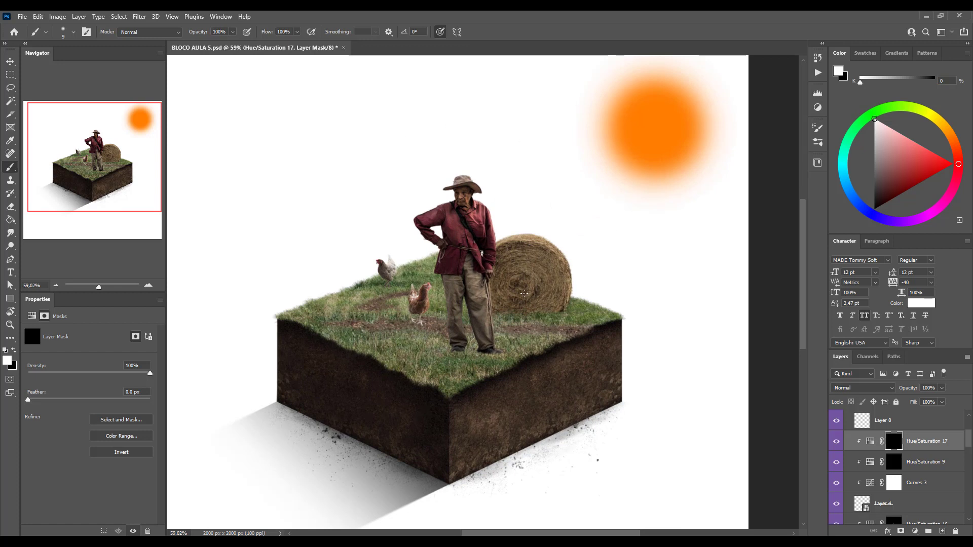
key(v)
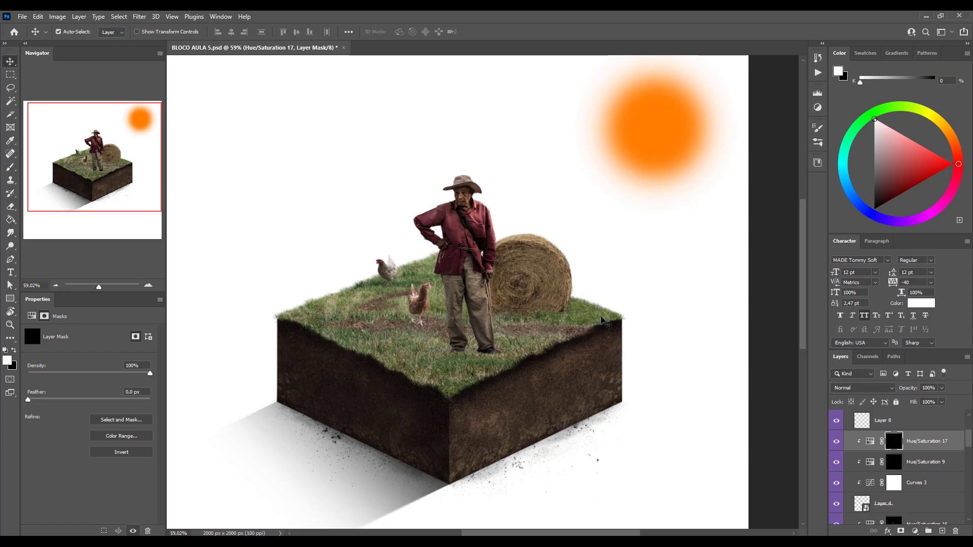
click(603, 320)
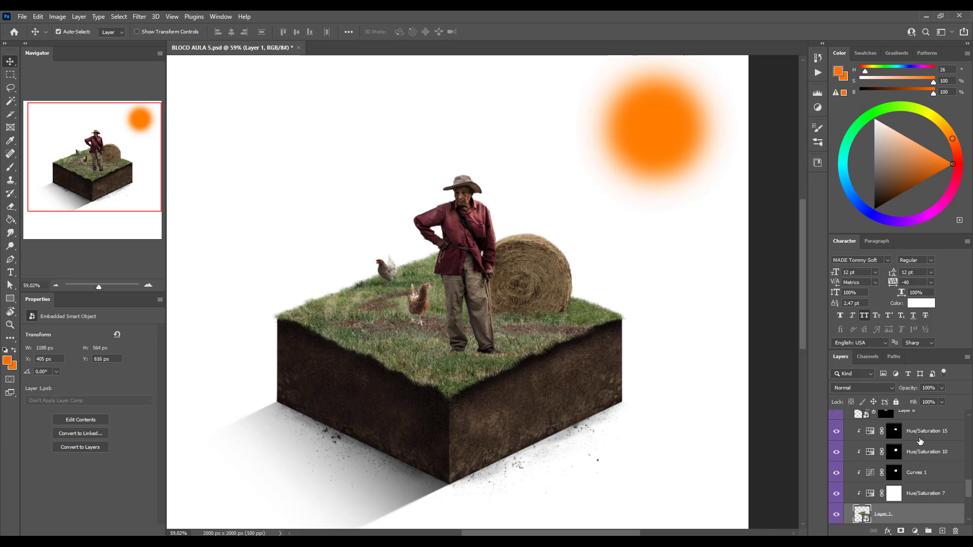
click(933, 426)
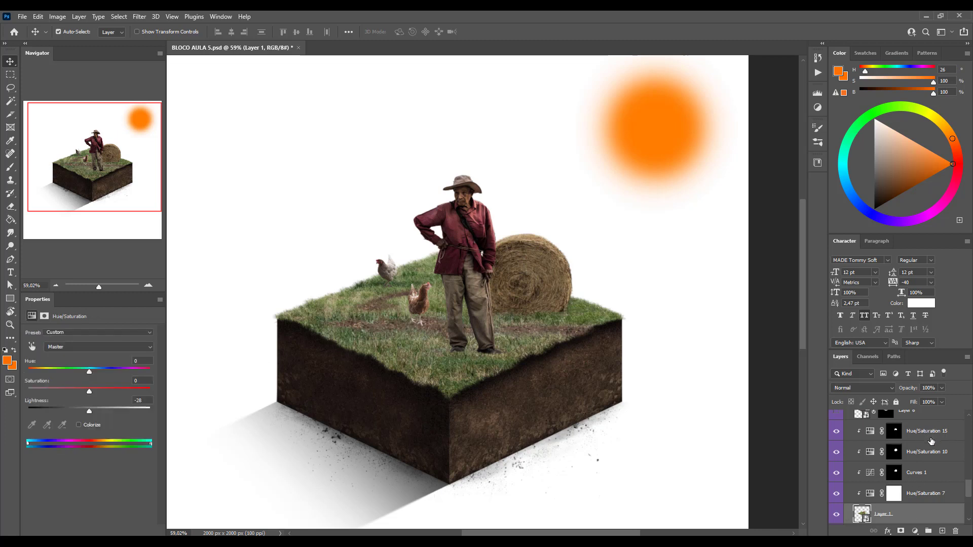
click(915, 531)
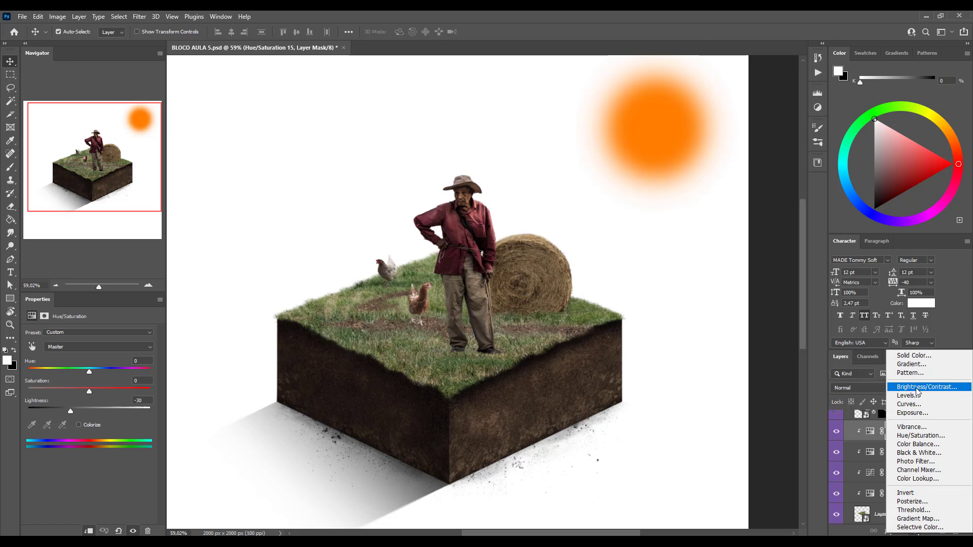
click(919, 437)
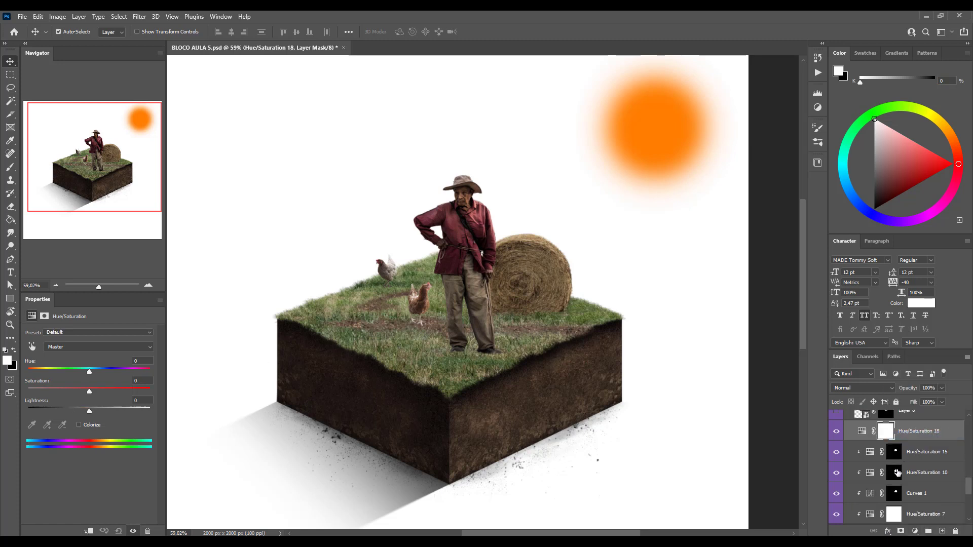
alt+click(915, 441)
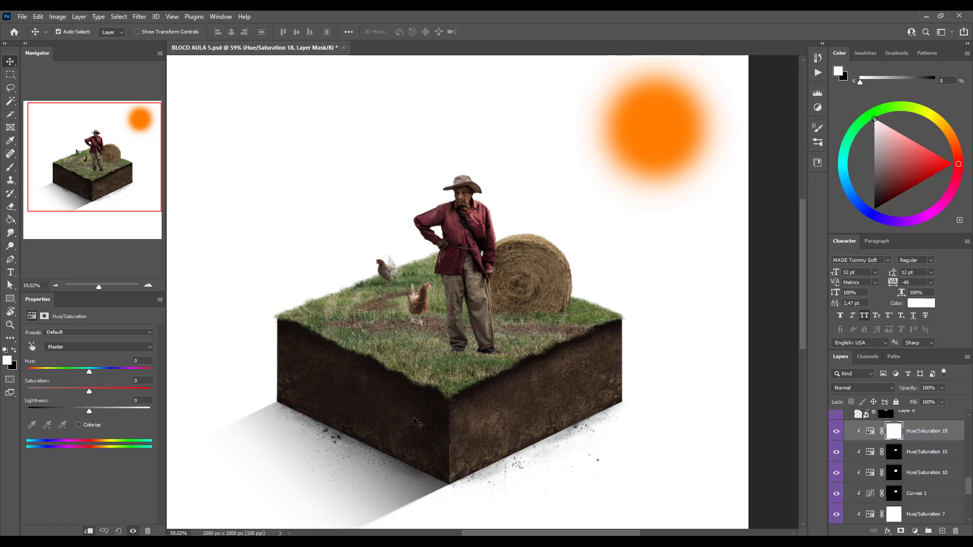
- Set the grass block's new Hue/Saturation lightness to -33 and invert the adjustment's mask to black
drag(92, 413, 69, 409)
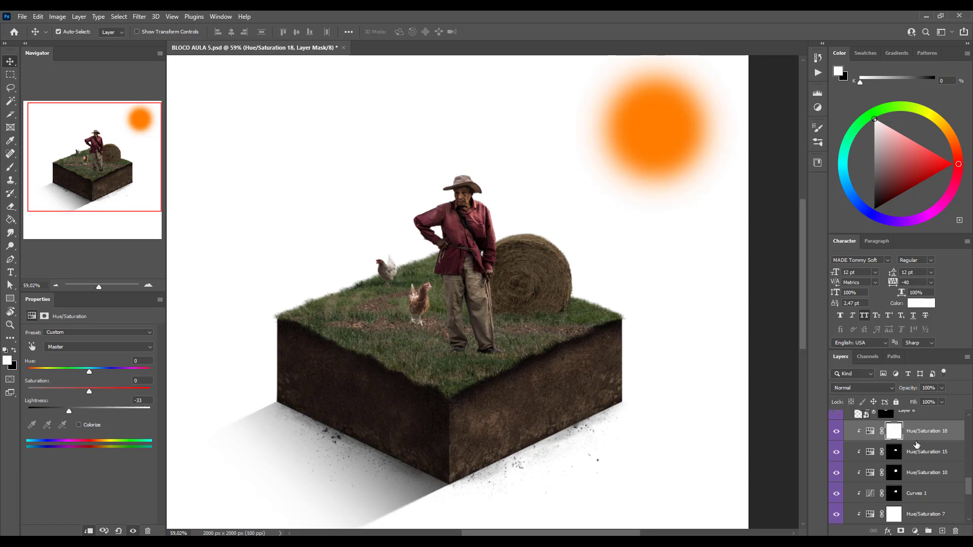
key(ctrl+i)
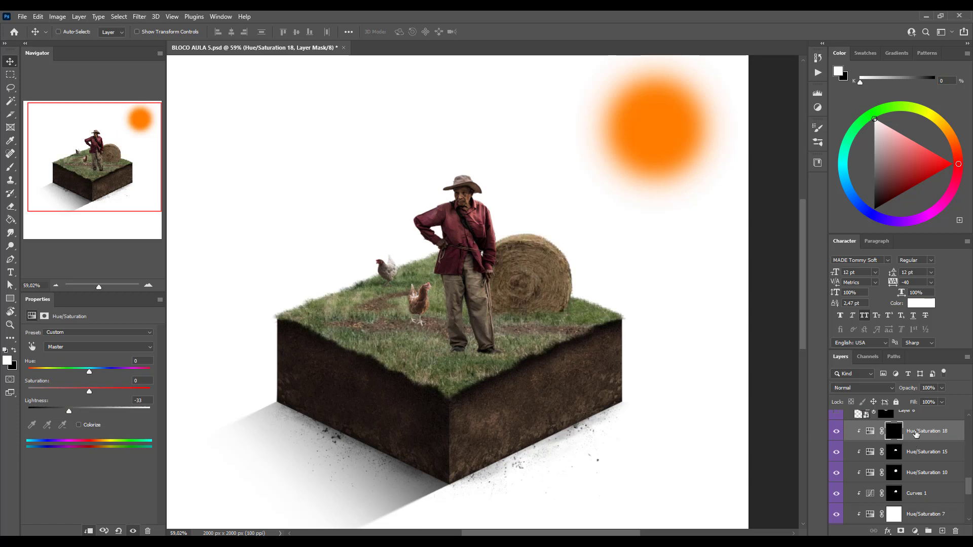
- Paint a contact shadow on the grass along the hay bale's base with a 111 px white brush, correcting the mask with black
key(b)
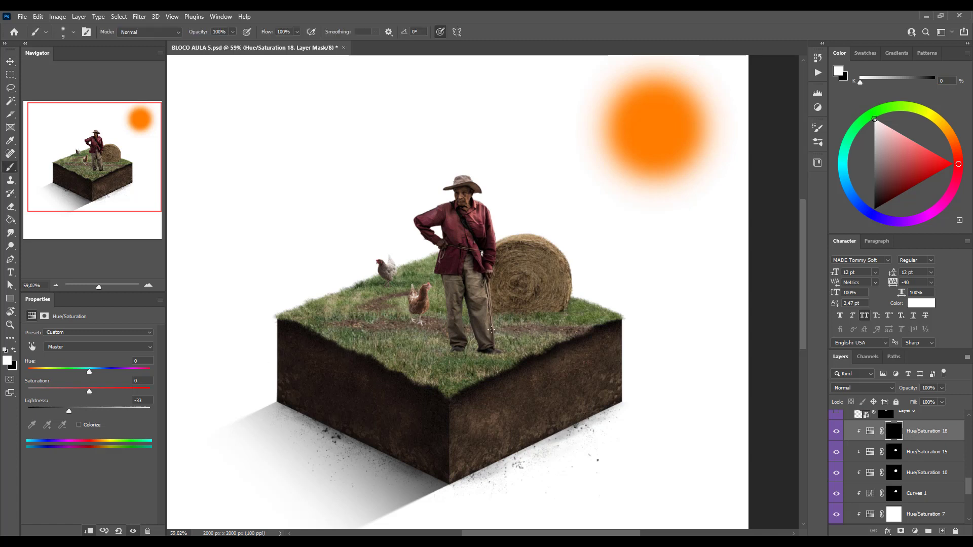
drag(499, 302, 534, 309)
drag(508, 320, 557, 319)
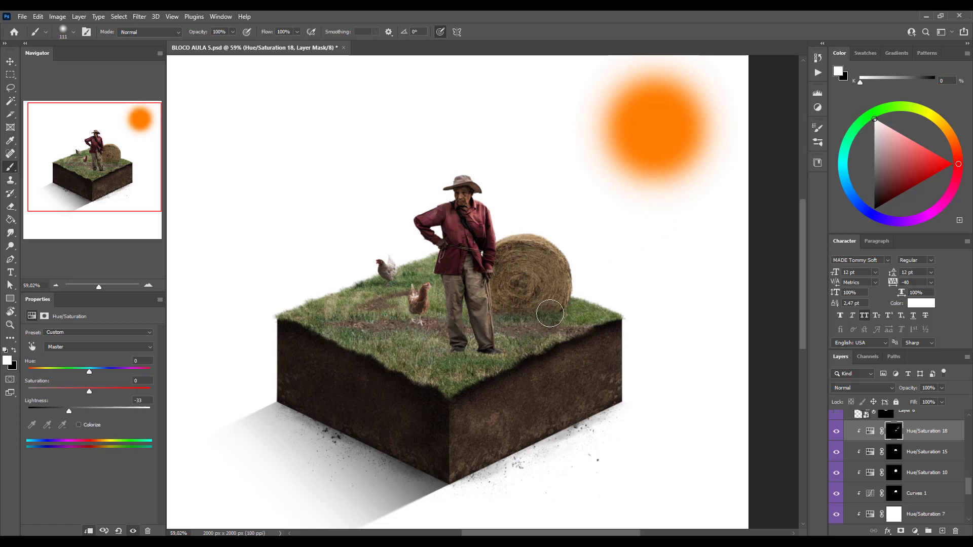
mouse_move(550, 314)
mouse_down()
mouse_move(488, 297)
mouse_move(497, 287)
mouse_move(463, 353)
mouse_move(502, 310)
mouse_move(494, 336)
mouse_move(529, 315)
mouse_move(519, 321)
mouse_move(533, 331)
mouse_move(544, 297)
mouse_move(517, 243)
mouse_move(591, 222)
mouse_move(552, 299)
mouse_move(535, 302)
mouse_move(544, 325)
mouse_move(559, 303)
mouse_move(547, 305)
mouse_move(564, 296)
mouse_move(503, 315)
mouse_move(497, 301)
mouse_move(521, 313)
mouse_move(508, 294)
mouse_move(537, 313)
mouse_move(558, 293)
mouse_move(545, 308)
mouse_move(554, 284)
mouse_move(525, 295)
mouse_move(558, 276)
mouse_move(536, 301)
mouse_move(551, 312)
mouse_move(527, 308)
mouse_move(555, 298)
mouse_move(537, 291)
mouse_move(558, 294)
mouse_move(498, 293)
mouse_move(546, 287)
mouse_move(502, 293)
mouse_move(500, 310)
mouse_move(538, 309)
mouse_up()
key(x)
key(x)
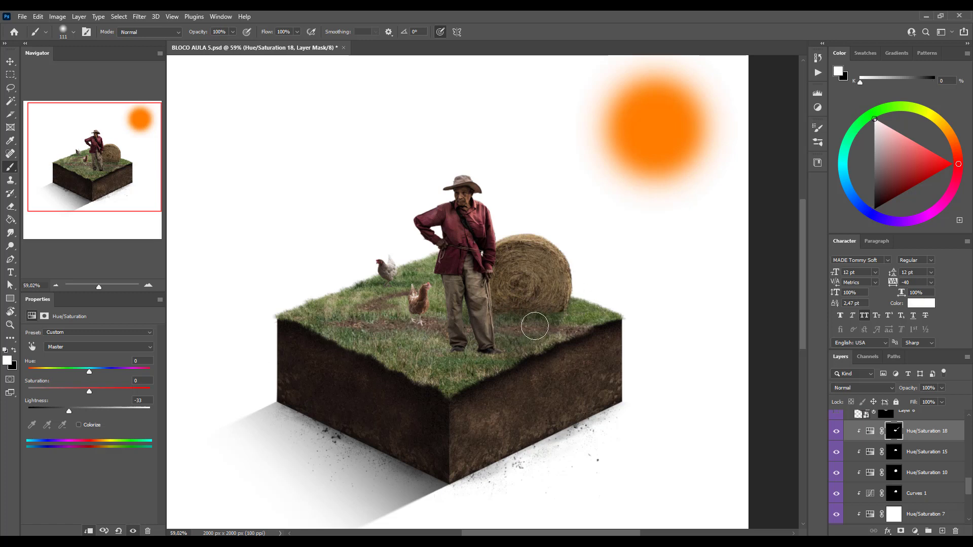
key(x)
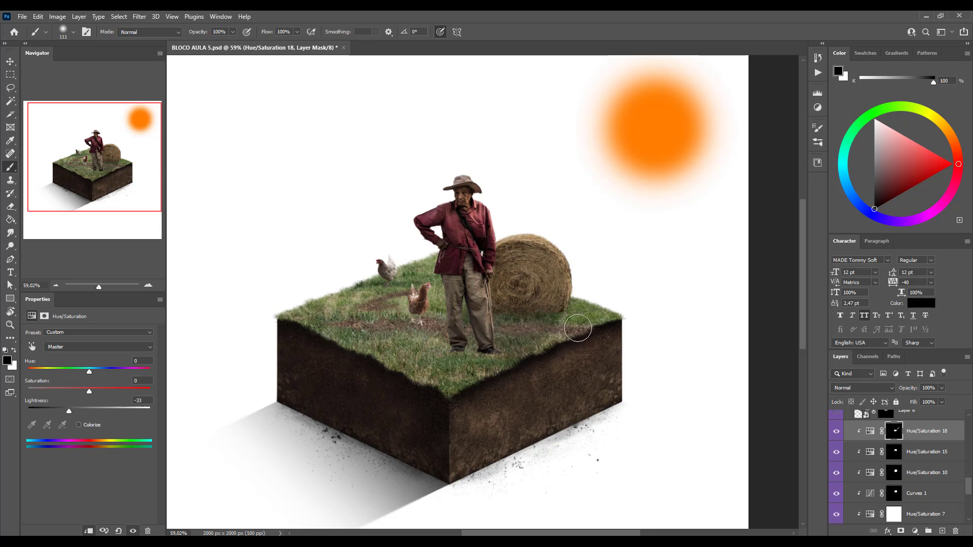
- Paint white on the mask to darken the grass around the farmer's feet, reducing the brush size to 58 px
key(x)
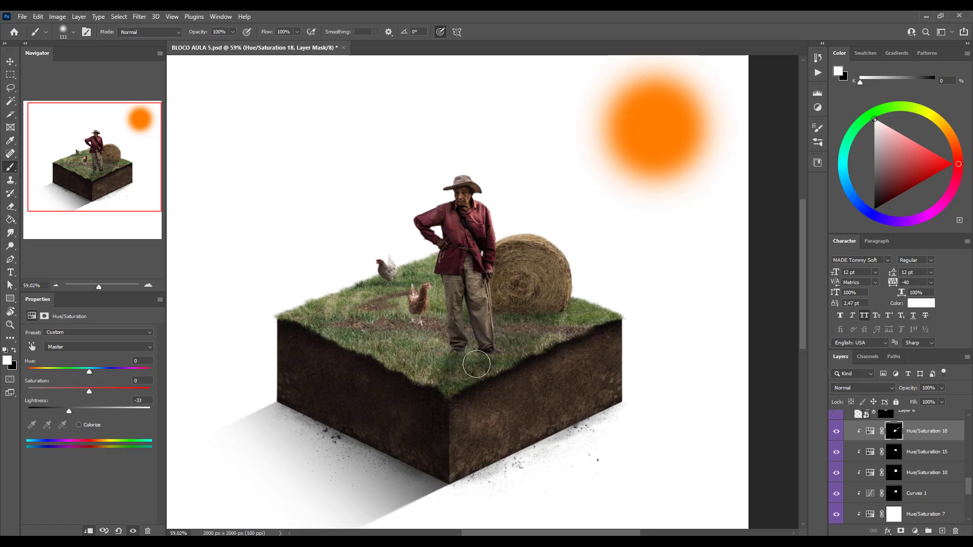
key(ctrl)
alt+right_click(494, 344)
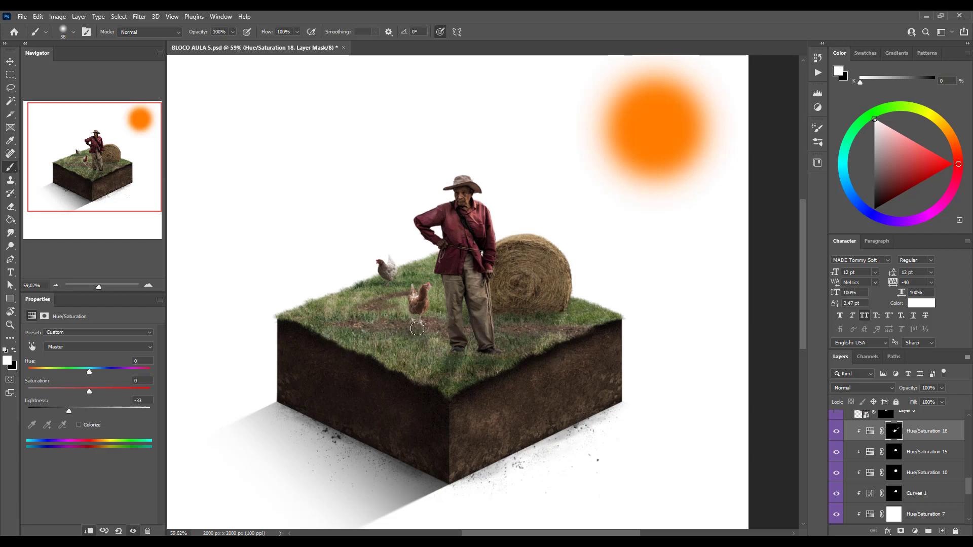
- Try to move the Layer 6 copy dirt patch and its clipped Hue/Saturation 11 below the grass block's layer
scroll(417, 329, up, 4)
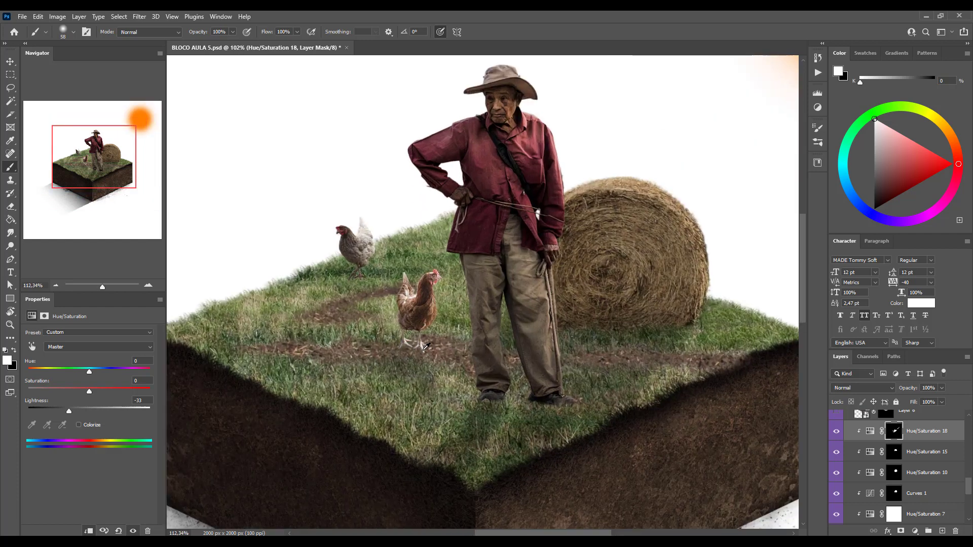
scroll(426, 346, up, 1)
scroll(912, 459, down, 3)
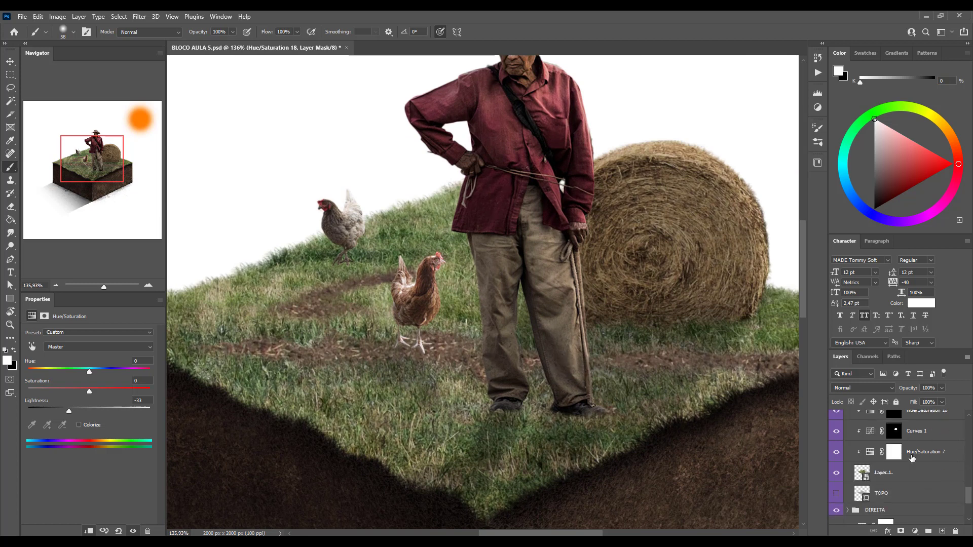
scroll(902, 454, down, 2)
scroll(894, 448, up, 5)
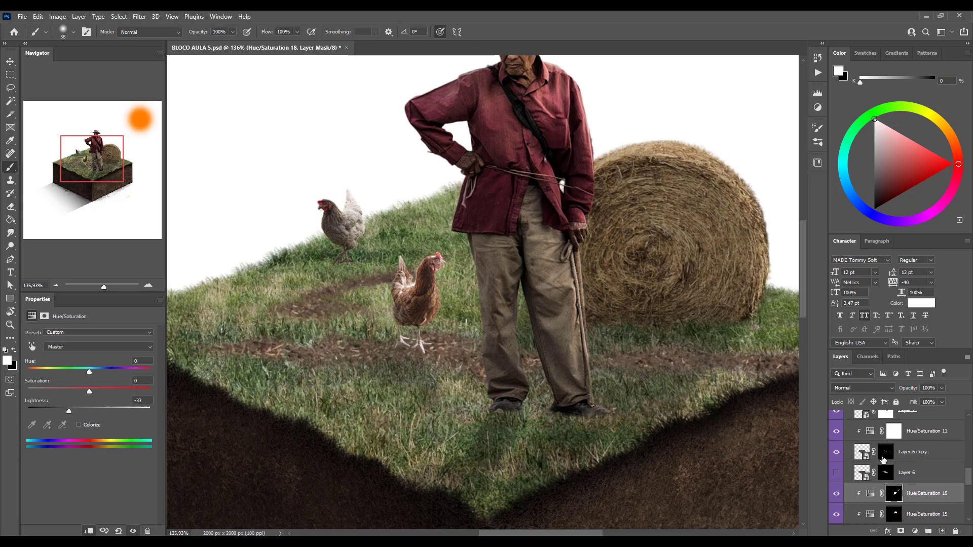
click(928, 453)
shift+click(935, 435)
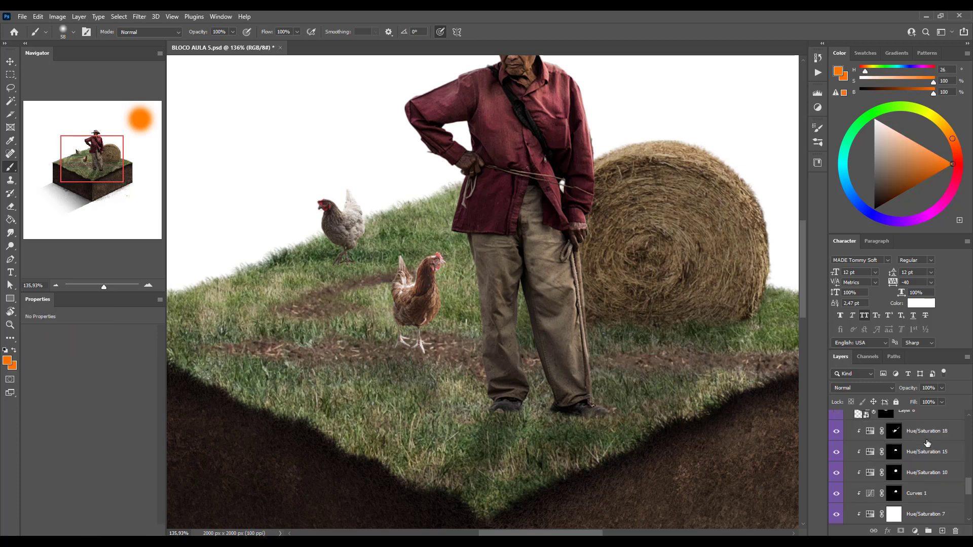
scroll(925, 445, down, 1)
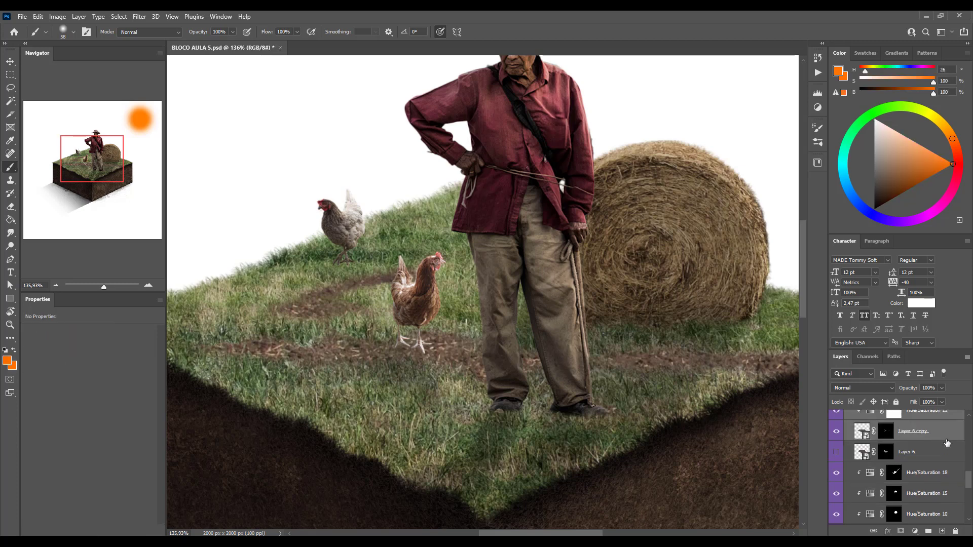
scroll(909, 458, up, 2)
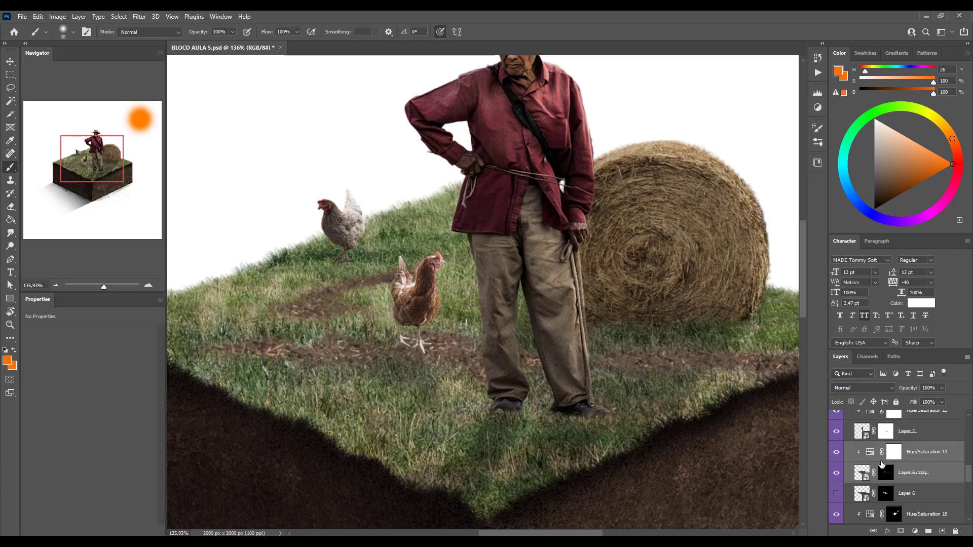
mouse_move(934, 455)
mouse_down()
mouse_move(934, 503)
mouse_move(936, 468)
mouse_move(928, 472)
mouse_up()
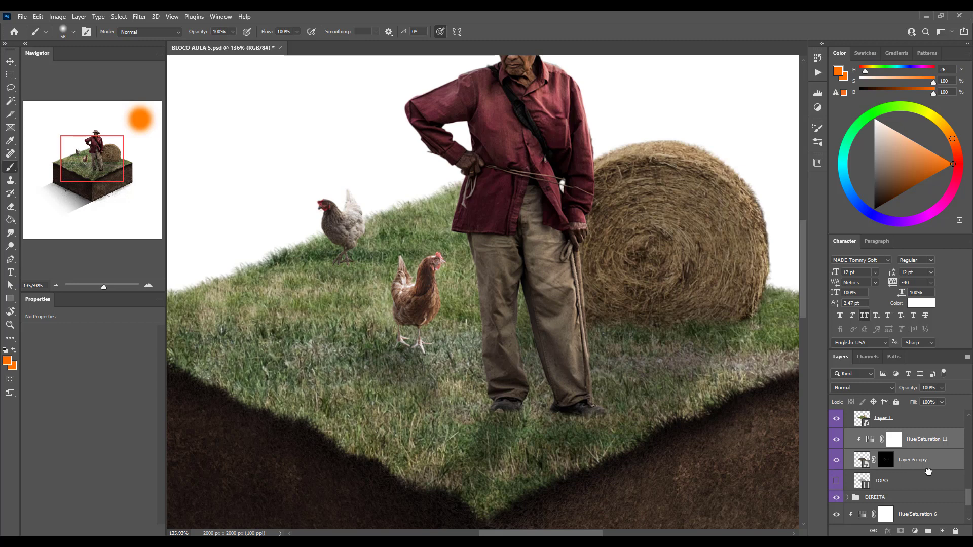
key(ctrl+z)
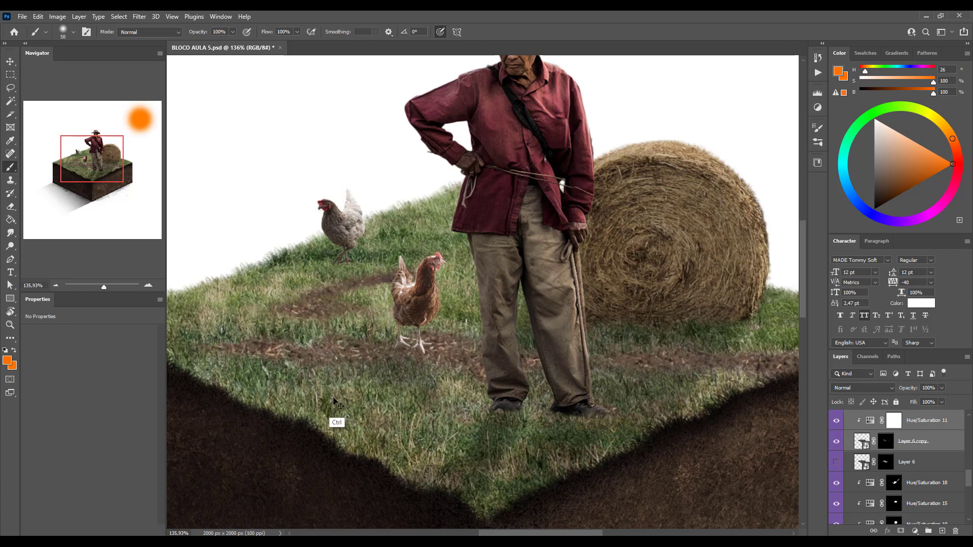
- Paint white on the Hue/Saturation 18 mask to darken the grass around the two hens, using a 76 px brush
ctrl+click(361, 408)
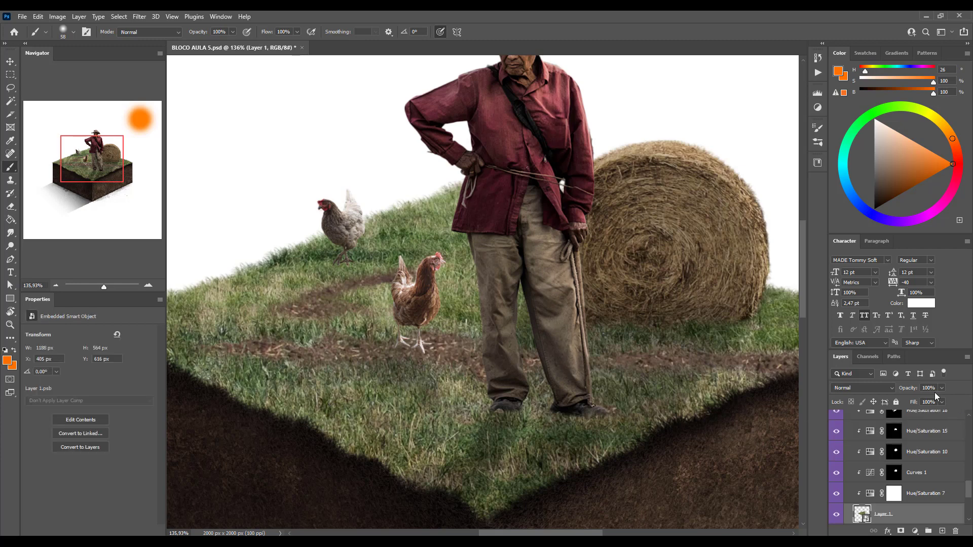
scroll(912, 456, up, 3)
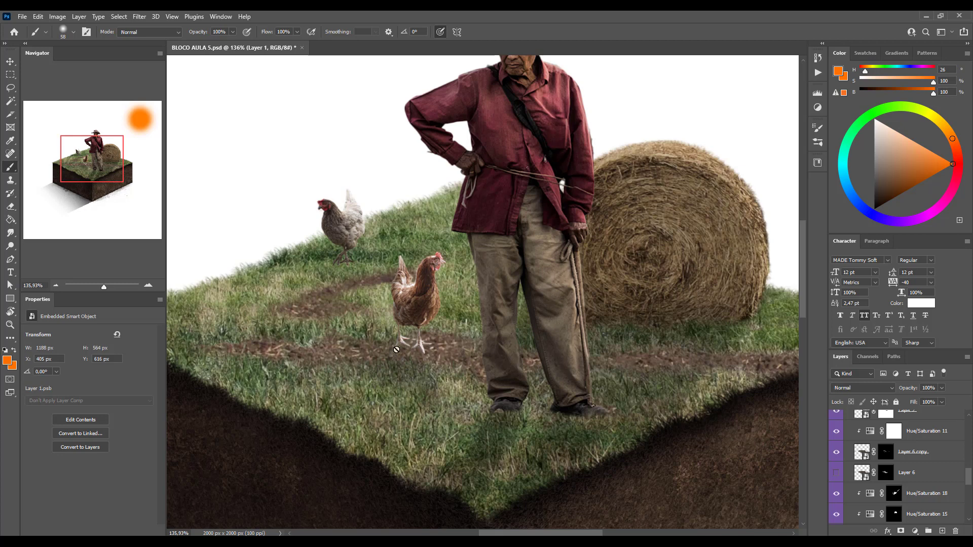
key(v)
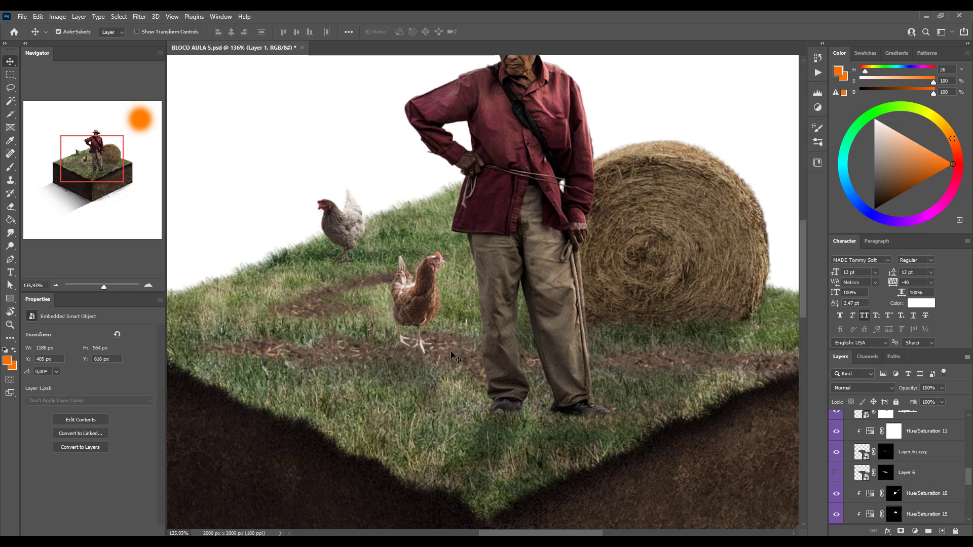
mouse_move(456, 356)
mouse_down()
mouse_move(457, 329)
mouse_move(450, 359)
mouse_up()
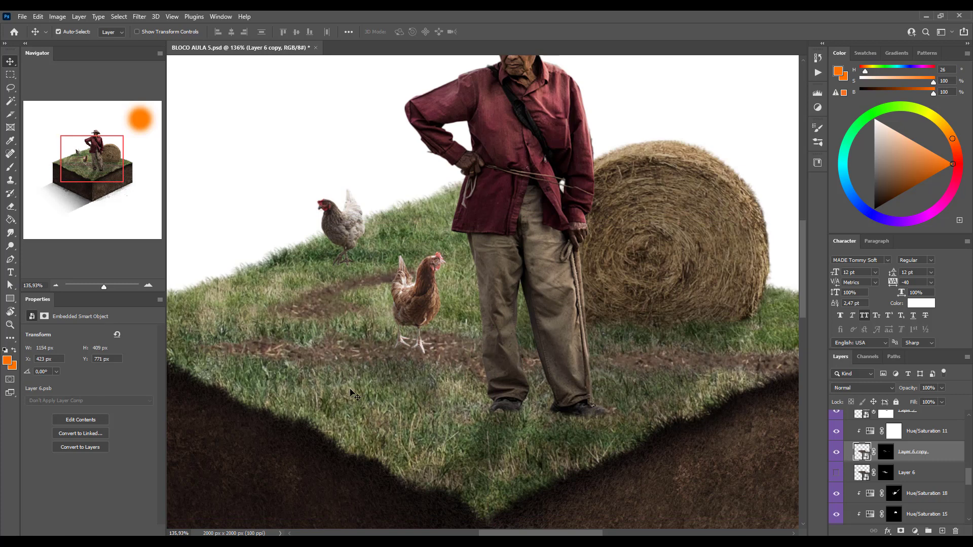
click(337, 398)
scroll(859, 514, up, 3)
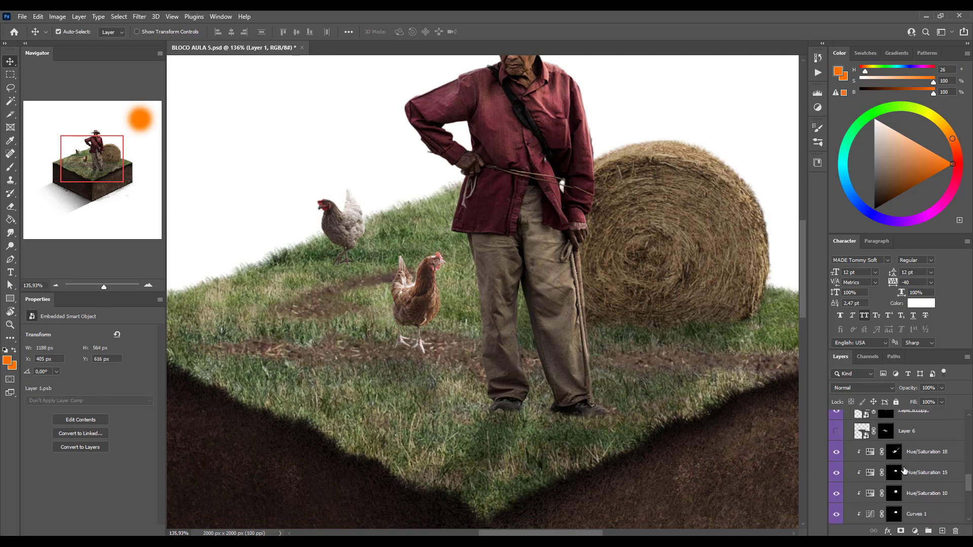
click(894, 472)
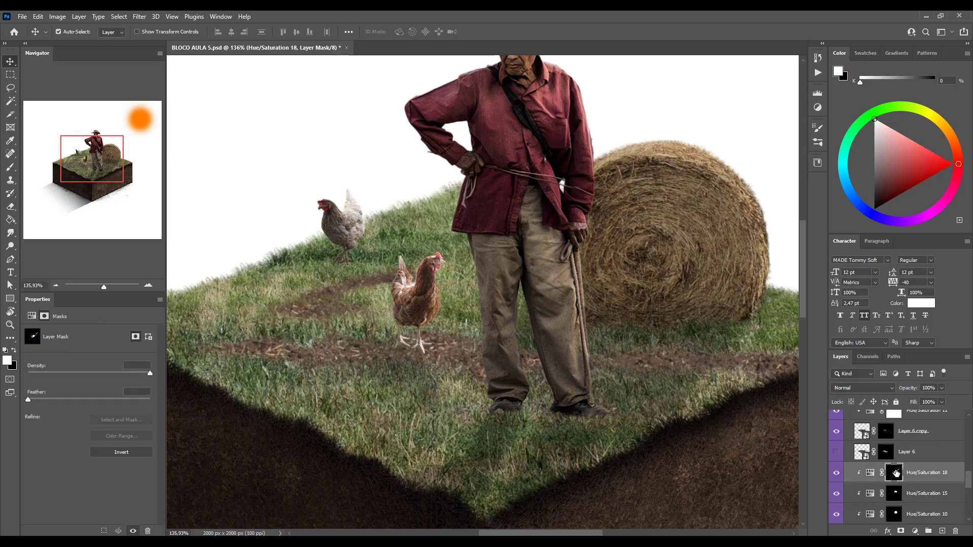
key(b)
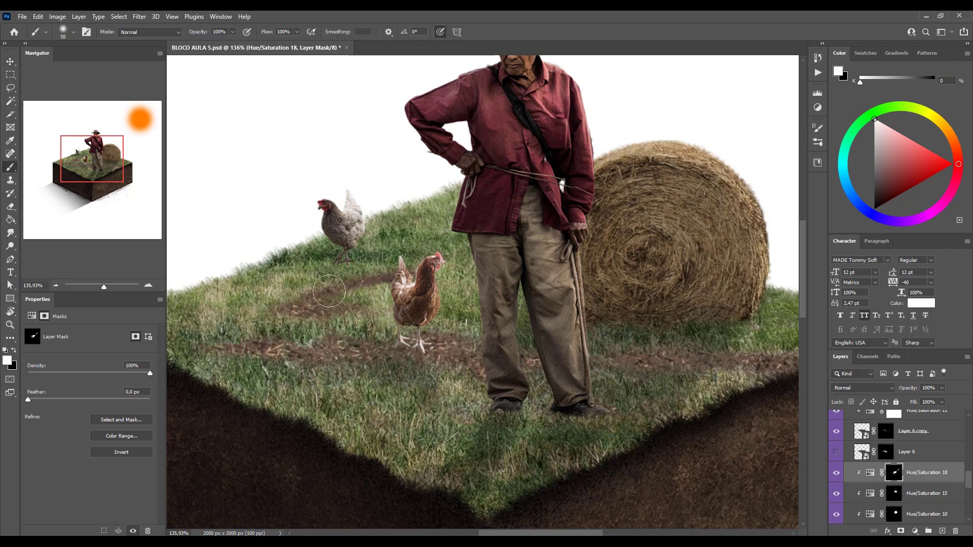
drag(382, 265, 374, 242)
drag(318, 292, 318, 293)
mouse_move(335, 275)
mouse_down()
mouse_move(319, 284)
mouse_move(339, 281)
mouse_up()
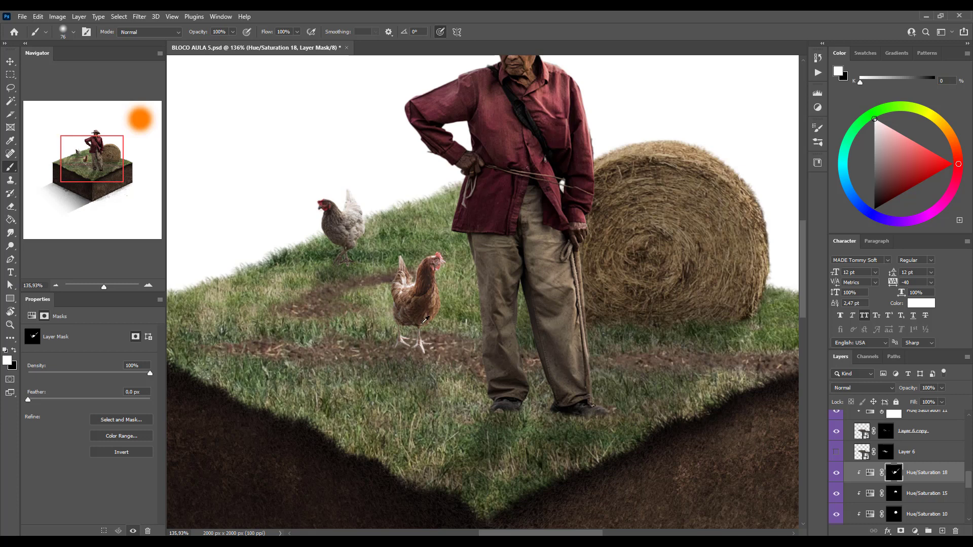
scroll(425, 319, down, 3)
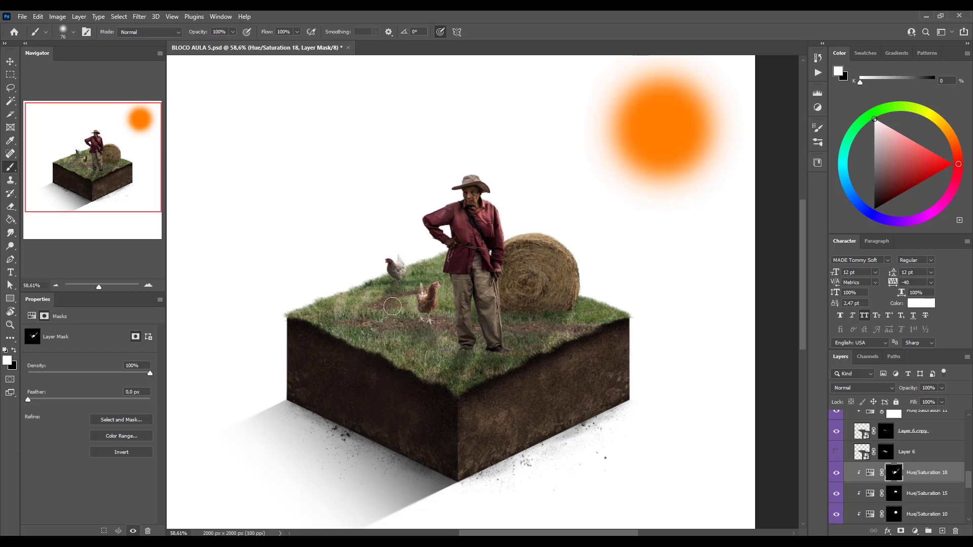
- Paint black on the Layer 6 copy mask with the 76 px brush to fade parts of the dirt patch near the hens
key(v)
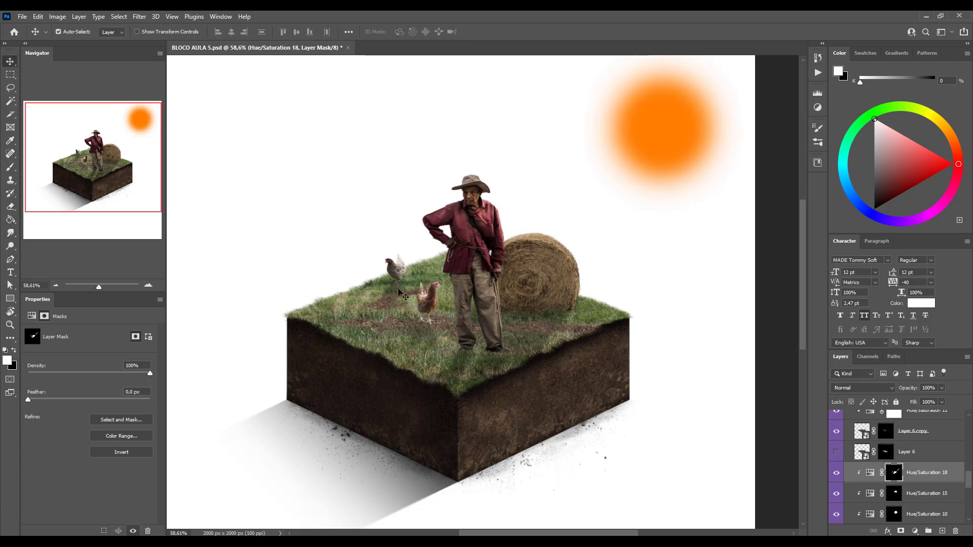
click(399, 329)
scroll(923, 469, up, 3)
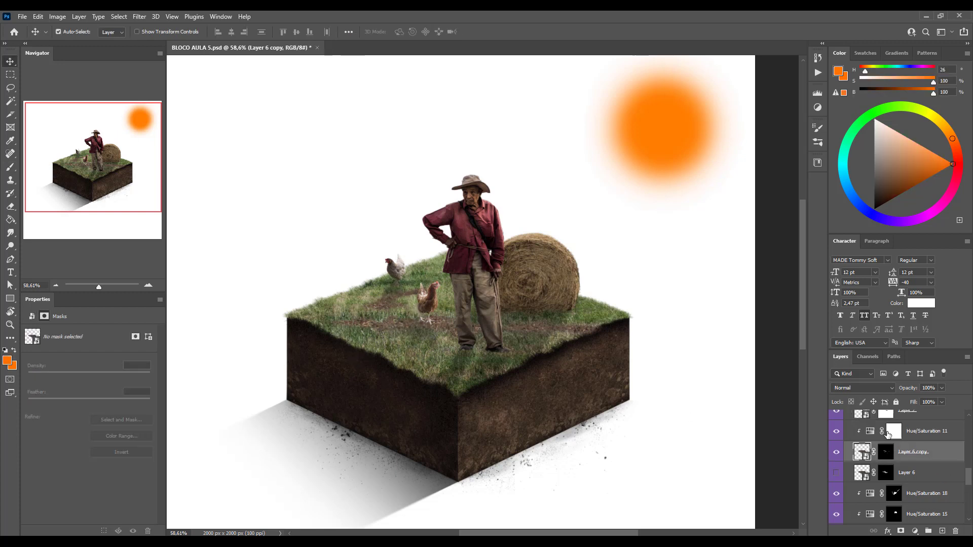
click(885, 493)
scroll(480, 351, up, 7)
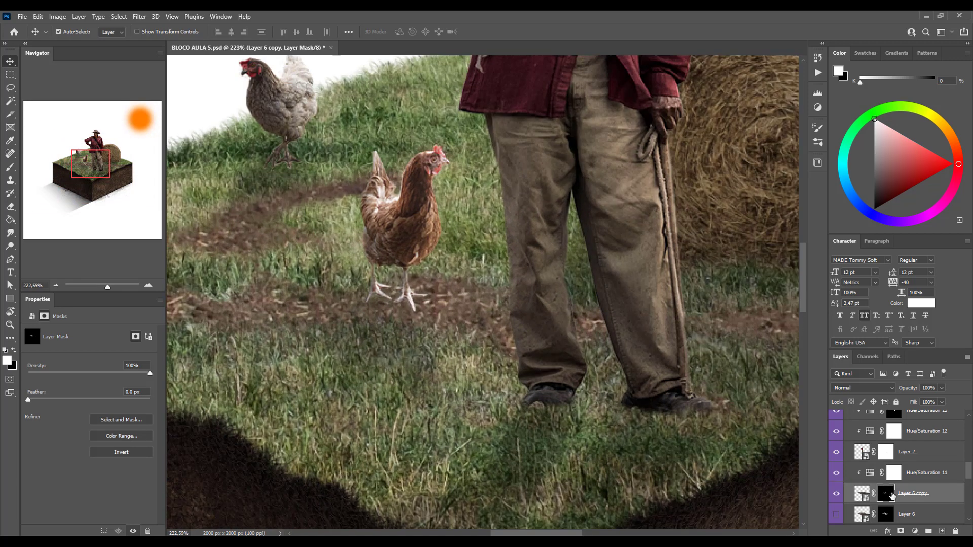
key(b)
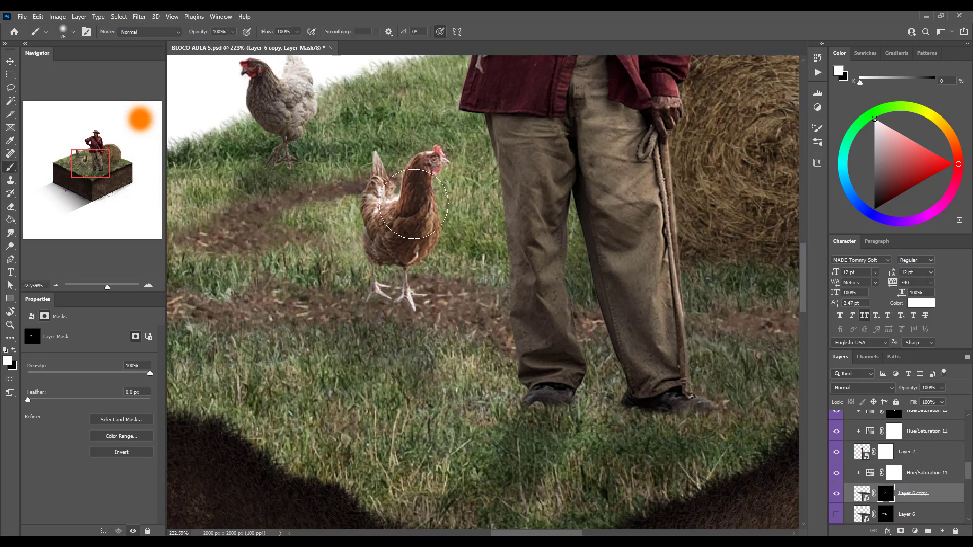
key(x)
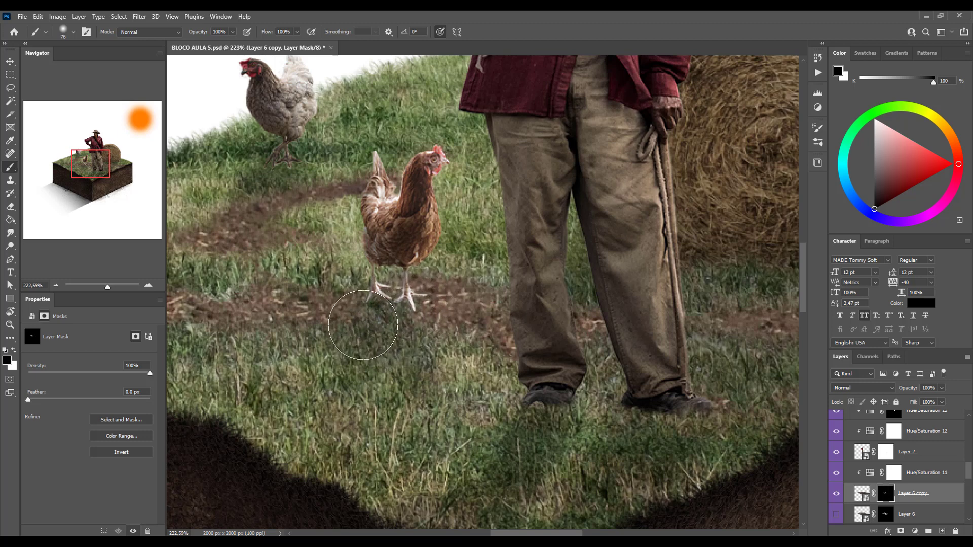
mouse_move(206, 198)
mouse_down()
mouse_move(289, 173)
mouse_move(378, 186)
mouse_up()
scroll(455, 279, down, 4)
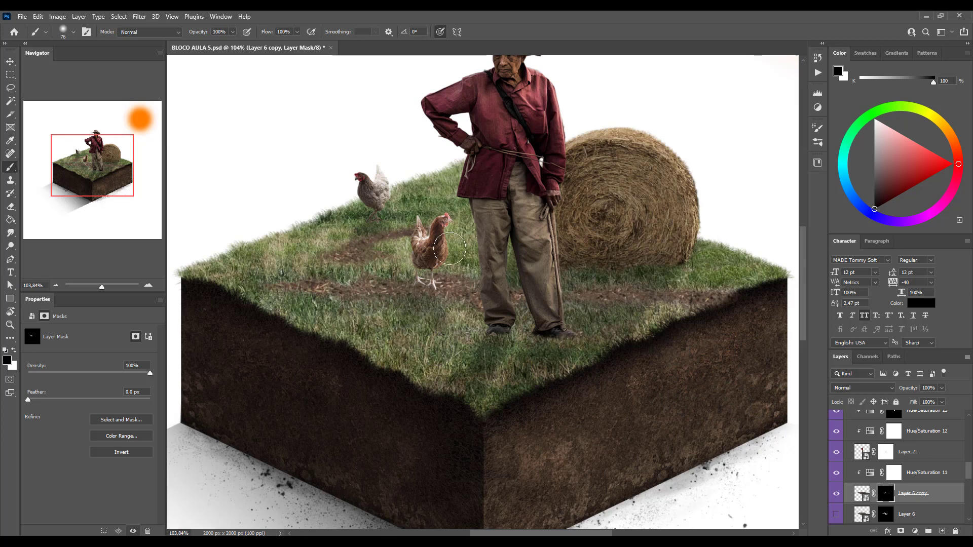
- Examine the dirt patches and shading around the hens and farmer, both up close and across the whole block
key(v)
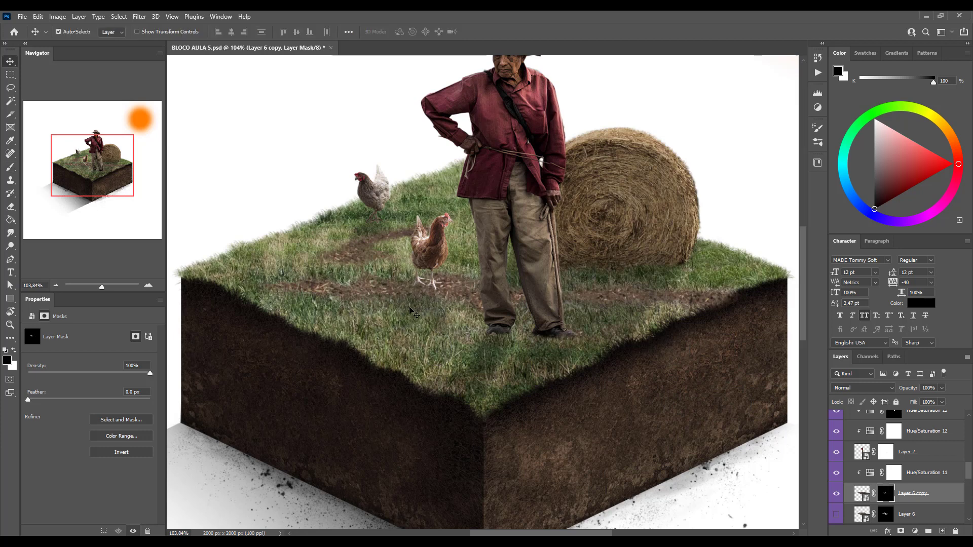
key(b)
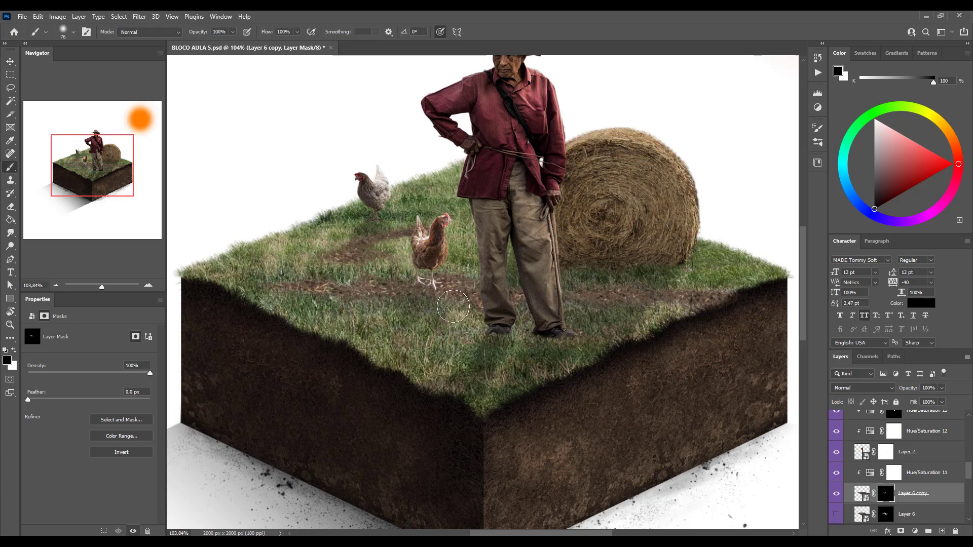
scroll(441, 302, up, 3)
scroll(850, 410, up, 3)
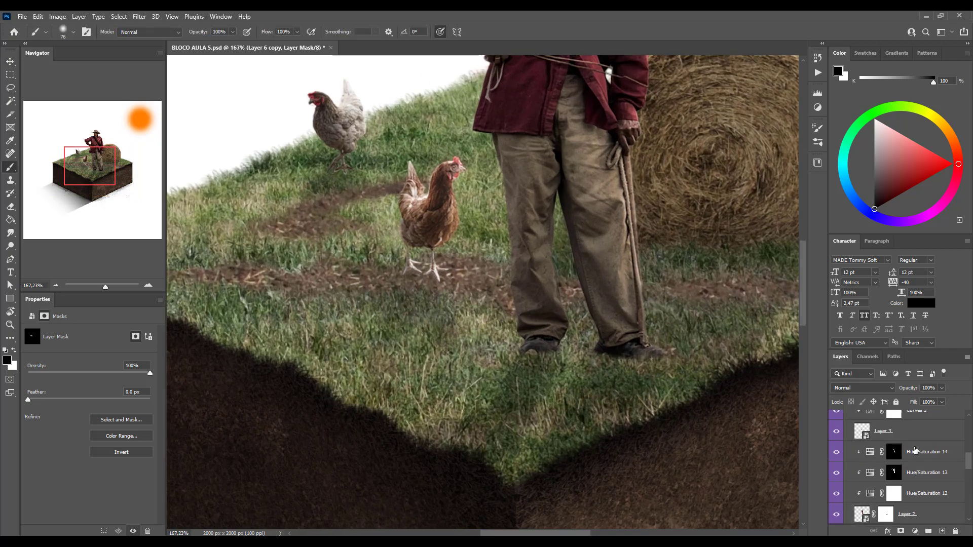
scroll(530, 384, down, 2)
scroll(530, 384, down, 5)
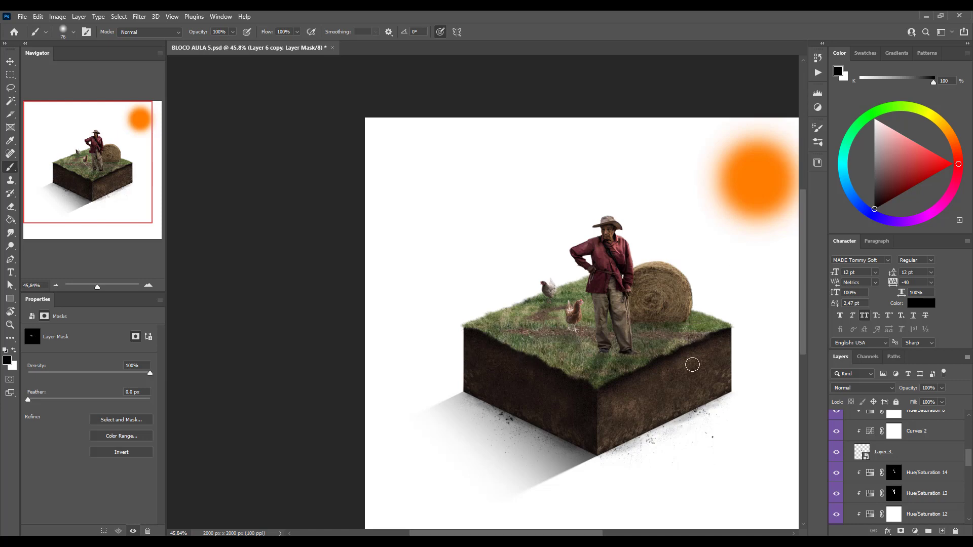
scroll(575, 319, up, 10)
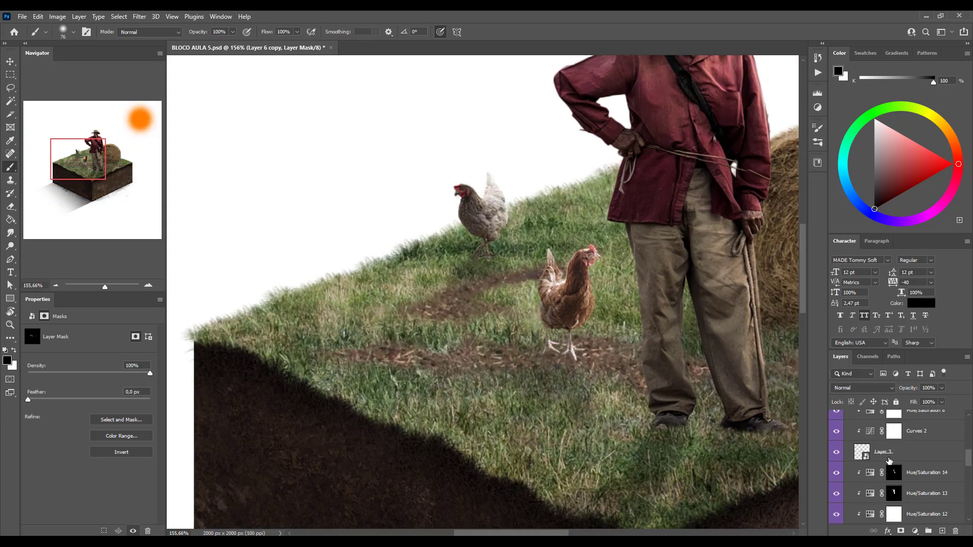
- Add a new empty layer directly beneath the hens' layer, above Hue/Saturation 14, and check which object the layer above holds
scroll(889, 460, down, 2)
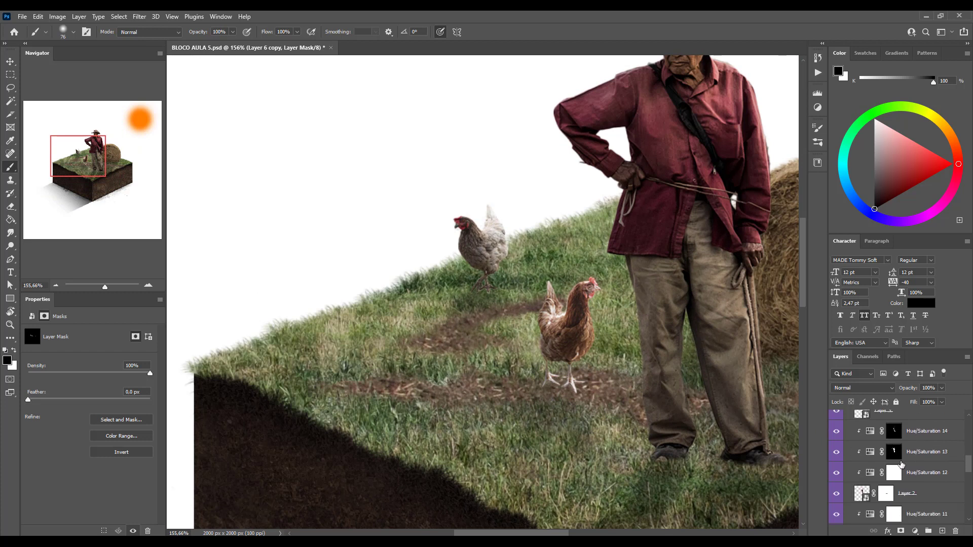
key(v)
click(582, 341)
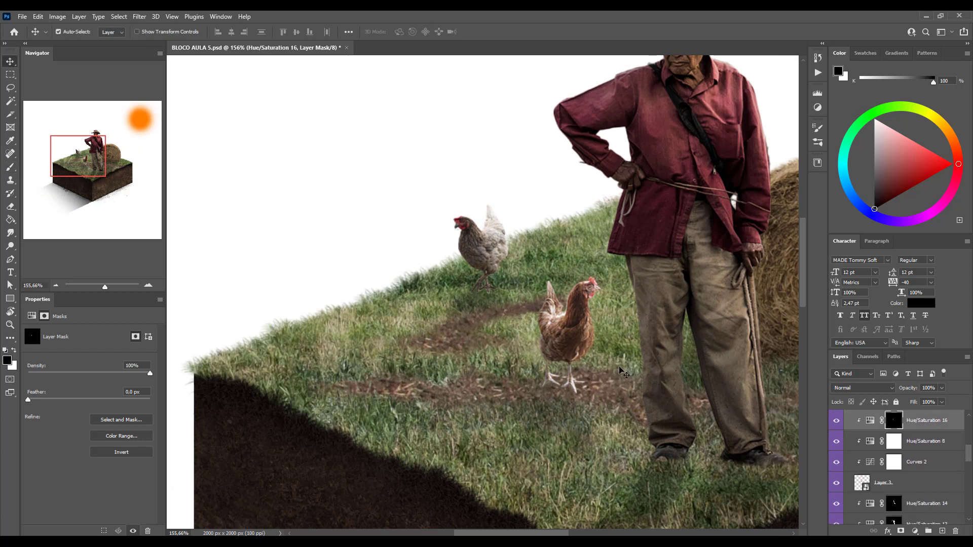
scroll(895, 439, down, 1)
click(943, 484)
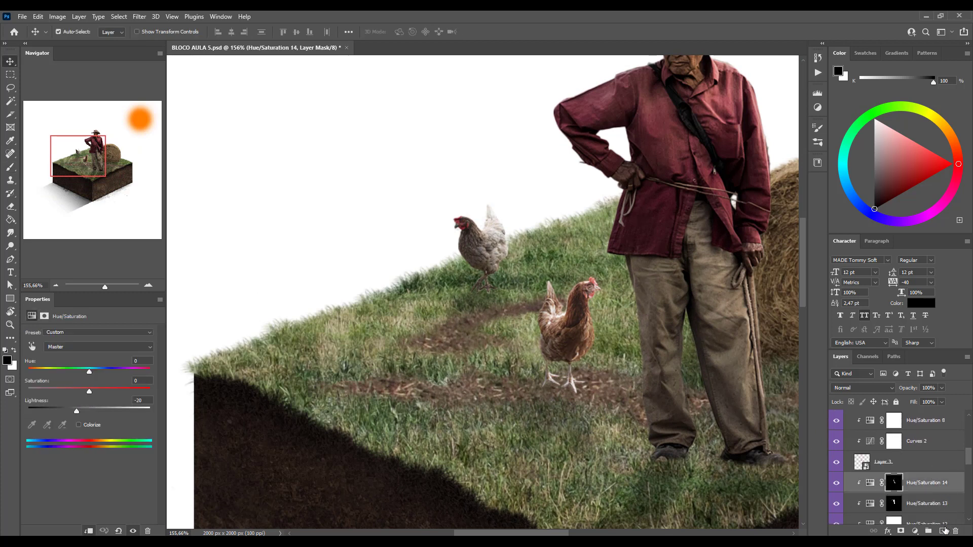
click(942, 531)
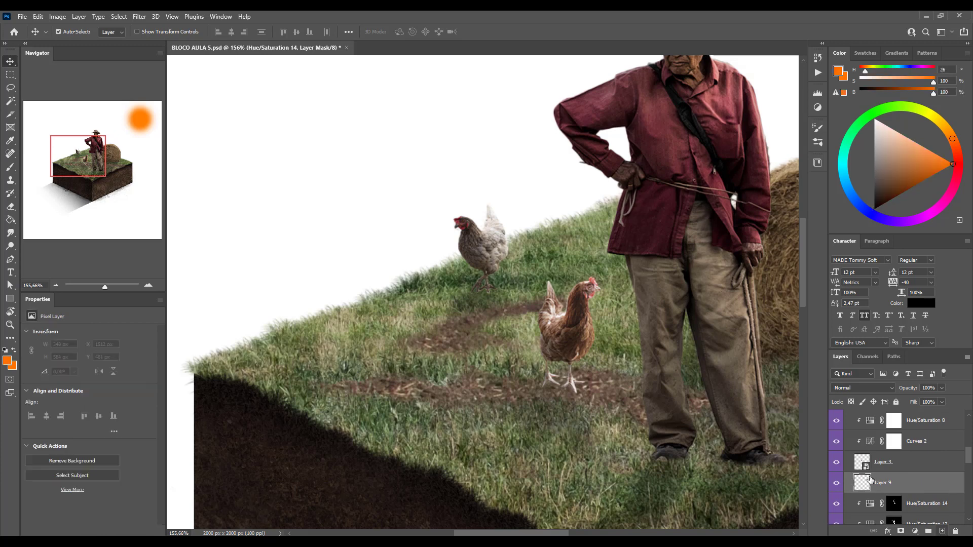
click(836, 463)
click(836, 462)
- Paint a soft black contact shadow under the brown hen's feet on the new layer, starting with a 13 px brush
key(b)
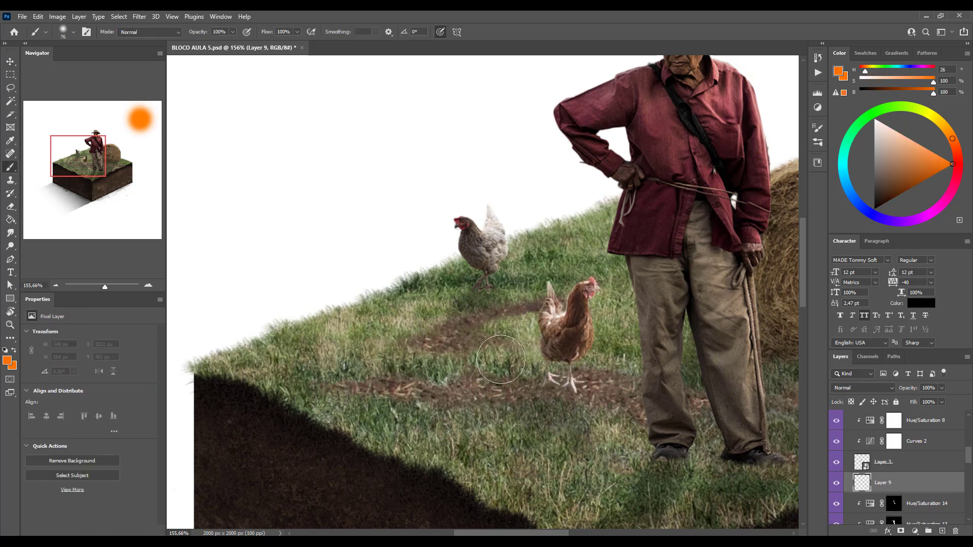
key(d)
mouse_move(567, 386)
mouse_down()
mouse_move(545, 387)
mouse_move(530, 366)
mouse_move(546, 381)
mouse_move(565, 373)
mouse_up()
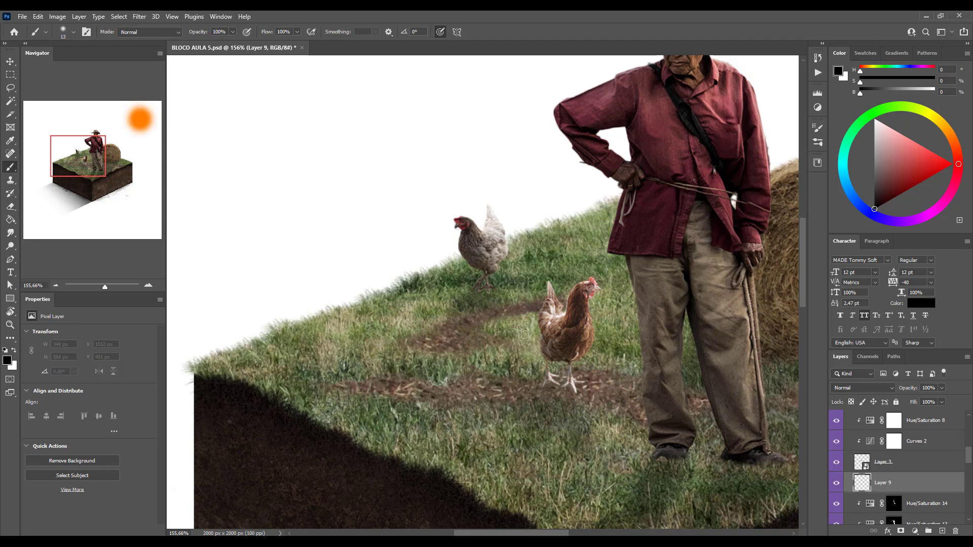
click(546, 387)
mouse_move(561, 383)
mouse_down()
mouse_move(557, 390)
mouse_move(583, 387)
mouse_move(573, 395)
mouse_move(547, 388)
mouse_up()
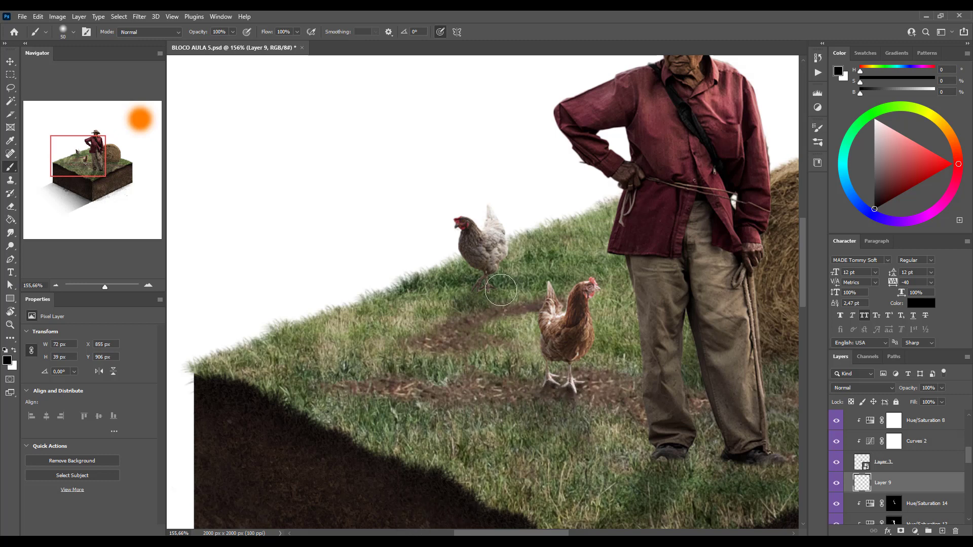
- Paint a soft black contact shadow beneath the white hen on Layer 9, starting with the 50 px brush
mouse_move(502, 288)
mouse_down()
mouse_move(466, 300)
mouse_move(493, 292)
mouse_move(478, 301)
mouse_move(513, 267)
mouse_move(480, 297)
mouse_up()
key(ctrl)
key(e)
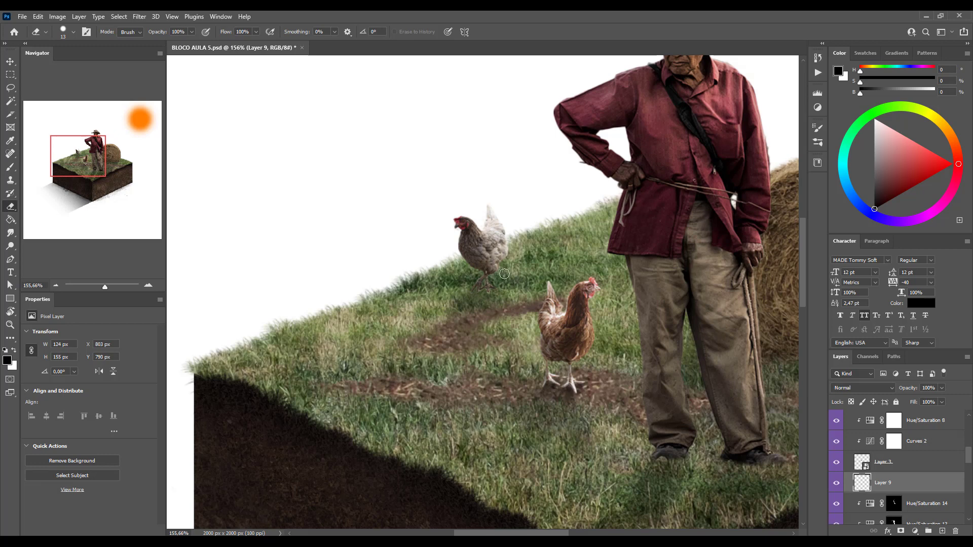
- Add a new empty layer above Layer 9 and darken the ground at the white hen's feet with a 24 px brush
key(ctrl+shift+alt+n)
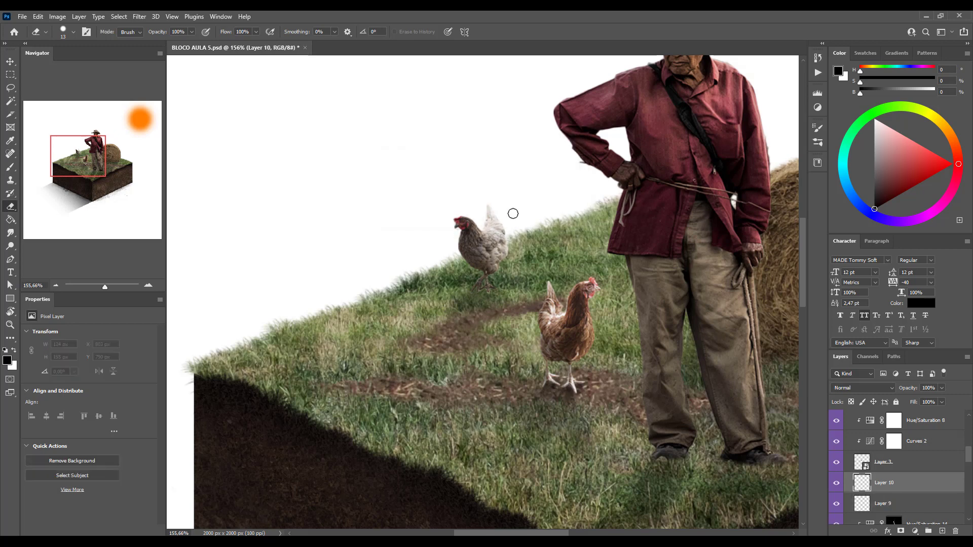
key(b)
click(474, 294)
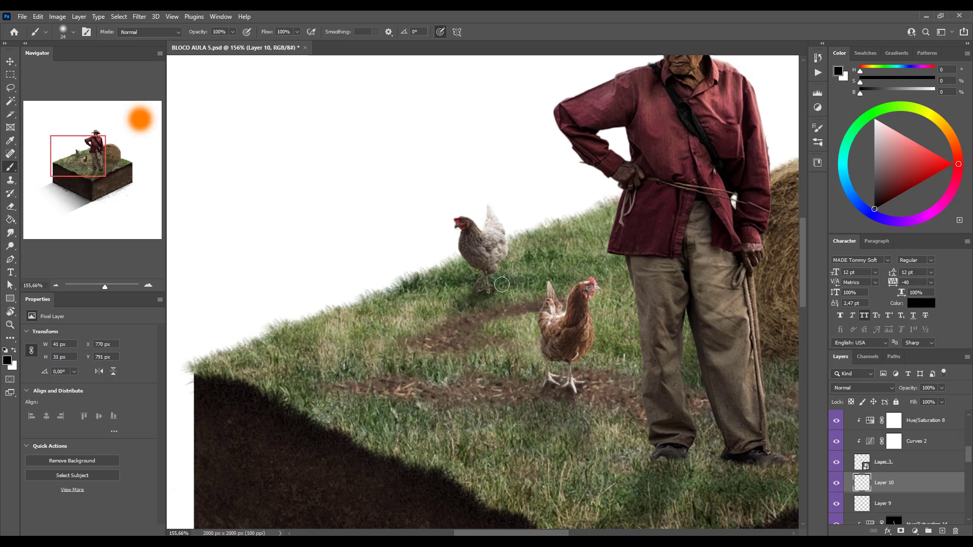
- Try broader black shadow strokes in front of the white hen with a 110 px brush and undo the unwanted ones
drag(424, 267, 445, 267)
click(469, 304)
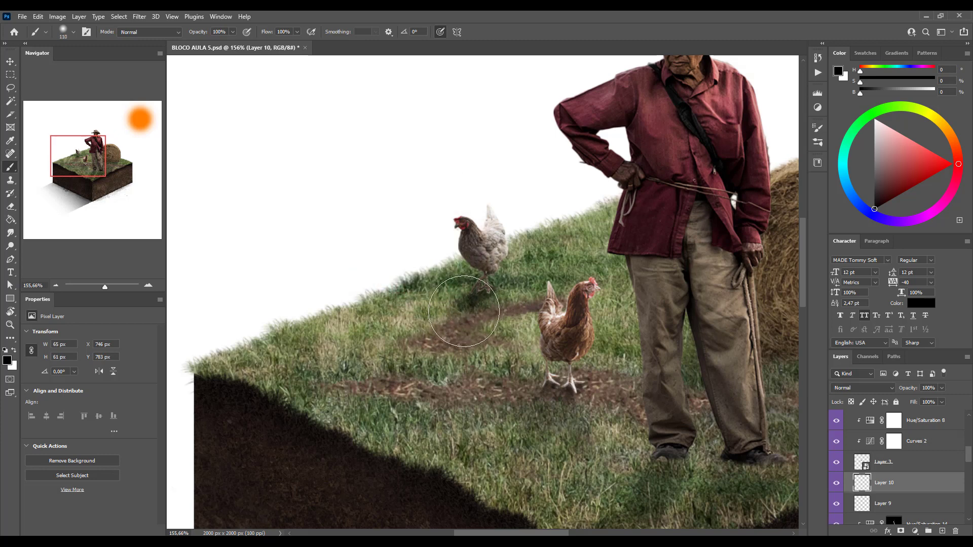
key(ctrl+z)
click(467, 304)
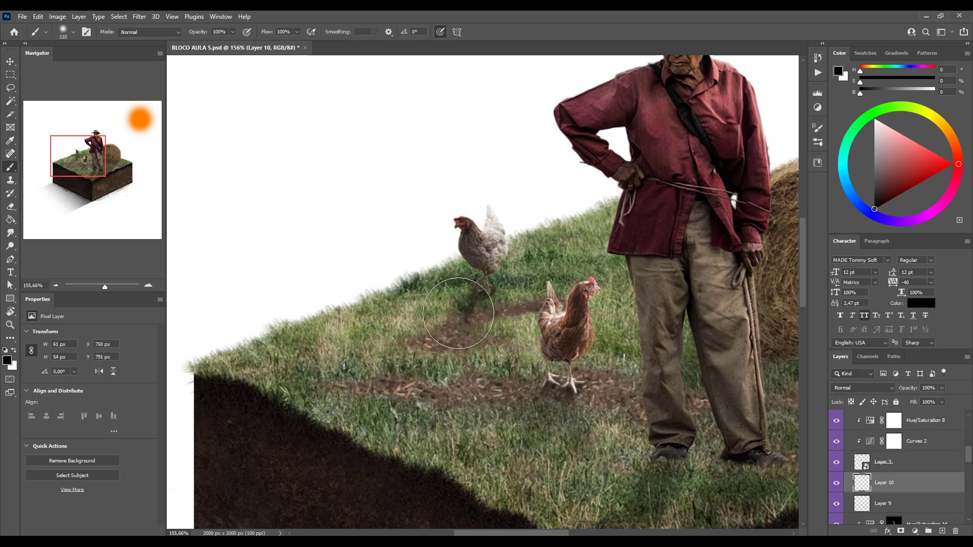
key(ctrl+z)
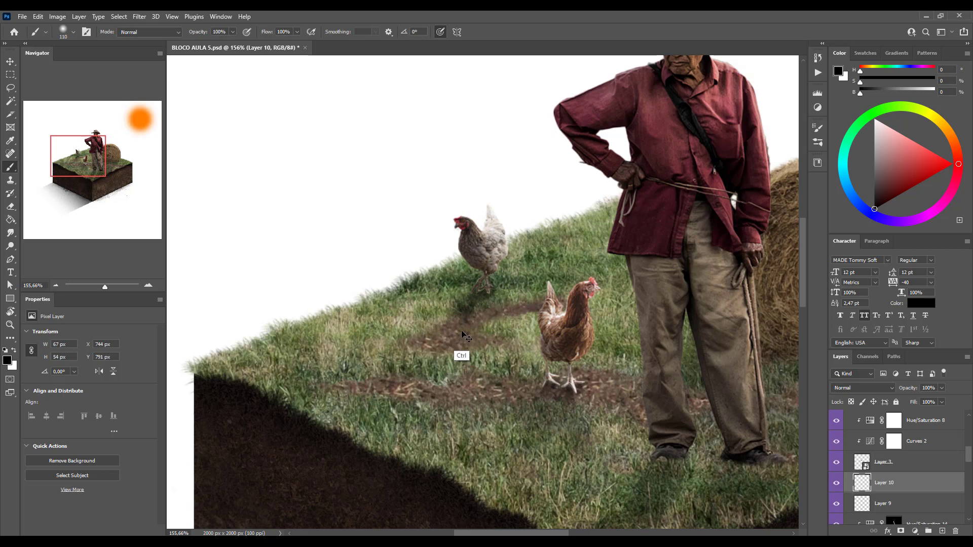
key(ctrl+z)
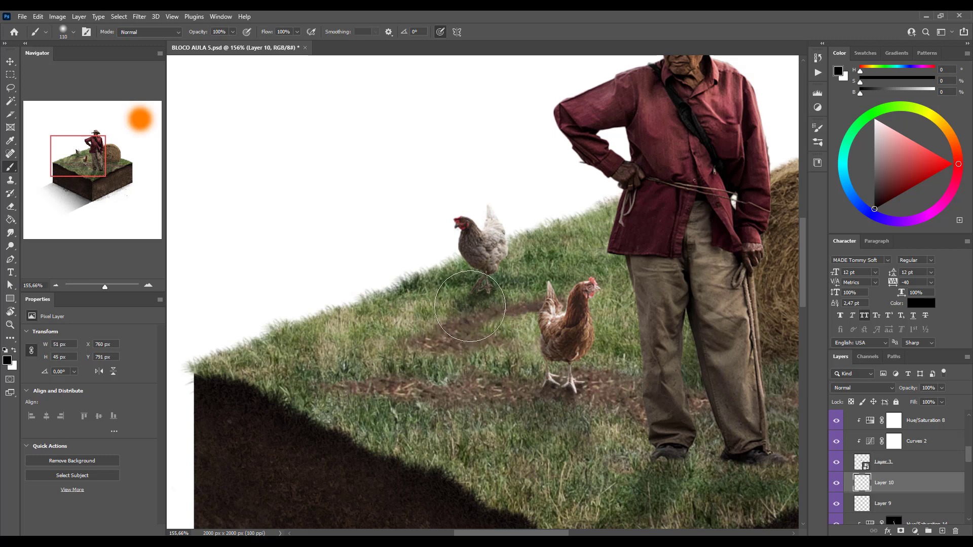
- Add a new layer for the farmer and paint soft black contact shadows under both shoes with a 39 px brush
drag(643, 349, 516, 271)
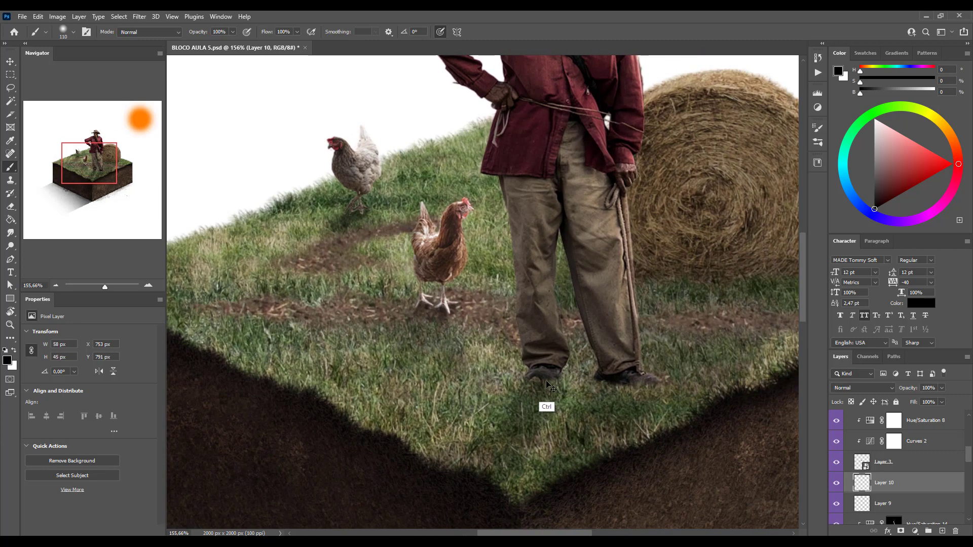
key(ctrl+shift+n)
key(Return)
mouse_move(534, 387)
mouse_down()
mouse_move(566, 369)
mouse_move(528, 389)
mouse_up()
mouse_move(590, 400)
mouse_down()
mouse_move(599, 381)
mouse_move(656, 387)
mouse_up()
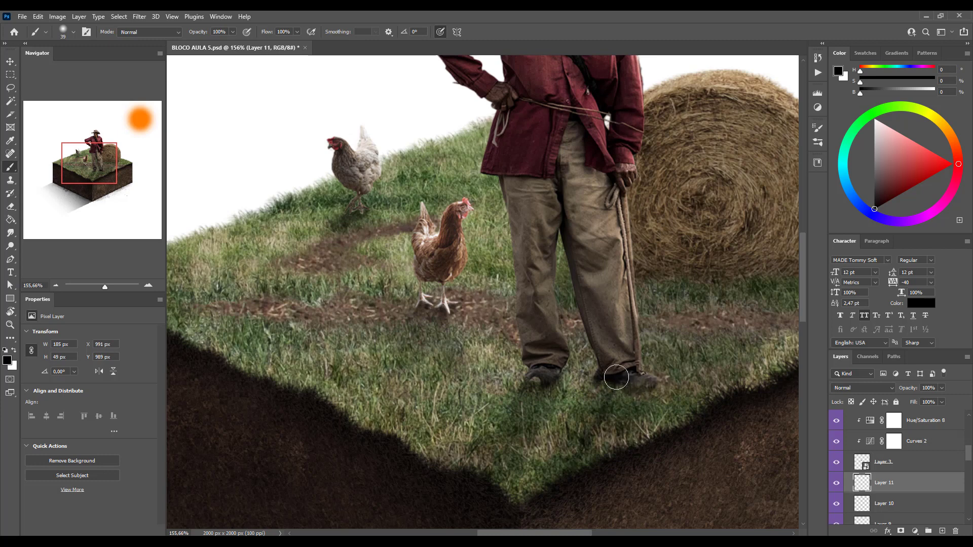
mouse_move(616, 385)
mouse_down()
mouse_move(652, 392)
mouse_move(634, 391)
mouse_up()
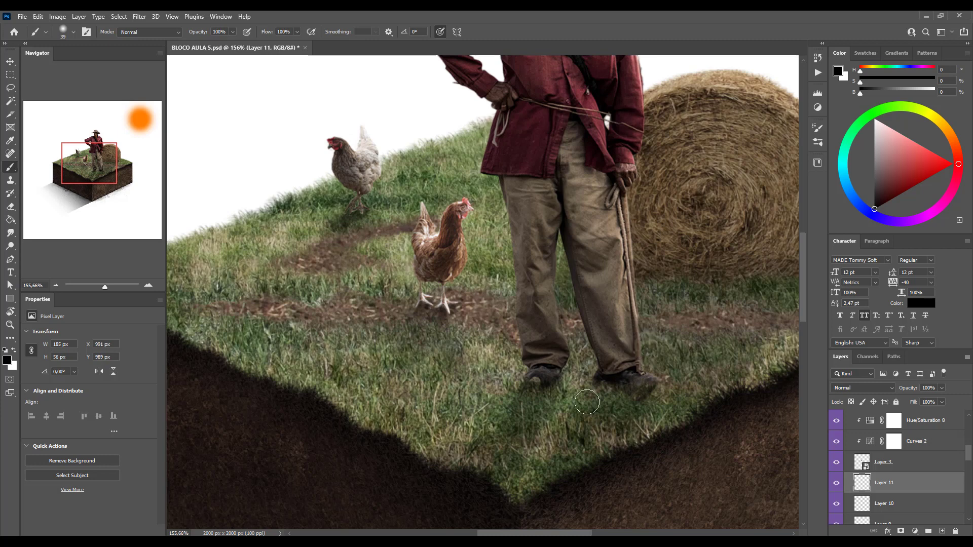
- Extend the shadow on the grass below the farmer's shoes using the 39 px brush at 18% opacity and 16% flow
drag(587, 402, 627, 173)
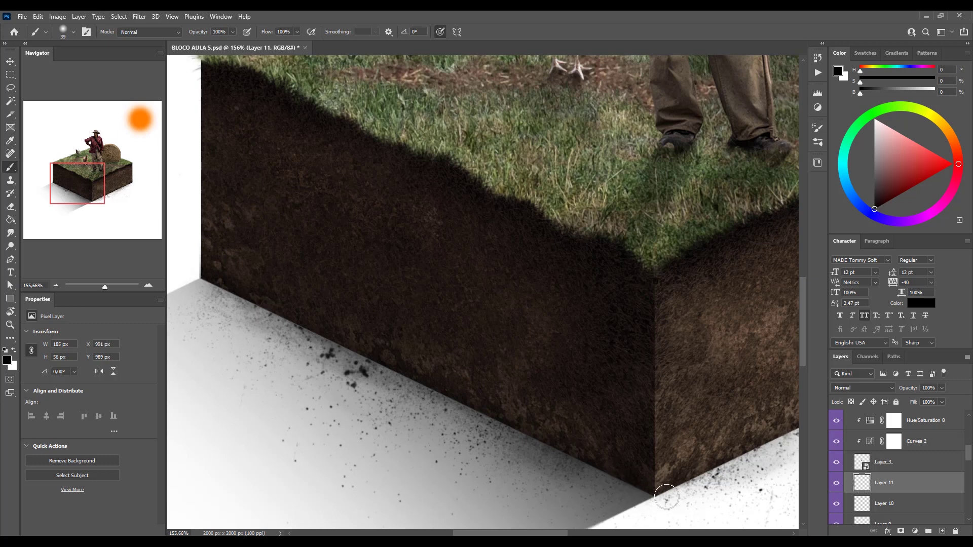
mouse_move(577, 505)
mouse_down()
mouse_move(721, 330)
mouse_move(568, 482)
mouse_up()
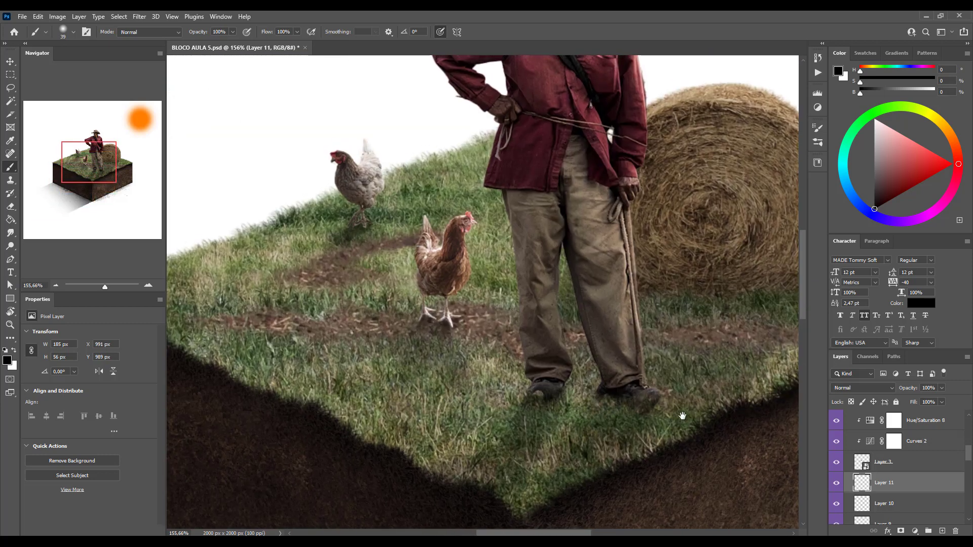
scroll(624, 416, up, 4)
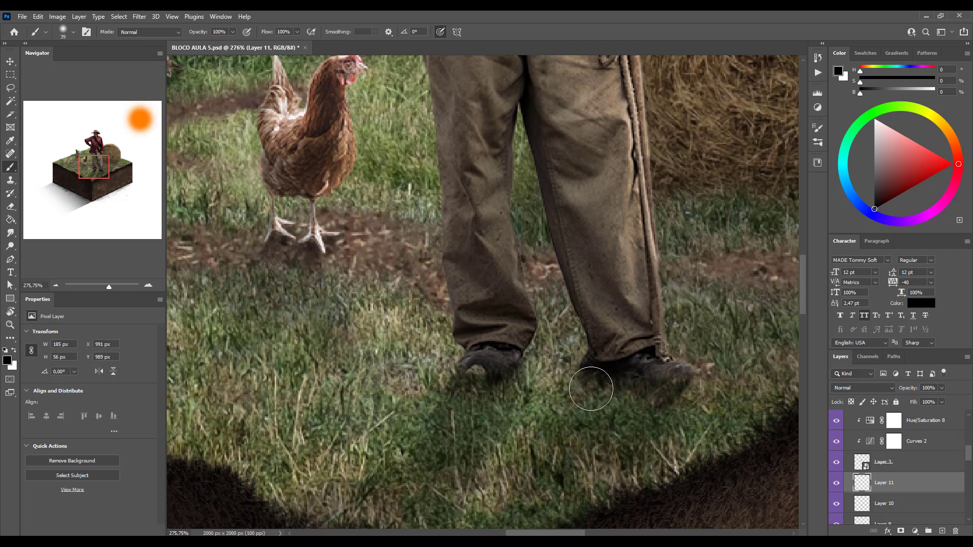
key(ctrl)
mouse_move(608, 380)
mouse_down()
mouse_move(590, 381)
mouse_move(635, 402)
mouse_move(661, 389)
mouse_up()
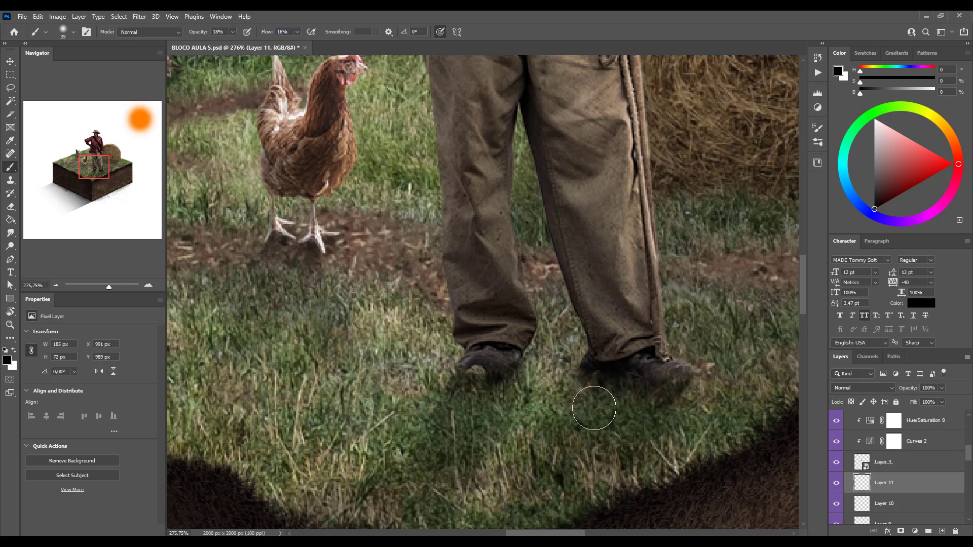
mouse_move(473, 402)
mouse_down()
mouse_move(497, 386)
mouse_move(475, 369)
mouse_move(487, 375)
mouse_move(473, 286)
mouse_move(472, 385)
mouse_up()
- Paint a faint black shadow on the grass along the hay bale's base with the 39 px brush at 18% opacity
scroll(501, 426, down, 5)
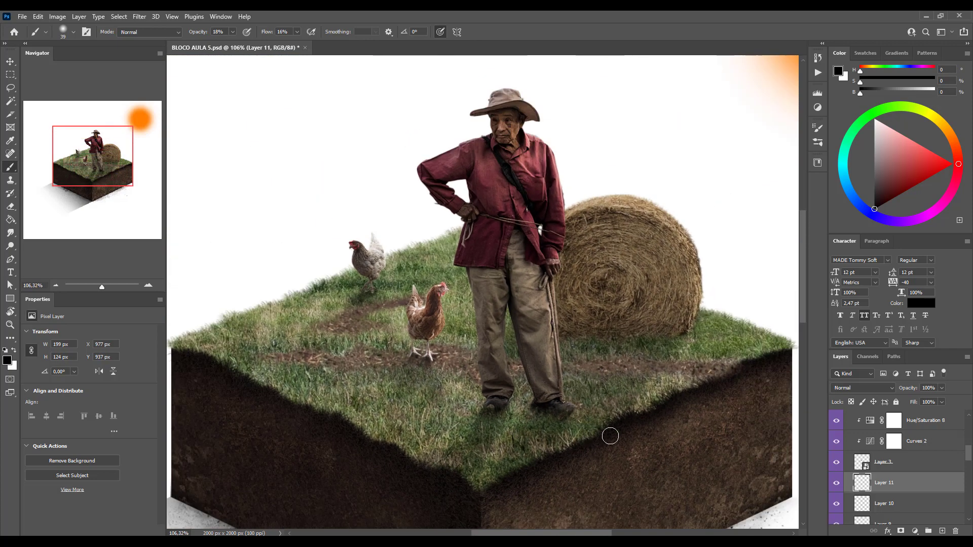
scroll(581, 414, down, 3)
scroll(600, 436, up, 5)
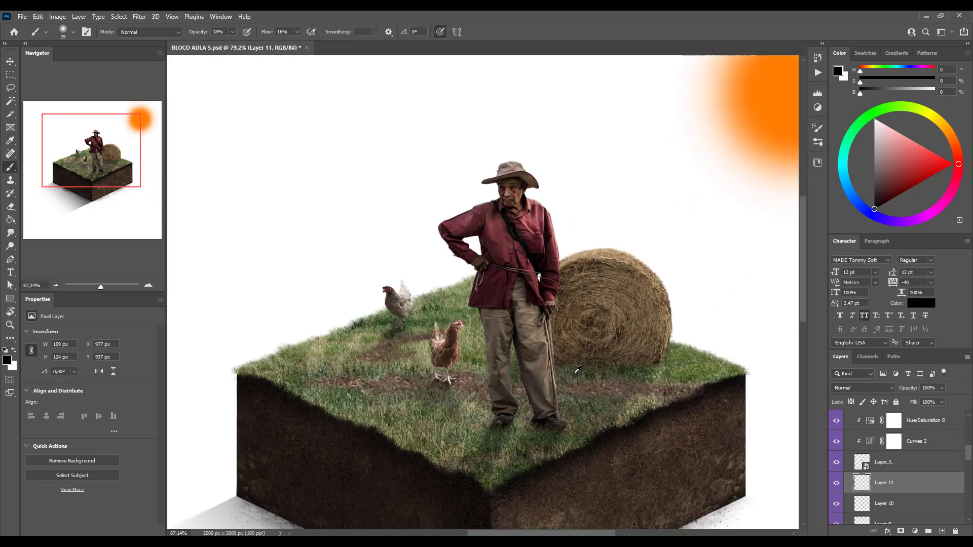
mouse_move(593, 366)
mouse_down()
mouse_move(568, 372)
mouse_move(626, 370)
mouse_move(557, 360)
mouse_move(556, 371)
mouse_move(716, 377)
mouse_move(686, 380)
mouse_move(690, 366)
mouse_move(680, 379)
mouse_up()
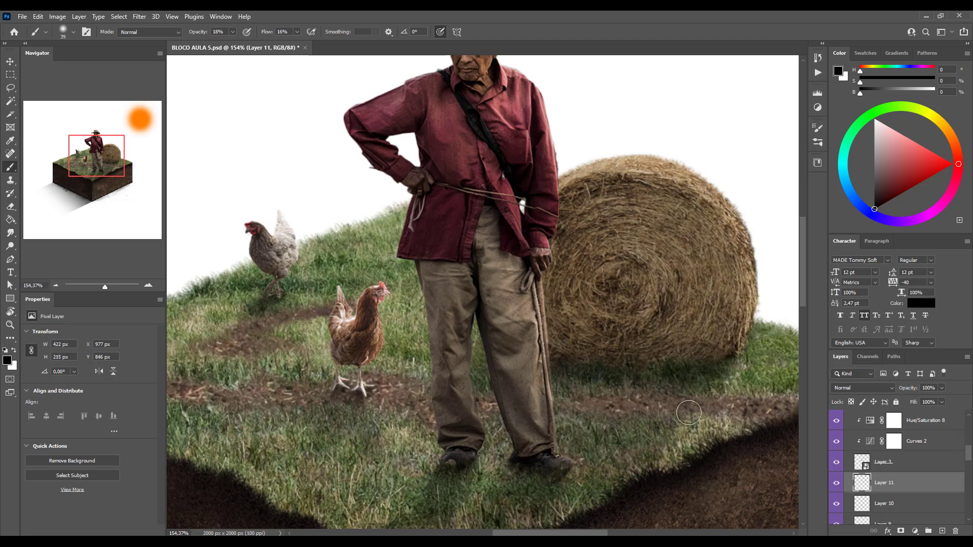
- Darken the grass and dirt between the hay bale and the block's front edge with low-opacity black strokes
scroll(686, 413, down, 5)
drag(637, 423, 546, 389)
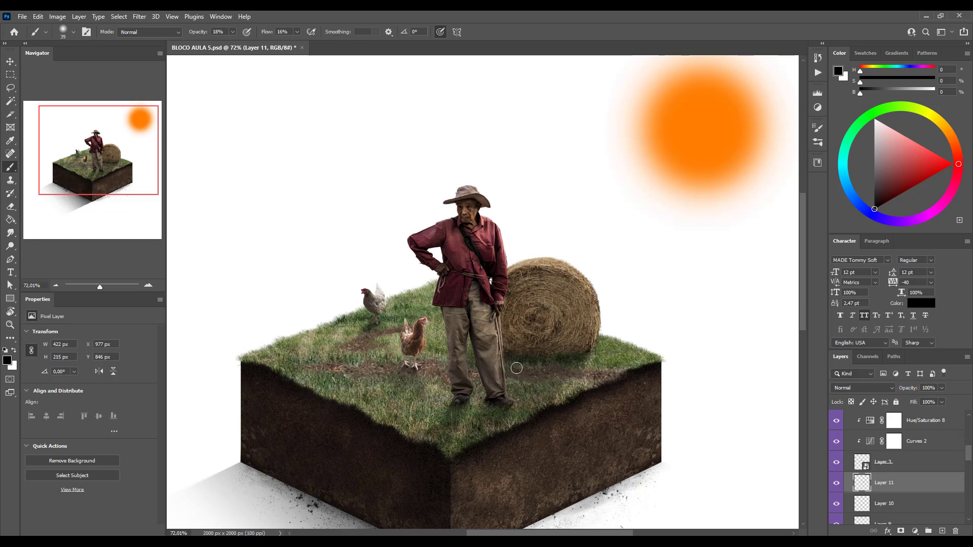
scroll(539, 372, up, 4)
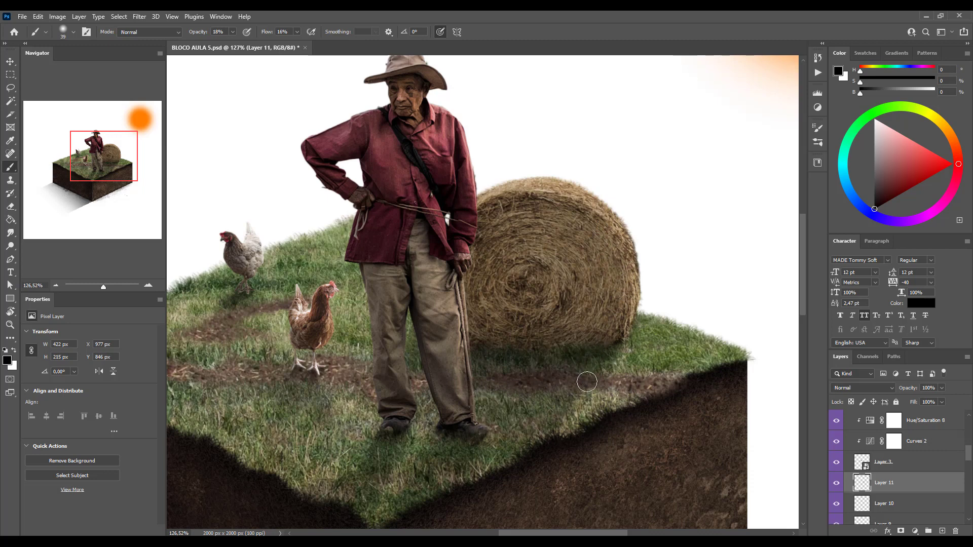
mouse_move(579, 395)
mouse_down()
mouse_move(549, 448)
mouse_move(576, 385)
mouse_move(555, 432)
mouse_move(502, 430)
mouse_up()
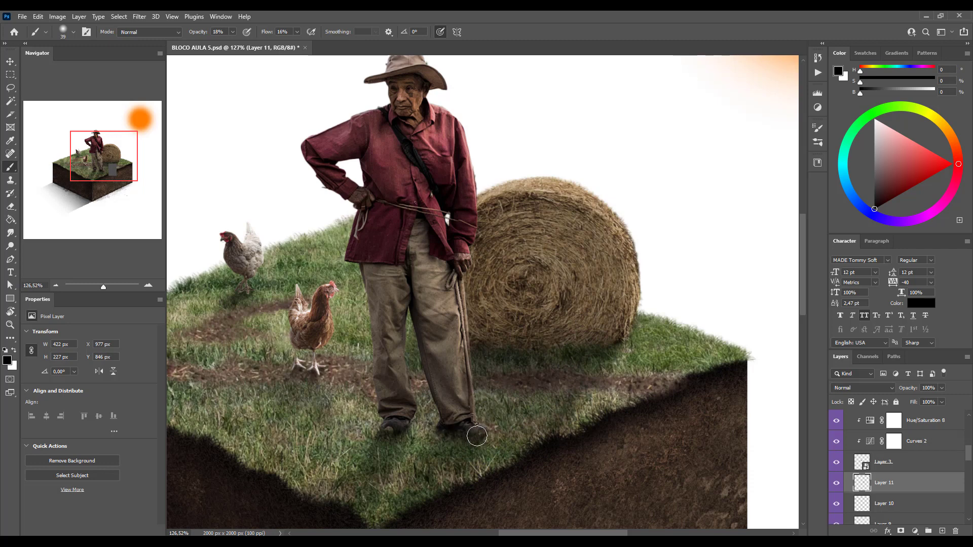
scroll(568, 380, down, 3)
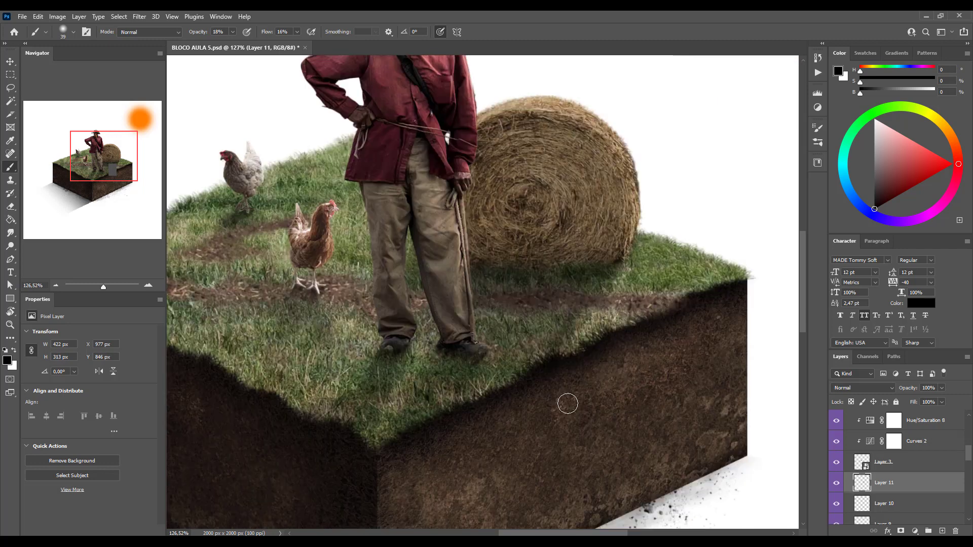
mouse_move(564, 404)
mouse_down()
mouse_move(524, 378)
mouse_move(537, 329)
mouse_move(564, 313)
mouse_move(529, 353)
mouse_up()
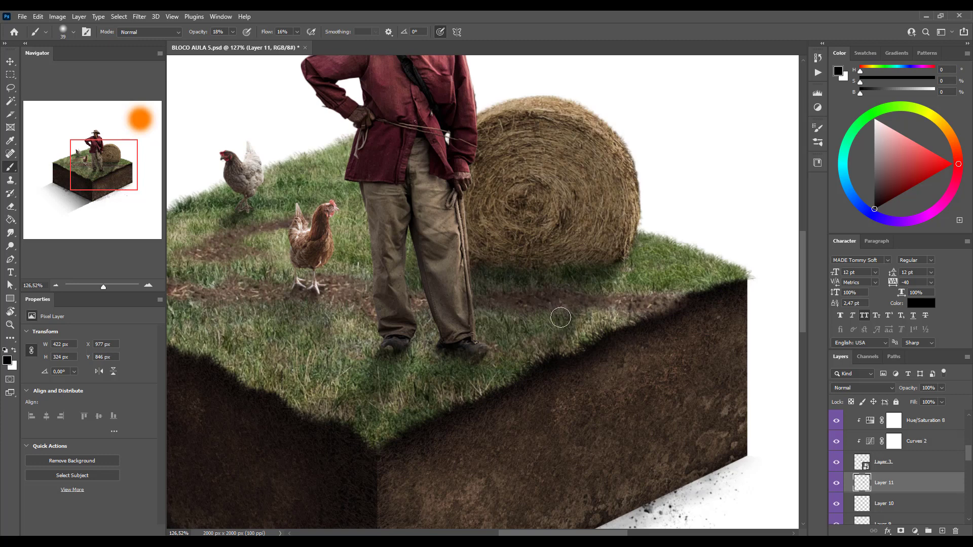
- Examine the painted shadows around the farmer and hay bale, both up close and across the whole block
scroll(500, 336, down, 2)
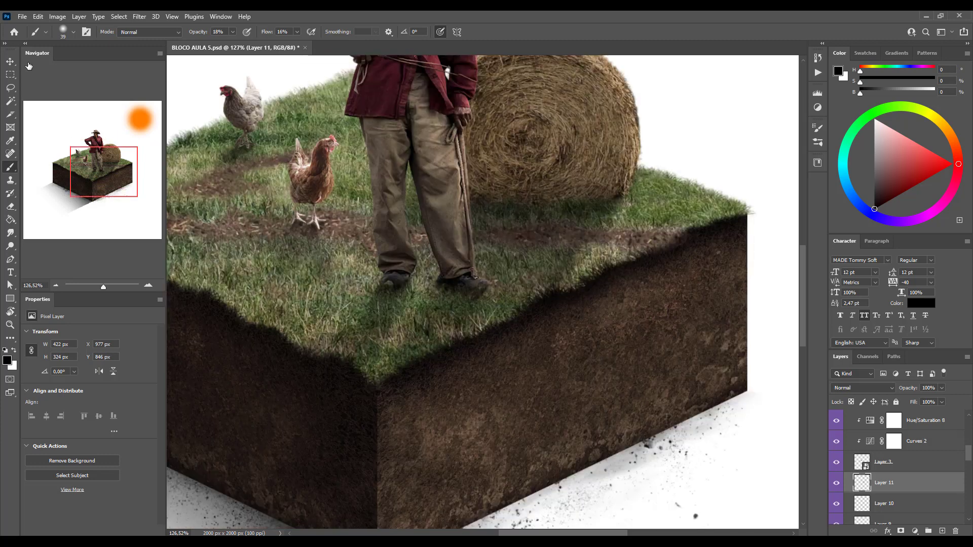
click(10, 65)
scroll(482, 223, up, 3)
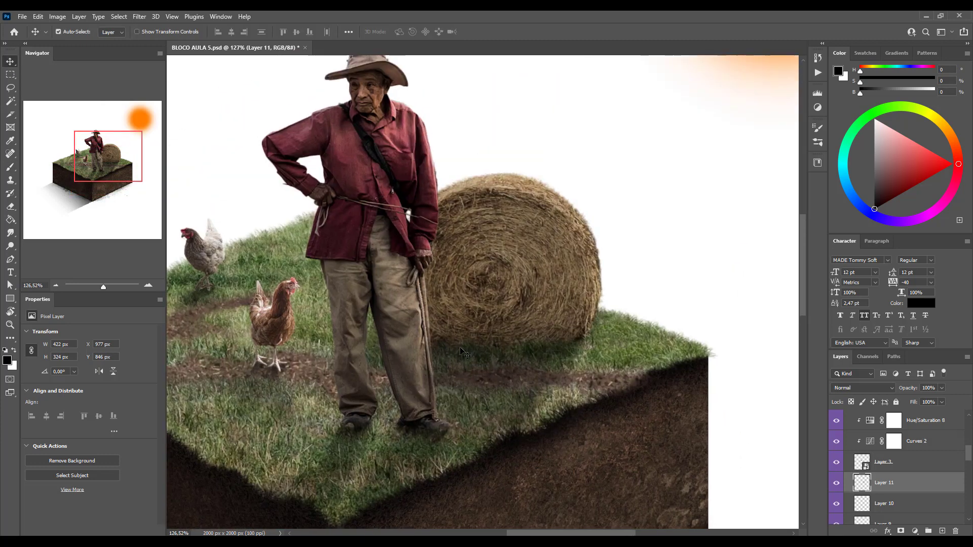
scroll(462, 350, down, 2)
scroll(467, 393, down, 2)
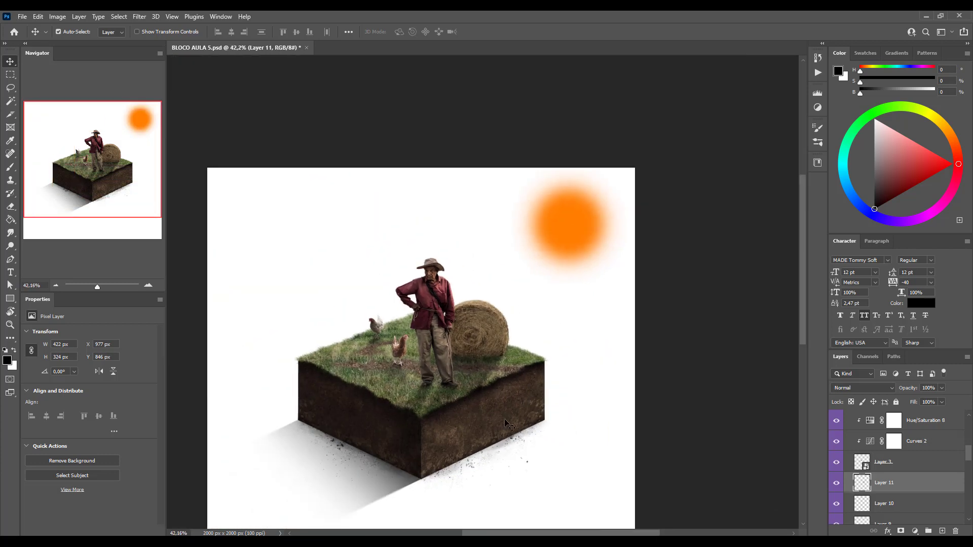
scroll(489, 407, up, 4)
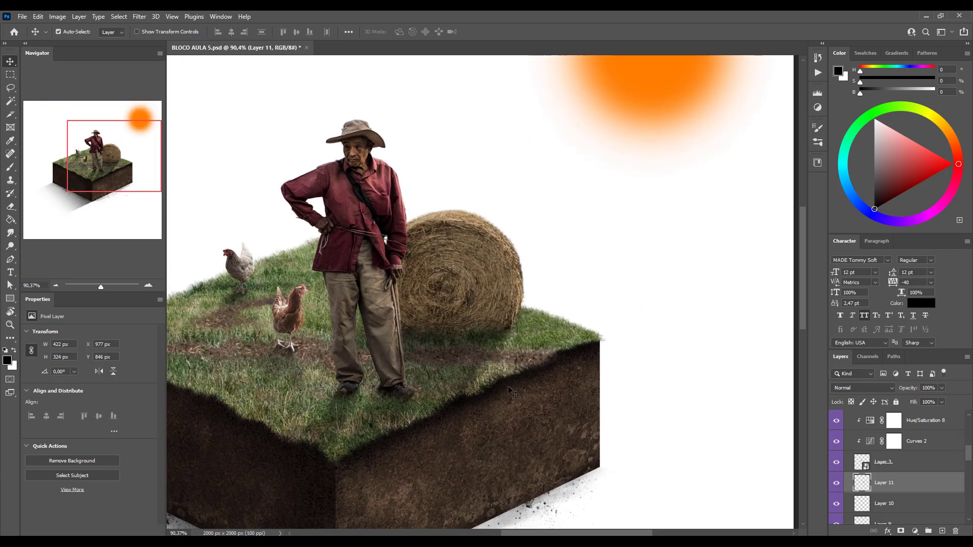
- Try to soften the shadow near the block's front grass edge with the eraser enlarged to 241 px
key(e)
alt+drag(474, 382, 500, 390)
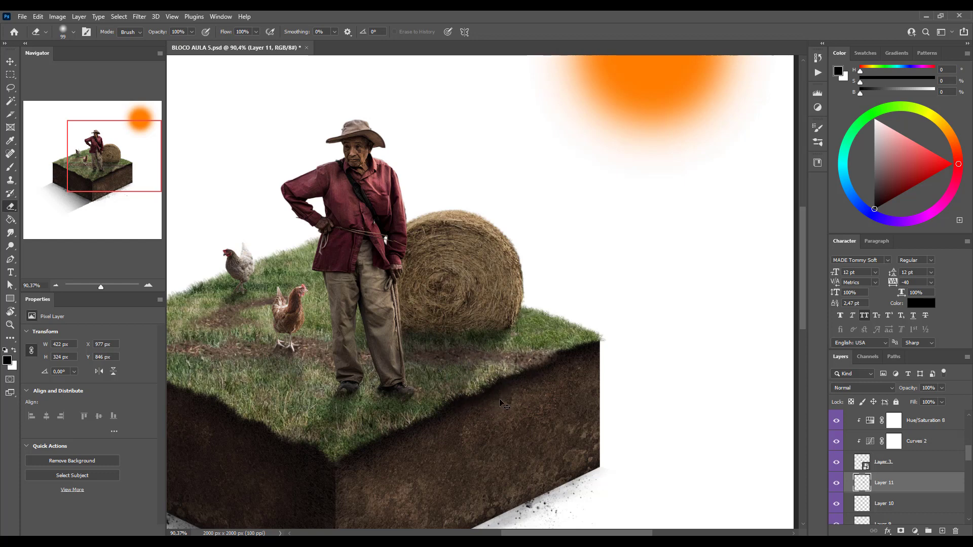
drag(482, 397, 521, 406)
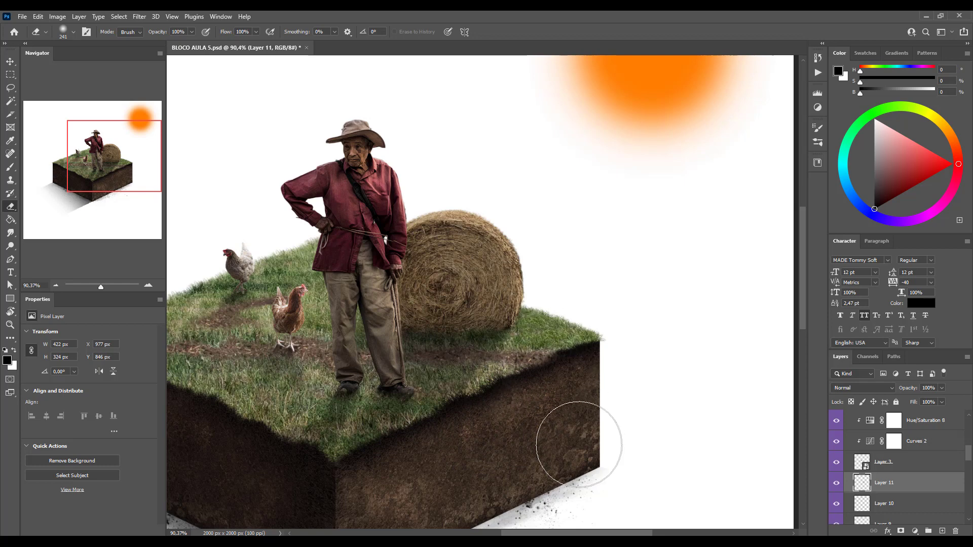
key(v)
- Scale the orange sun glow on Layer 7 to about 68% and reposition it near the canvas's upper-right corner
scroll(542, 411, down, 5)
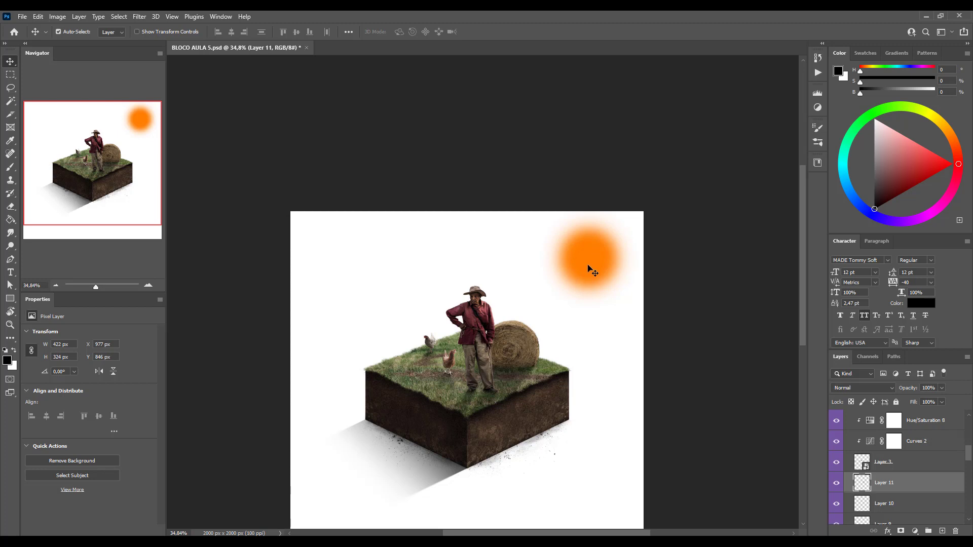
drag(588, 265, 574, 264)
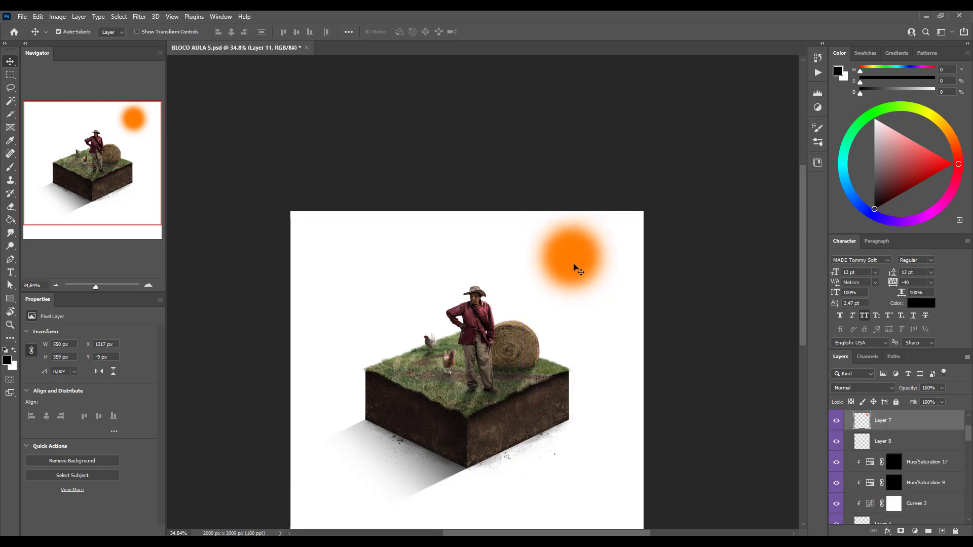
key(ctrl+t)
drag(619, 211, 589, 259)
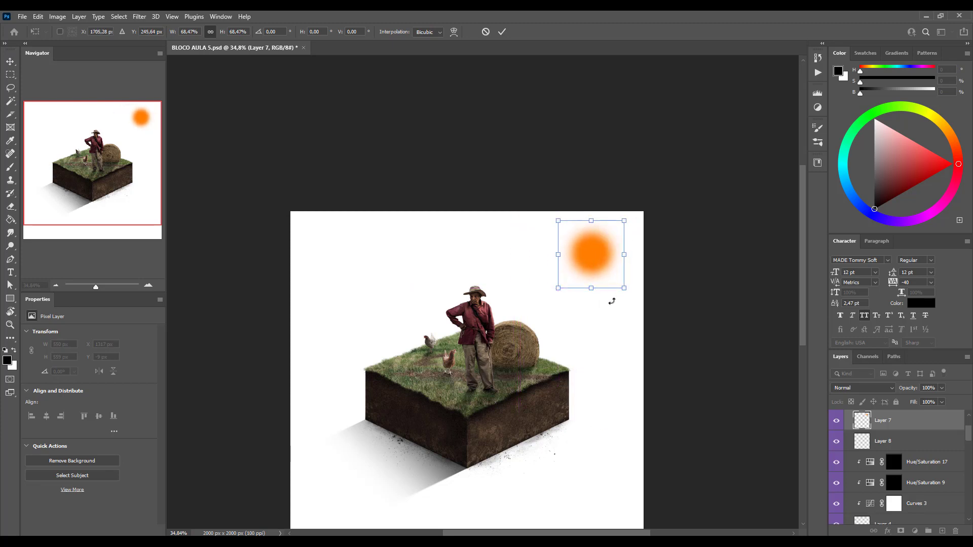
key(Return)
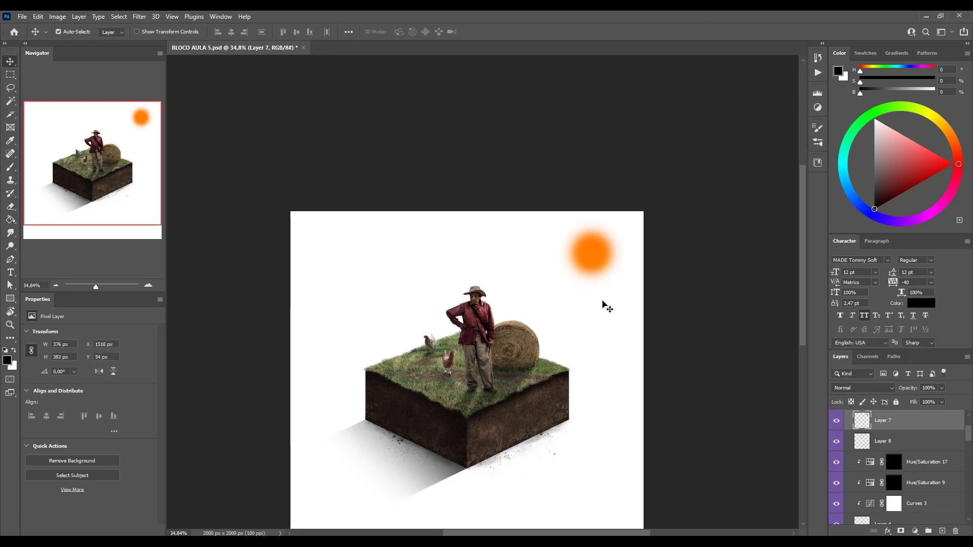
- Add a layer above Layer 7 and sketch arrows radiating from the orange sun to show the light directions
click(942, 531)
key(b)
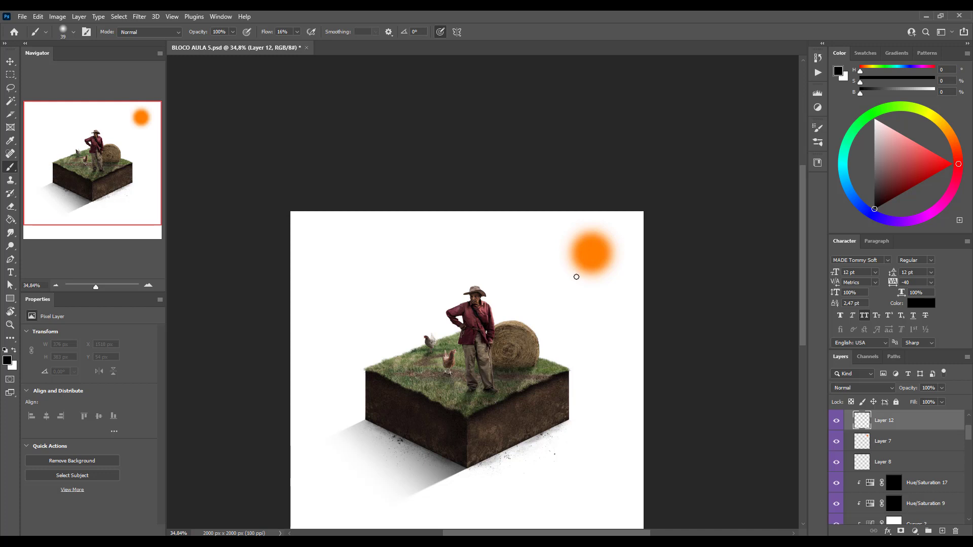
drag(576, 277, 532, 315)
drag(533, 314, 553, 307)
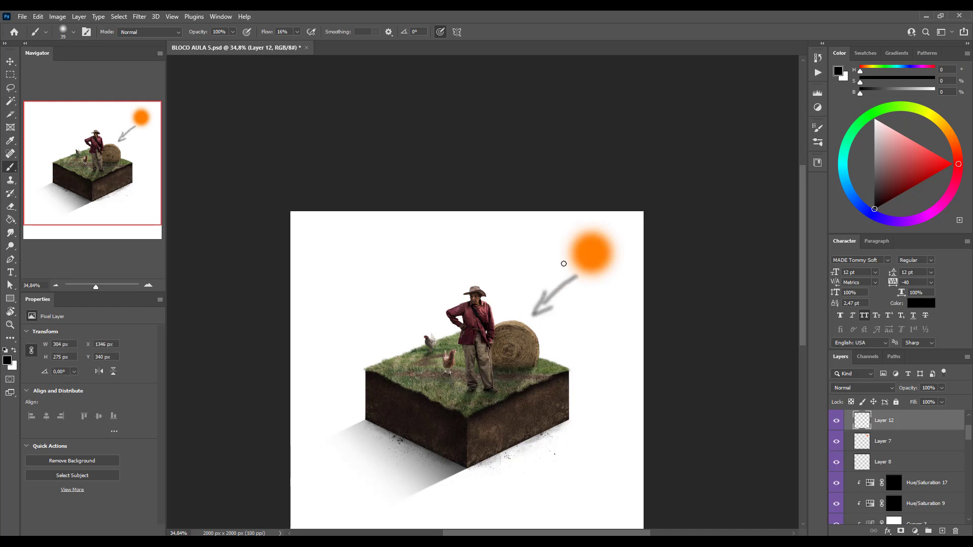
mouse_move(563, 263)
mouse_down()
mouse_move(501, 263)
mouse_move(521, 274)
mouse_up()
mouse_move(561, 241)
mouse_down()
mouse_move(482, 228)
mouse_move(497, 240)
mouse_up()
drag(570, 223, 541, 212)
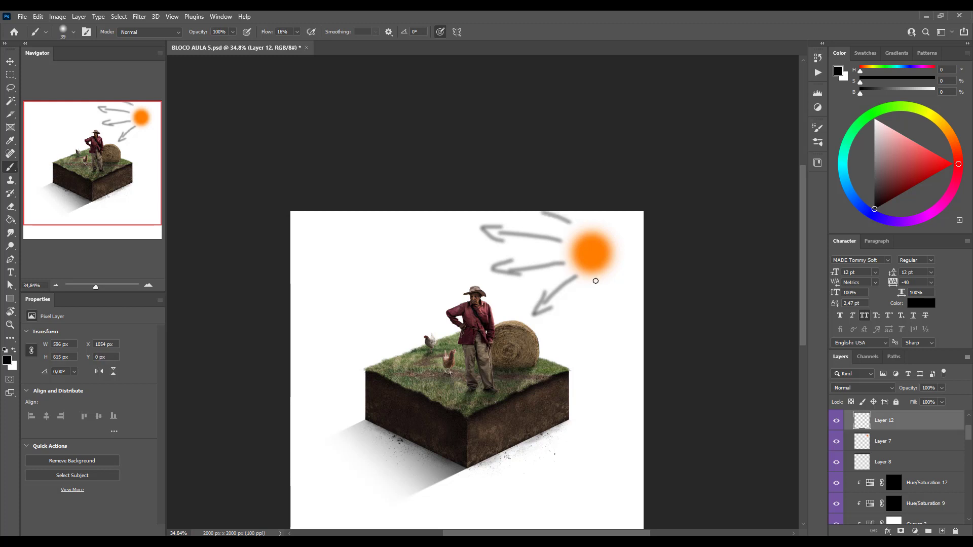
drag(591, 283, 579, 347)
drag(579, 347, 612, 325)
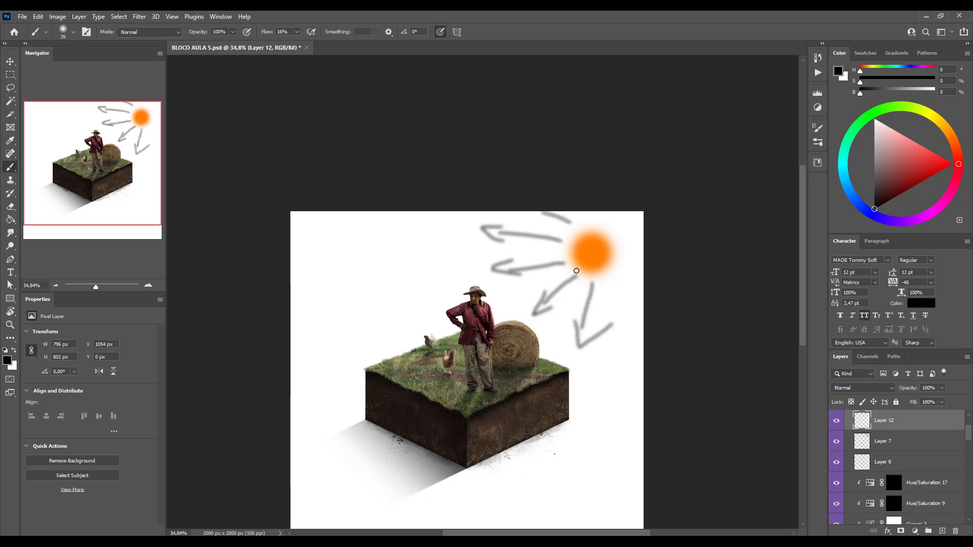
- Darken the arrow aimed at the hay bale and sketch matching diagonal light lines across the block to its cast shadow
mouse_move(543, 304)
mouse_down()
mouse_move(573, 281)
mouse_move(535, 315)
mouse_up()
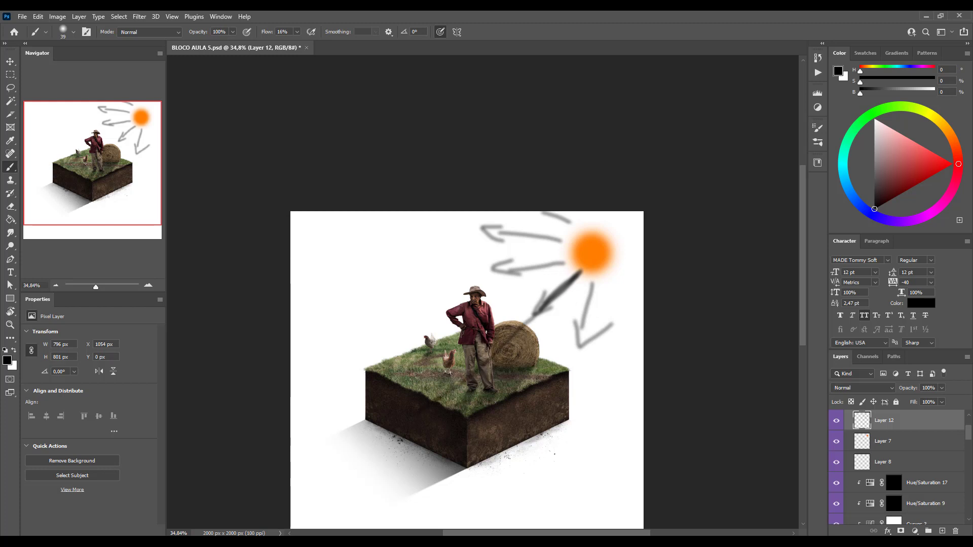
drag(366, 447, 390, 435)
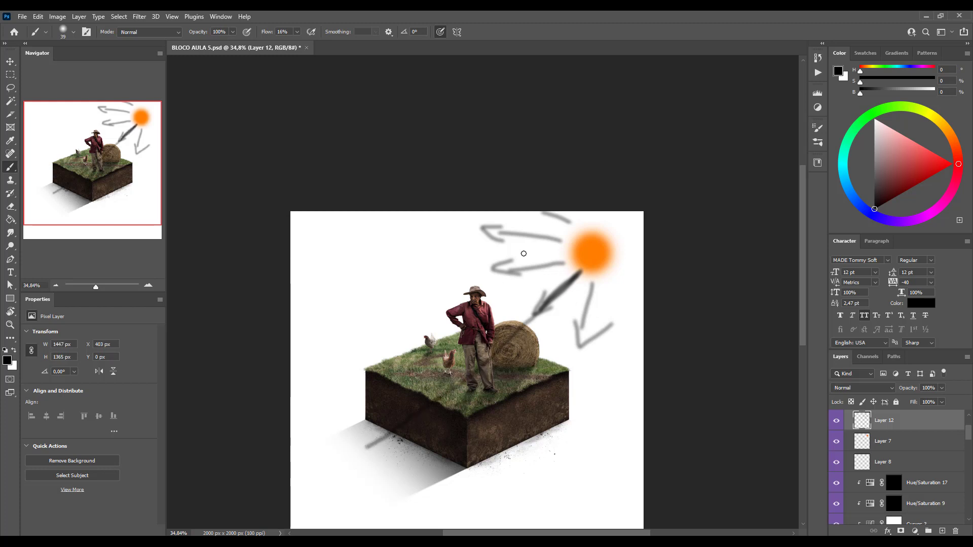
drag(490, 317, 433, 475)
drag(527, 299, 464, 483)
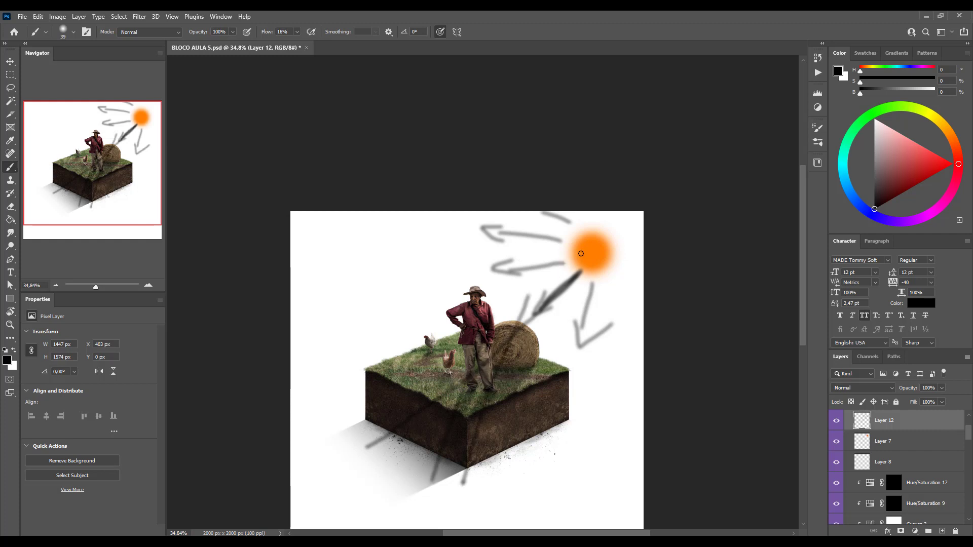
- Move the orange sun on Layer 7 left to sit above the hay bale and delete the arrow sketch layer
key(v)
drag(583, 253, 544, 250)
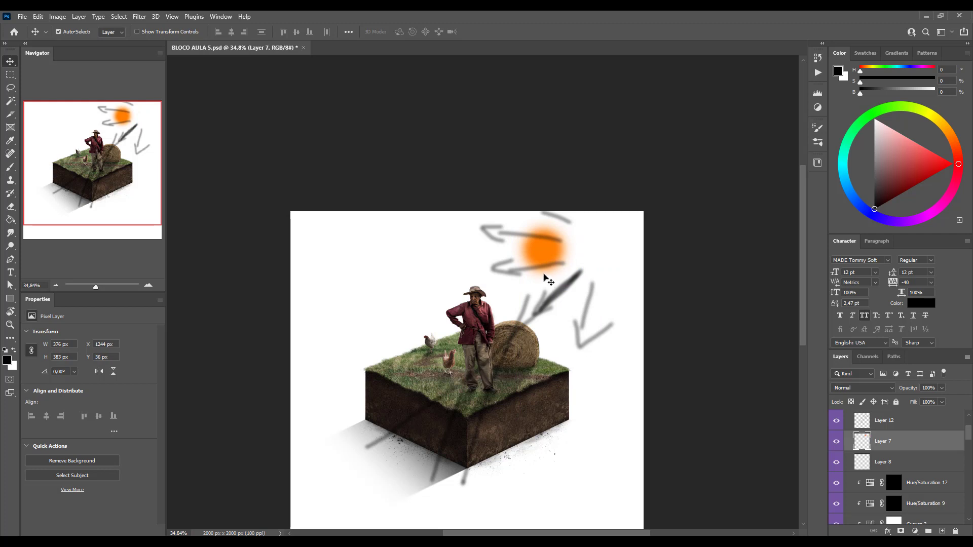
key(b)
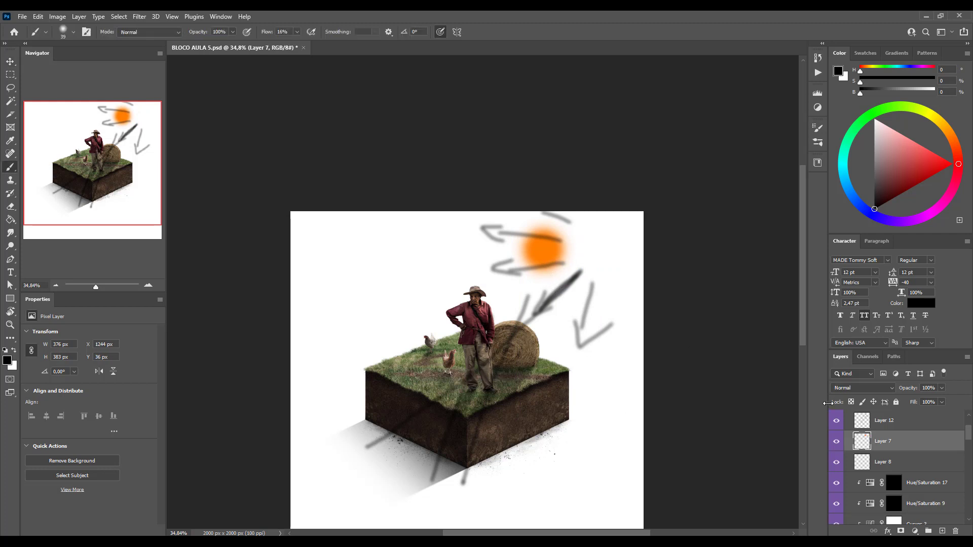
click(904, 422)
key(Delete)
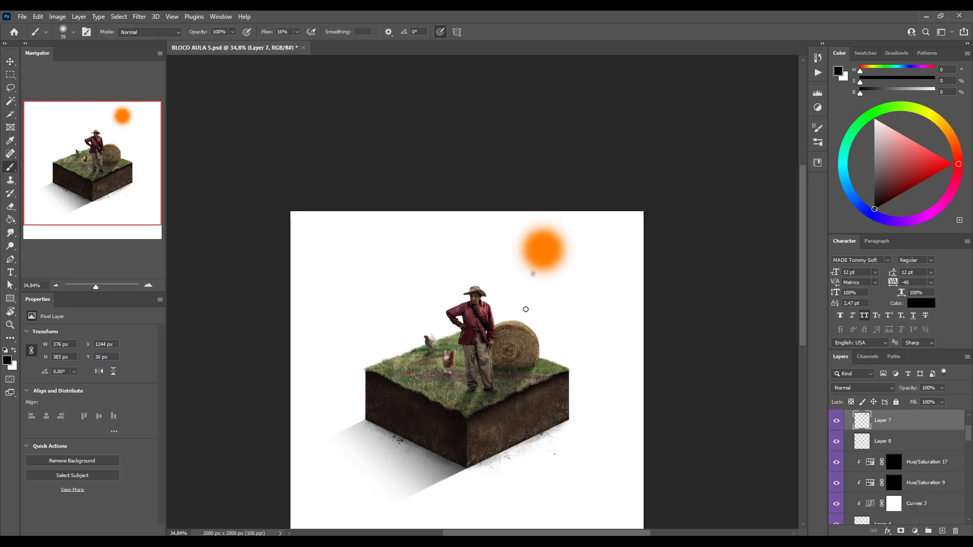
- Sketch steeper light-direction strokes from the repositioned sun down over the hay bale, farmer and block
mouse_move(533, 274)
mouse_down()
mouse_move(507, 316)
mouse_move(519, 335)
mouse_up()
drag(503, 293, 493, 314)
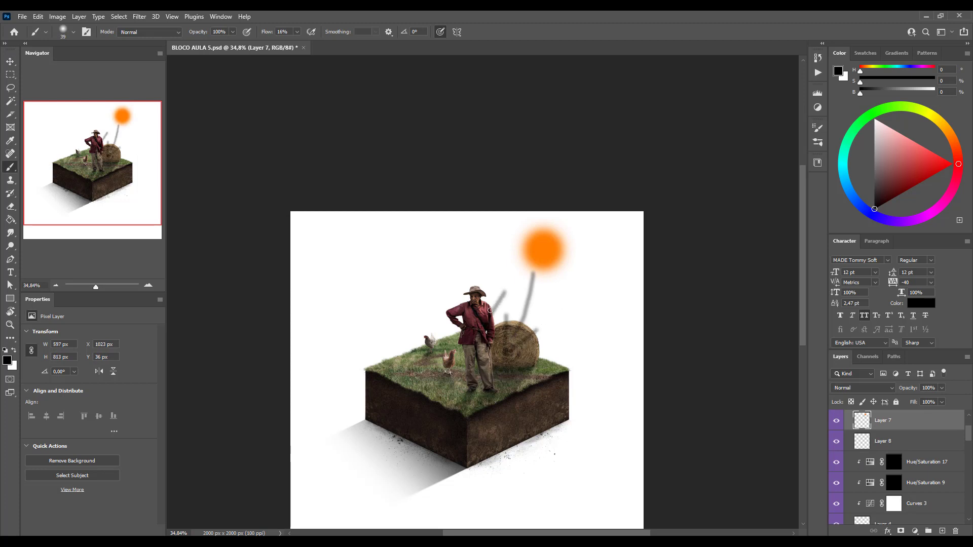
drag(508, 253, 495, 307)
drag(552, 259, 533, 328)
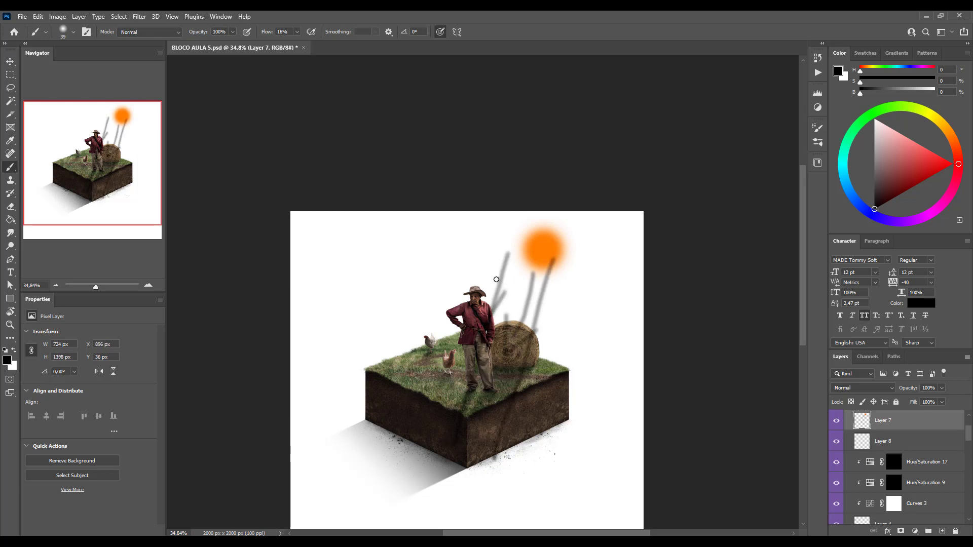
drag(462, 315, 411, 442)
- Undo the light-direction strokes painted on Layer 7
key(ctrl+z)
key(ctrl+z)
key(ctrl+z)
key(ctrl+z)
key(ctrl+z)
key(ctrl+z)
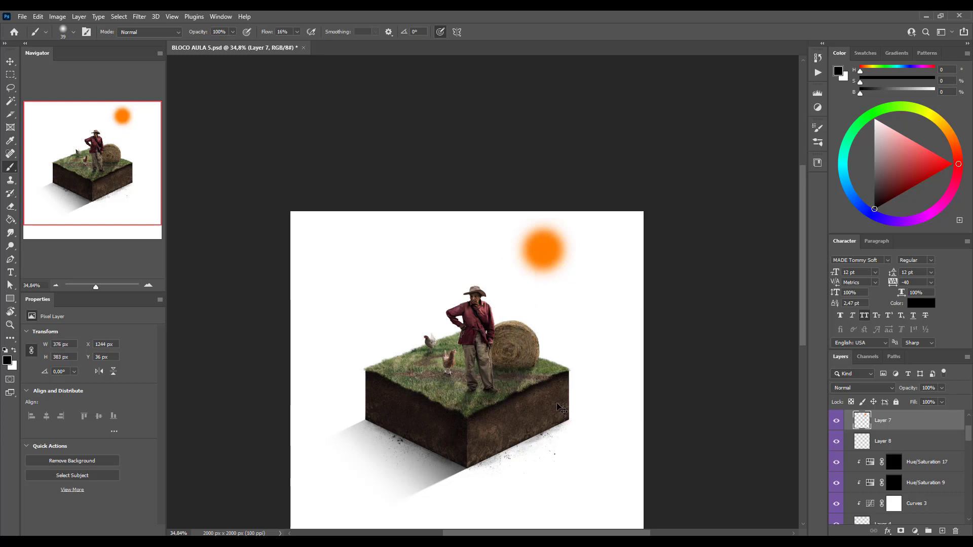
- Mask the grey hen's Layer 4 and paint its toes into the grass with a tiny black brush at 100% flow
key(v)
scroll(483, 387, up, 3)
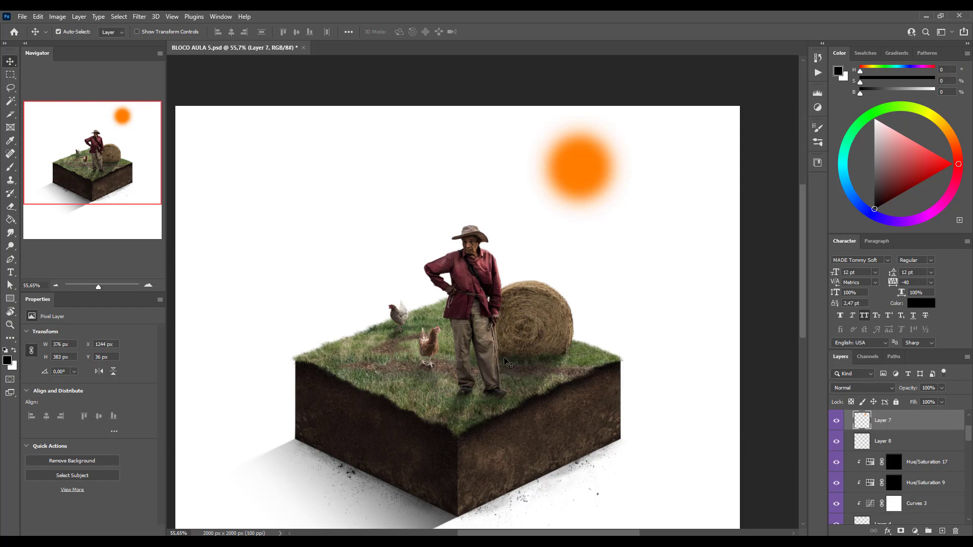
scroll(397, 339, up, 8)
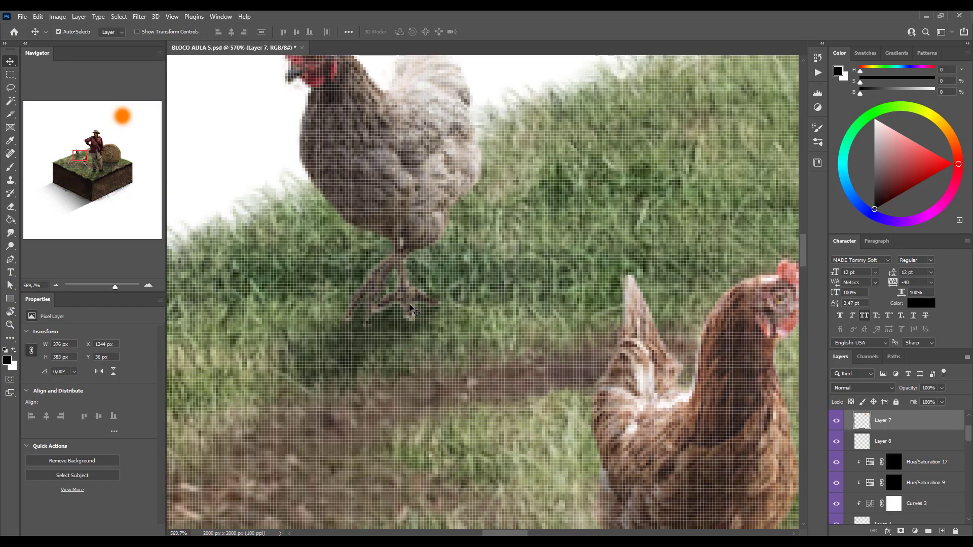
click(408, 302)
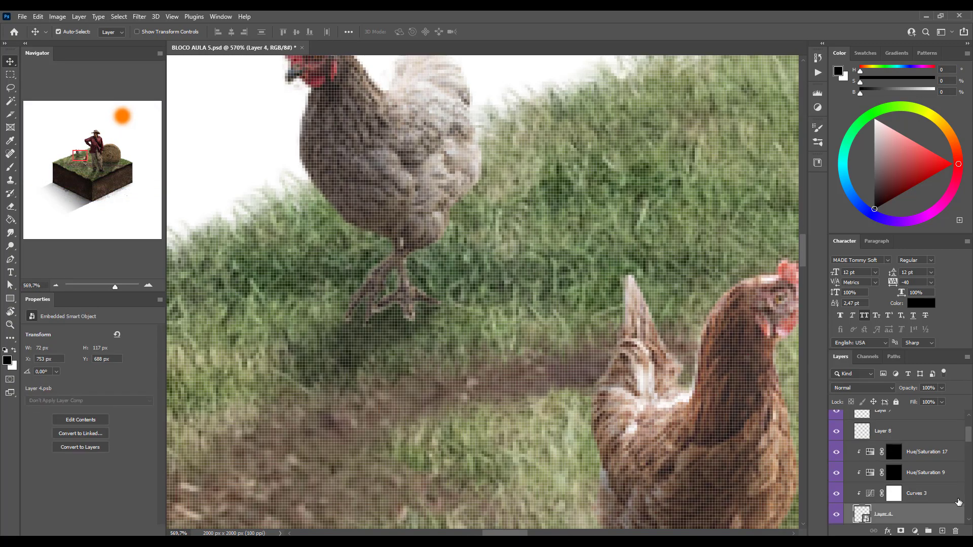
click(903, 533)
key(b)
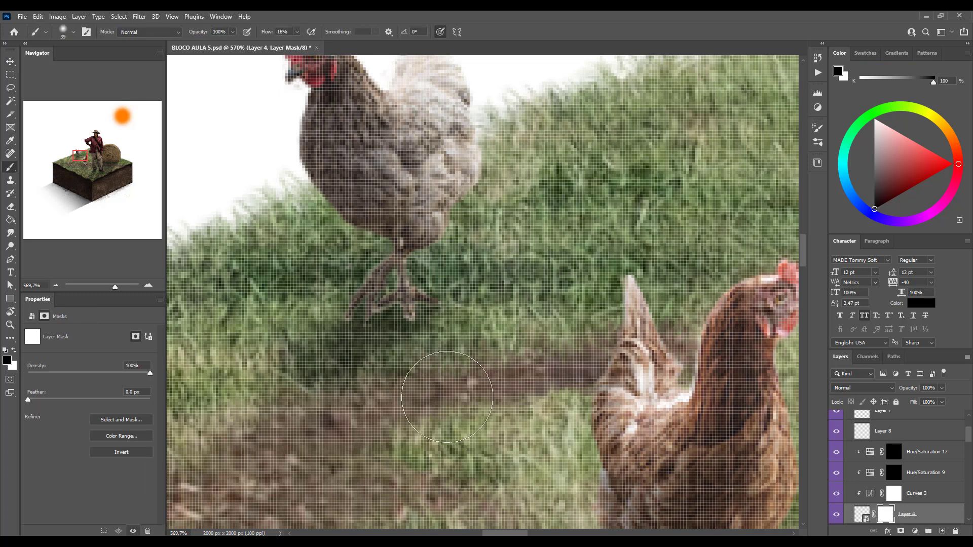
scroll(431, 406, up, 5)
drag(368, 285, 392, 278)
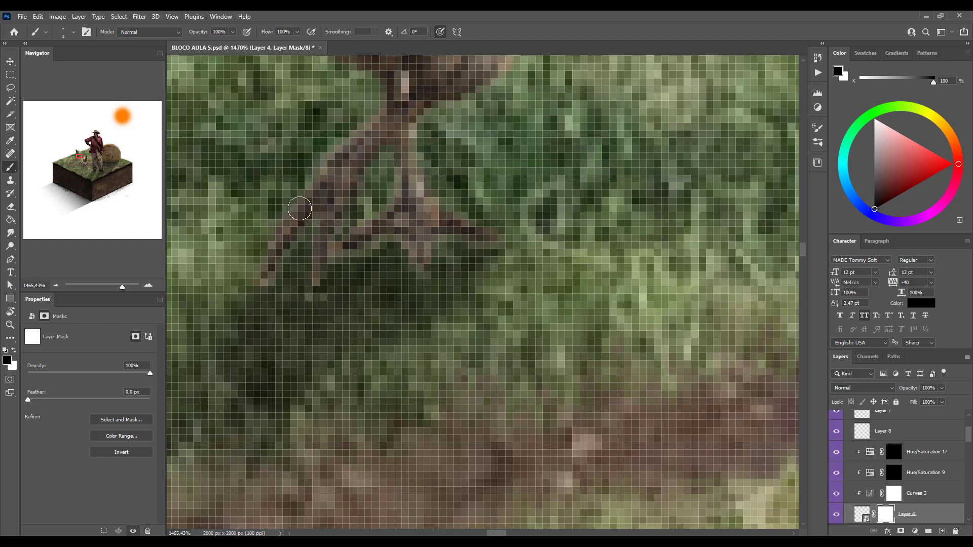
scroll(316, 306, down, 5)
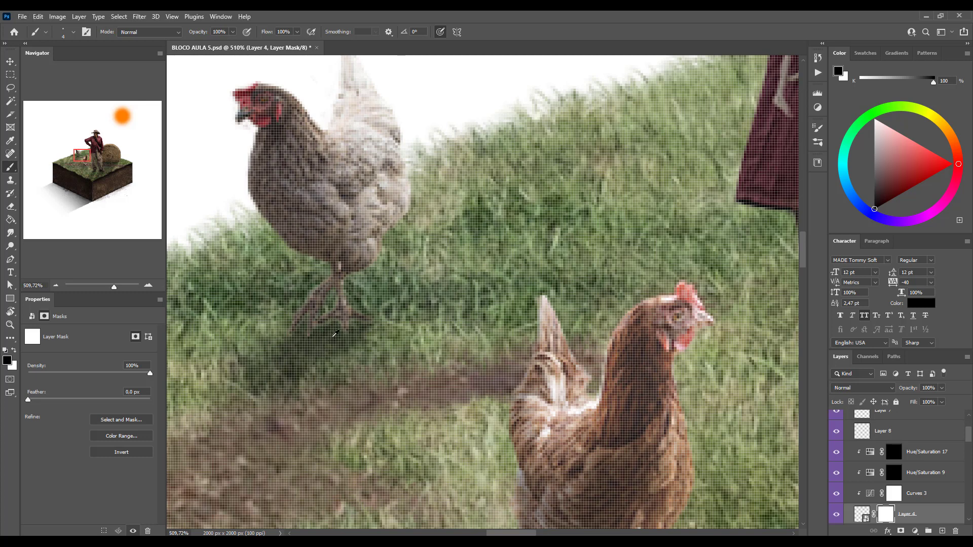
scroll(335, 335, down, 2)
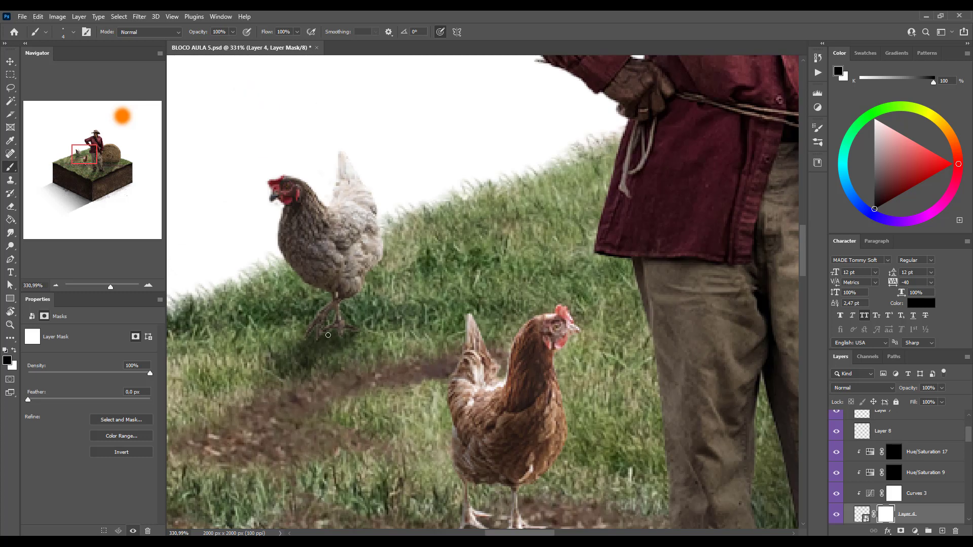
- Nudge the grey hen slightly downward so its feet settle into the shadowed grass
key(v)
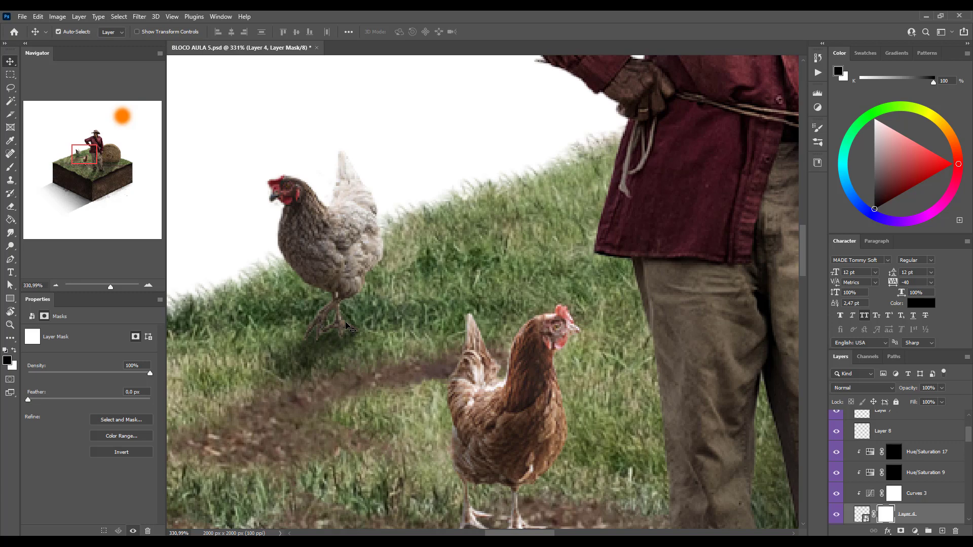
key(Down)
key(Down)
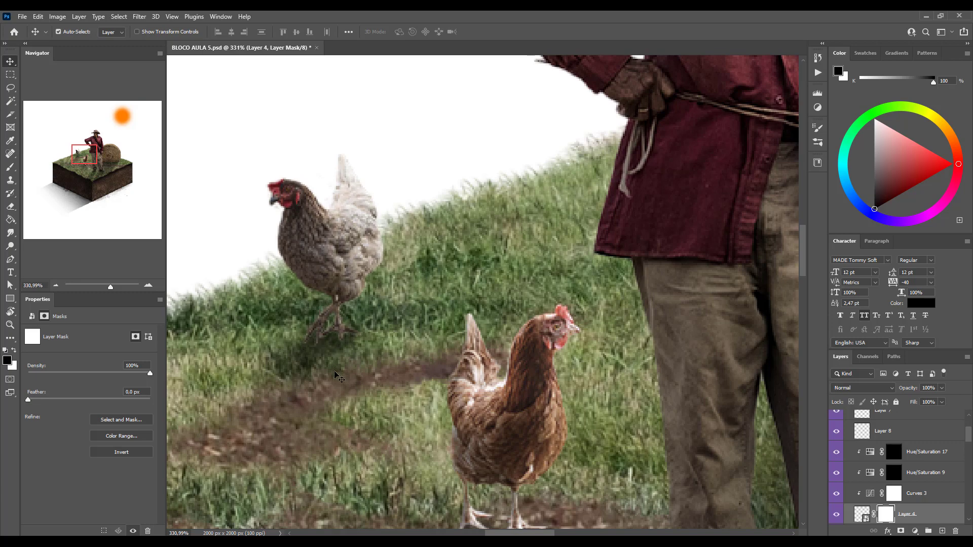
key(b)
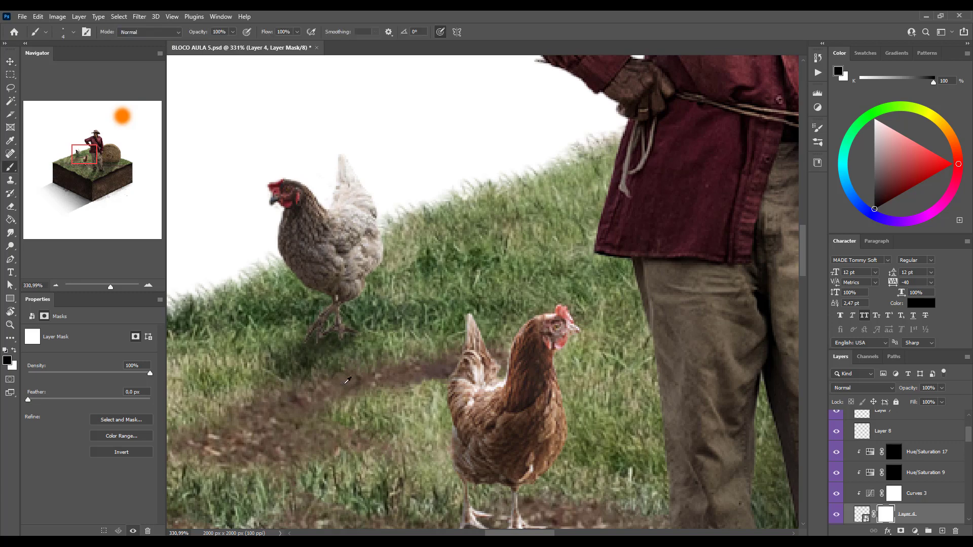
- Check the brown hen's Hue/Saturation 16 shading by hiding the adjustment and showing it again
scroll(347, 380, down, 6)
scroll(403, 346, up, 2)
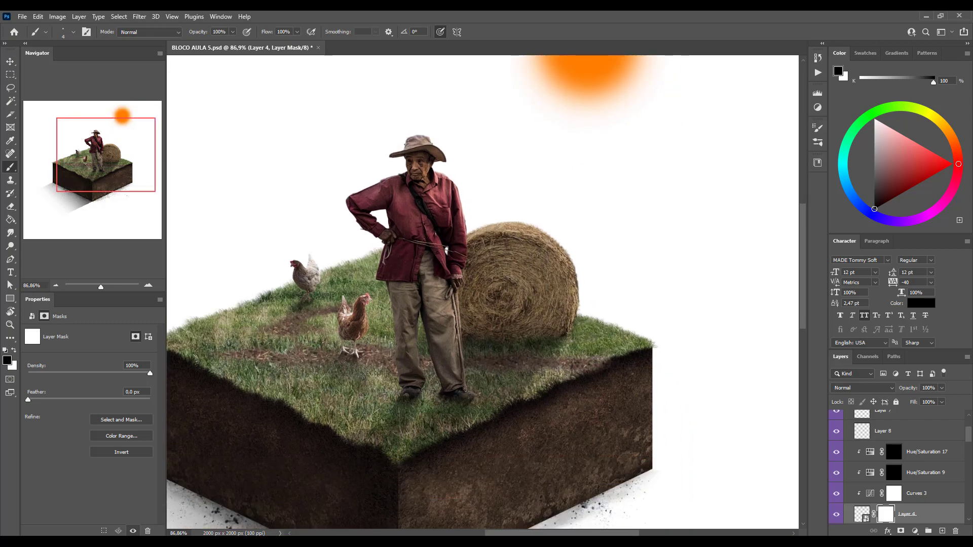
scroll(375, 374, down, 2)
scroll(364, 359, up, 4)
scroll(403, 357, up, 3)
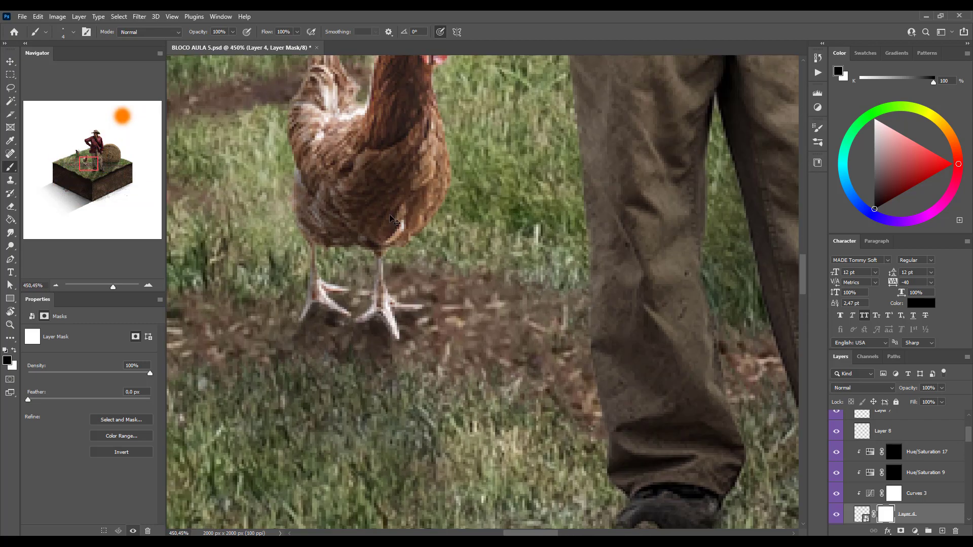
key(alt+bracketleft)
scroll(900, 507, down, 3)
scroll(901, 507, down, 1)
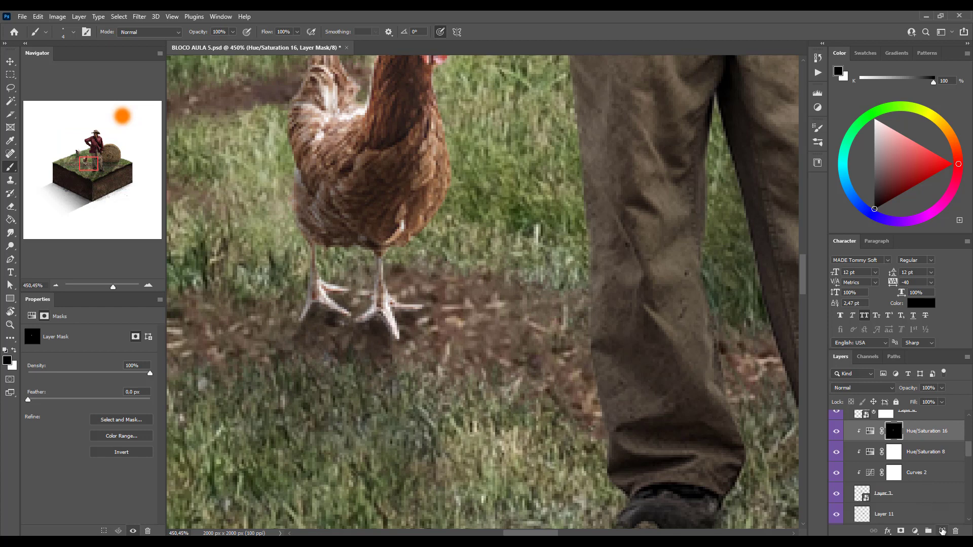
click(836, 432)
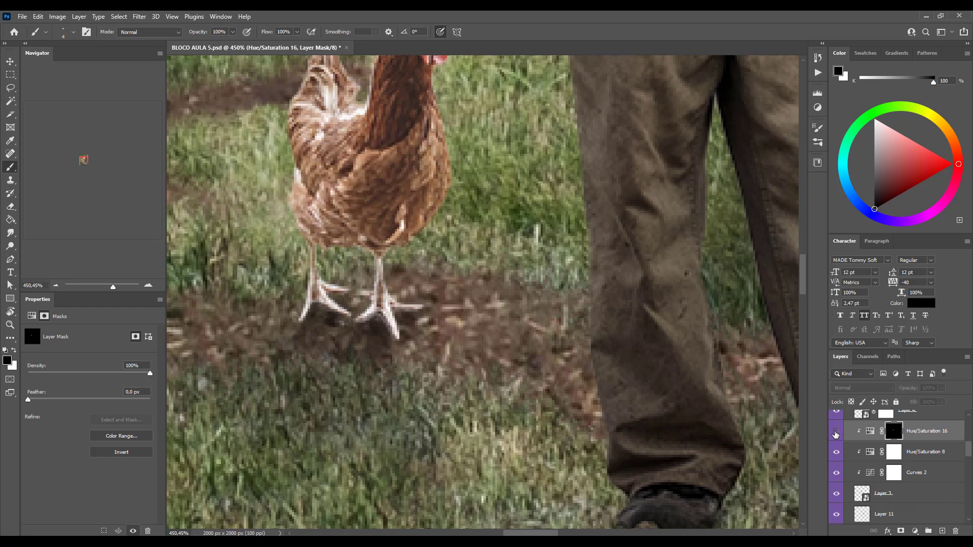
click(836, 432)
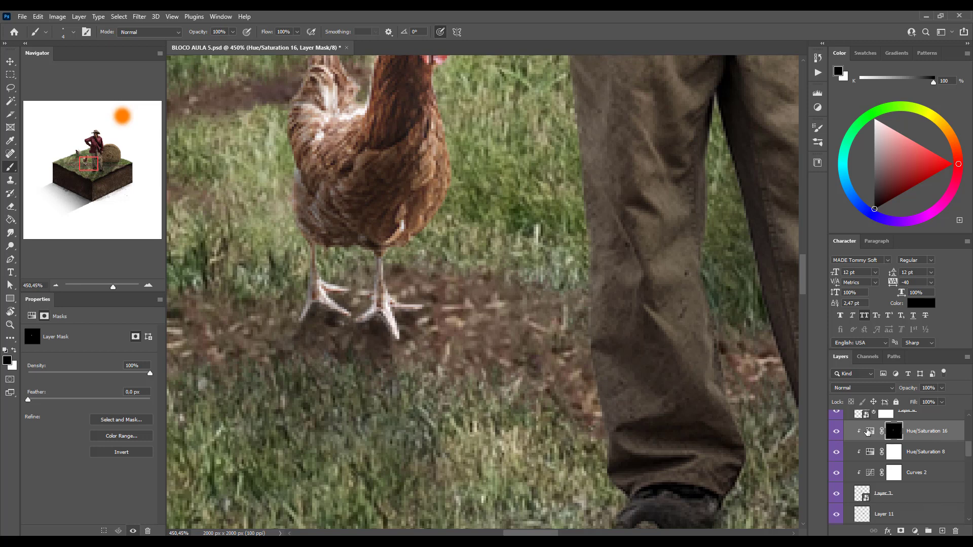
- Paint white on the Hue/Saturation 16 mask to darken the brown hen's front leg and toes nearest the farmer
scroll(377, 317, up, 3)
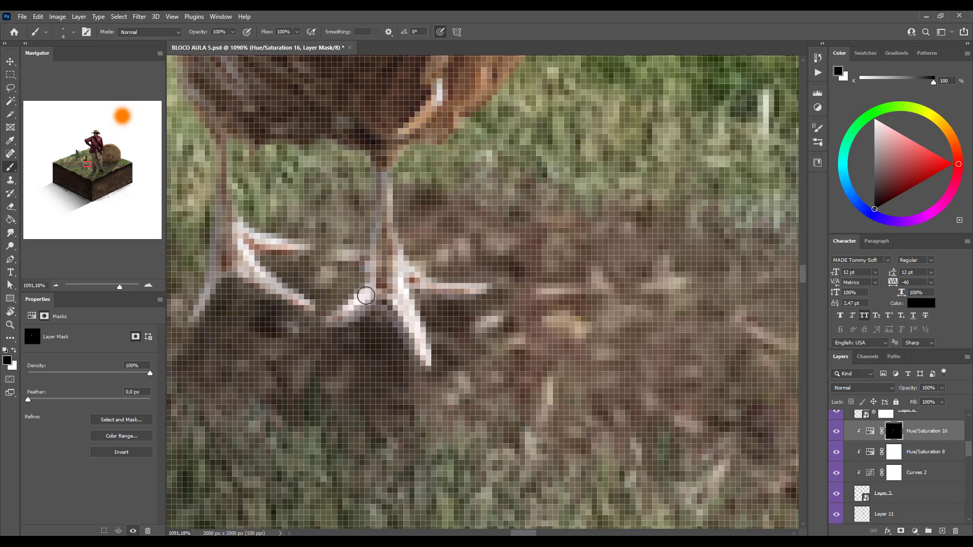
key(x)
drag(352, 308, 328, 323)
key(ctrl+z)
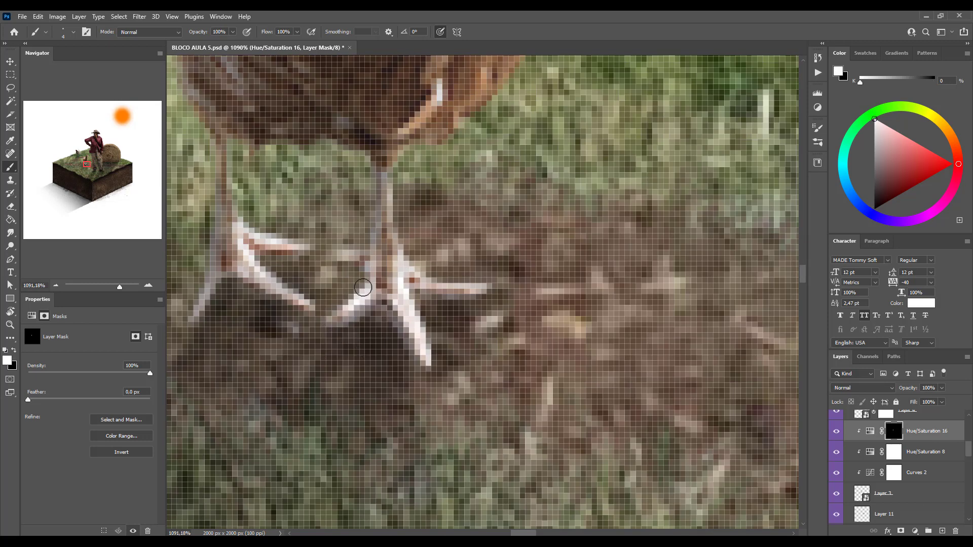
drag(364, 295, 313, 334)
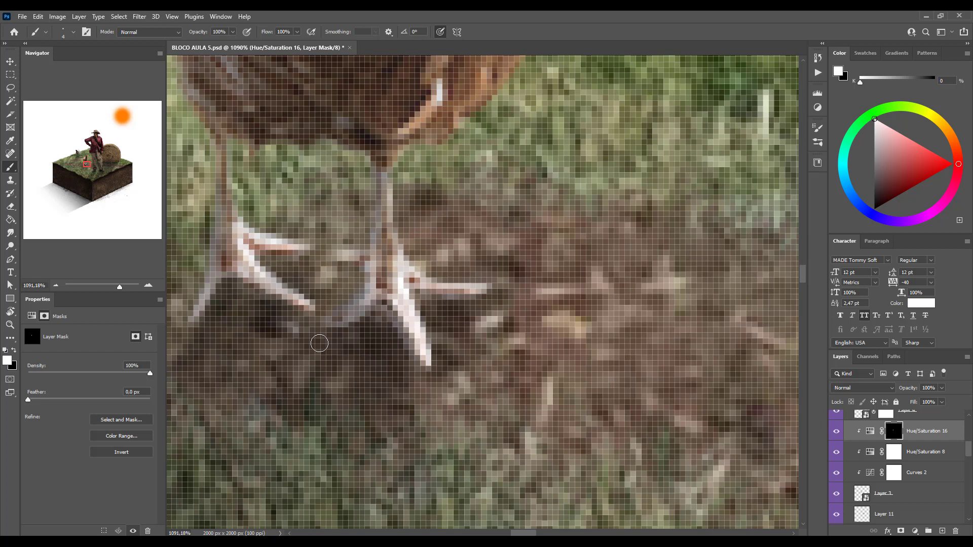
mouse_move(366, 303)
mouse_down()
mouse_move(367, 248)
mouse_move(374, 277)
mouse_move(384, 223)
mouse_move(378, 305)
mouse_move(401, 304)
mouse_move(424, 355)
mouse_move(407, 324)
mouse_move(419, 326)
mouse_move(410, 271)
mouse_move(422, 280)
mouse_move(369, 263)
mouse_up()
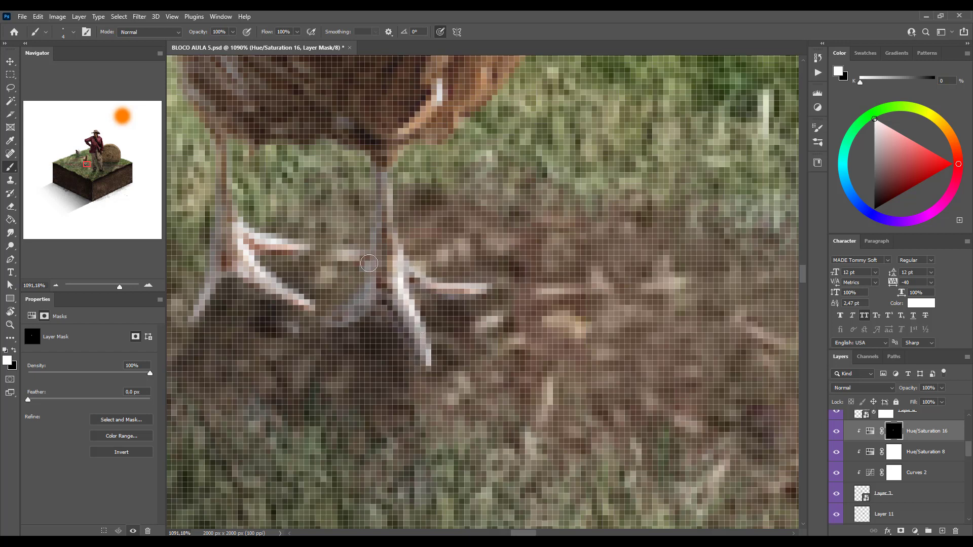
- Darken the brown hen's other foot, beneath its tail, by painting white on the same adjustment mask
scroll(239, 243, down, 3)
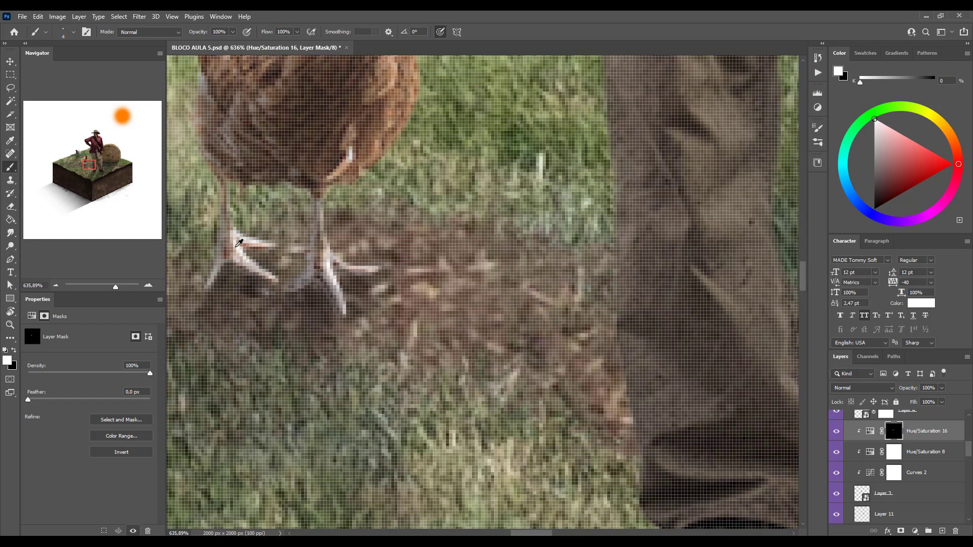
scroll(239, 243, down, 2)
drag(287, 283, 392, 317)
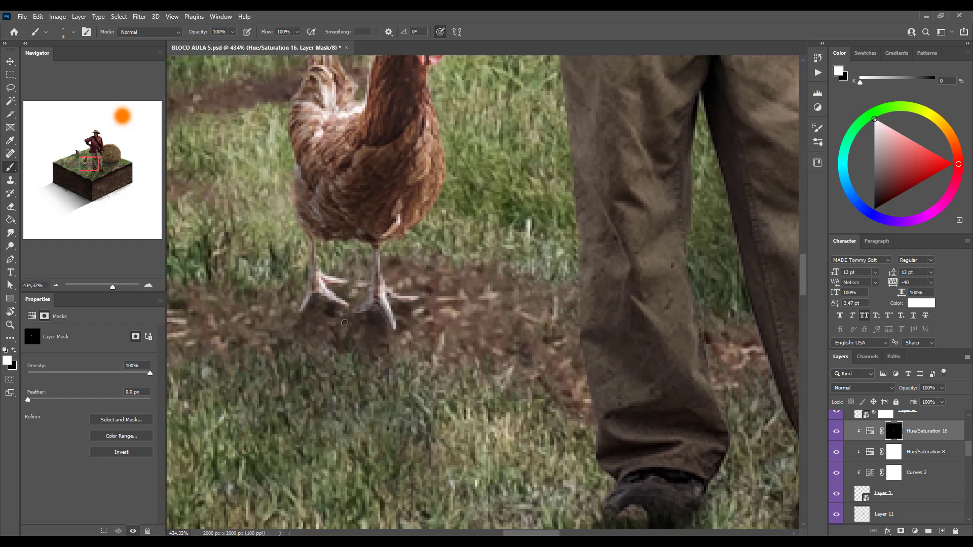
mouse_move(310, 282)
mouse_down()
mouse_move(337, 303)
mouse_move(318, 285)
mouse_move(342, 283)
mouse_move(323, 291)
mouse_up()
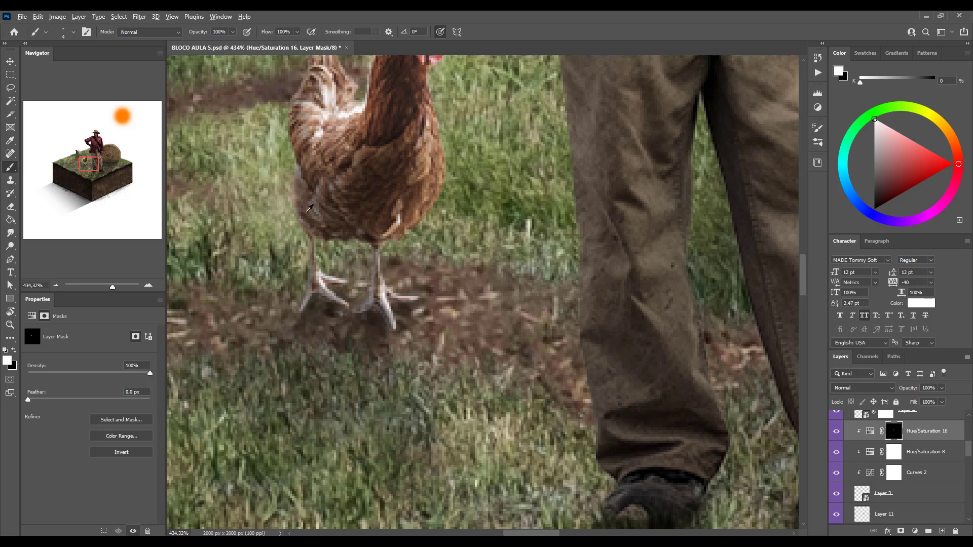
- Delete the orange sun guide layer above the scene
scroll(309, 207, down, 10)
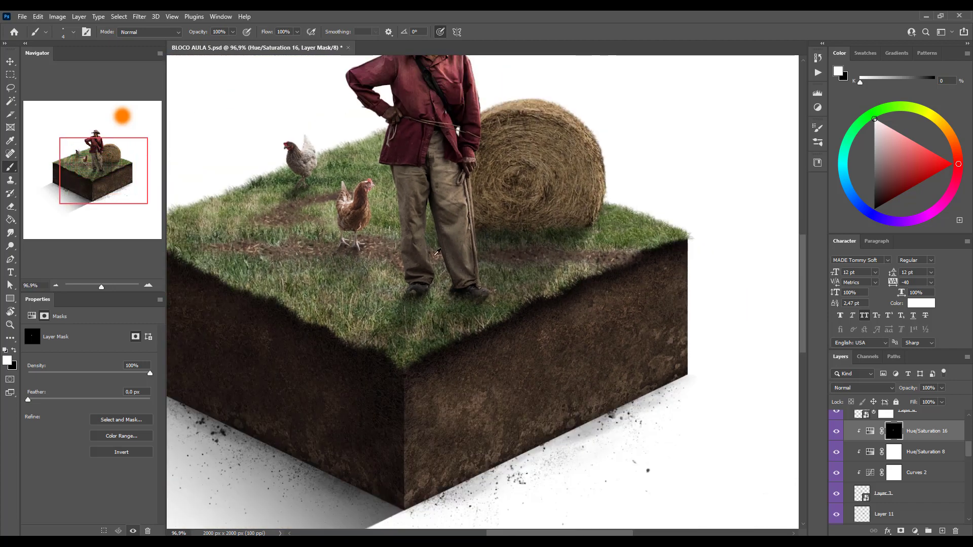
drag(438, 253, 376, 257)
scroll(320, 265, down, 3)
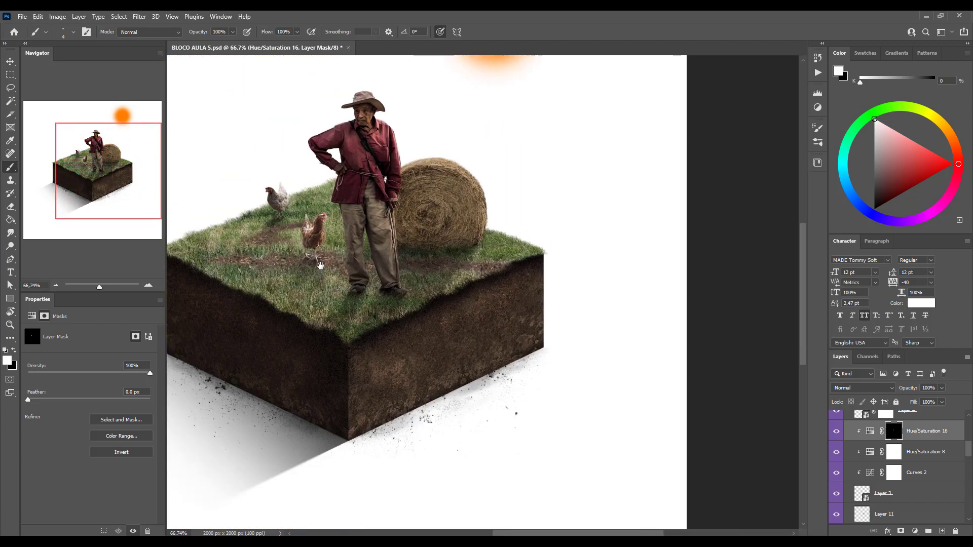
scroll(320, 264, down, 1)
key(v)
scroll(329, 281, down, 2)
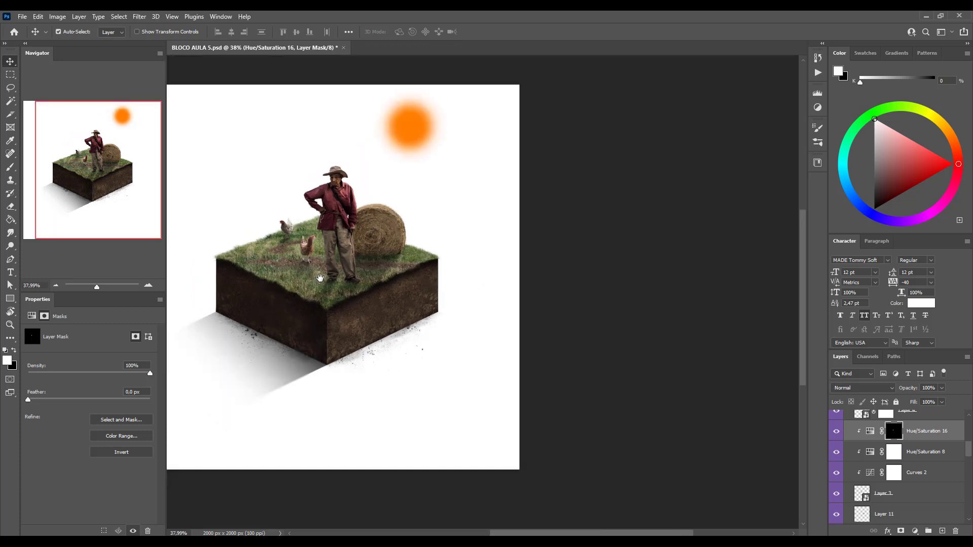
scroll(332, 283, up, 2)
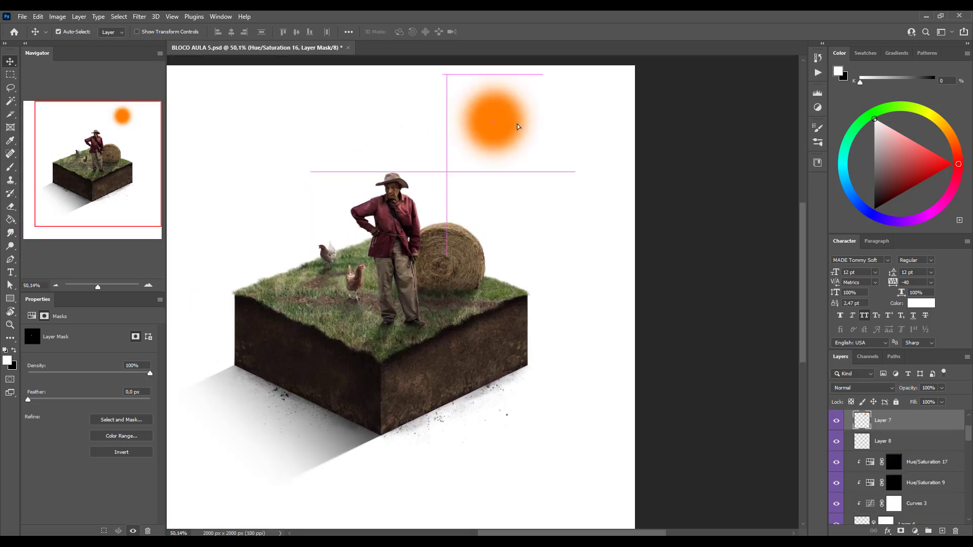
drag(479, 137, 492, 142)
key(Delete)
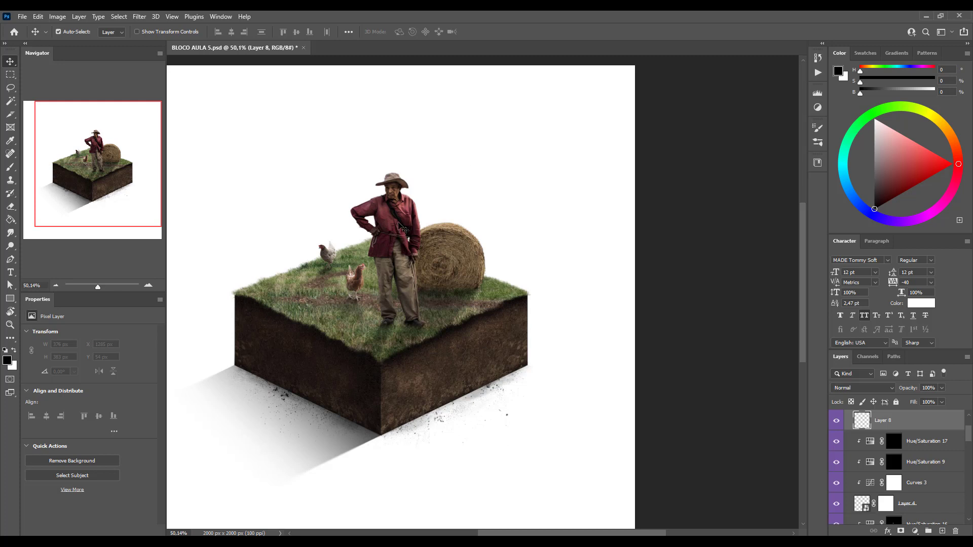
- Add a clipped Curves adjustment above Hue/Saturation 18 and lower its RGB white-point input to 175 to brighten the grass and hay
click(452, 243)
click(928, 500)
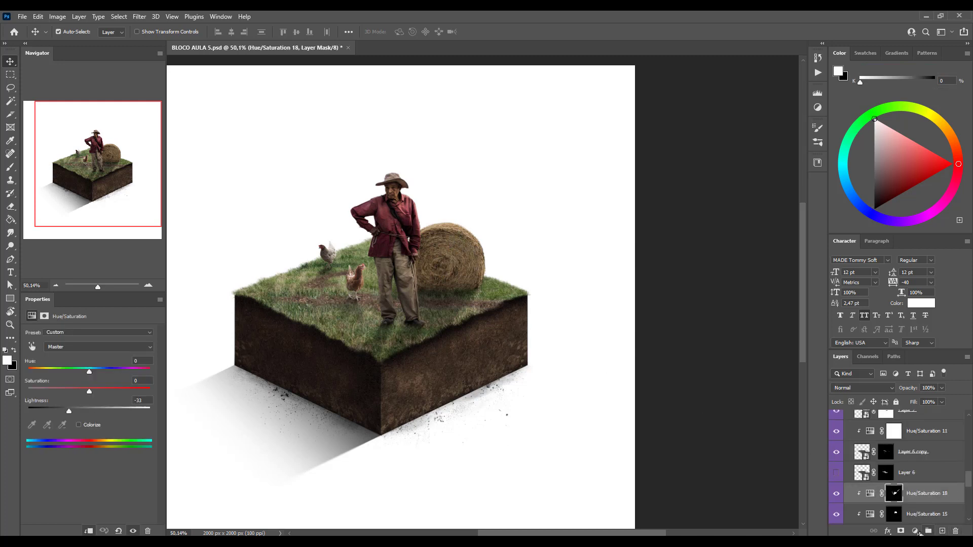
click(915, 531)
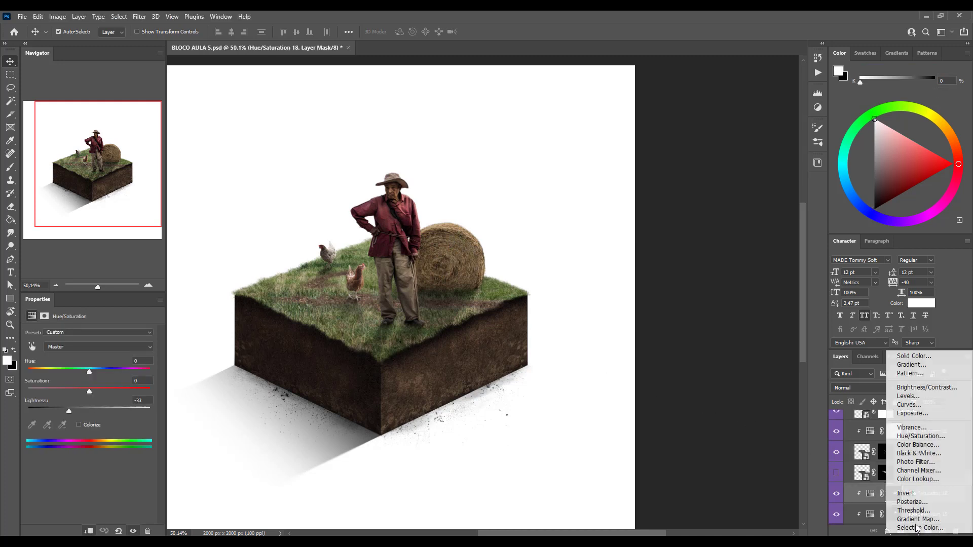
click(910, 408)
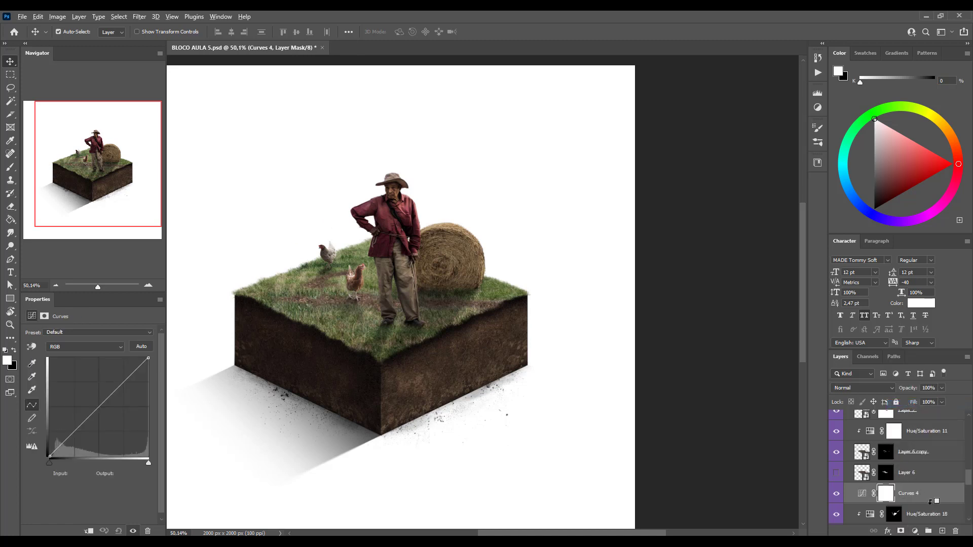
alt+click(930, 501)
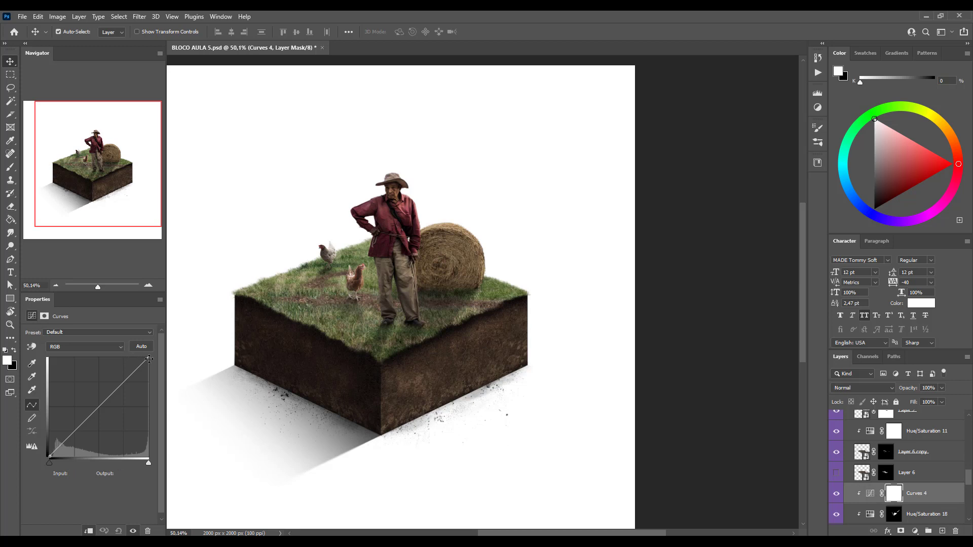
drag(148, 359, 117, 329)
- Warm the grass and hay curve by setting the blue white-point output to 210 and the red white-point input to 225
click(120, 348)
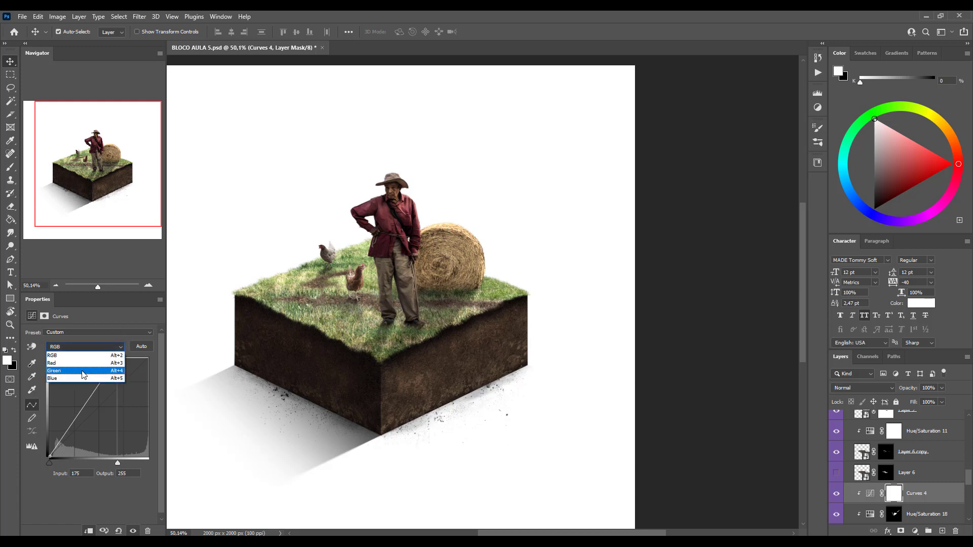
click(73, 377)
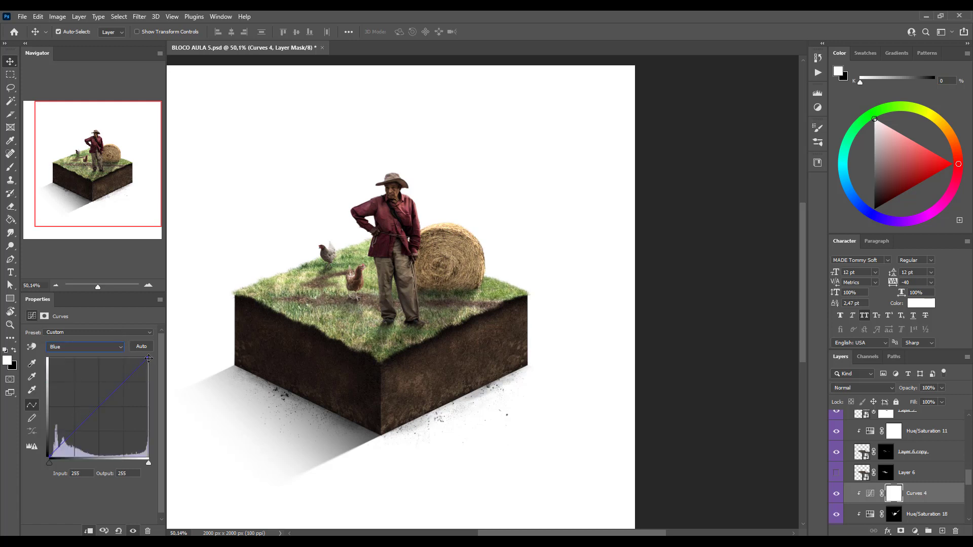
drag(148, 358, 155, 376)
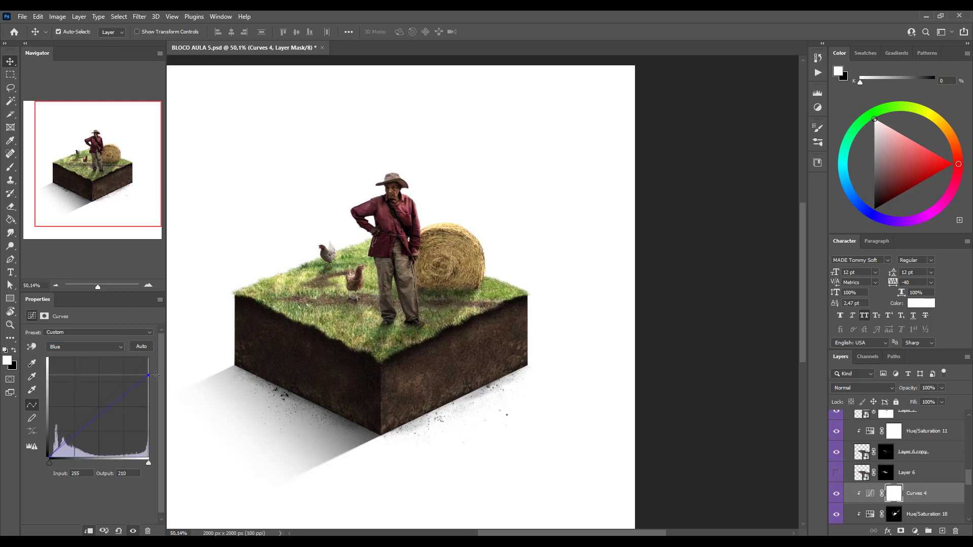
click(120, 348)
click(124, 361)
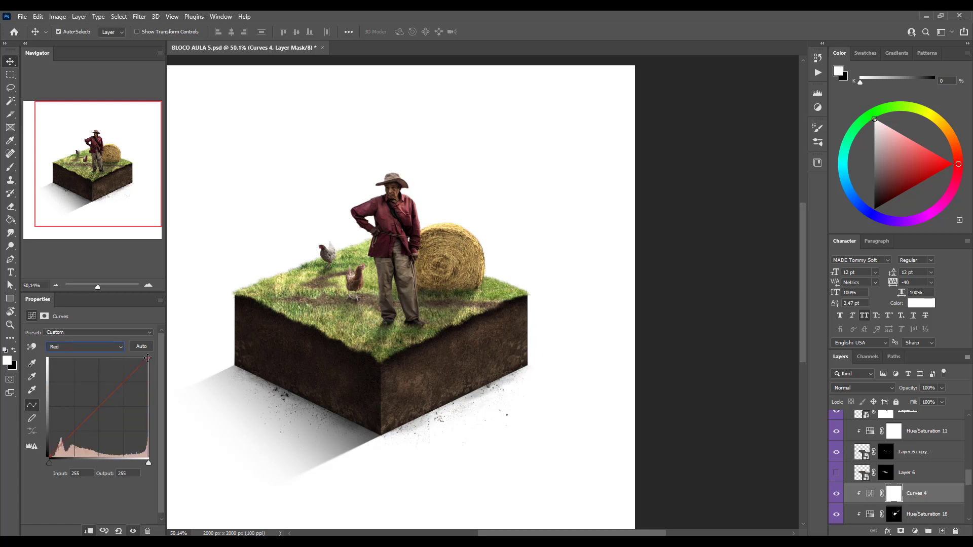
drag(148, 358, 136, 356)
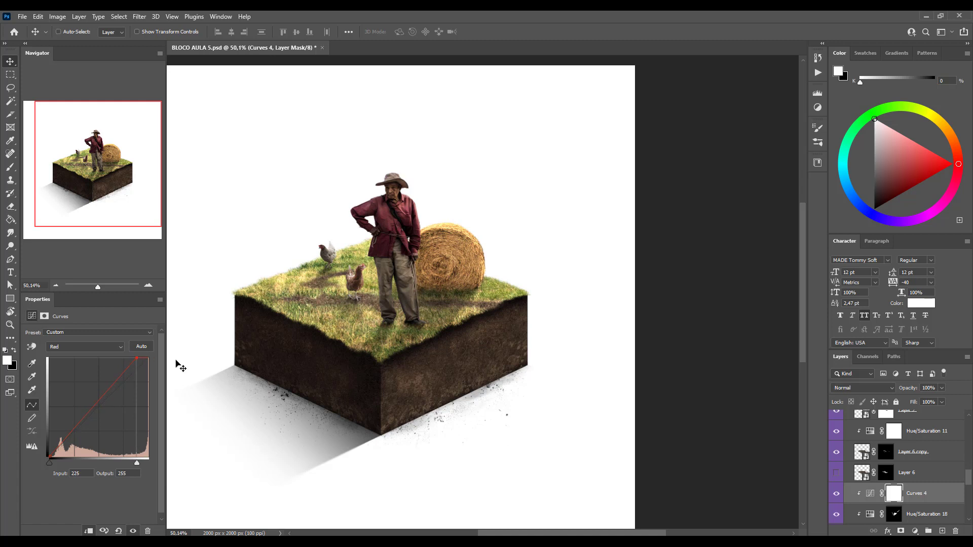
- Invert the Curves 4 mask and paint light onto the hay bale's sunlit rim with a size 51 brush at 31% opacity and 30% flow
key(ctrl+i)
key(b)
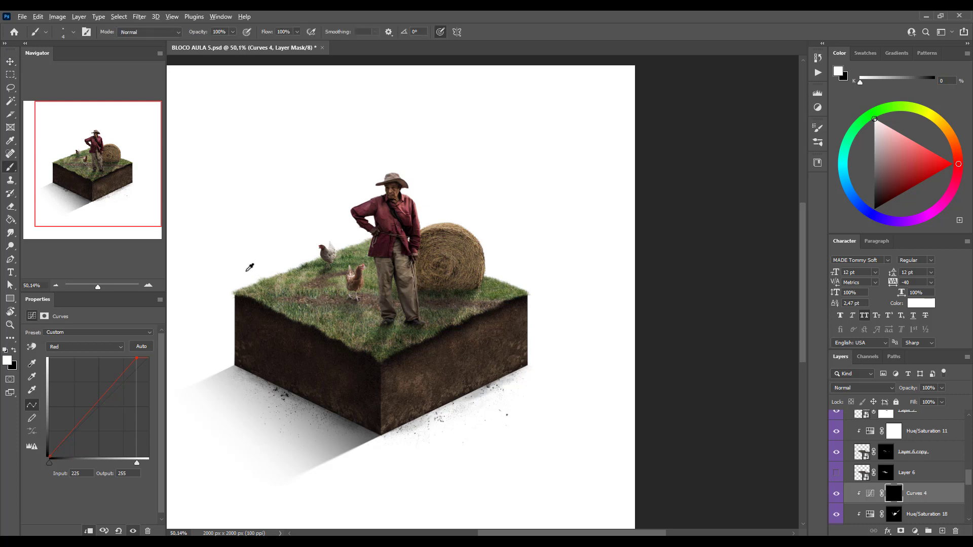
scroll(459, 206, up, 5)
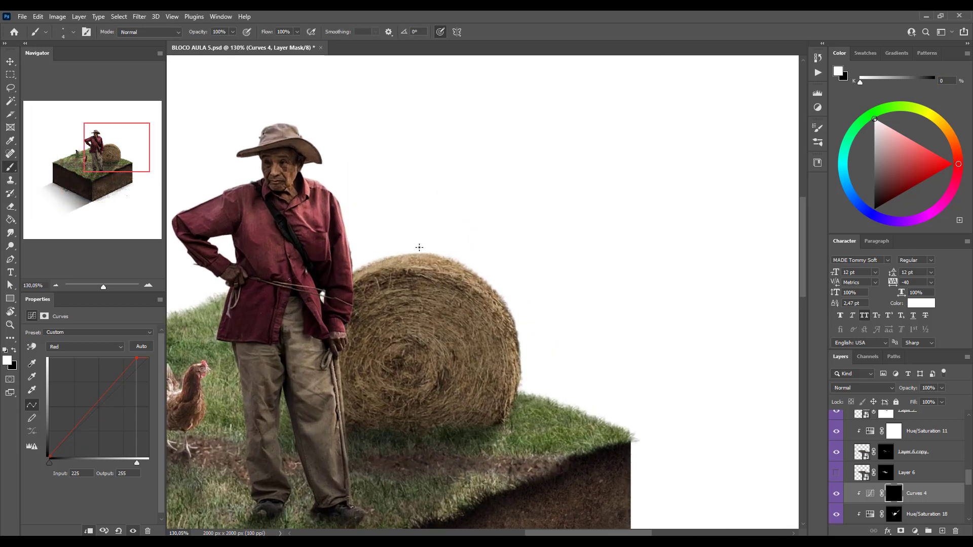
drag(419, 248, 463, 235)
drag(192, 35, 177, 36)
drag(268, 35, 249, 38)
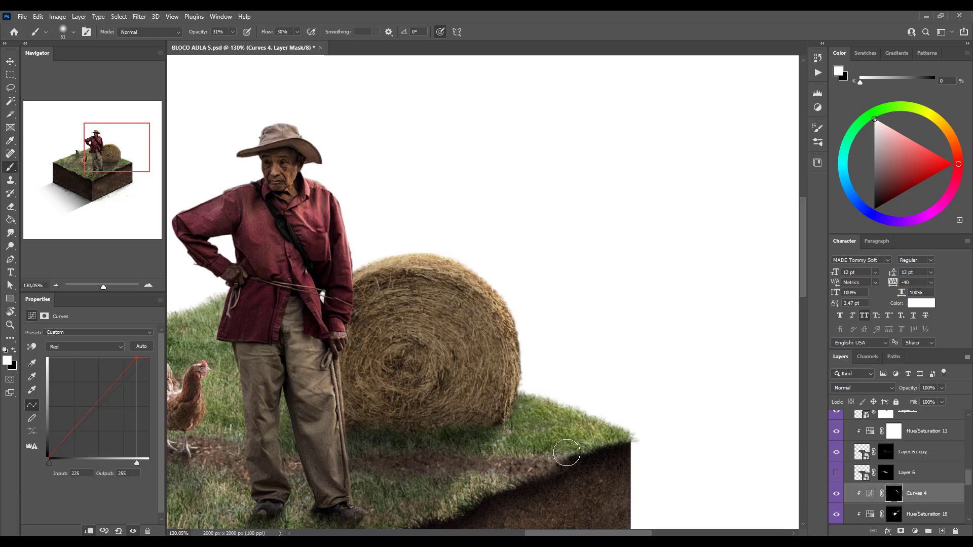
- Enlarge the brush to 264 and paint warm light more broadly over the hay bale and grass on the Curves 4 mask
scroll(507, 345, left, 5)
scroll(506, 345, up, 2)
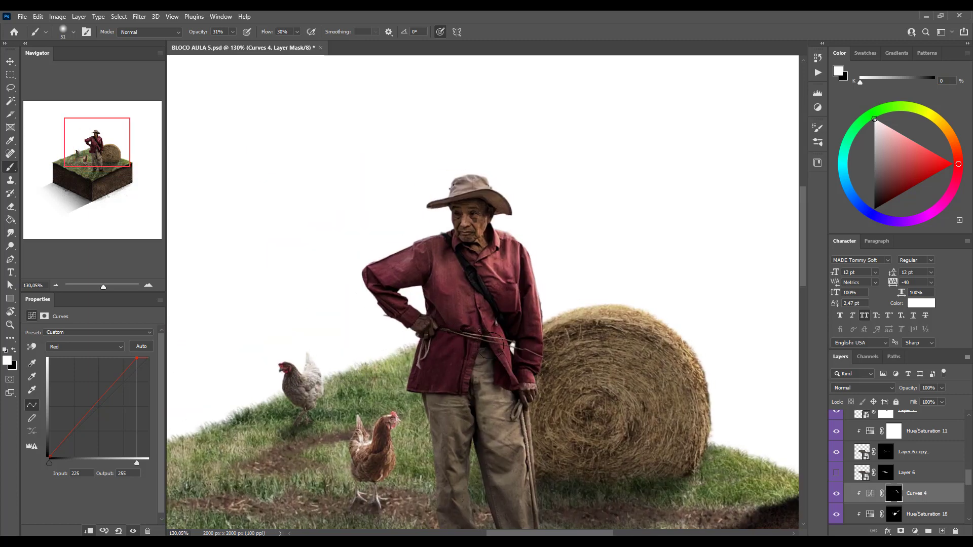
key(bracketright)
key(bracketright)
key(bracketright)
key(bracketright)
key(bracketright)
key(bracketright)
key(bracketright)
key(bracketright)
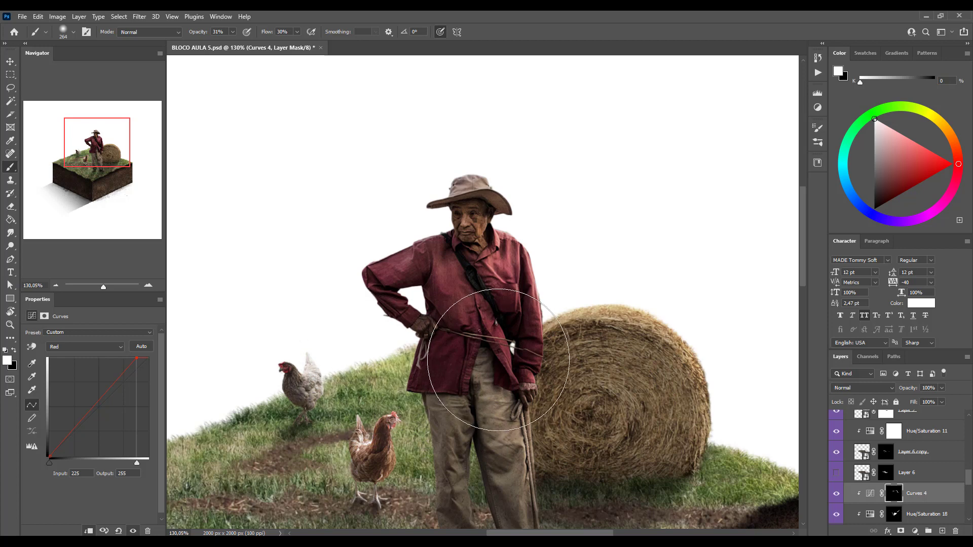
scroll(577, 398, down, 2)
scroll(598, 404, down, 1)
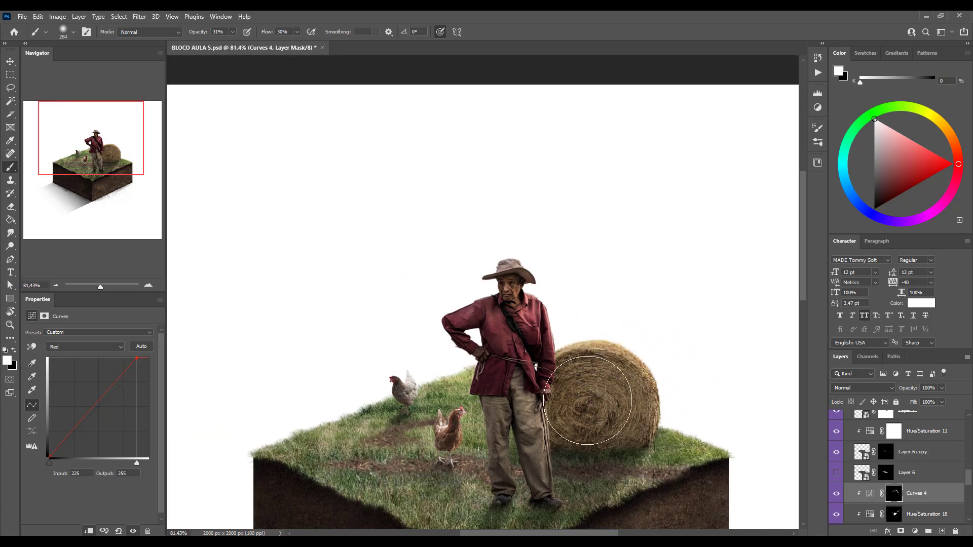
scroll(405, 239, down, 3)
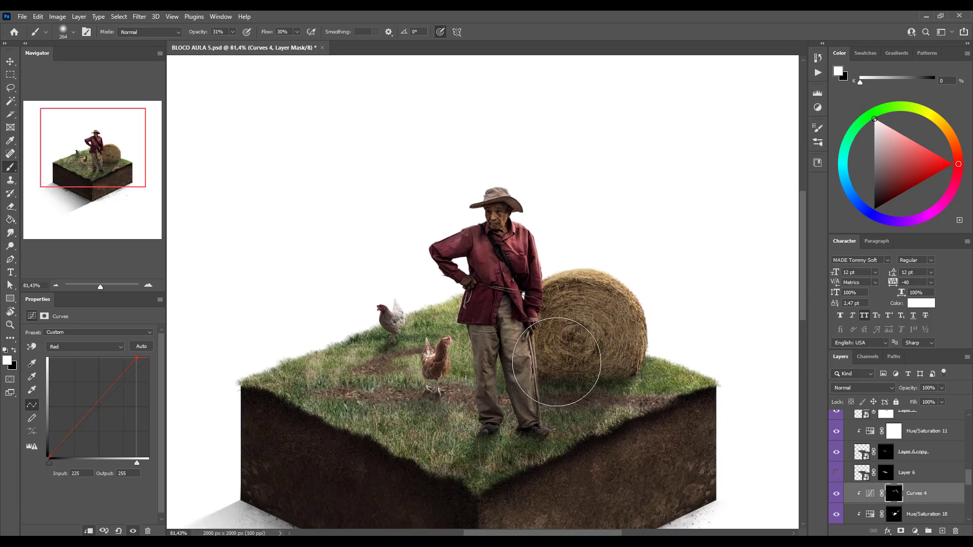
- Save the document and brush warm light onto the grass along the block's edge in front of the hay bale
key(ctrl+s)
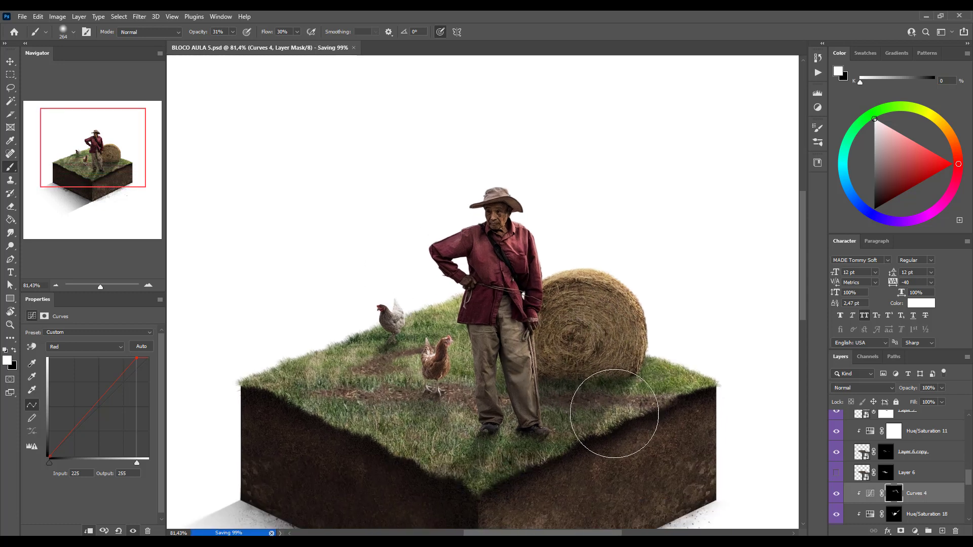
drag(634, 425, 702, 446)
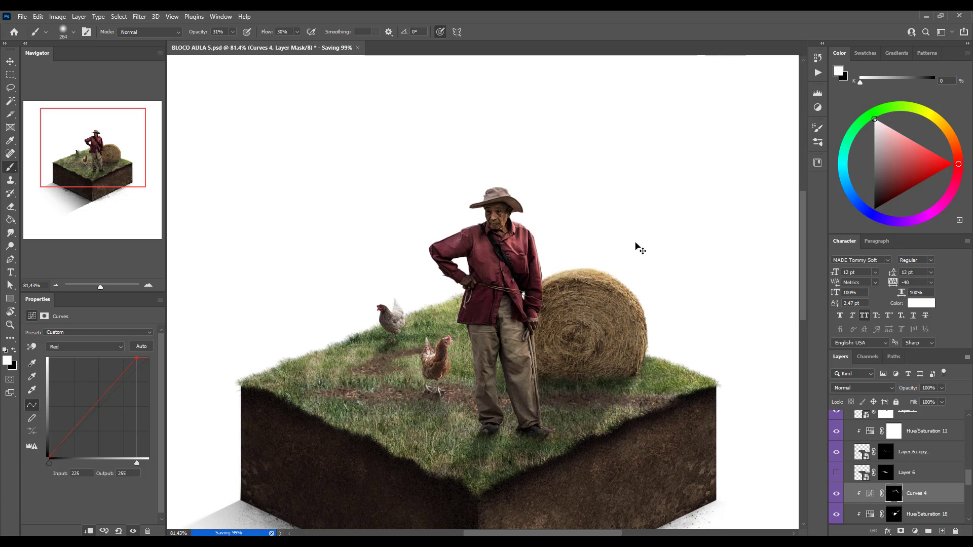
key(v)
scroll(627, 316, down, 3)
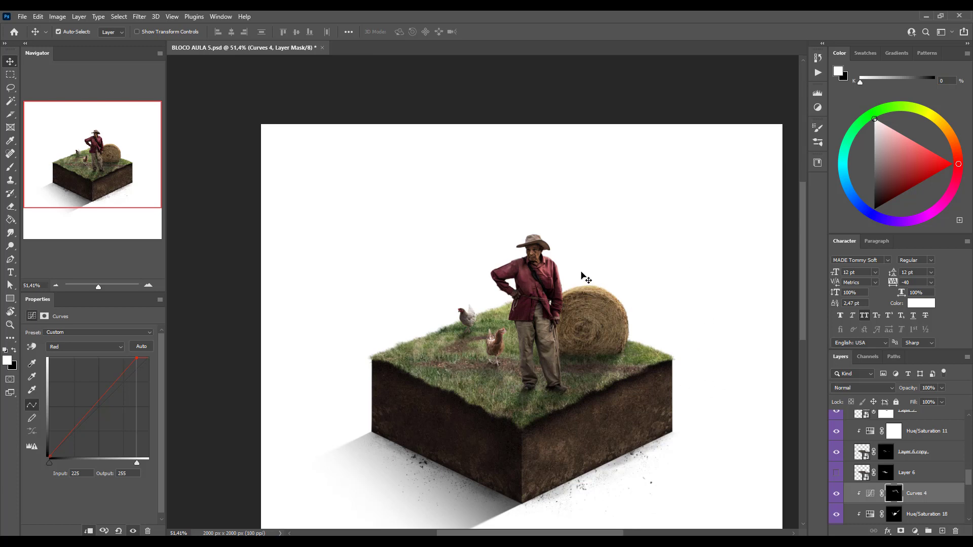
scroll(544, 283, up, 3)
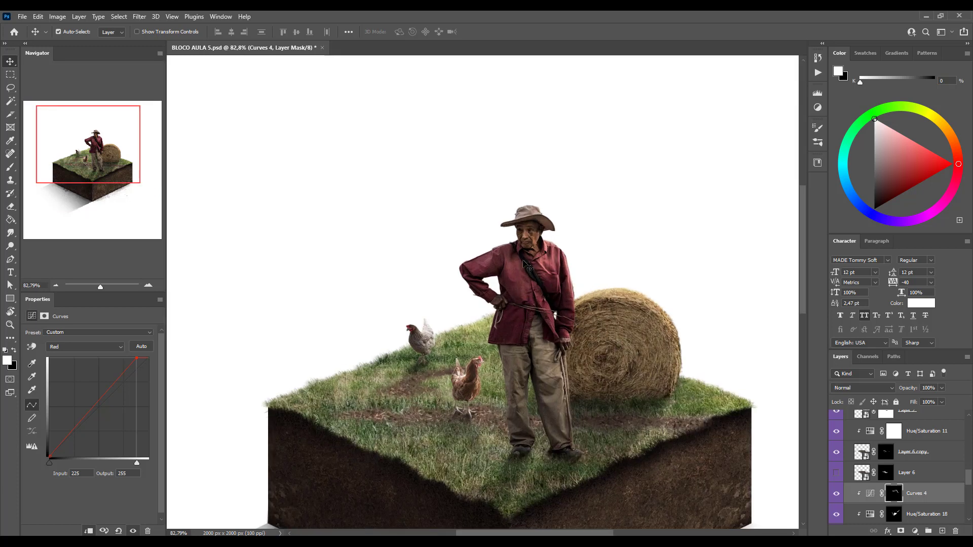
- Add a clipped Curves adjustment above the farmer's Hue/Saturation 14 and lower its RGB white-point input to 168
click(554, 262)
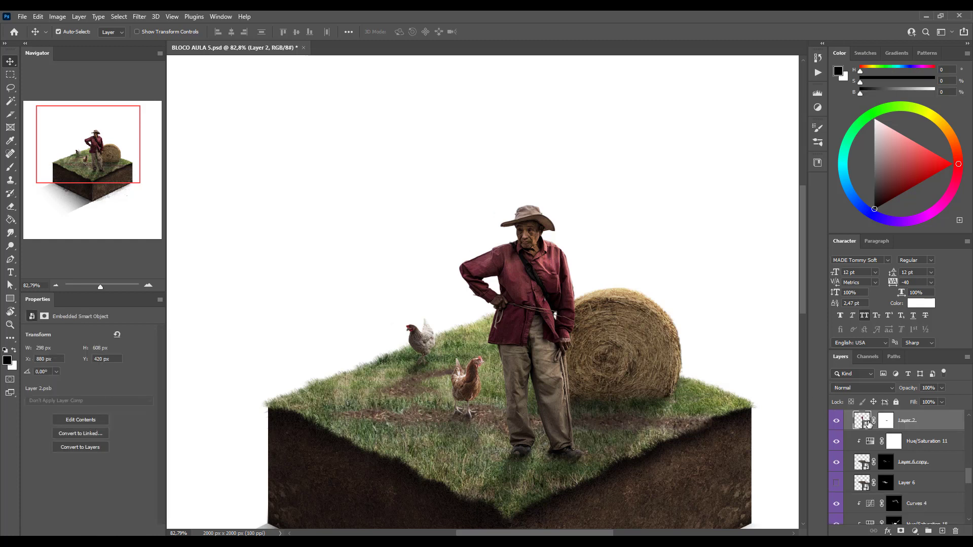
scroll(908, 439, up, 5)
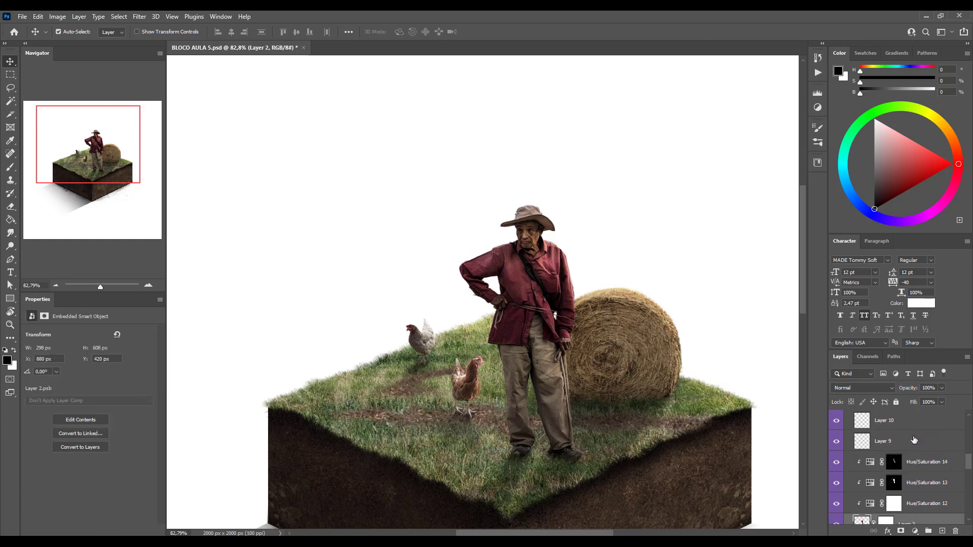
scroll(926, 459, down, 1)
click(928, 449)
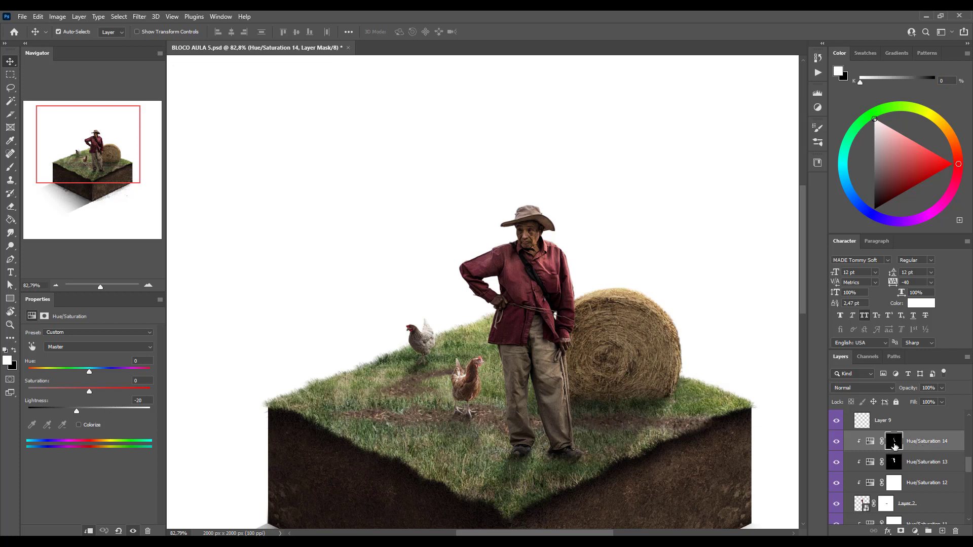
click(915, 530)
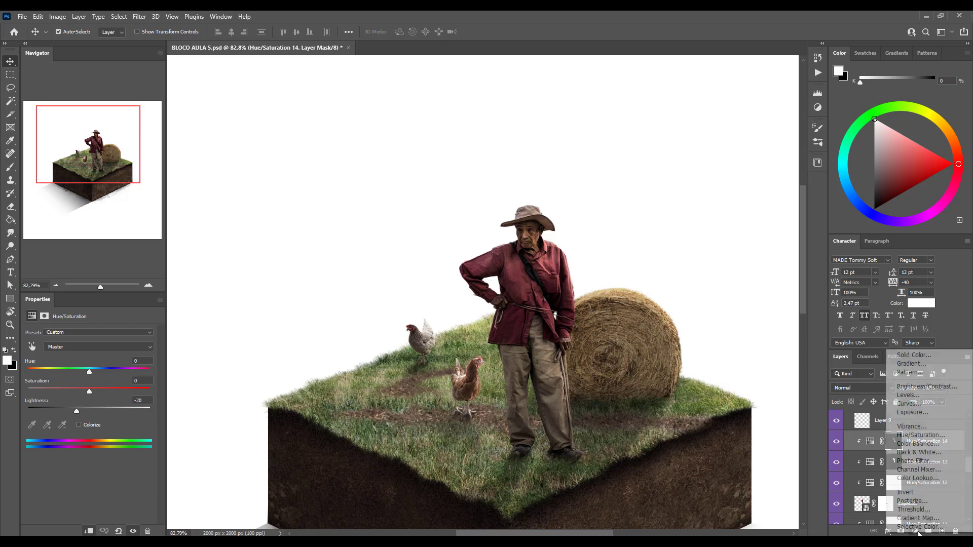
click(913, 405)
alt+click(927, 451)
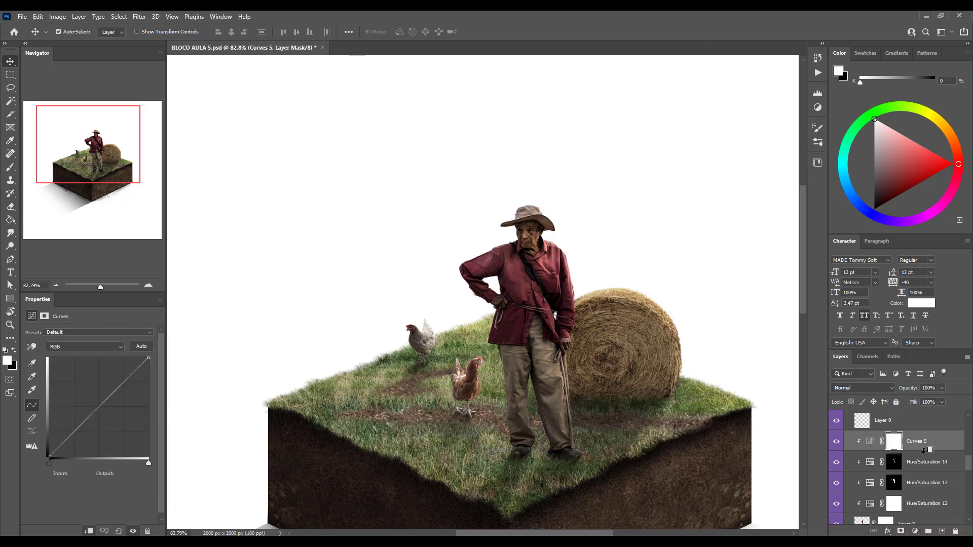
drag(149, 464, 115, 458)
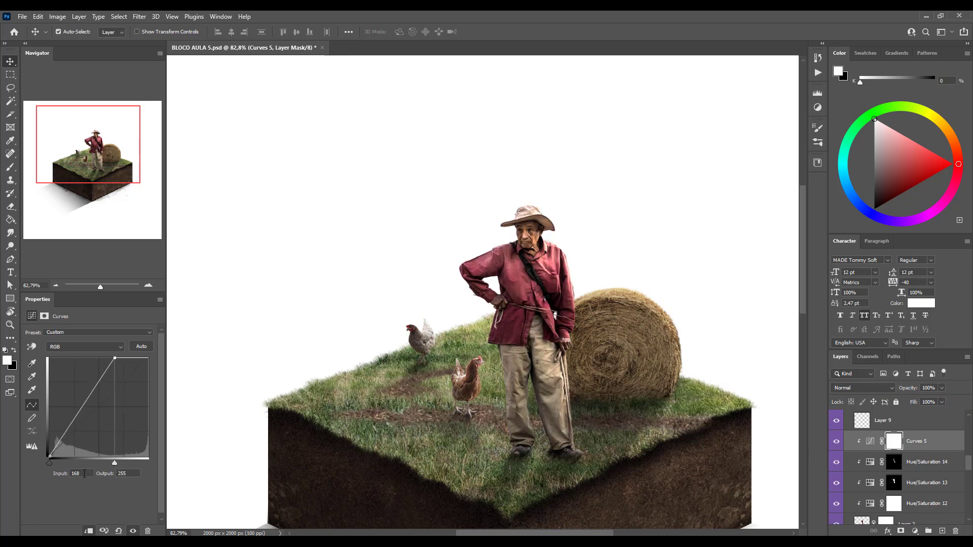
- Warm the farmer's Curves 5 adjustment, setting the red channel's white-point input to 223 and the blue channel's white-point output to 198
click(119, 348)
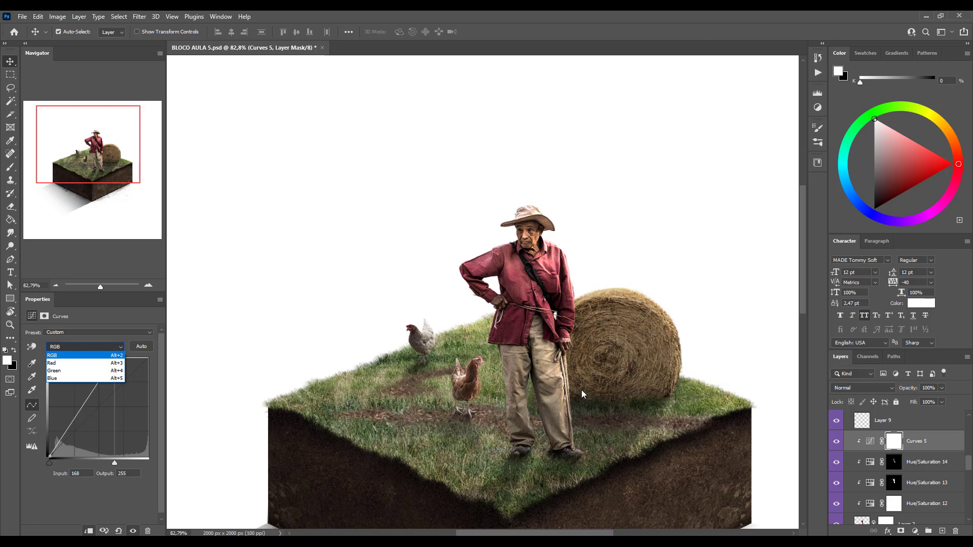
click(59, 363)
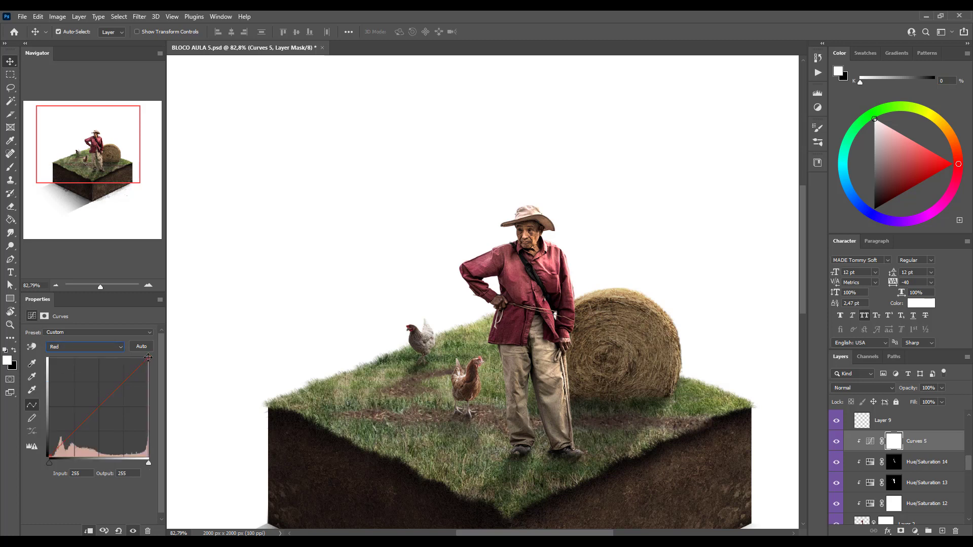
drag(148, 358, 134, 351)
click(109, 347)
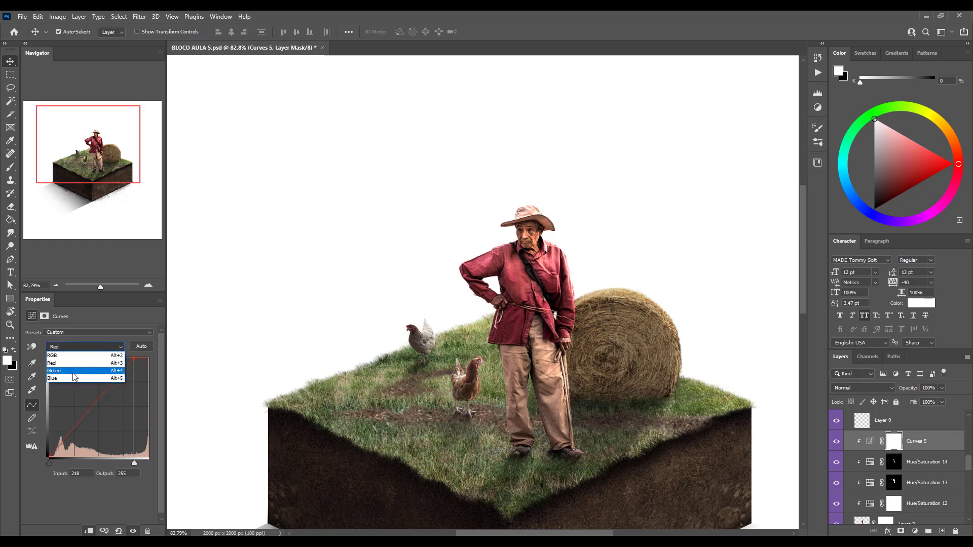
click(76, 380)
drag(149, 359, 149, 380)
click(116, 349)
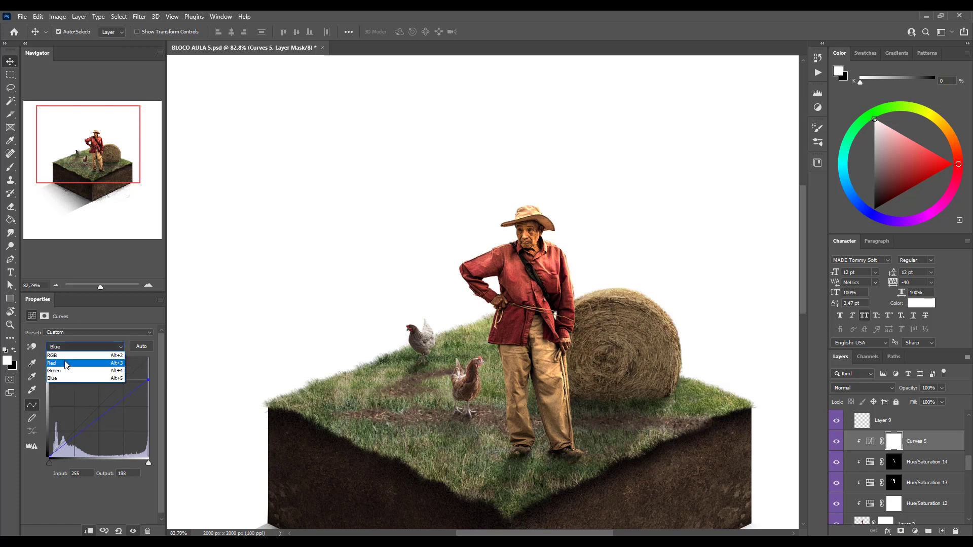
click(101, 363)
mouse_move(133, 359)
mouse_down()
mouse_move(126, 358)
mouse_move(136, 358)
mouse_up()
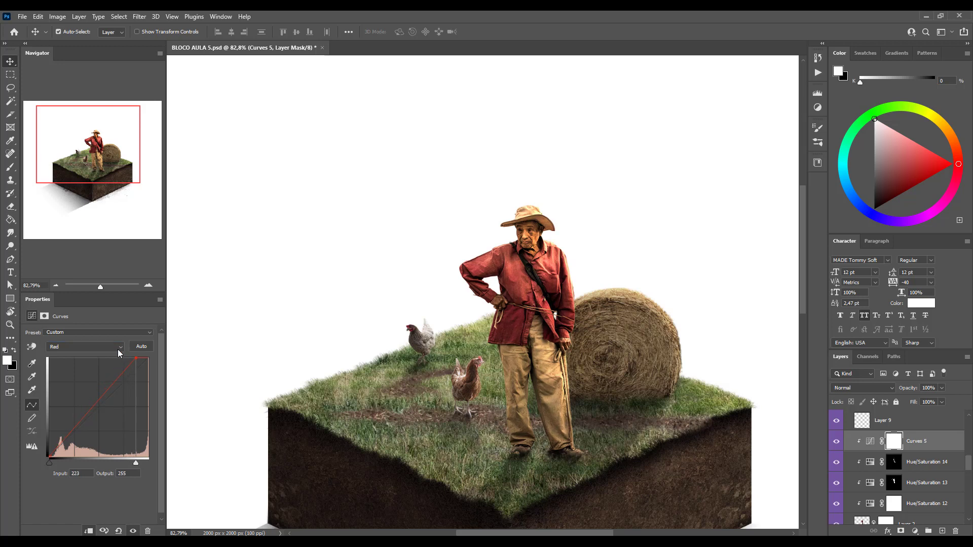
- Invert the Curves 5 mask and paint light onto the farmer's hat with a size 30 brush at 31% opacity and 30% flow
key(ctrl+i)
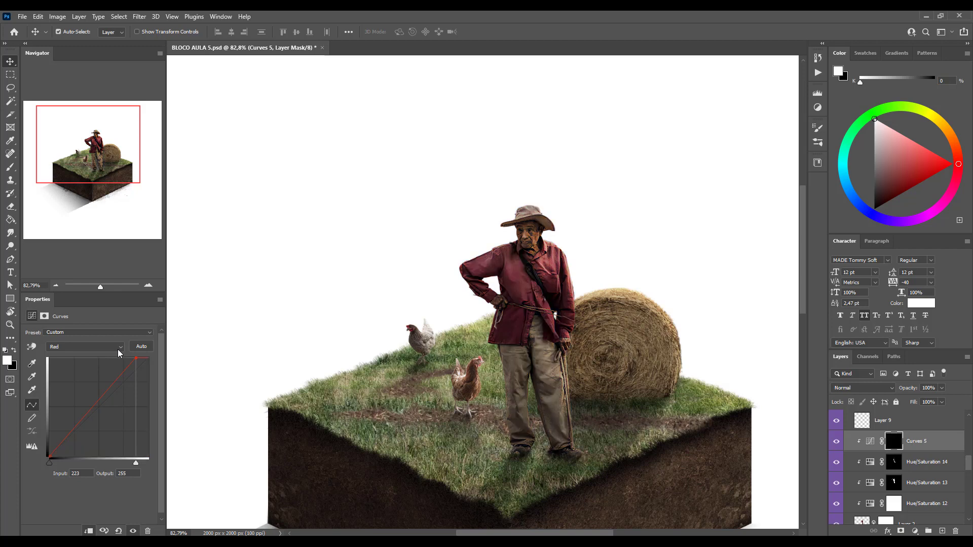
scroll(539, 176, up, 4)
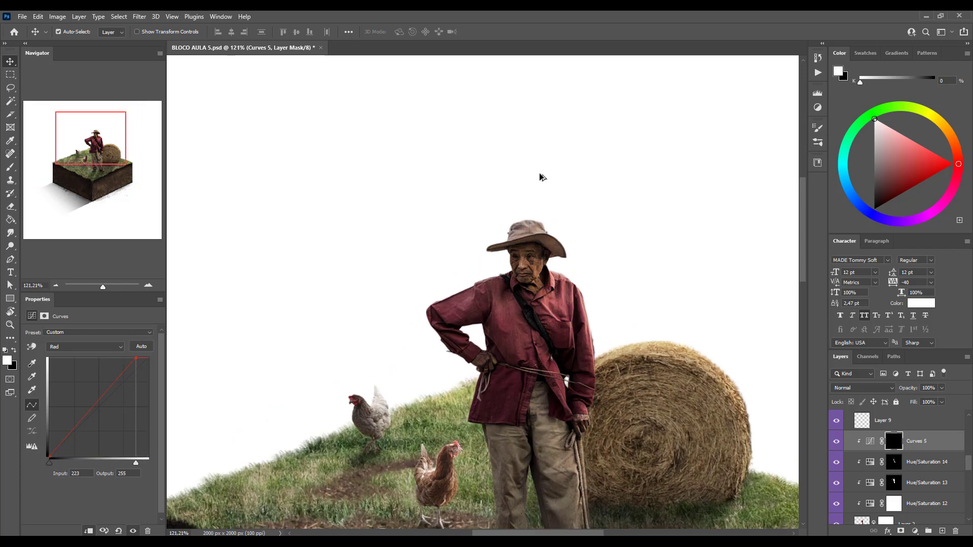
drag(485, 204, 440, 210)
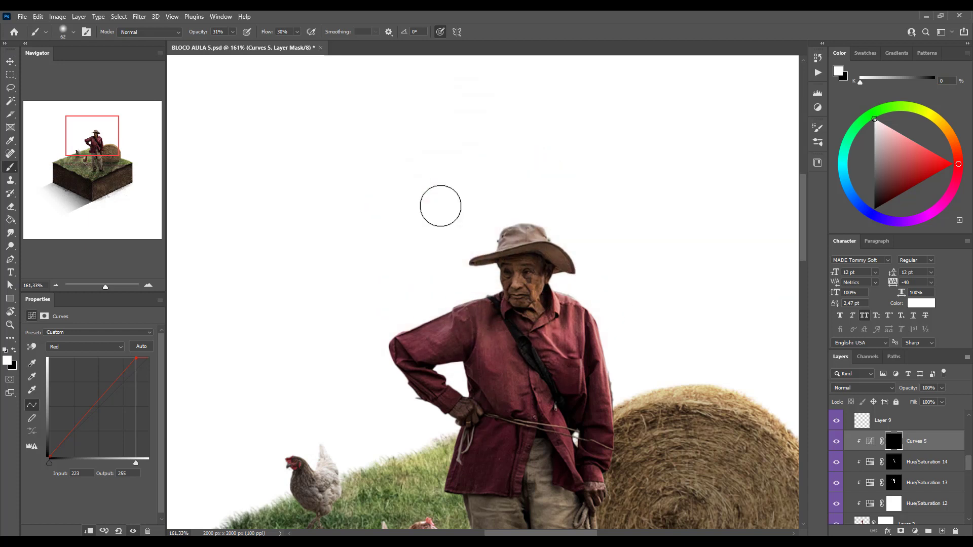
drag(545, 217, 534, 218)
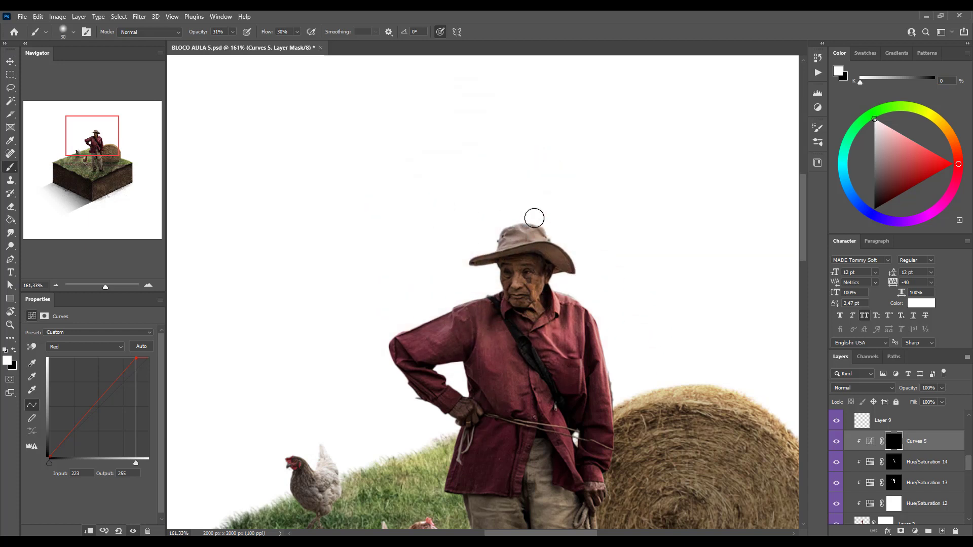
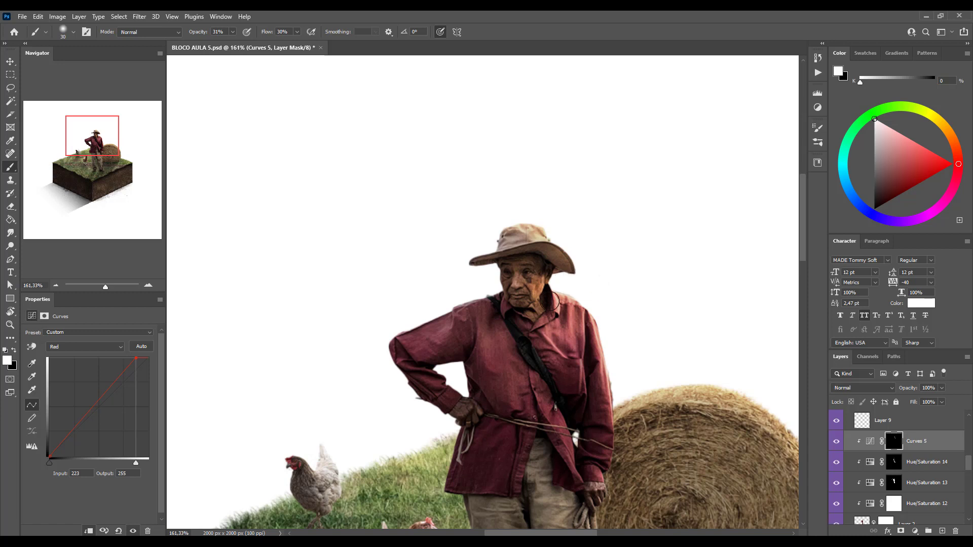
- Brush light on the Curves 5 mask down the farmer's sunlit shoulder, shirt, sleeve and hand with the size 30 brush
drag(606, 327, 525, 281)
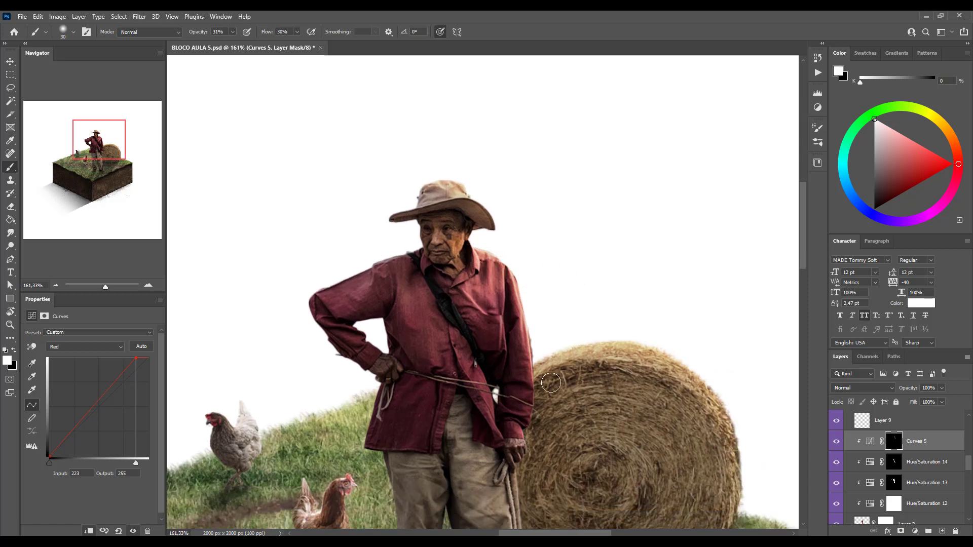
drag(540, 388, 518, 305)
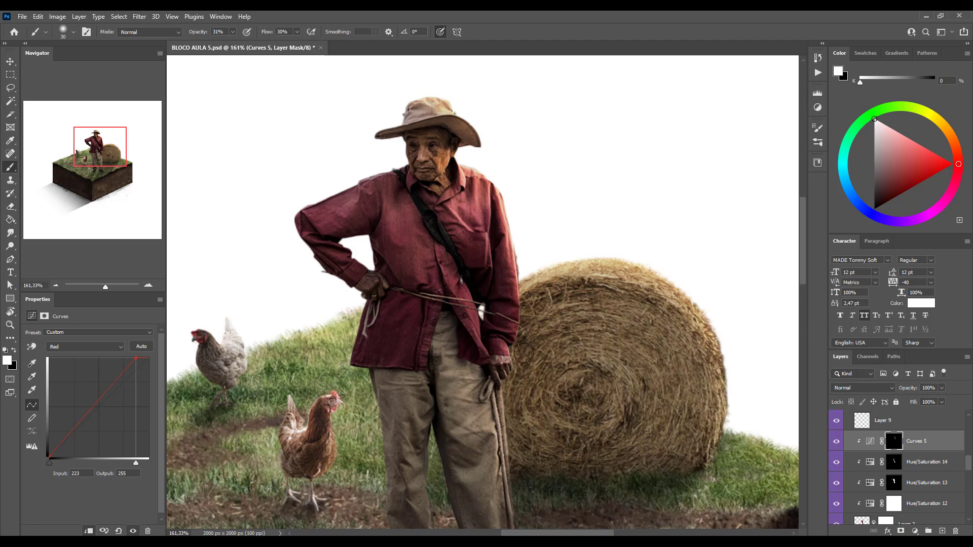
drag(541, 419, 521, 310)
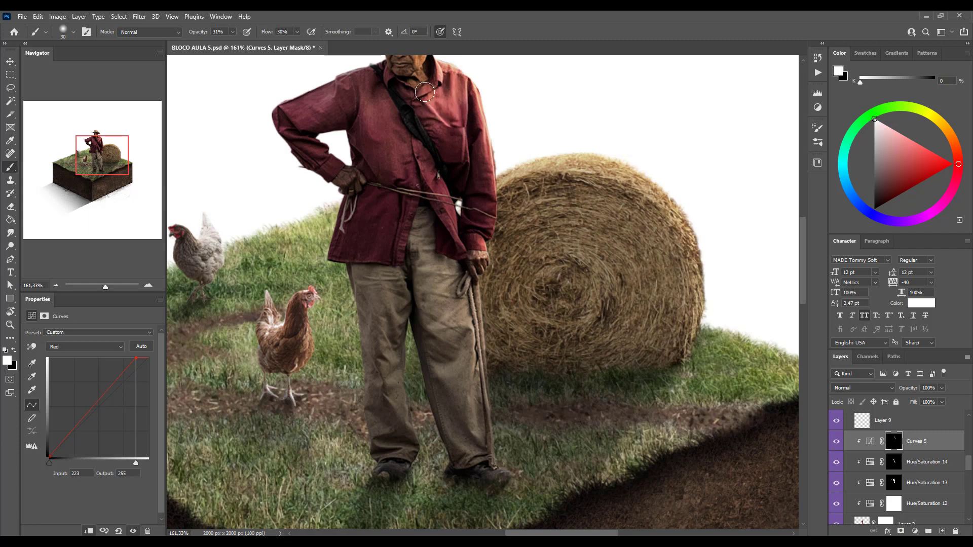
drag(424, 92, 404, 168)
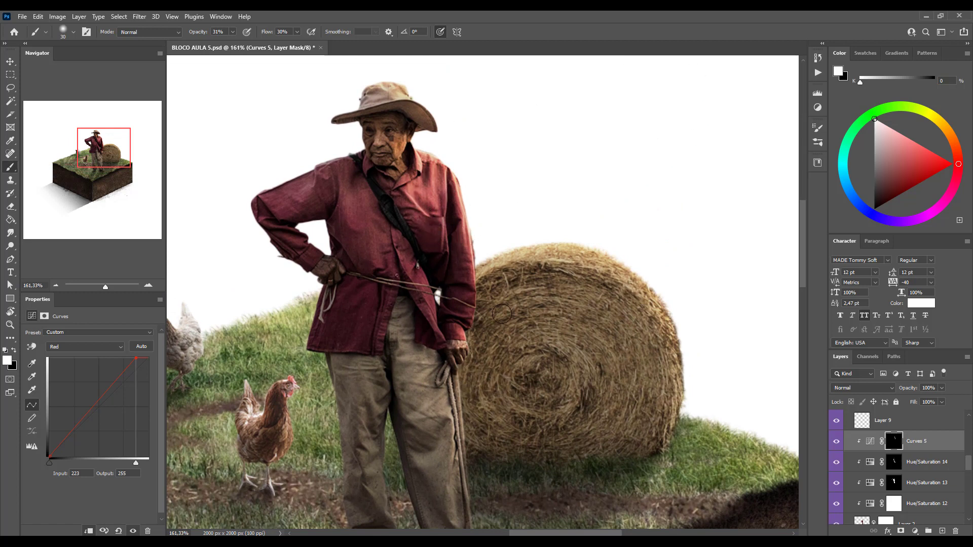
- Reduce the brush to size 14 and paint light along the hanging rope and the upper part of the walking stick
scroll(471, 406, up, 5)
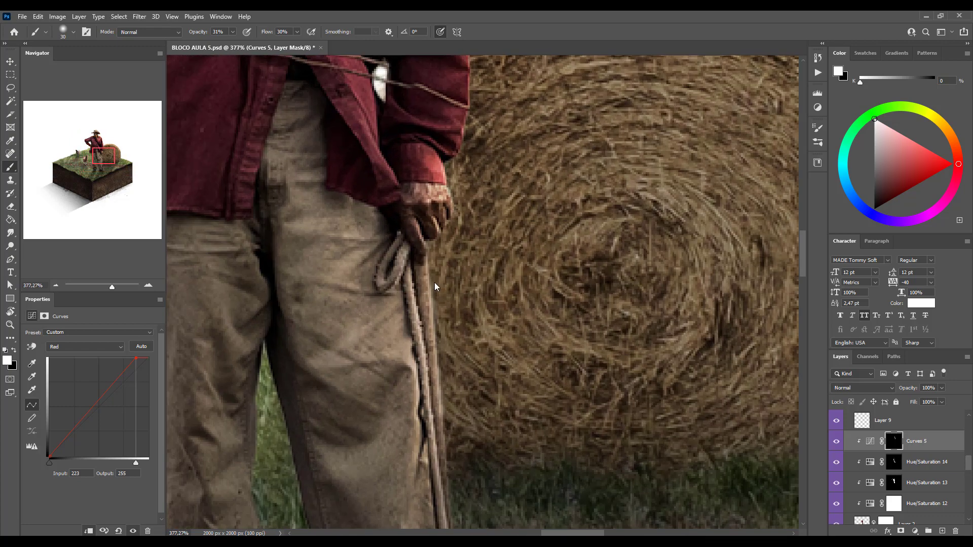
drag(420, 278, 413, 278)
mouse_move(424, 315)
mouse_down()
mouse_move(410, 279)
mouse_move(441, 448)
mouse_up()
scroll(446, 304, down, 4)
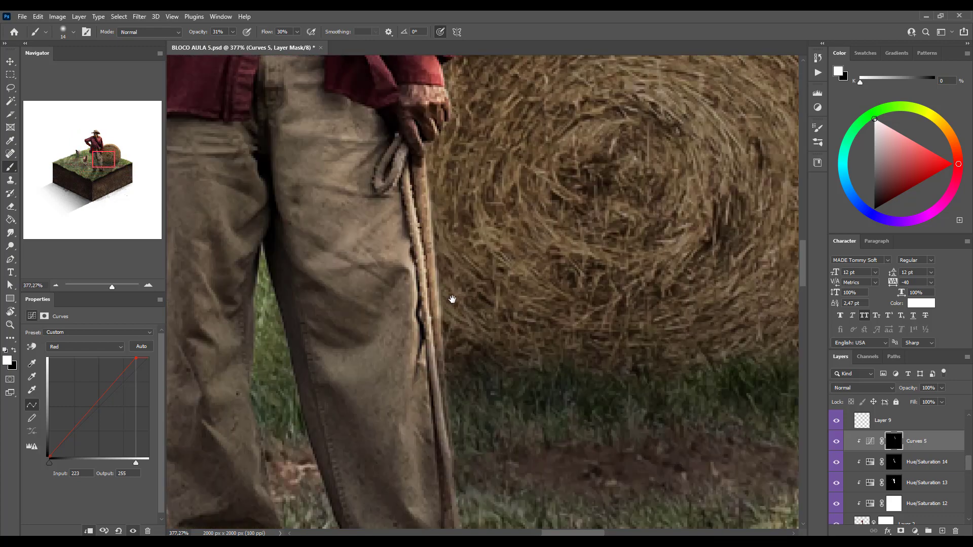
mouse_move(413, 355)
mouse_down()
mouse_move(429, 296)
mouse_move(410, 244)
mouse_up()
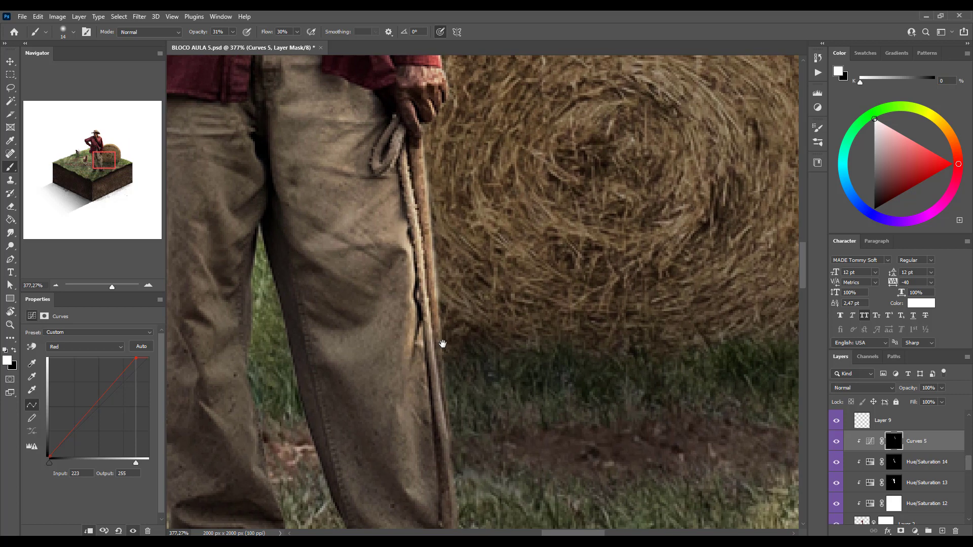
scroll(441, 341, down, 3)
- Highlight the lower part of the walking stick with a size 3 brush and the area around the shoe with size 15
drag(428, 268, 421, 261)
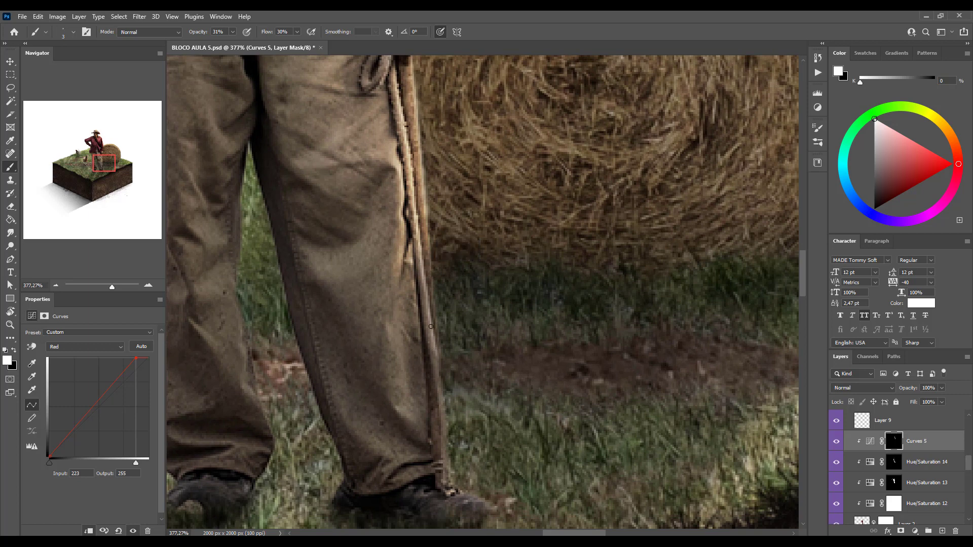
scroll(405, 260, down, 4)
scroll(415, 345, down, 1)
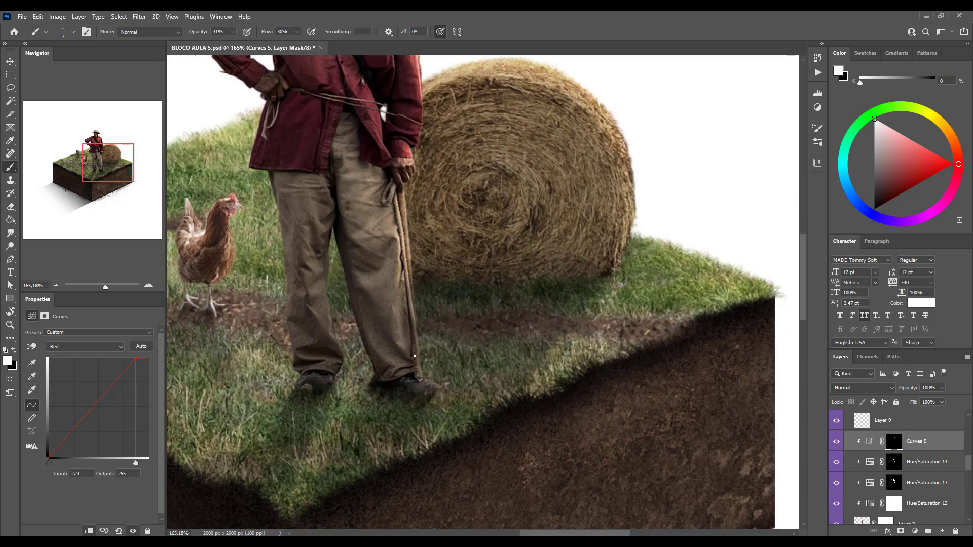
scroll(419, 346, up, 3)
mouse_move(419, 346)
mouse_down()
mouse_move(413, 329)
mouse_move(422, 303)
mouse_up()
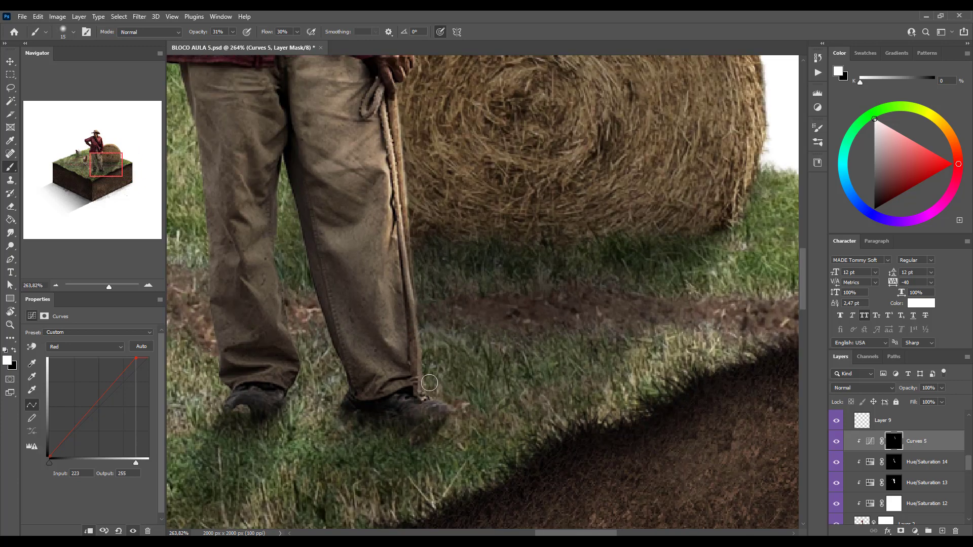
- Enlarge the brush to 102 and paint soft, broad light over the farmer's upper trouser leg and shirt front
scroll(498, 376, down, 3)
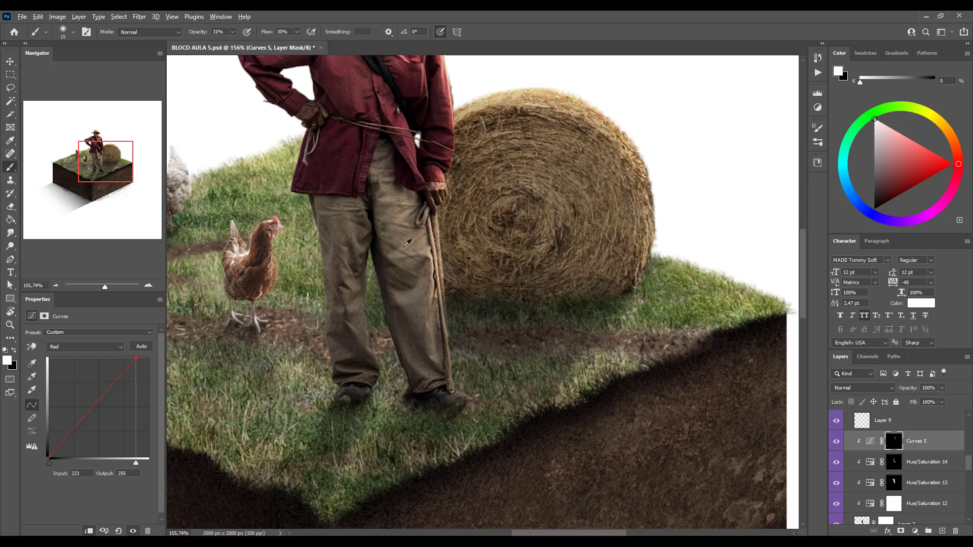
scroll(406, 244, up, 2)
mouse_move(407, 244)
mouse_down()
mouse_move(428, 246)
mouse_move(432, 205)
mouse_move(418, 204)
mouse_move(418, 234)
mouse_move(443, 345)
mouse_move(417, 238)
mouse_move(416, 179)
mouse_up()
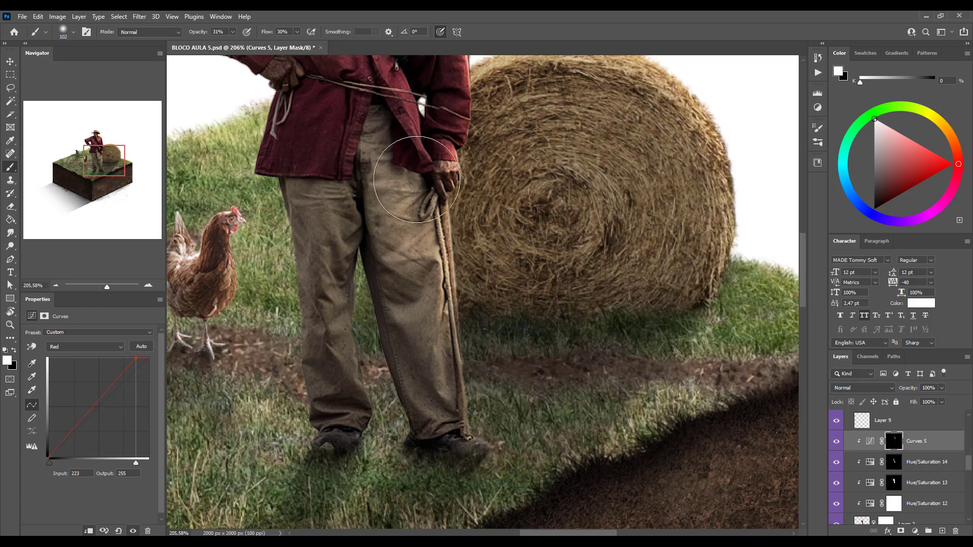
scroll(481, 318, down, 2)
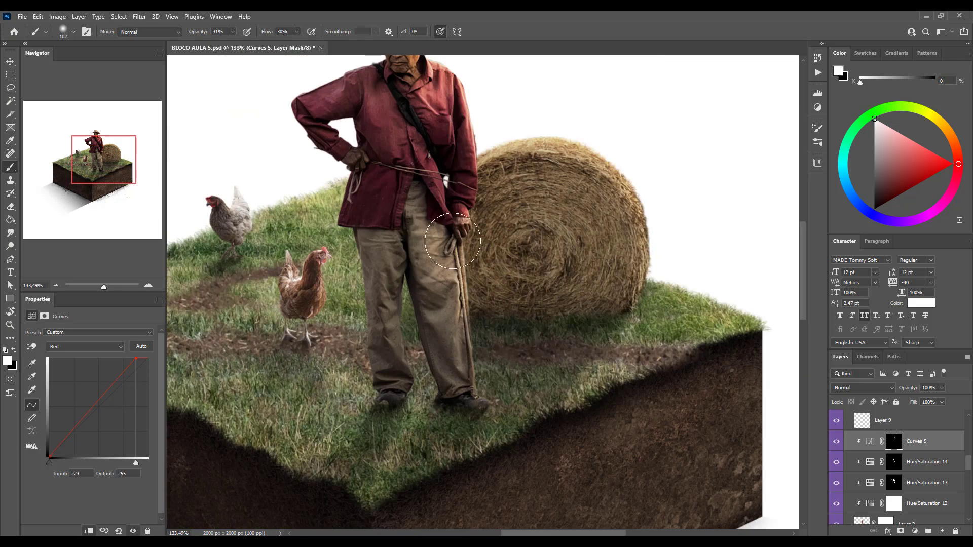
scroll(453, 242, down, 1)
scroll(393, 310, up, 3)
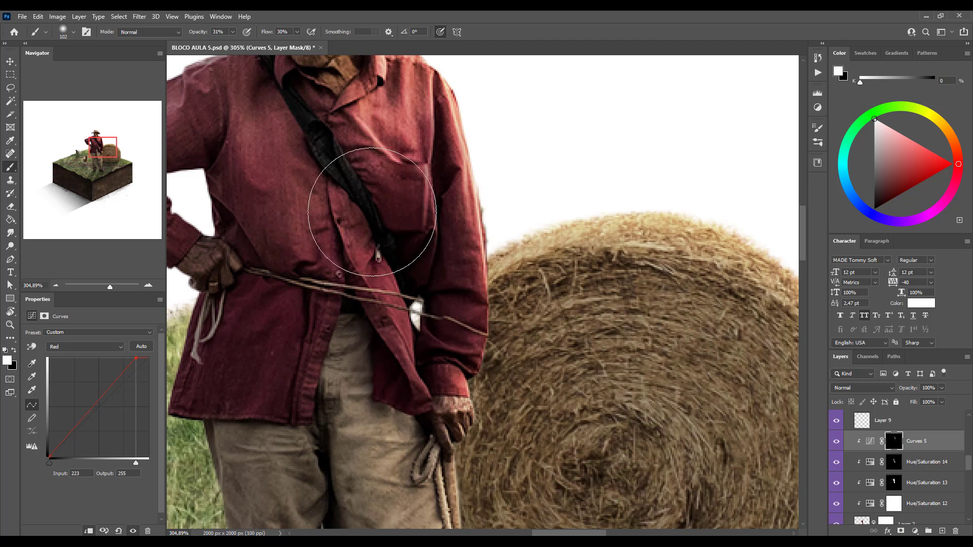
drag(372, 212, 397, 331)
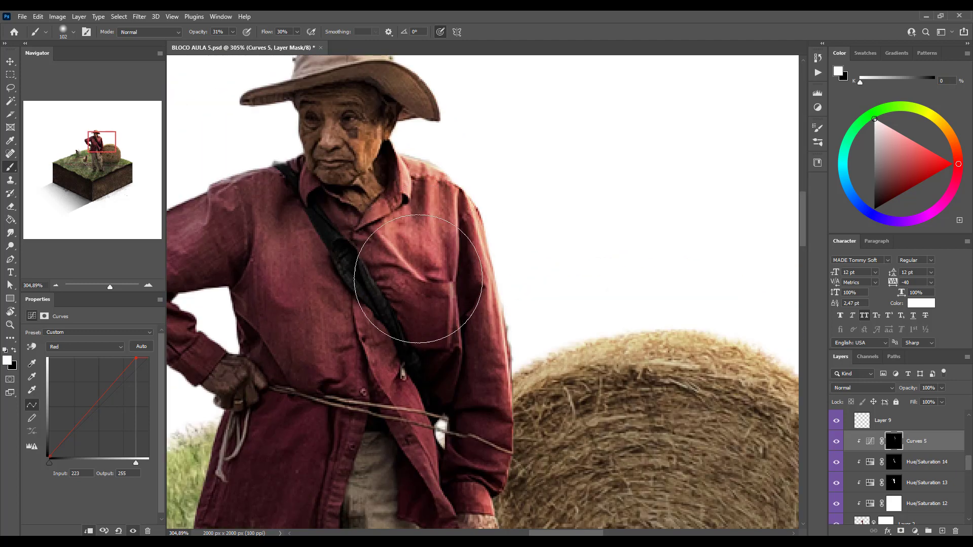
- Reduce the brush to size 10, paint small highlights on the farmer's face, and check them against the whole composition
key(bracketleft)
key(bracketleft)
key(bracketleft)
key(bracketleft)
key(bracketleft)
key(bracketleft)
key(bracketleft)
key(bracketleft)
key(bracketleft)
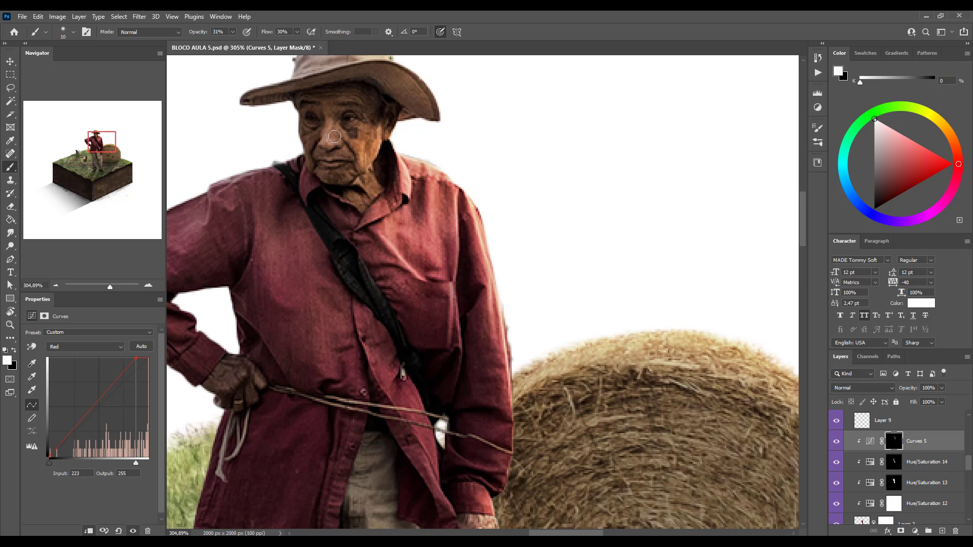
scroll(336, 162, down, 3)
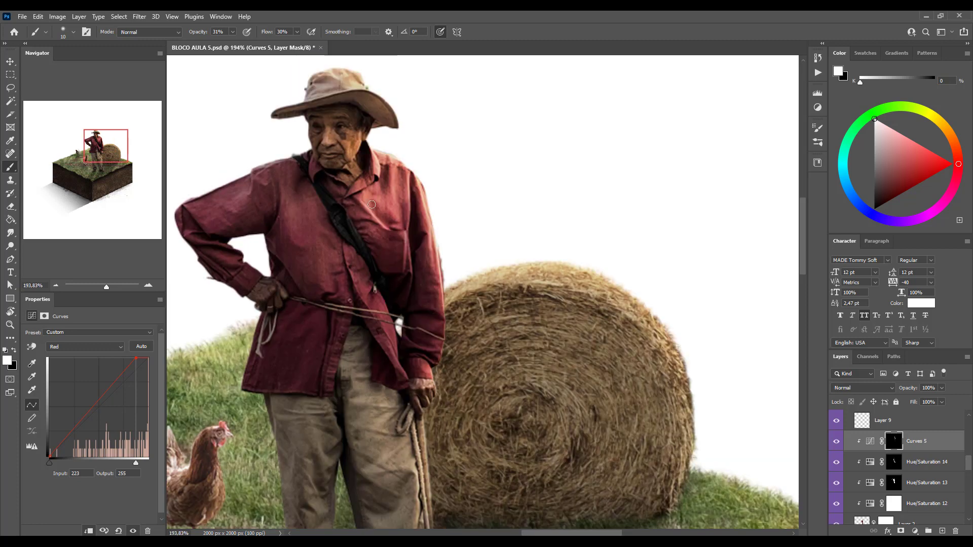
scroll(327, 121, down, 3)
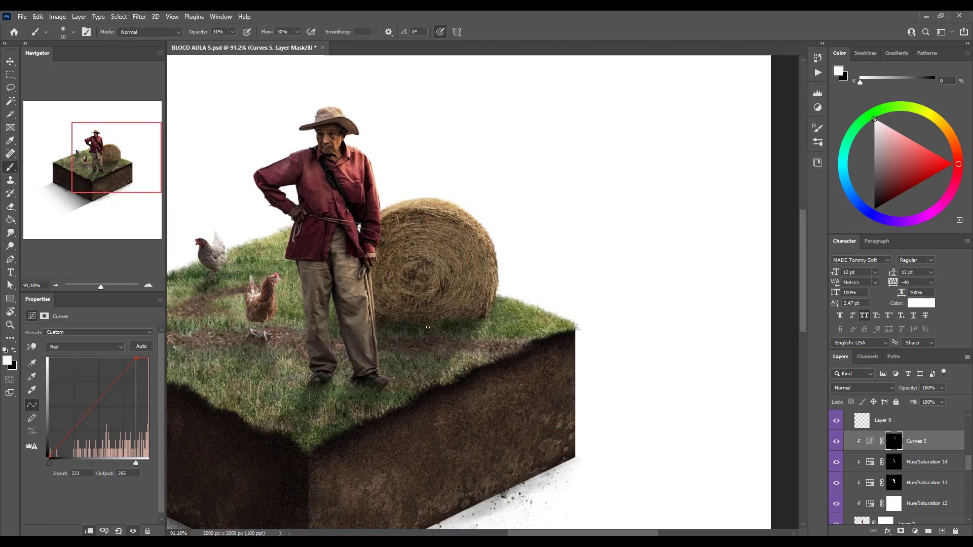
scroll(369, 322, down, 4)
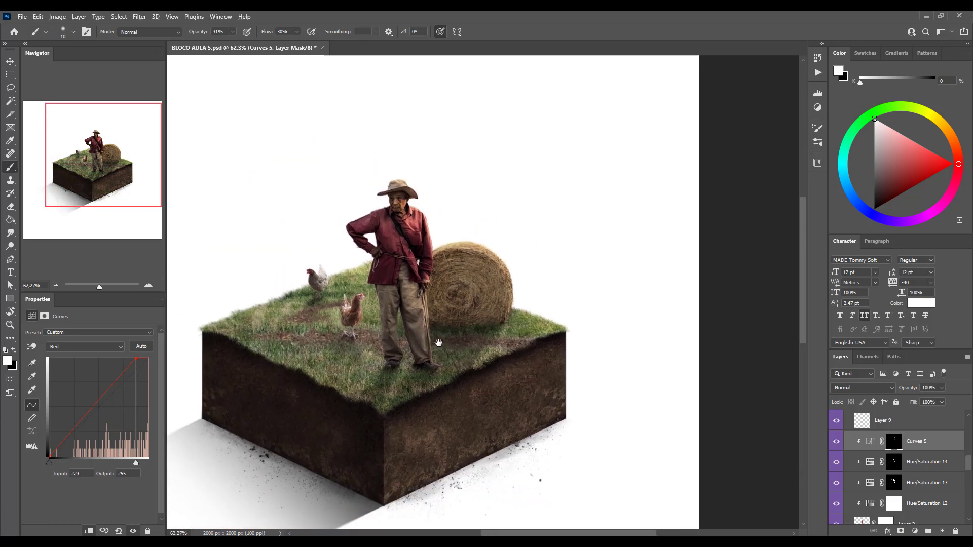
- Switch to black, undo the last stroke, and soften the face highlights on the Curves 5 mask with a size 52 brush
scroll(400, 197, up, 5)
key(x)
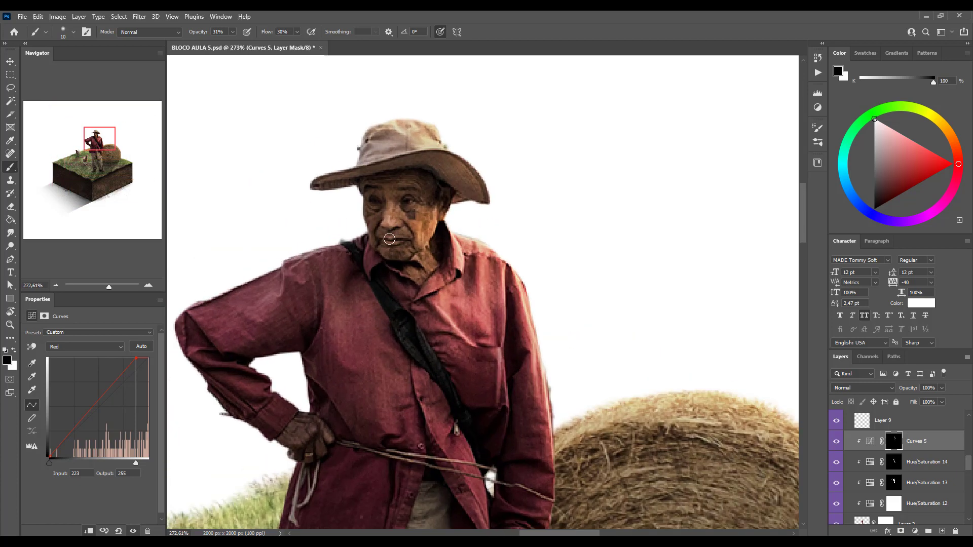
key(ctrl+z)
key(bracketright)
key(bracketright)
key(bracketright)
key(bracketright)
key(bracketright)
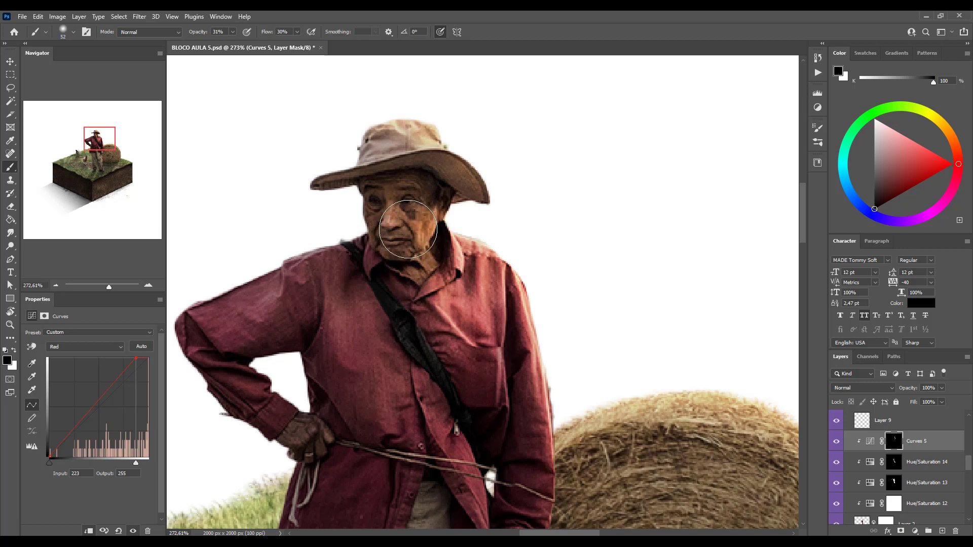
mouse_move(403, 230)
mouse_down()
mouse_move(410, 223)
mouse_move(400, 243)
mouse_move(411, 261)
mouse_up()
scroll(354, 303, down, 5)
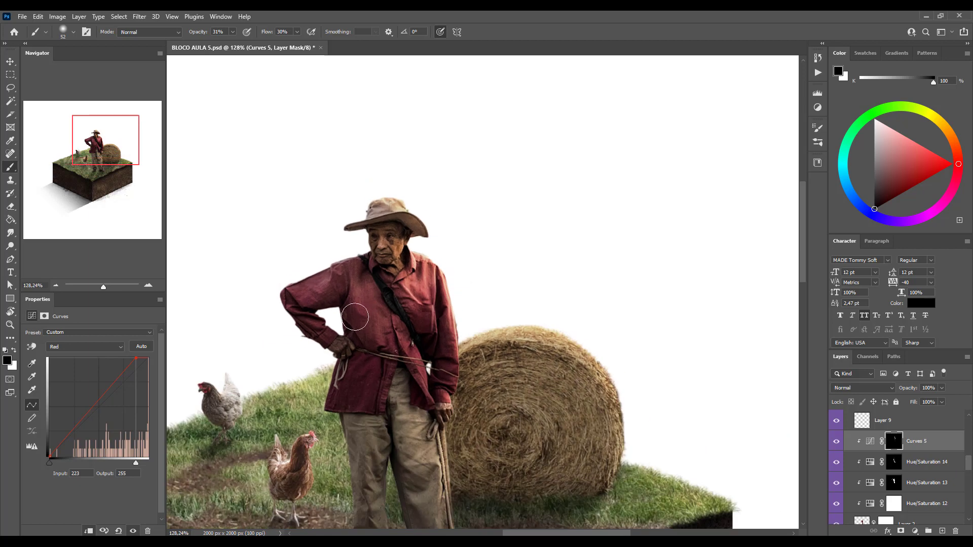
- Switch back to white at brush size 10 and paint rim light along the farmer's shoulder and bent arm
scroll(350, 284, up, 4)
key(x)
key(bracketleft)
key(bracketleft)
key(bracketleft)
key(bracketleft)
key(bracketleft)
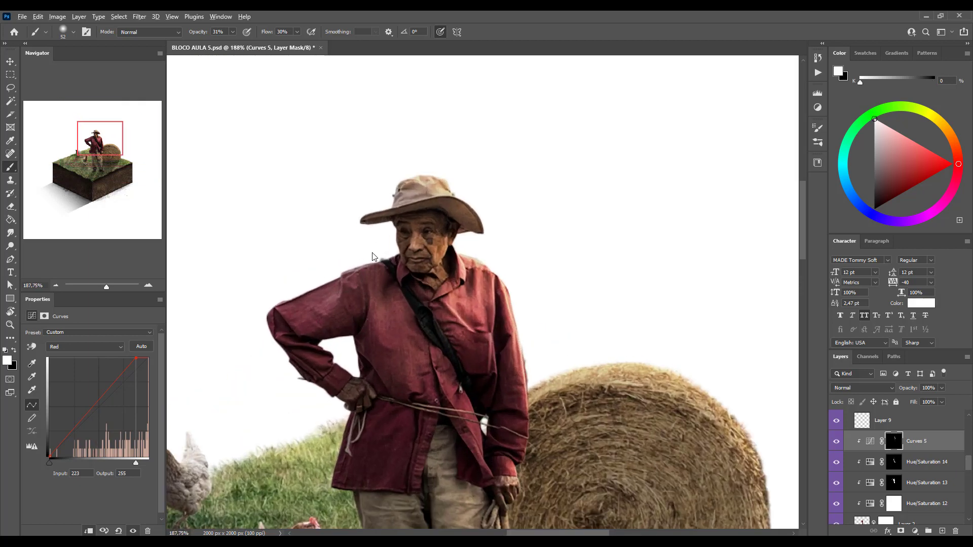
scroll(380, 251, up, 3)
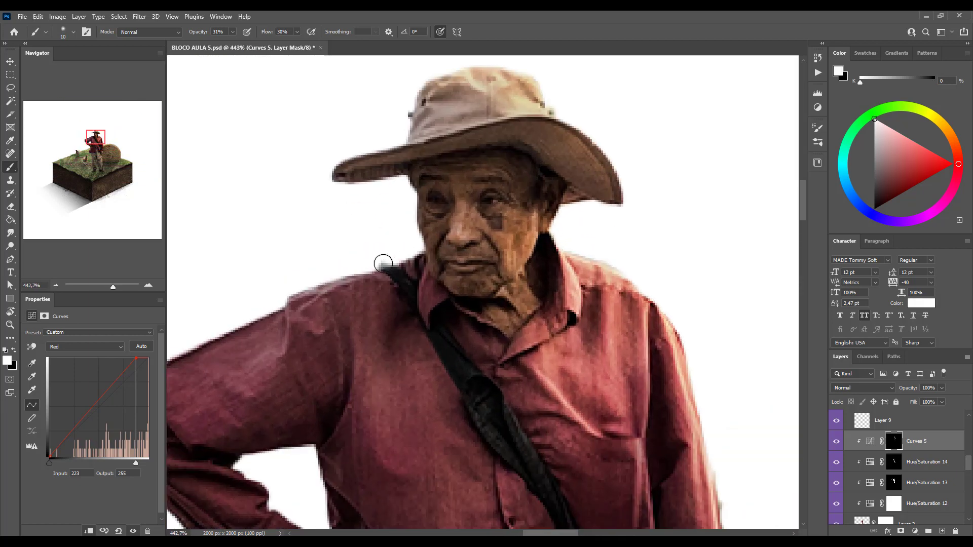
mouse_move(295, 289)
mouse_down()
mouse_move(272, 297)
mouse_move(347, 273)
mouse_move(223, 335)
mouse_move(426, 232)
mouse_up()
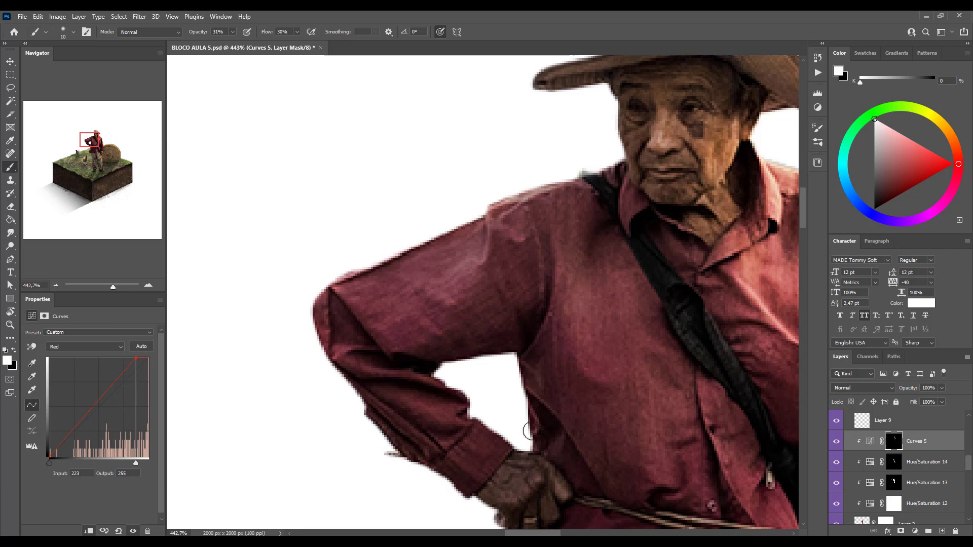
- Check the farmer's rim light against the whole composition and save the document
scroll(529, 430, down, 5)
scroll(468, 374, down, 3)
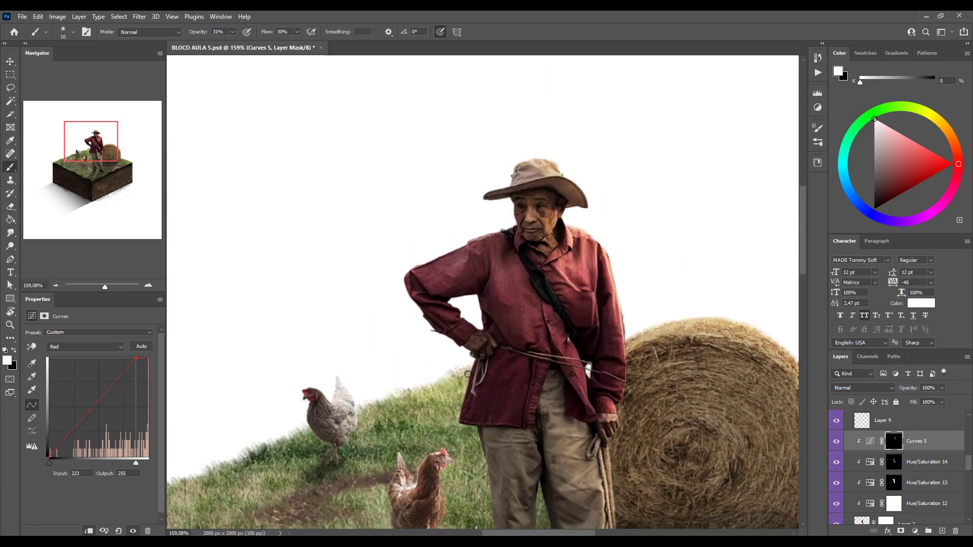
scroll(469, 426, down, 6)
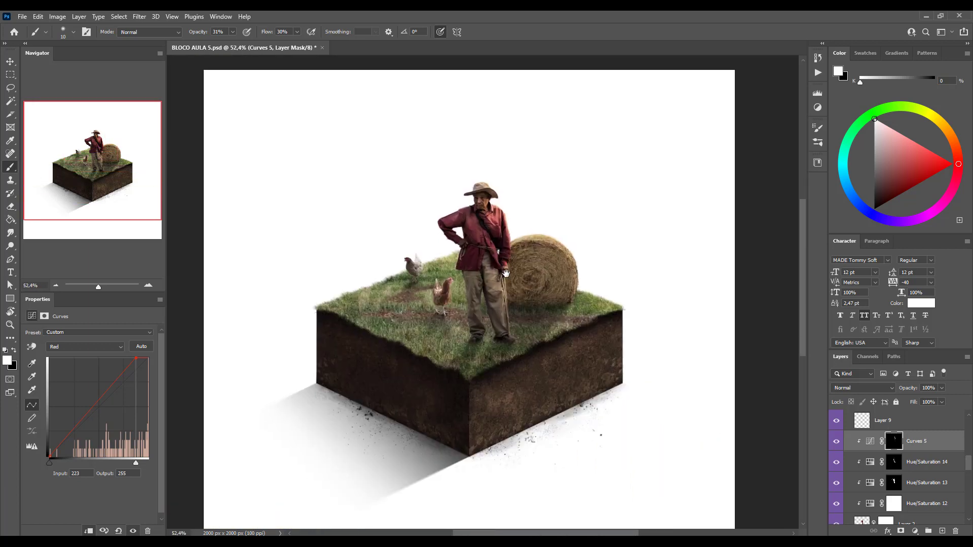
scroll(470, 271, up, 3)
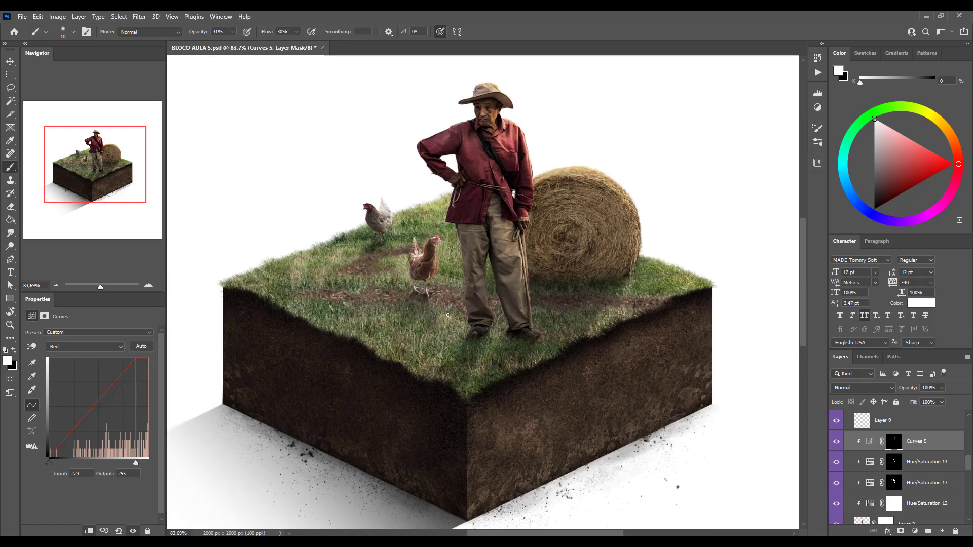
key(ctrl+s)
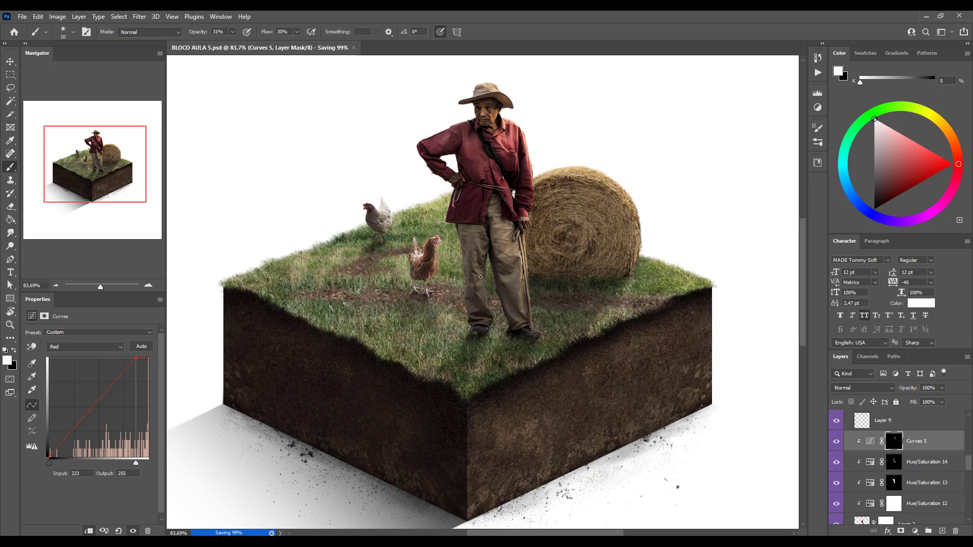
- Add a Curves adjustment above Hue/Saturation 16 on the brown hen and clip it to the hen's layer
drag(481, 277, 485, 308)
key(v)
click(436, 299)
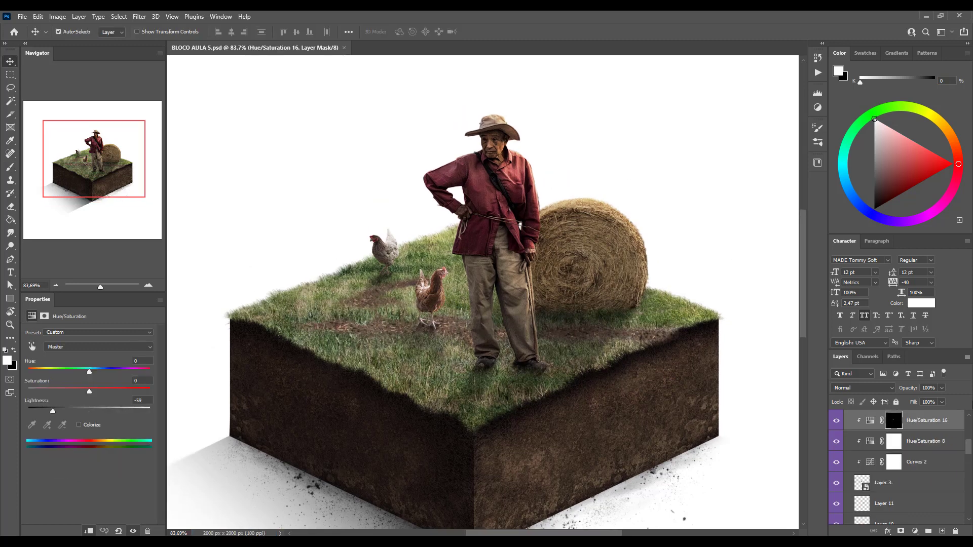
scroll(934, 458, up, 2)
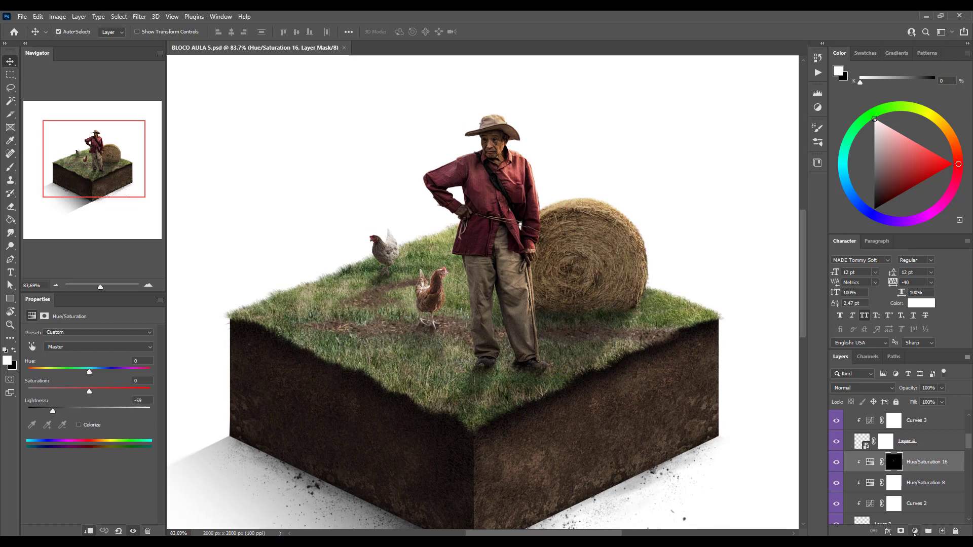
click(915, 531)
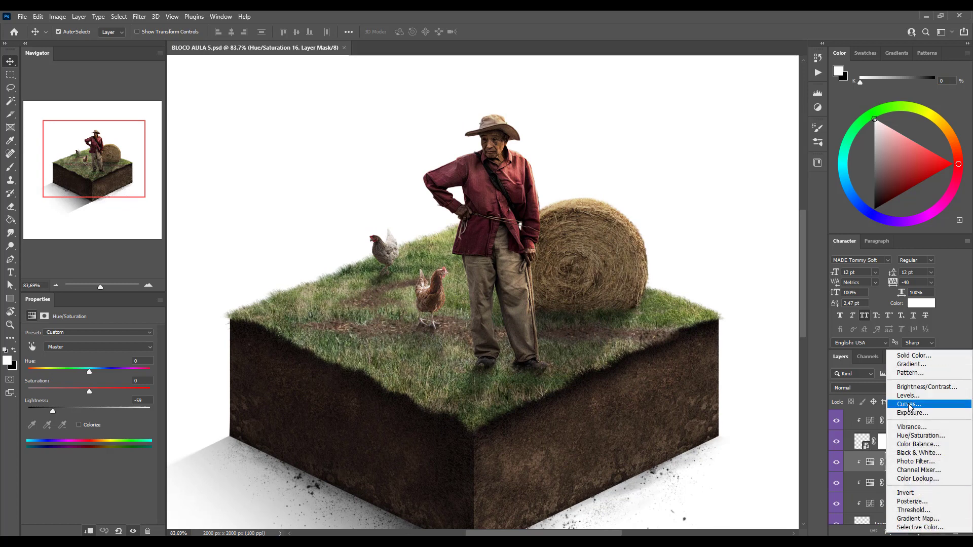
click(910, 408)
alt+click(923, 470)
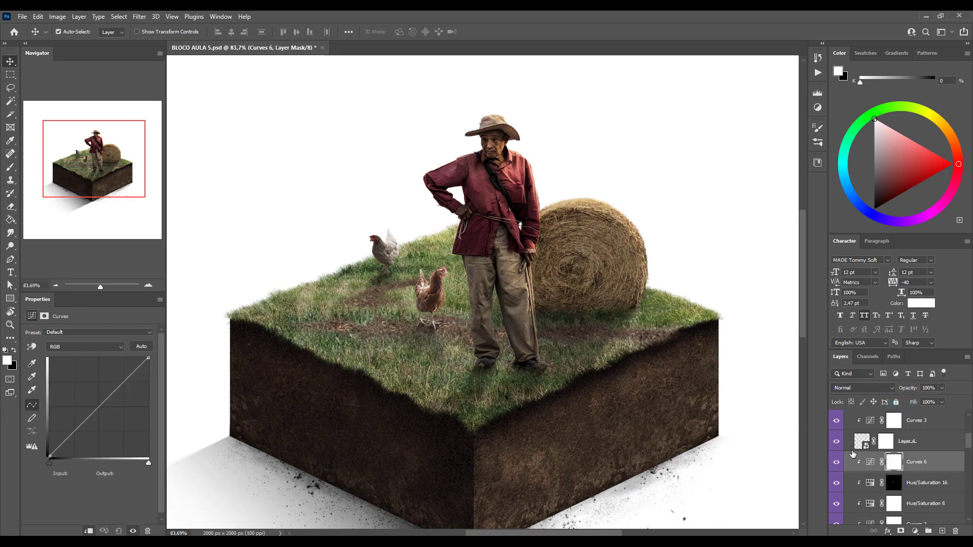
- Brighten the brown hen by setting the RGB curve's white input to 180 and moving the red channel's white point inward
drag(148, 359, 128, 357)
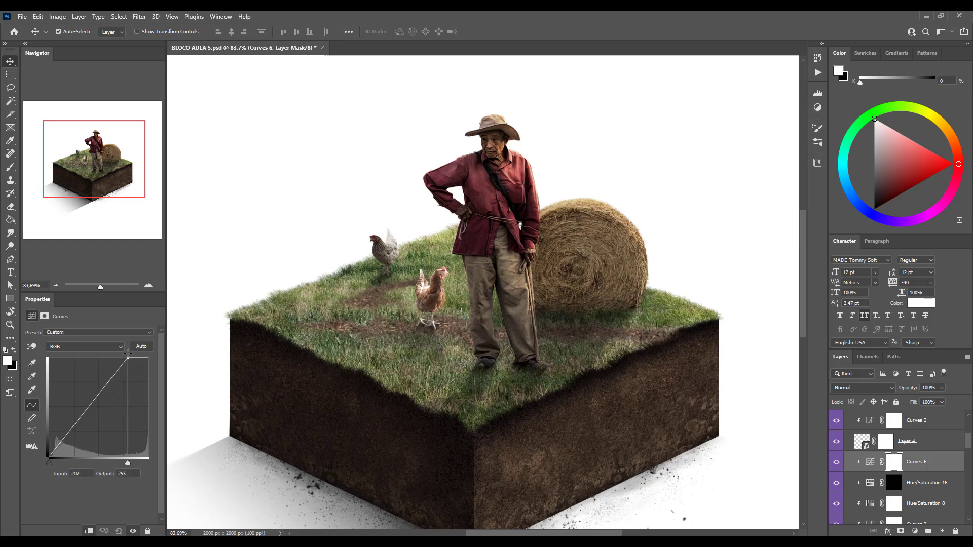
click(85, 346)
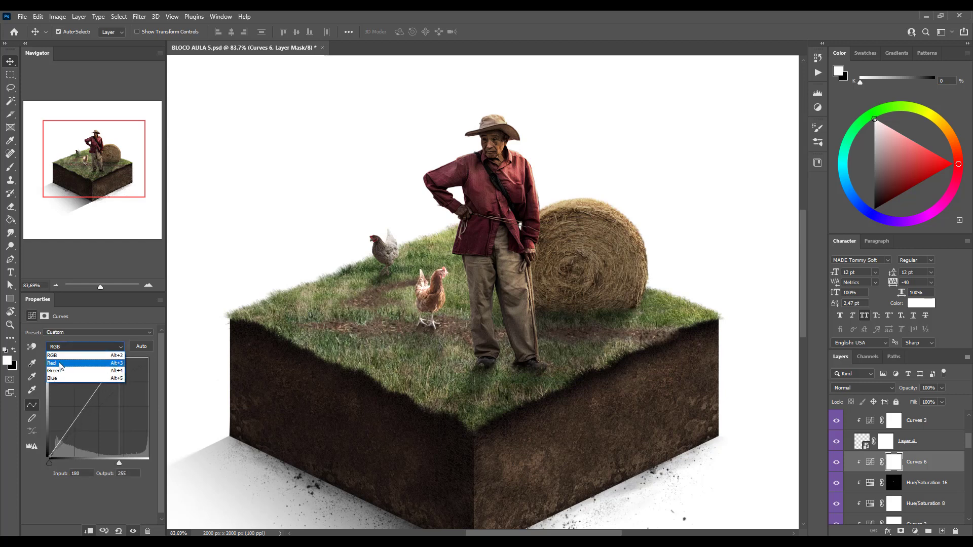
click(61, 365)
drag(143, 358, 124, 359)
- Lower the blue channel's white output to 195 and invert the Curves 6 mask to black
click(84, 347)
click(64, 379)
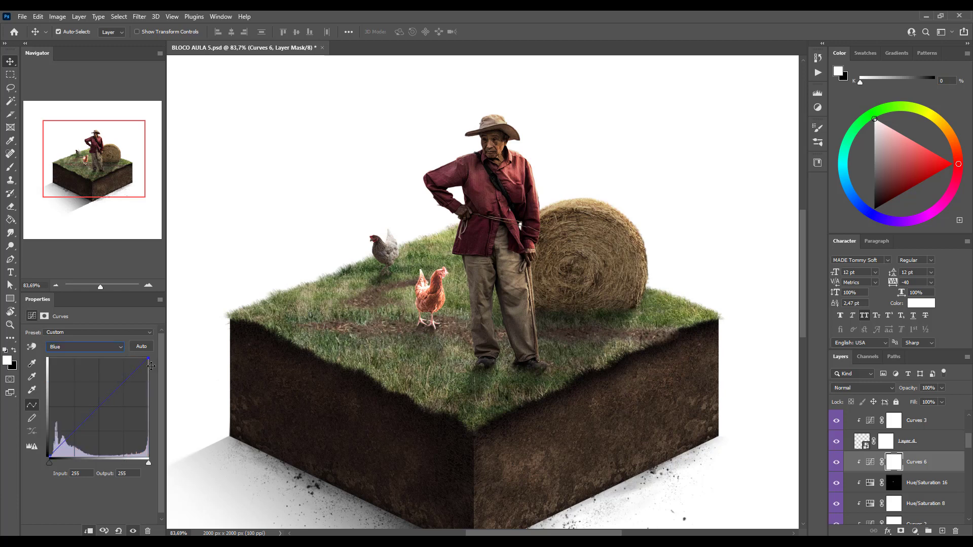
drag(155, 372, 157, 381)
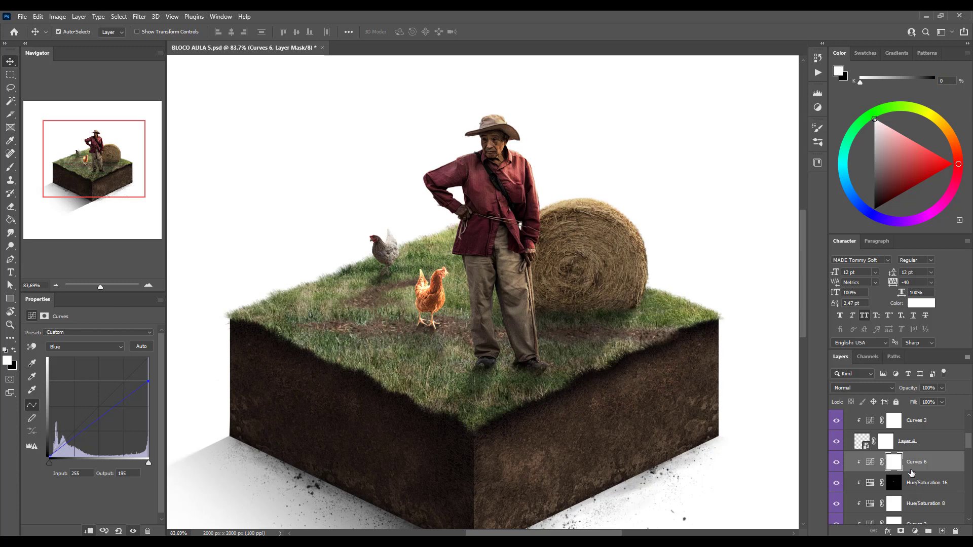
key(ctrl+i)
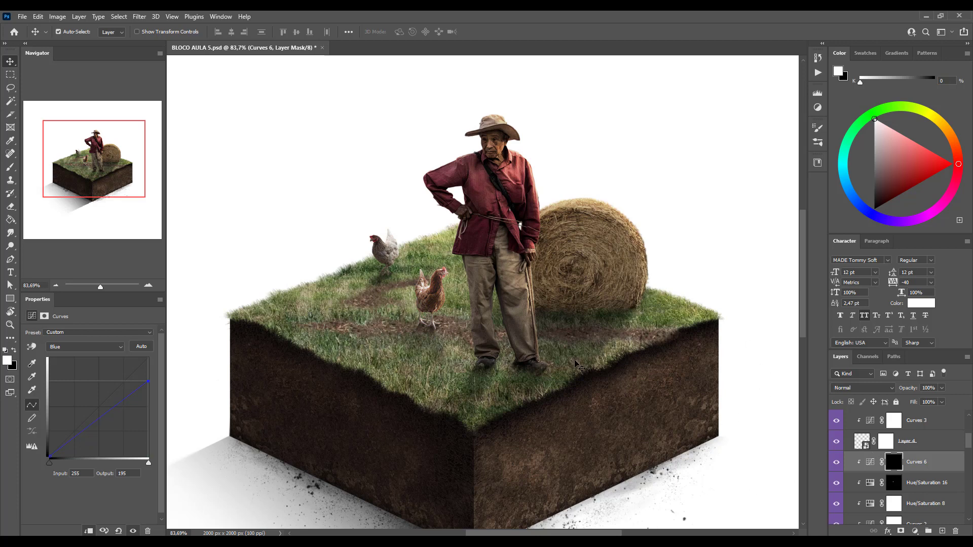
- Reselect the Curves 6 mask and paint warm light on the brown hen's tail and head with a size 24 white brush
click(594, 350)
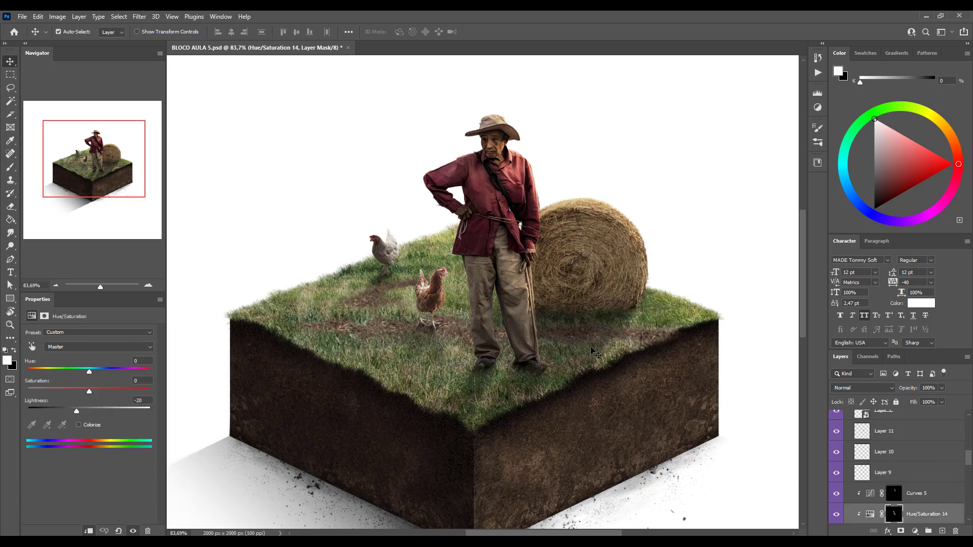
click(436, 297)
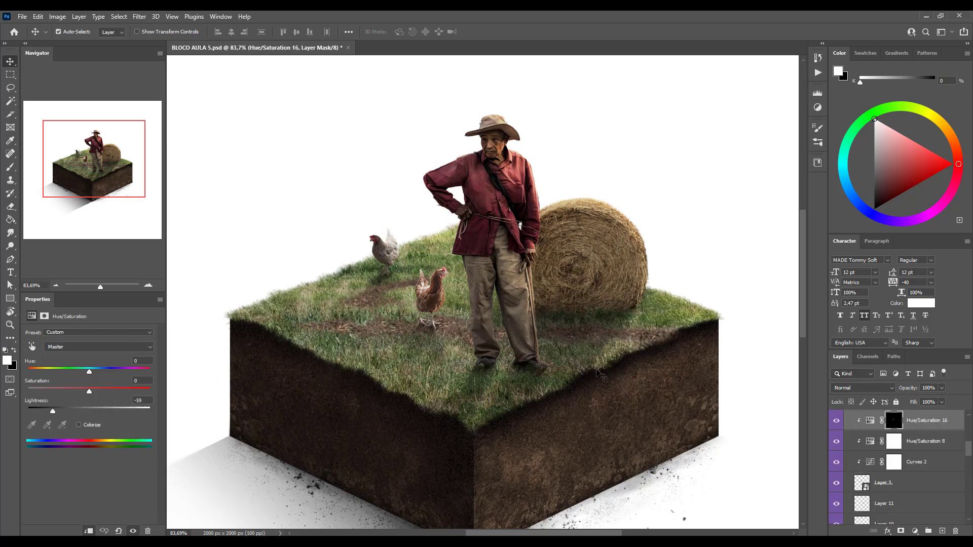
scroll(933, 467, up, 2)
click(895, 443)
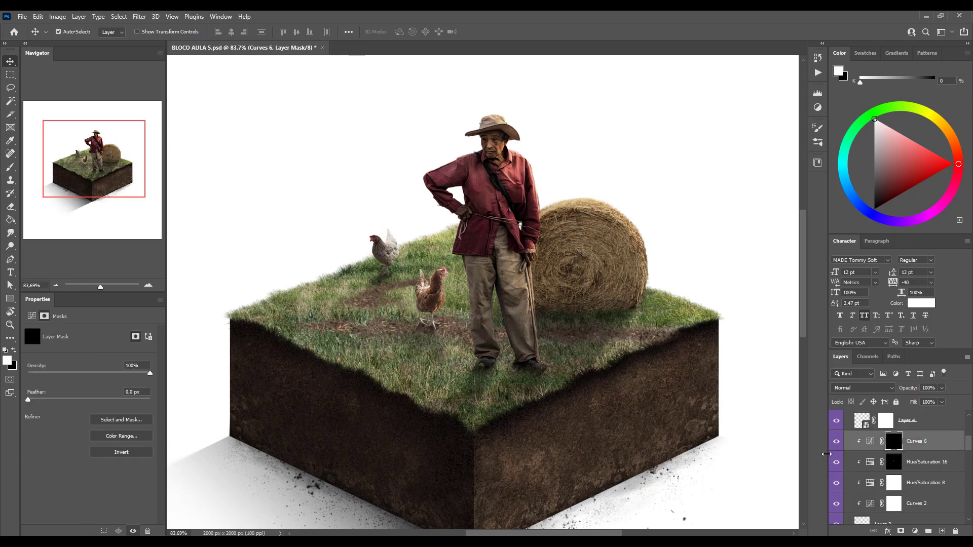
key(b)
scroll(448, 281, up, 5)
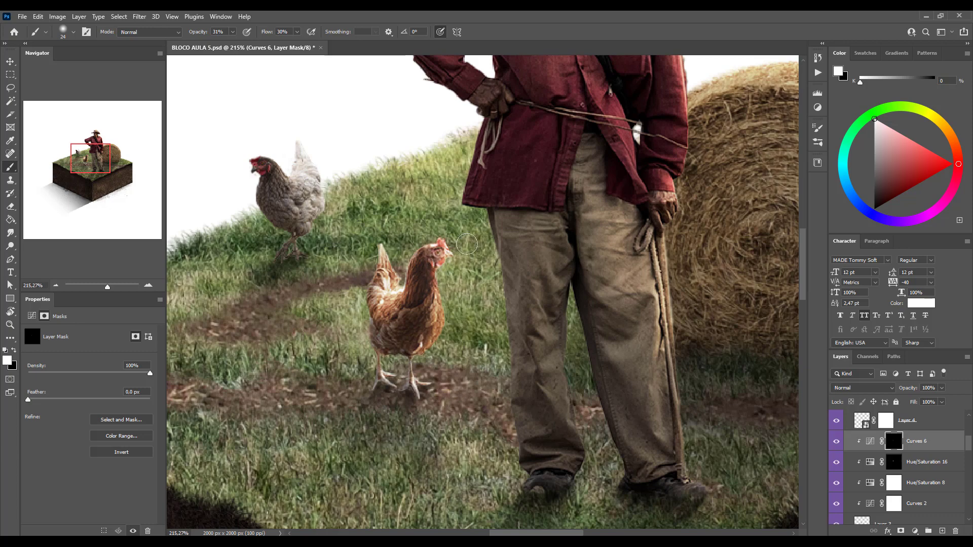
scroll(545, 270, down, 5)
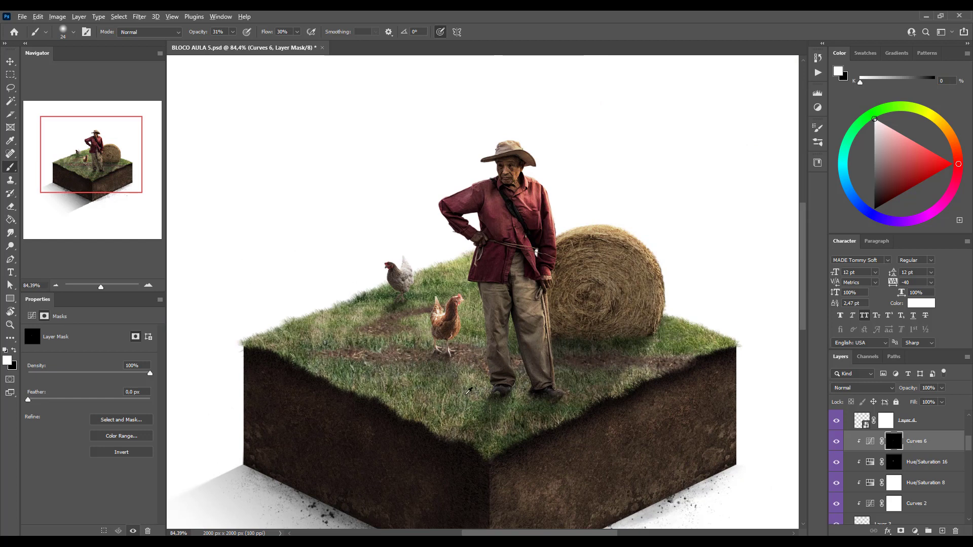
scroll(478, 389, up, 2)
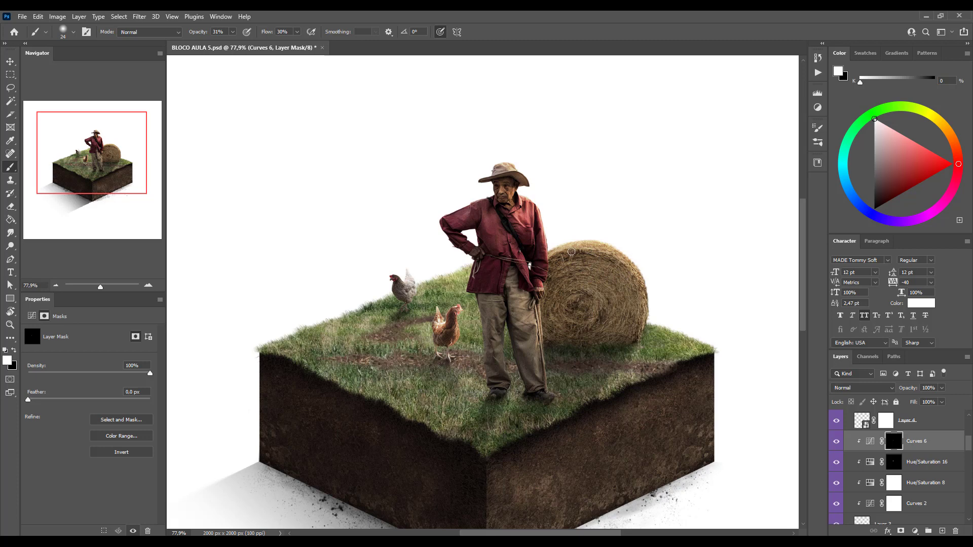
scroll(397, 282, up, 1)
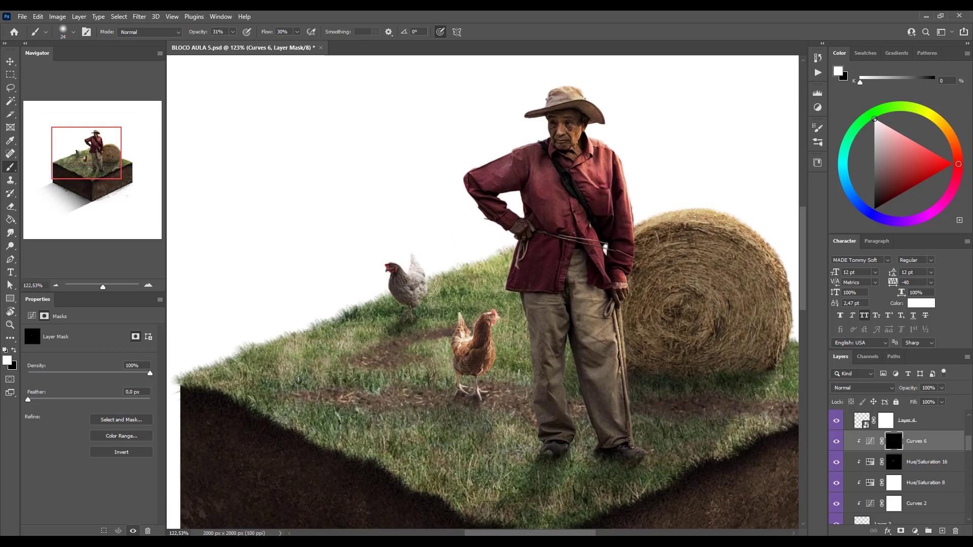
scroll(510, 375, down, 3)
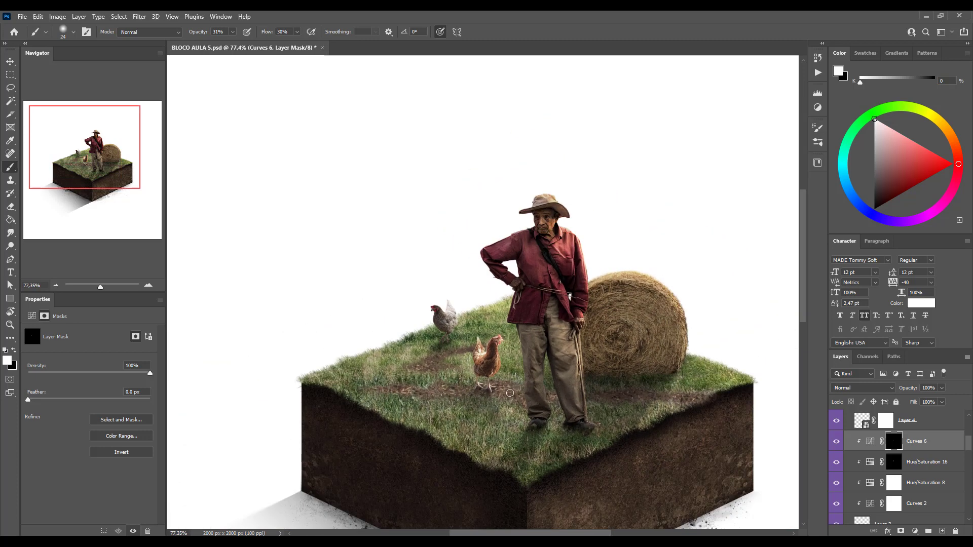
- Add a Curves adjustment above Hue/Saturation 17 on the grey hen and clip it to the hen's layer
scroll(509, 392, up, 4)
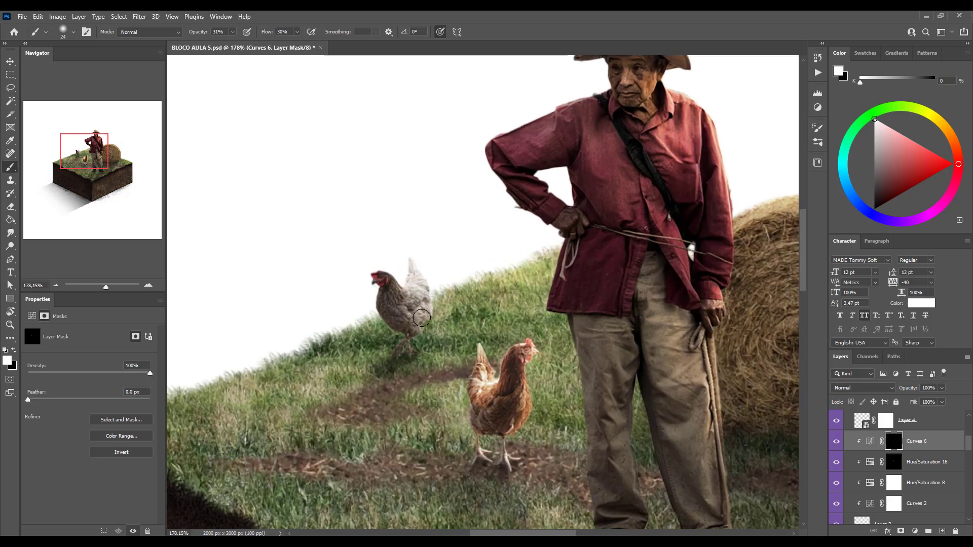
ctrl+click(409, 308)
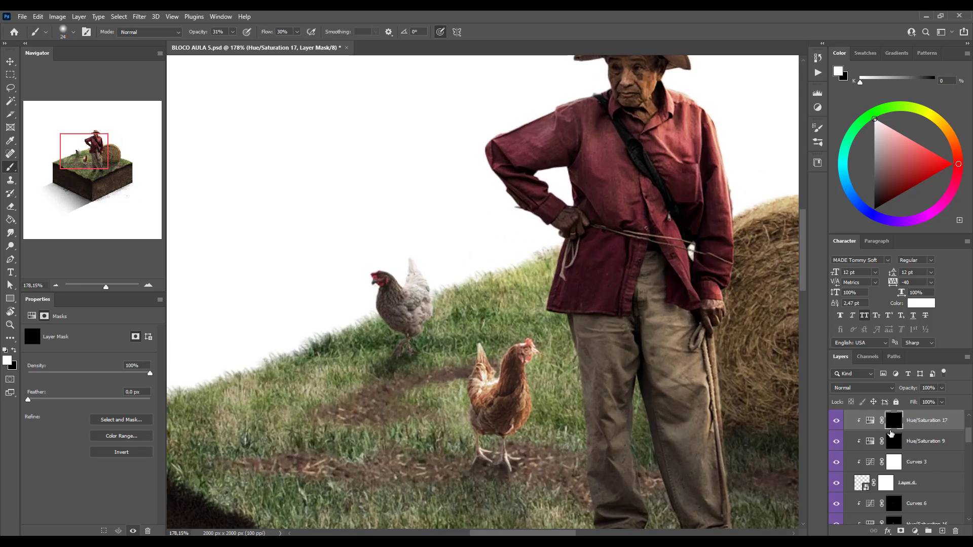
scroll(902, 445, up, 1)
click(914, 530)
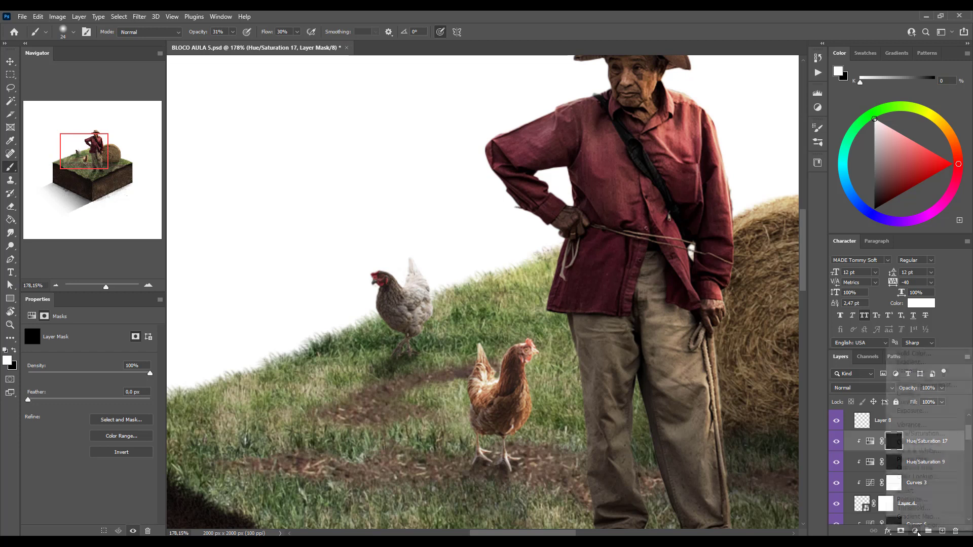
click(909, 402)
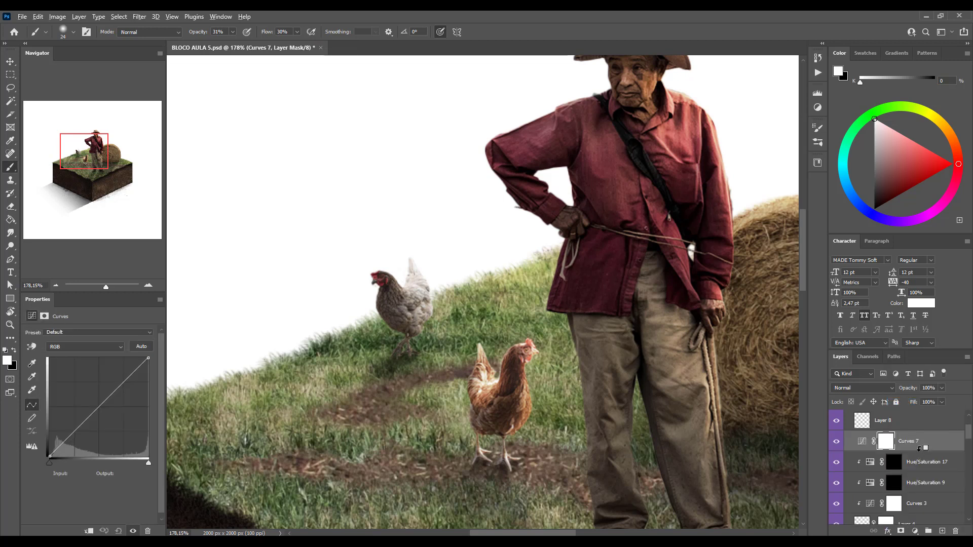
alt+click(919, 448)
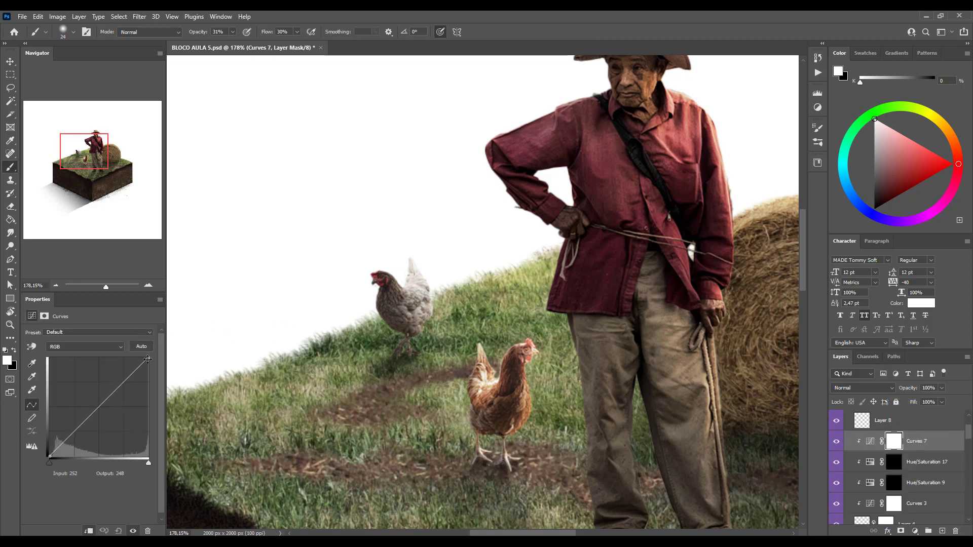
- Brighten and warm the grey hen with Curves 7, setting the blue channel's white output to 204, and invert its mask
mouse_move(148, 359)
mouse_down()
mouse_move(126, 359)
mouse_move(149, 378)
mouse_up()
click(91, 349)
click(61, 355)
click(117, 347)
click(69, 378)
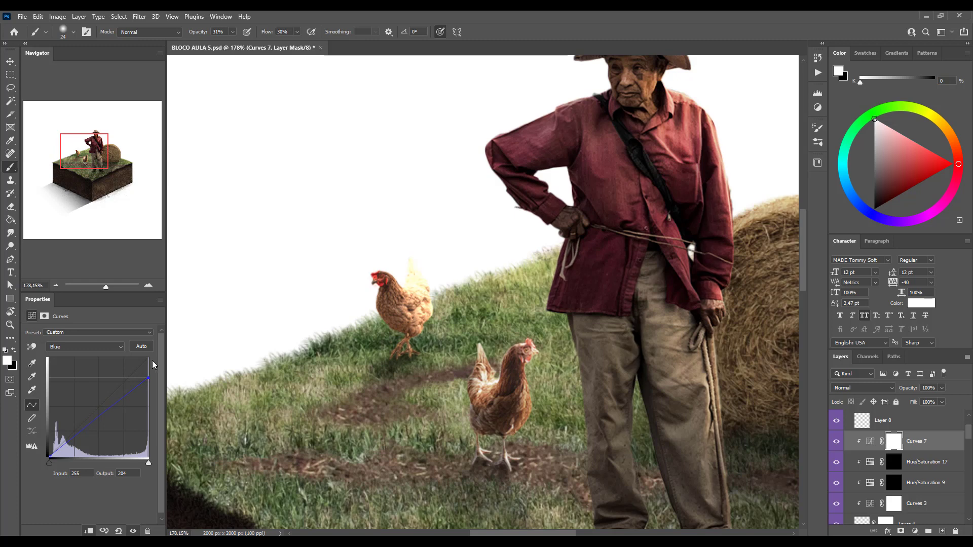
key(ctrl+i)
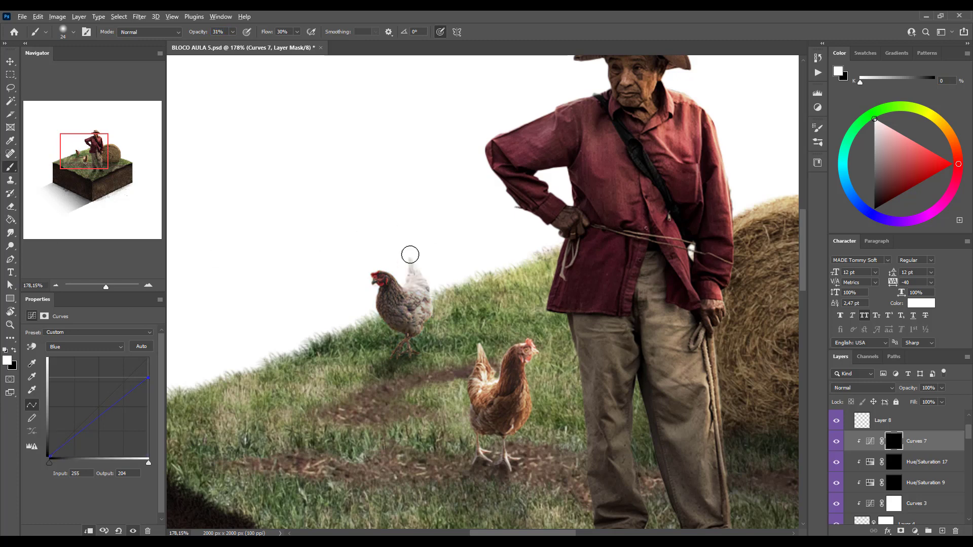
- Paint warm light over the grey hen's tail, back and head on the Curves 7 mask, and check it against the whole composition
scroll(410, 254, up, 5)
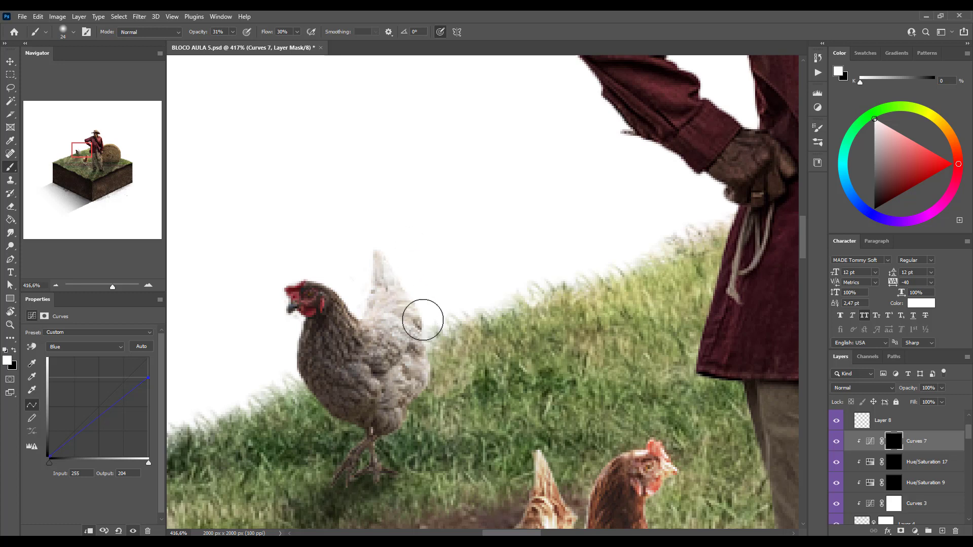
mouse_move(423, 320)
mouse_down()
mouse_move(415, 298)
mouse_move(454, 391)
mouse_move(429, 375)
mouse_move(410, 427)
mouse_up()
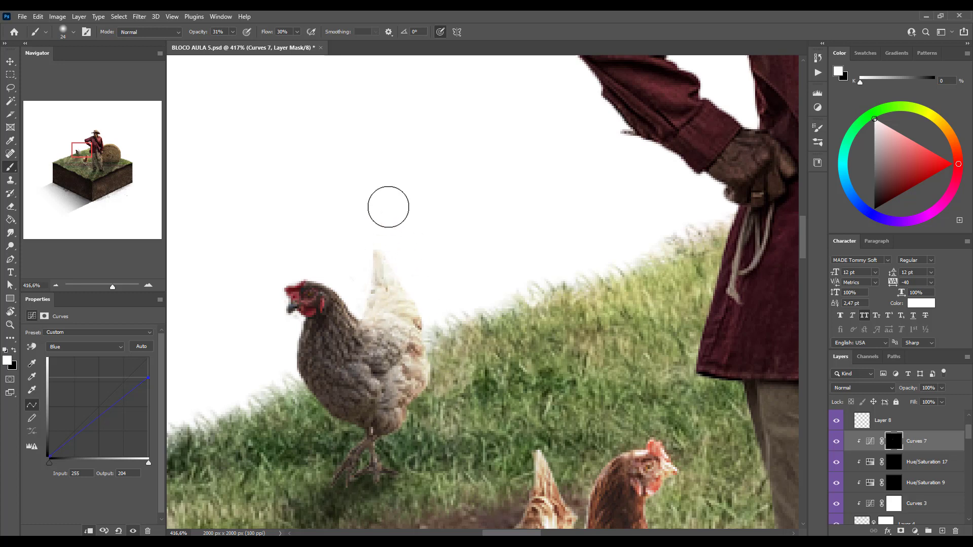
mouse_move(430, 363)
mouse_down()
mouse_move(377, 360)
mouse_move(413, 401)
mouse_move(397, 432)
mouse_move(375, 333)
mouse_move(334, 281)
mouse_move(365, 299)
mouse_move(355, 288)
mouse_move(355, 333)
mouse_move(369, 326)
mouse_move(354, 339)
mouse_move(365, 321)
mouse_up()
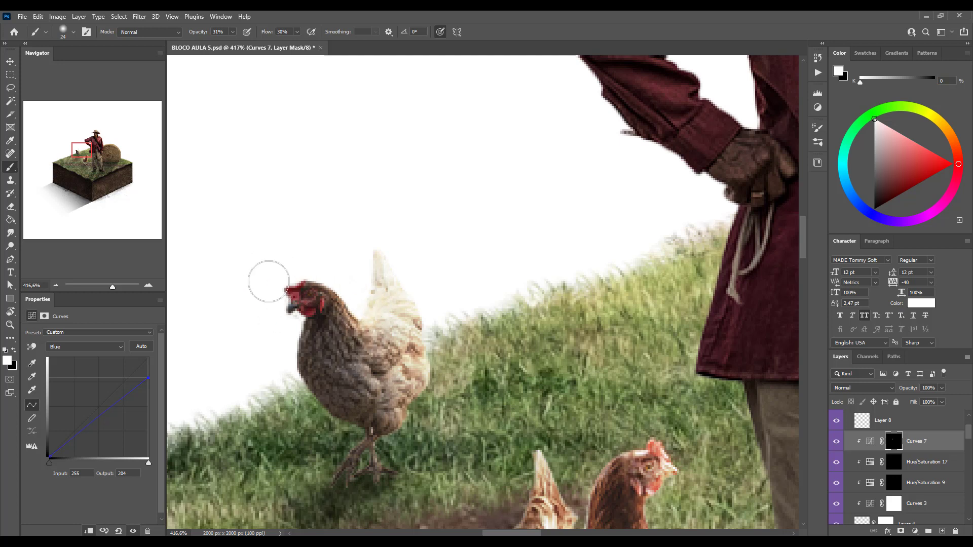
mouse_move(269, 281)
mouse_down()
mouse_move(430, 319)
mouse_move(391, 275)
mouse_move(386, 352)
mouse_move(423, 415)
mouse_move(401, 461)
mouse_move(446, 417)
mouse_up()
scroll(446, 416, down, 5)
drag(460, 319, 398, 249)
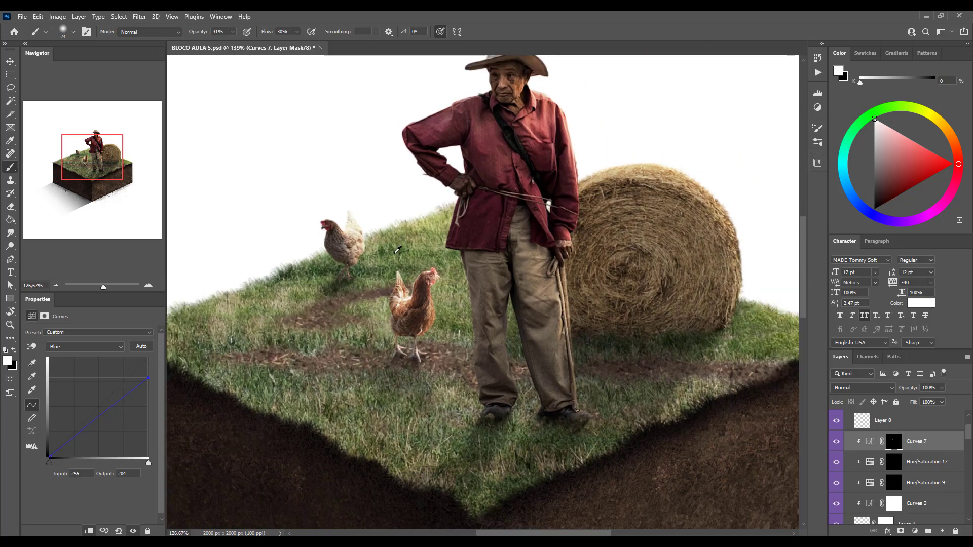
scroll(397, 249, down, 3)
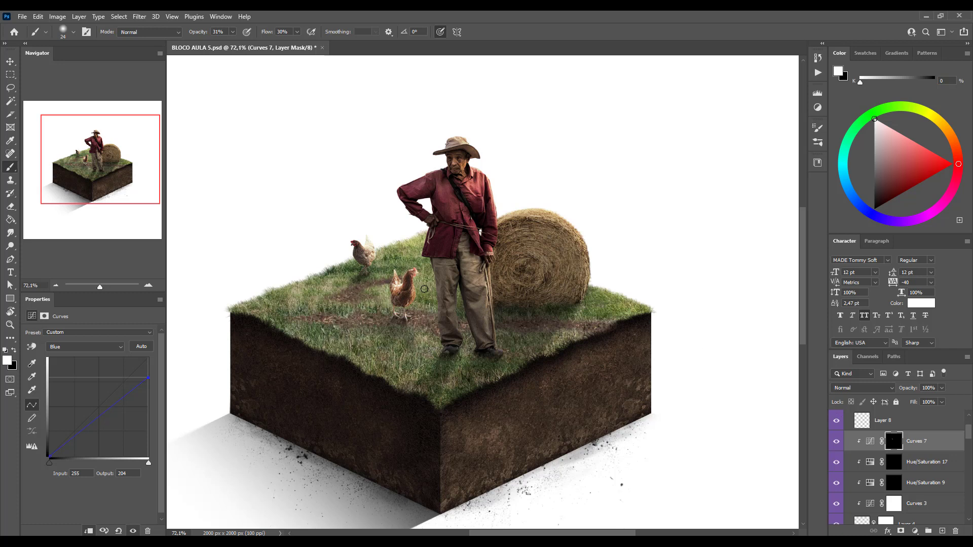
- Find the grass and hay layer, Layer 1, and select the layer mask of its Curves 4 adjustment
key(v)
click(408, 274)
click(327, 316)
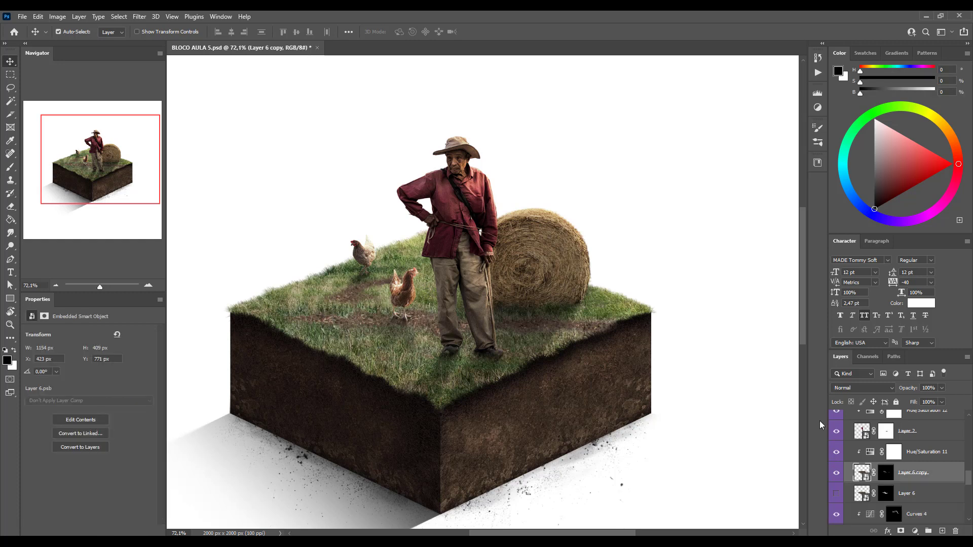
scroll(909, 488, down, 2)
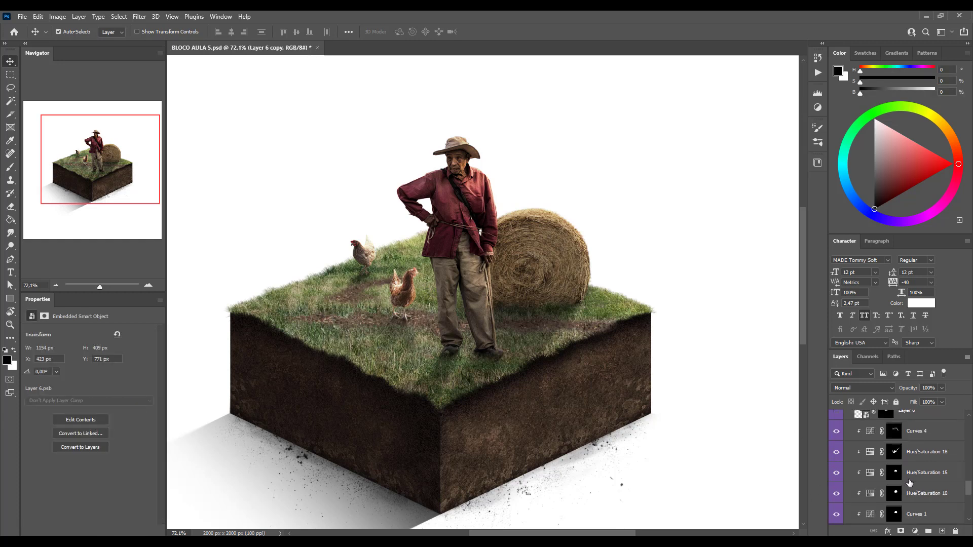
scroll(908, 478, down, 2)
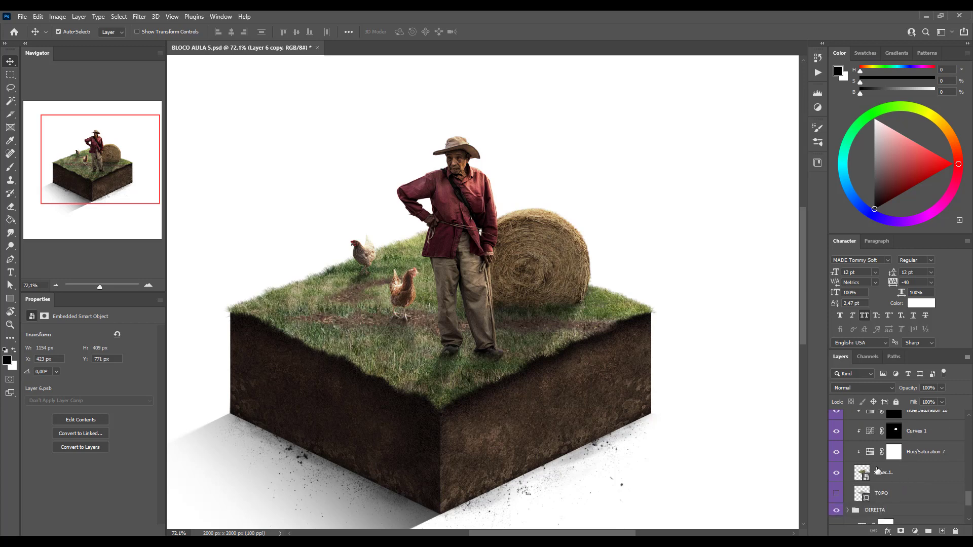
click(869, 478)
scroll(882, 471, up, 3)
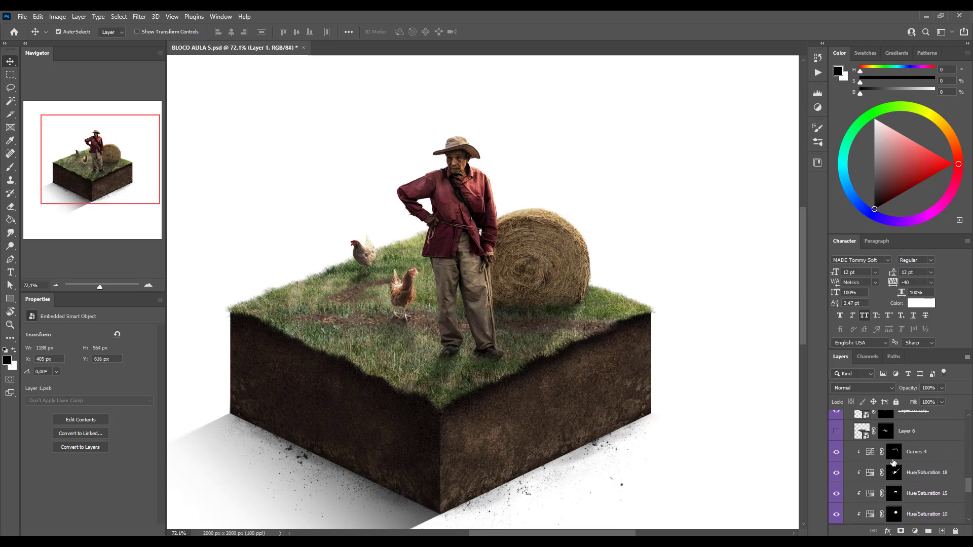
click(895, 453)
scroll(523, 214, up, 4)
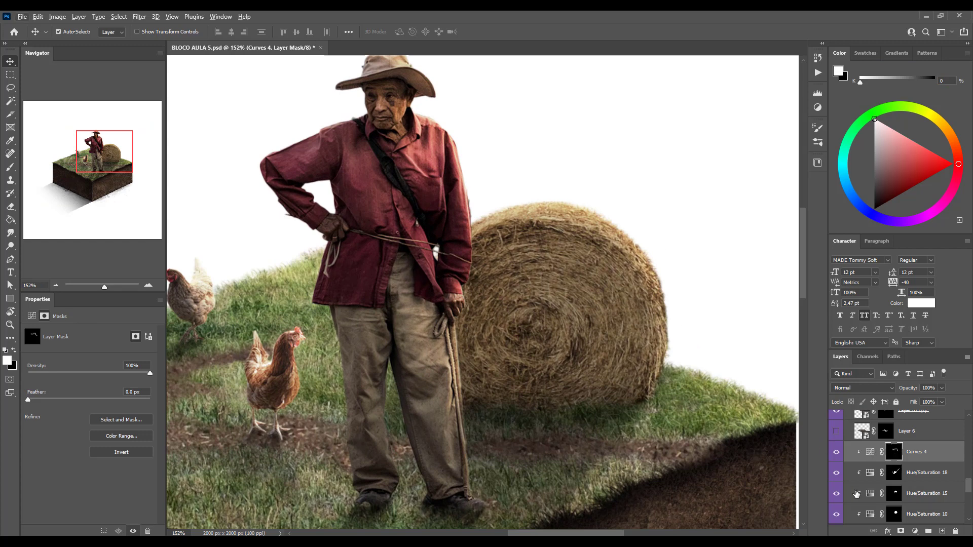
click(916, 530)
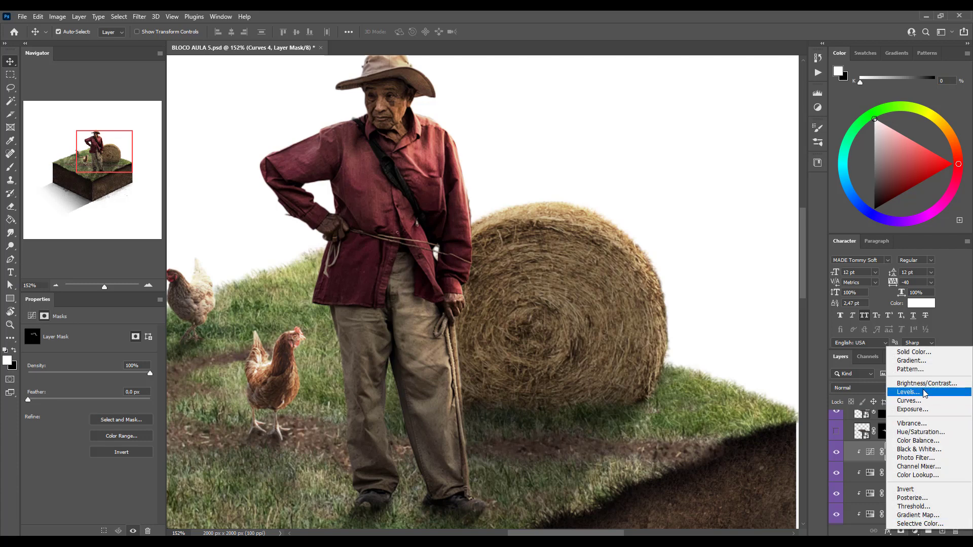
click(910, 432)
click(916, 463)
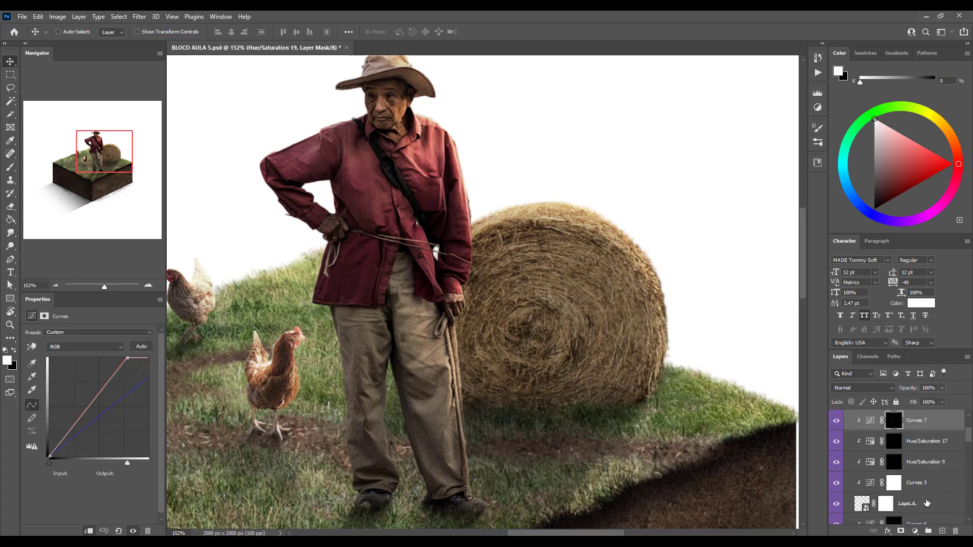
click(916, 531)
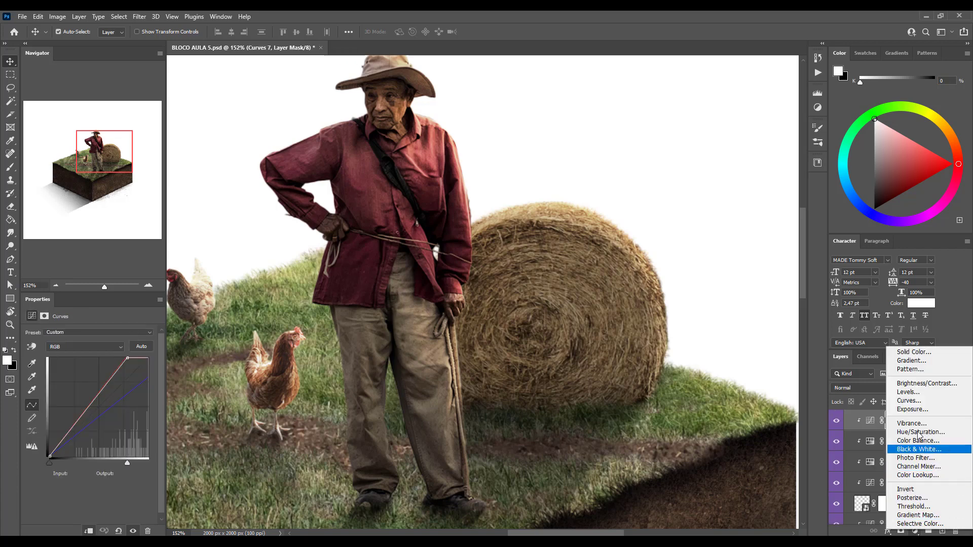
click(870, 457)
scroll(871, 457, up, 1)
click(916, 531)
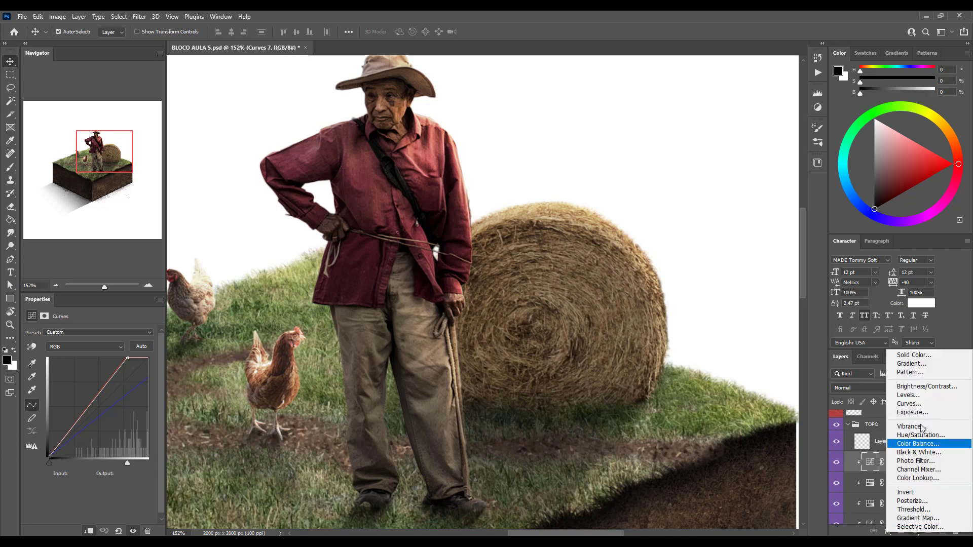
click(912, 403)
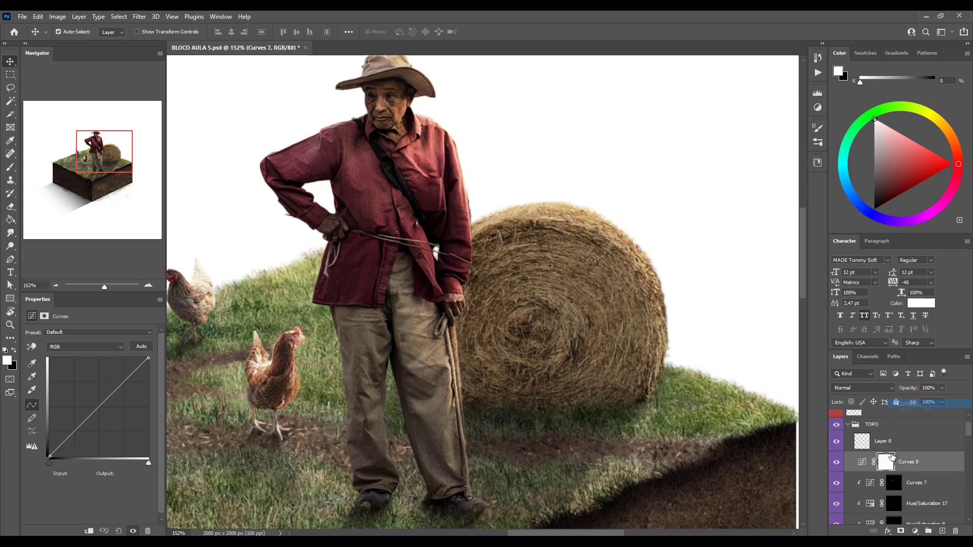
alt+click(913, 469)
drag(150, 358, 127, 358)
key(ctrl+z)
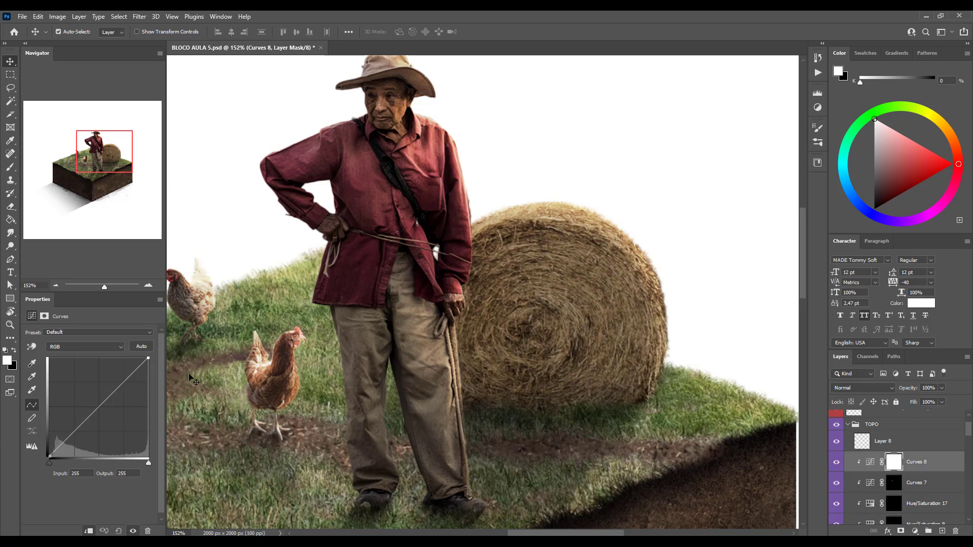
key(ctrl+z)
key(ctrl+z)
key(ctrl+z)
key(ctrl+z)
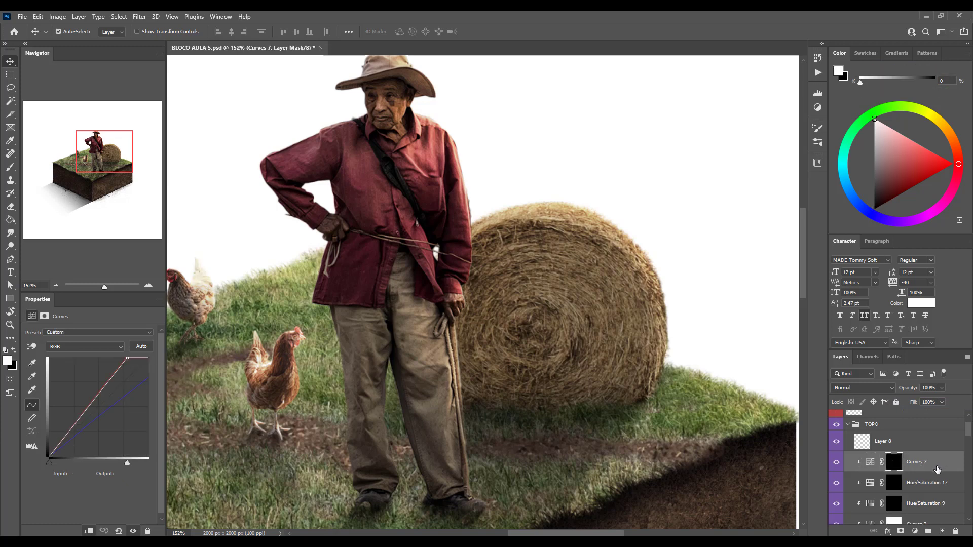
key(ctrl+z)
scroll(917, 489, down, 1)
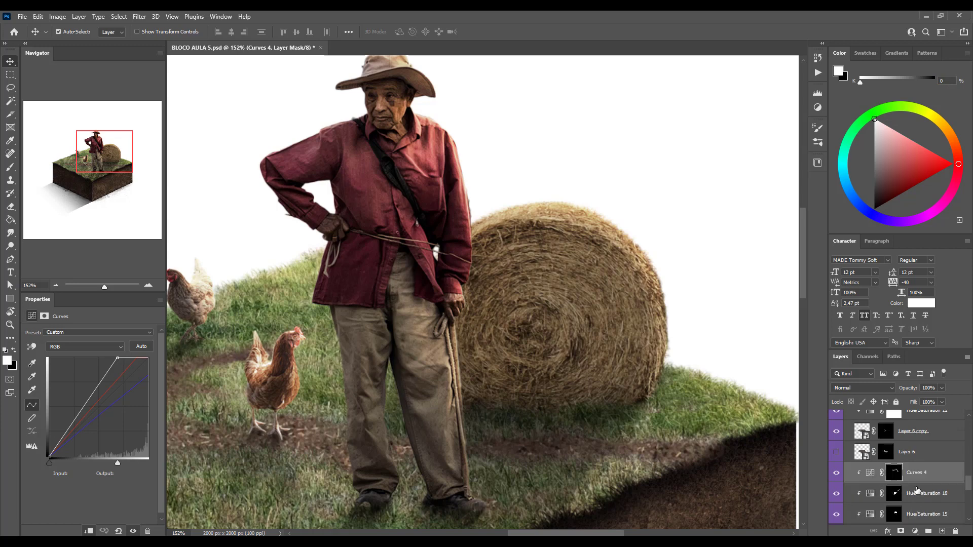
- Add a new Curves adjustment above Curves 4 and clip it to the grass and hay layer
click(917, 531)
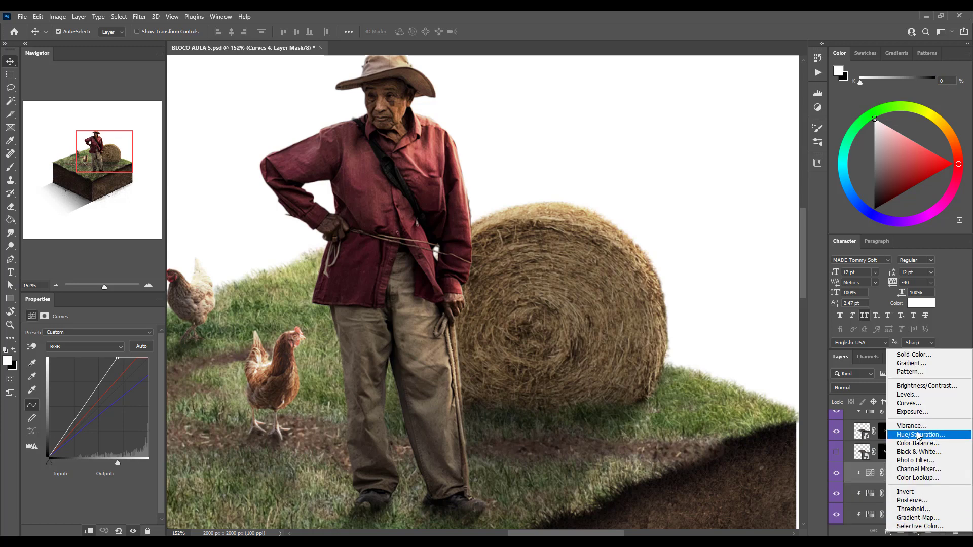
click(915, 403)
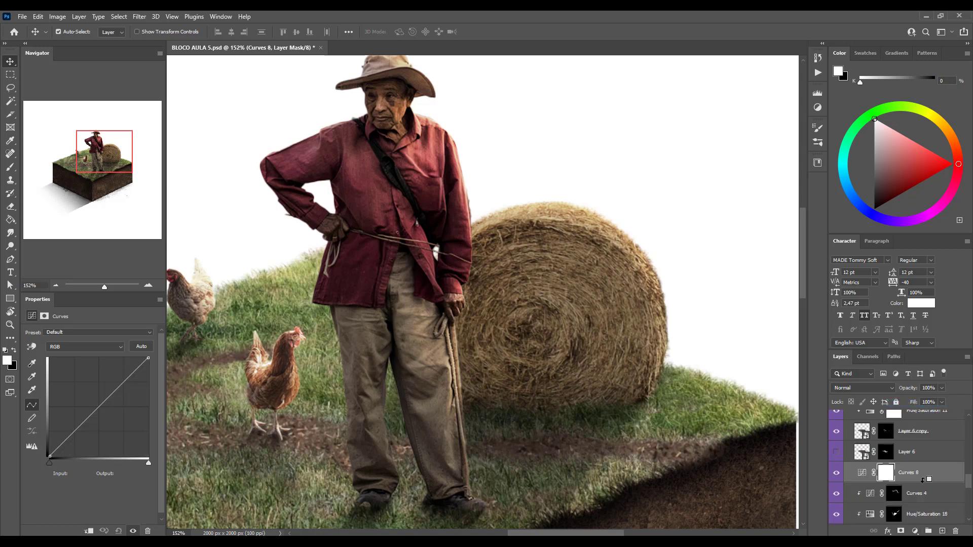
key(ctrl+alt+g)
- Warm Curves 8 by setting the red channel's white input to 204 and blue's white output to 220, and invert its mask
mouse_move(146, 359)
mouse_down()
mouse_move(121, 350)
mouse_move(129, 358)
mouse_up()
click(120, 346)
click(76, 356)
click(119, 347)
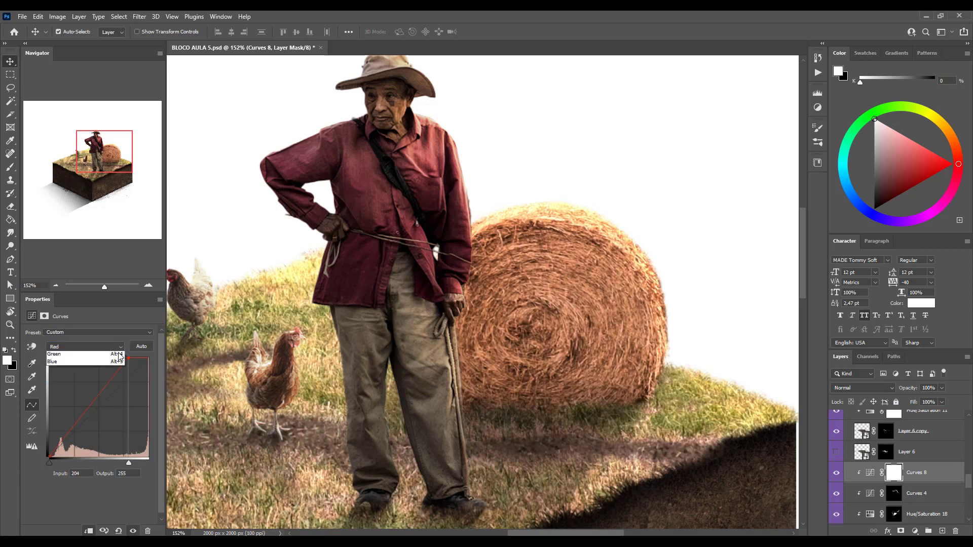
click(90, 379)
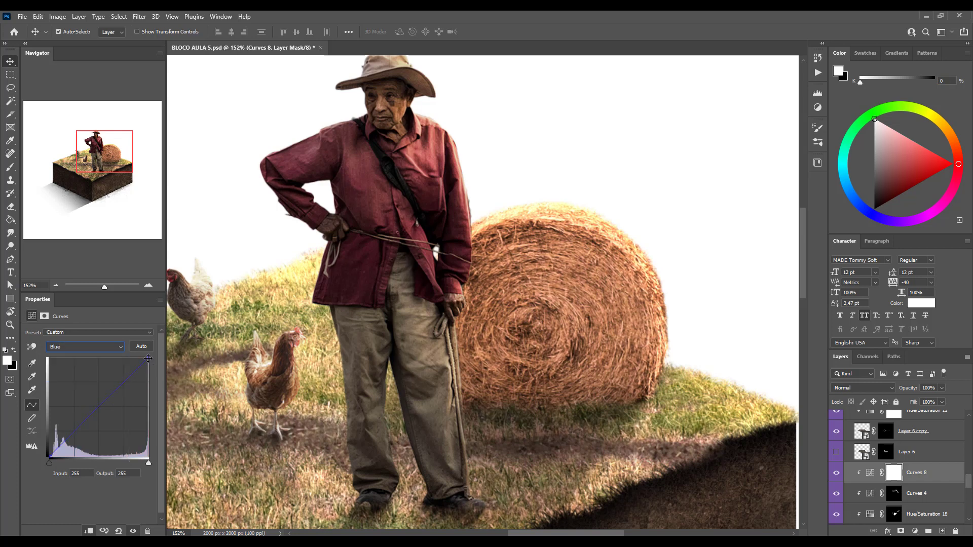
drag(148, 358, 148, 371)
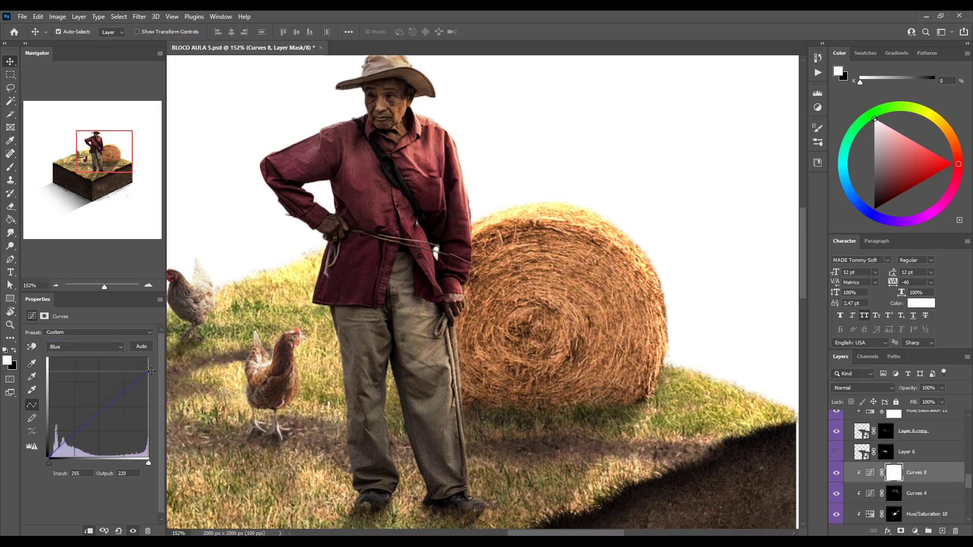
key(ctrl+i)
- Paint warm light on the hay bale's rim with a size 84 white brush and over the grass with size 297 on the Curves 8 mask
key(b)
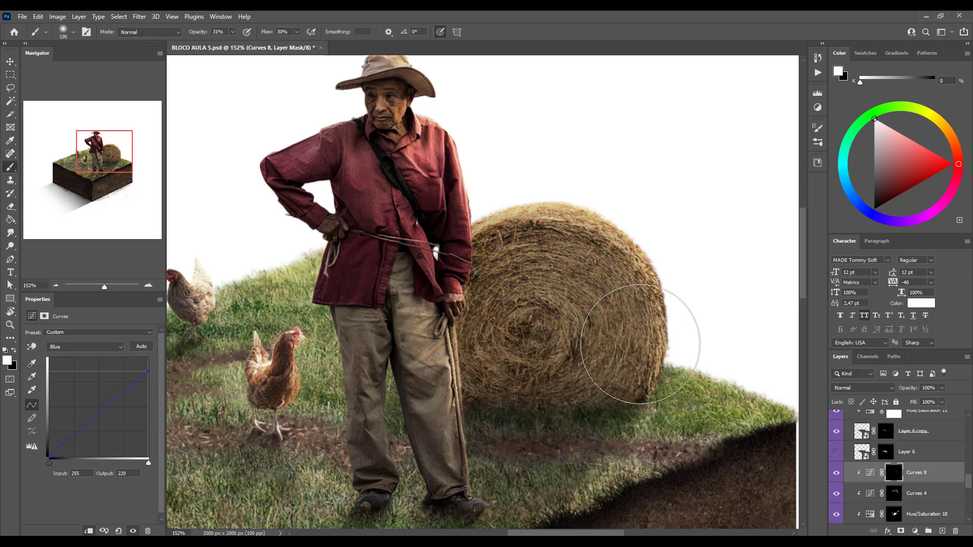
drag(580, 200, 523, 191)
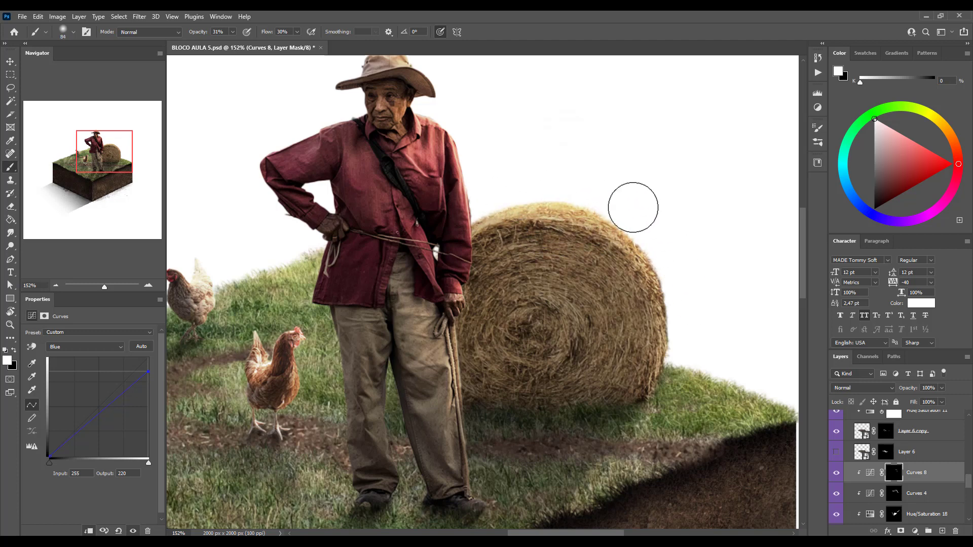
drag(595, 380, 743, 405)
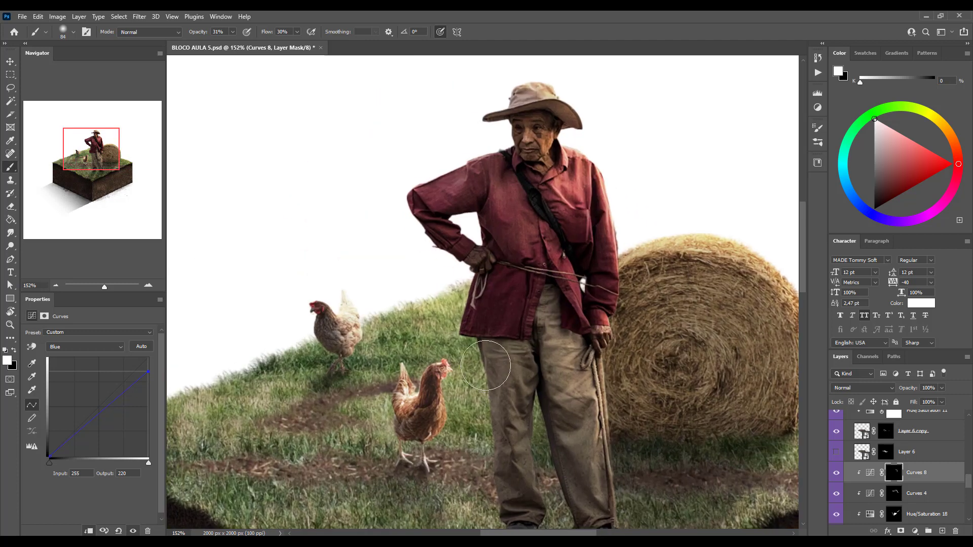
drag(485, 366, 557, 388)
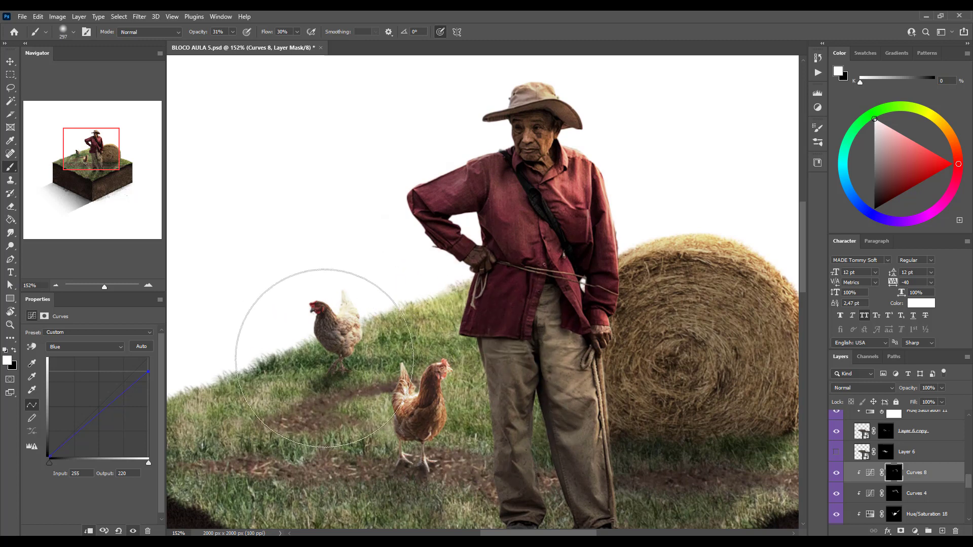
scroll(405, 413, down, 2)
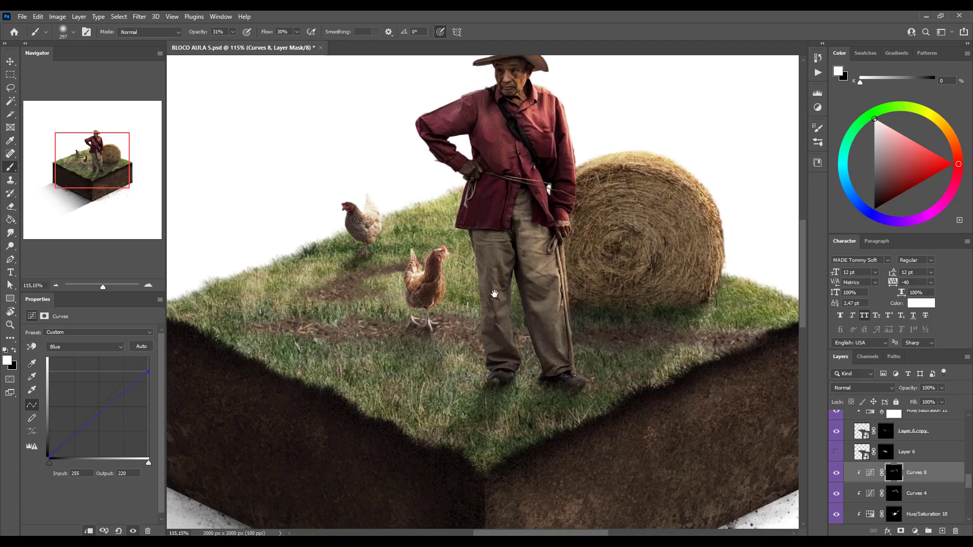
drag(502, 410, 511, 286)
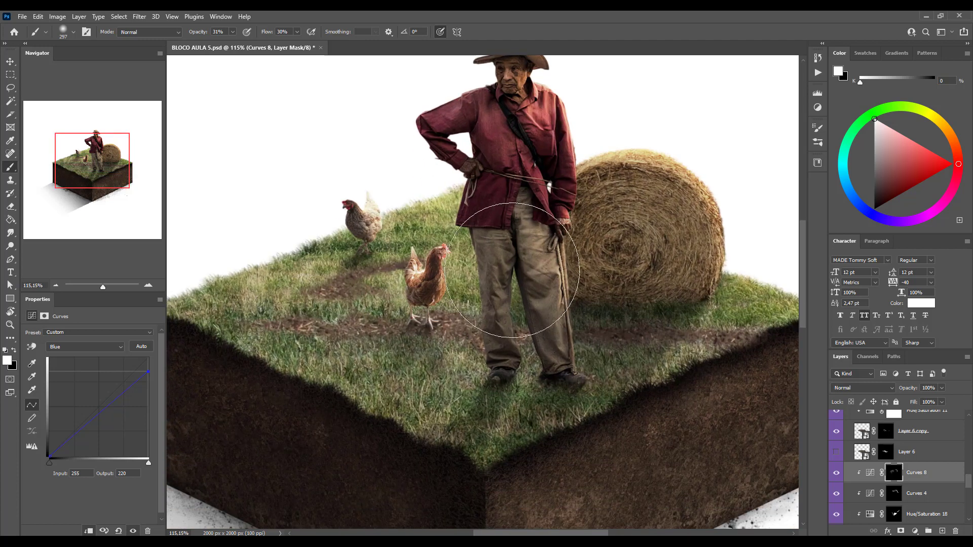
scroll(442, 230, down, 5)
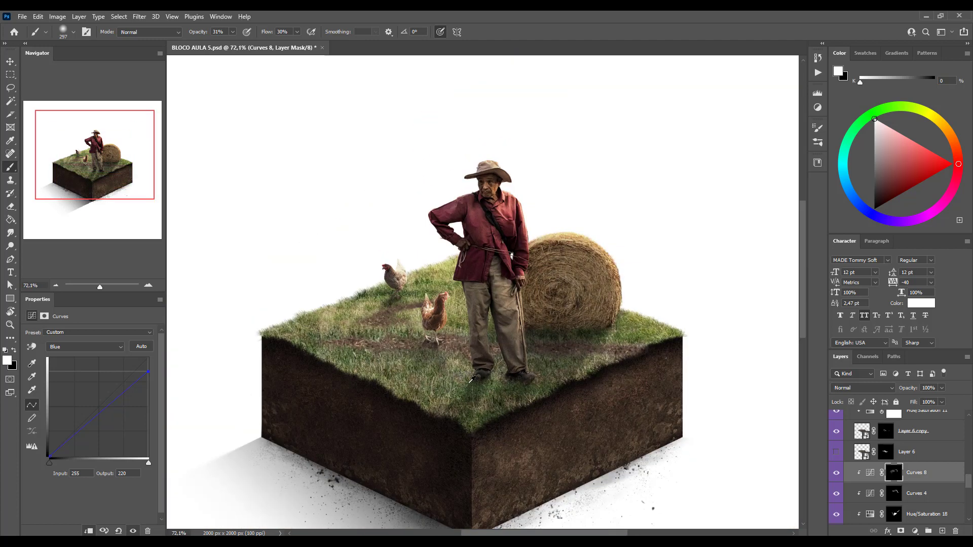
scroll(466, 389, up, 2)
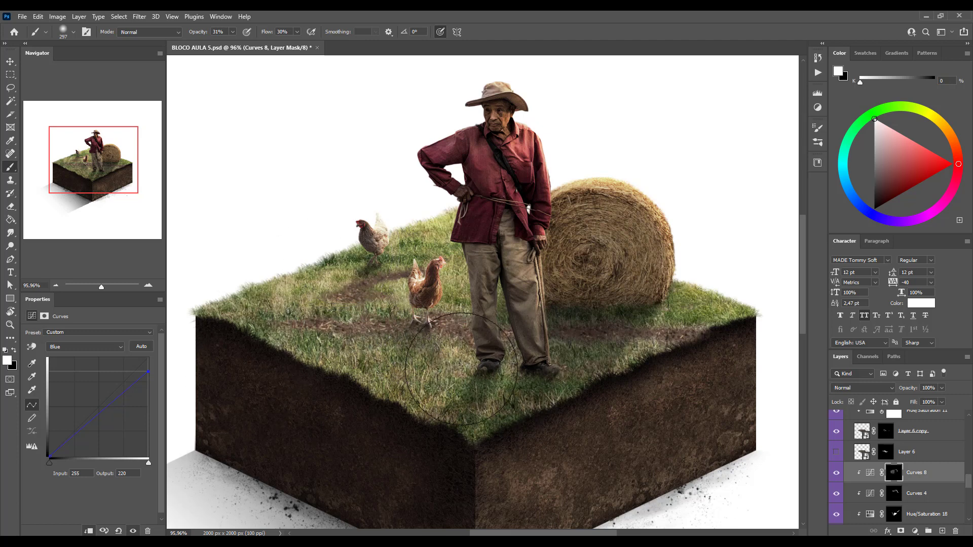
- Compare the whole composition with and without the warm light of Curves 8
scroll(513, 356, down, 3)
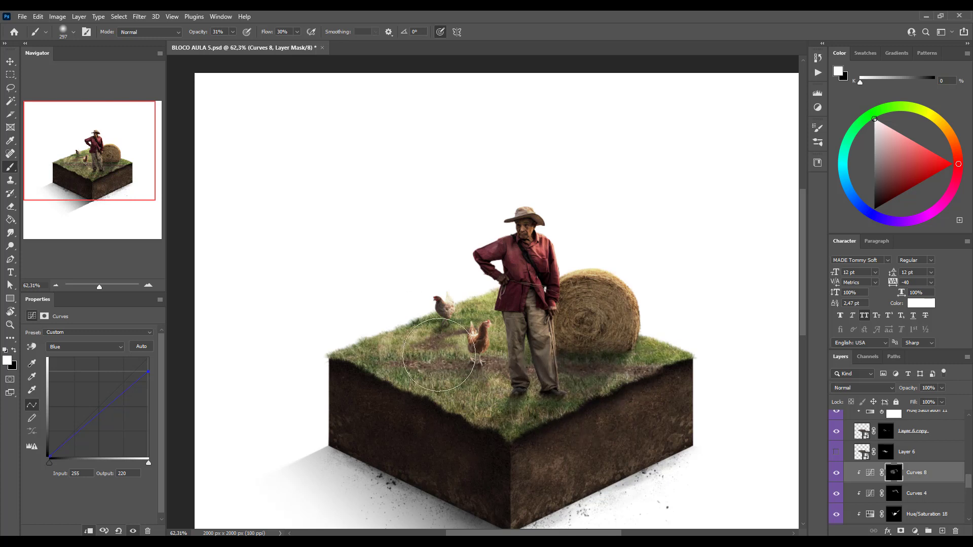
click(836, 475)
click(836, 474)
click(836, 474)
click(836, 475)
click(836, 474)
click(836, 474)
click(836, 474)
click(836, 474)
- Reduce the brush to size 73, add a Hue/Saturation adjustment above Curves 8 and clip it to the grass layer
scroll(464, 322, up, 5)
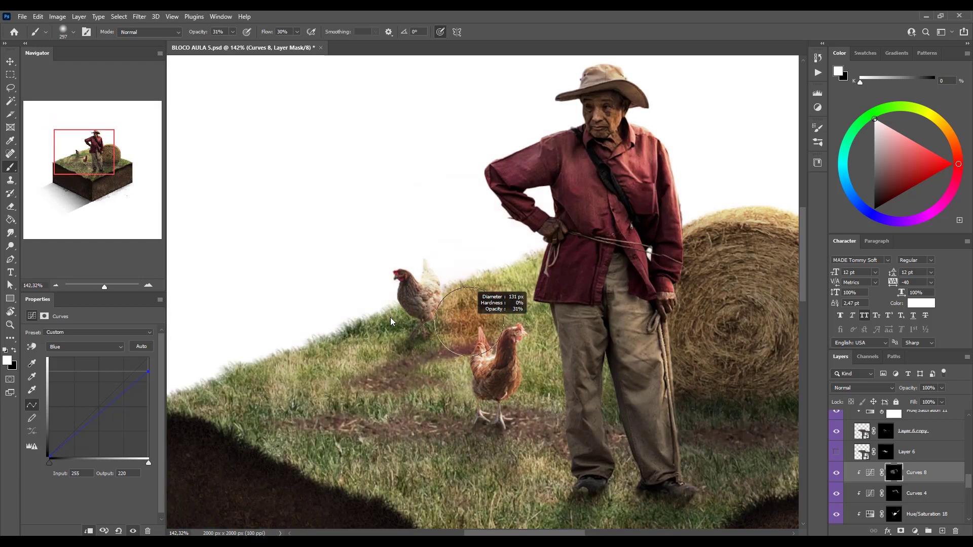
drag(390, 317, 365, 318)
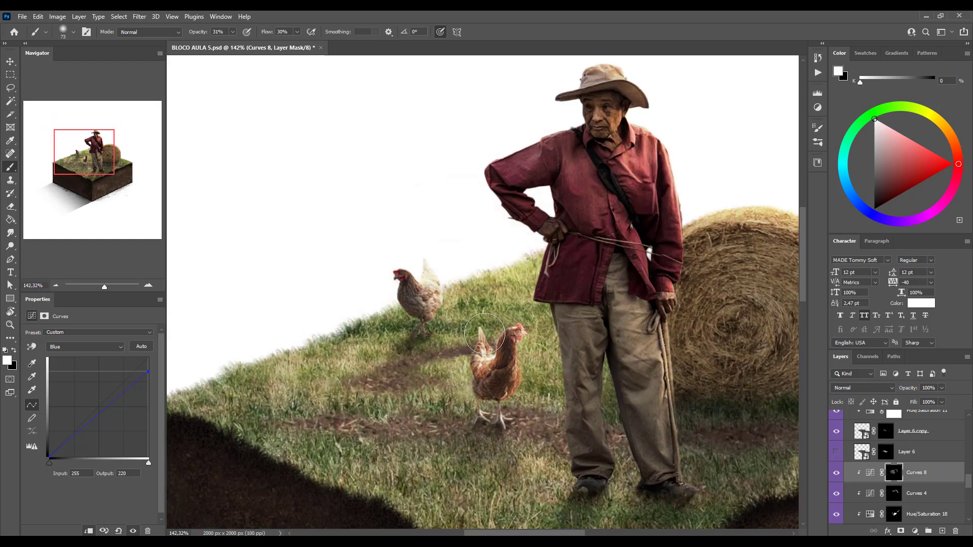
click(914, 530)
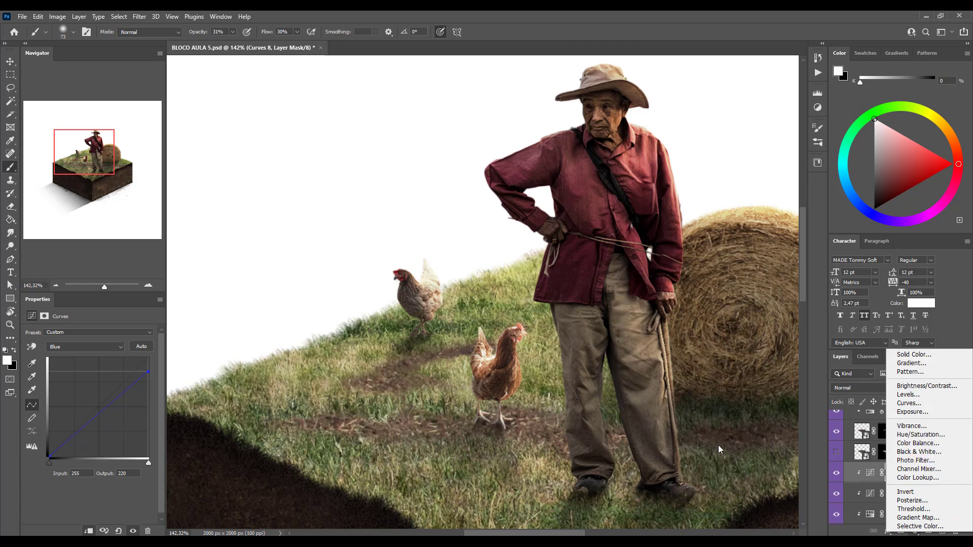
click(916, 436)
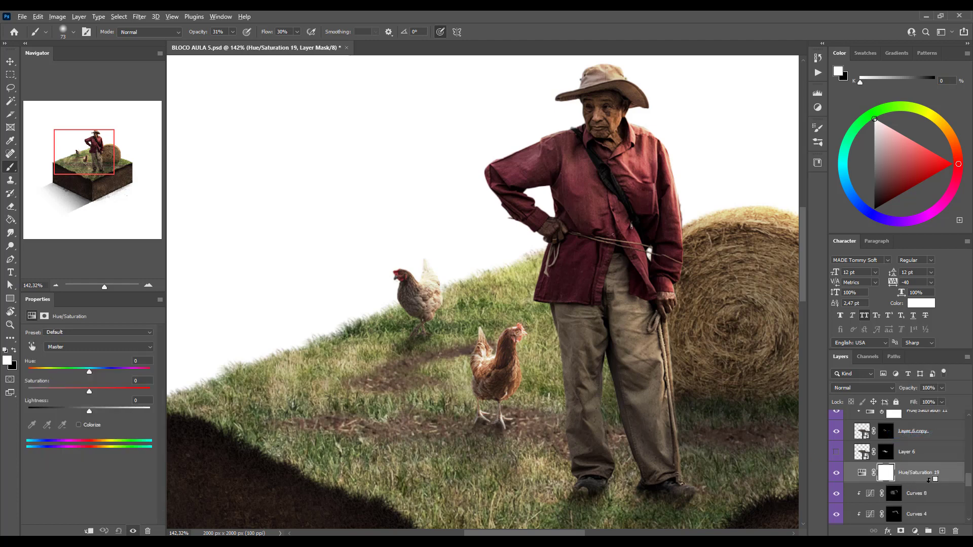
alt+click(929, 480)
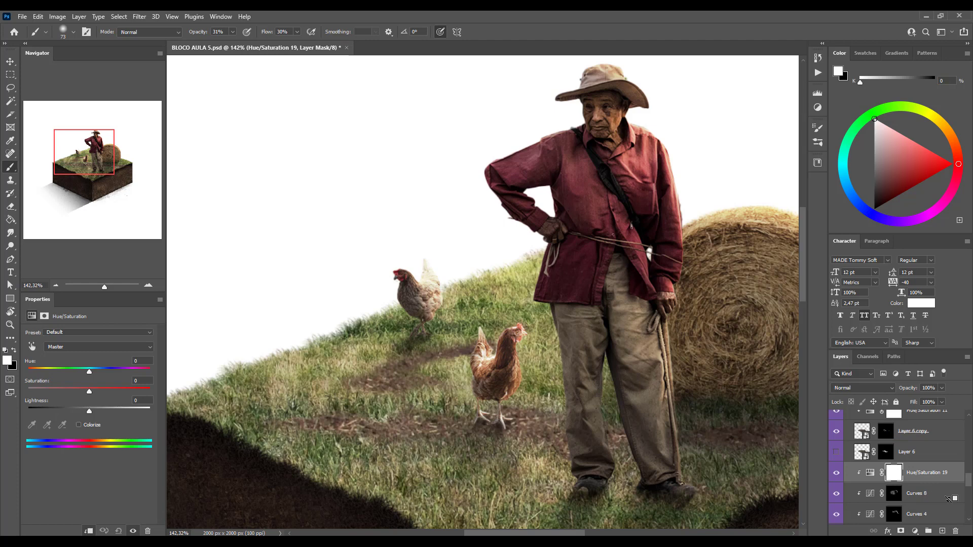
- Adjust the Greens in Hue/Saturation 19 to hue -39, saturation +49 and lightness +34
click(137, 350)
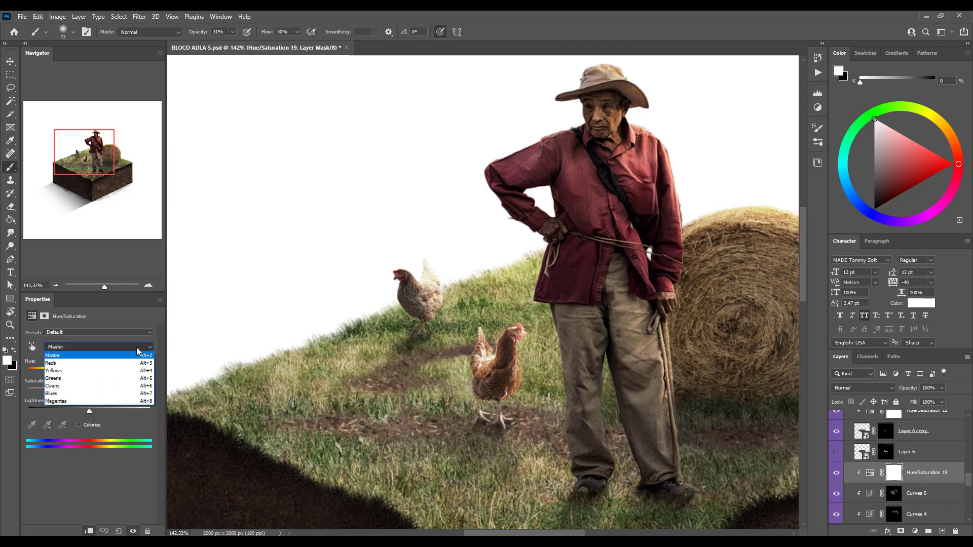
click(67, 378)
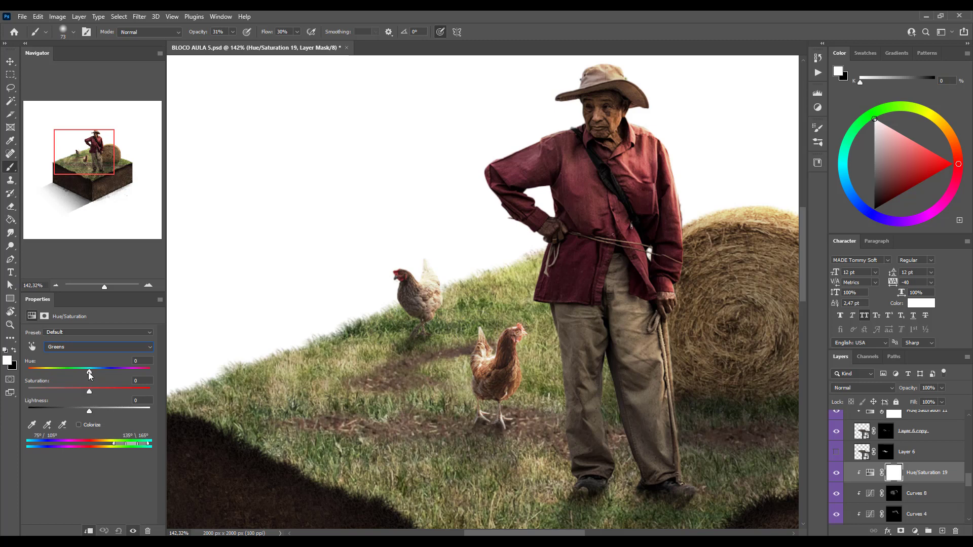
drag(50, 372, 101, 372)
drag(88, 392, 41, 391)
click(122, 388)
drag(89, 411, 111, 409)
drag(65, 373, 48, 371)
drag(54, 370, 66, 370)
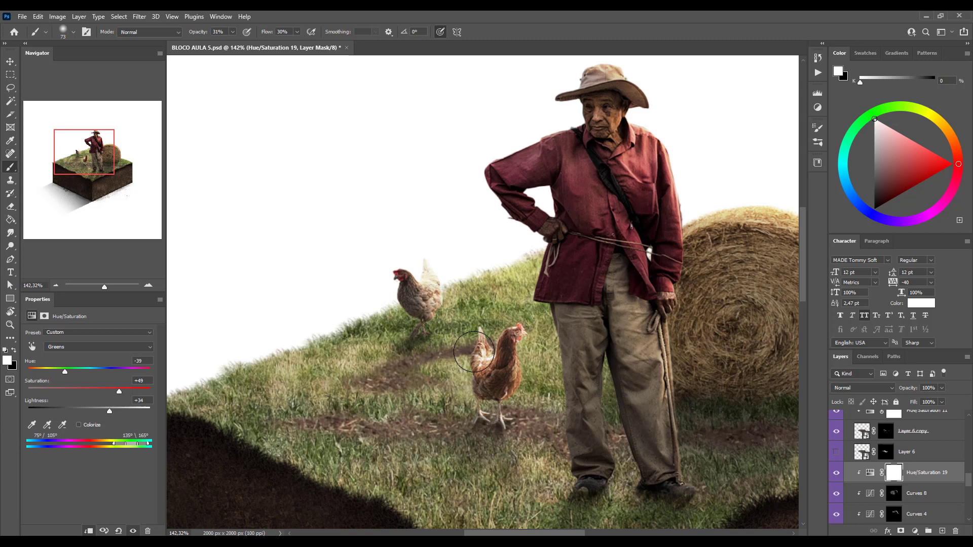
- Compare the grass with and without the Hue/Saturation 19 adjustment, also close up around the hens
click(836, 474)
click(836, 473)
click(836, 474)
click(836, 474)
click(836, 473)
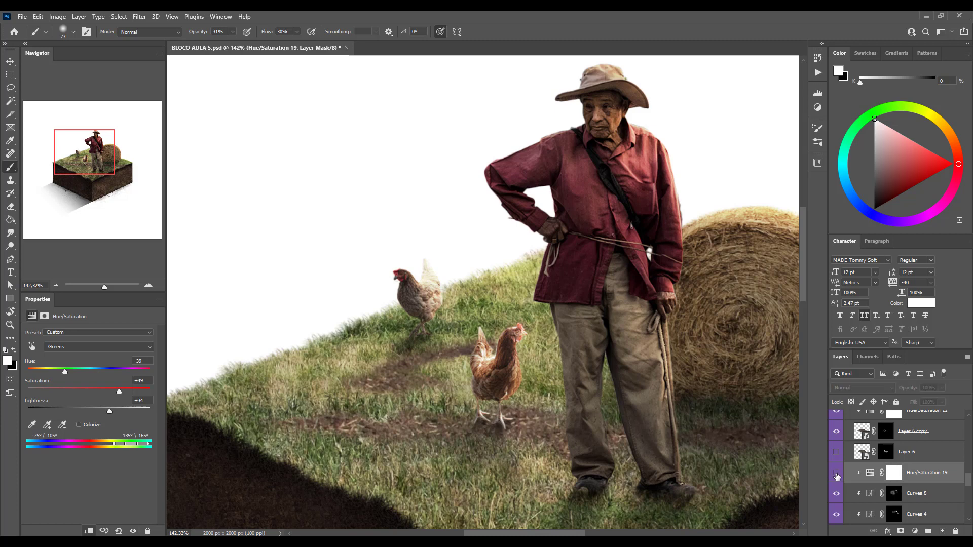
click(836, 473)
click(836, 473)
click(836, 474)
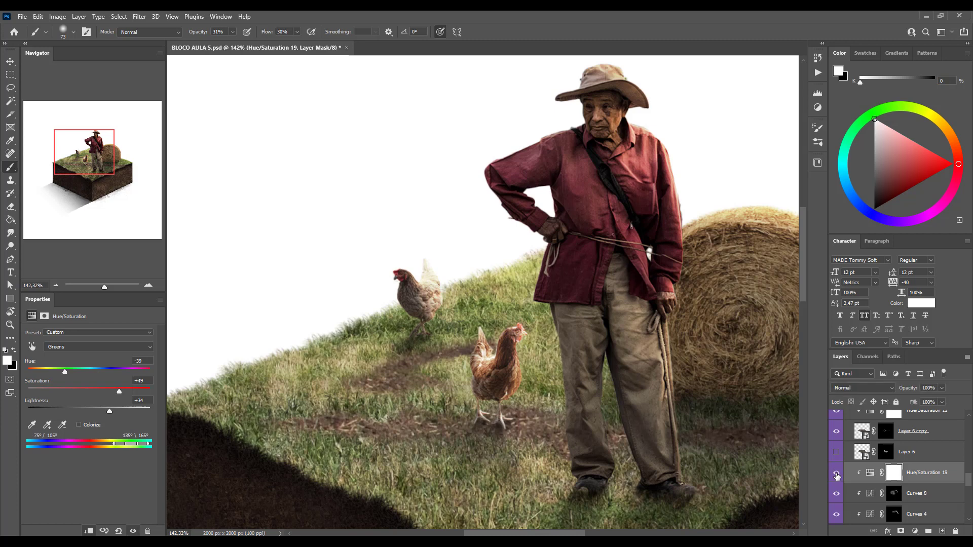
click(836, 473)
click(836, 474)
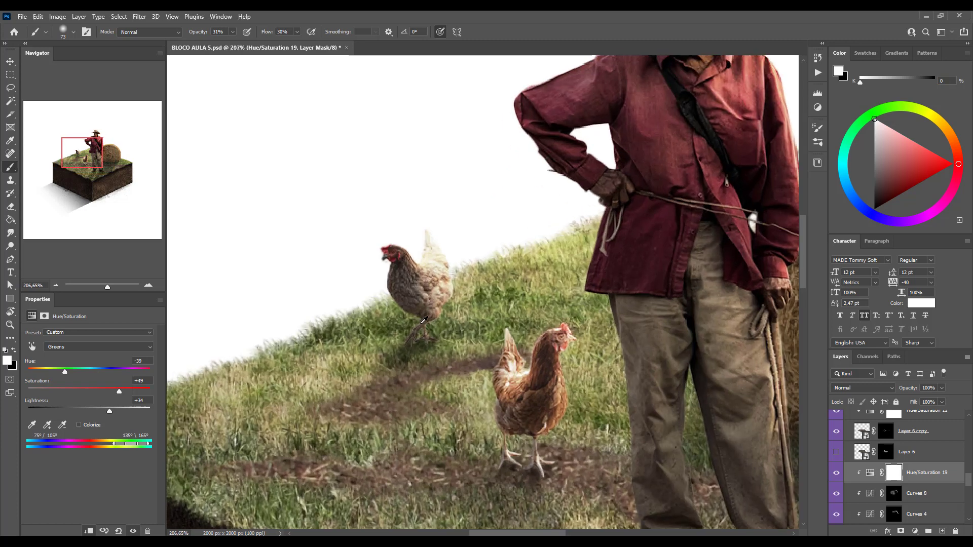
scroll(431, 327, up, 4)
click(837, 474)
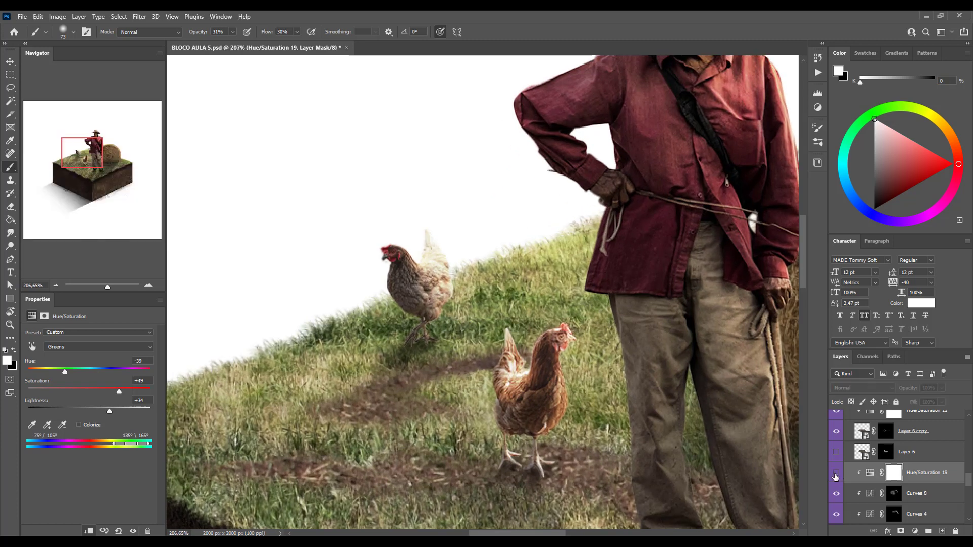
click(836, 475)
click(836, 475)
click(835, 475)
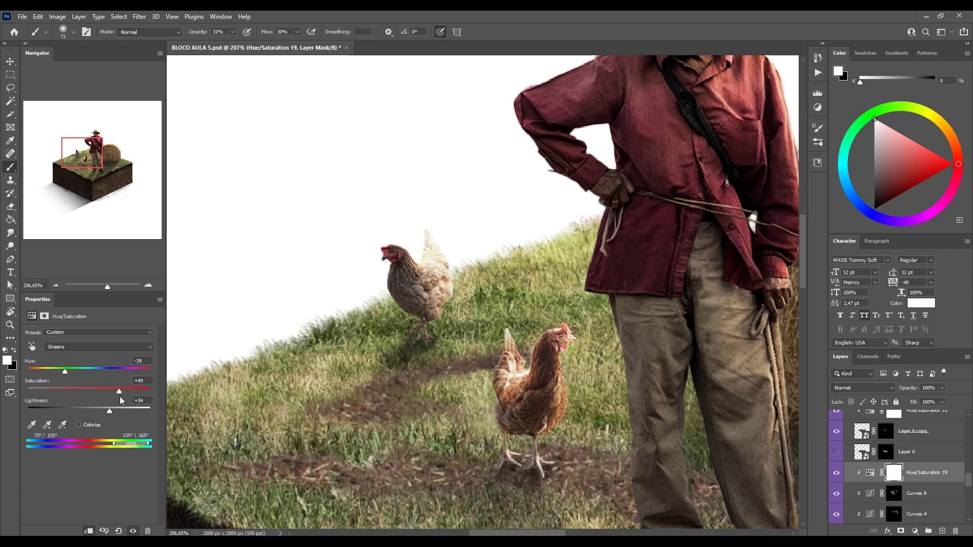
- Set the Greens in Hue/Saturation 19 to hue -44 and lightness +53
drag(109, 412, 2, 409)
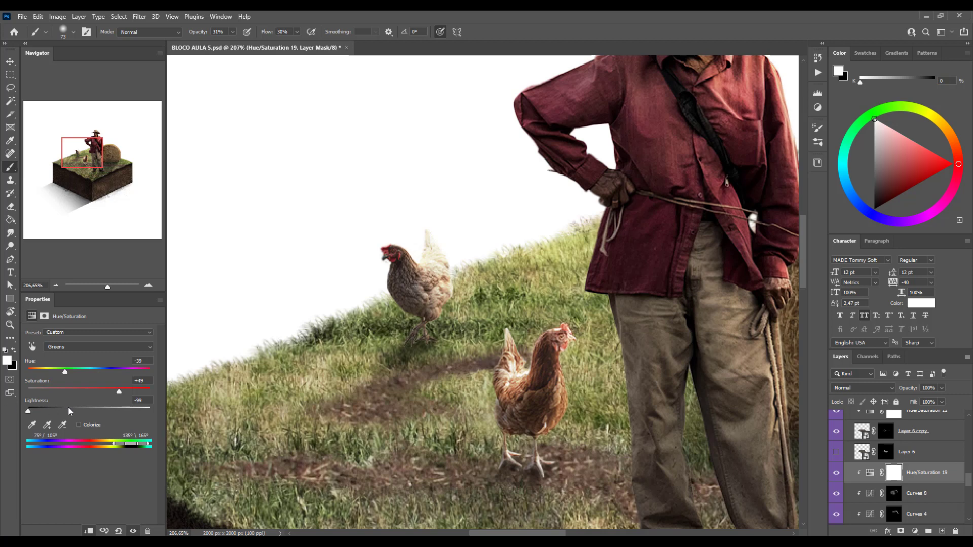
drag(67, 406, 235, 421)
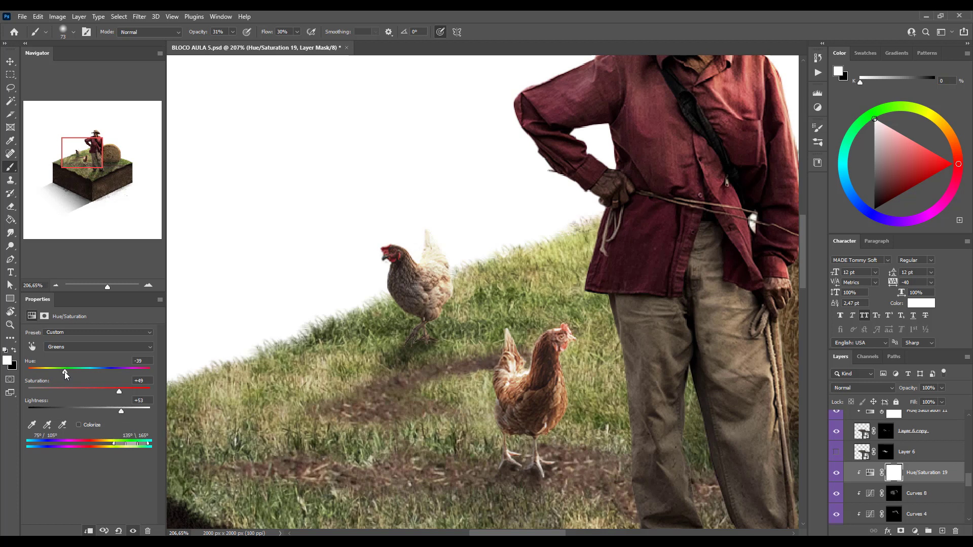
mouse_move(65, 372)
mouse_down()
mouse_move(118, 375)
mouse_move(61, 370)
mouse_up()
- Invert the Hue/Saturation 19 mask and paint the green shift back onto the grass around the far hen with a size 39 white brush
scroll(429, 405, down, 5)
scroll(429, 405, down, 3)
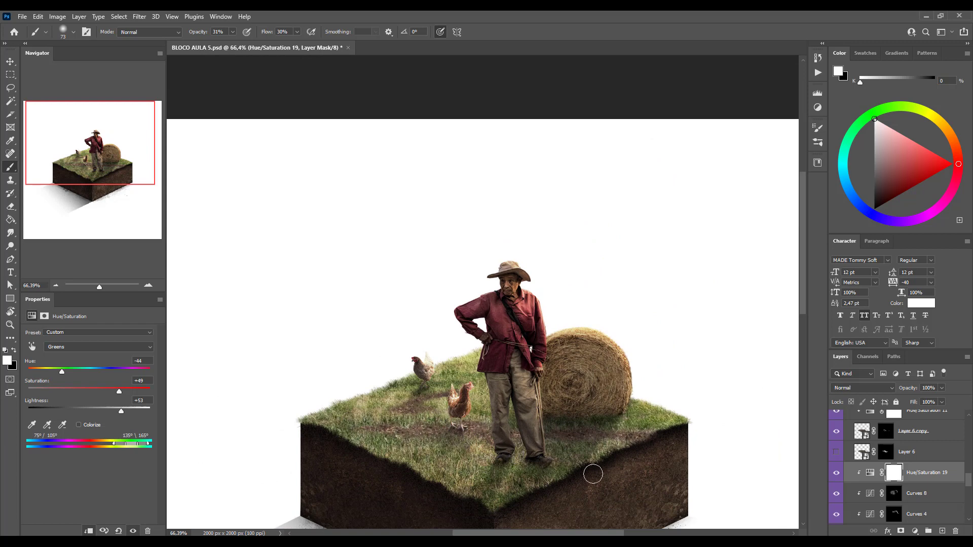
drag(589, 443, 559, 369)
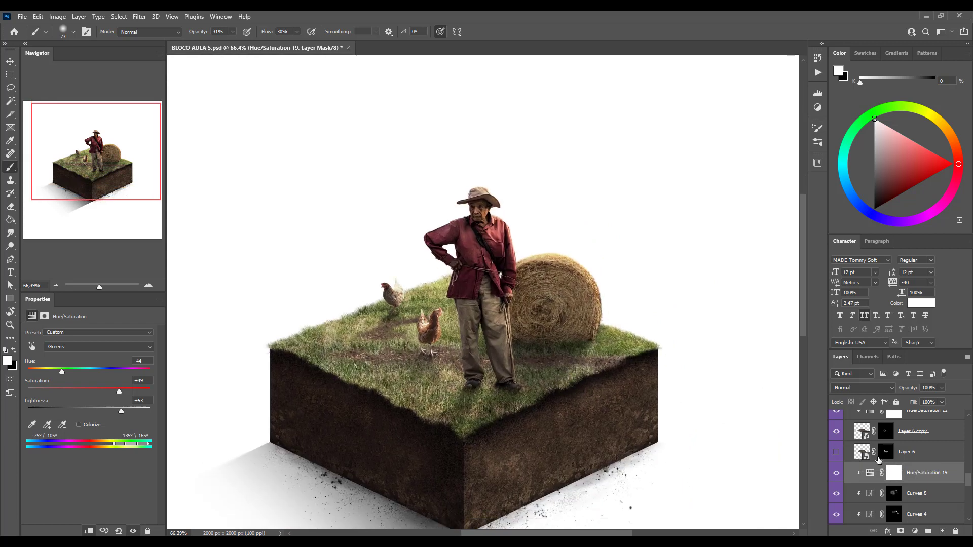
key(ctrl+i)
scroll(367, 316, up, 5)
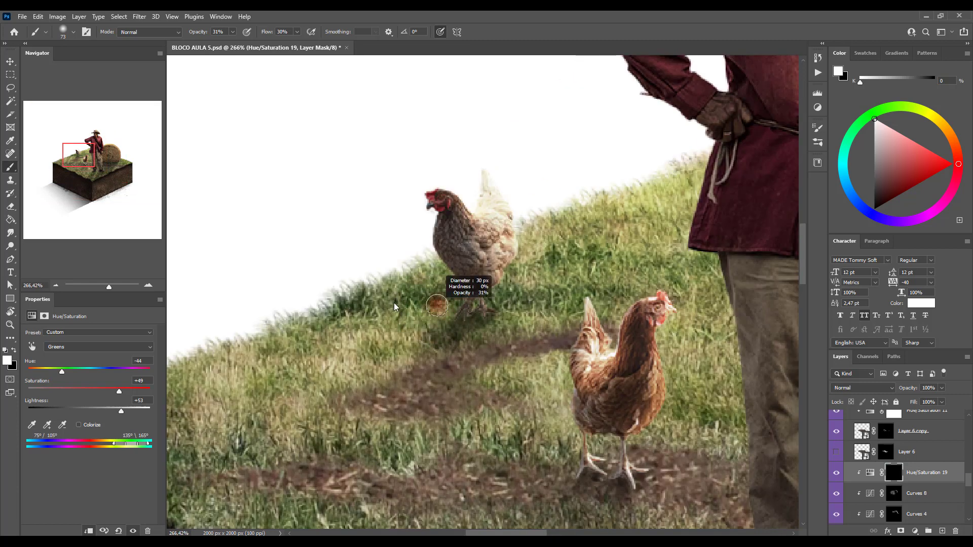
key(bracketright)
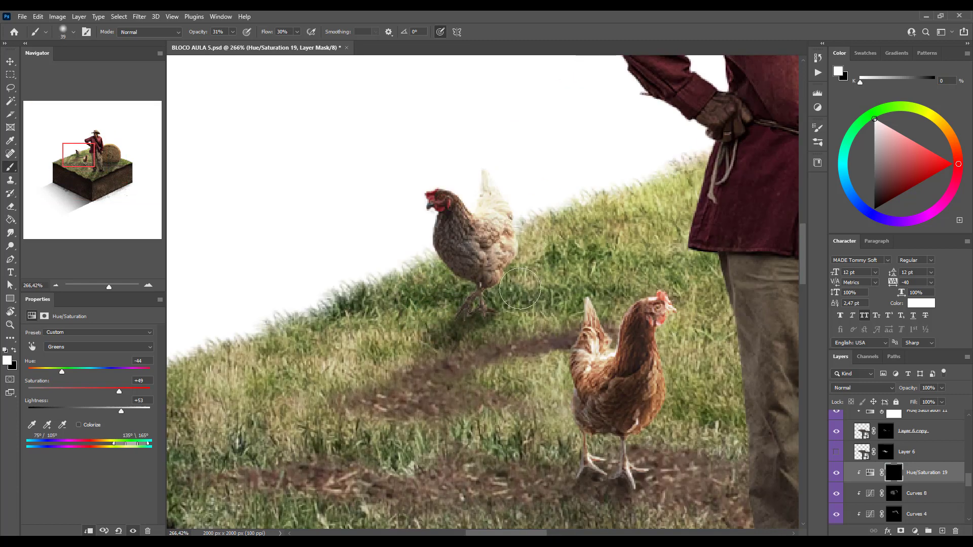
mouse_move(519, 289)
mouse_down()
mouse_move(334, 308)
mouse_move(462, 292)
mouse_up()
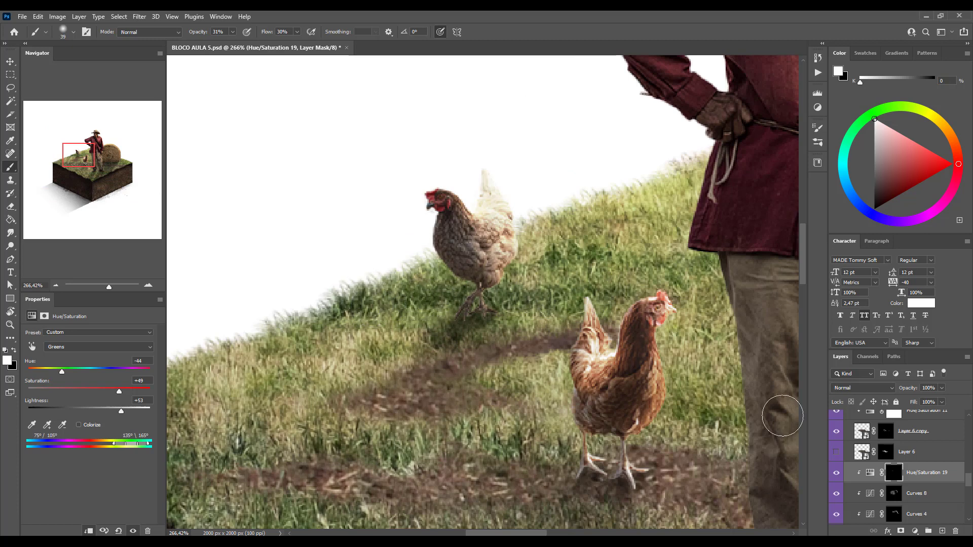
click(894, 472)
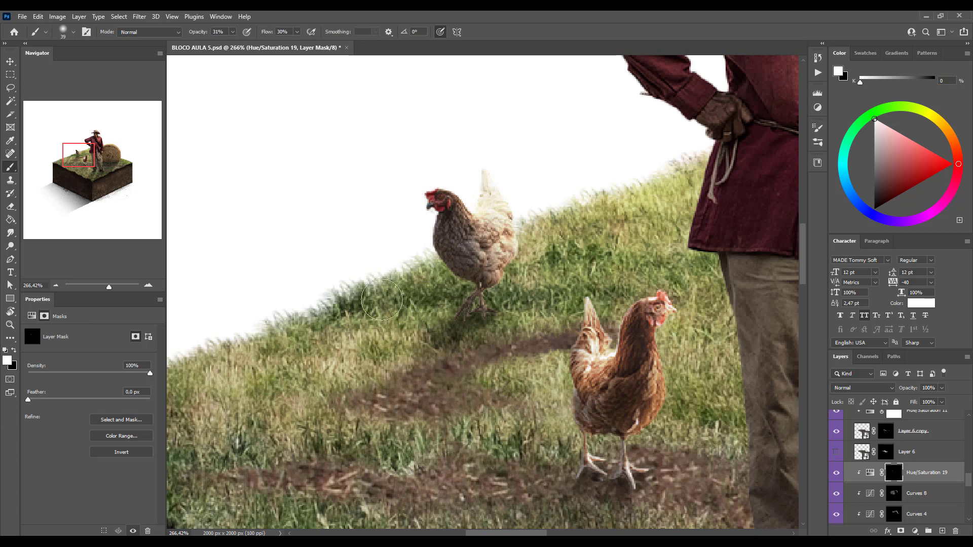
mouse_move(382, 300)
mouse_down()
mouse_move(502, 300)
mouse_move(405, 283)
mouse_move(499, 311)
mouse_move(524, 290)
mouse_move(347, 287)
mouse_move(433, 300)
mouse_move(573, 282)
mouse_move(345, 308)
mouse_up()
- Compare the grass around the far hen with and without the masked Hue/Saturation 19 adjustment
click(836, 475)
click(836, 475)
click(834, 475)
click(834, 475)
click(834, 475)
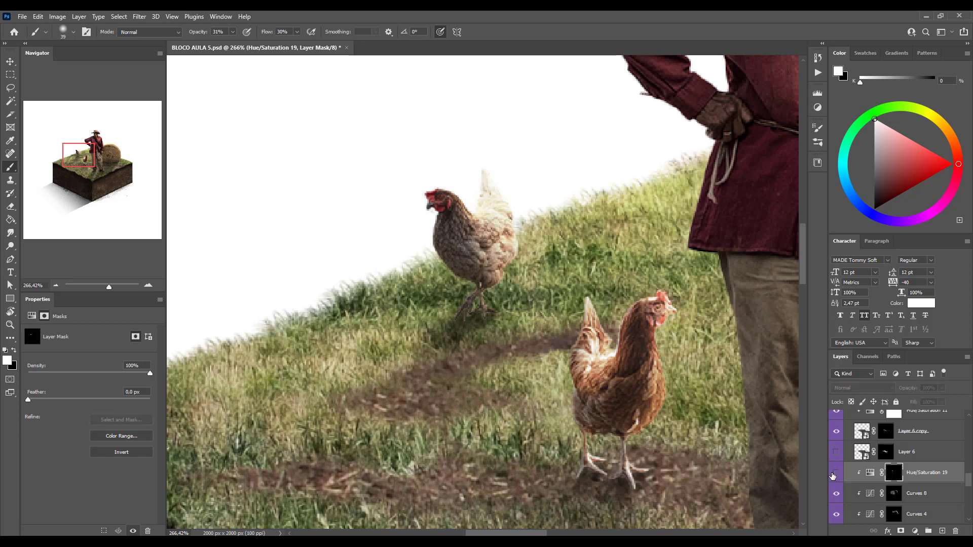
scroll(533, 321, down, 5)
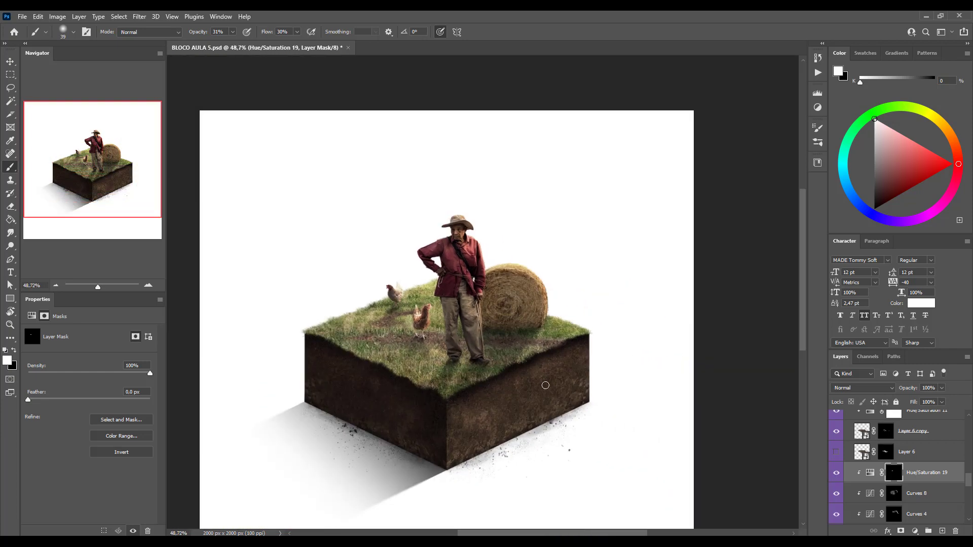
- Add a Hue/Saturation adjustment above Hue/Saturation 11, clipped to the dirt path's Layer 6 copy, with lightness -52, and invert its mask
key(v)
scroll(514, 292, up, 2)
drag(514, 293, 528, 302)
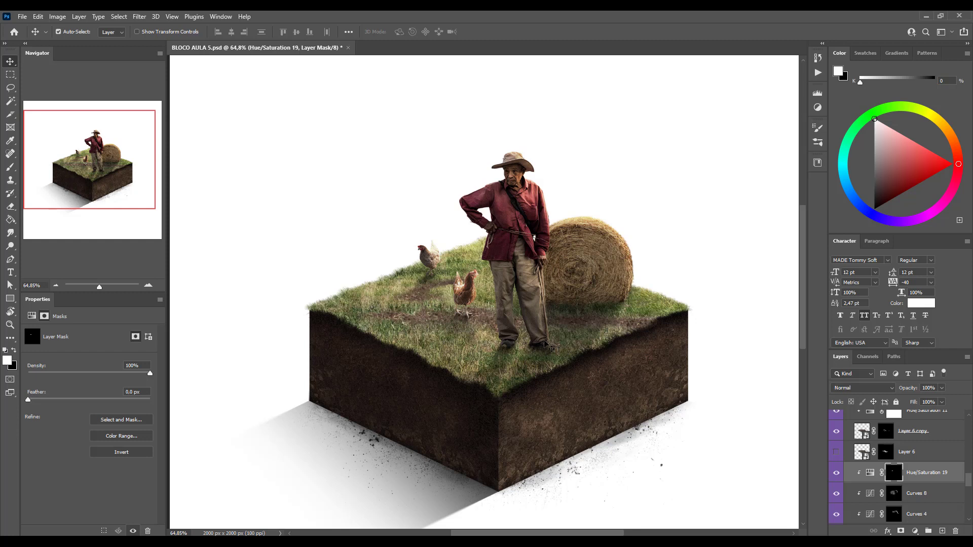
click(416, 321)
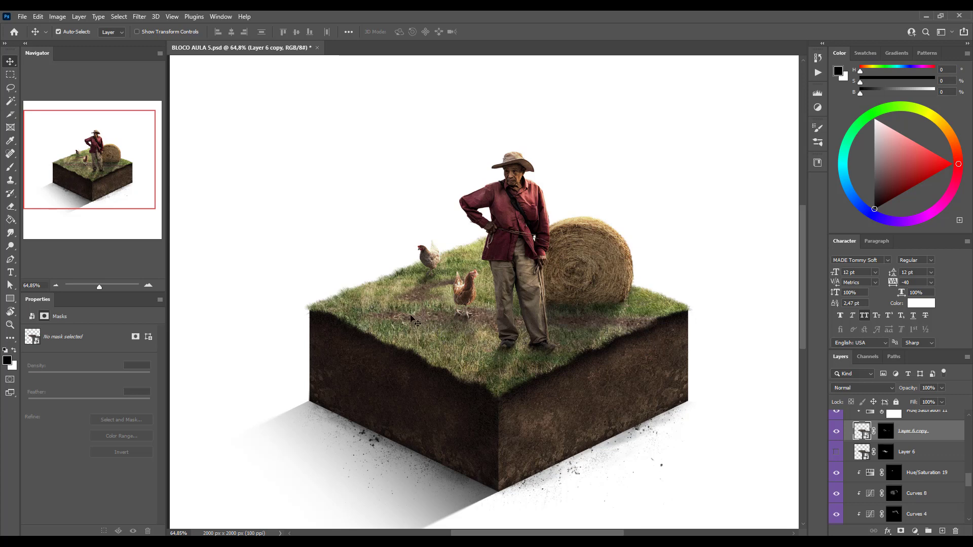
scroll(415, 320, up, 6)
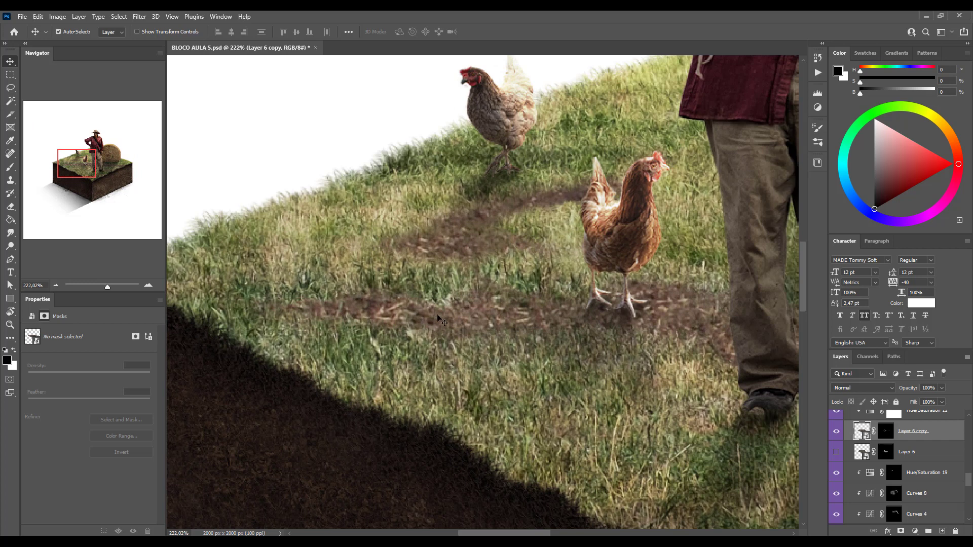
scroll(892, 451, up, 1)
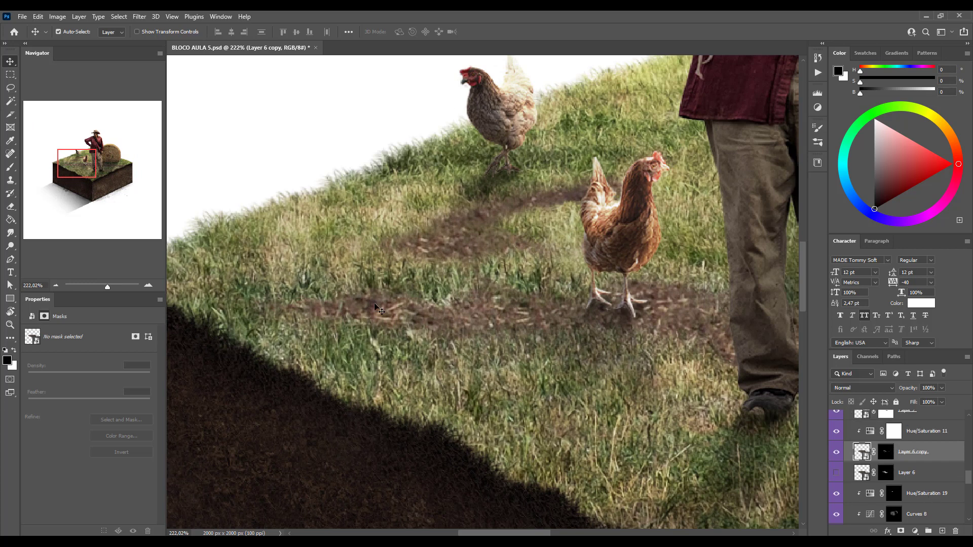
click(931, 434)
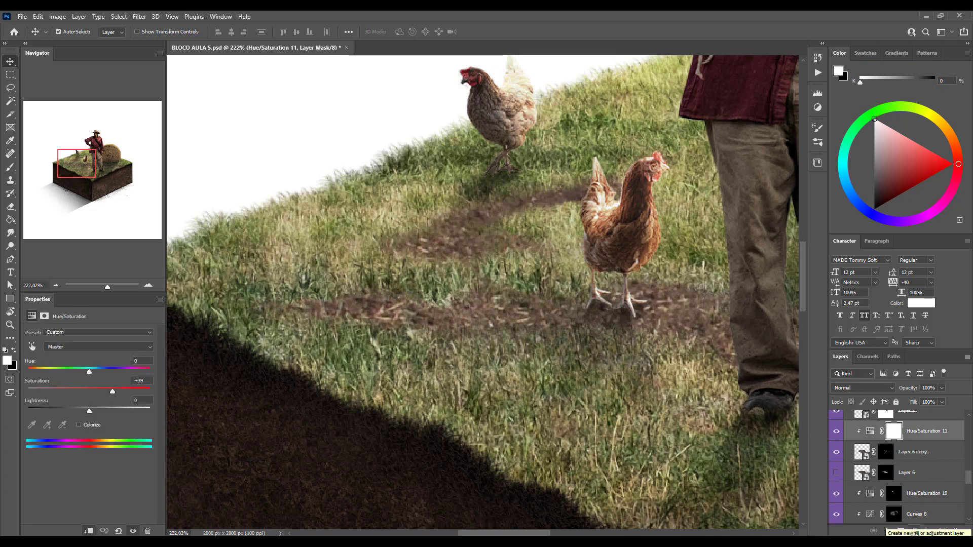
click(915, 530)
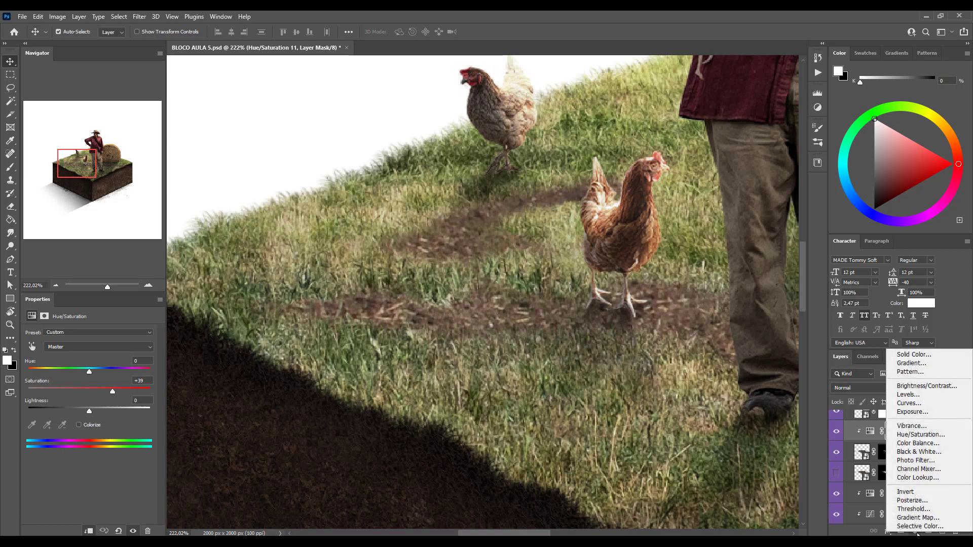
click(919, 435)
alt+click(916, 439)
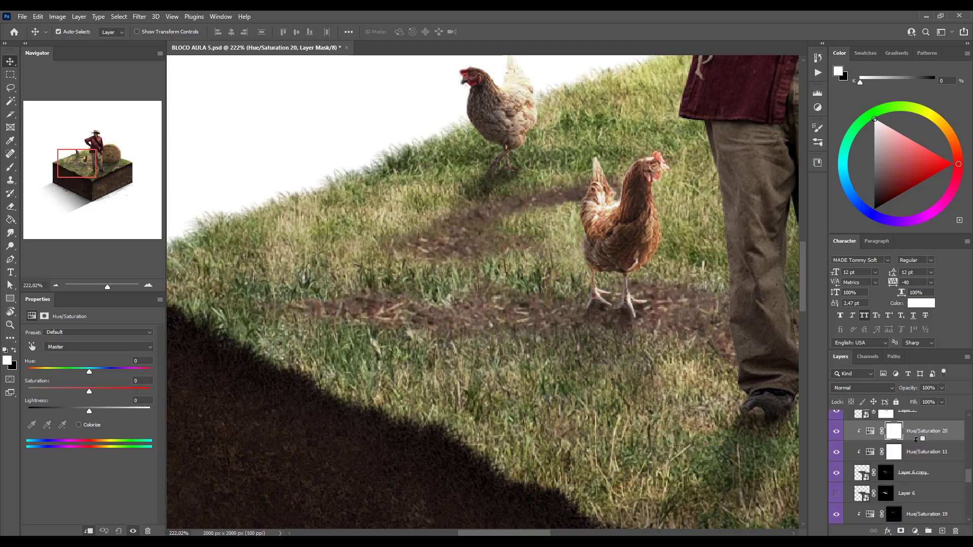
drag(89, 411, 57, 407)
key(ctrl+i)
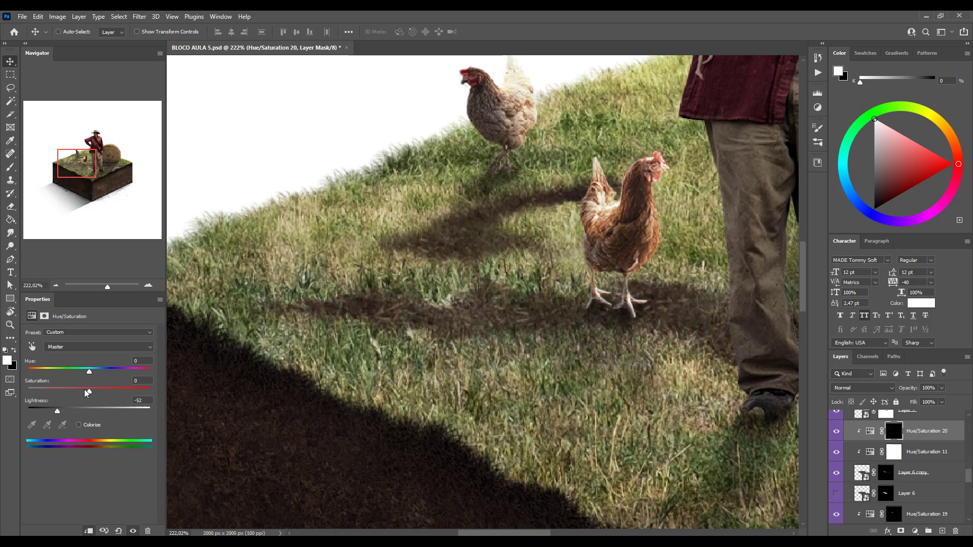
- Paint darkening along the dirt path edges around the hens on the Hue/Saturation 20 mask, using a white brush at 66% opacity and 63% flow
key(b)
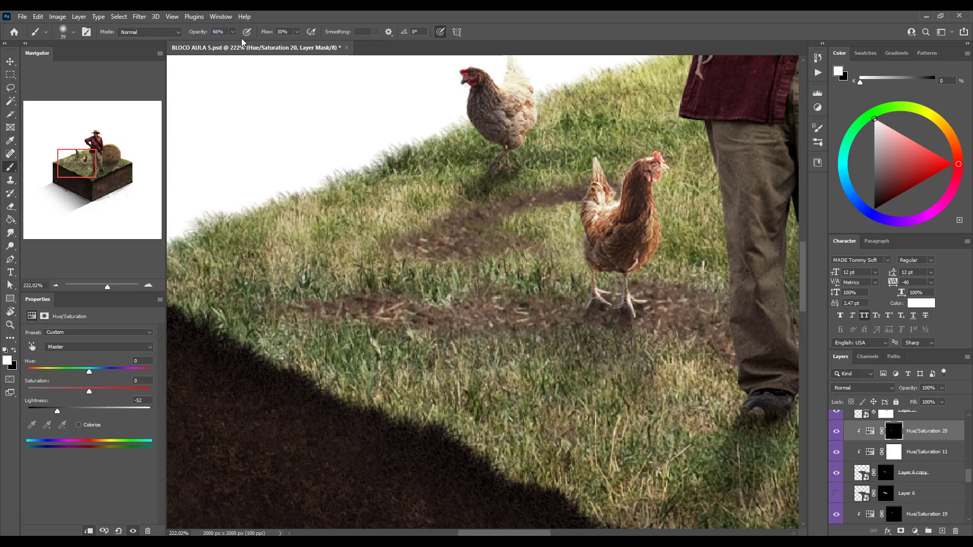
drag(267, 34, 273, 33)
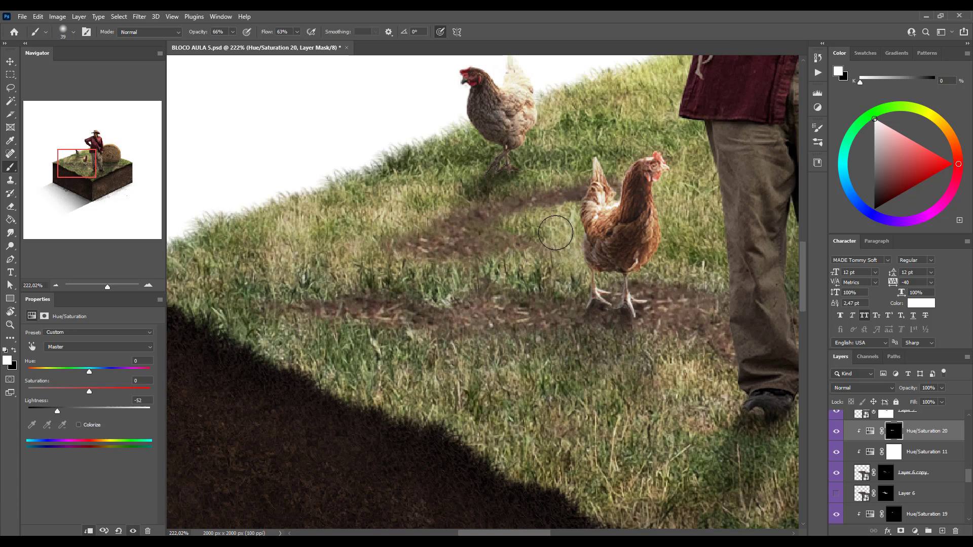
drag(508, 257, 424, 282)
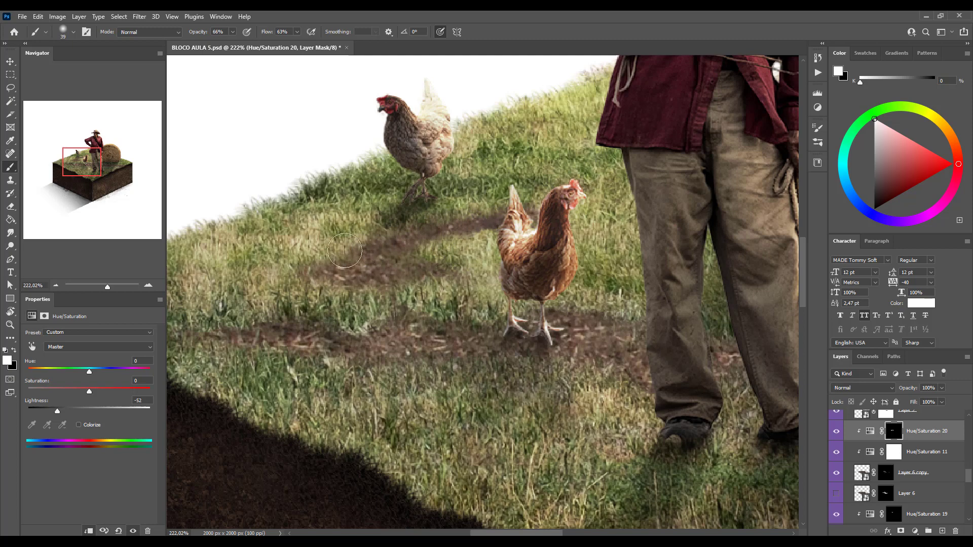
drag(574, 297, 542, 263)
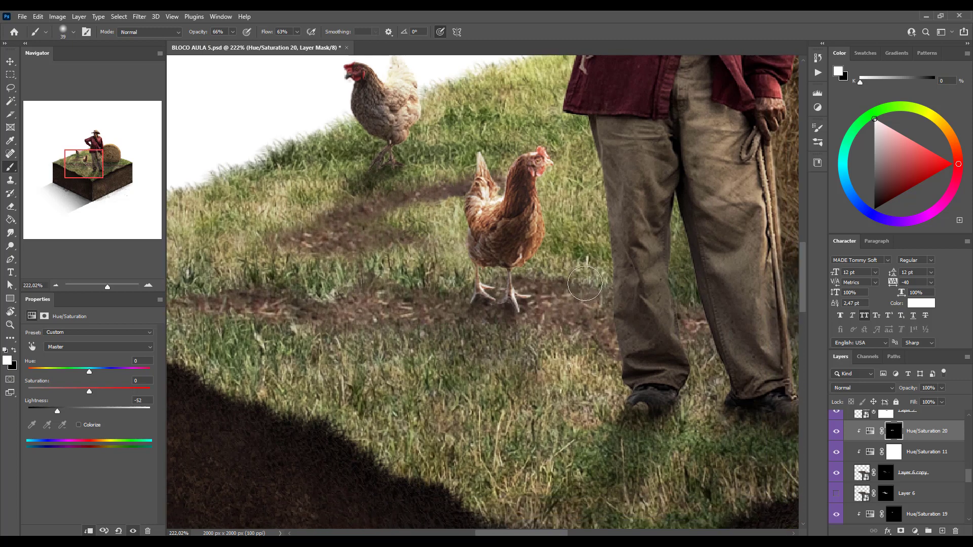
drag(605, 289, 455, 265)
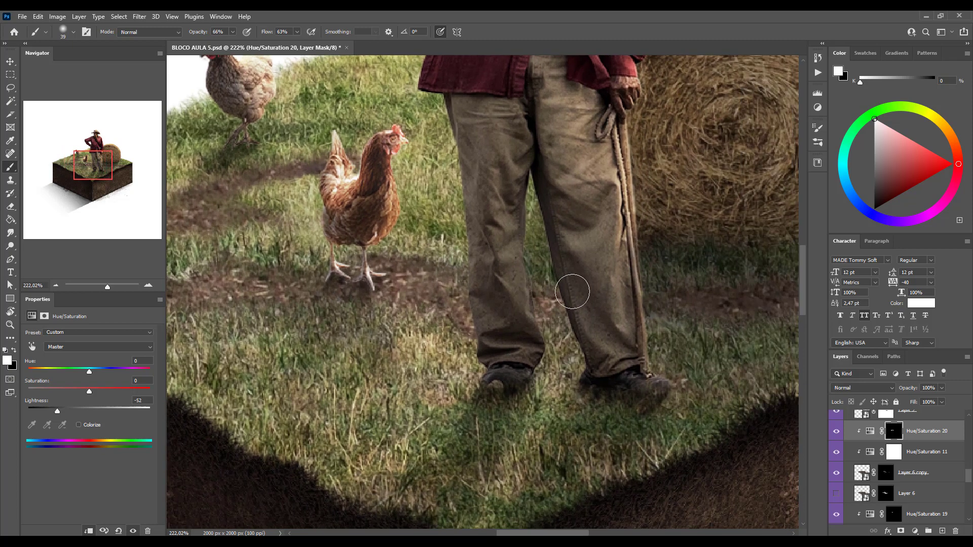
drag(233, 243, 297, 245)
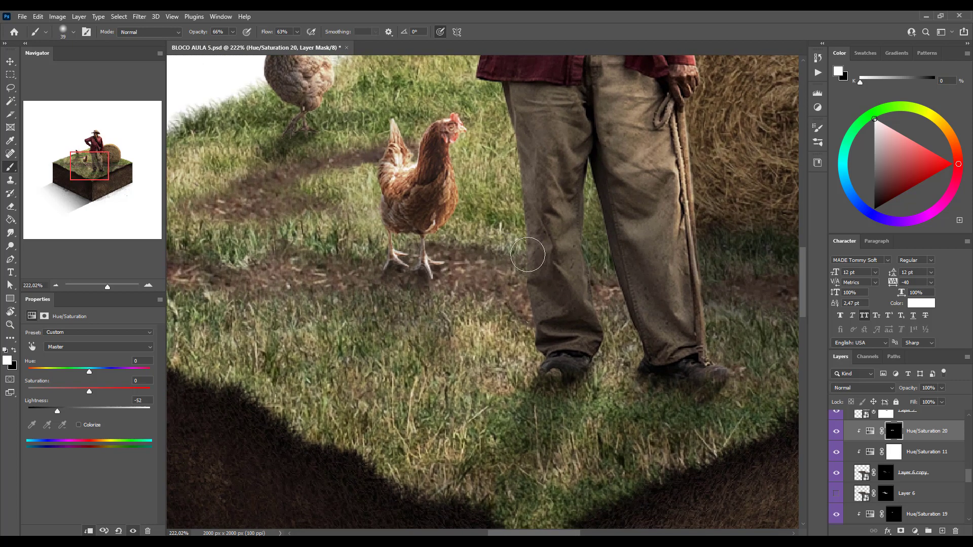
drag(238, 264, 350, 260)
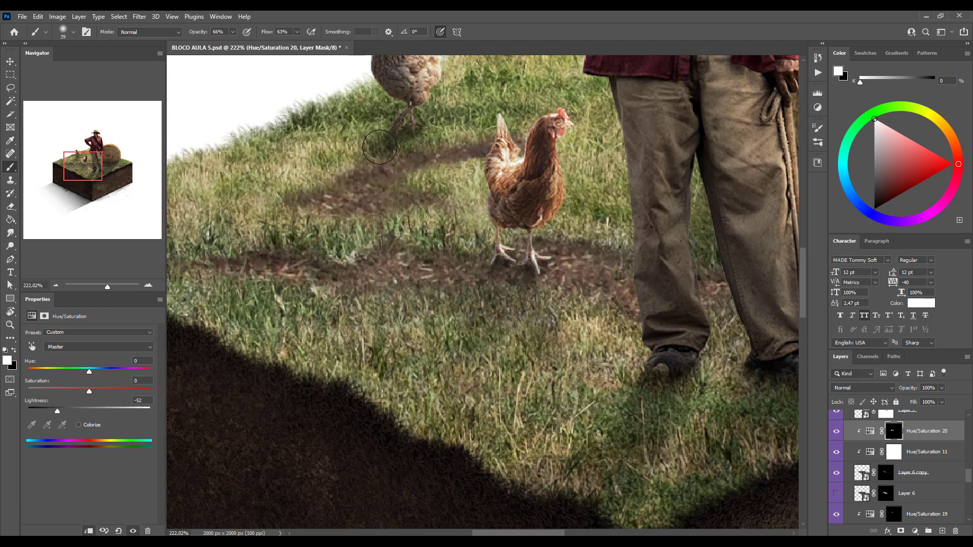
- Compare the whole block with and without the dirt path darkening of Hue/Saturation 20
scroll(390, 218, down, 4)
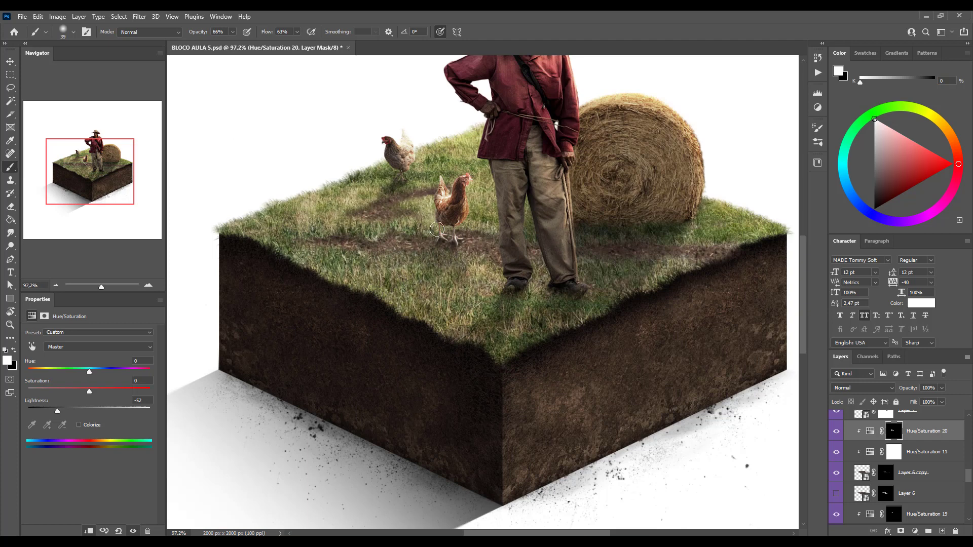
click(836, 432)
click(836, 432)
click(836, 432)
click(836, 433)
alt+scroll(427, 319, down, 3)
scroll(506, 305, down, 2)
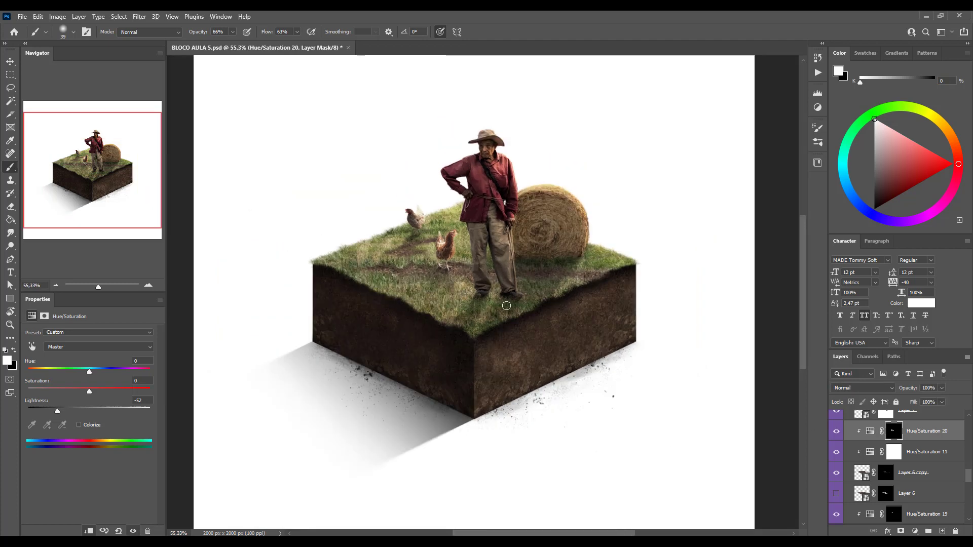
- Paint darkening on the Hue/Saturation 20 mask over the dirt path's end in front of the hay bale, near the block's edge
scroll(575, 276, up, 7)
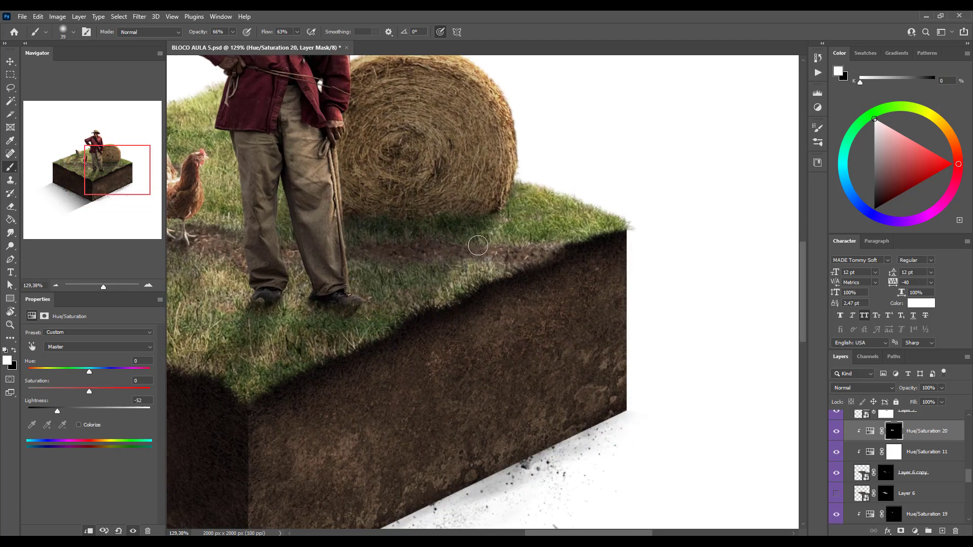
mouse_move(567, 243)
mouse_down()
mouse_move(472, 236)
mouse_move(614, 241)
mouse_move(470, 240)
mouse_move(639, 245)
mouse_up()
scroll(570, 246, down, 2)
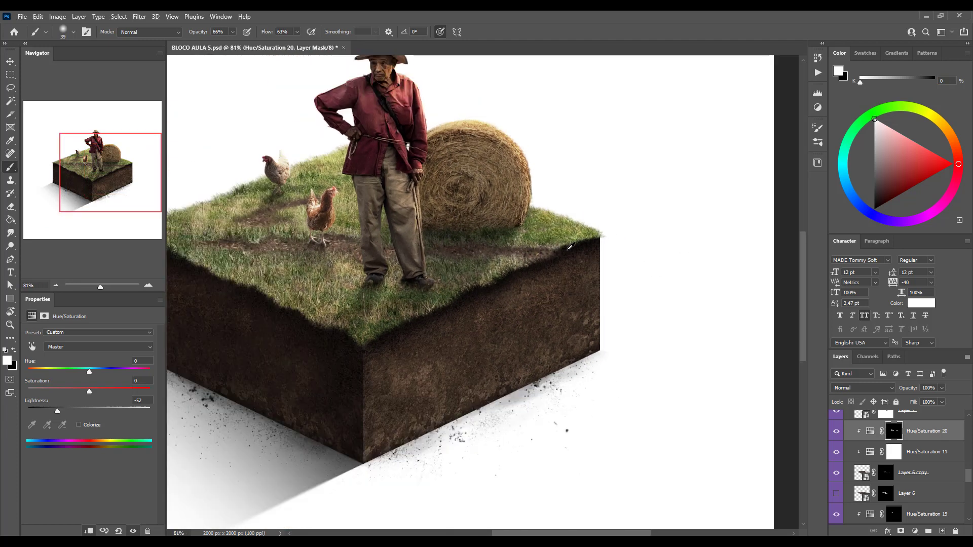
scroll(599, 280, down, 2)
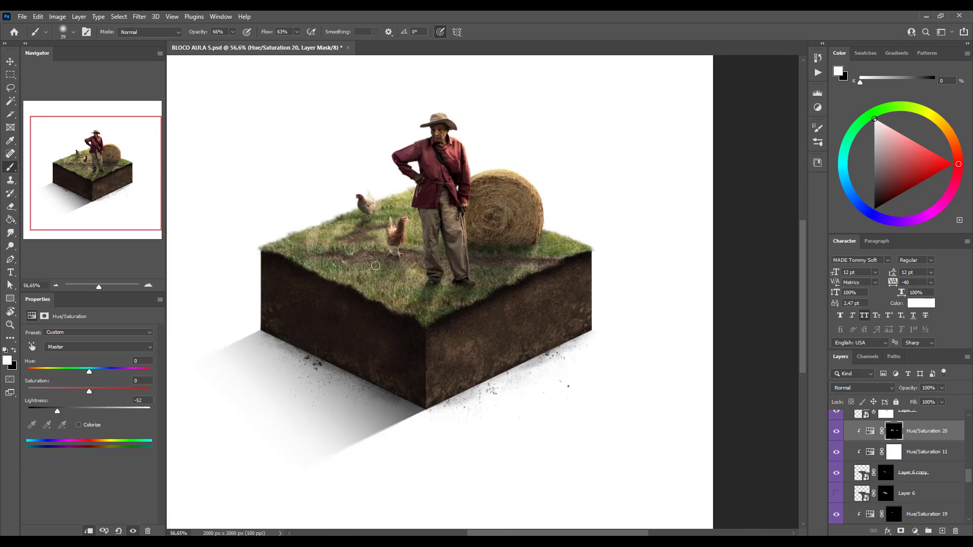
- Review the whole farm block, deselect all layers and save the document
scroll(390, 295, down, 2)
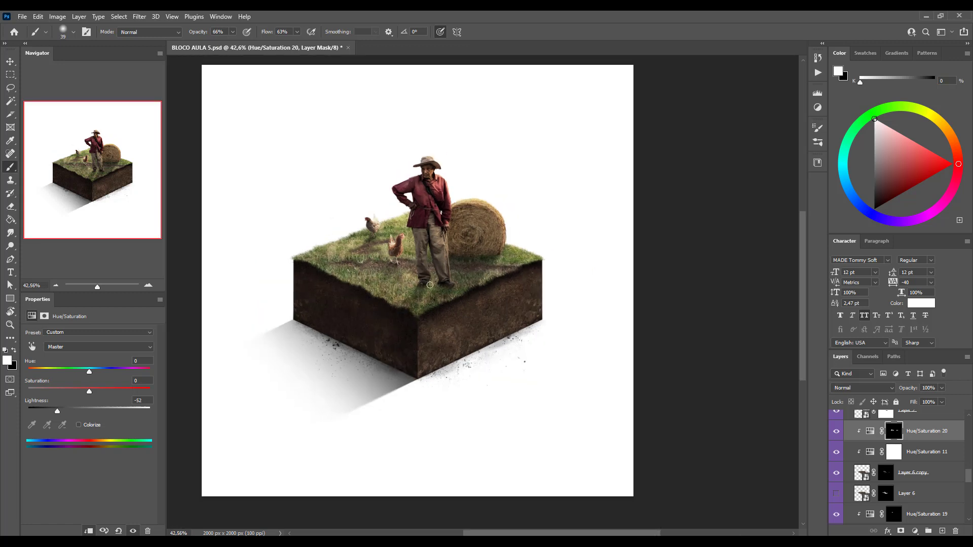
drag(453, 261, 473, 313)
scroll(458, 294, up, 2)
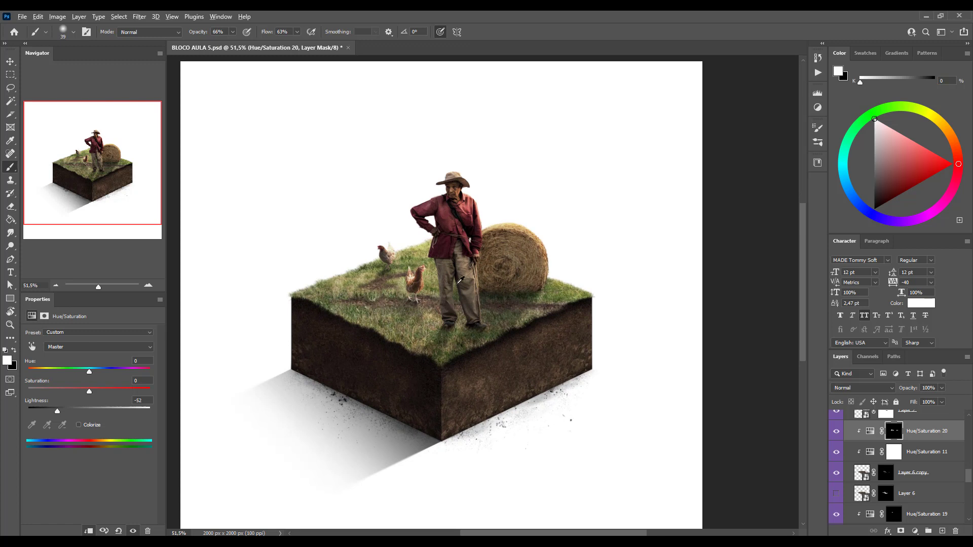
scroll(460, 279, up, 1)
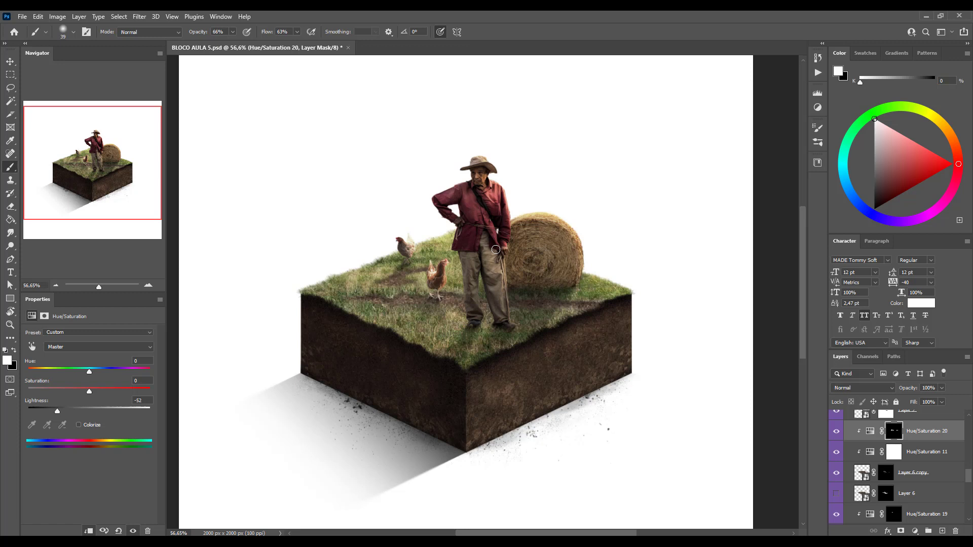
key(v)
scroll(496, 249, down, 3)
mouse_move(551, 254)
mouse_down()
mouse_move(505, 300)
mouse_move(519, 317)
mouse_up()
scroll(456, 291, up, 1)
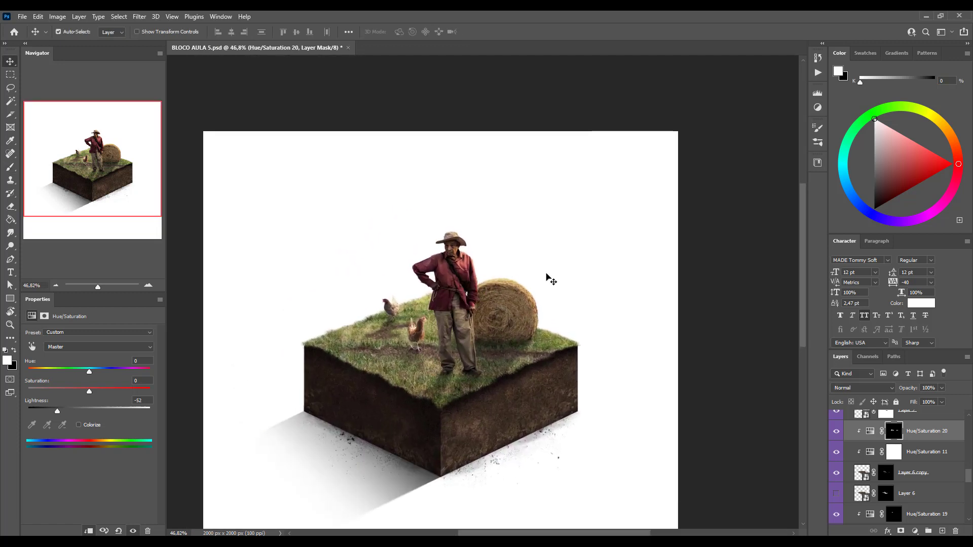
click(630, 252)
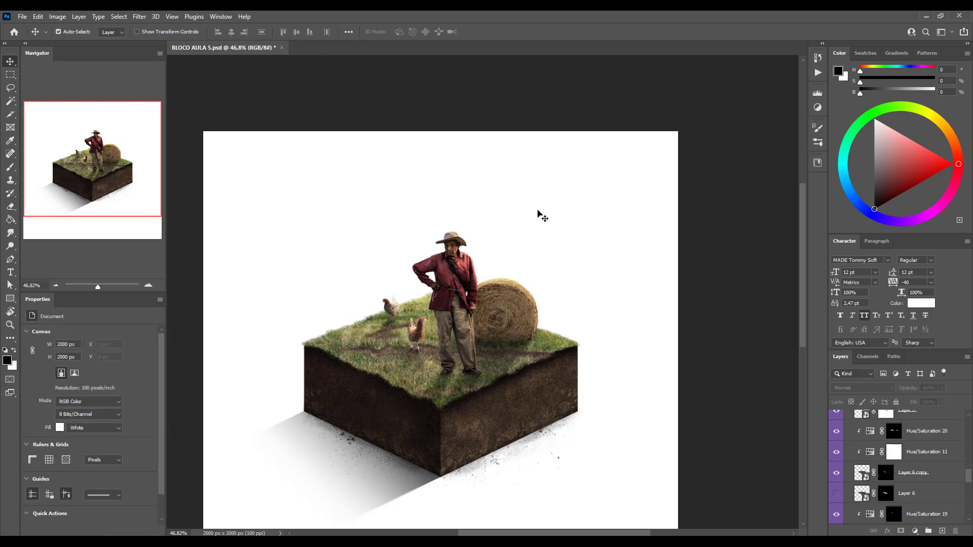
key(ctrl+s)
- Fill the Background layer with a light cyan of hue 182, saturation 17% and brightness 100%
scroll(610, 394, down, 1)
scroll(920, 493, down, 5)
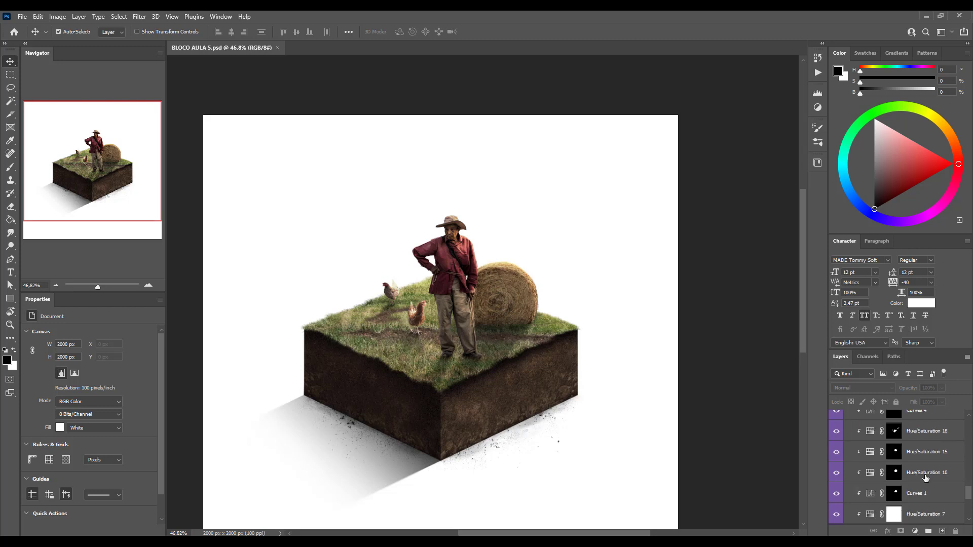
click(901, 514)
key(g)
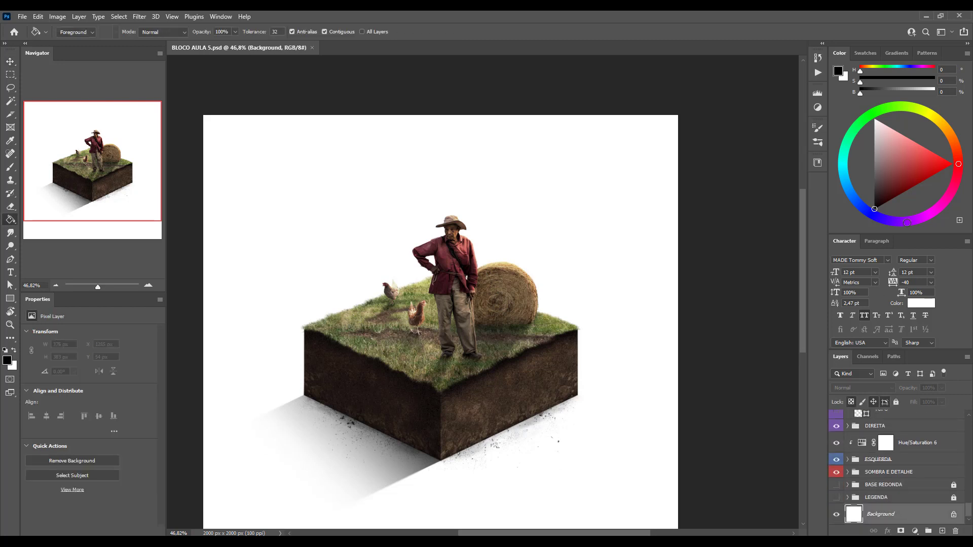
click(843, 165)
click(887, 126)
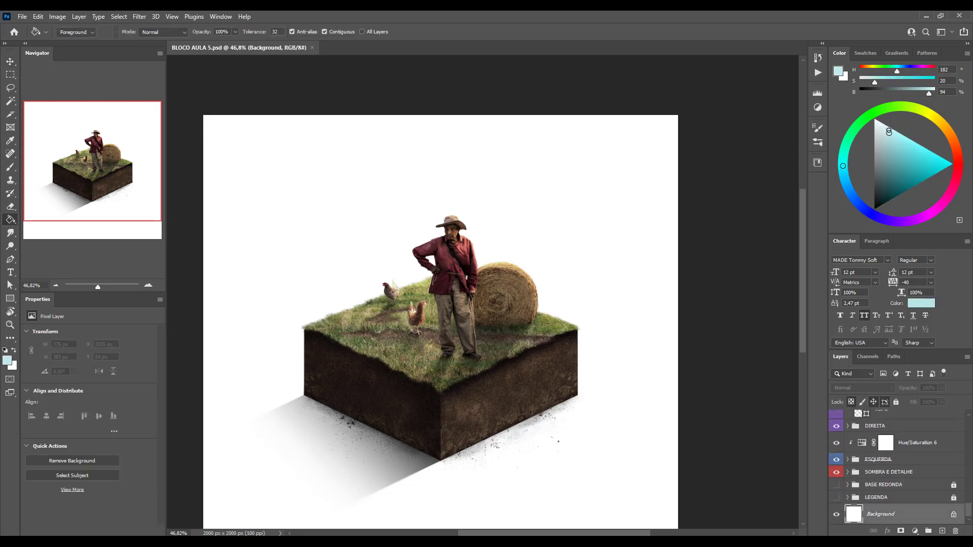
click(609, 177)
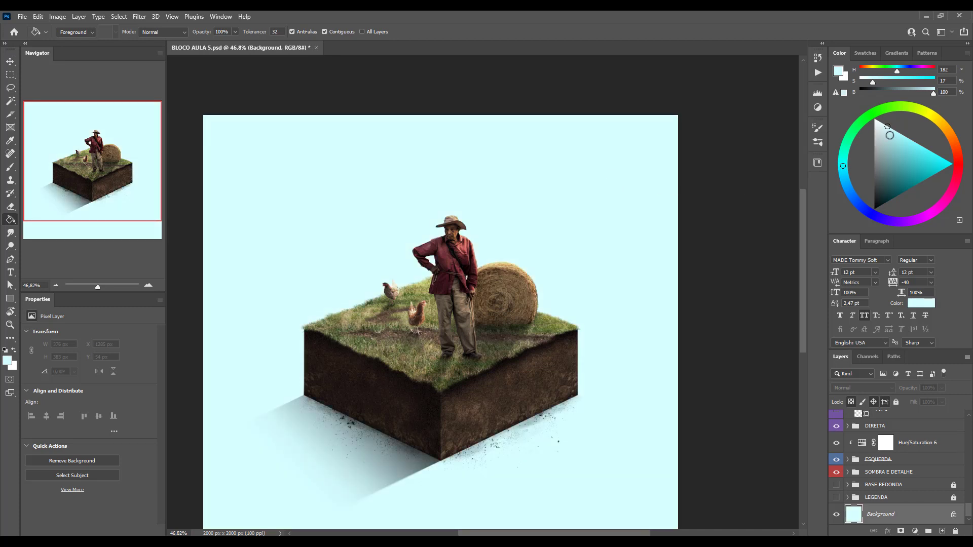
- Refill the Background layer with a paler cyan by reducing the color's saturation to 6%
drag(890, 134, 879, 120)
click(608, 181)
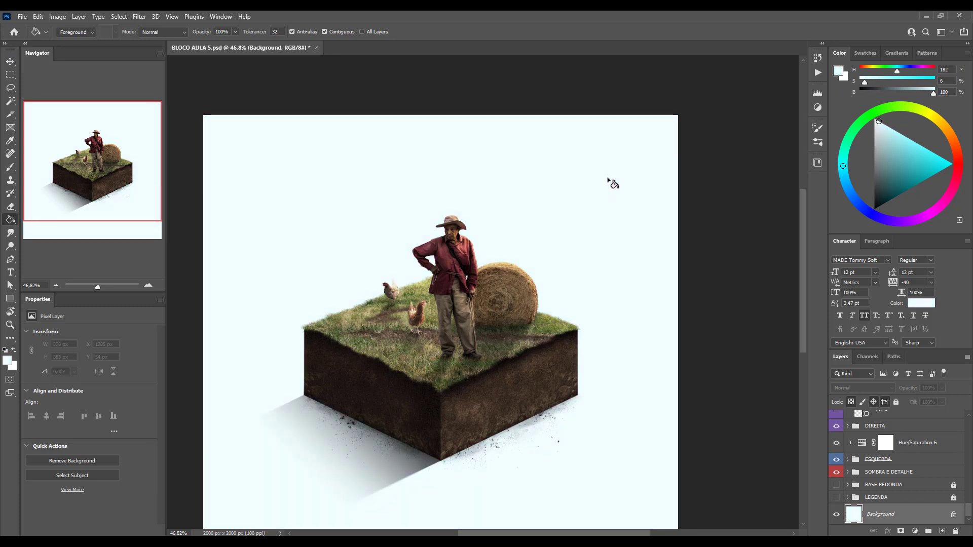
key(v)
scroll(516, 372, down, 2)
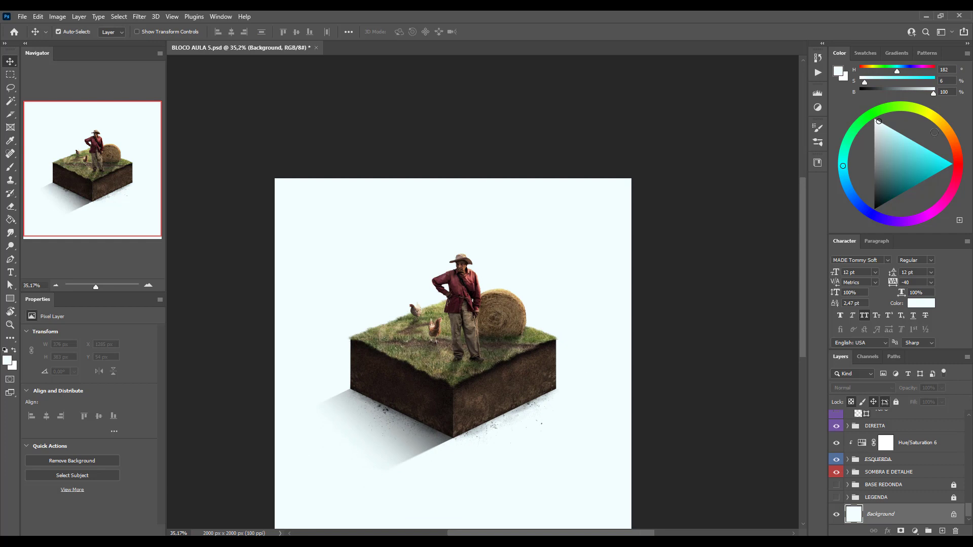
- Fill the Background layer with a warm off-white of hue 46, saturation 6% and brightness 100%
click(658, 223)
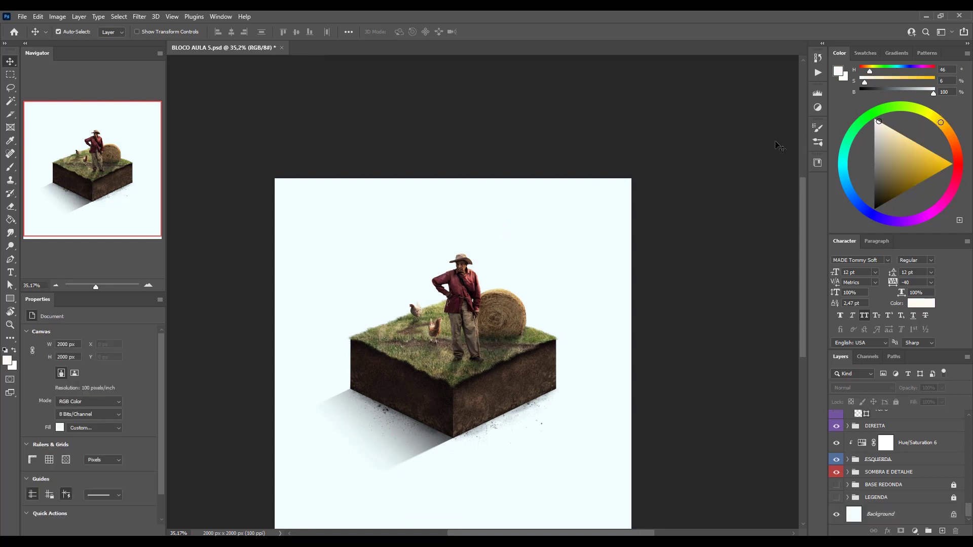
key(g)
click(557, 226)
click(486, 217)
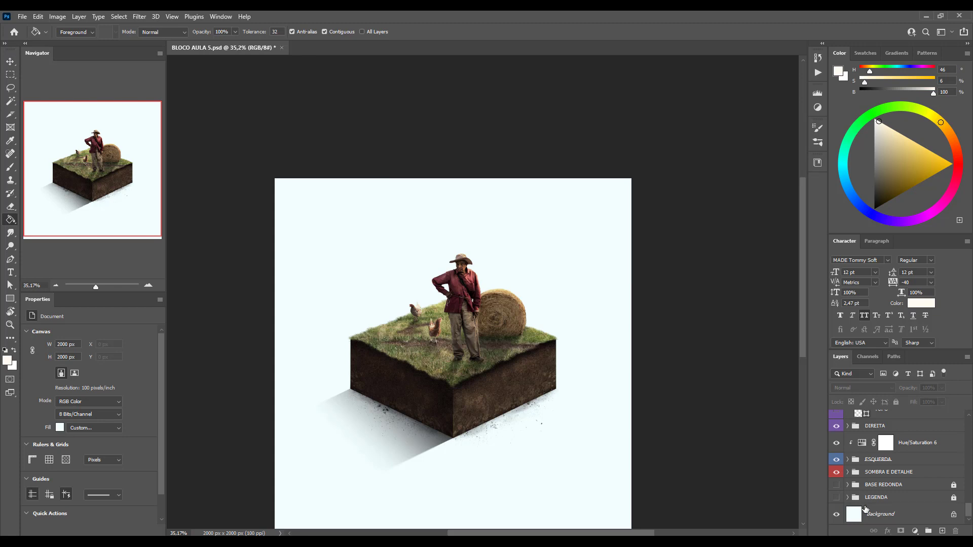
key(alt+comma)
click(580, 231)
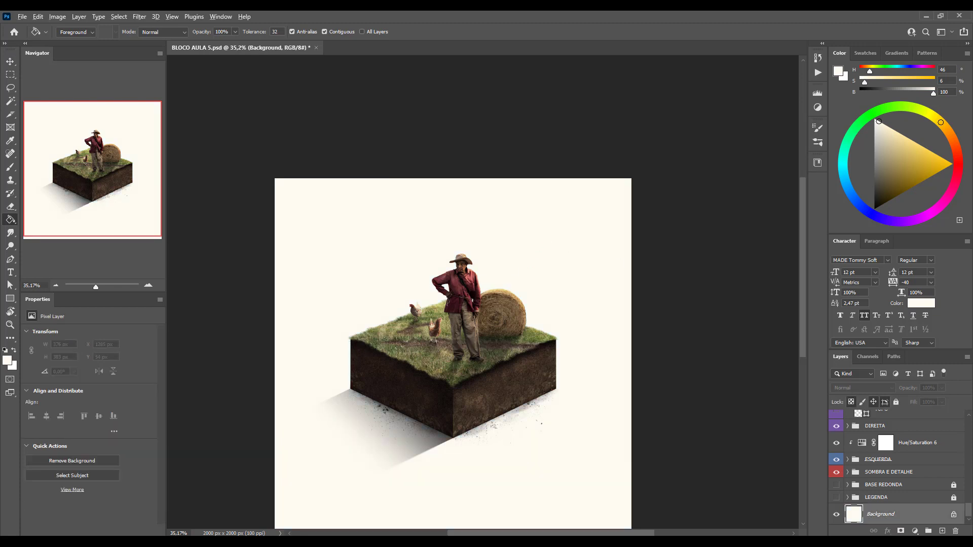
- Try warmer fills on the Background layer, ending with a cream of hue 43, saturation 15% and brightness 100%
drag(939, 122, 947, 129)
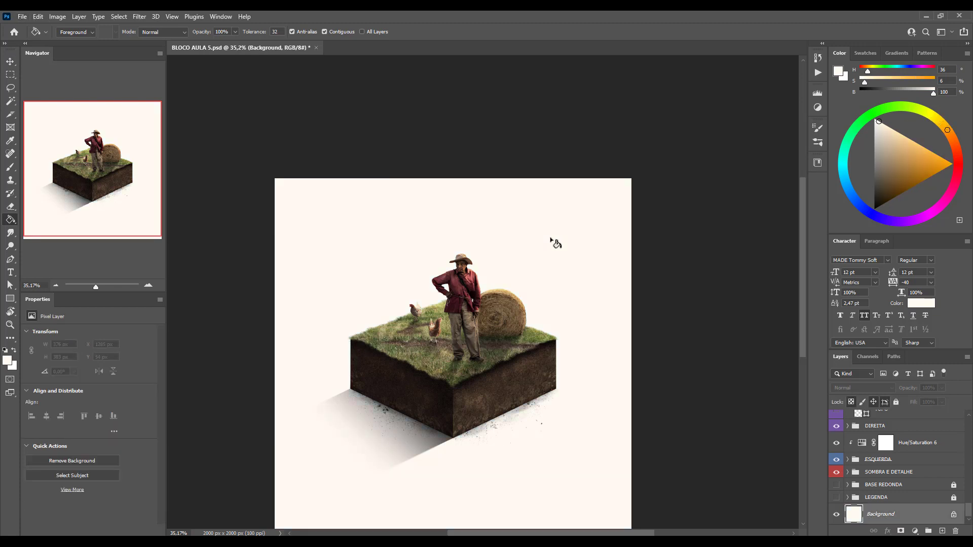
drag(878, 122, 886, 126)
click(587, 188)
scroll(499, 215, up, 2)
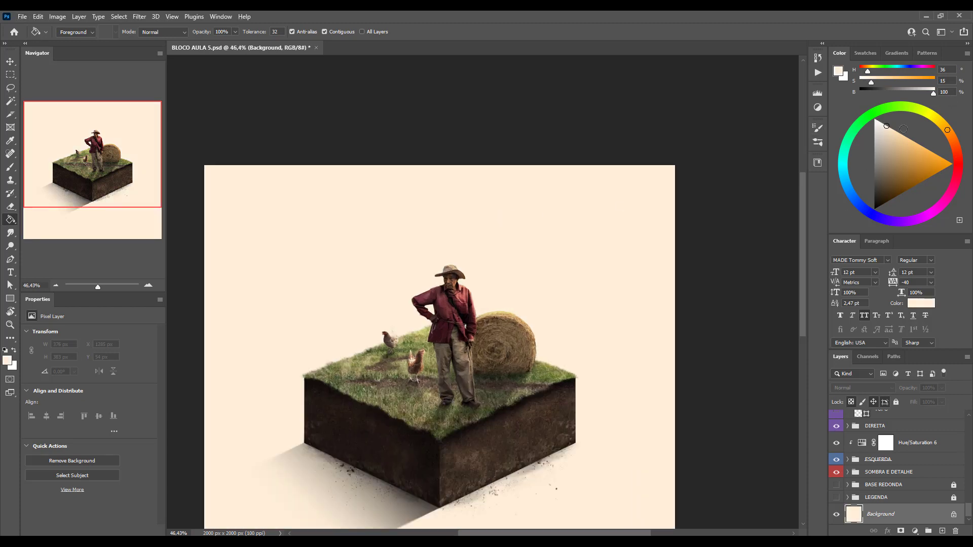
drag(946, 129, 942, 125)
click(582, 214)
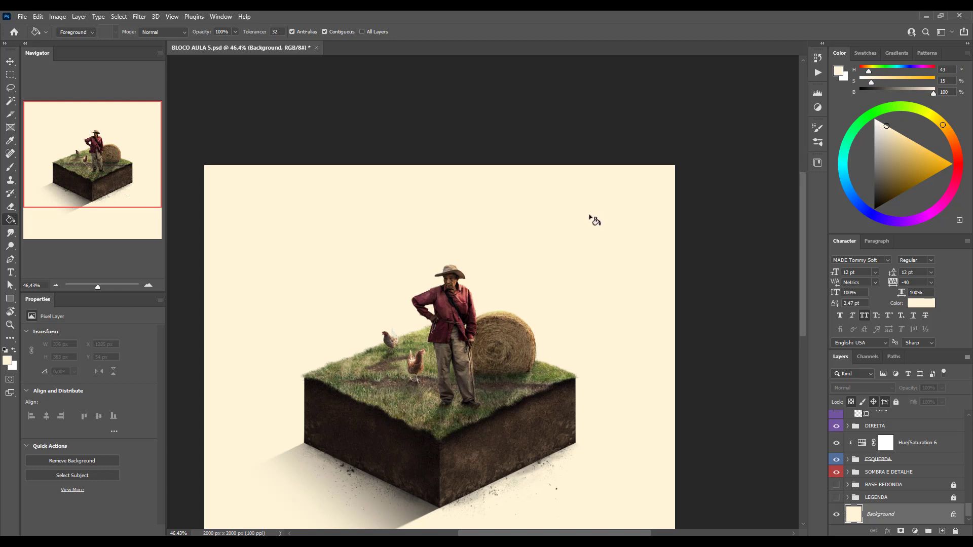
key(v)
- Enlarge the brush to 203 px and add a new layer above SOMBRA BASE (MULTIPLY)
scroll(471, 382, up, 2)
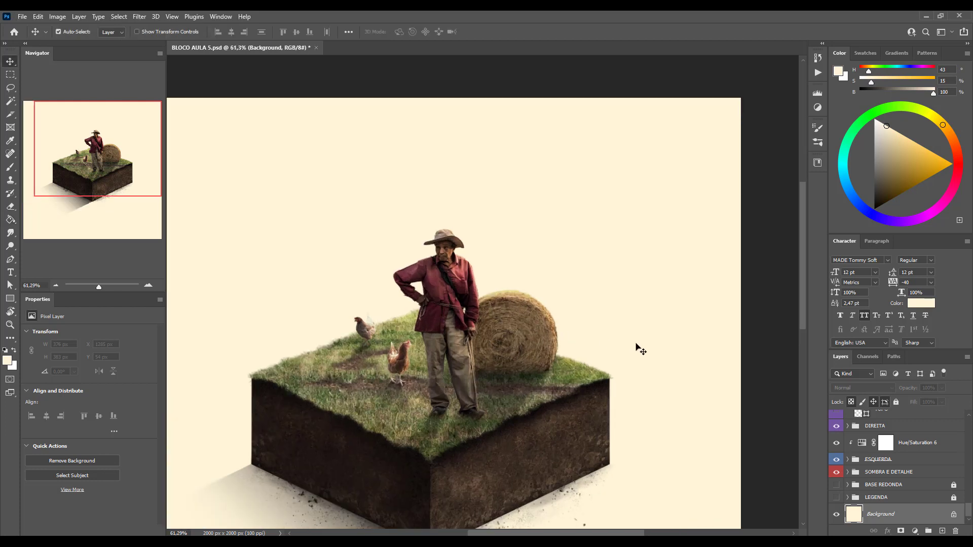
key(b)
key(bracketright)
key(bracketright)
key(bracketright)
key(bracketright)
key(bracketright)
key(bracketright)
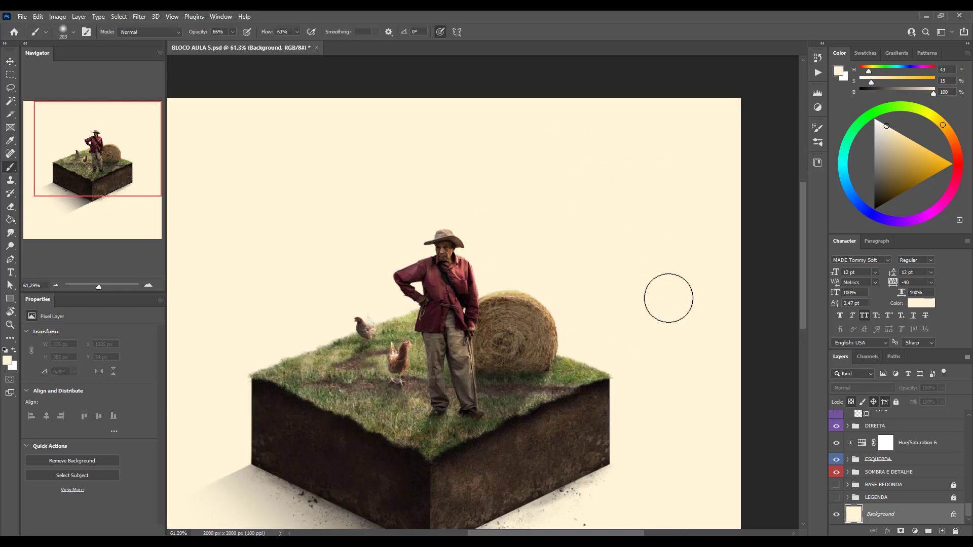
scroll(894, 459, up, 4)
scroll(894, 458, up, 8)
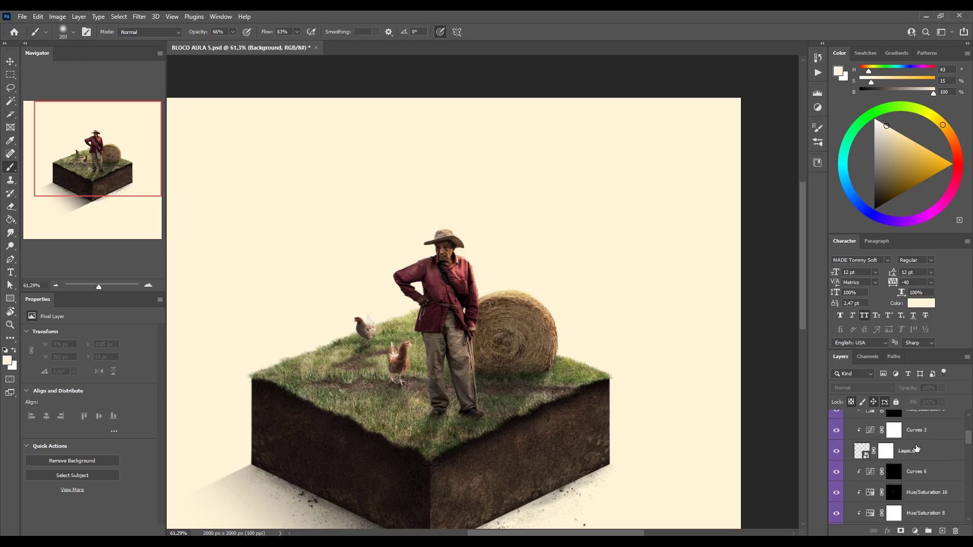
click(913, 444)
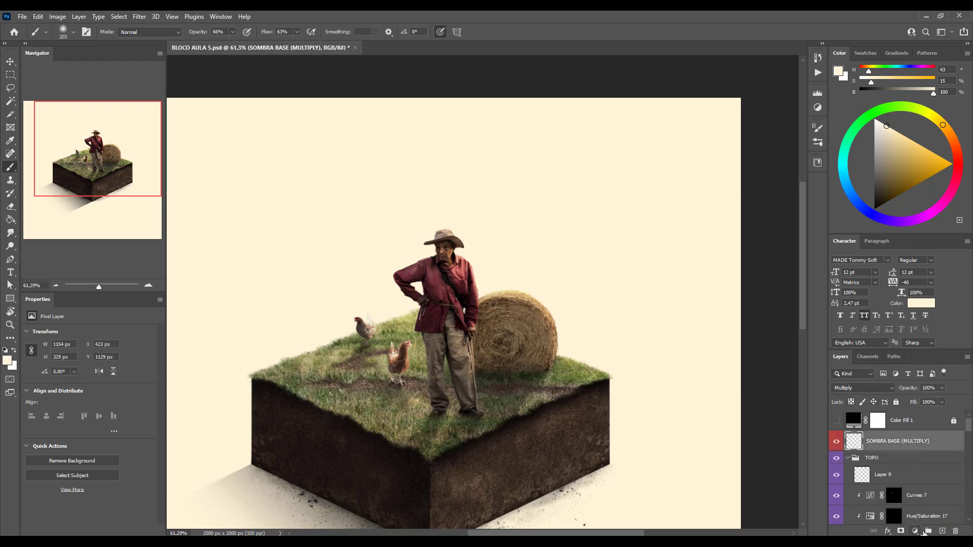
click(942, 531)
- Dab a white glow above the hay bale with a 245 px brush at 100% opacity and flow, blending the layer as Color Dodge
mouse_move(549, 217)
mouse_down()
mouse_move(590, 203)
mouse_move(593, 176)
mouse_move(583, 176)
mouse_up()
key(x)
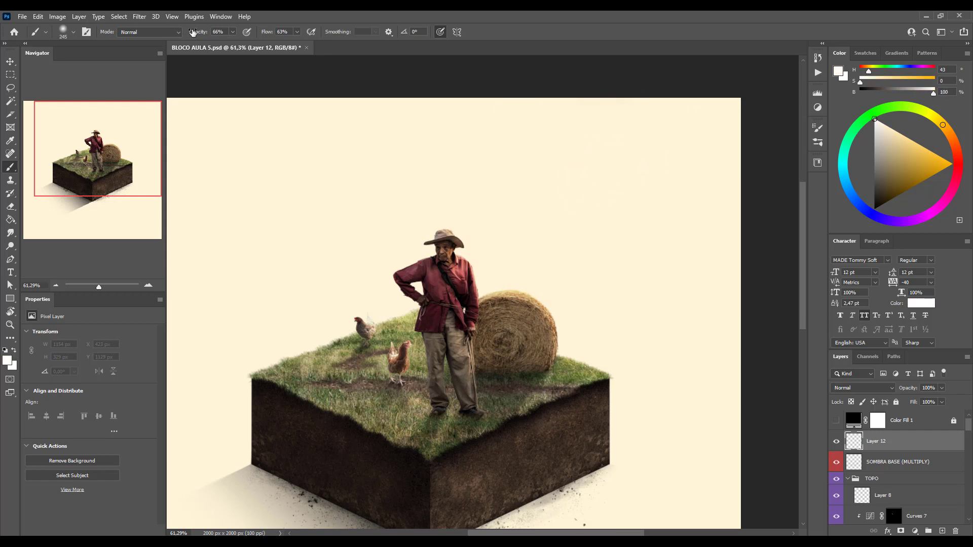
drag(193, 32, 322, 35)
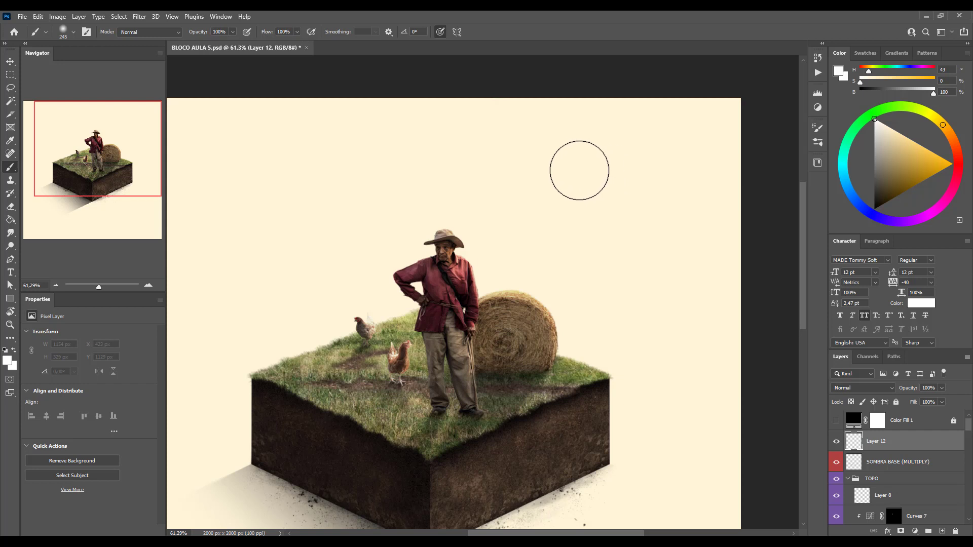
click(550, 164)
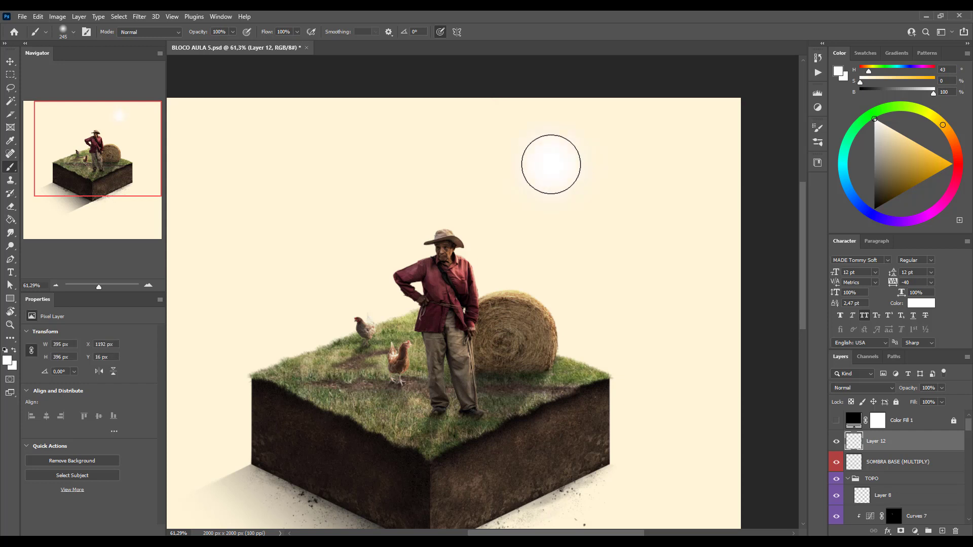
click(865, 388)
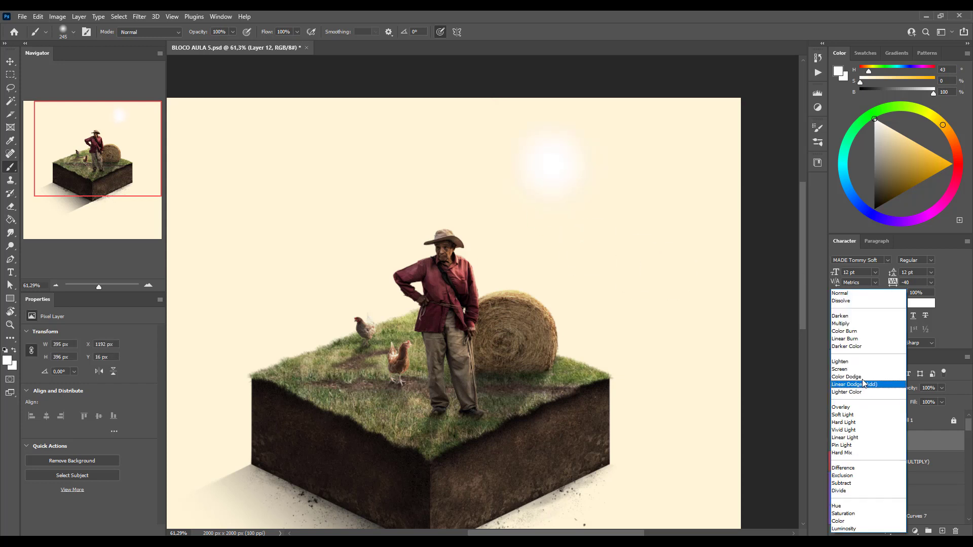
click(864, 381)
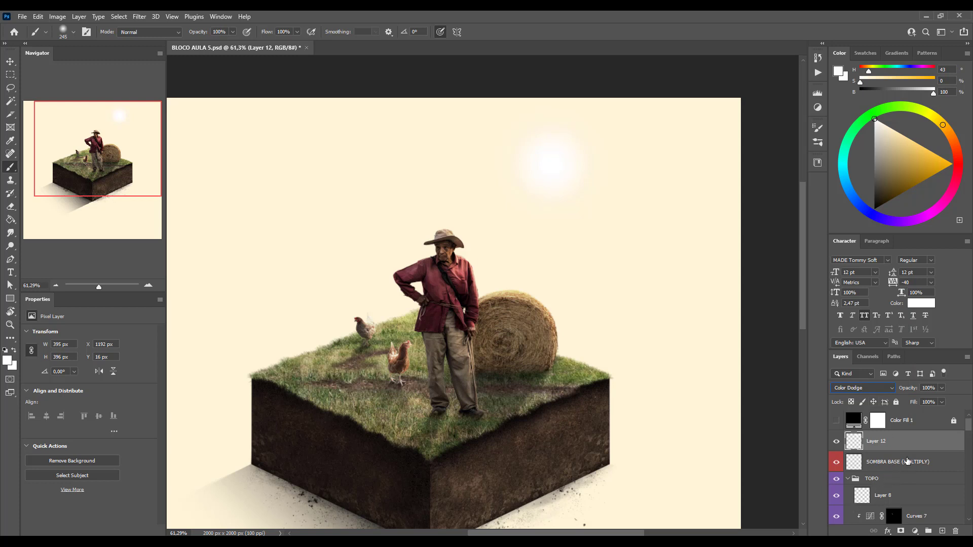
- Dab a 421 px orange glow, hue 32 at full saturation, on a new layer beneath Layer 12 and set it to Overlay
click(916, 463)
click(942, 531)
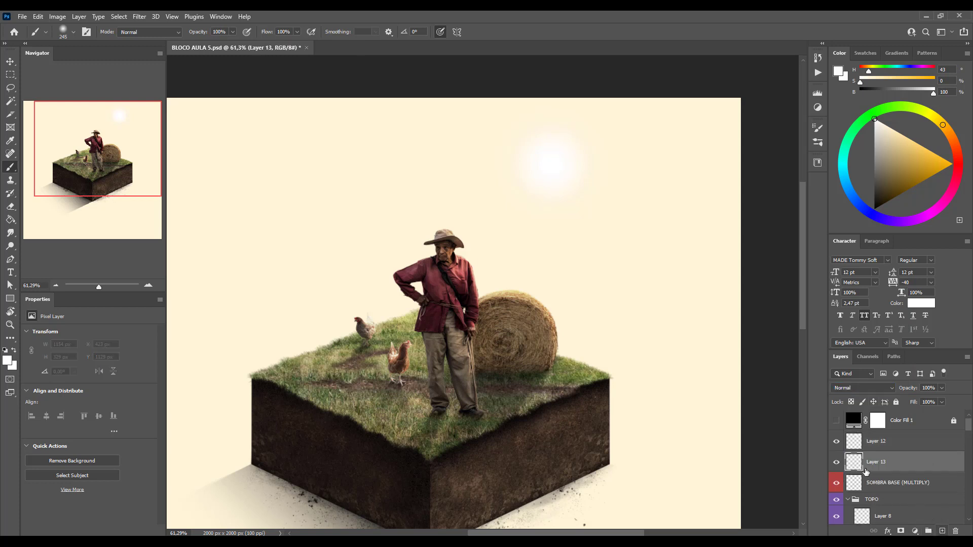
mouse_move(945, 147)
mouse_down()
mouse_move(948, 133)
mouse_move(953, 164)
mouse_up()
drag(547, 168, 602, 170)
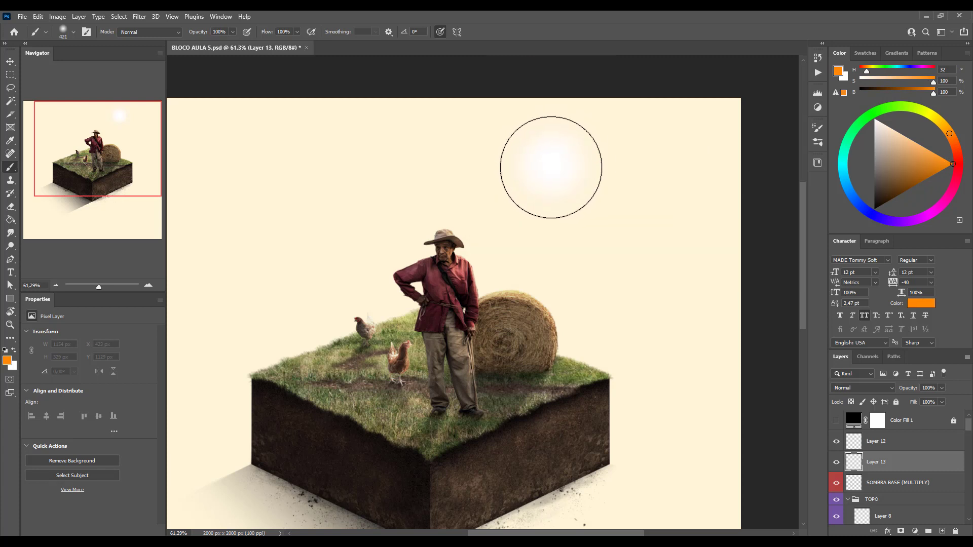
click(551, 167)
click(867, 388)
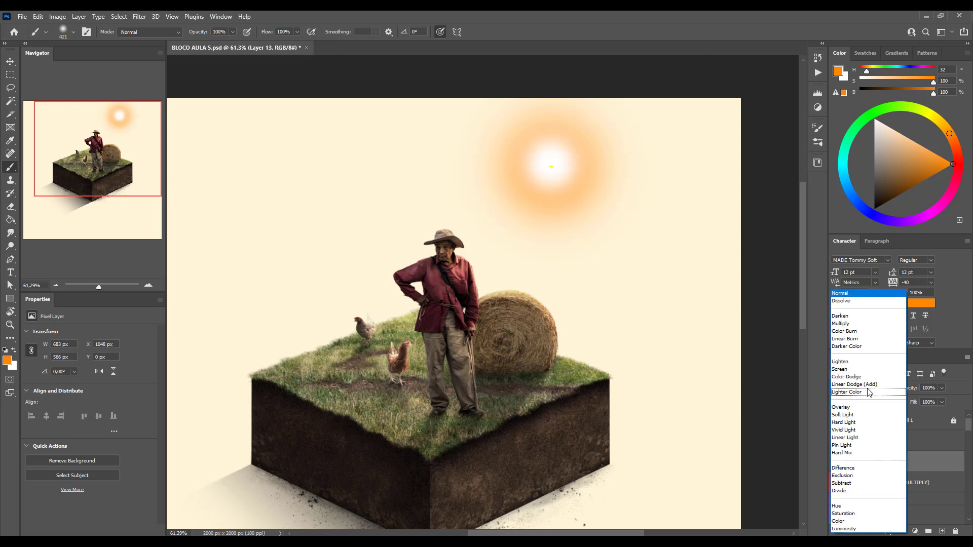
click(844, 408)
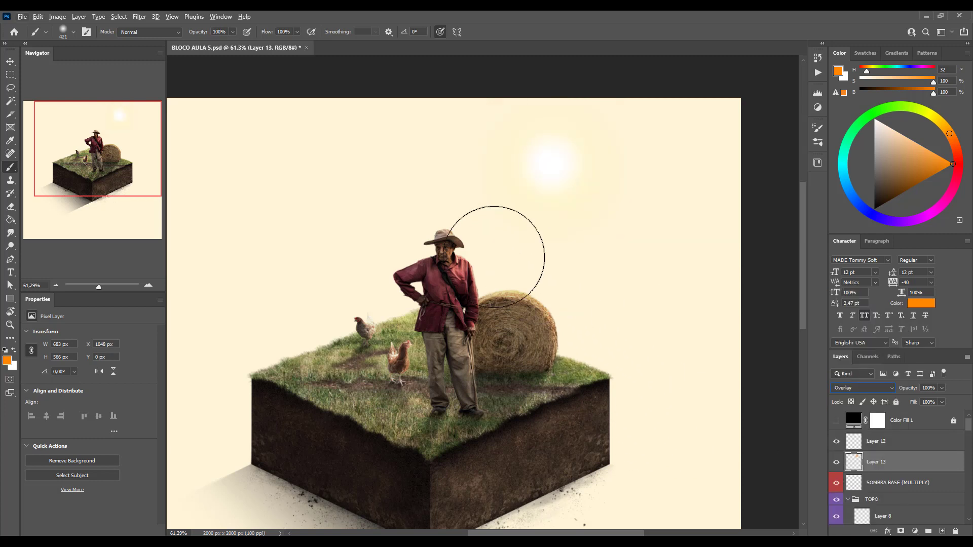
- Select both sun glow layers, Layer 12 and Layer 13, and reposition them together in the sky above the hay bale
click(10, 61)
scroll(484, 289, down, 2)
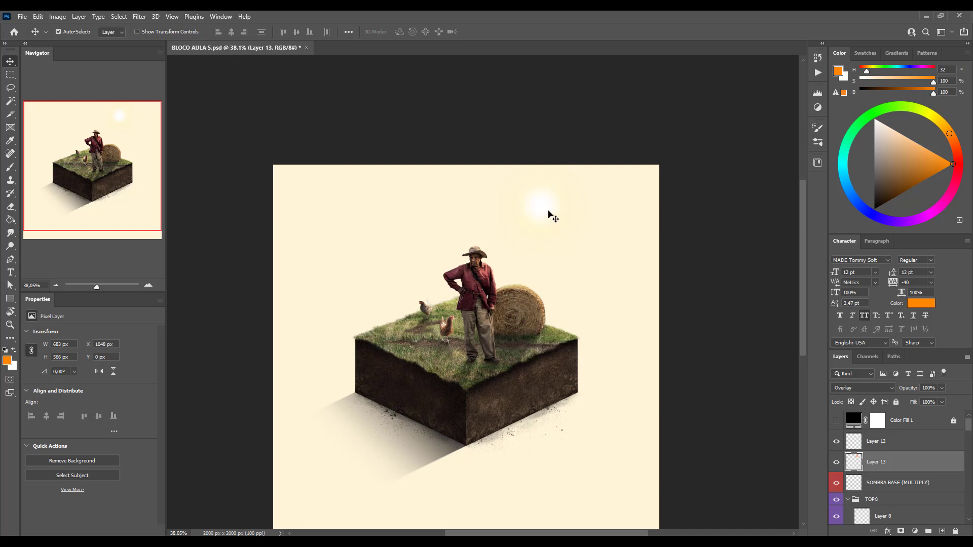
key(alt+bracketright)
ctrl+click(888, 467)
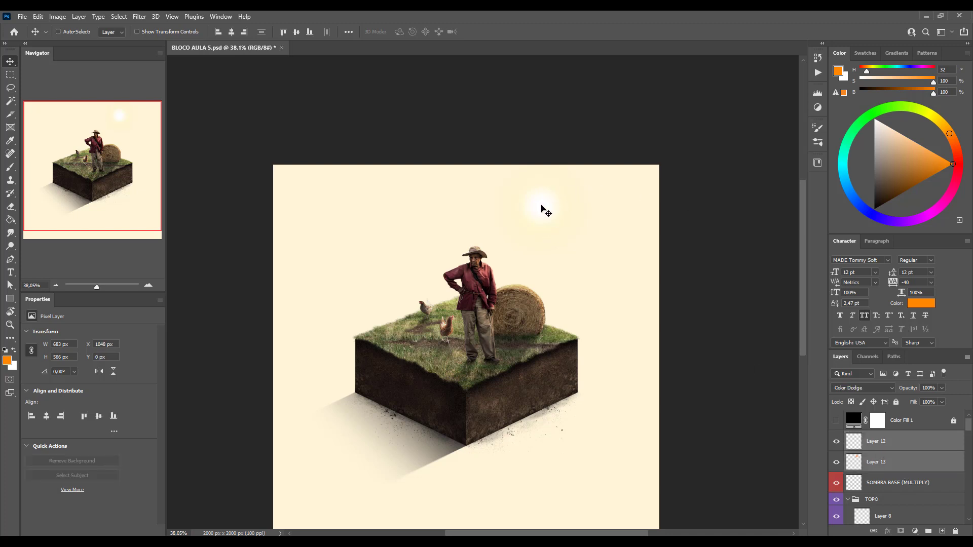
drag(541, 209, 595, 213)
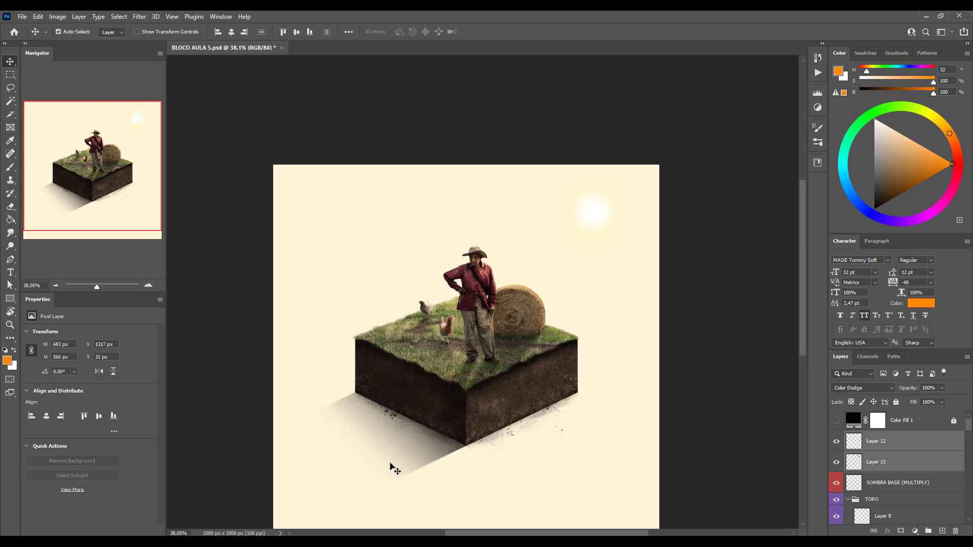
drag(598, 223, 558, 223)
- Scale both sun glow layers together to about 235% and reposition them so the sun's centre sits near the canvas's upper edge above the hay bale
key(ctrl+t)
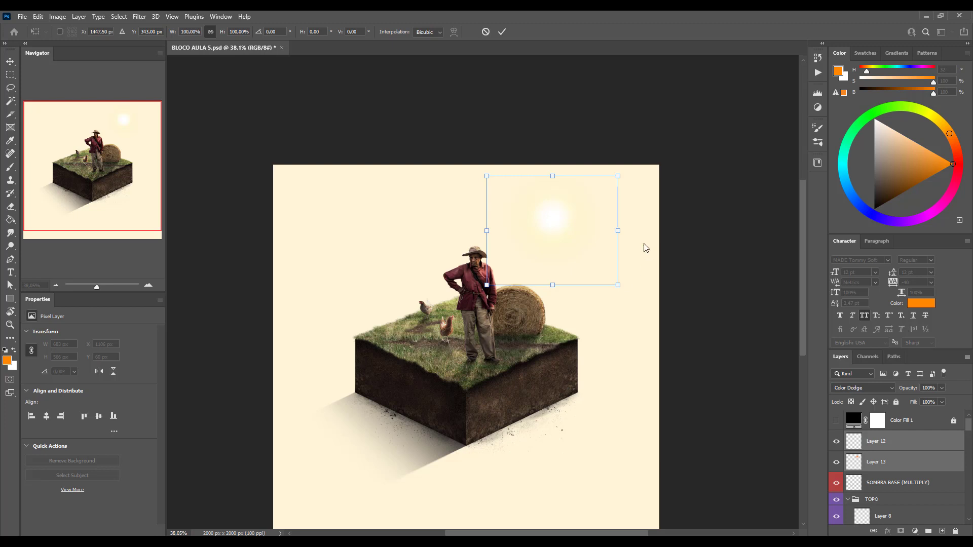
drag(618, 232, 707, 216)
drag(593, 276, 633, 242)
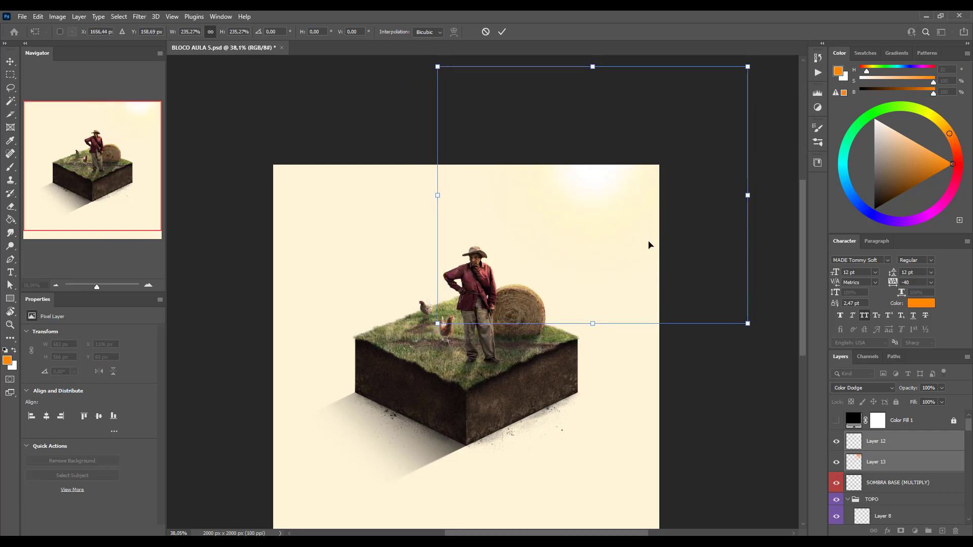
key(Return)
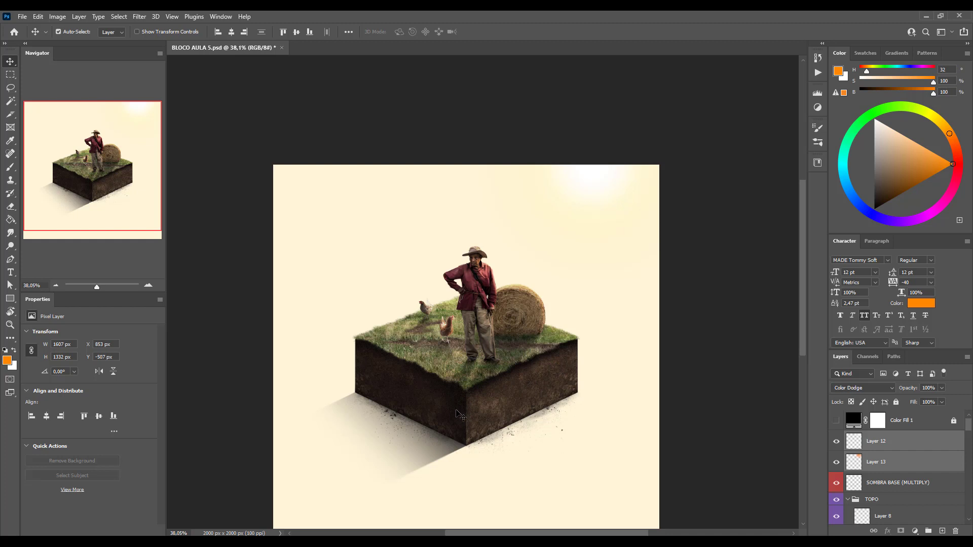
scroll(461, 405, up, 2)
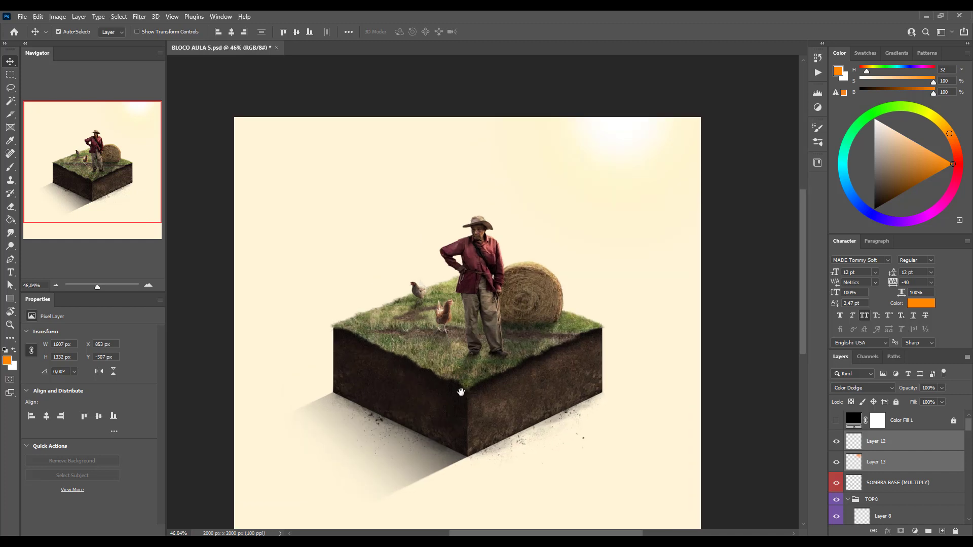
drag(462, 398, 459, 339)
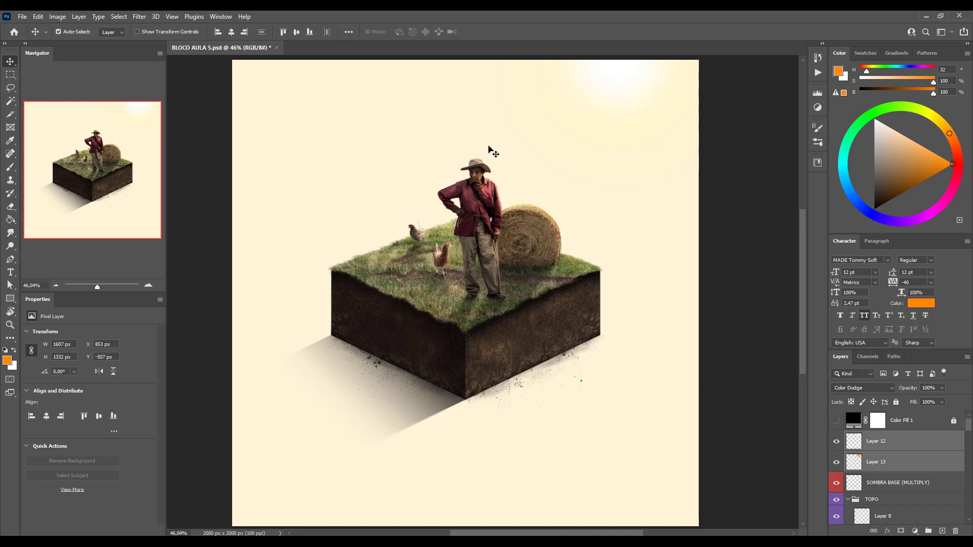
scroll(481, 256, up, 2)
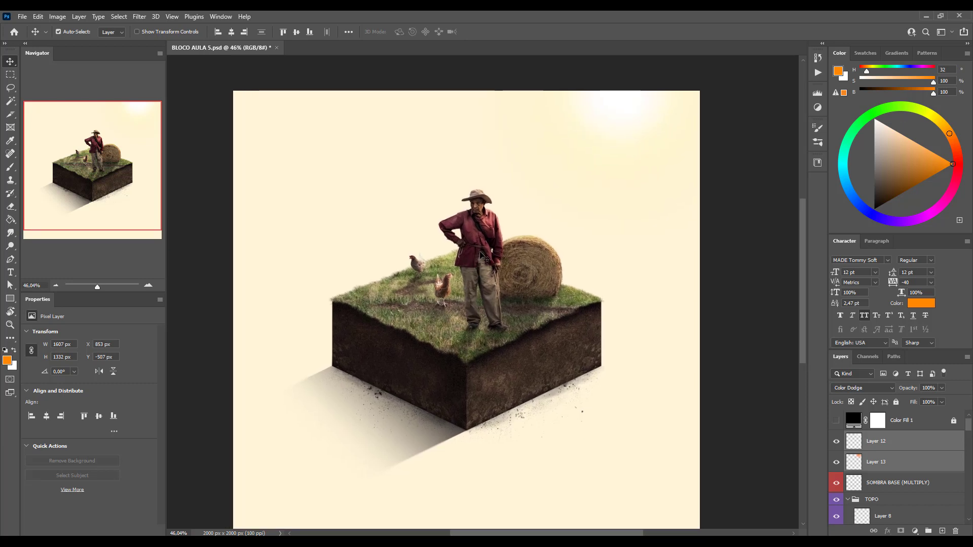
scroll(481, 255, up, 3)
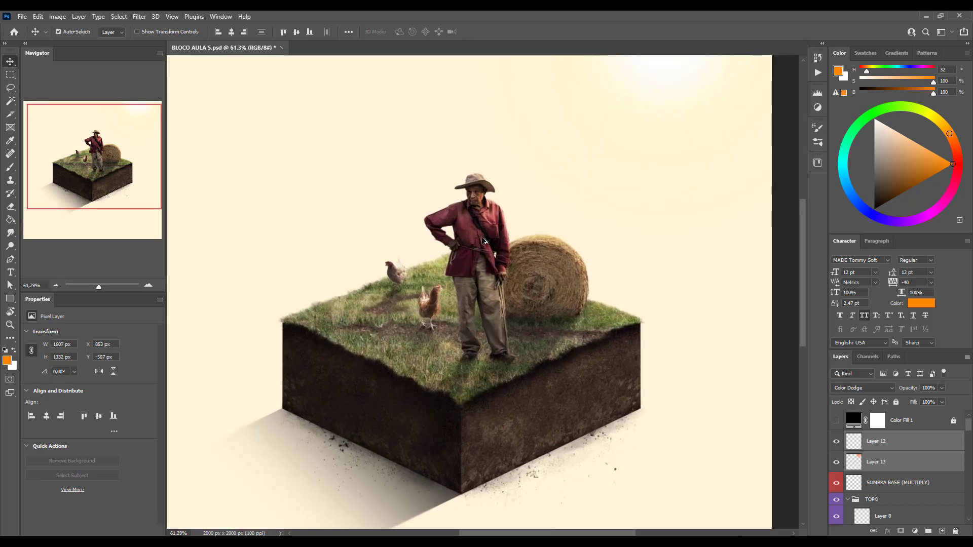
scroll(484, 243, up, 1)
scroll(448, 244, up, 1)
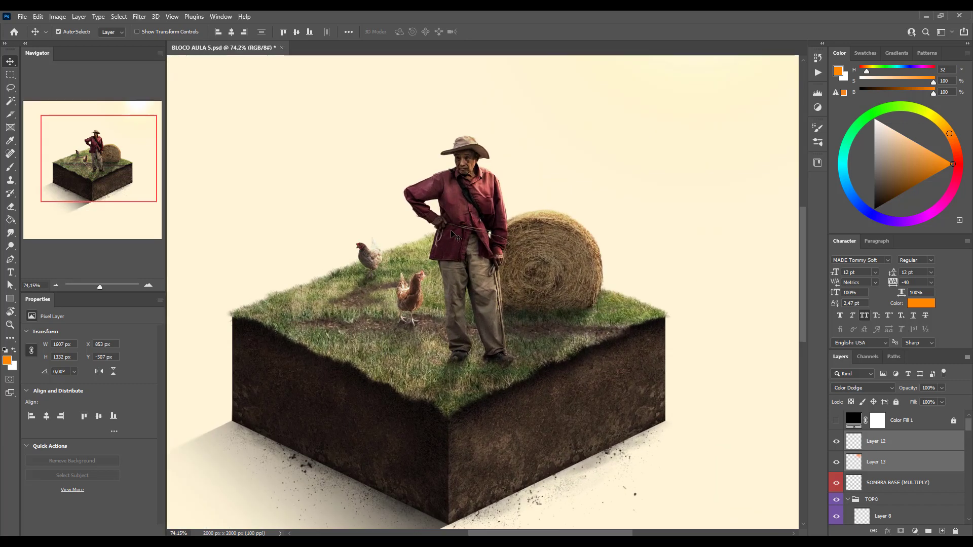